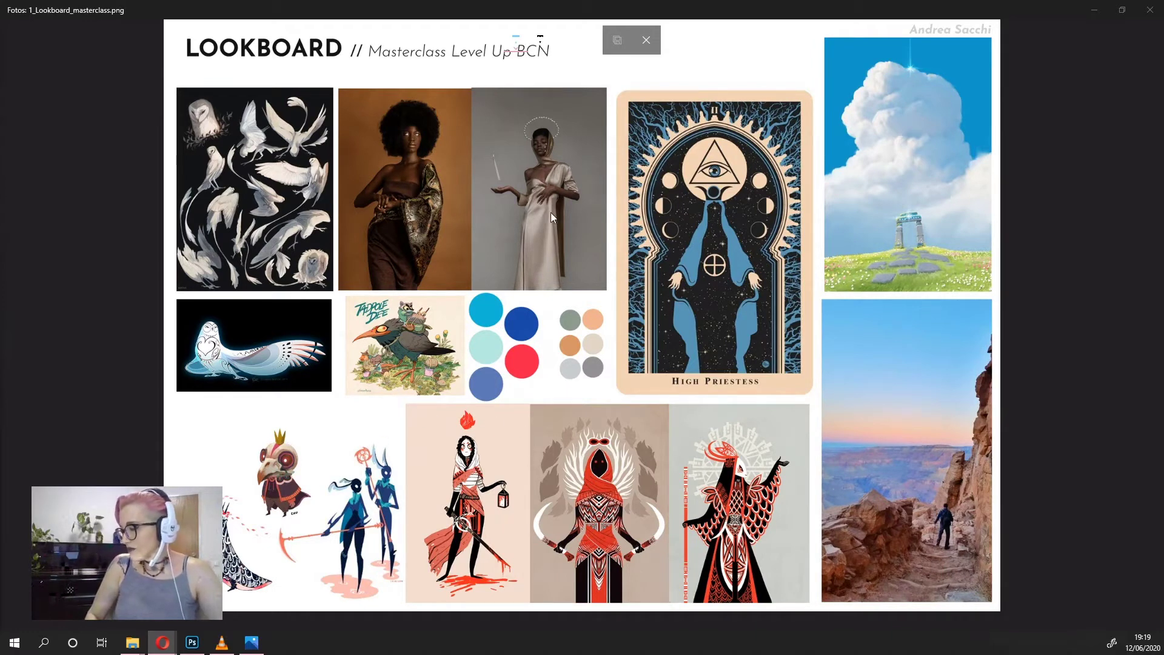
# - Close the Windows Photos markup session without saving the changes
pyautogui.click(613, 315)
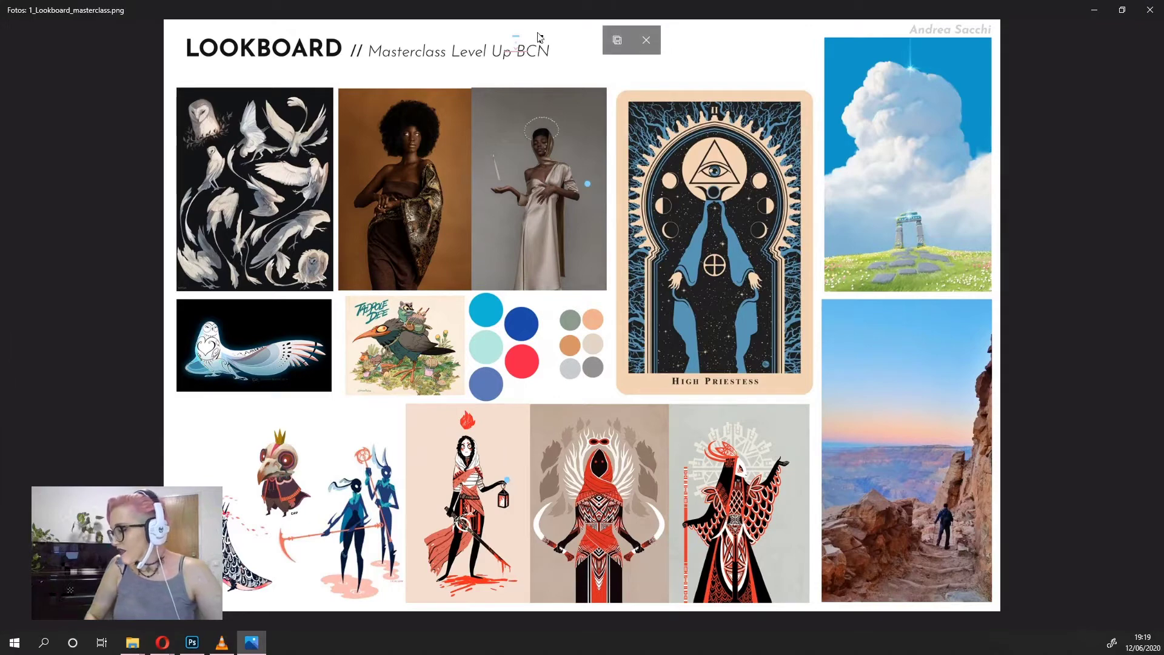
pyautogui.click(645, 40)
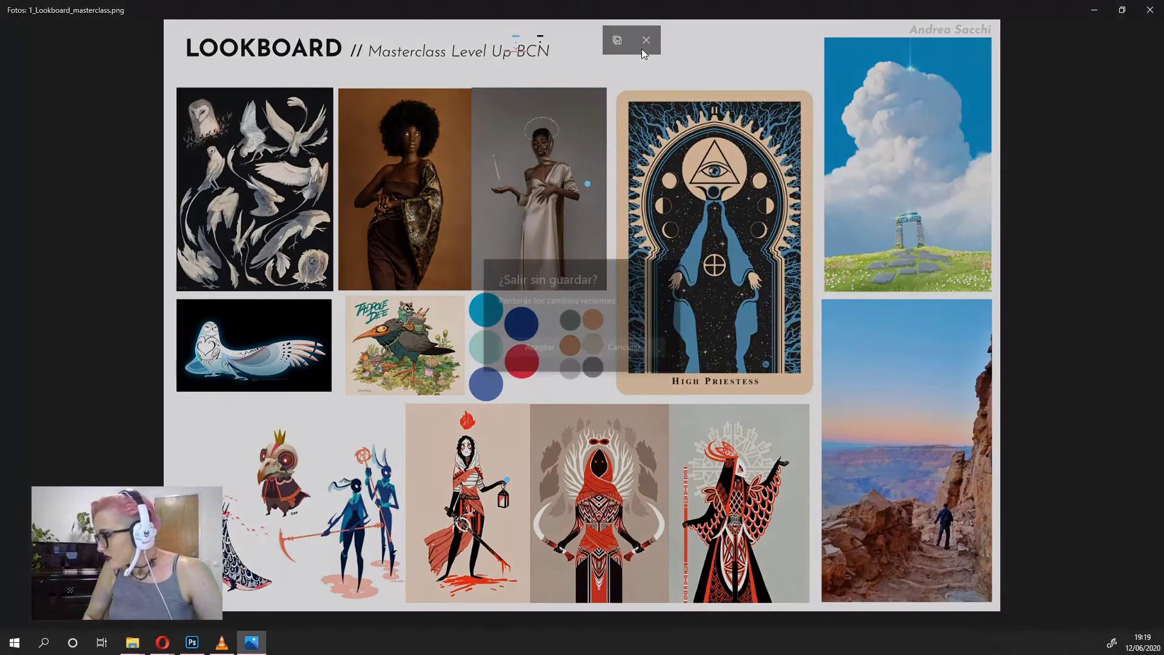
pyautogui.click(549, 351)
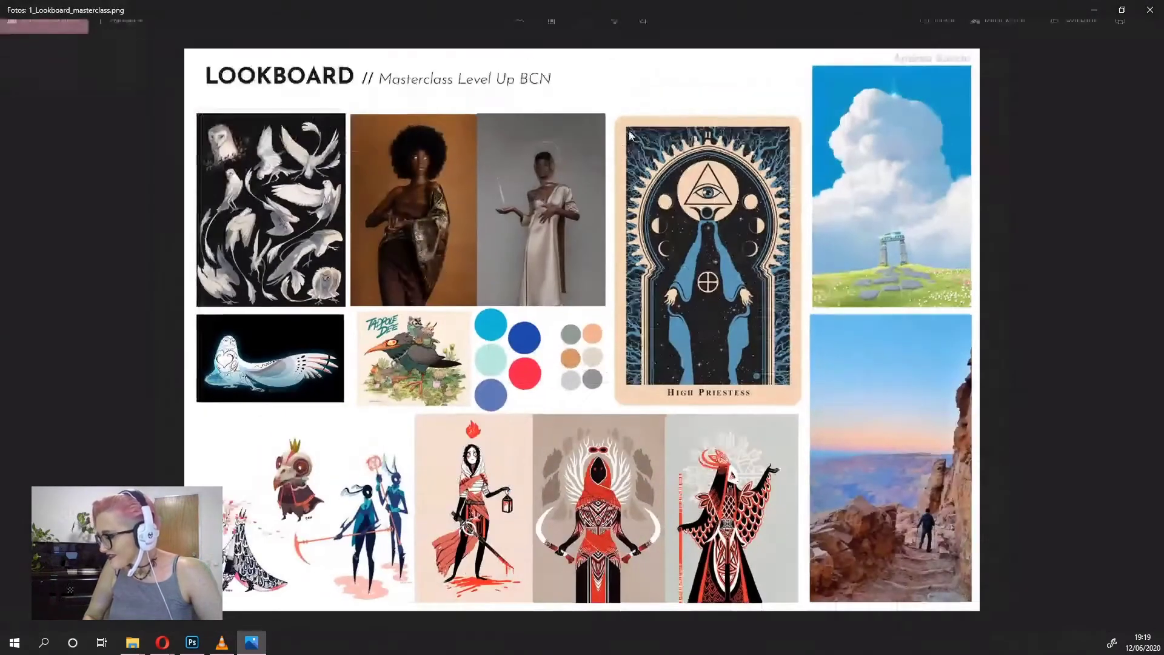
# - Zoom well into the lookboard image with the zoom slider
pyautogui.click(521, 34)
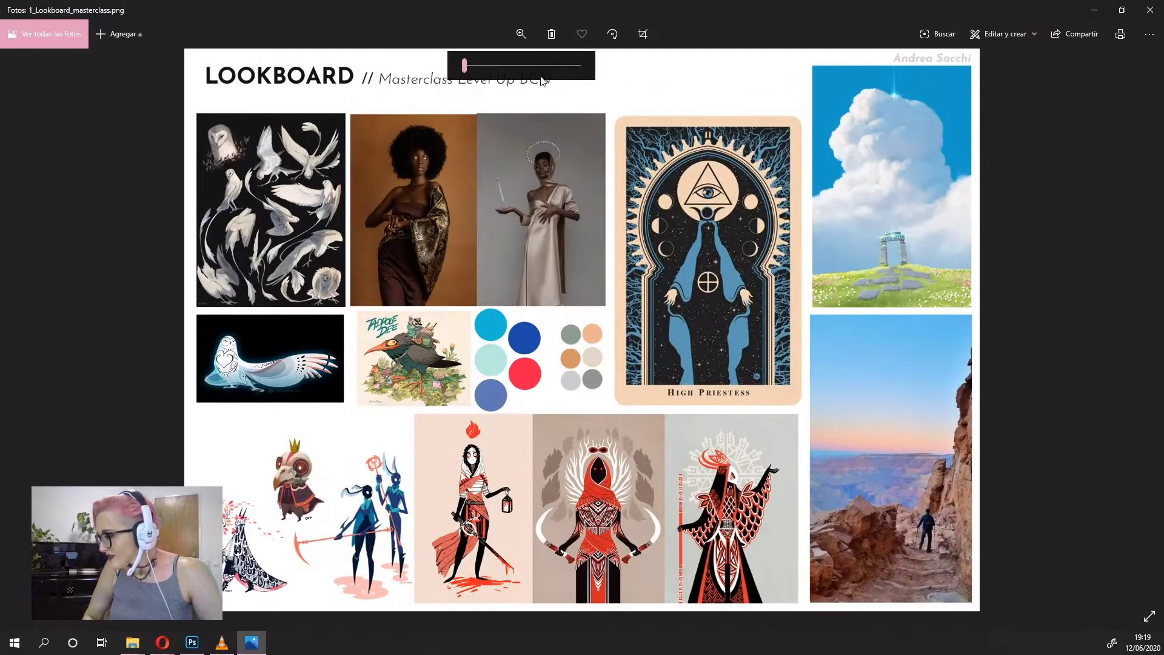
pyautogui.moveTo(464, 65)
pyautogui.mouseDown()
pyautogui.moveTo(520, 65)
pyautogui.moveTo(471, 74)
pyautogui.mouseUp()
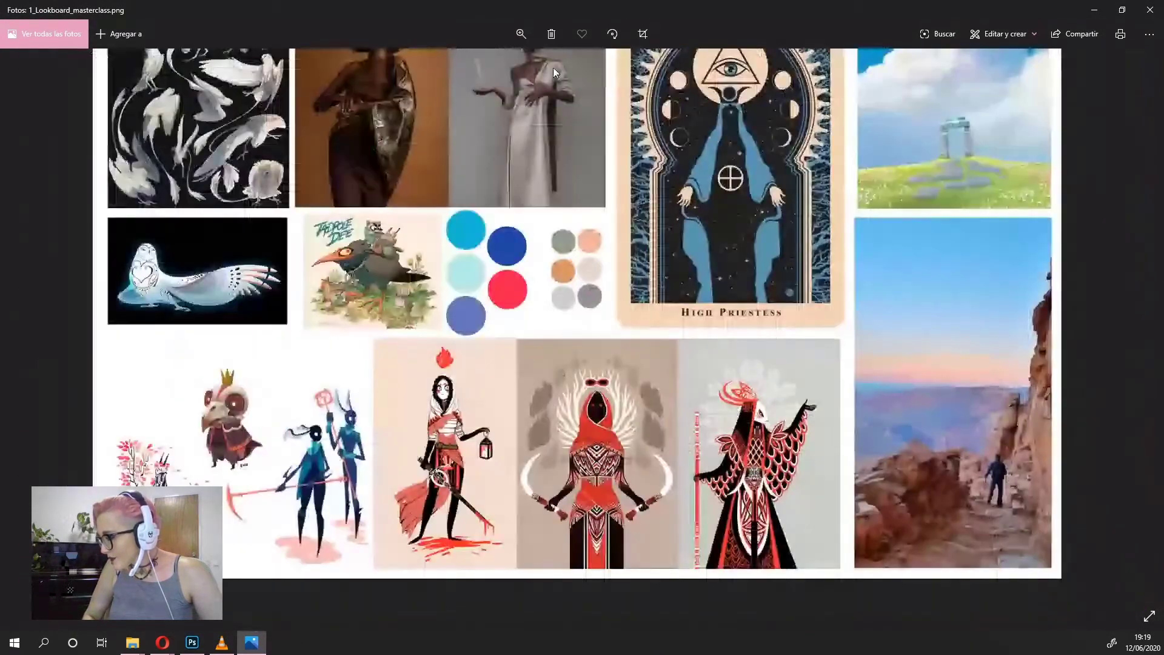
pyautogui.click(523, 35)
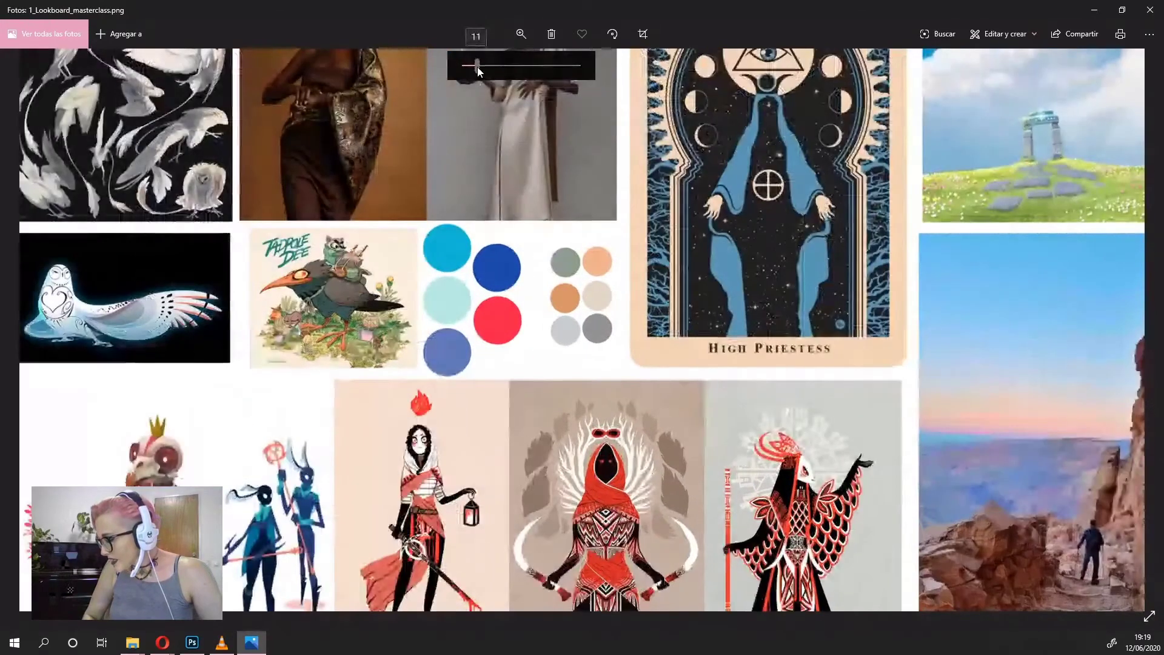
pyautogui.moveTo(477, 67); pyautogui.dragTo(537, 247)
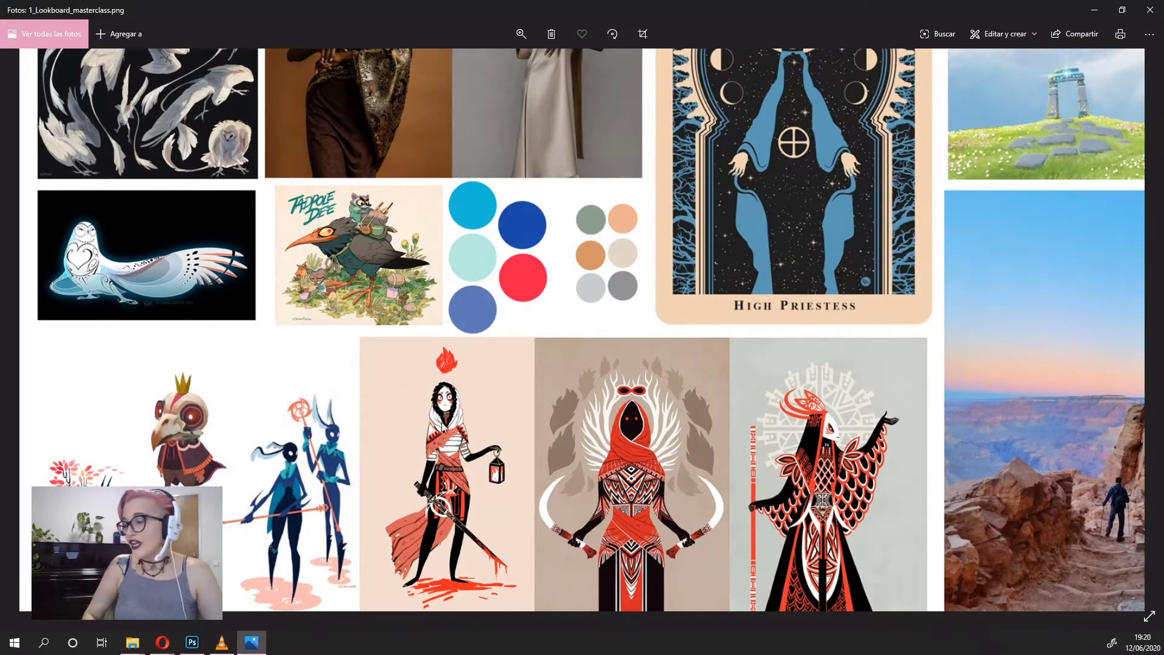
pyautogui.scroll(3, 449, 426)
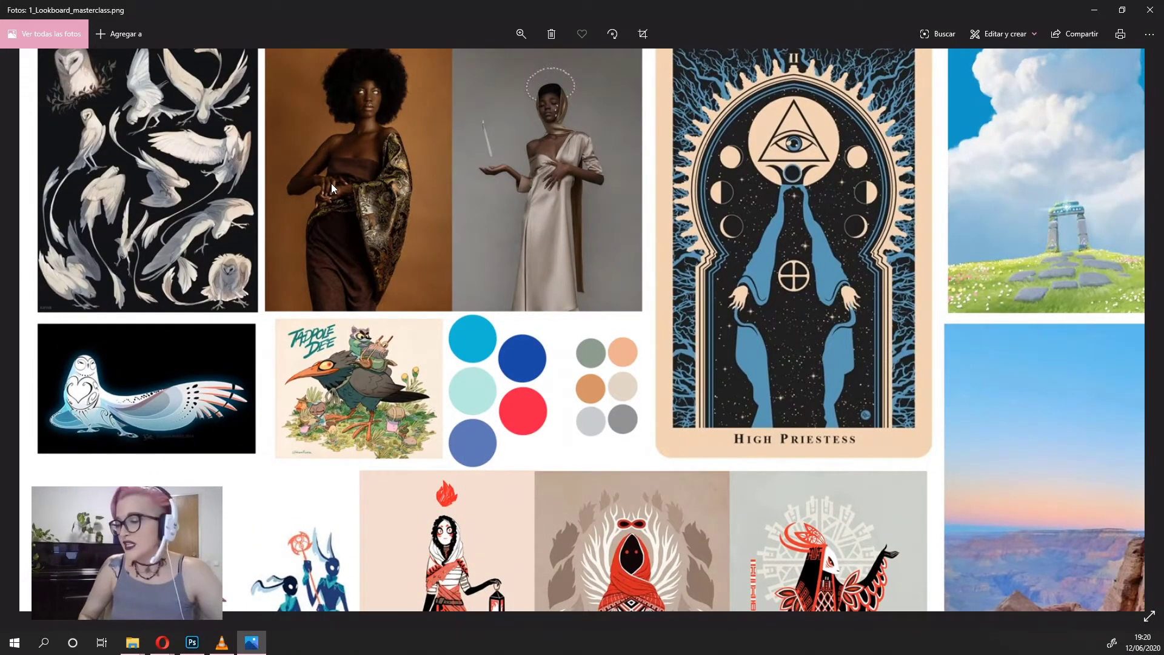
pyautogui.scroll(-2, 431, 268)
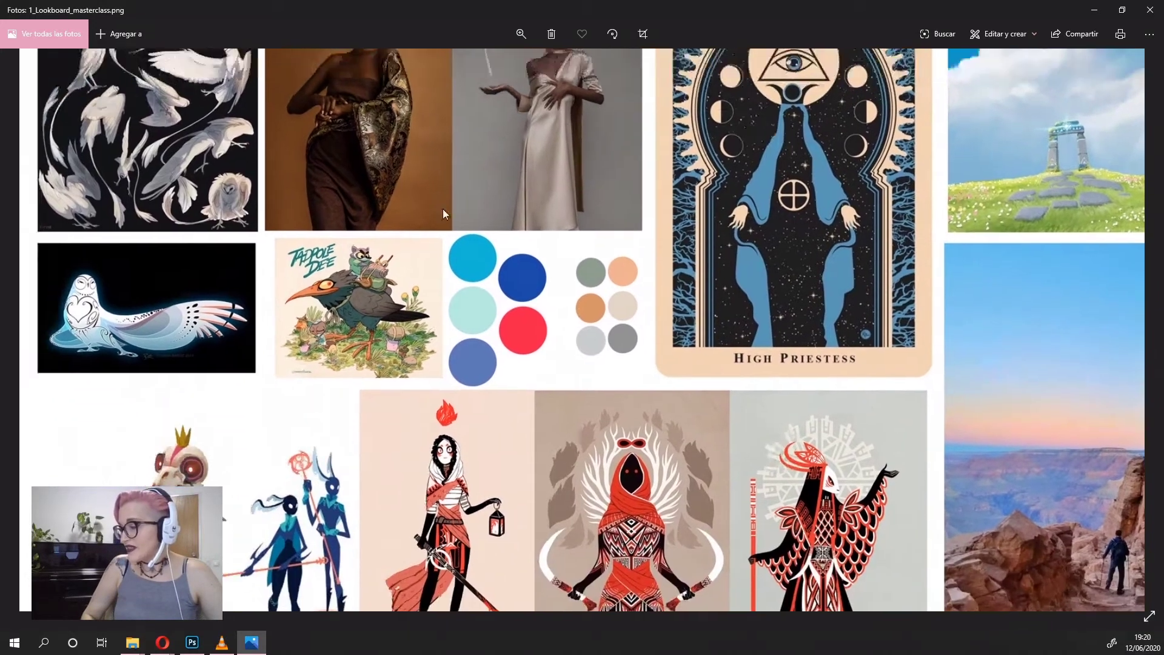
pyautogui.scroll(2, 443, 213)
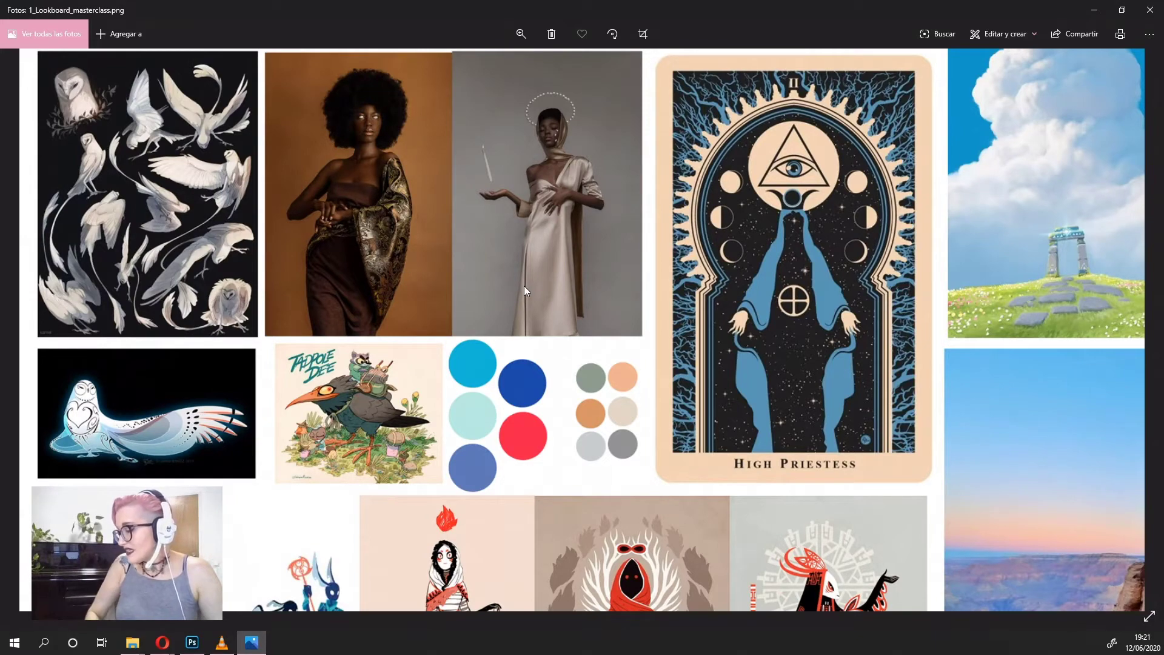
pyautogui.scroll(-2, 793, 540)
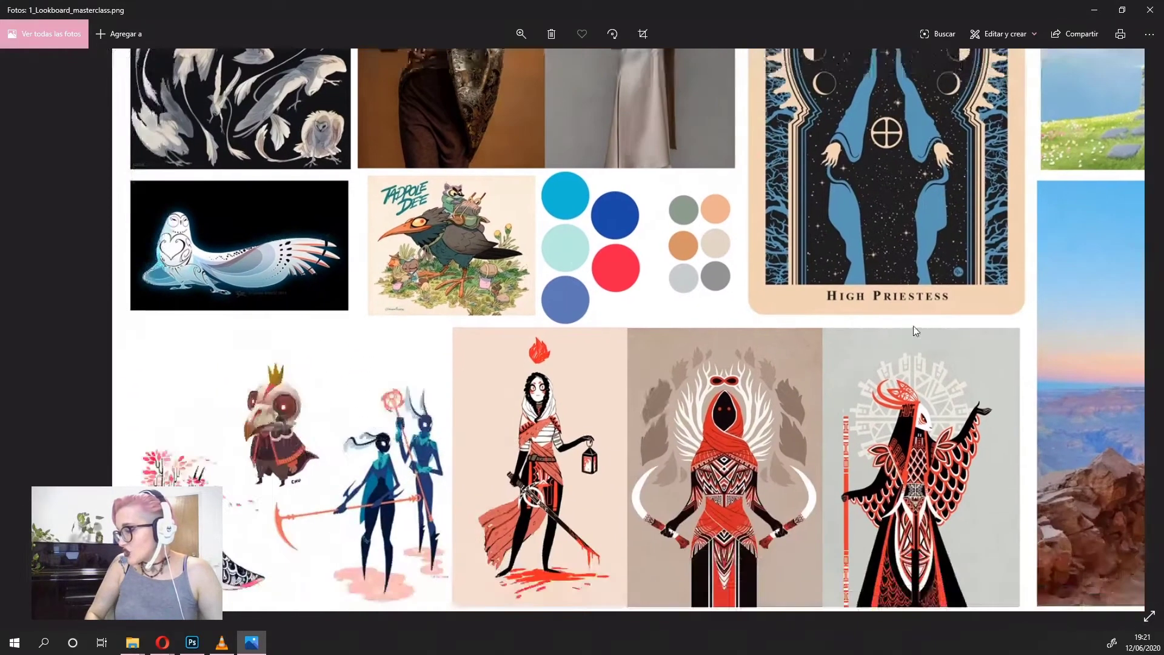
pyautogui.scroll(2, 387, 209)
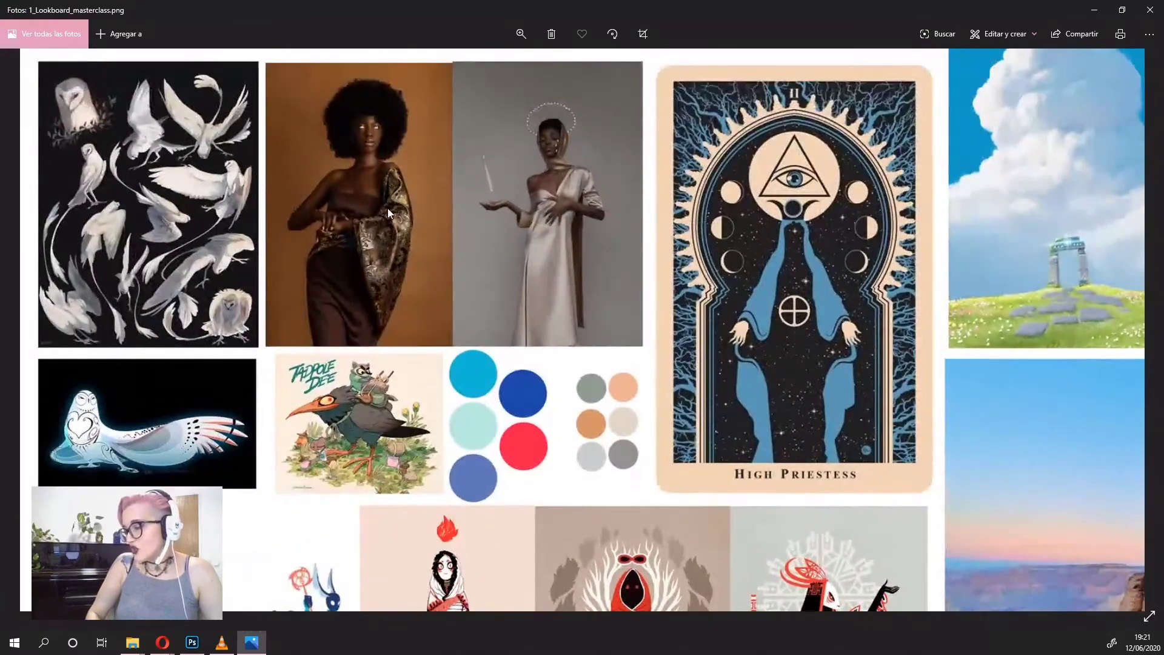
pyautogui.scroll(-1, 307, 294)
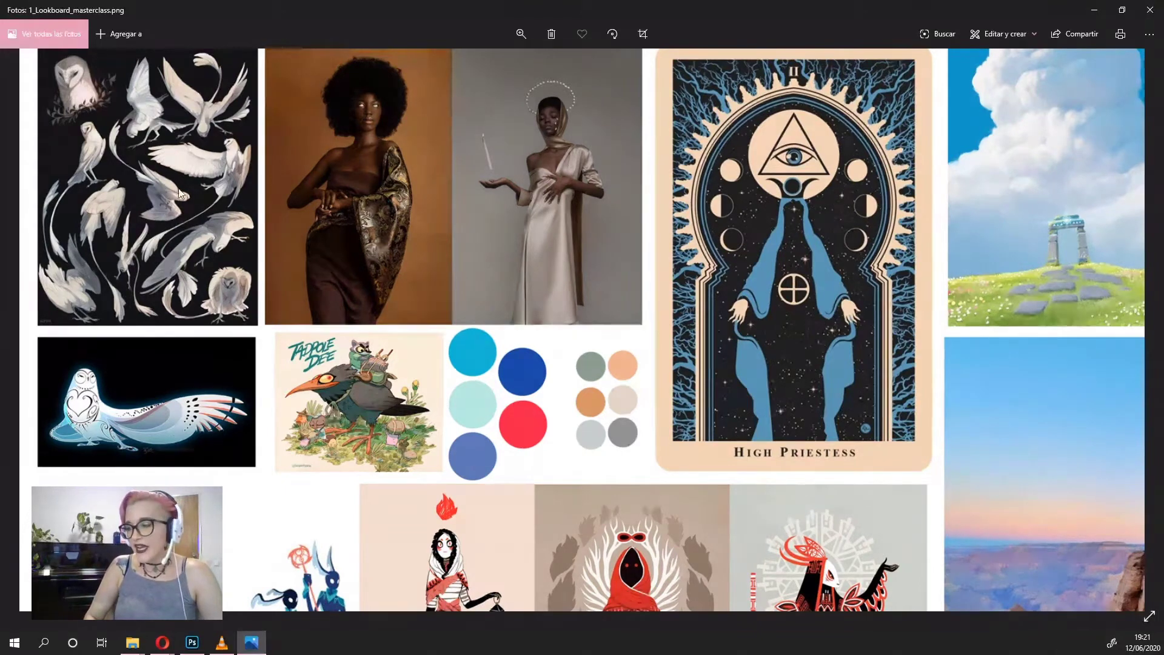
pyautogui.scroll(-2, 174, 365)
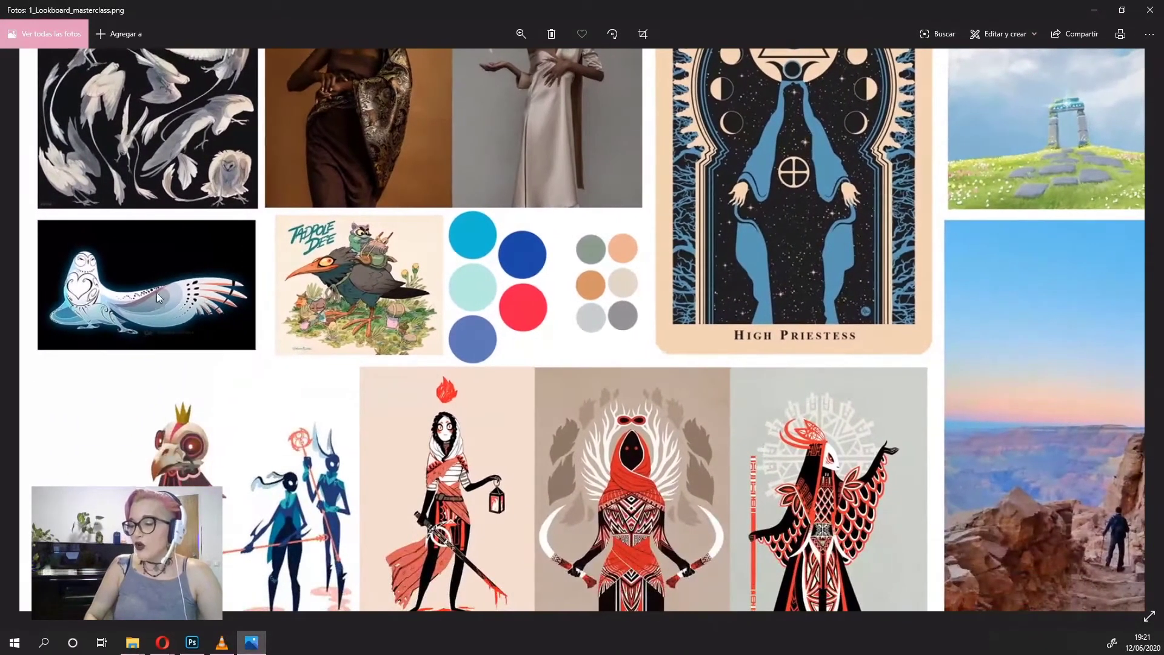
pyautogui.scroll(-1, 189, 271)
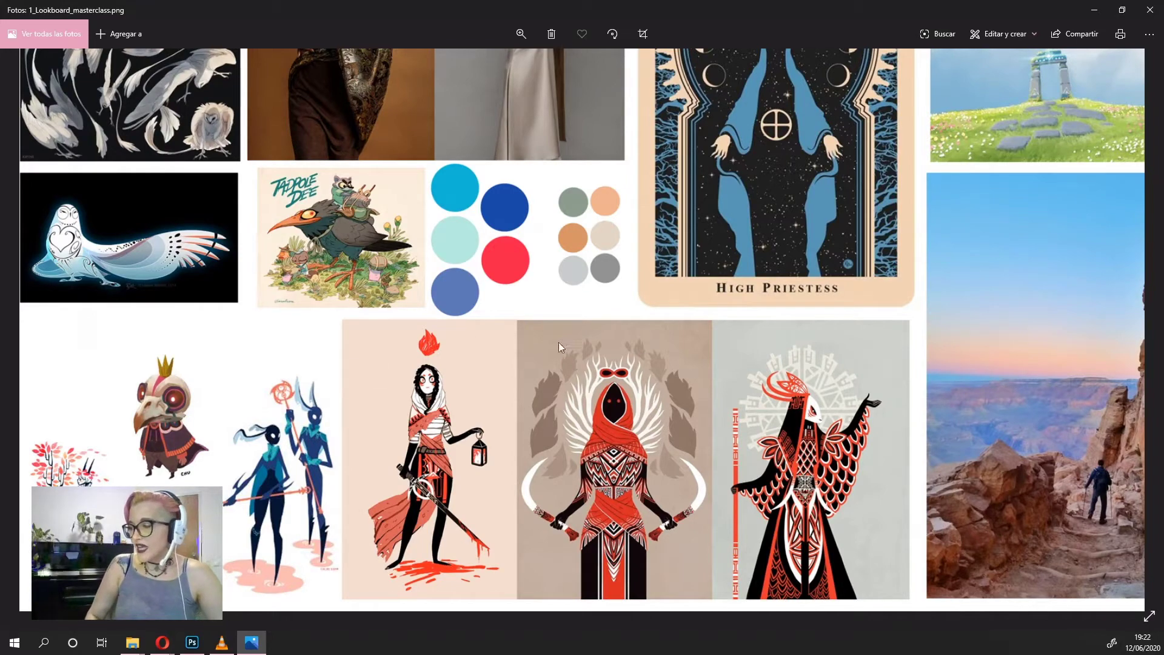
# - Pan and scroll the zoomed lookboard to study the top-left references and top edge
pyautogui.moveTo(556, 254)
pyautogui.mouseDown()
pyautogui.moveTo(468, 302)
pyautogui.moveTo(445, 398)
pyautogui.mouseUp()
pyautogui.hscroll(-3, 445, 399)
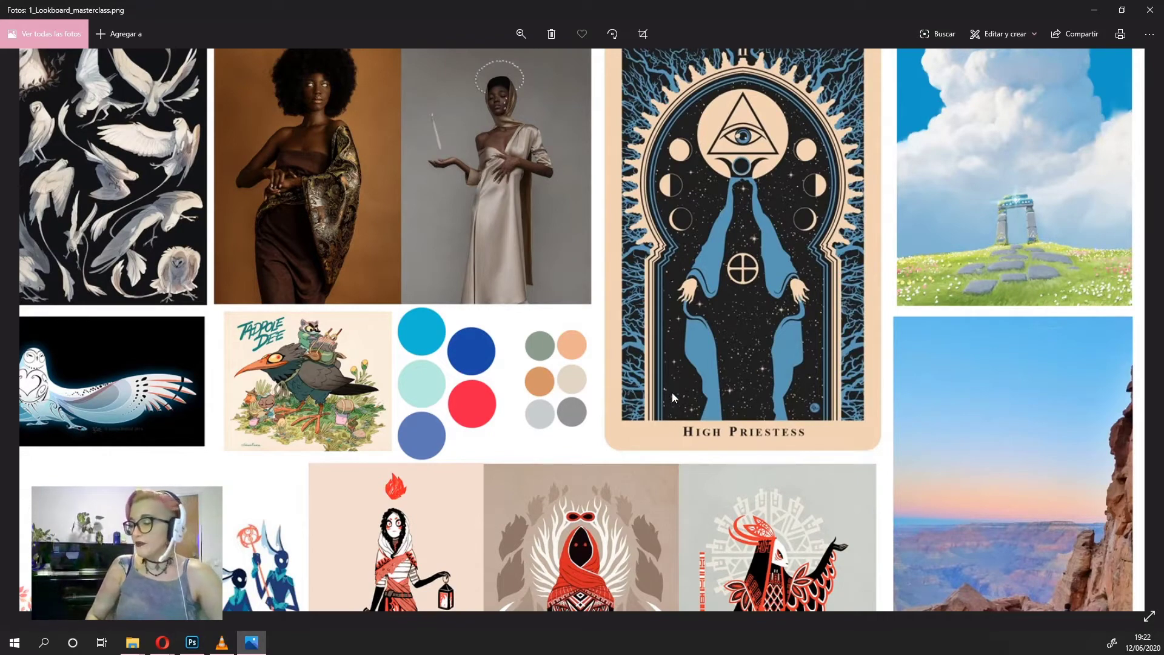
pyautogui.moveTo(655, 387); pyautogui.dragTo(536, 449)
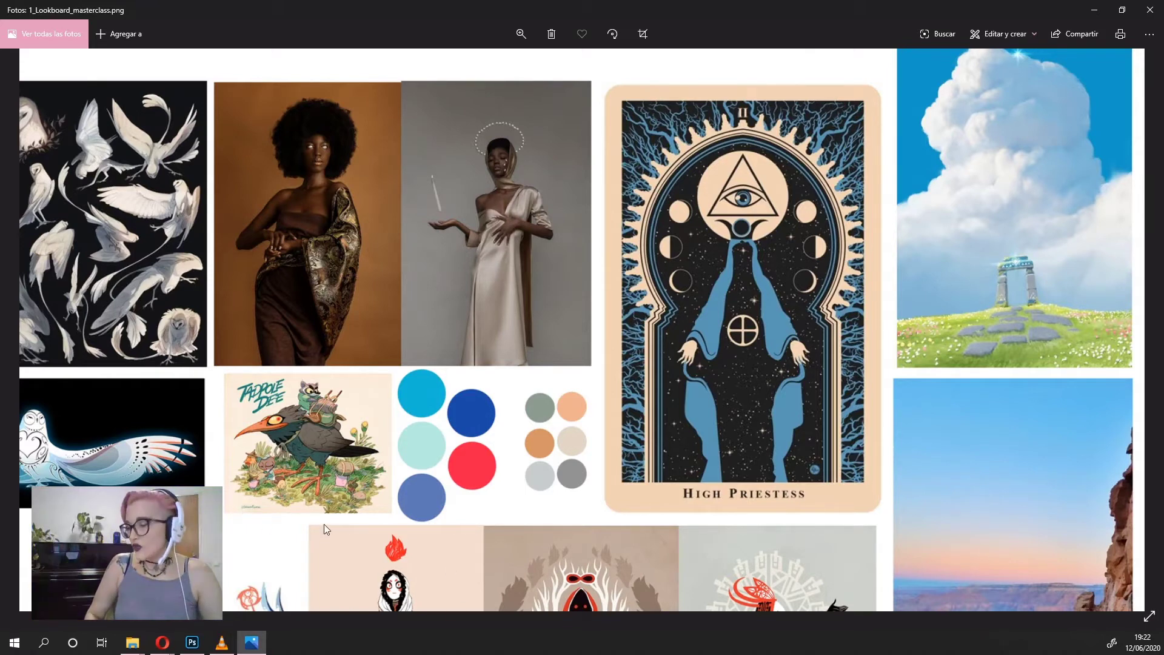
pyautogui.scroll(-2, 631, 525)
pyautogui.scroll(-2, 631, 526)
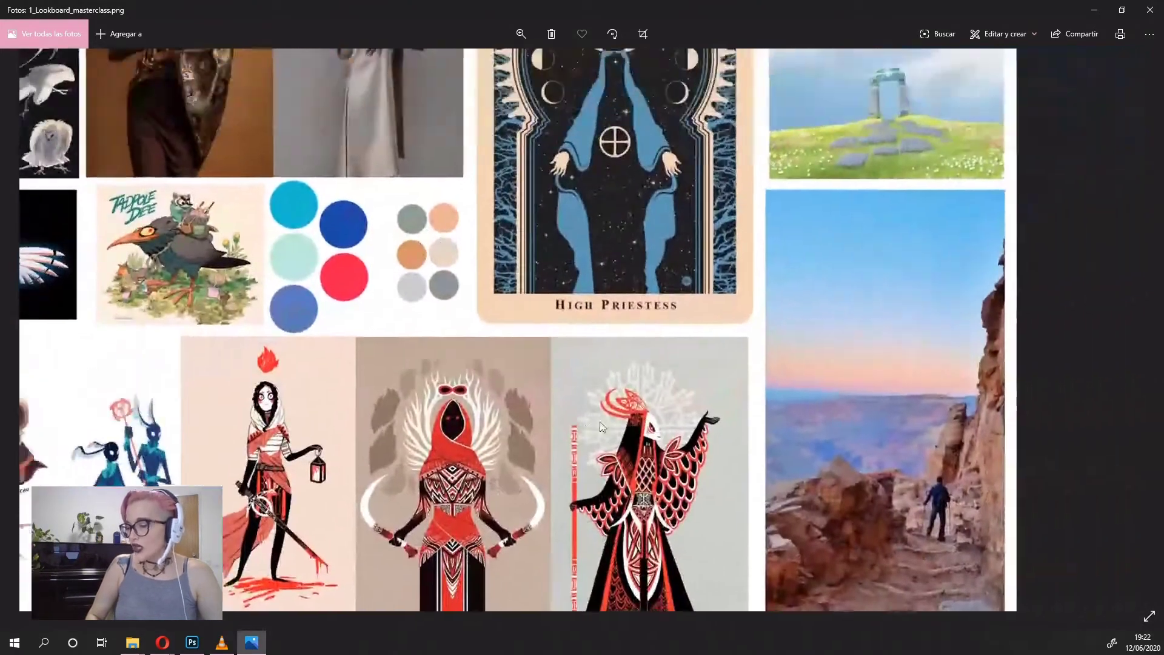
pyautogui.scroll(2, 636, 417)
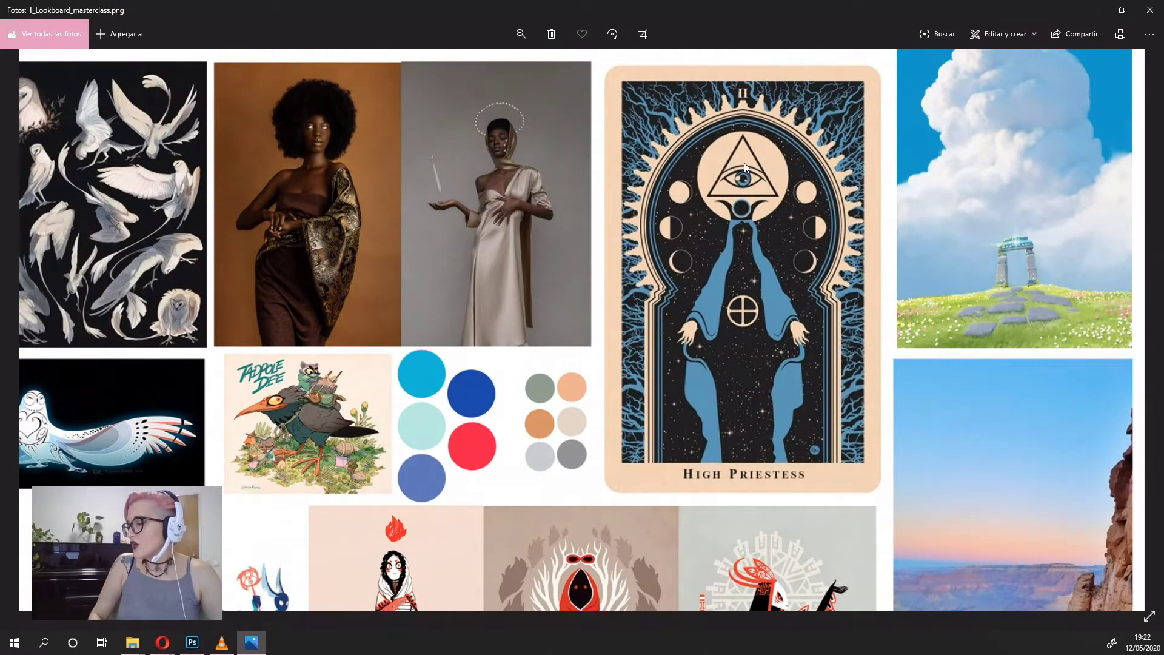
pyautogui.scroll(-2, 928, 330)
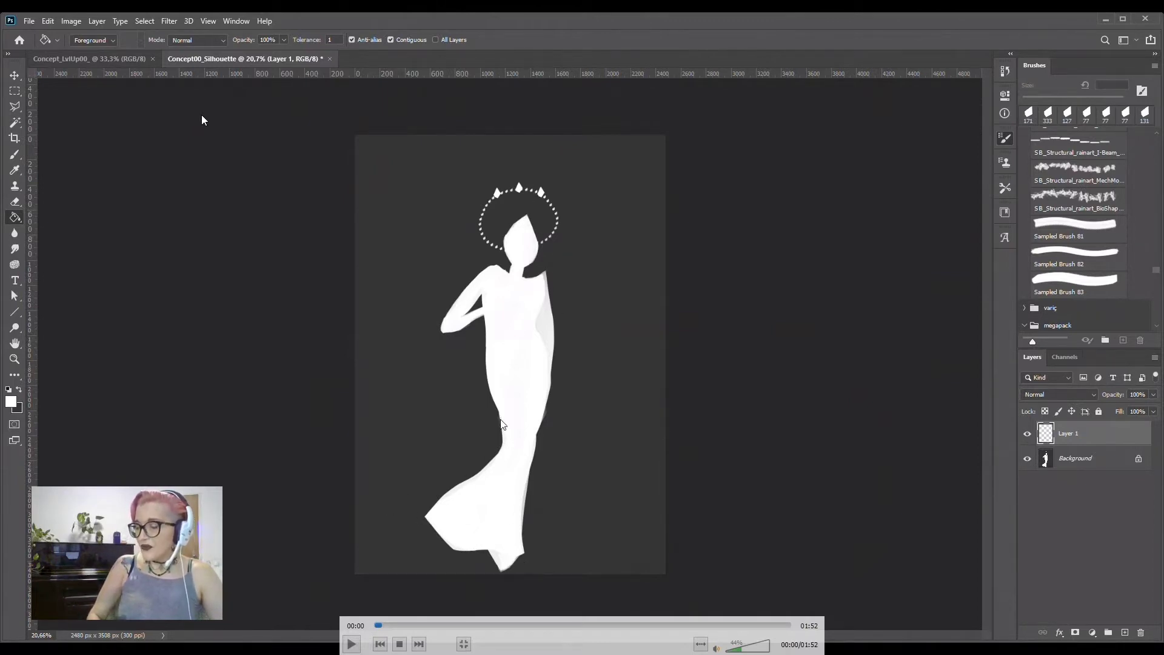
# - Paint the silhouette's neck, torso, legs and the dress's right side in white
pyautogui.click(352, 645)
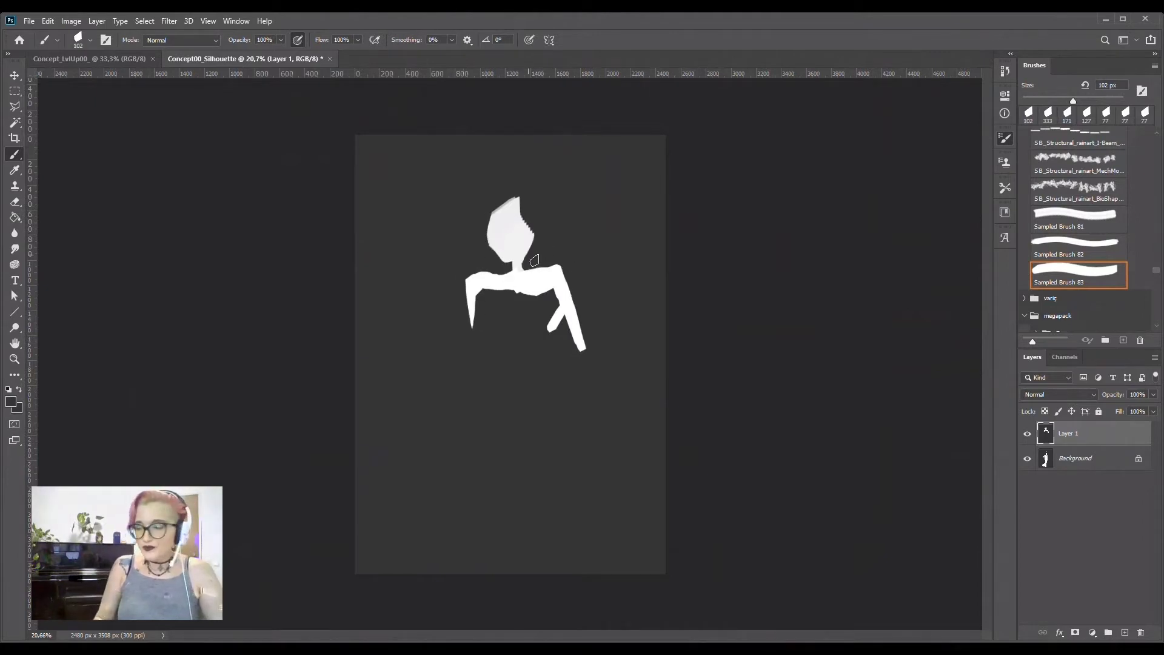
pyautogui.moveTo(517, 262)
pyautogui.mouseDown()
pyautogui.moveTo(525, 292)
pyautogui.moveTo(507, 227)
pyautogui.mouseUp()
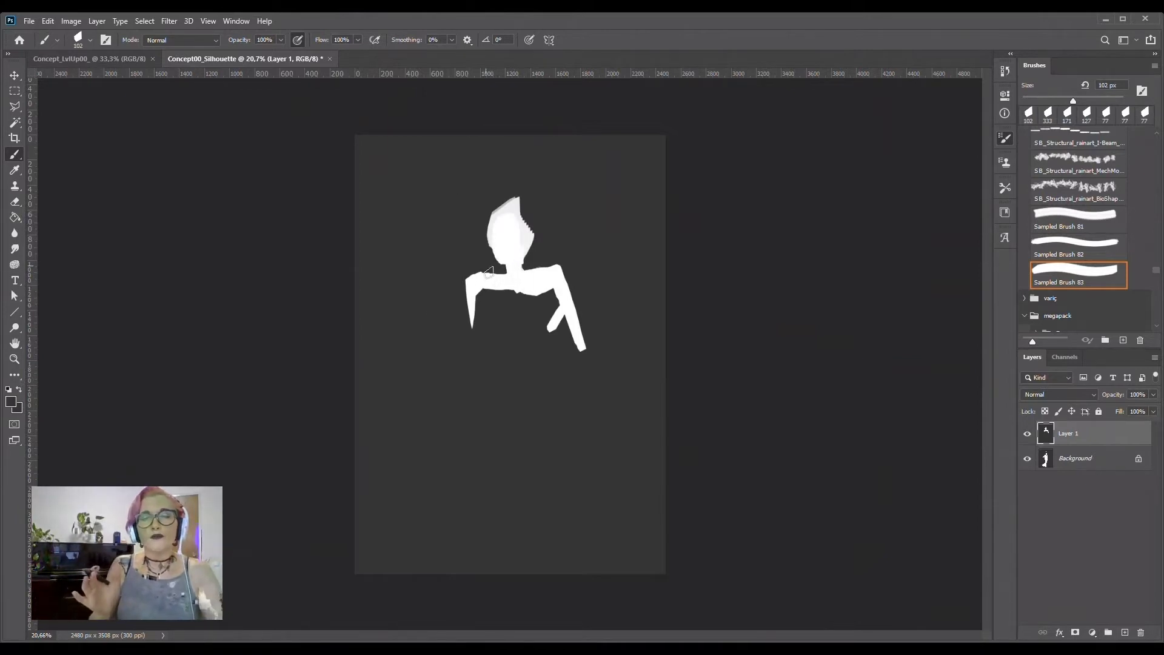
pyautogui.press('x')
pyautogui.moveTo(489, 272)
pyautogui.mouseDown()
pyautogui.moveTo(479, 315)
pyautogui.moveTo(513, 334)
pyautogui.moveTo(546, 328)
pyautogui.moveTo(469, 376)
pyautogui.moveTo(474, 513)
pyautogui.mouseUp()
pyautogui.moveTo(532, 343); pyautogui.dragTo(536, 539)
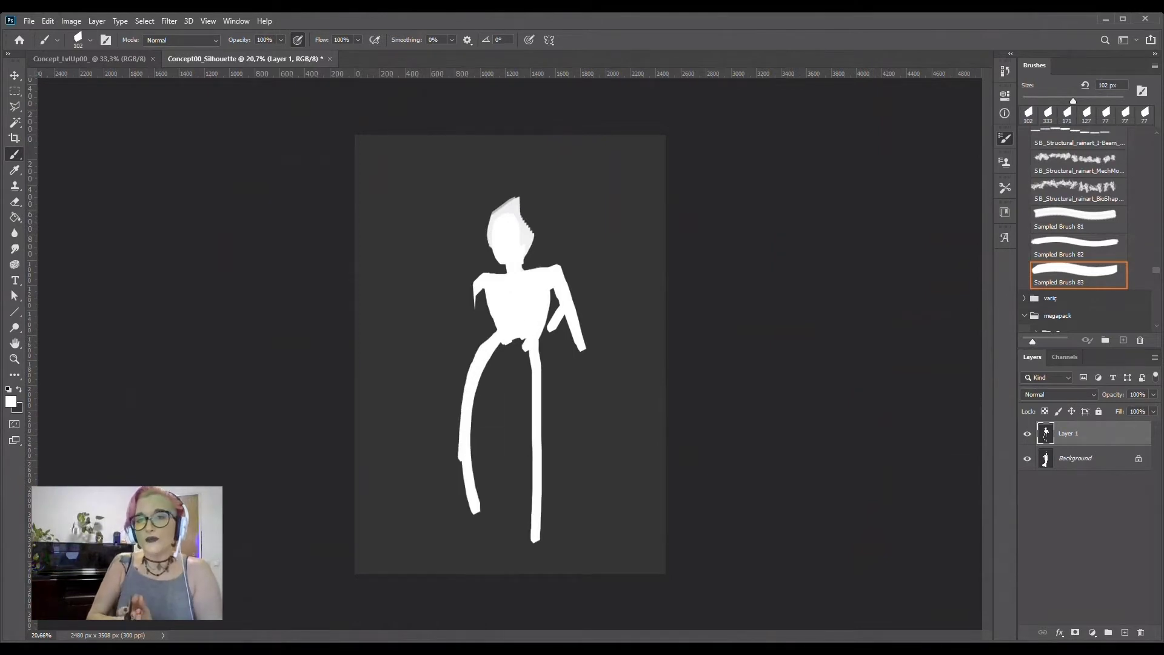
pyautogui.moveTo(531, 350)
pyautogui.mouseDown()
pyautogui.moveTo(570, 551)
pyautogui.moveTo(467, 554)
pyautogui.mouseUp()
# - Fill the white dress's hem, edges and inner gaps, enlarging the brush
pyautogui.moveTo(479, 370); pyautogui.dragTo(470, 545)
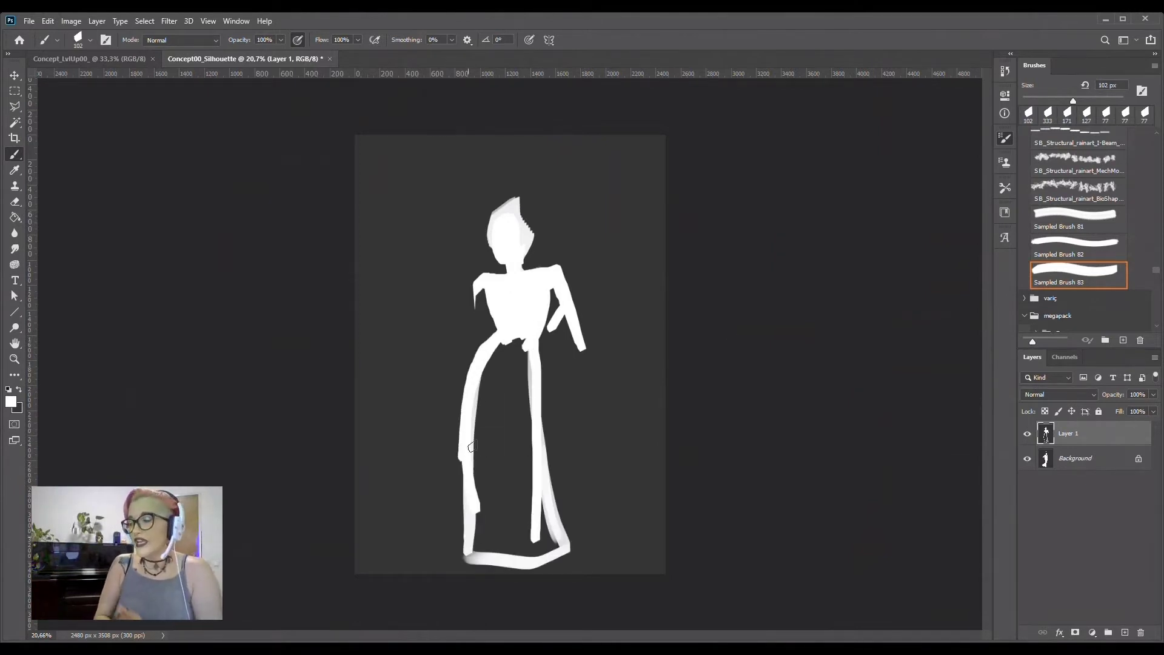
pyautogui.moveTo(460, 461); pyautogui.dragTo(462, 549)
pyautogui.moveTo(527, 352); pyautogui.dragTo(531, 455)
pyautogui.moveTo(503, 340)
pyautogui.mouseDown()
pyautogui.moveTo(494, 475)
pyautogui.moveTo(522, 537)
pyautogui.mouseUp()
pyautogui.moveTo(521, 394); pyautogui.dragTo(551, 534)
pyautogui.press(']')
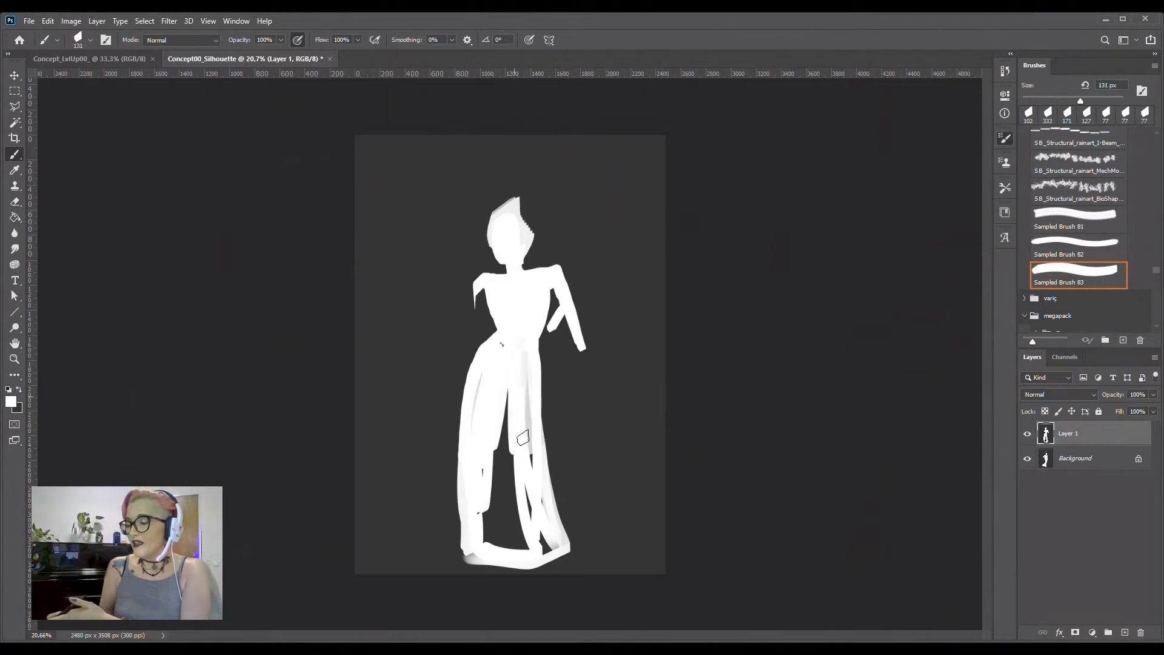
pyautogui.moveTo(525, 361); pyautogui.dragTo(512, 546)
pyautogui.moveTo(491, 449); pyautogui.dragTo(537, 554)
pyautogui.moveTo(543, 349)
pyautogui.mouseDown()
pyautogui.moveTo(573, 533)
pyautogui.moveTo(464, 559)
pyautogui.mouseUp()
# - Trim the dress and waist edges with dark paint and carve a gap by the right arm
pyautogui.press('x')
pyautogui.moveTo(496, 340); pyautogui.dragTo(462, 525)
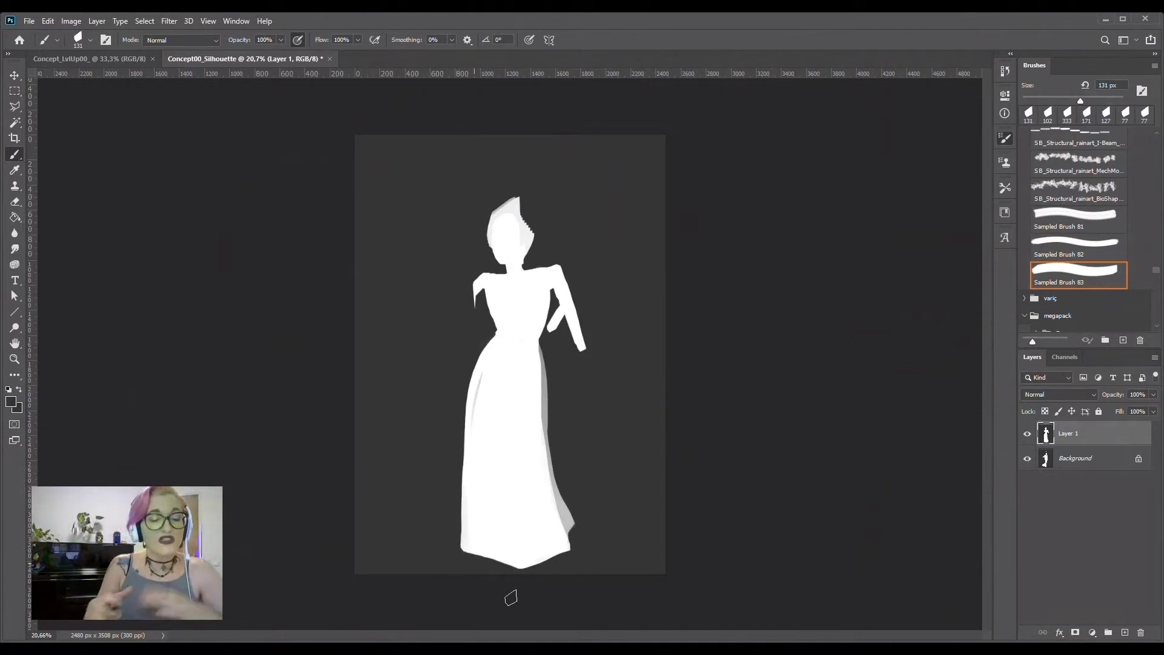
pyautogui.moveTo(488, 306)
pyautogui.mouseDown()
pyautogui.moveTo(498, 340)
pyautogui.moveTo(440, 327)
pyautogui.mouseUp()
pyautogui.press('x')
pyautogui.hotkey('ctrl', 'z')
pyautogui.press('x')
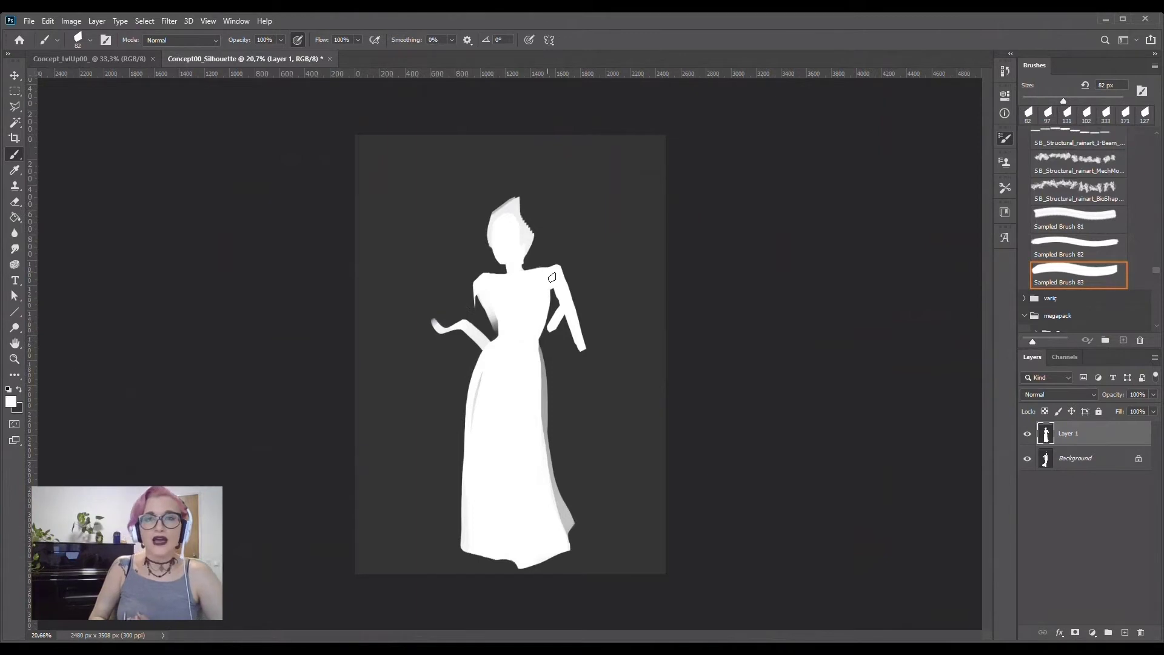
pyautogui.press('[')
pyautogui.press('[')
pyautogui.press('[')
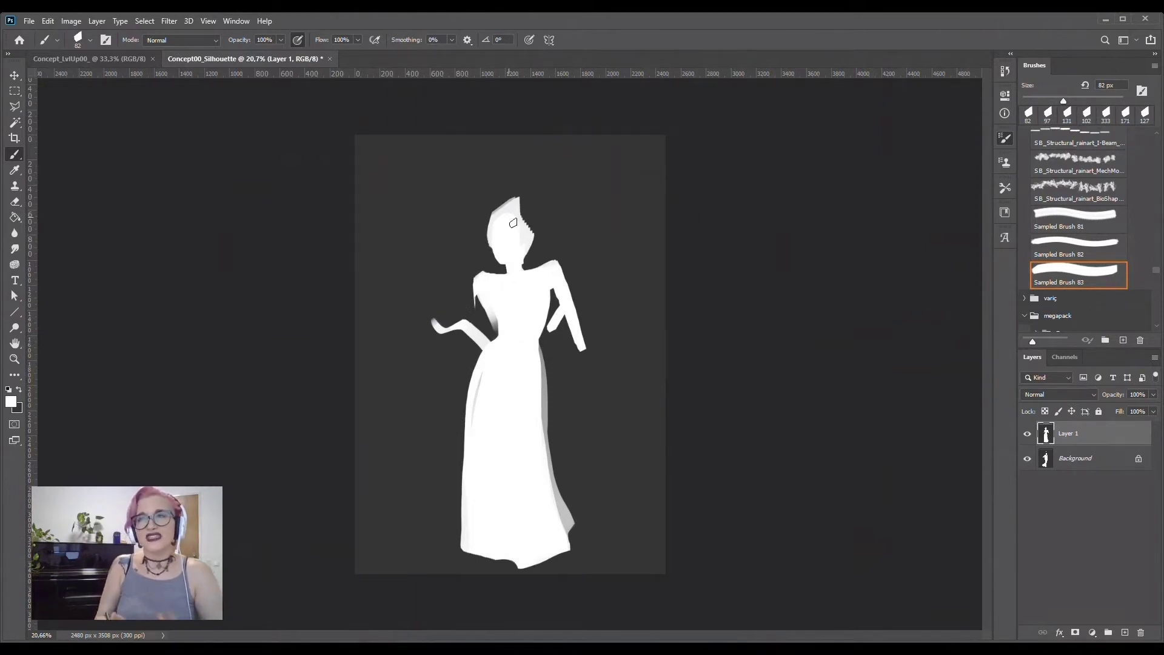
pyautogui.press('x')
pyautogui.moveTo(557, 329)
pyautogui.mouseDown()
pyautogui.moveTo(559, 312)
pyautogui.moveTo(574, 350)
pyautogui.moveTo(565, 339)
pyautogui.mouseUp()
pyautogui.press('x')
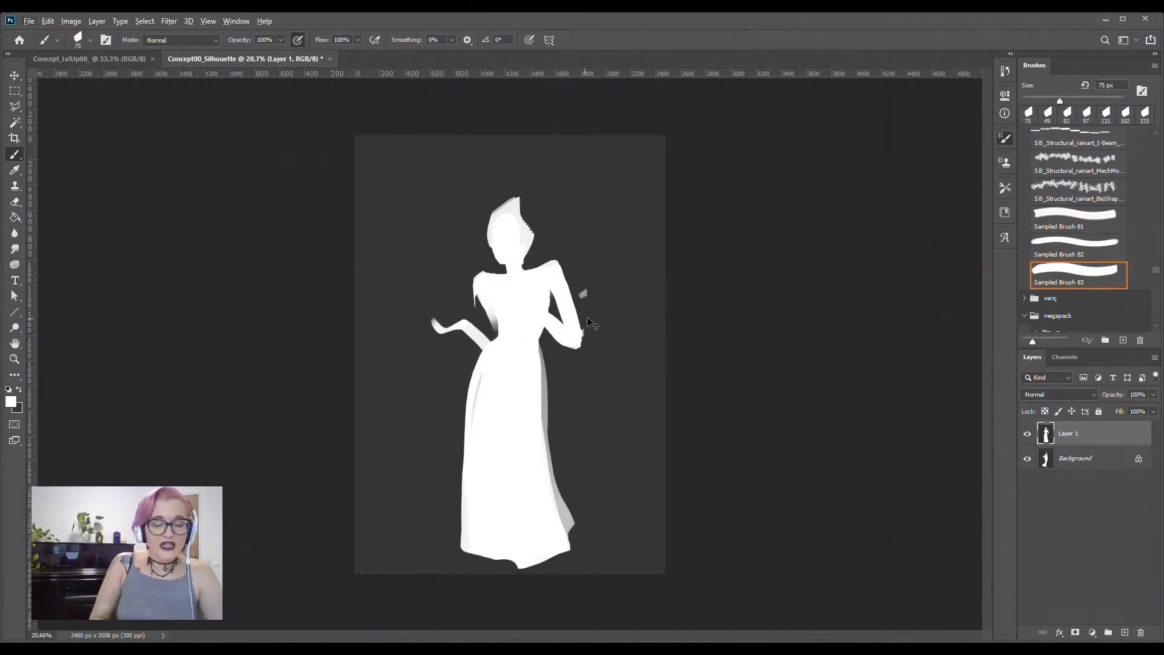
pyautogui.hotkey('ctrl', 'z')
pyautogui.hotkey('ctrl', 'z')
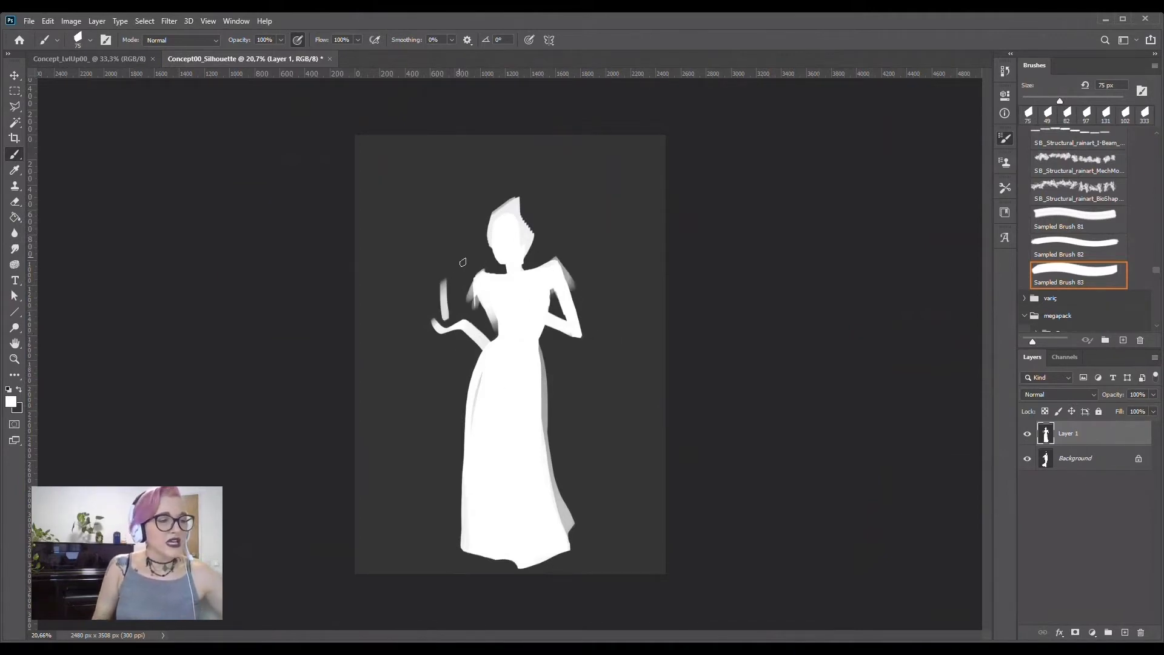
# - With a smaller brush, paint a candle above the raised hand and a dotted halo ring
pyautogui.press('[')
pyautogui.press('[')
pyautogui.press('[')
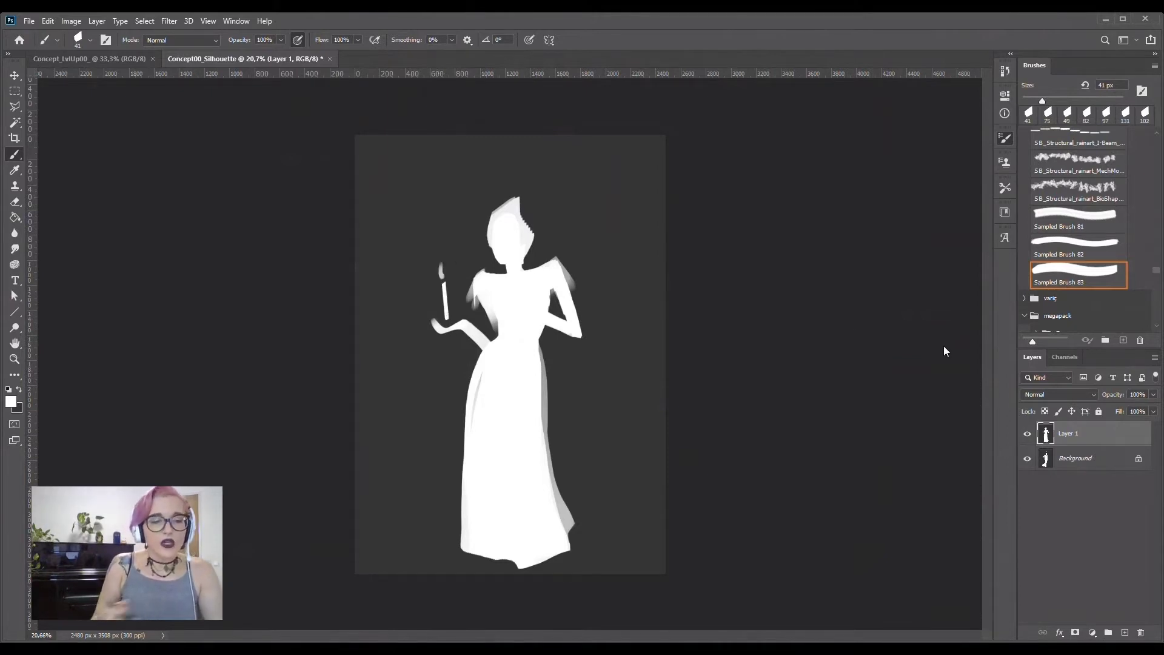
pyautogui.moveTo(467, 238)
pyautogui.mouseDown()
pyautogui.moveTo(516, 171)
pyautogui.moveTo(549, 229)
pyautogui.mouseUp()
pyautogui.hotkey('ctrl', 'z')
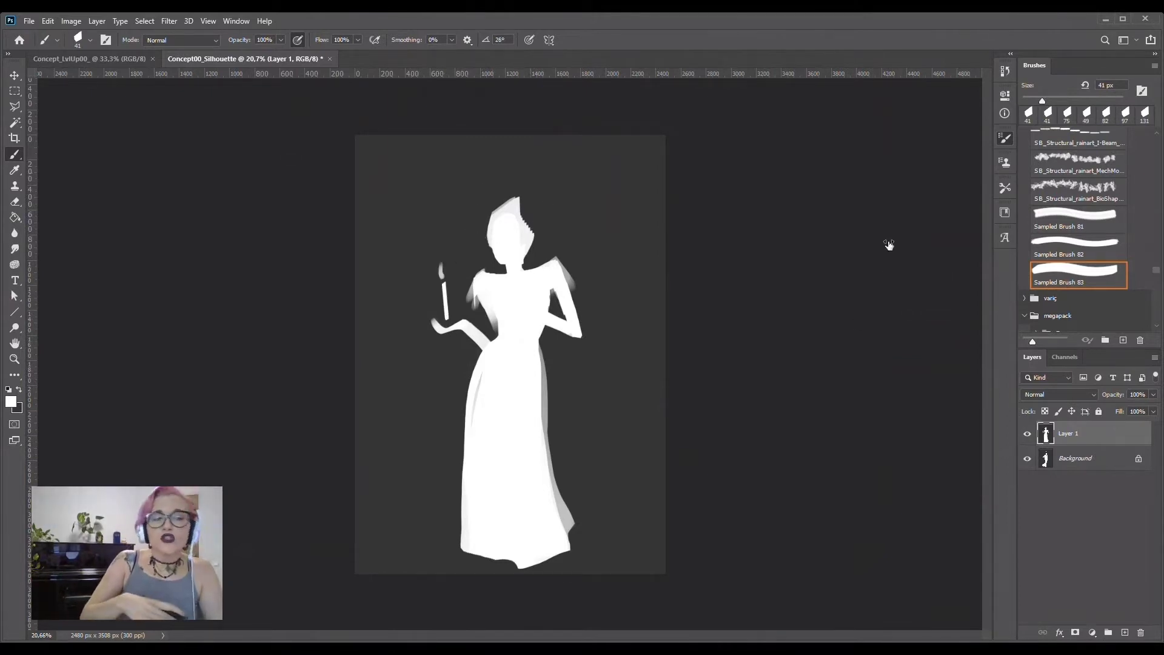
pyautogui.moveTo(470, 248)
pyautogui.mouseDown()
pyautogui.moveTo(549, 236)
pyautogui.moveTo(455, 245)
pyautogui.moveTo(512, 194)
pyautogui.moveTo(507, 239)
pyautogui.moveTo(532, 246)
pyautogui.mouseUp()
pyautogui.hotkey('ctrl', 'z')
pyautogui.press(']')
pyautogui.press(']')
pyautogui.press(']')
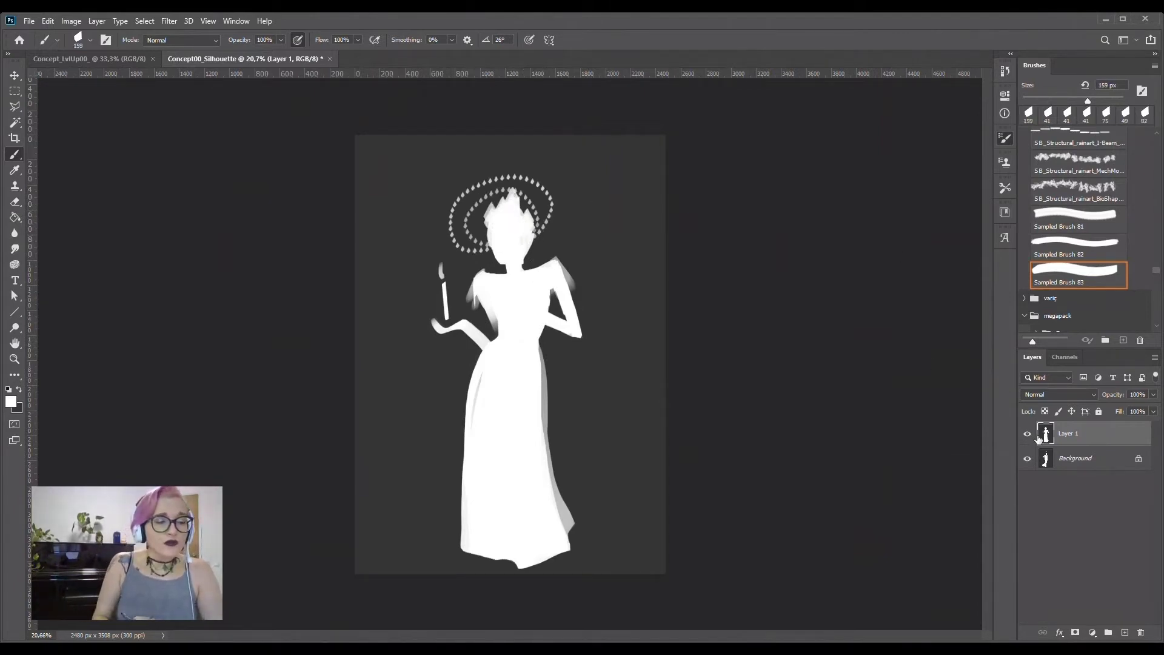
# - Compare silhouette versions by toggling Layer 1, then set a large brush at 63% opacity
pyautogui.click(1027, 433)
pyautogui.click(1027, 434)
pyautogui.click(1027, 434)
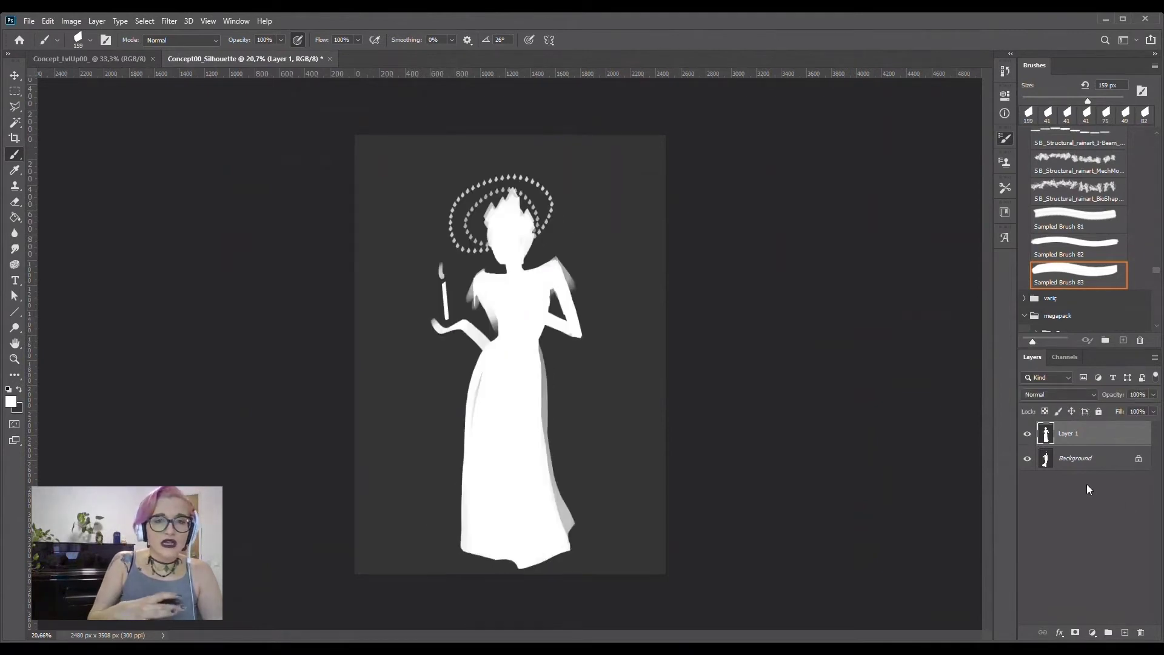
pyautogui.click(1027, 434)
pyautogui.click(1079, 459)
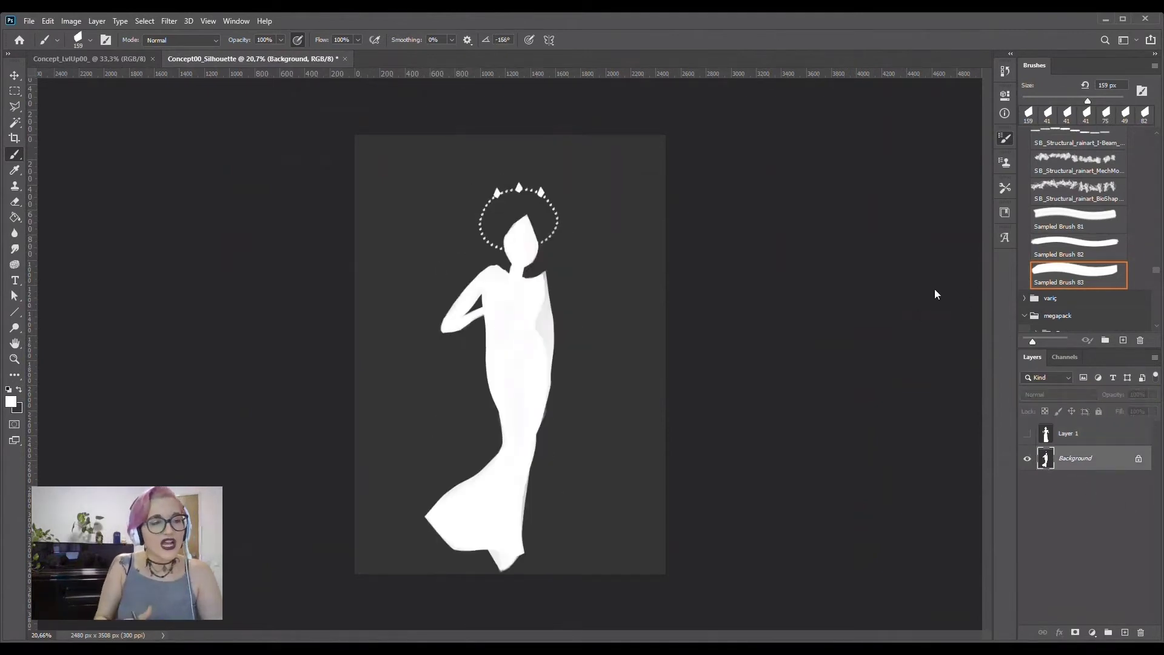
pyautogui.press(']')
pyautogui.press(']')
pyautogui.press(']')
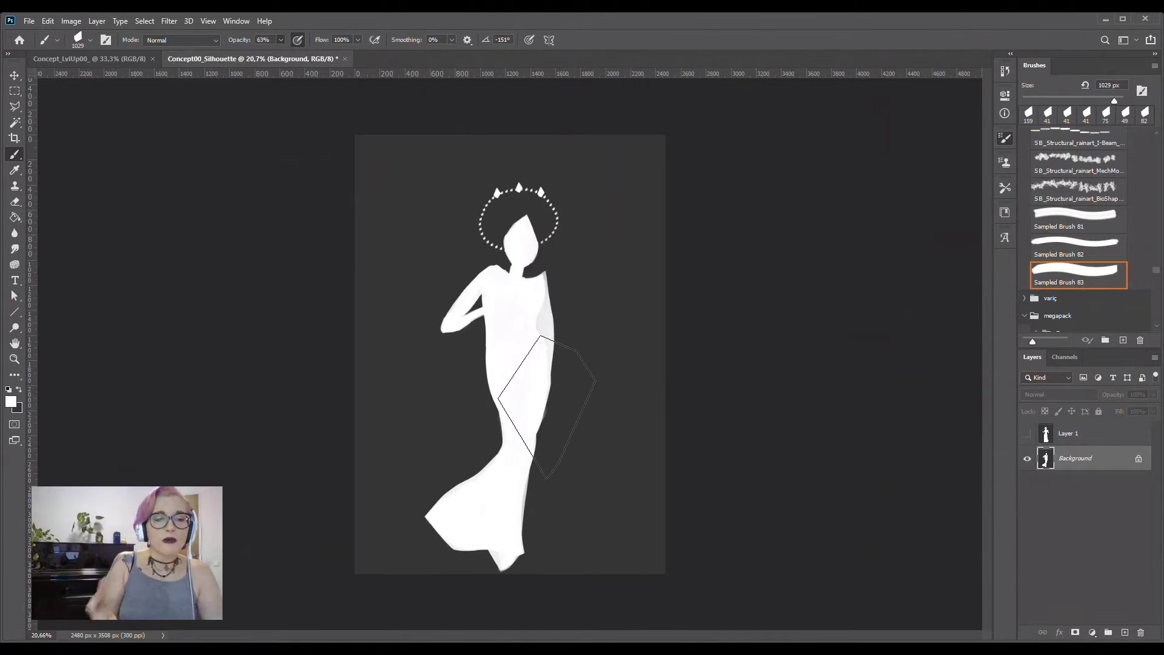
pyautogui.press('6')
pyautogui.press('3')
pyautogui.click(1027, 434)
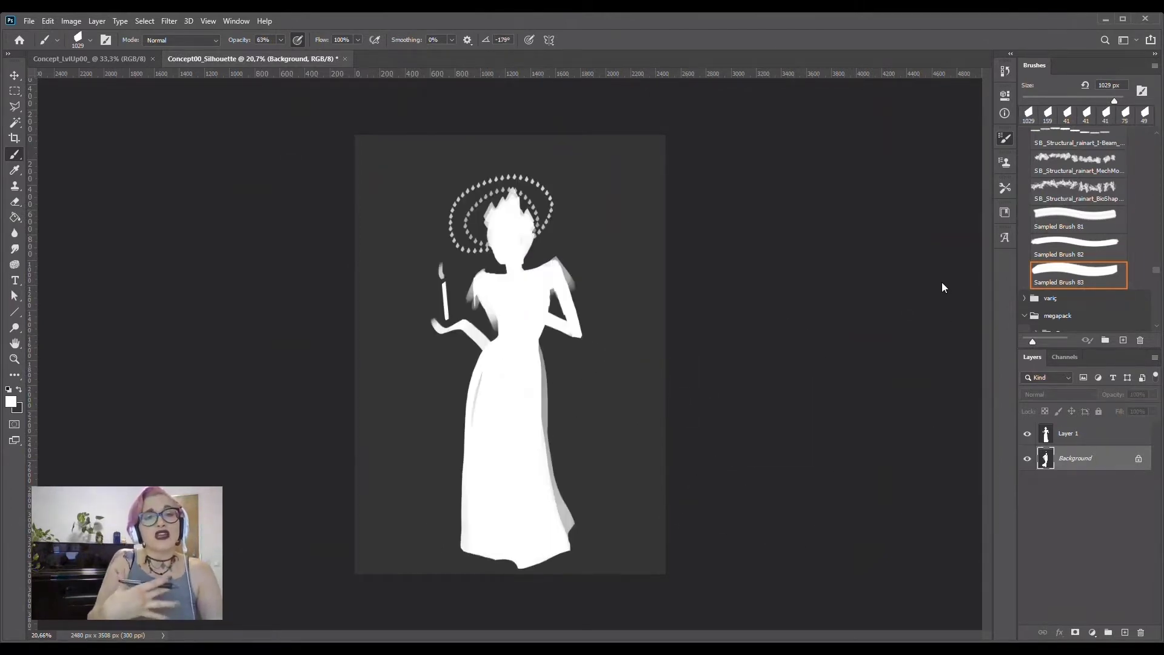
pyautogui.hotkey('alt', ']')
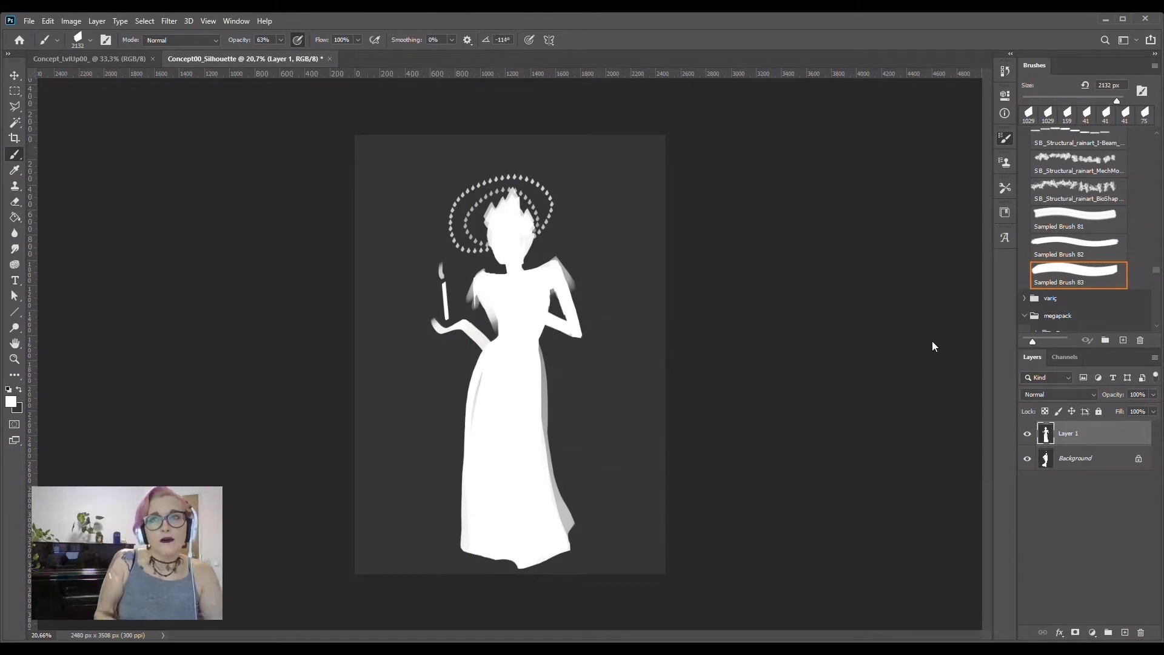
# - Paint translucent grey drapes on both sides of the dress and fill out the right shoulder
pyautogui.click(606, 318)
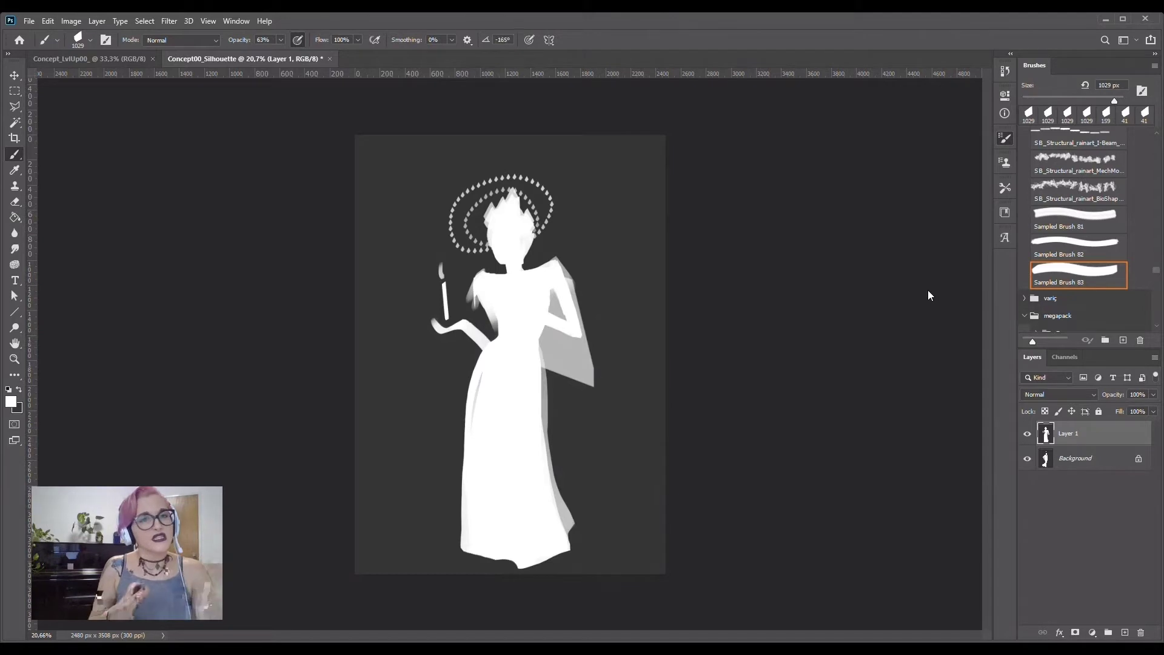
pyautogui.moveTo(464, 364); pyautogui.dragTo(482, 346)
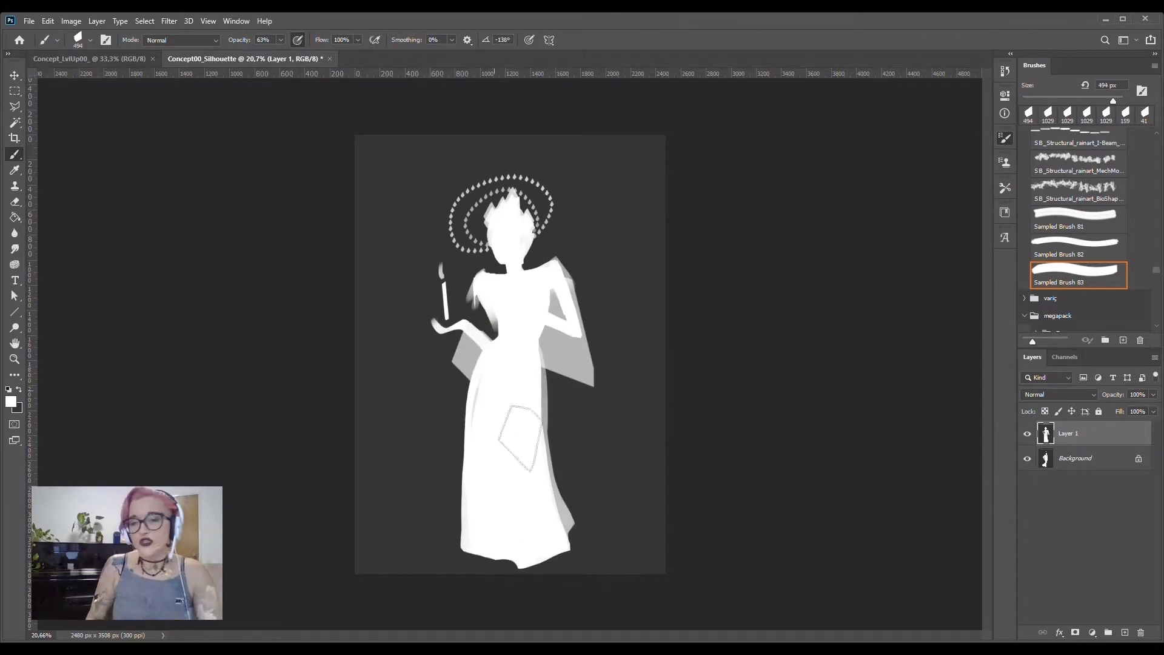
pyautogui.hotkey('ctrl', 'z')
pyautogui.moveTo(1113, 100); pyautogui.dragTo(1105, 100)
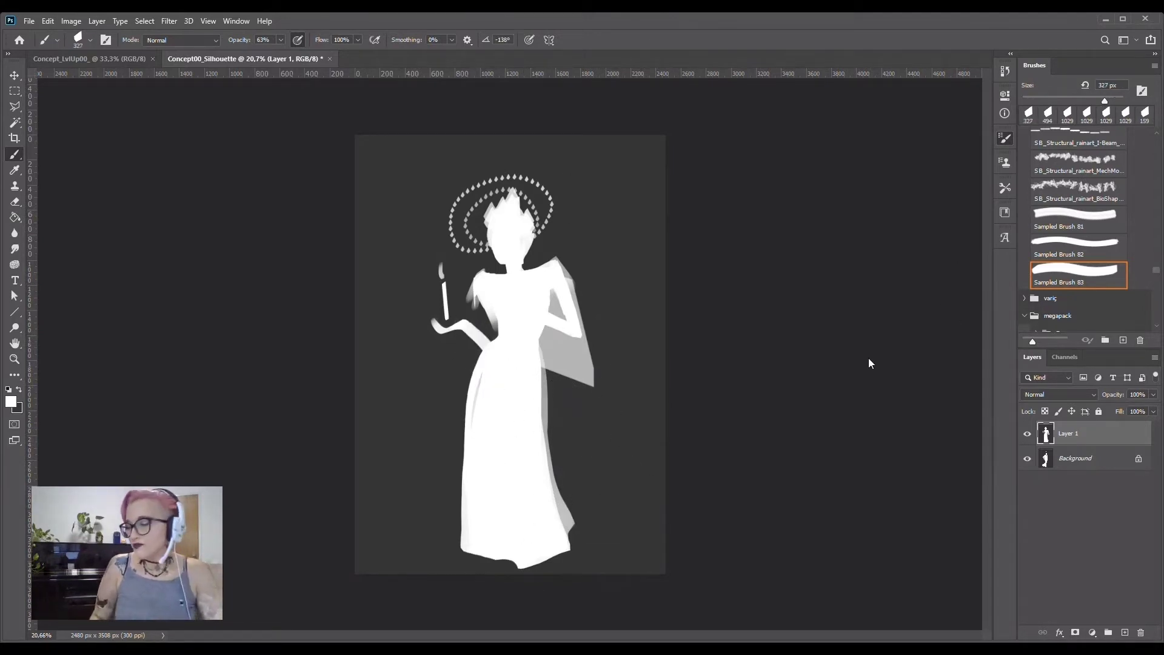
pyautogui.moveTo(560, 291); pyautogui.dragTo(579, 449)
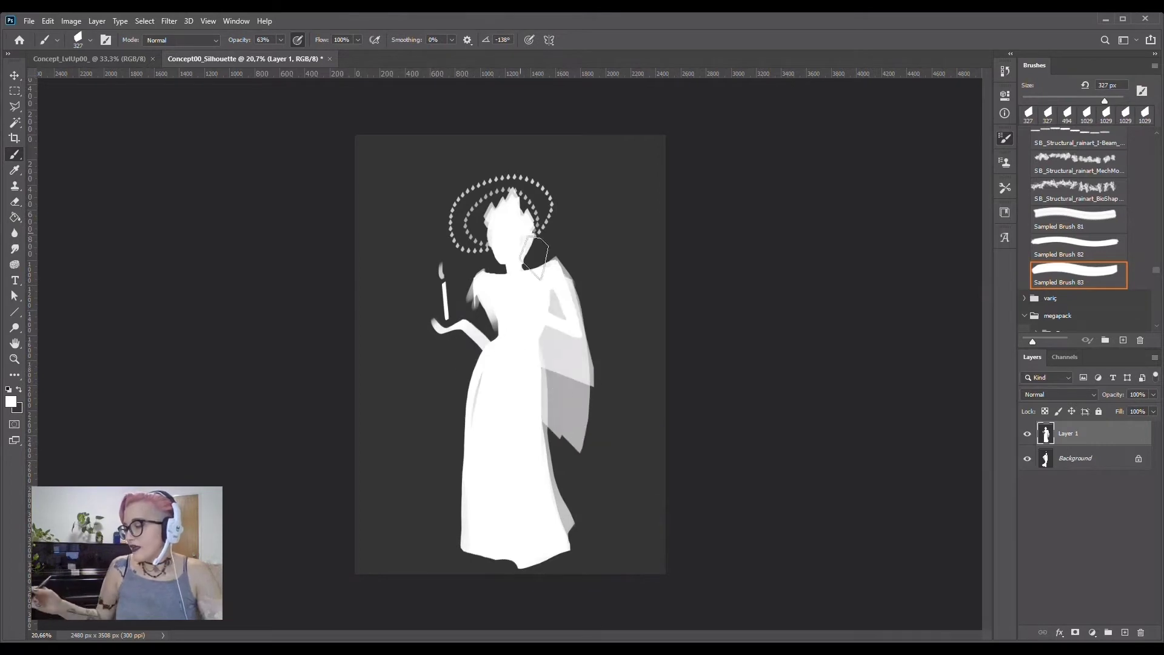
pyautogui.press('[')
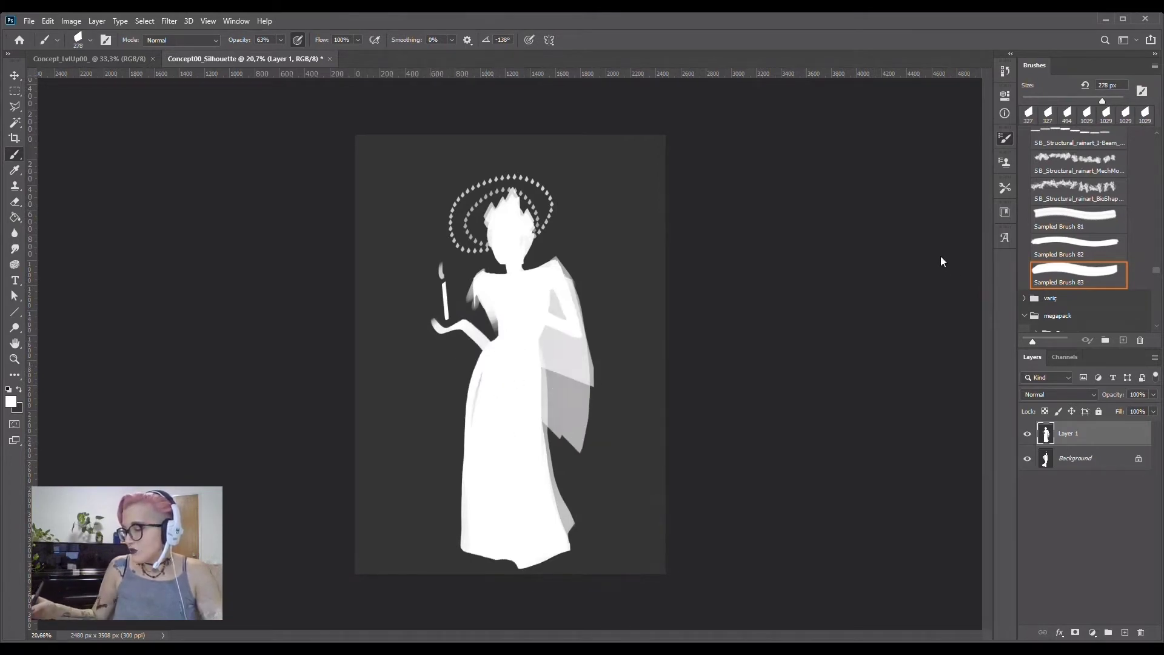
pyautogui.press('[')
pyautogui.press('[')
pyautogui.moveTo(477, 332); pyautogui.dragTo(464, 403)
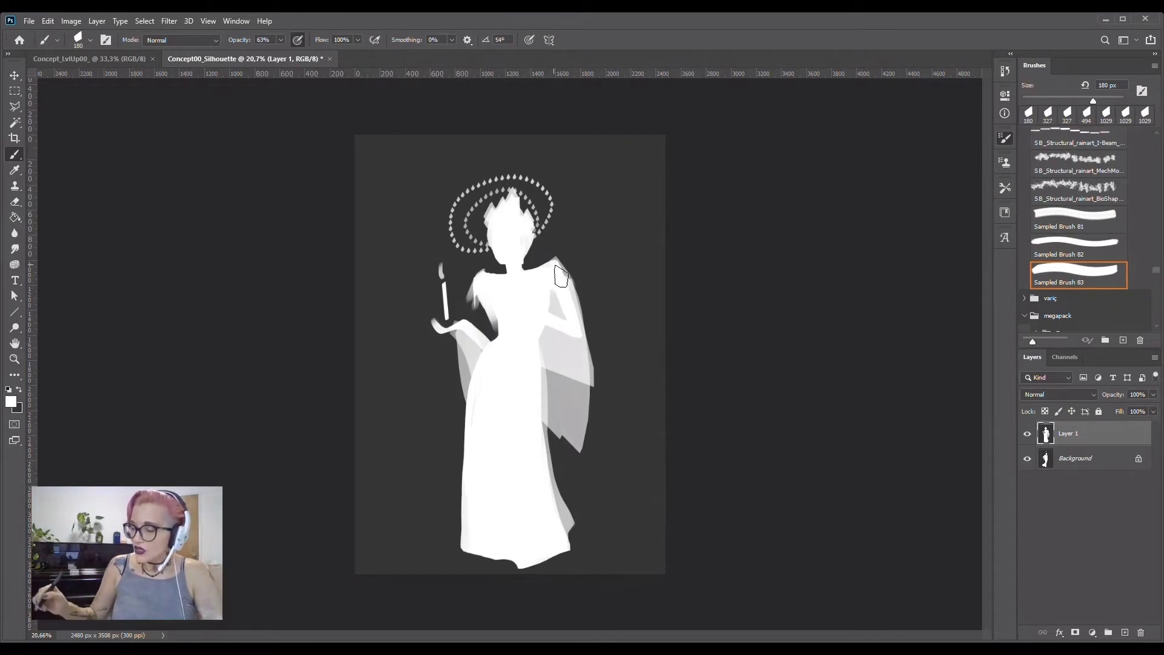
pyautogui.moveTo(558, 274); pyautogui.dragTo(564, 259)
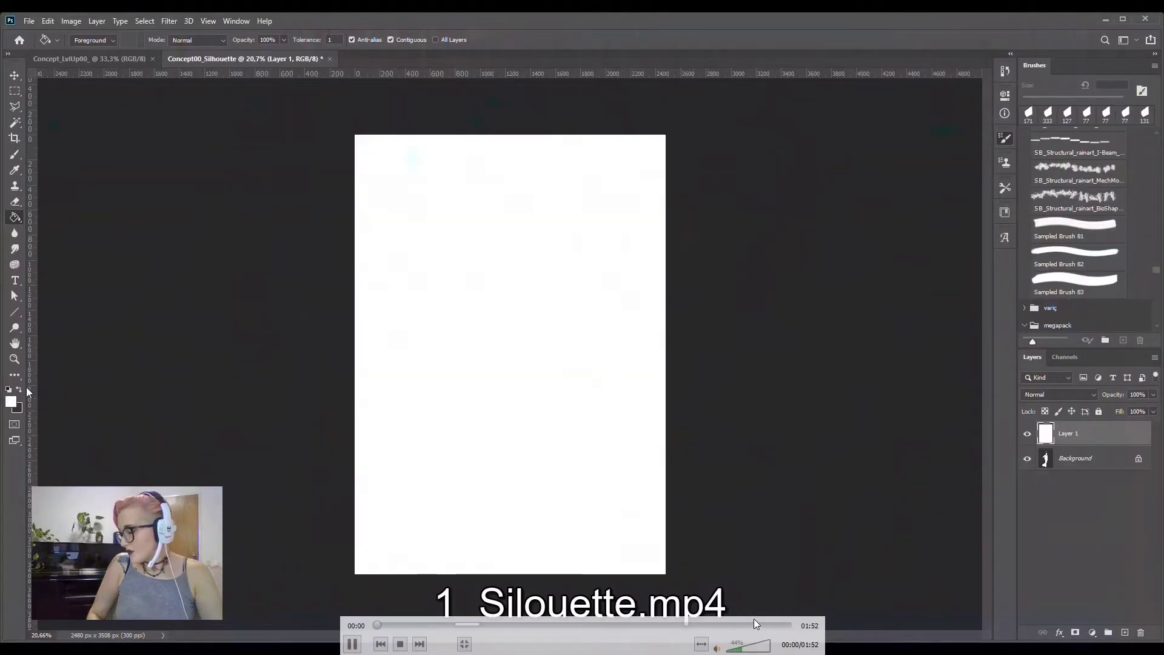
# - Seek the VLC timelapse near its end and pause on the finished grey silhouette
pyautogui.click(758, 625)
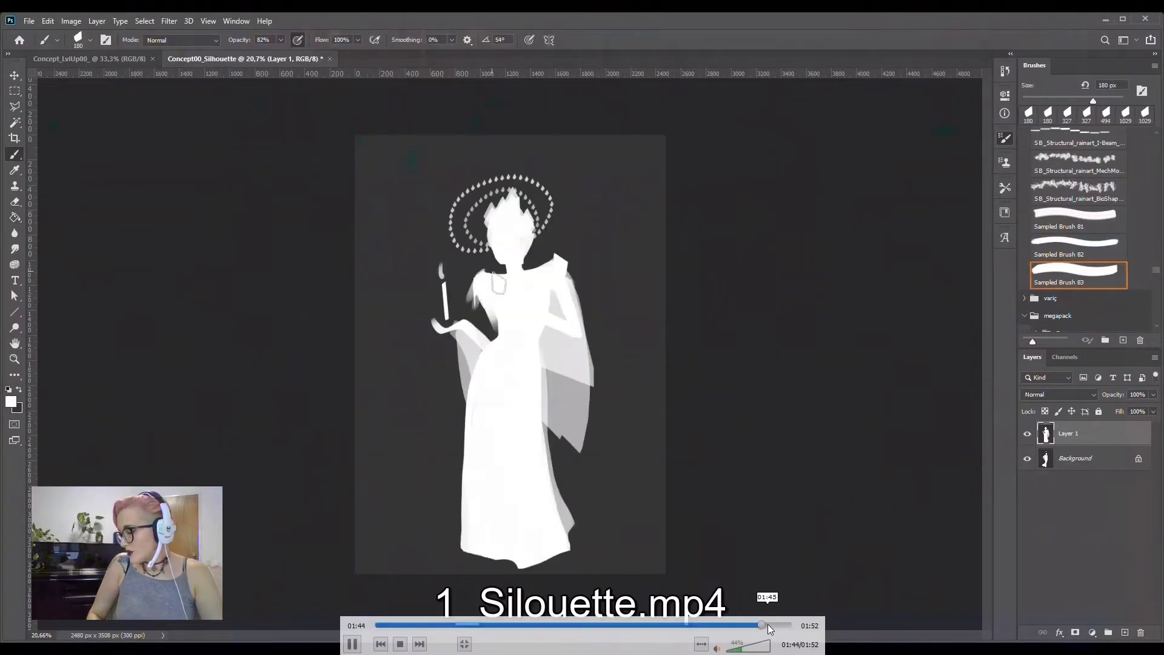
pyautogui.click(353, 644)
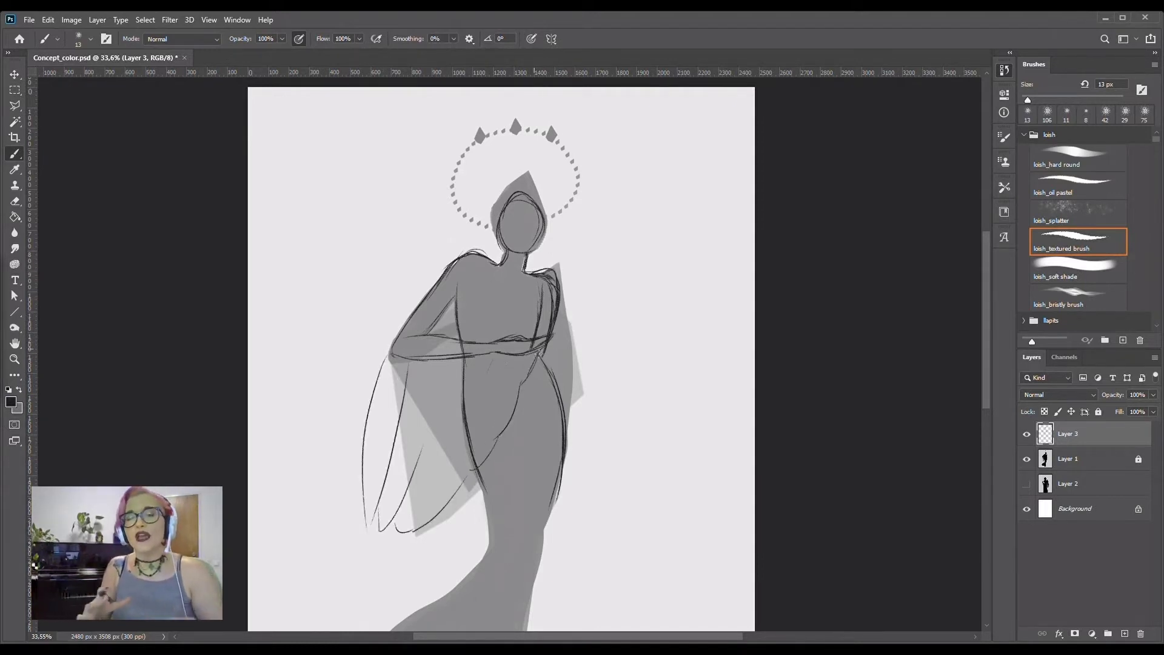
# - Erase and redraw the sketch lines along the lower-left drape and its hem
pyautogui.press('e')
pyautogui.moveTo(424, 516)
pyautogui.mouseDown()
pyautogui.moveTo(370, 485)
pyautogui.moveTo(413, 377)
pyautogui.mouseUp()
pyautogui.press('b')
pyautogui.moveTo(501, 358)
pyautogui.mouseDown()
pyautogui.moveTo(466, 417)
pyautogui.moveTo(362, 509)
pyautogui.mouseUp()
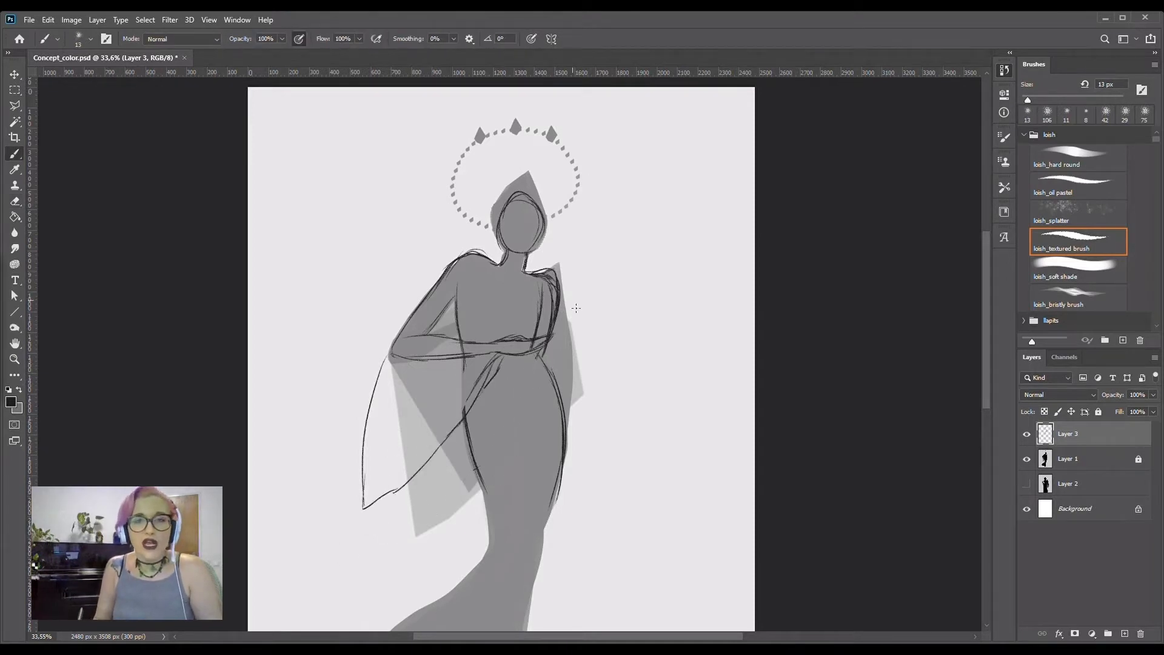
pyautogui.moveTo(456, 443)
pyautogui.mouseDown()
pyautogui.moveTo(465, 553)
pyautogui.moveTo(363, 521)
pyautogui.mouseUp()
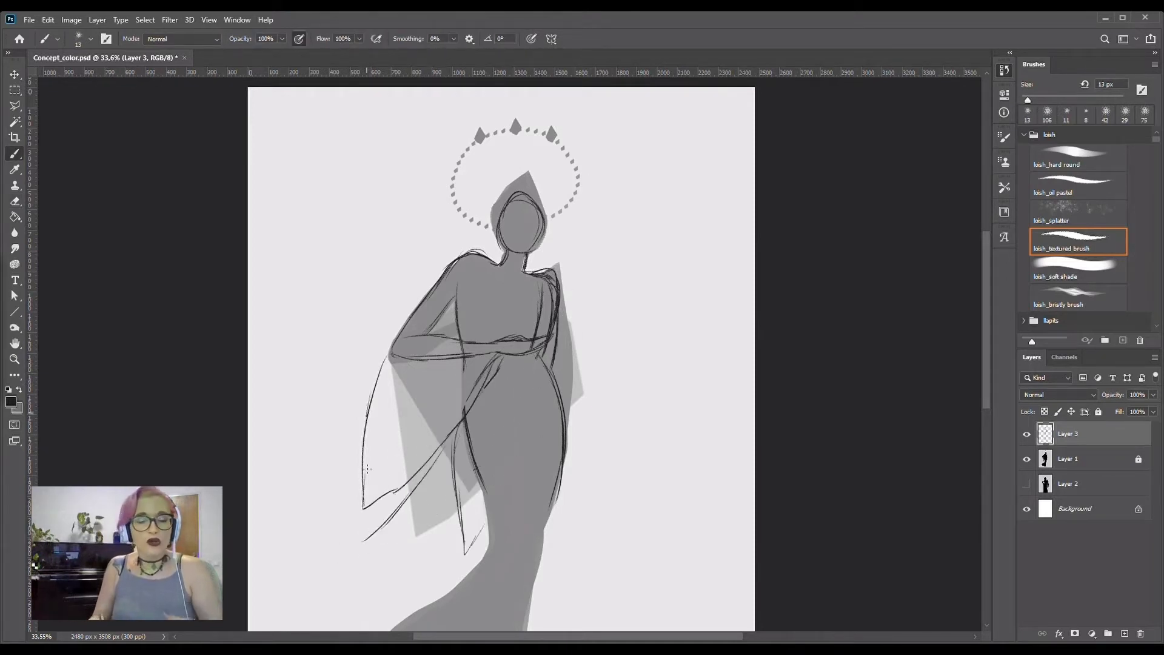
pyautogui.moveTo(371, 446); pyautogui.dragTo(361, 540)
pyautogui.moveTo(388, 358); pyautogui.dragTo(361, 515)
pyautogui.scroll(-3, 464, 411)
pyautogui.moveTo(461, 368)
pyautogui.mouseDown()
pyautogui.moveTo(464, 411)
pyautogui.moveTo(424, 535)
pyautogui.mouseUp()
pyautogui.scroll(-3, 464, 412)
pyautogui.moveTo(558, 307)
pyautogui.mouseDown()
pyautogui.moveTo(527, 544)
pyautogui.moveTo(387, 527)
pyautogui.moveTo(376, 507)
pyautogui.mouseUp()
# - Sketch the skirt's fold lines, pointed lower hem and right edge
pyautogui.moveTo(490, 358); pyautogui.dragTo(477, 415)
pyautogui.moveTo(521, 371)
pyautogui.mouseDown()
pyautogui.moveTo(485, 499)
pyautogui.moveTo(491, 546)
pyautogui.mouseUp()
pyautogui.moveTo(467, 534); pyautogui.dragTo(490, 587)
pyautogui.moveTo(530, 421); pyautogui.dragTo(525, 454)
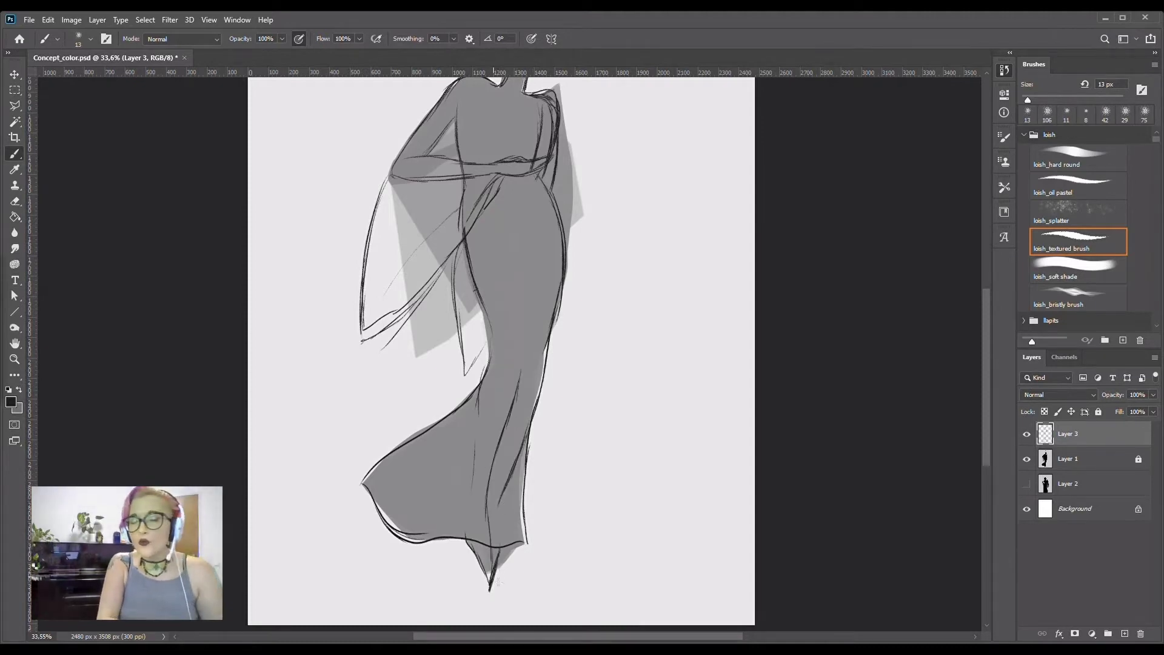
pyautogui.scroll(3, 497, 303)
pyautogui.scroll(3, 498, 207)
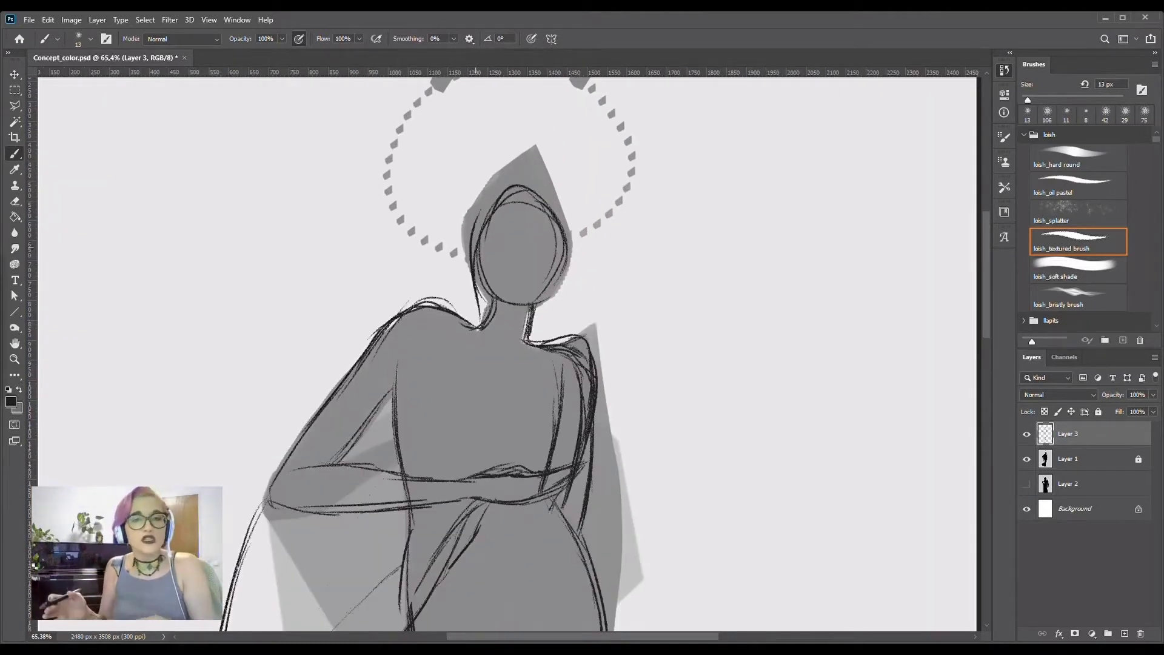
# - Outline the hood around the head and draw a beaded necklace at the neck
pyautogui.moveTo(533, 170); pyautogui.dragTo(479, 319)
pyautogui.moveTo(537, 177)
pyautogui.mouseDown()
pyautogui.moveTo(529, 337)
pyautogui.moveTo(482, 343)
pyautogui.moveTo(531, 345)
pyautogui.mouseUp()
pyautogui.moveTo(475, 316)
pyautogui.mouseDown()
pyautogui.moveTo(485, 332)
pyautogui.moveTo(525, 334)
pyautogui.moveTo(547, 235)
pyautogui.mouseUp()
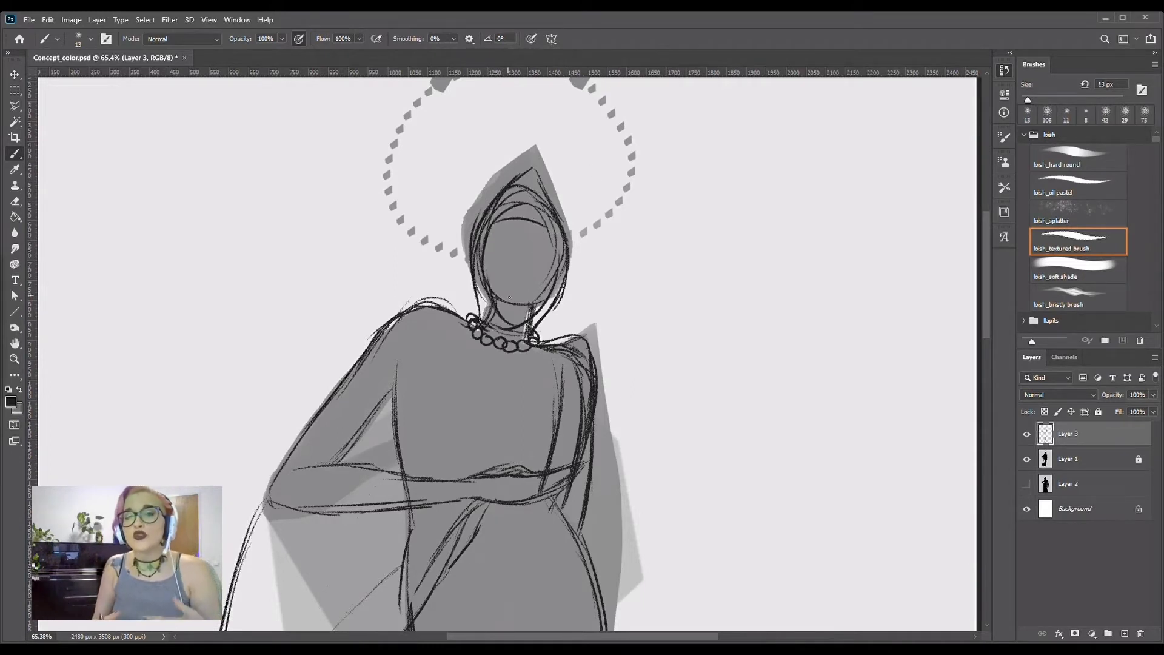
pyautogui.moveTo(494, 295); pyautogui.dragTo(534, 305)
pyautogui.moveTo(465, 208); pyautogui.dragTo(493, 233)
pyautogui.hotkey('ctrl', 'z')
pyautogui.hotkey('ctrl', 'z')
# - Draw the mask's two round eyes, lower face, cheek lines and forehead-to-nose line
pyautogui.moveTo(548, 236)
pyautogui.mouseDown()
pyautogui.moveTo(543, 257)
pyautogui.moveTo(507, 266)
pyautogui.moveTo(555, 321)
pyautogui.mouseUp()
pyautogui.moveTo(488, 278); pyautogui.dragTo(542, 311)
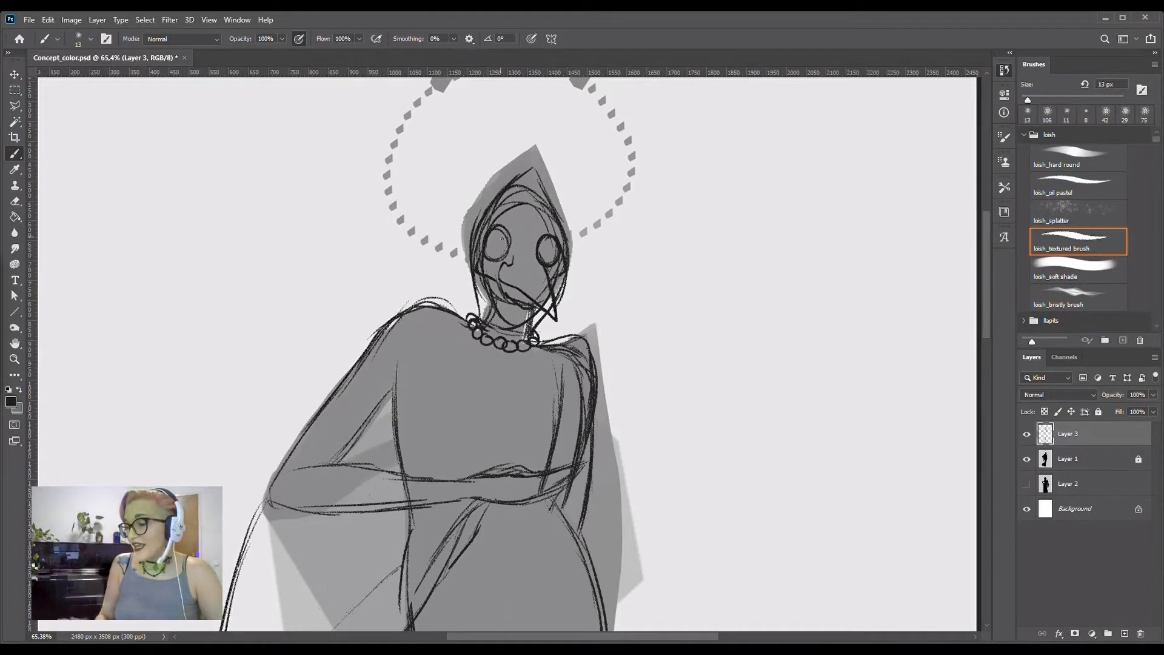
pyautogui.moveTo(477, 253); pyautogui.dragTo(490, 279)
pyautogui.moveTo(510, 206); pyautogui.dragTo(521, 258)
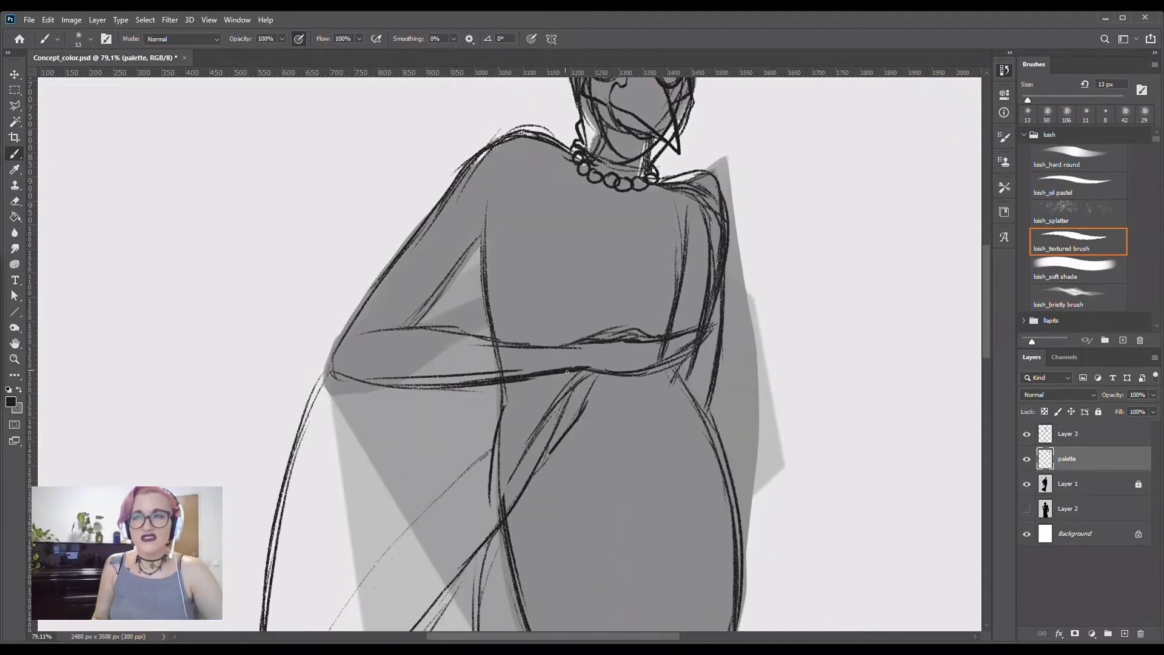
# - Erase the old strokes near the waist on the sketch layer and redraw the forearm darker
pyautogui.press('e')
pyautogui.hotkey('alt', ']')
pyautogui.moveTo(606, 364)
pyautogui.mouseDown()
pyautogui.moveTo(713, 364)
pyautogui.moveTo(733, 168)
pyautogui.moveTo(656, 377)
pyautogui.moveTo(387, 362)
pyautogui.moveTo(566, 347)
pyautogui.mouseUp()
pyautogui.press('b')
pyautogui.hotkey('ctrl', 'z')
pyautogui.moveTo(362, 333)
pyautogui.mouseDown()
pyautogui.moveTo(566, 347)
pyautogui.moveTo(342, 377)
pyautogui.mouseUp()
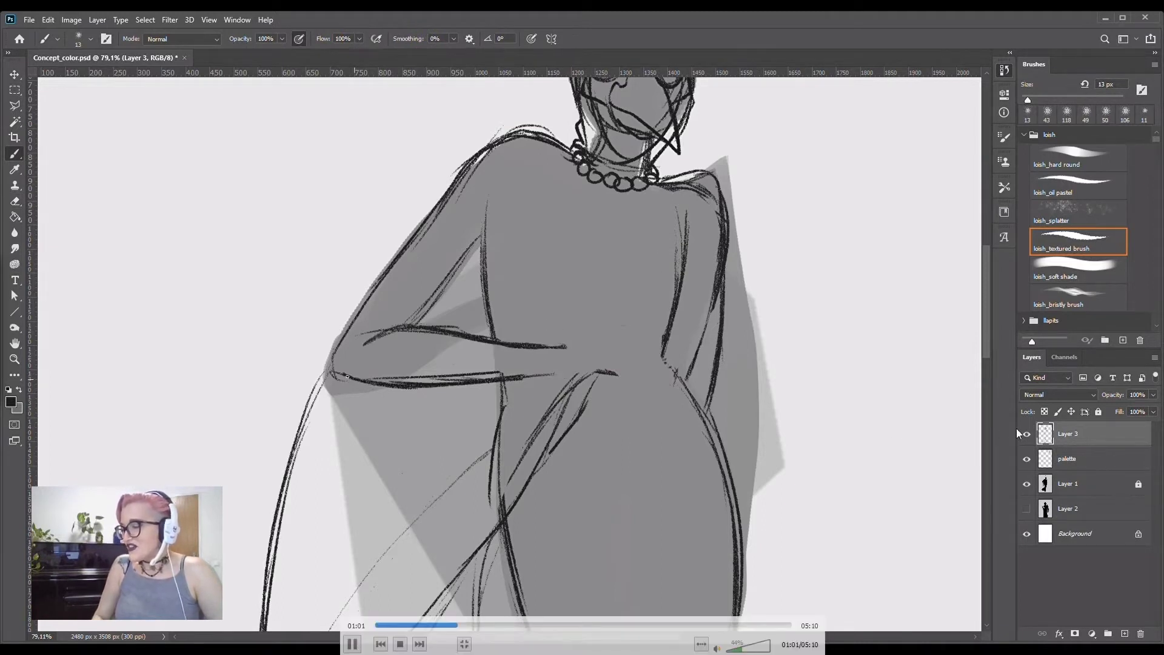
pyautogui.scroll(2, 808, 371)
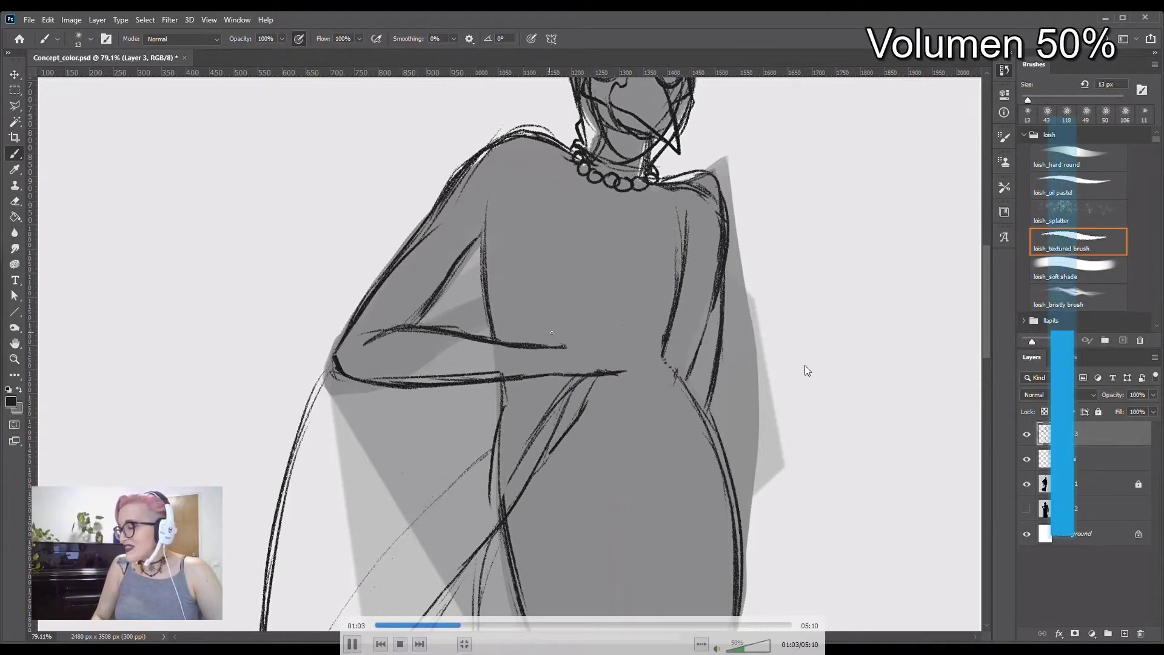
pyautogui.scroll(1, 805, 370)
pyautogui.scroll(-1, 839, 439)
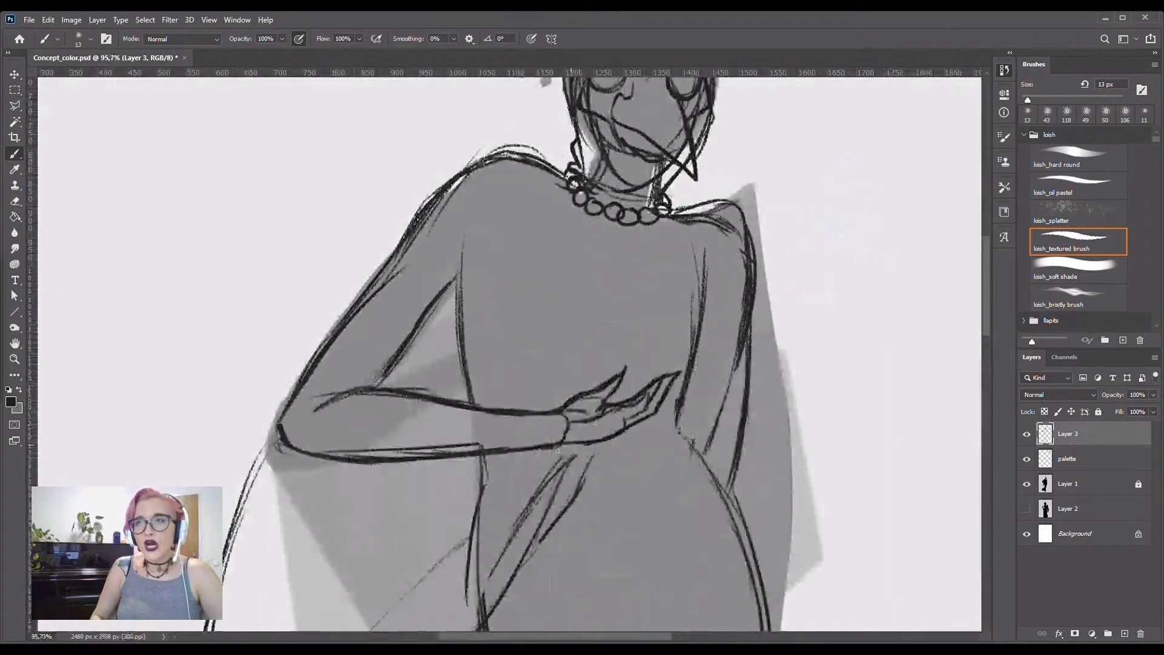
# - Lasso the sketched hand and scale it up slightly with Free Transform
pyautogui.press('l')
pyautogui.moveTo(555, 357); pyautogui.dragTo(552, 449)
pyautogui.hotkey('ctrl', 't')
pyautogui.moveTo(681, 337); pyautogui.dragTo(692, 330)
pyautogui.press('Return')
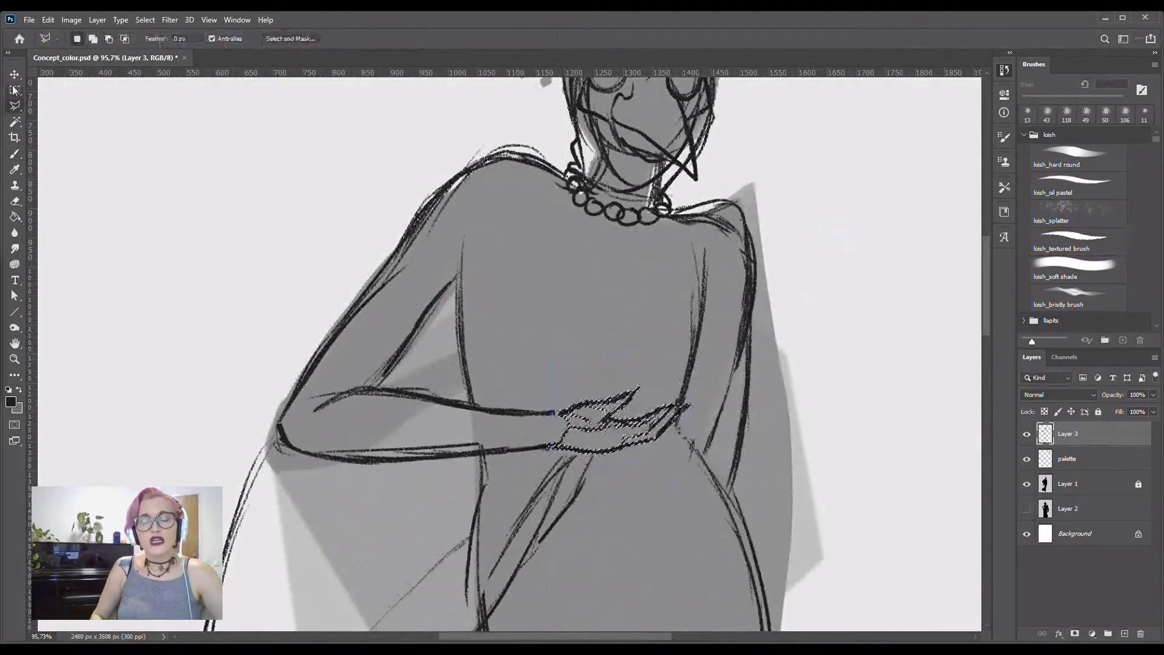
pyautogui.hotkey('ctrl', 'd')
pyautogui.press('b')
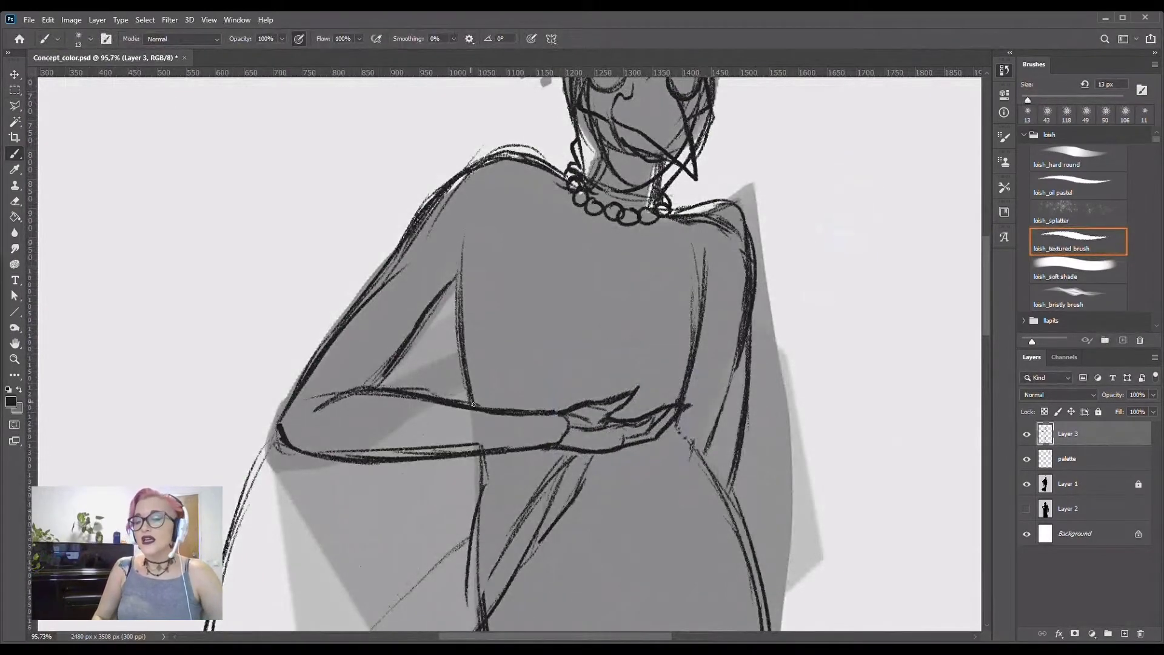
# - Try diagonal and curved neckline strokes across the chest, undoing the rejected ones
pyautogui.moveTo(540, 178); pyautogui.dragTo(737, 285)
pyautogui.moveTo(739, 285)
pyautogui.mouseDown()
pyautogui.moveTo(461, 245)
pyautogui.moveTo(397, 258)
pyautogui.mouseUp()
pyautogui.moveTo(436, 200); pyautogui.dragTo(394, 255)
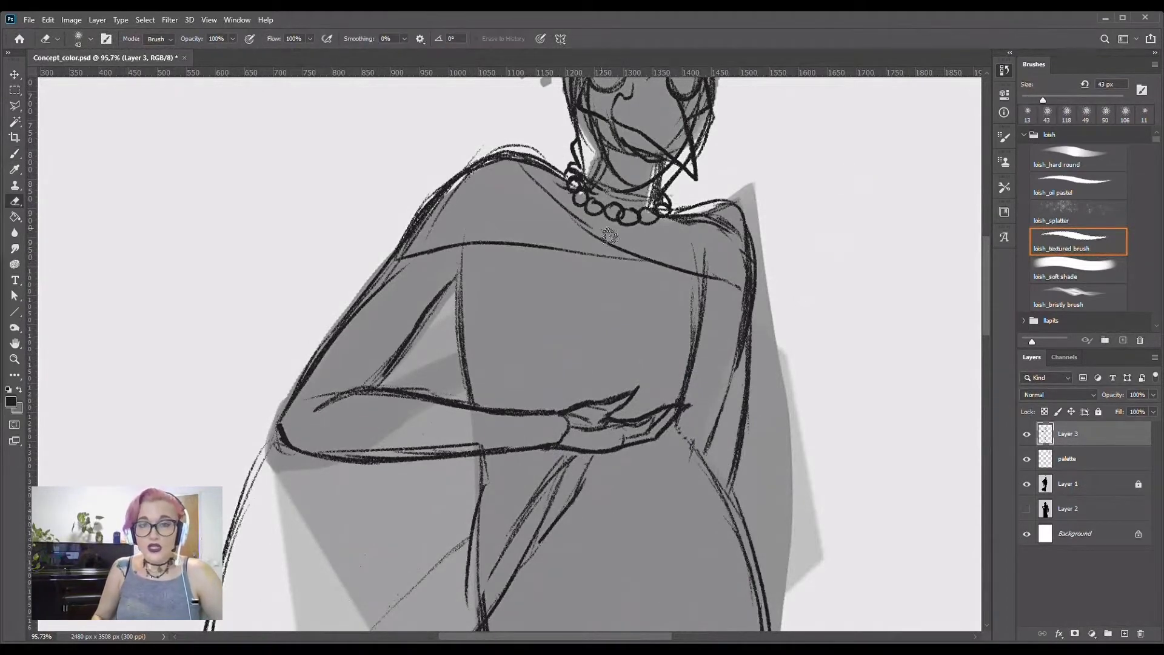
pyautogui.hotkey('ctrl', 'z')
pyautogui.hotkey('ctrl', 'z')
pyautogui.hotkey('ctrl', 'z')
pyautogui.moveTo(667, 213); pyautogui.dragTo(424, 246)
pyautogui.moveTo(503, 246); pyautogui.dragTo(397, 255)
pyautogui.moveTo(418, 254); pyautogui.dragTo(379, 280)
pyautogui.hotkey('ctrl', 'z')
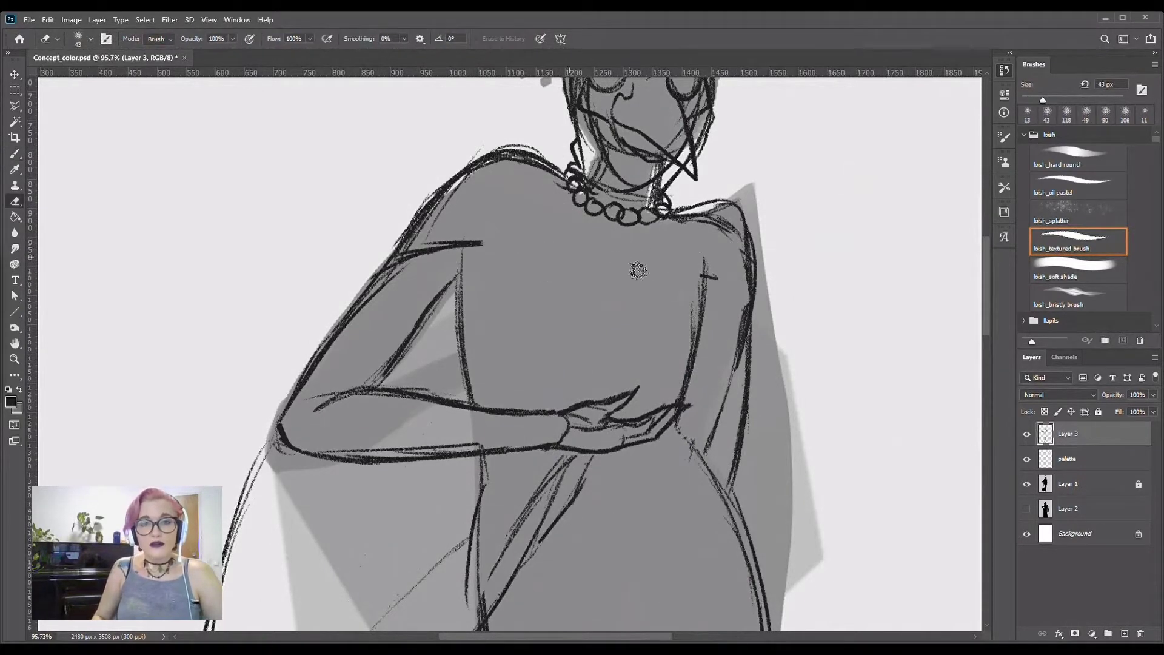
pyautogui.hotkey('ctrl', 'z')
# - Draw a diagonal from the necklace to the right shoulder and erase stray collar lines
pyautogui.moveTo(564, 182); pyautogui.dragTo(755, 318)
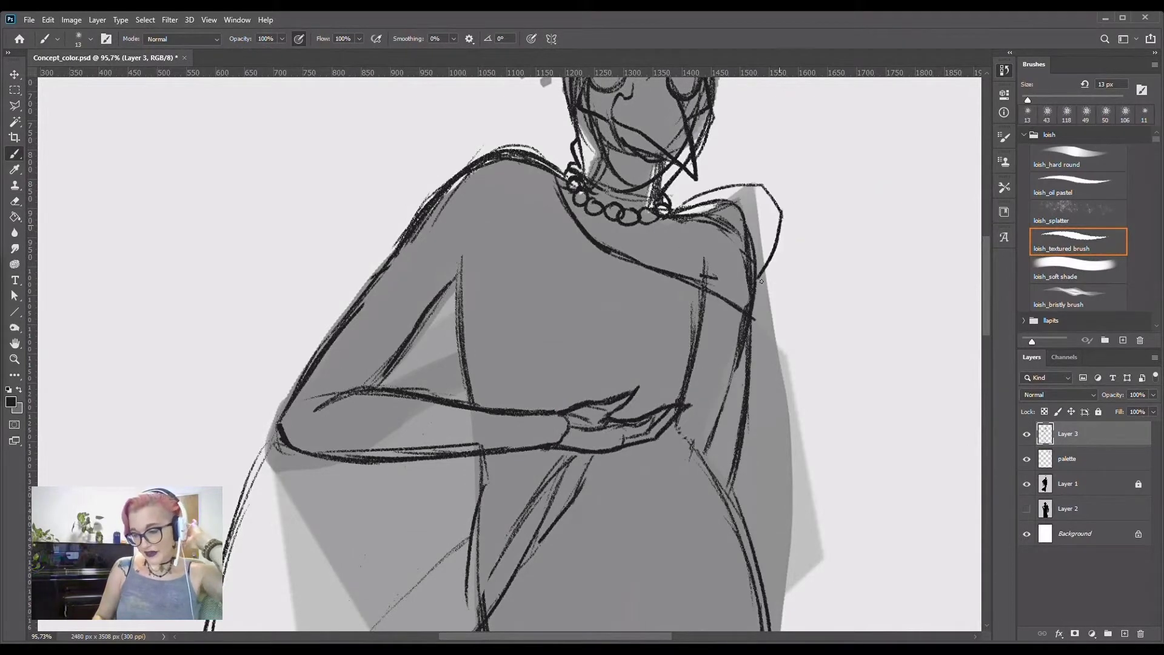
pyautogui.press('e')
pyautogui.press('b')
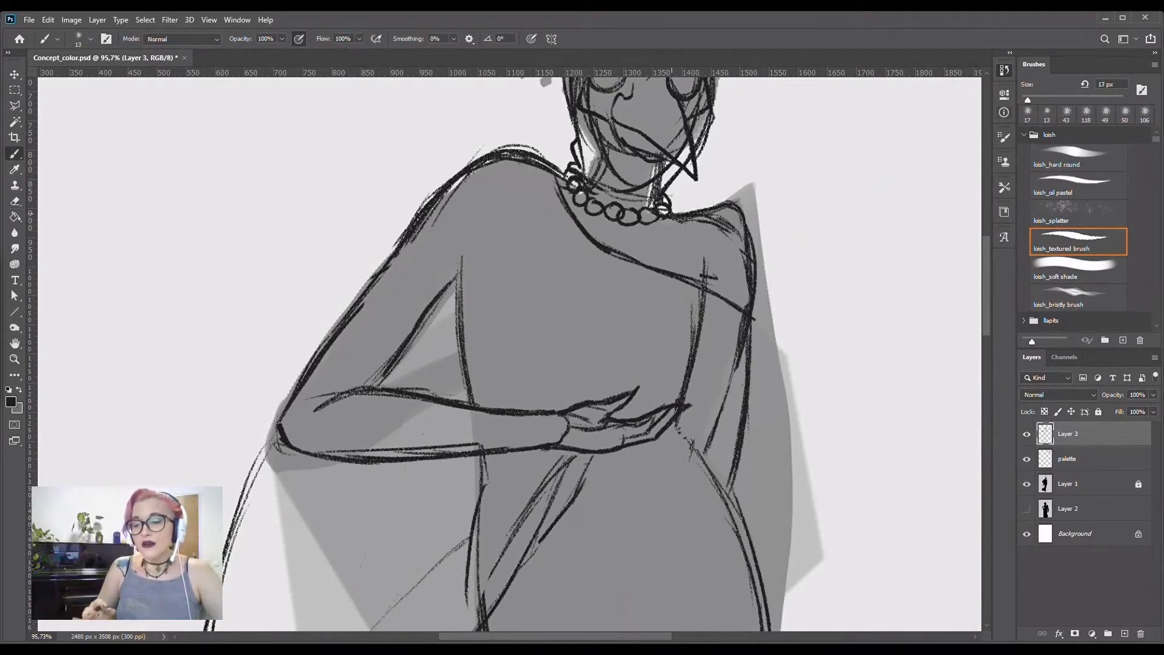
pyautogui.moveTo(679, 213)
pyautogui.mouseDown()
pyautogui.moveTo(761, 188)
pyautogui.moveTo(743, 235)
pyautogui.mouseUp()
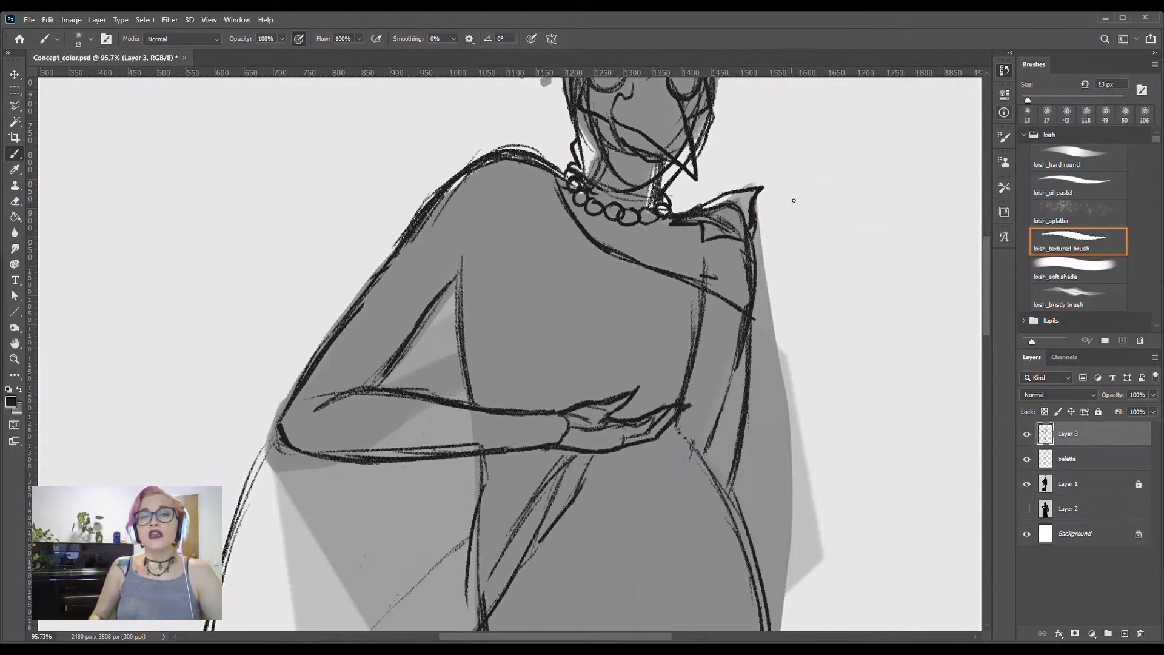
pyautogui.press('e')
pyautogui.moveTo(673, 216); pyautogui.dragTo(751, 224)
# - Redraw the right collar tip, a beaded bodice top line further left, and a V-neckline
pyautogui.press('b')
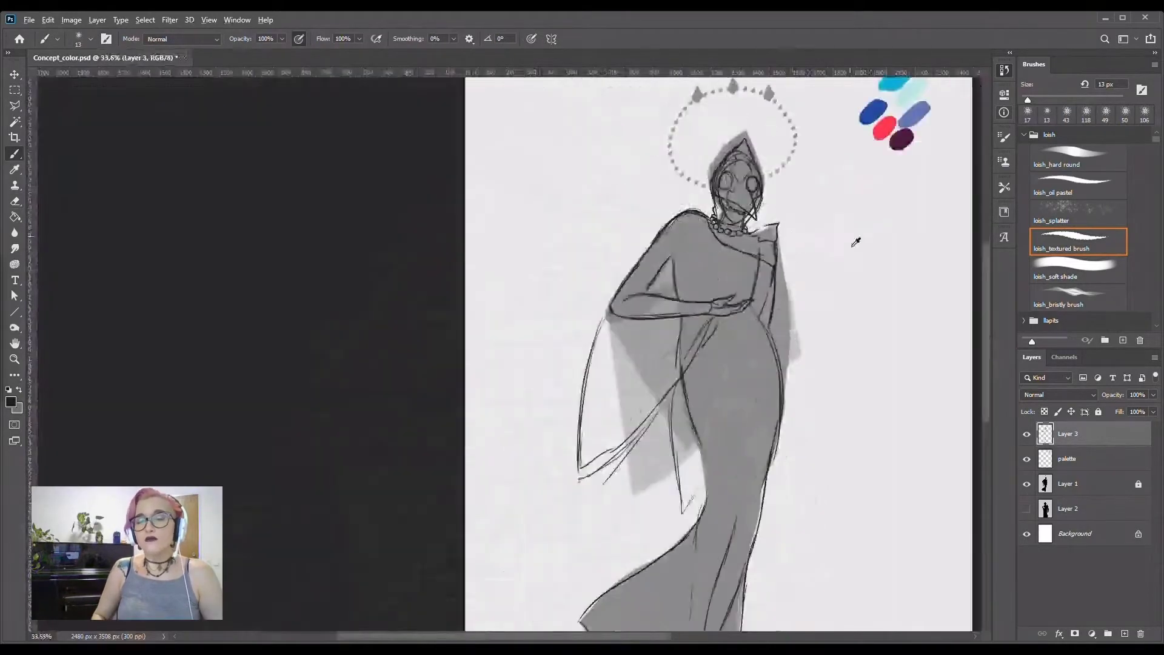
pyautogui.scroll(-5, 644, 231)
pyautogui.scroll(5, 644, 245)
pyautogui.moveTo(644, 246); pyautogui.dragTo(630, 207)
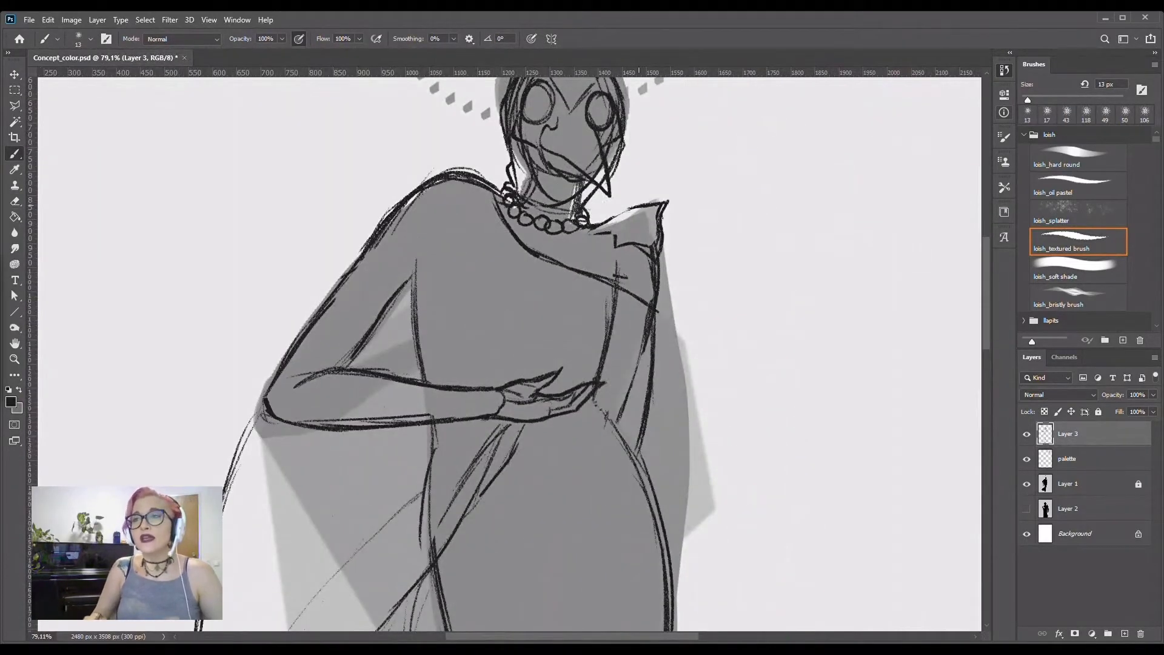
pyautogui.moveTo(602, 276); pyautogui.dragTo(418, 261)
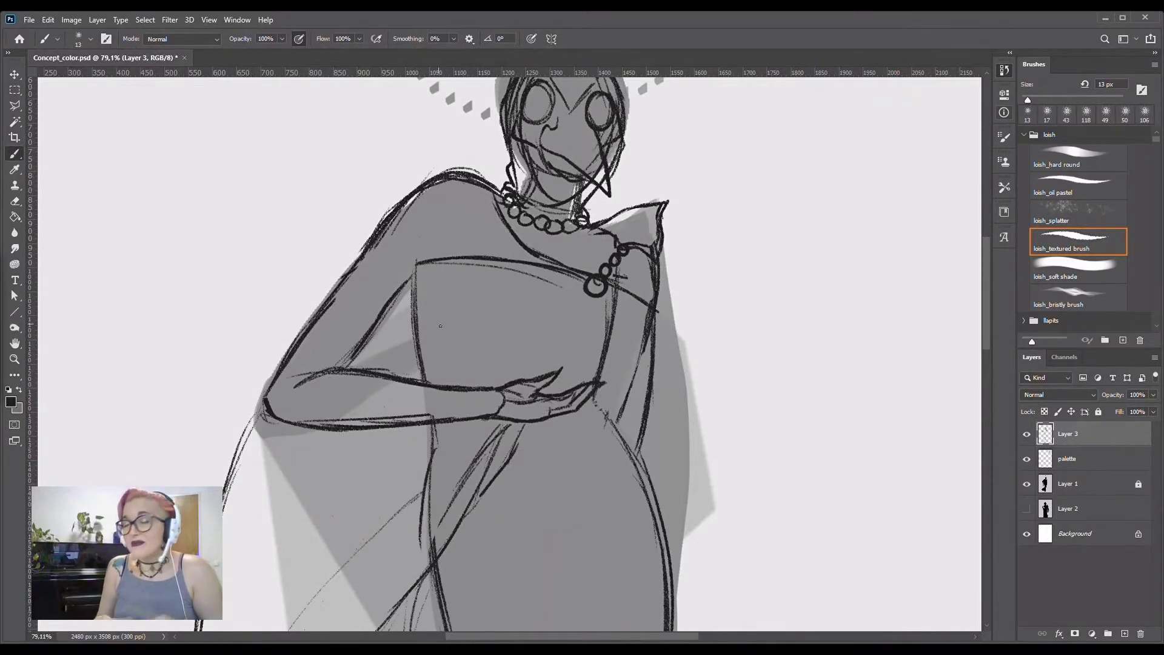
pyautogui.press('e')
pyautogui.moveTo(581, 280); pyautogui.dragTo(419, 259)
pyautogui.press('b')
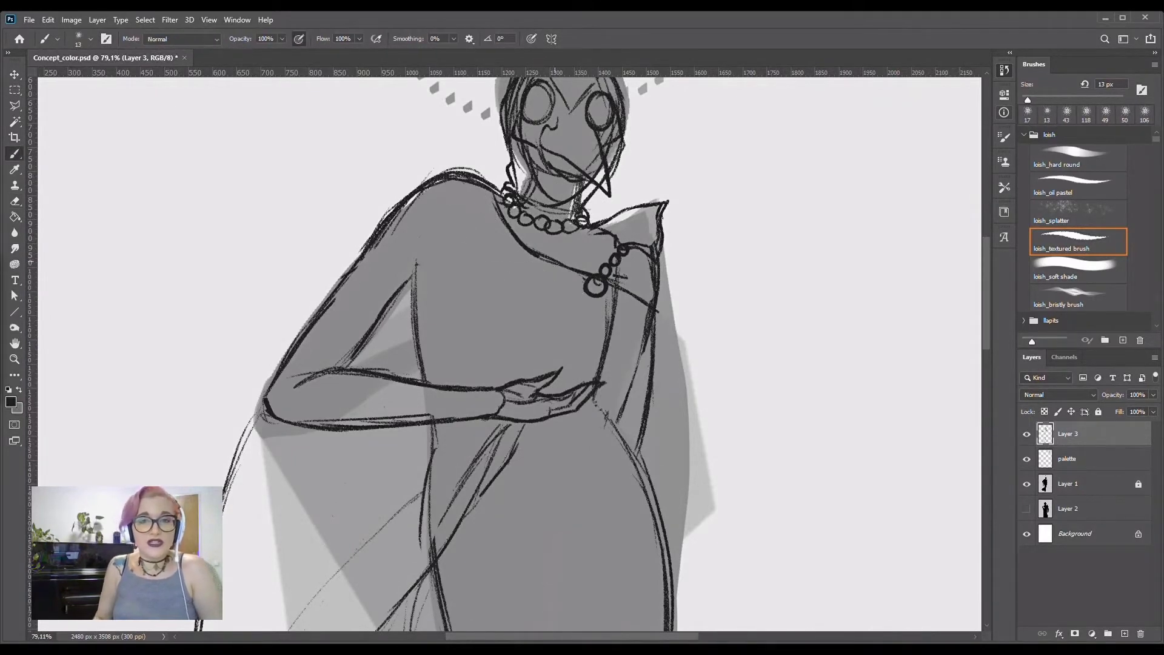
pyautogui.moveTo(534, 255); pyautogui.dragTo(353, 270)
pyautogui.moveTo(446, 268)
pyautogui.mouseDown()
pyautogui.moveTo(594, 314)
pyautogui.moveTo(539, 371)
pyautogui.mouseUp()
pyautogui.moveTo(418, 278); pyautogui.dragTo(415, 376)
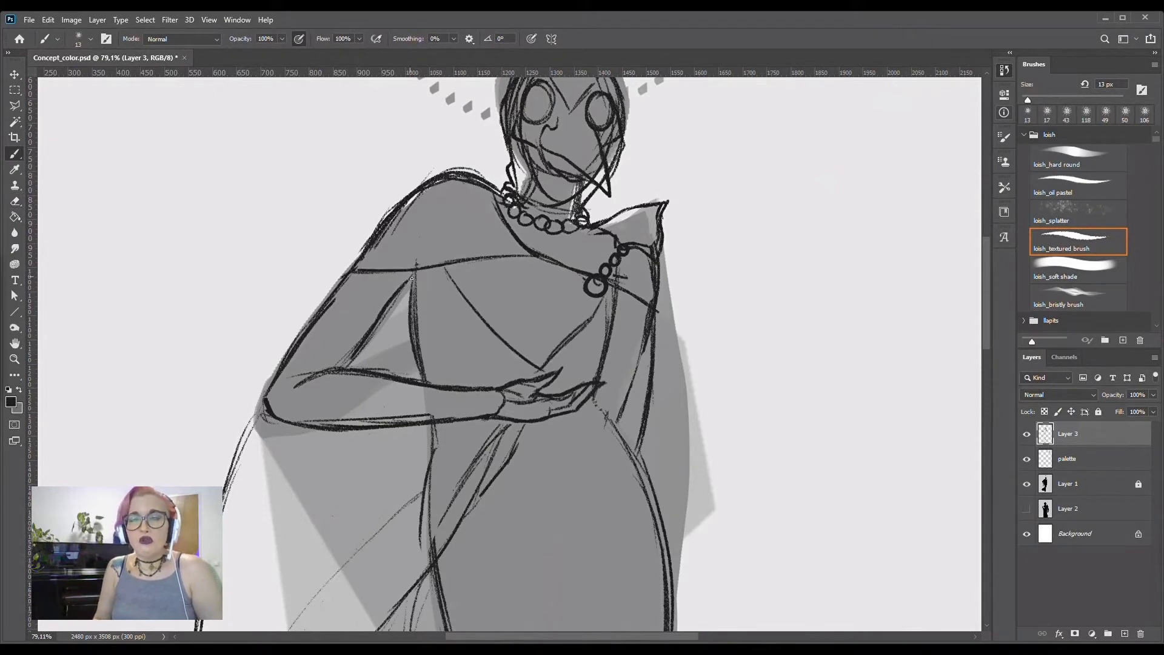
# - Add feathery strokes along both shoulders and sleeve edges
pyautogui.moveTo(335, 291); pyautogui.dragTo(283, 333)
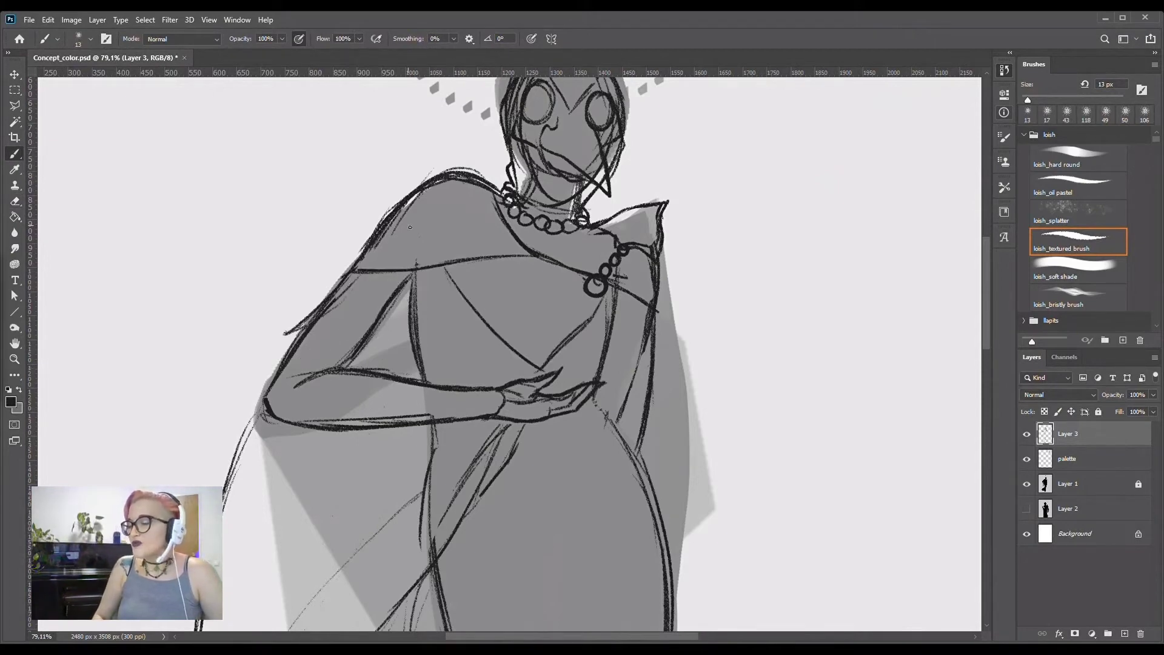
pyautogui.moveTo(350, 273); pyautogui.dragTo(270, 308)
pyautogui.moveTo(410, 279)
pyautogui.mouseDown()
pyautogui.moveTo(355, 299)
pyautogui.moveTo(317, 338)
pyautogui.mouseUp()
pyautogui.moveTo(637, 299)
pyautogui.mouseDown()
pyautogui.moveTo(669, 362)
pyautogui.moveTo(626, 363)
pyautogui.mouseUp()
pyautogui.moveTo(660, 336); pyautogui.dragTo(669, 363)
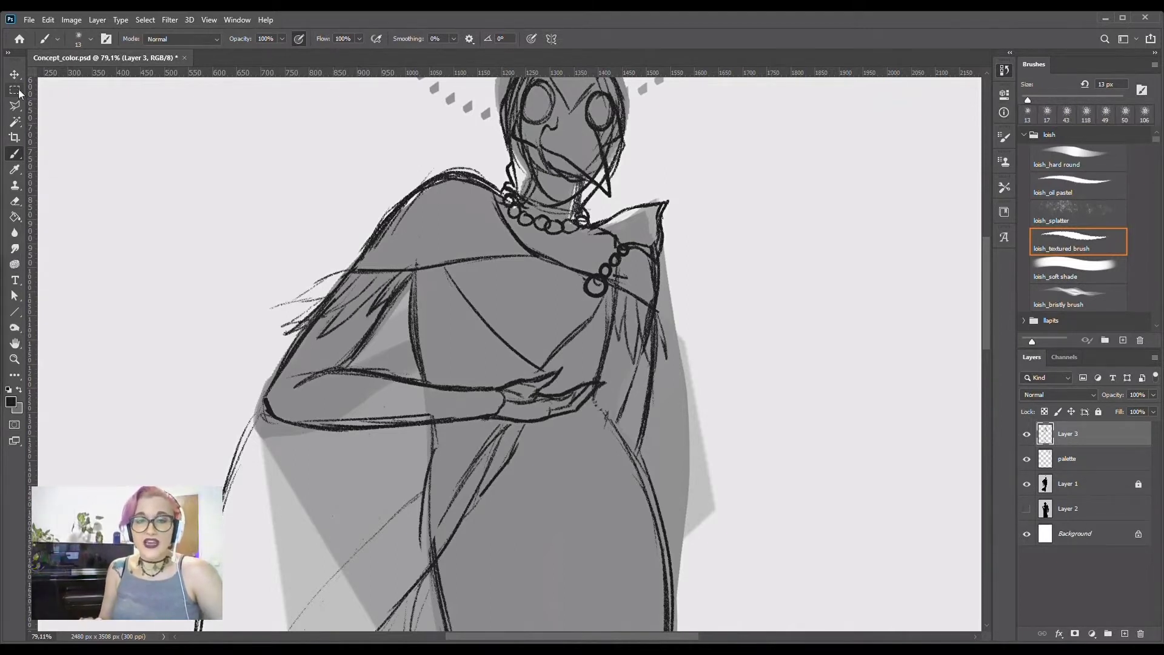
# - Outline the hands at the waist with a polygonal lasso selection, then deselect
pyautogui.click(15, 105)
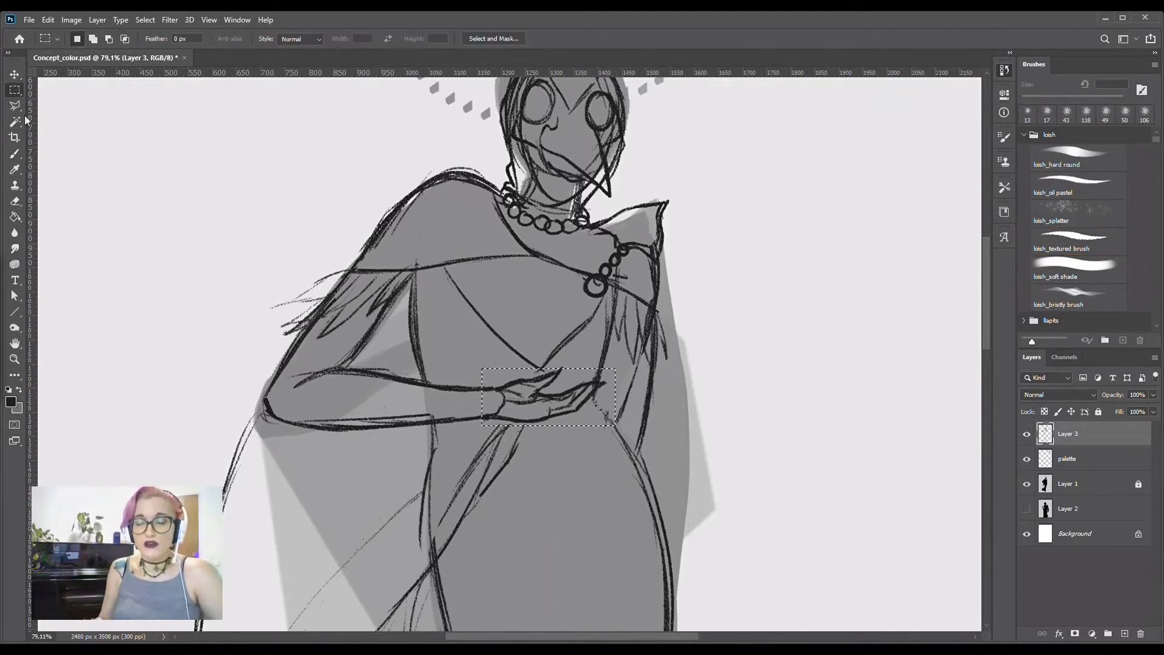
pyautogui.click(616, 380)
pyautogui.click(491, 362)
pyautogui.click(485, 427)
pyautogui.click(584, 426)
pyautogui.click(616, 381)
pyautogui.click(24, 69)
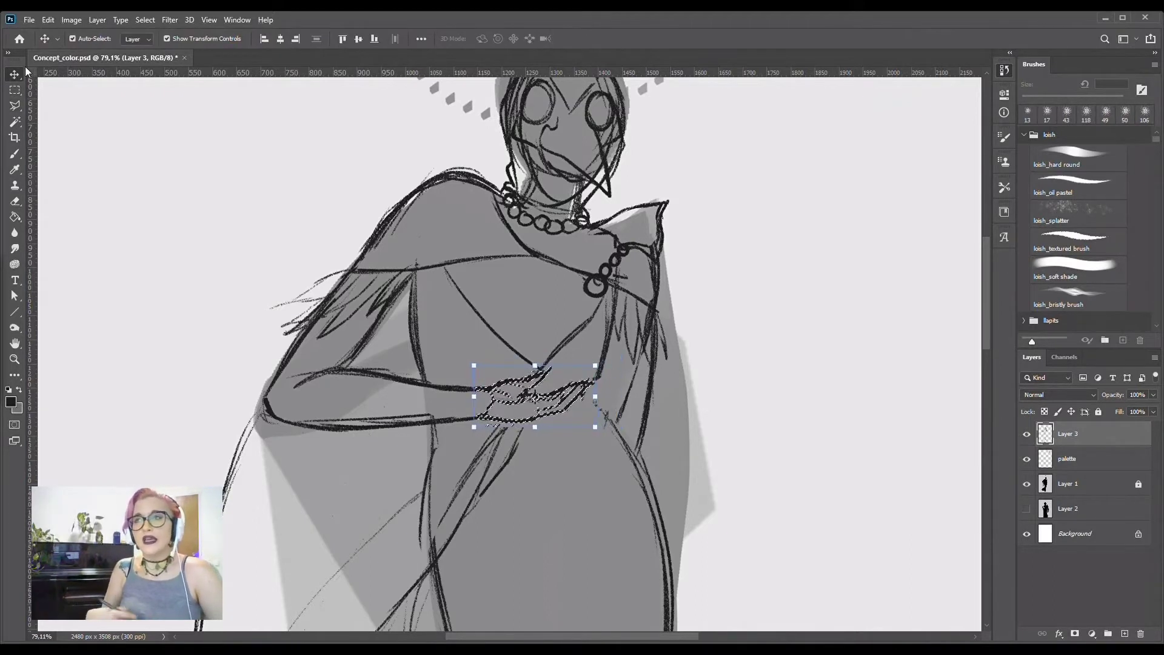
pyautogui.hotkey('ctrl', 'd')
# - Erase stray marks around the hand and draw a new line beside it
pyautogui.press('e')
pyautogui.moveTo(486, 394)
pyautogui.mouseDown()
pyautogui.moveTo(526, 404)
pyautogui.moveTo(485, 426)
pyautogui.mouseUp()
pyautogui.press('b')
pyautogui.moveTo(595, 380)
pyautogui.mouseDown()
pyautogui.moveTo(614, 424)
pyautogui.moveTo(536, 449)
pyautogui.mouseUp()
# - Sketch long flowing drapery lines down the lower robe
pyautogui.scroll(-3, 485, 363)
pyautogui.moveTo(566, 304); pyautogui.dragTo(441, 438)
pyautogui.moveTo(497, 366); pyautogui.dragTo(428, 465)
pyautogui.moveTo(639, 349); pyautogui.dragTo(486, 572)
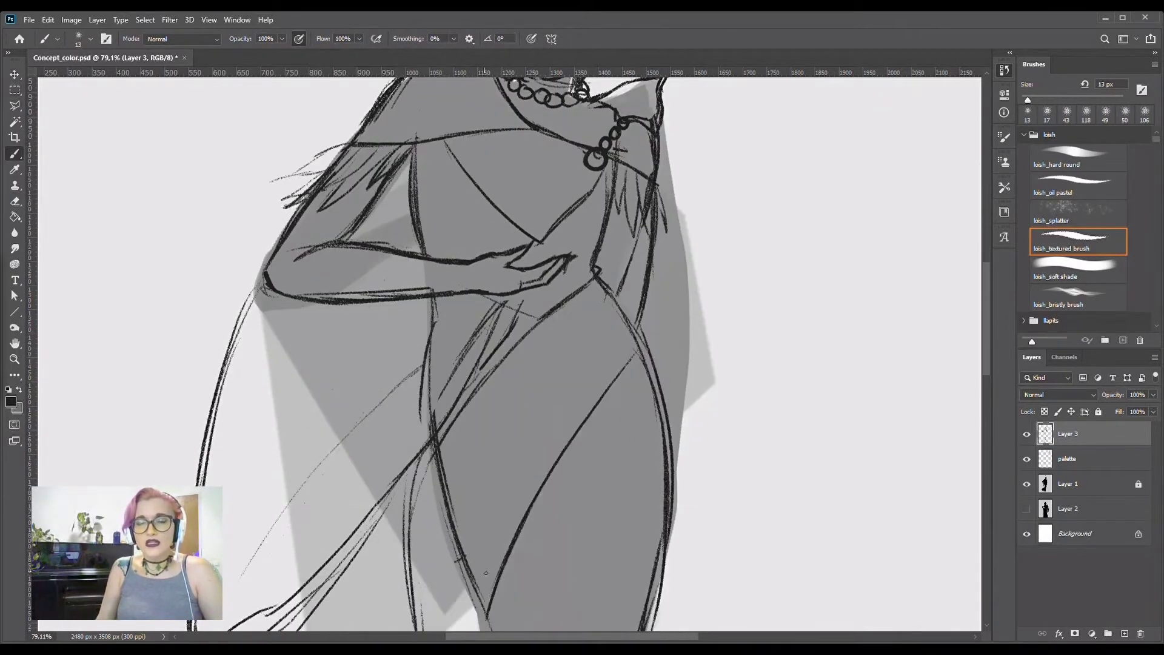
pyautogui.scroll(-3, 440, 213)
pyautogui.moveTo(558, 320); pyautogui.dragTo(644, 447)
pyautogui.moveTo(633, 203); pyautogui.dragTo(494, 492)
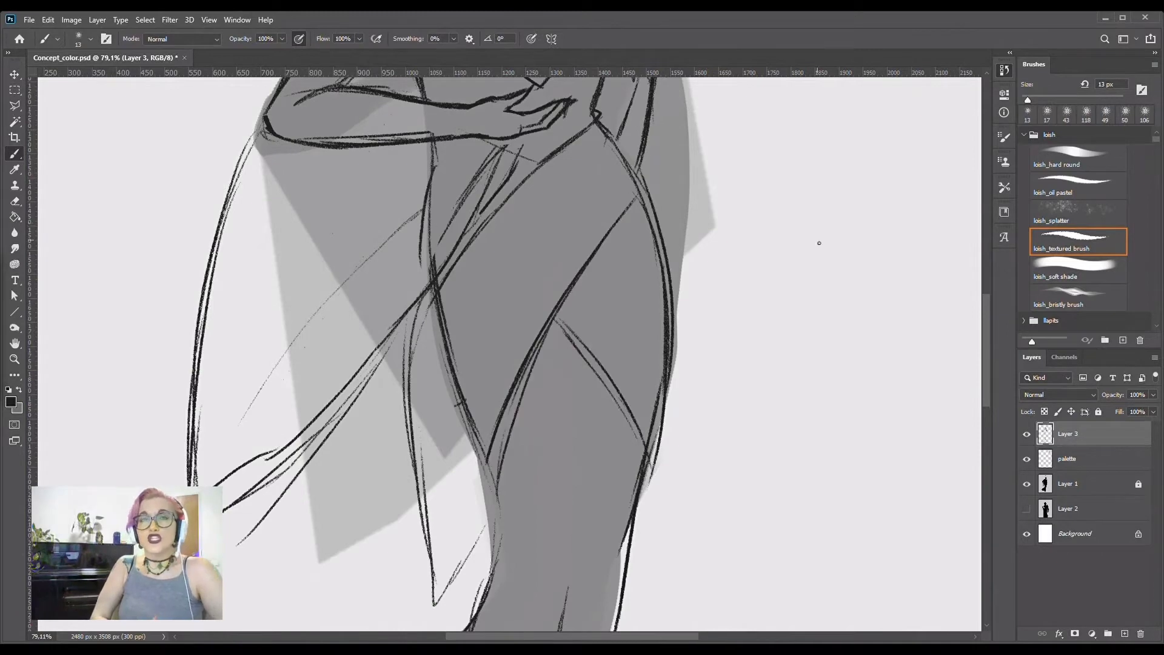
pyautogui.scroll(-4, 819, 243)
pyautogui.moveTo(537, 149); pyautogui.dragTo(461, 309)
pyautogui.scroll(-3, 568, 124)
pyautogui.scroll(2, 702, 411)
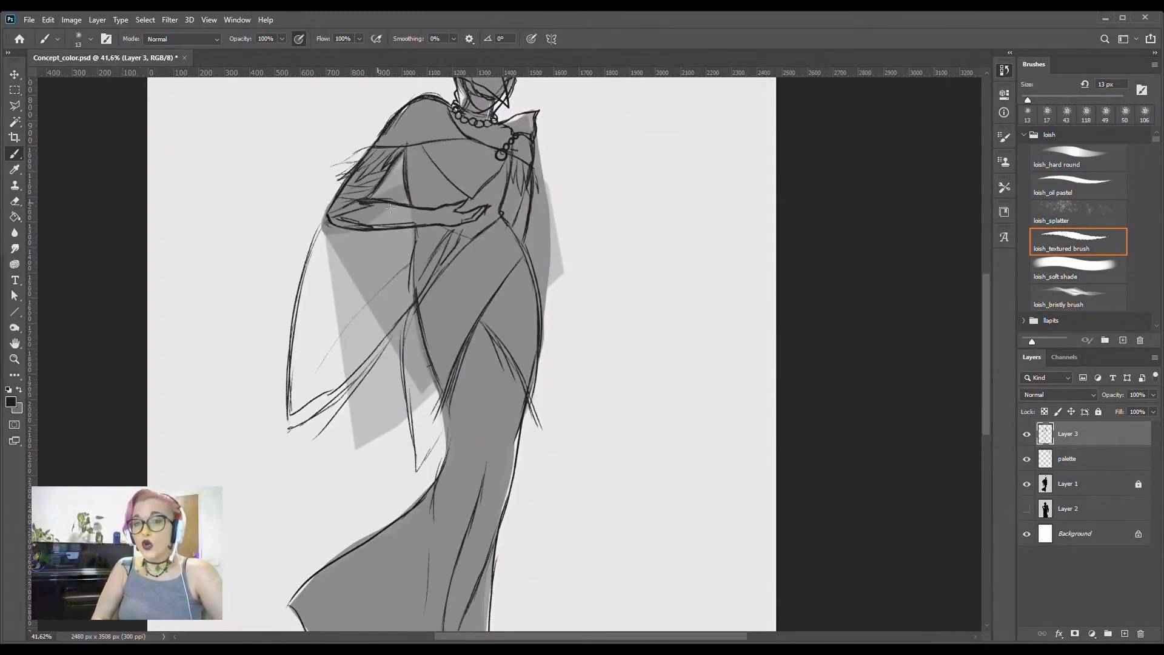
# - Erase part of the arm's lower line and the broken strokes along the arm
pyautogui.press('e')
pyautogui.moveTo(364, 227); pyautogui.dragTo(423, 228)
pyautogui.press('b')
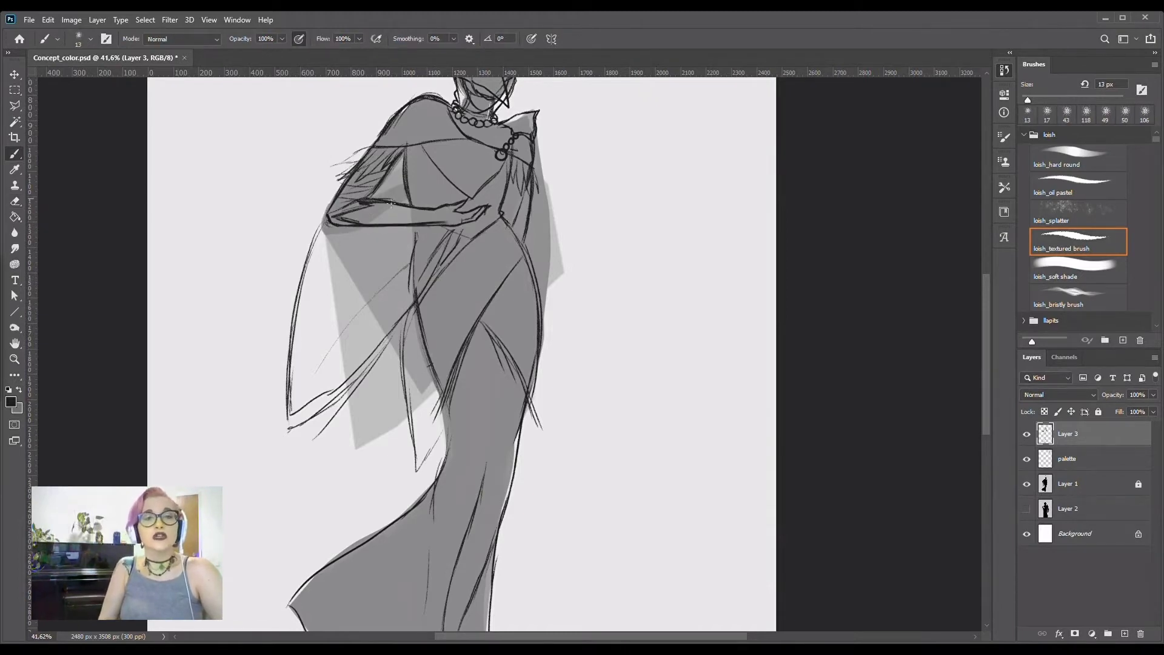
pyautogui.scroll(3, 491, 188)
pyautogui.scroll(2, 492, 188)
pyautogui.press('e')
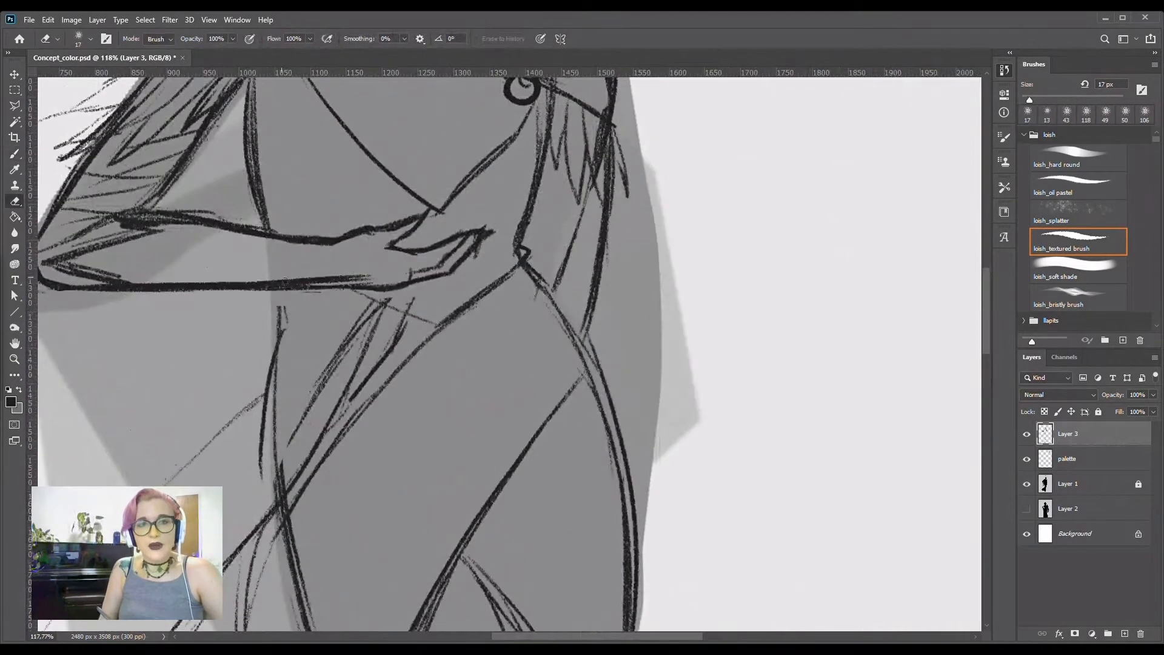
pyautogui.moveTo(371, 282)
pyautogui.mouseDown()
pyautogui.moveTo(139, 282)
pyautogui.moveTo(382, 290)
pyautogui.mouseUp()
pyautogui.press('b')
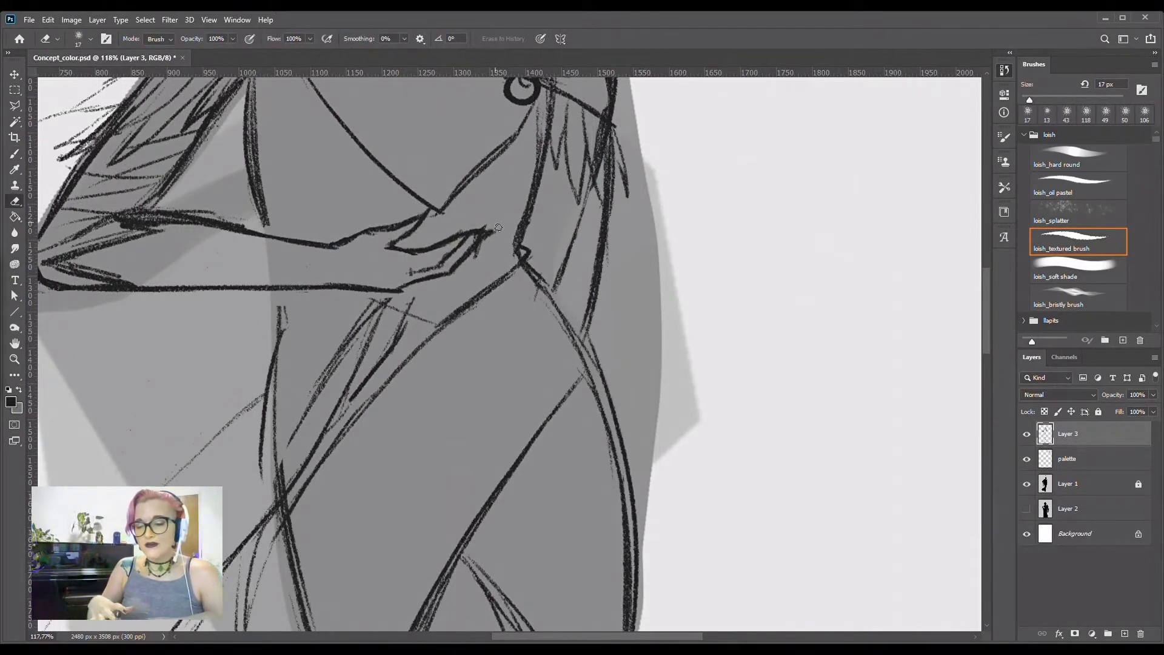
pyautogui.scroll(-3, 545, 282)
# - Select the hand with a rectangular marquee, reposition it with the Move tool, then deselect
pyautogui.press('m')
pyautogui.moveTo(536, 238); pyautogui.dragTo(435, 283)
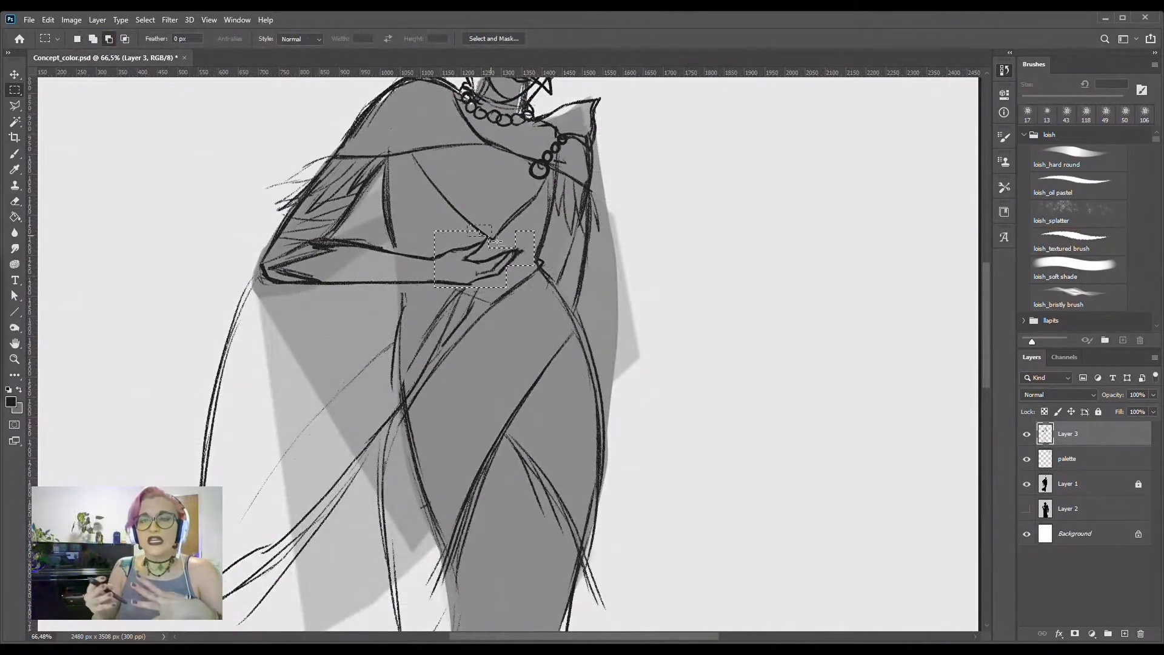
pyautogui.press('v')
pyautogui.hotkey('ctrl', 'd')
pyautogui.press('b')
pyautogui.scroll(2, 484, 182)
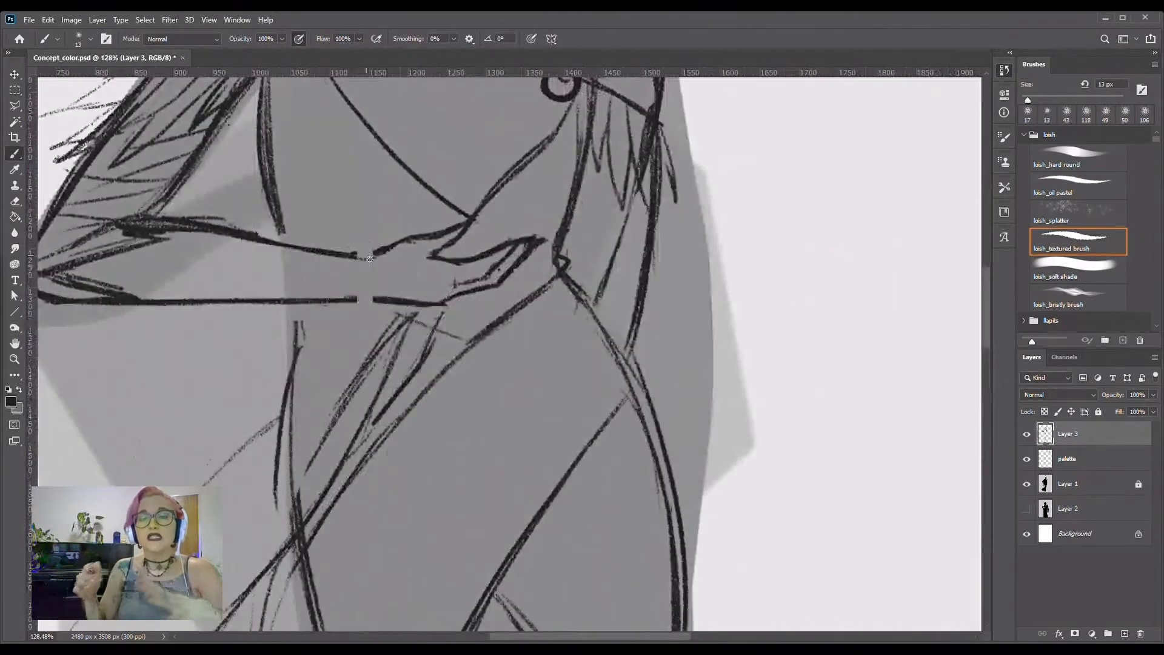
pyautogui.scroll(-2, 483, 182)
# - Erase the hatch strokes near the hand, touch up the fingers and sketch lines to the hip
pyautogui.press('e')
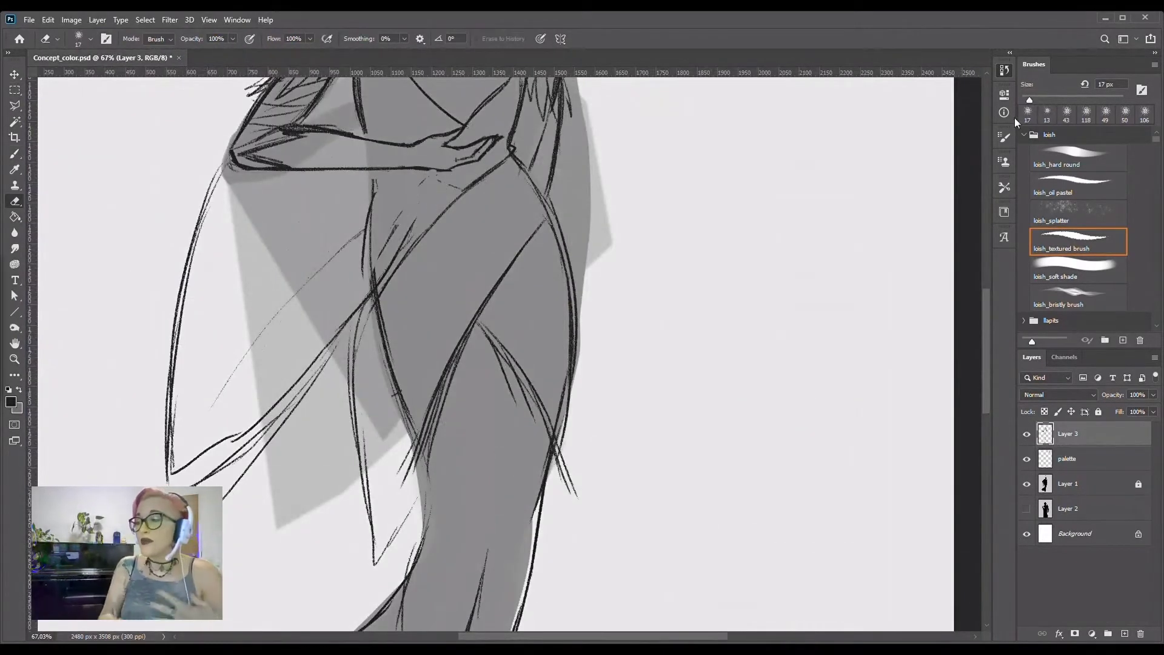
pyautogui.moveTo(434, 179); pyautogui.dragTo(400, 228)
pyautogui.press('b')
pyautogui.moveTo(467, 153); pyautogui.dragTo(412, 227)
pyautogui.moveTo(440, 188)
pyautogui.mouseDown()
pyautogui.moveTo(391, 276)
pyautogui.moveTo(376, 271)
pyautogui.mouseUp()
# - Clear the old left robe outline and redraw the upper-left hand outline
pyautogui.moveTo(371, 206); pyautogui.dragTo(303, 285)
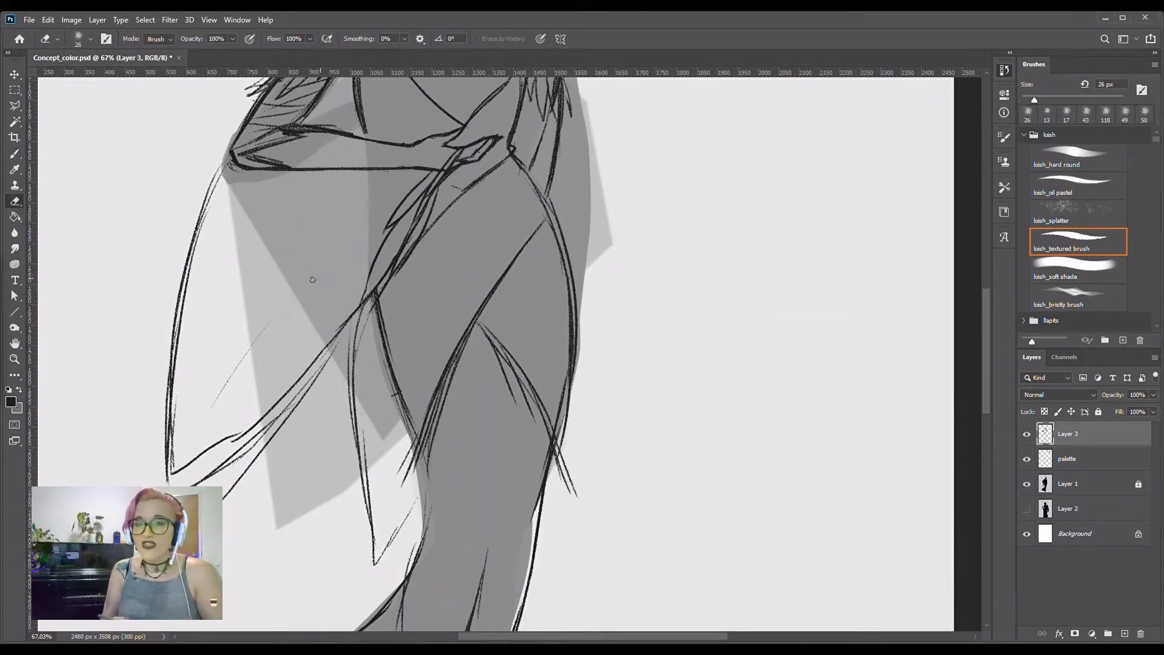
pyautogui.moveTo(328, 351); pyautogui.dragTo(281, 437)
pyautogui.moveTo(182, 461)
pyautogui.mouseDown()
pyautogui.moveTo(176, 261)
pyautogui.moveTo(255, 188)
pyautogui.moveTo(228, 193)
pyautogui.mouseUp()
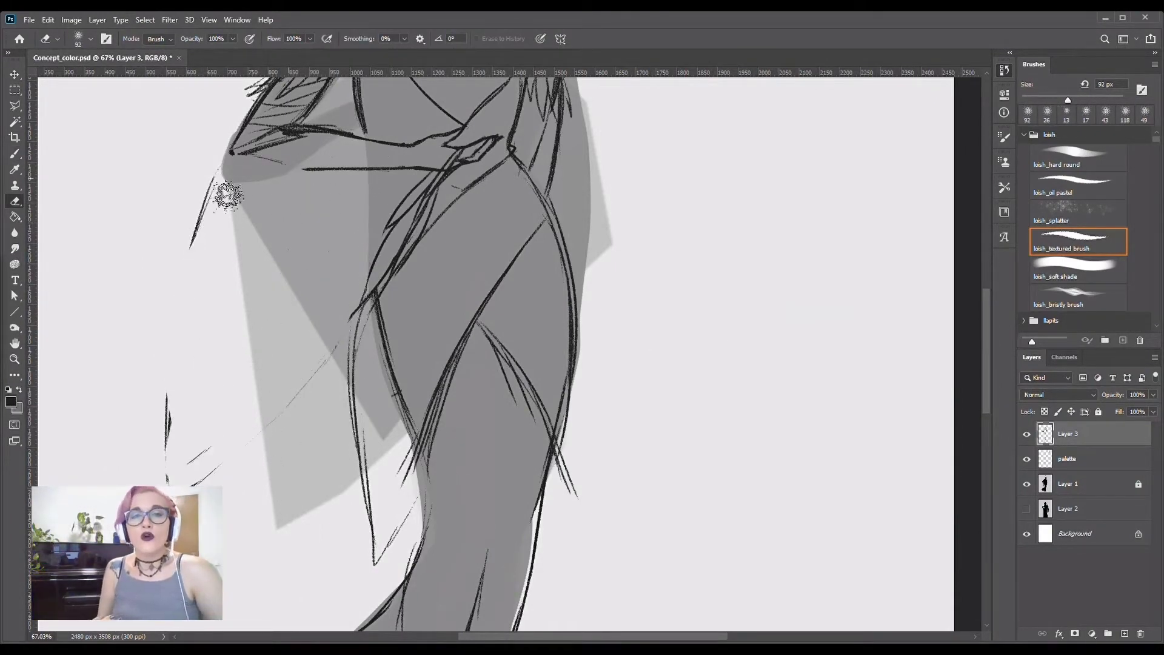
pyautogui.press('[')
pyautogui.press('[')
pyautogui.press('[')
pyautogui.press('b')
pyautogui.moveTo(303, 140)
pyautogui.mouseDown()
pyautogui.moveTo(225, 167)
pyautogui.moveTo(174, 313)
pyautogui.mouseUp()
# - Draw six long feather strands hanging from the hip down the robe's left side
pyautogui.moveTo(414, 176); pyautogui.dragTo(297, 386)
pyautogui.moveTo(300, 230); pyautogui.dragTo(216, 369)
pyautogui.moveTo(224, 273); pyautogui.dragTo(164, 425)
pyautogui.moveTo(313, 307); pyautogui.dragTo(229, 464)
pyautogui.moveTo(240, 382); pyautogui.dragTo(182, 485)
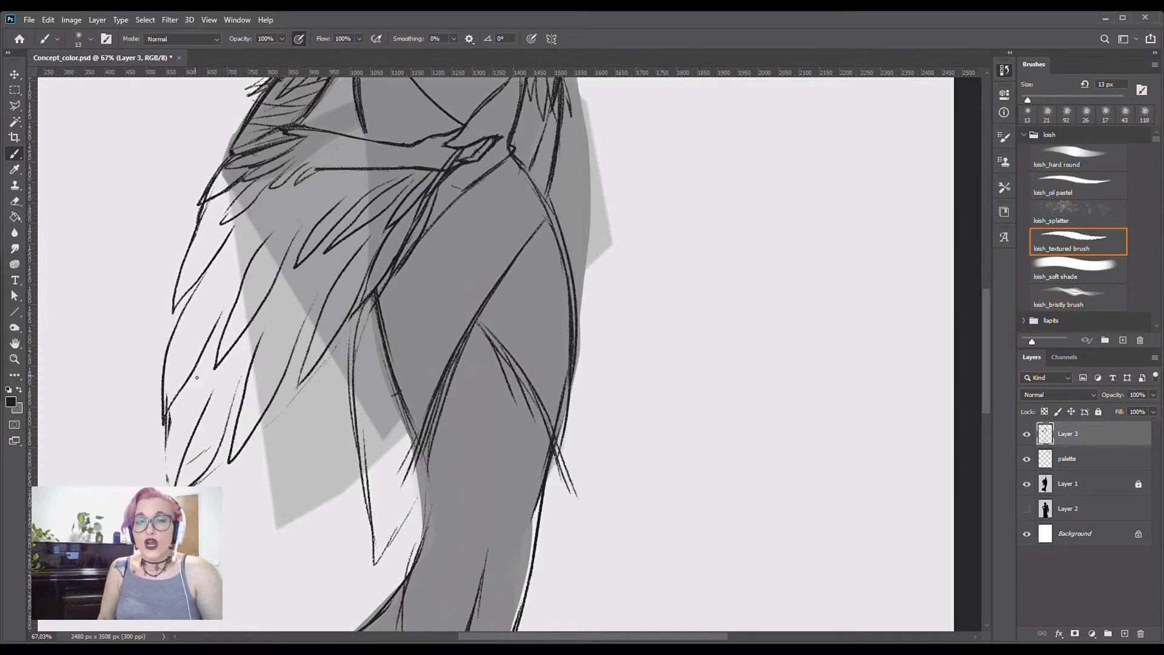
pyautogui.moveTo(186, 391); pyautogui.dragTo(162, 465)
# - Add a small stroke near the waist and strokes along the figure's right side
pyautogui.press('e')
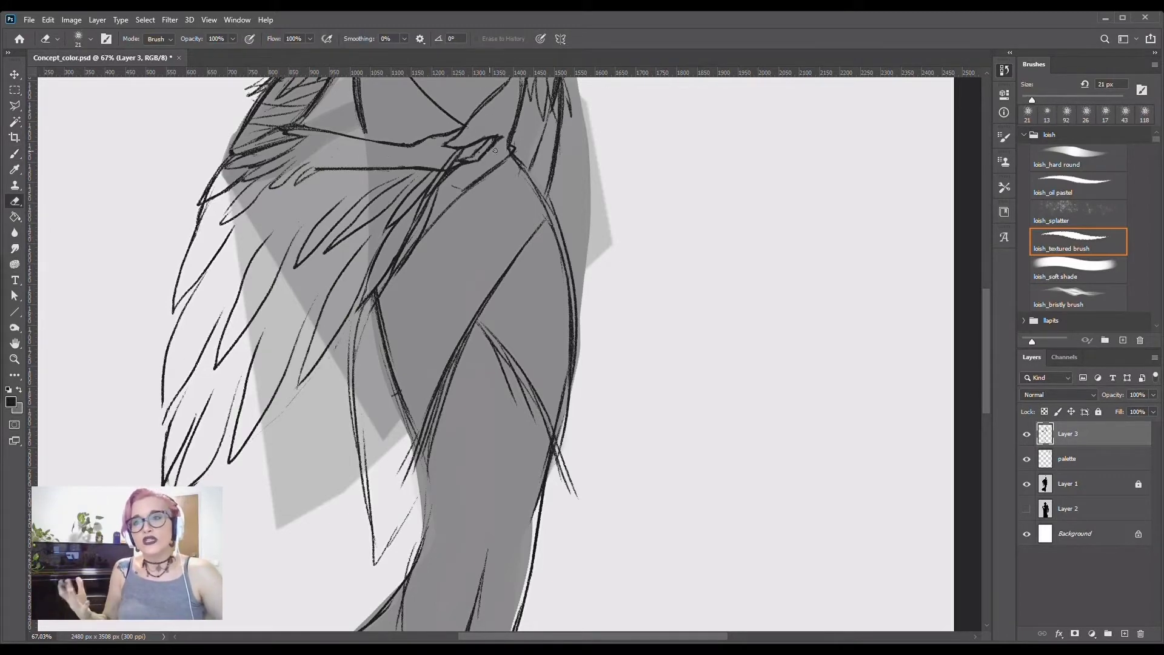
pyautogui.press('b')
pyautogui.moveTo(332, 152); pyautogui.dragTo(371, 168)
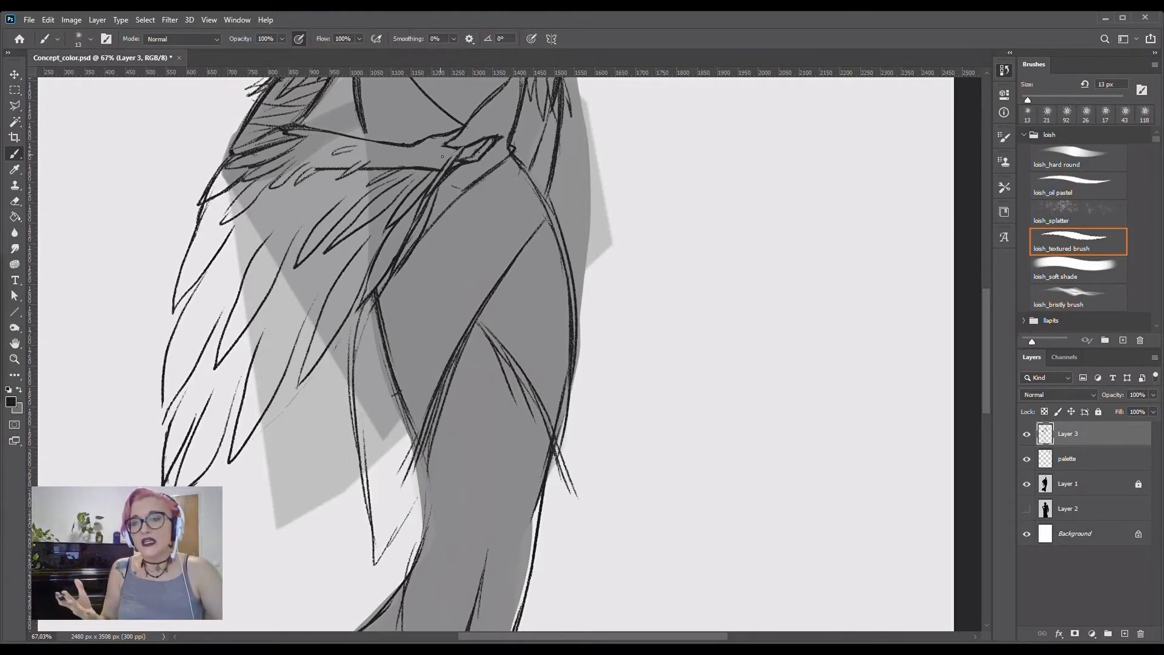
pyautogui.scroll(-5, 442, 156)
pyautogui.scroll(5, 626, 221)
pyautogui.press('e')
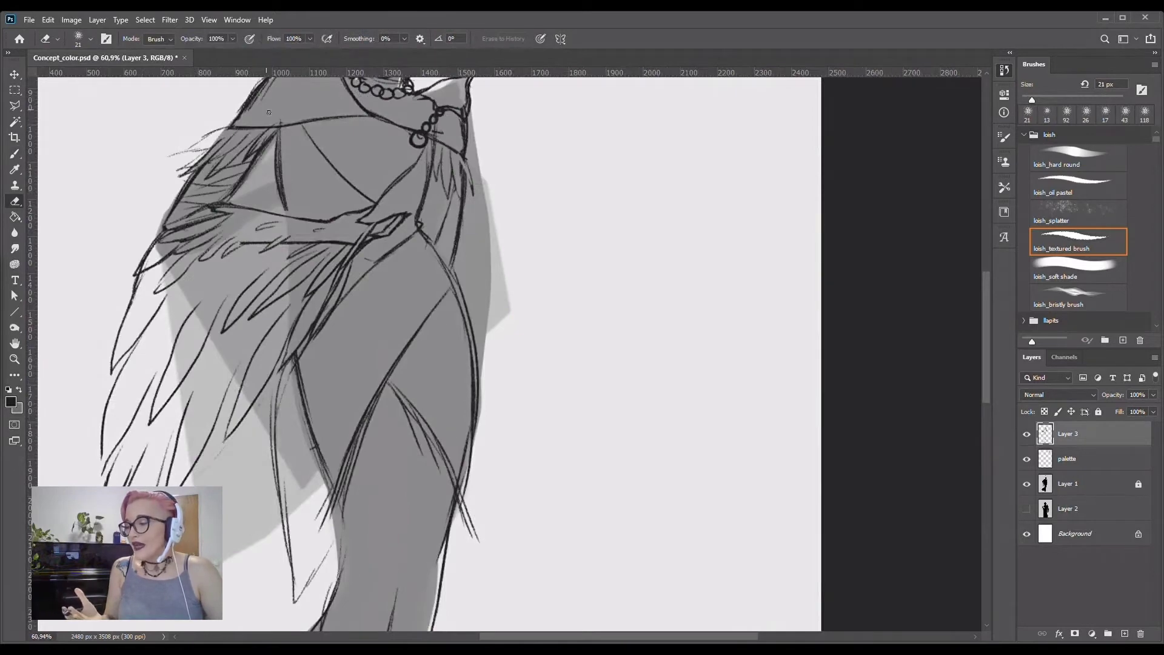
pyautogui.scroll(2, 464, 171)
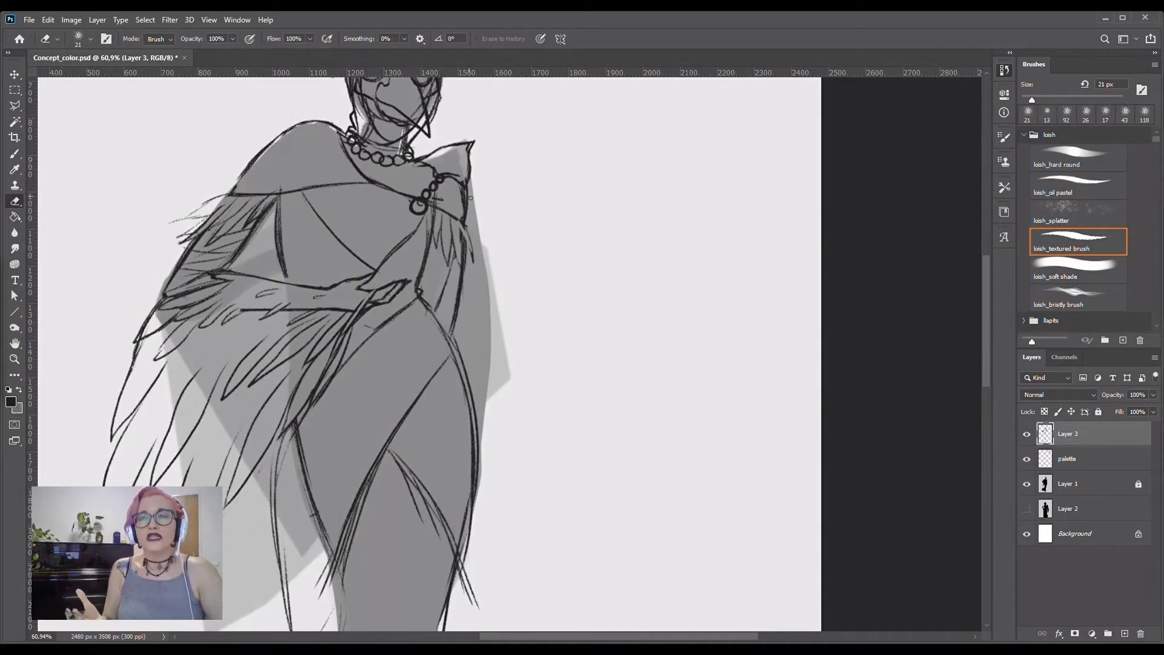
pyautogui.press('b')
pyautogui.moveTo(451, 259); pyautogui.dragTo(436, 321)
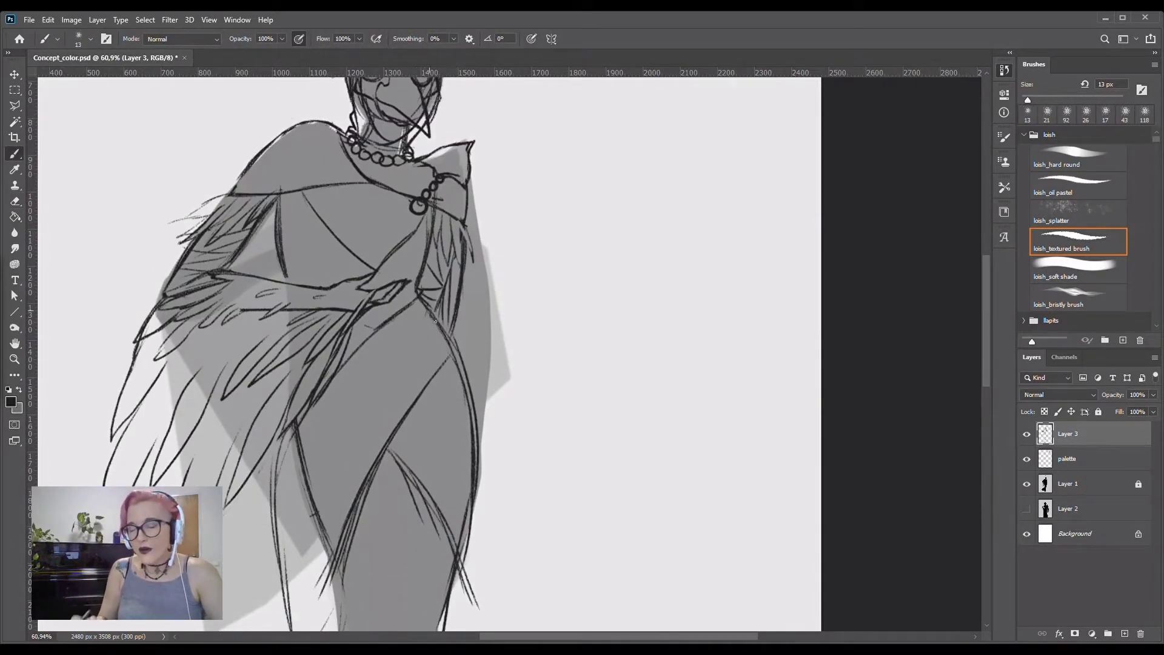
# - Sketch the leg's left contour strokes, then fit the whole drawing in view
pyautogui.moveTo(985, 273)
pyautogui.mouseDown()
pyautogui.moveTo(984, 412)
pyautogui.moveTo(984, 337)
pyautogui.mouseUp()
pyautogui.moveTo(274, 361); pyautogui.dragTo(291, 503)
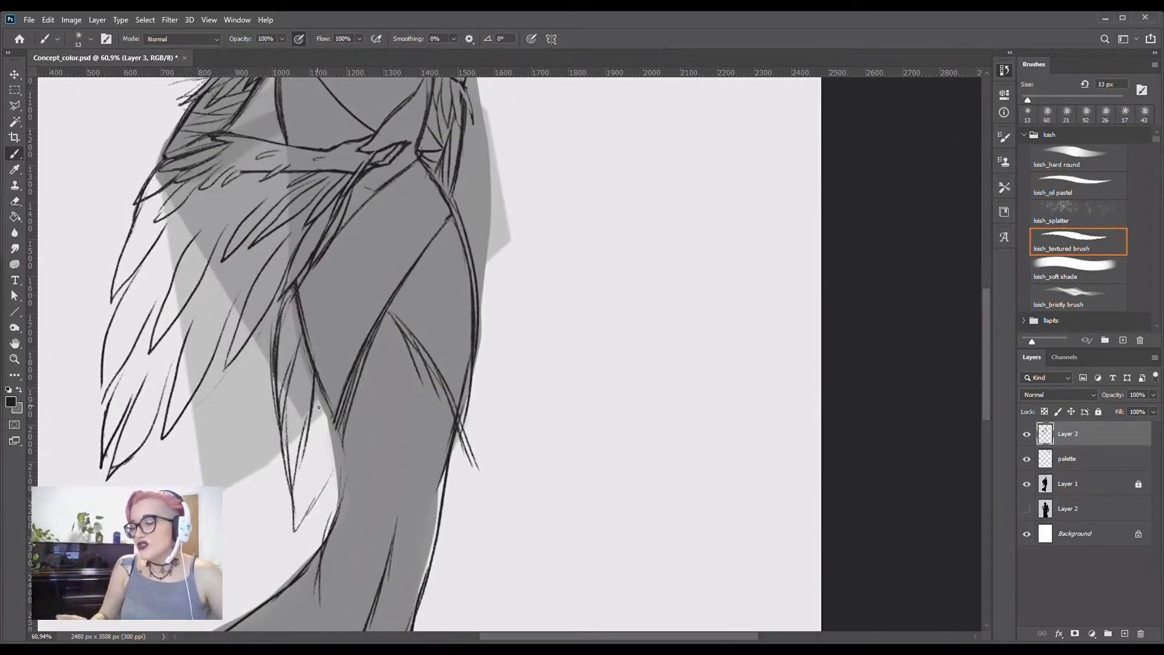
pyautogui.moveTo(336, 394); pyautogui.dragTo(303, 534)
pyautogui.hotkey('ctrl', 'z')
pyautogui.hotkey('ctrl', 'z')
pyautogui.moveTo(306, 401); pyautogui.dragTo(295, 539)
pyautogui.moveTo(318, 403); pyautogui.dragTo(340, 498)
pyautogui.scroll(-5, 331, 387)
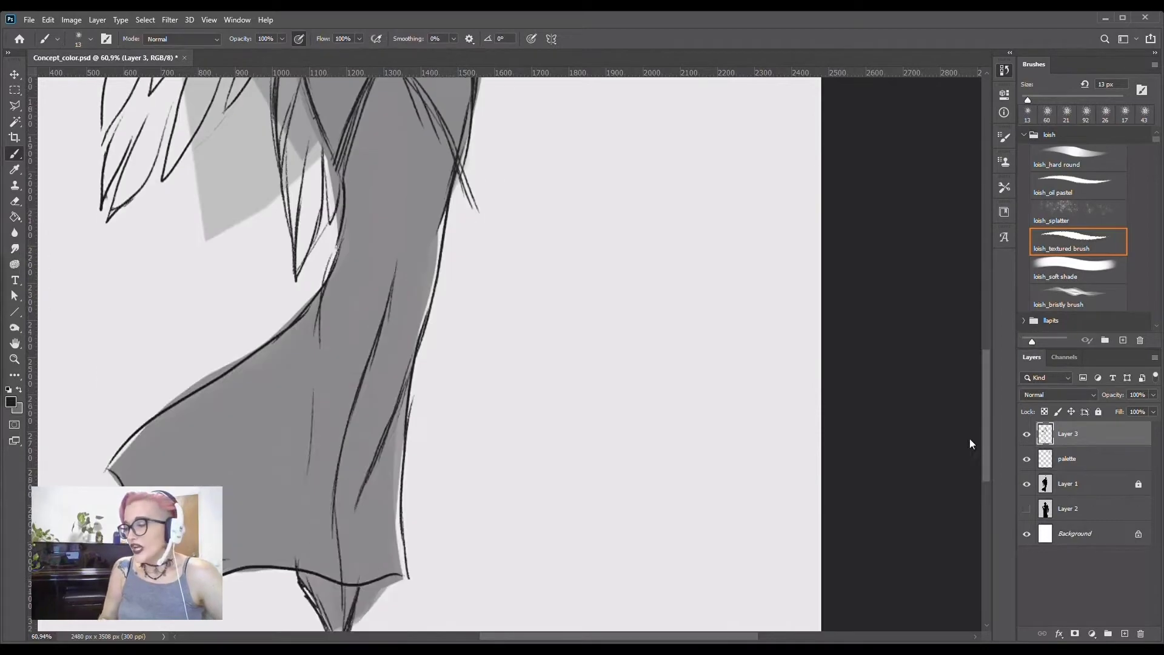
pyautogui.hotkey('ctrl', '0')
# - Hide the grey shading layer and erase the face's eye and nose strokes
pyautogui.click(1027, 483)
pyautogui.scroll(5, 544, 220)
pyautogui.scroll(1, 544, 220)
pyautogui.press('e')
pyautogui.moveTo(503, 249); pyautogui.dragTo(521, 291)
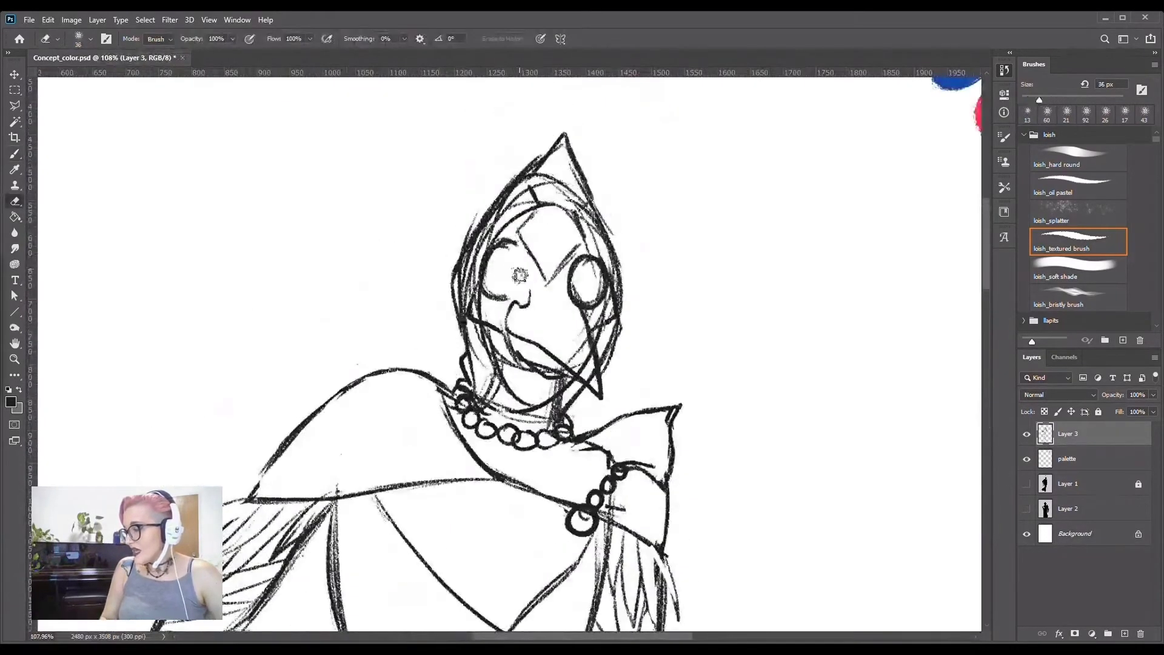
pyautogui.moveTo(583, 254); pyautogui.dragTo(597, 304)
pyautogui.moveTo(534, 218); pyautogui.dragTo(601, 292)
pyautogui.moveTo(545, 182)
pyautogui.mouseDown()
pyautogui.moveTo(576, 203)
pyautogui.moveTo(479, 291)
pyautogui.mouseUp()
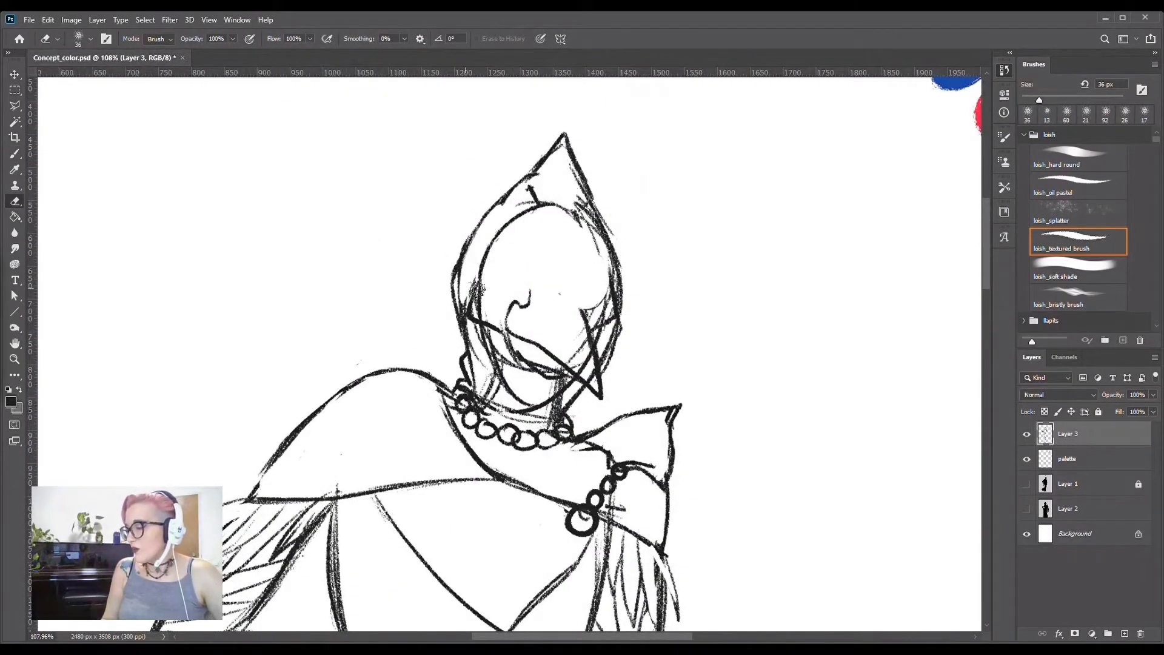
pyautogui.moveTo(470, 248)
pyautogui.mouseDown()
pyautogui.moveTo(467, 306)
pyautogui.moveTo(488, 401)
pyautogui.moveTo(618, 285)
pyautogui.mouseUp()
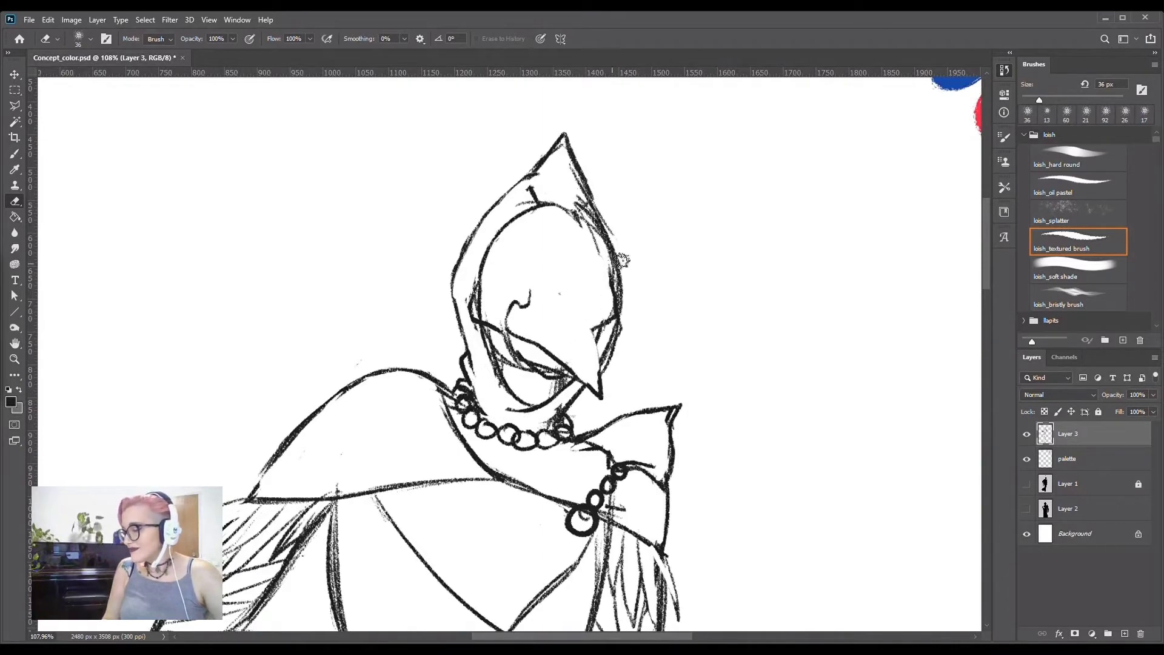
pyautogui.moveTo(479, 285); pyautogui.dragTo(485, 321)
pyautogui.moveTo(485, 333)
pyautogui.mouseDown()
pyautogui.moveTo(518, 373)
pyautogui.moveTo(573, 394)
pyautogui.moveTo(485, 331)
pyautogui.mouseUp()
# - Darken the mouth area, clean the hood's right edge and sketch strokes near the hood tip
pyautogui.press('b')
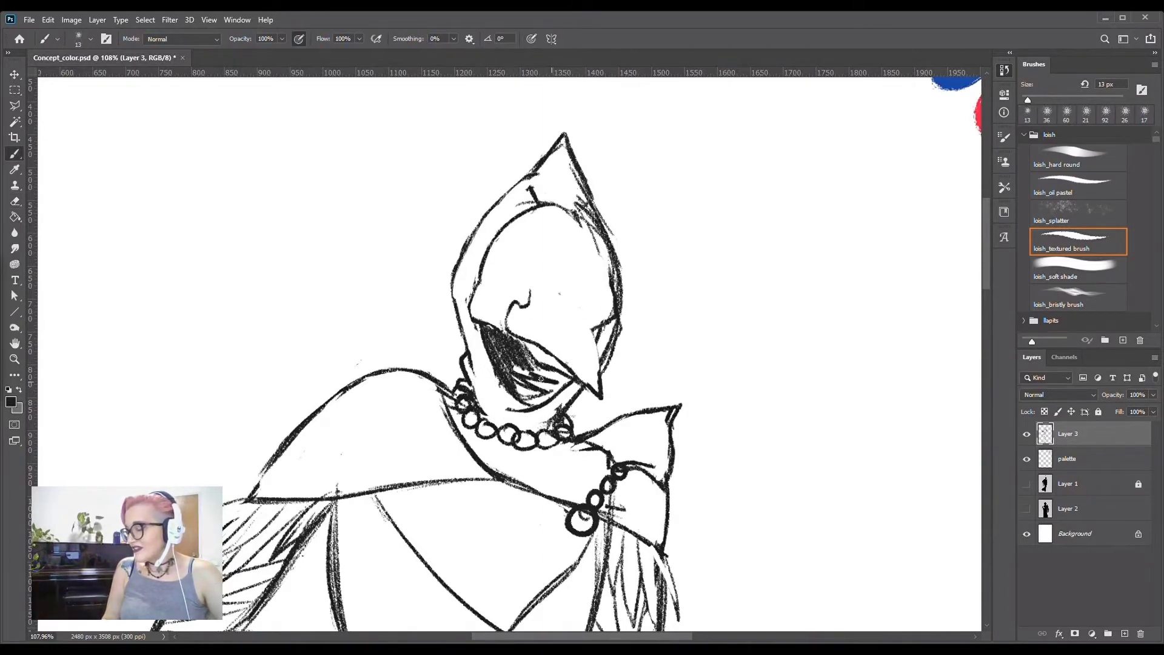
pyautogui.moveTo(515, 382)
pyautogui.mouseDown()
pyautogui.moveTo(564, 391)
pyautogui.moveTo(496, 364)
pyautogui.moveTo(543, 400)
pyautogui.mouseUp()
pyautogui.press('e')
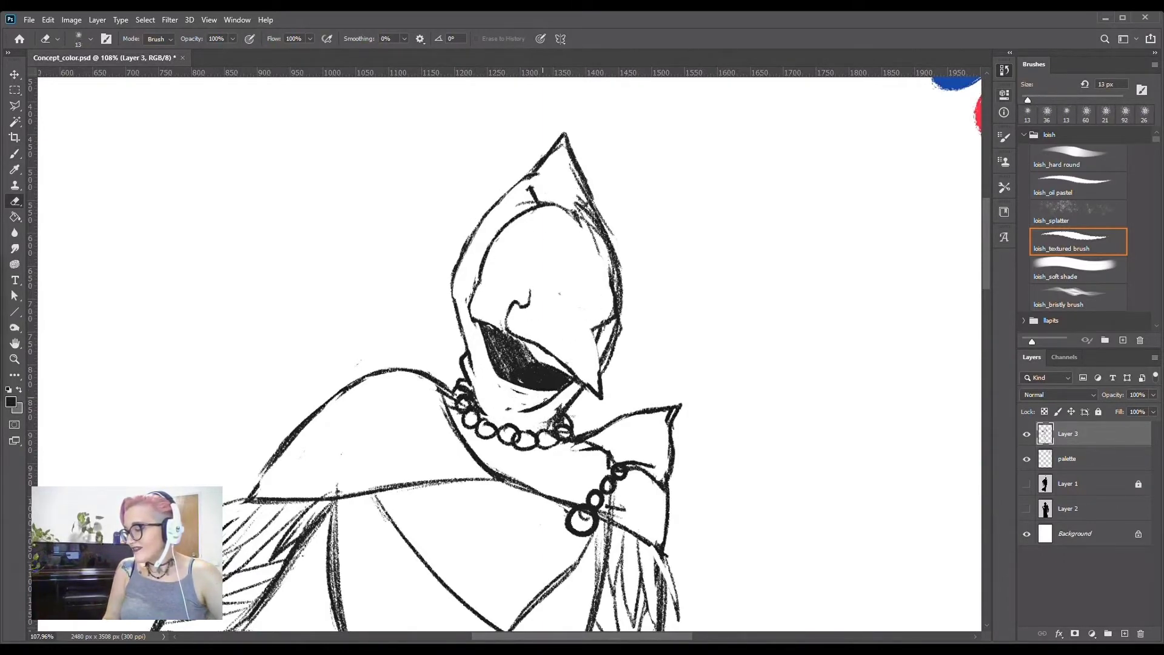
pyautogui.press('b')
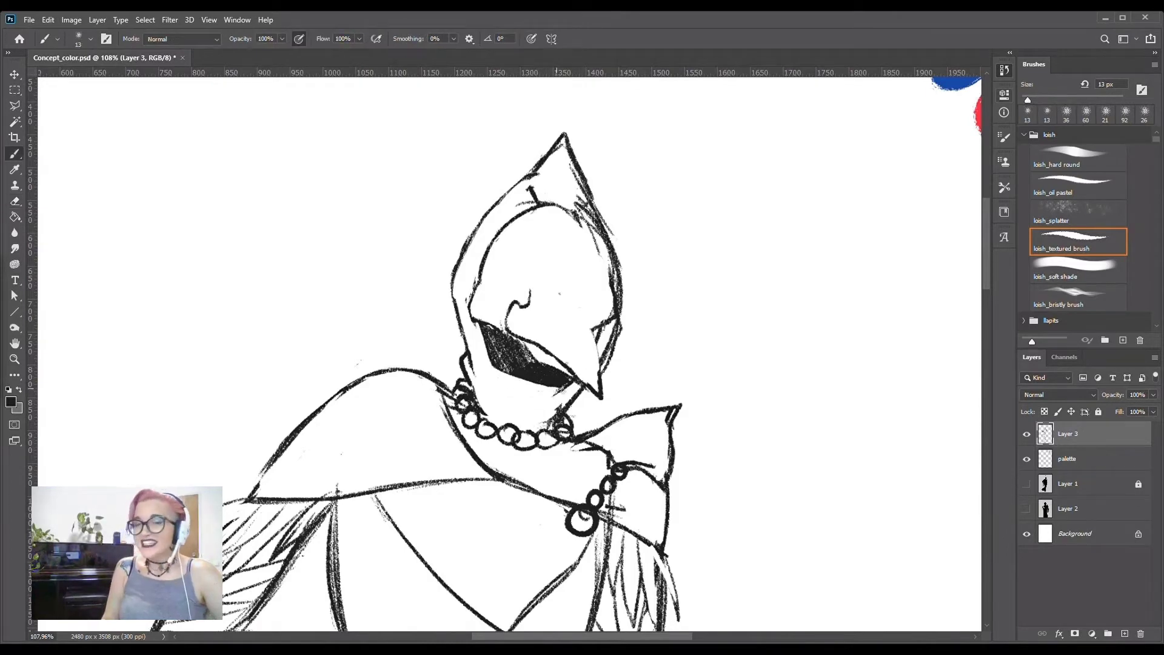
pyautogui.press('e')
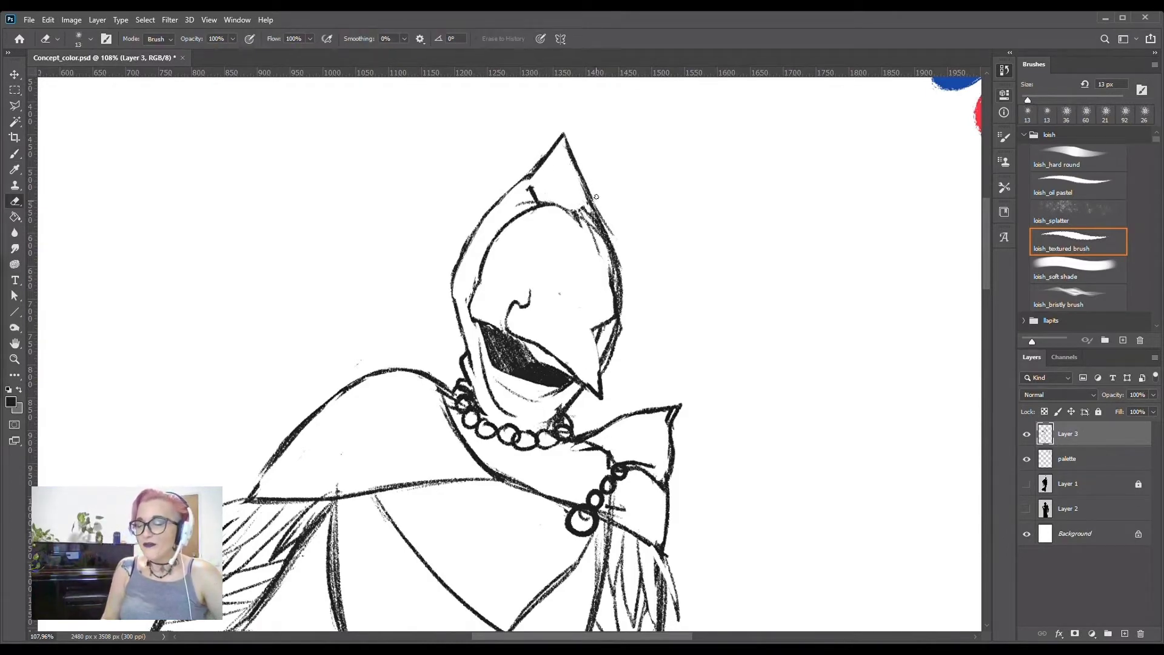
pyautogui.moveTo(600, 209); pyautogui.dragTo(616, 318)
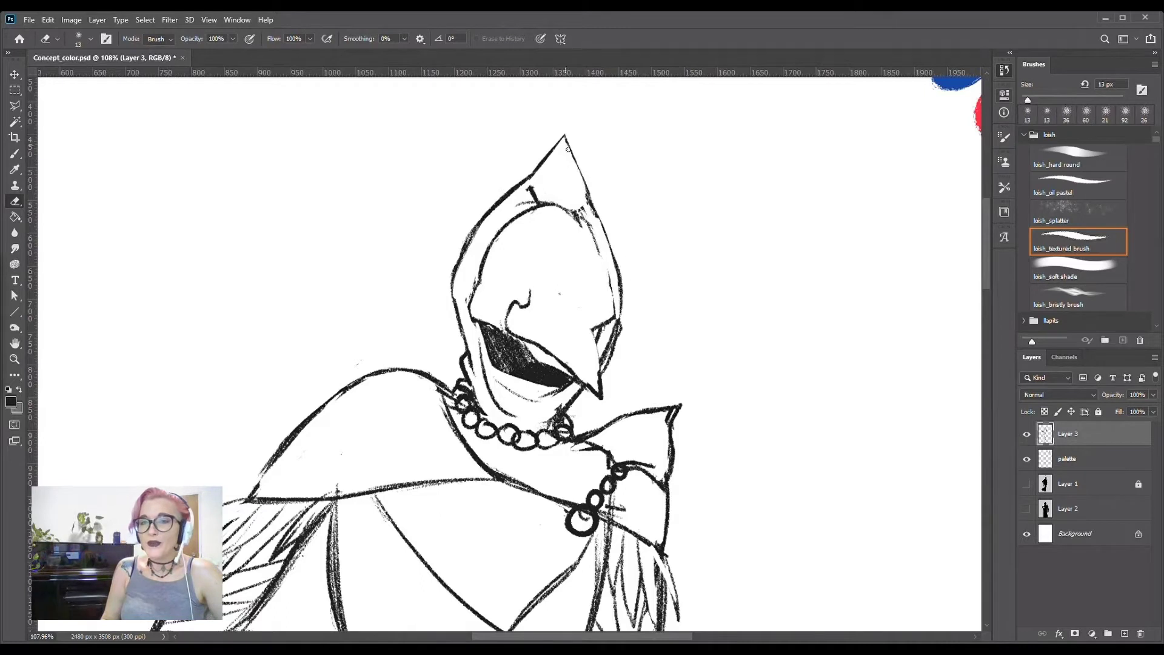
pyautogui.press('b')
pyautogui.moveTo(527, 179); pyautogui.dragTo(549, 206)
pyautogui.press('e')
pyautogui.press('b')
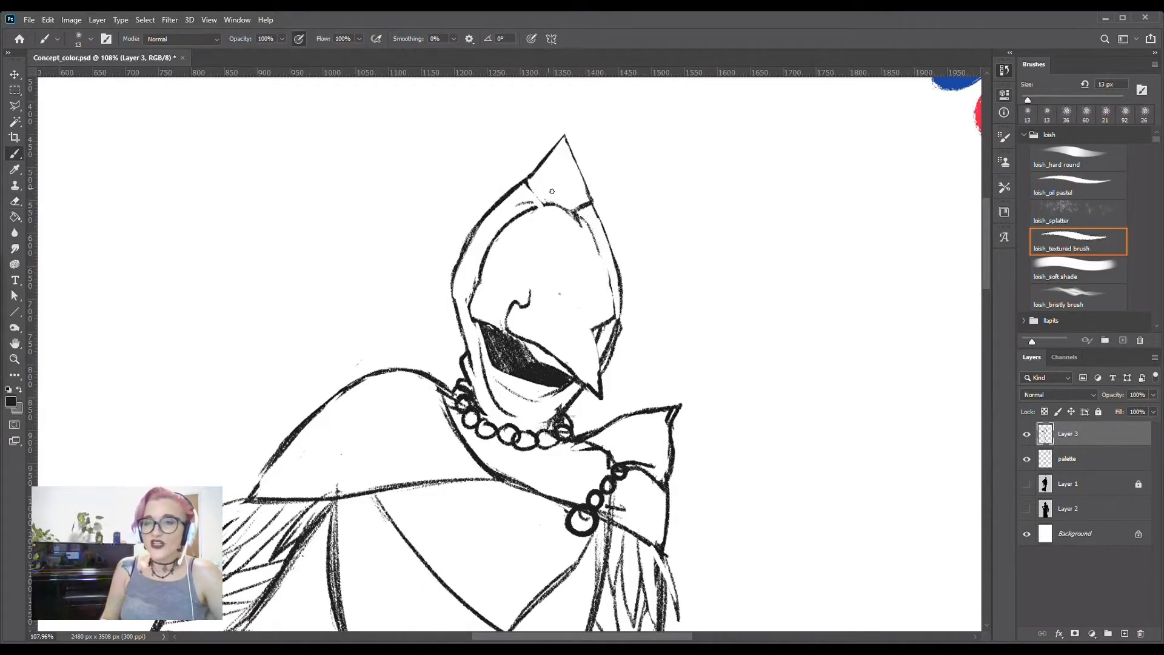
# - Erase the beak strokes below the face and redraw the face's top and right contour
pyautogui.press('e')
pyautogui.moveTo(600, 352); pyautogui.dragTo(573, 394)
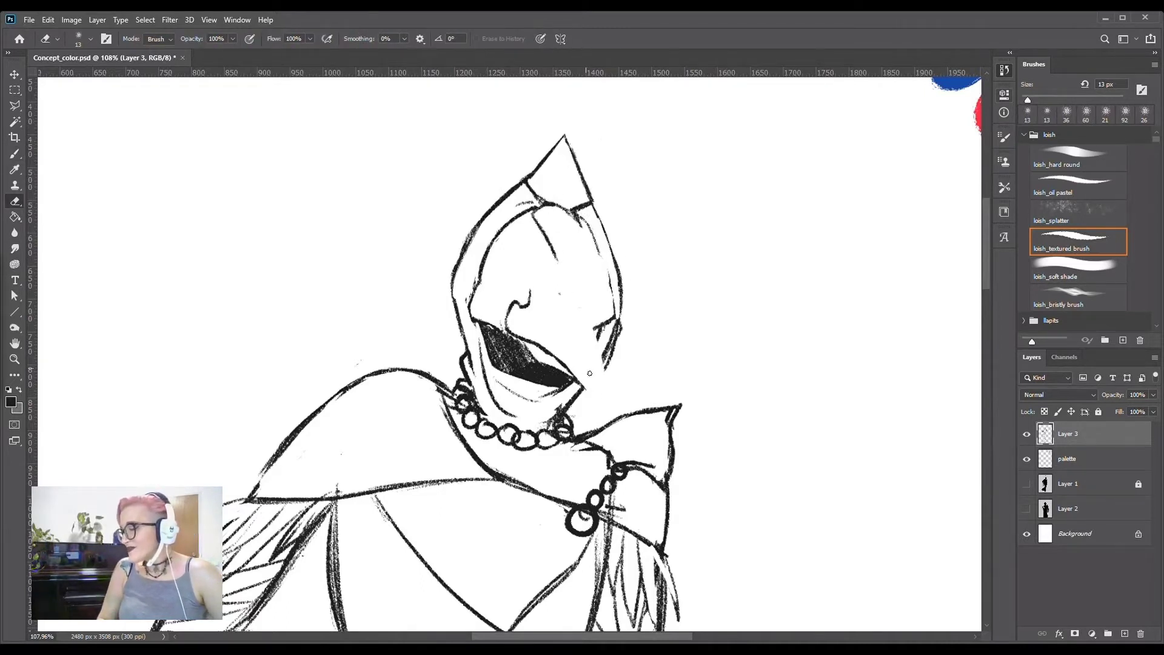
pyautogui.press('b')
pyautogui.moveTo(591, 294); pyautogui.dragTo(583, 389)
pyautogui.moveTo(529, 302); pyautogui.dragTo(591, 308)
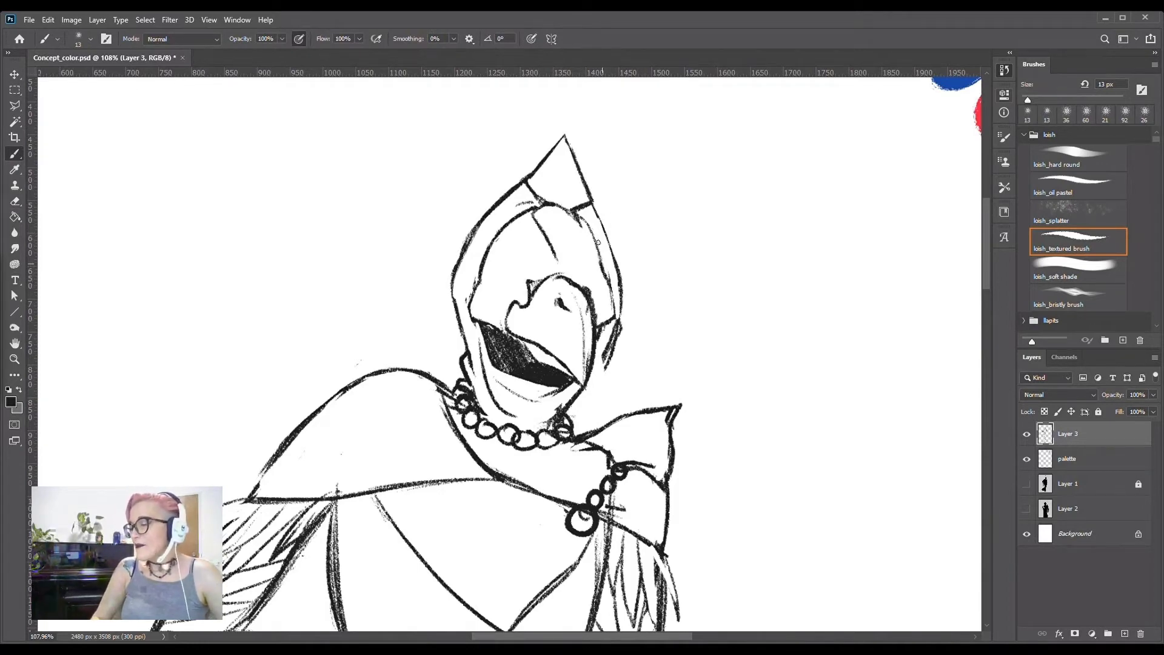
pyautogui.press('e')
pyautogui.press('b')
# - Remove the old inner hood line and draw a thin oval gem at the hood tip
pyautogui.moveTo(569, 212)
pyautogui.mouseDown()
pyautogui.moveTo(534, 258)
pyautogui.moveTo(564, 270)
pyautogui.mouseUp()
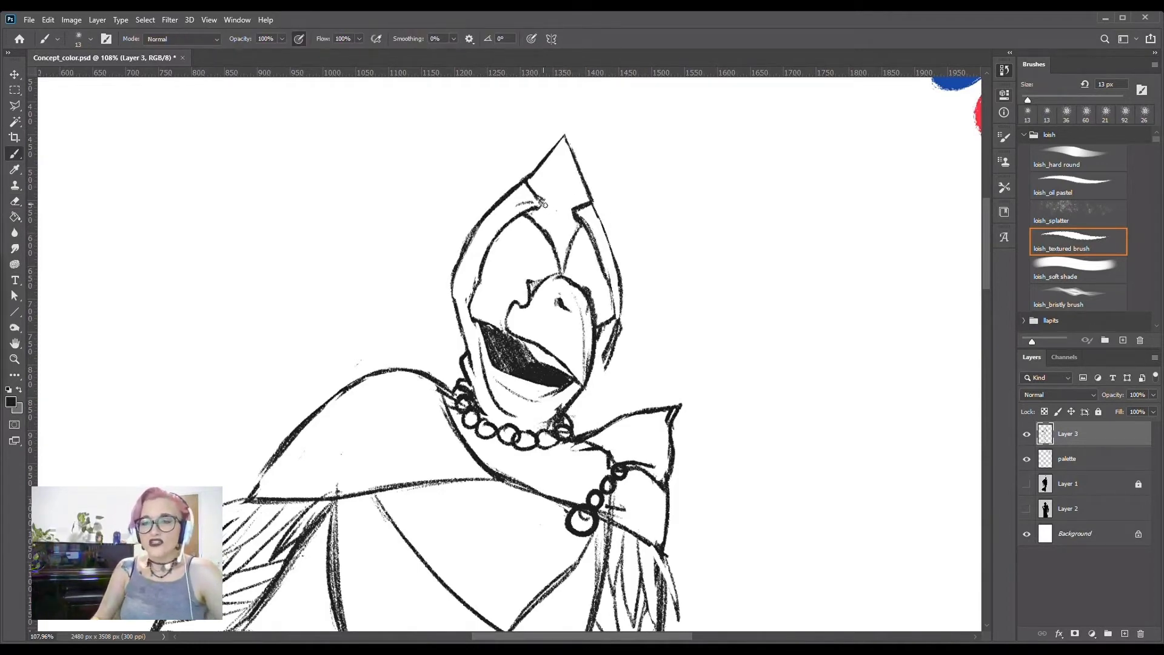
pyautogui.moveTo(559, 179); pyautogui.dragTo(555, 230)
pyautogui.hotkey('ctrl', 'z')
pyautogui.press('e')
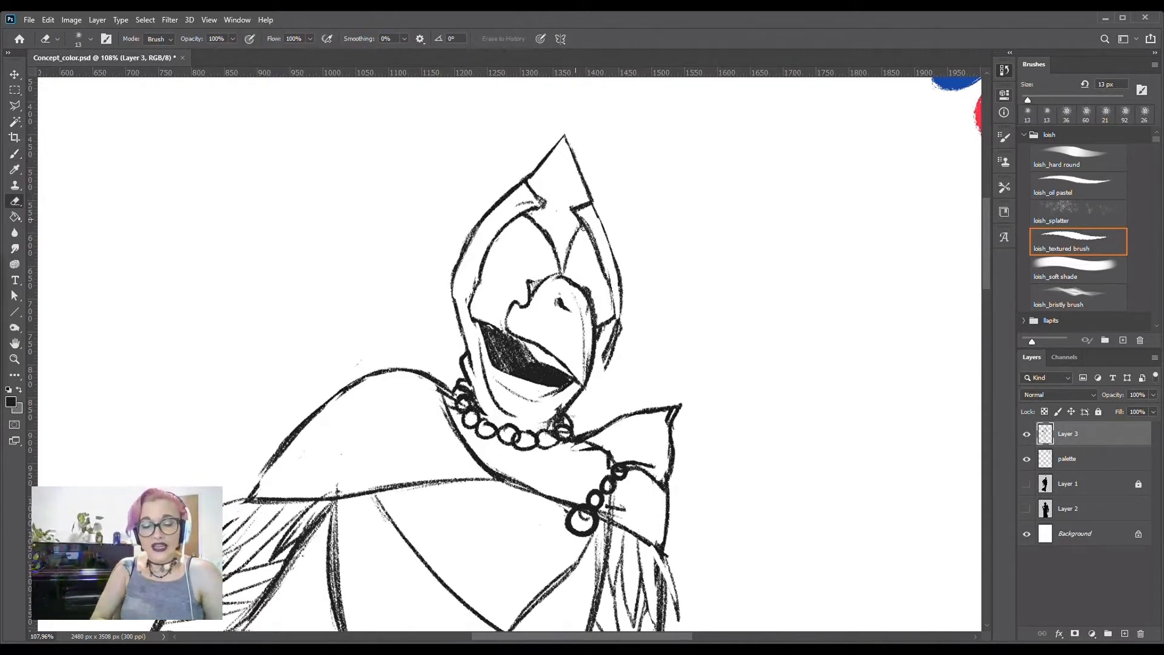
pyautogui.press('b')
pyautogui.moveTo(558, 182); pyautogui.dragTo(573, 209)
pyautogui.press('e')
pyautogui.press('b')
pyautogui.press('e')
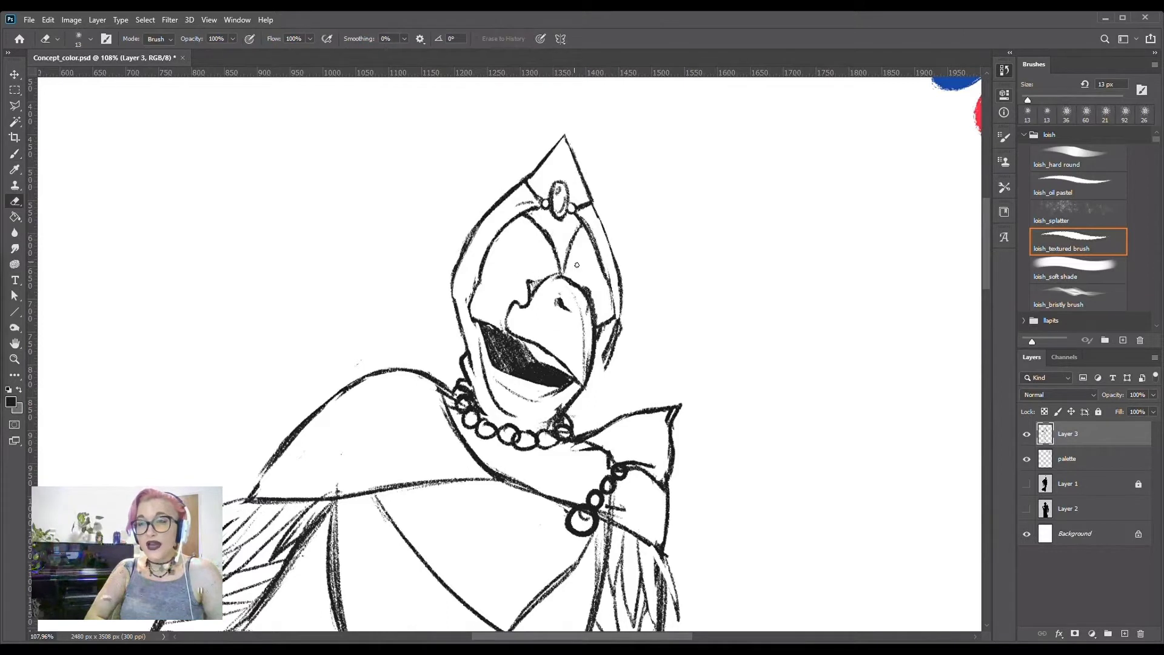
pyautogui.press('b')
# - Sketch a stroke inside the hood, redraw the nose and draw both eyes
pyautogui.moveTo(513, 244); pyautogui.dragTo(521, 312)
pyautogui.hotkey('ctrl', 'z')
pyautogui.press('e')
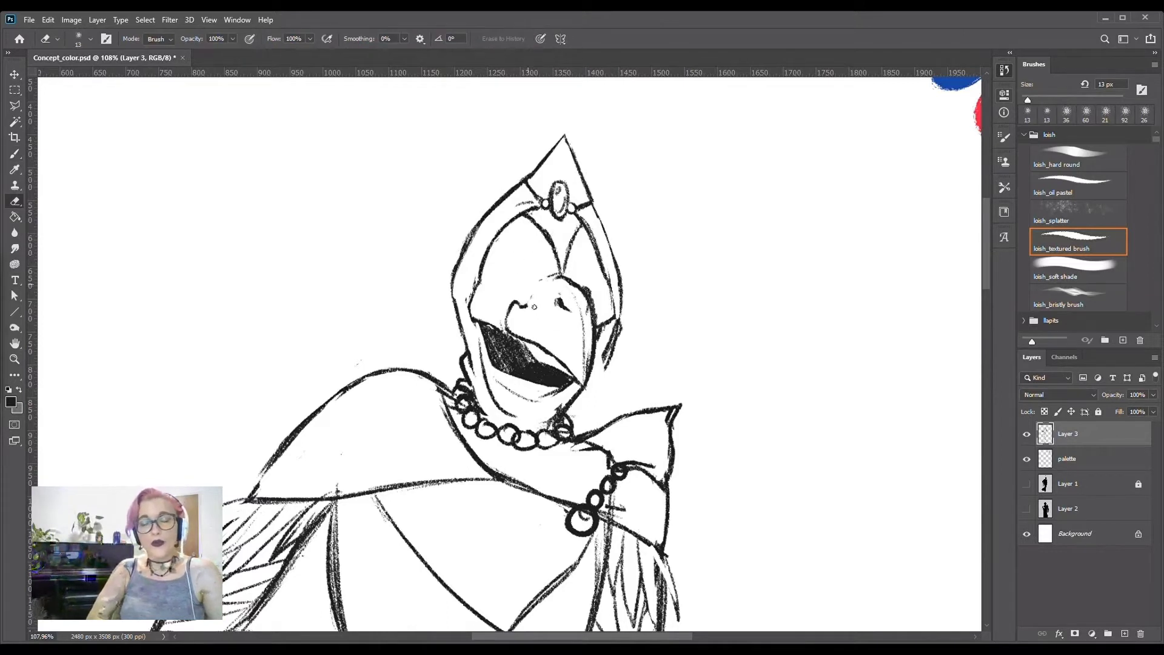
pyautogui.press('b')
pyautogui.moveTo(554, 278); pyautogui.dragTo(514, 335)
pyautogui.moveTo(582, 274); pyautogui.dragTo(600, 261)
pyautogui.moveTo(516, 252); pyautogui.dragTo(536, 274)
pyautogui.press('e')
pyautogui.press('b')
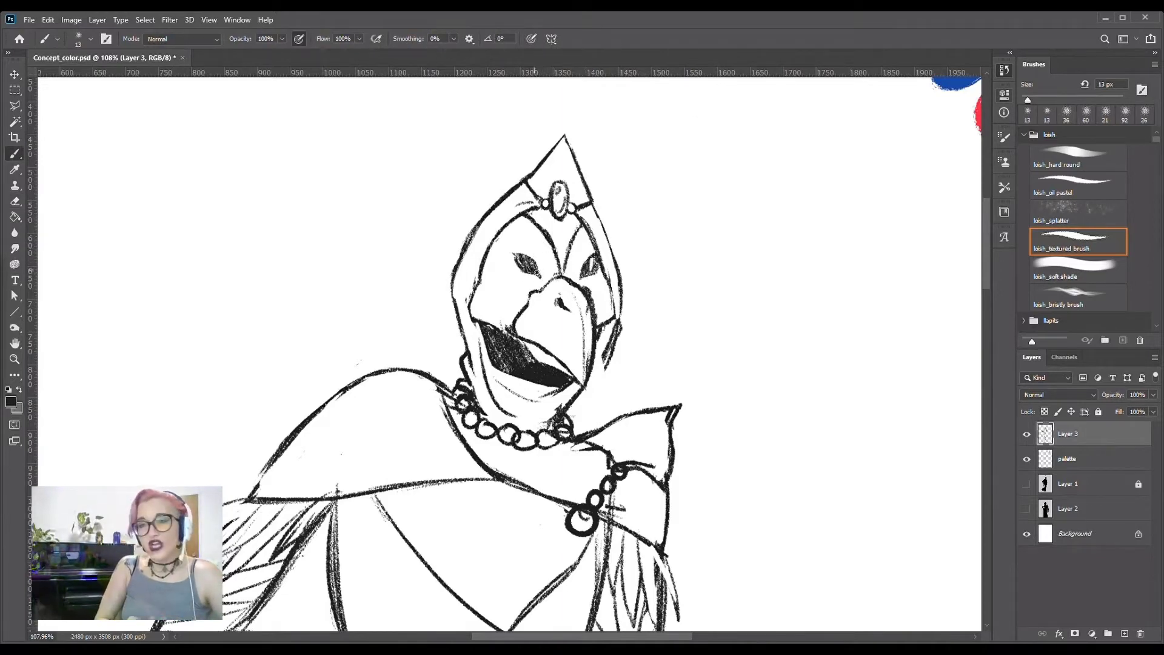
# - Erase the upper beak, nose and mouth lines, then redraw the face's right contour and jaw
pyautogui.press('e')
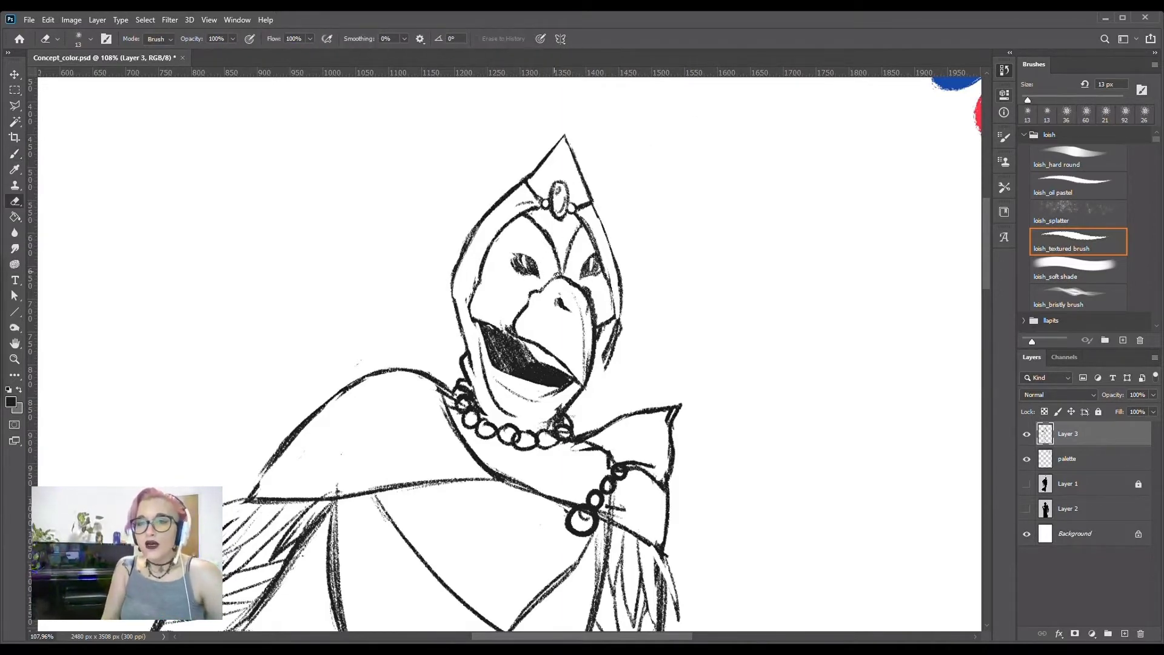
pyautogui.moveTo(624, 299); pyautogui.dragTo(540, 291)
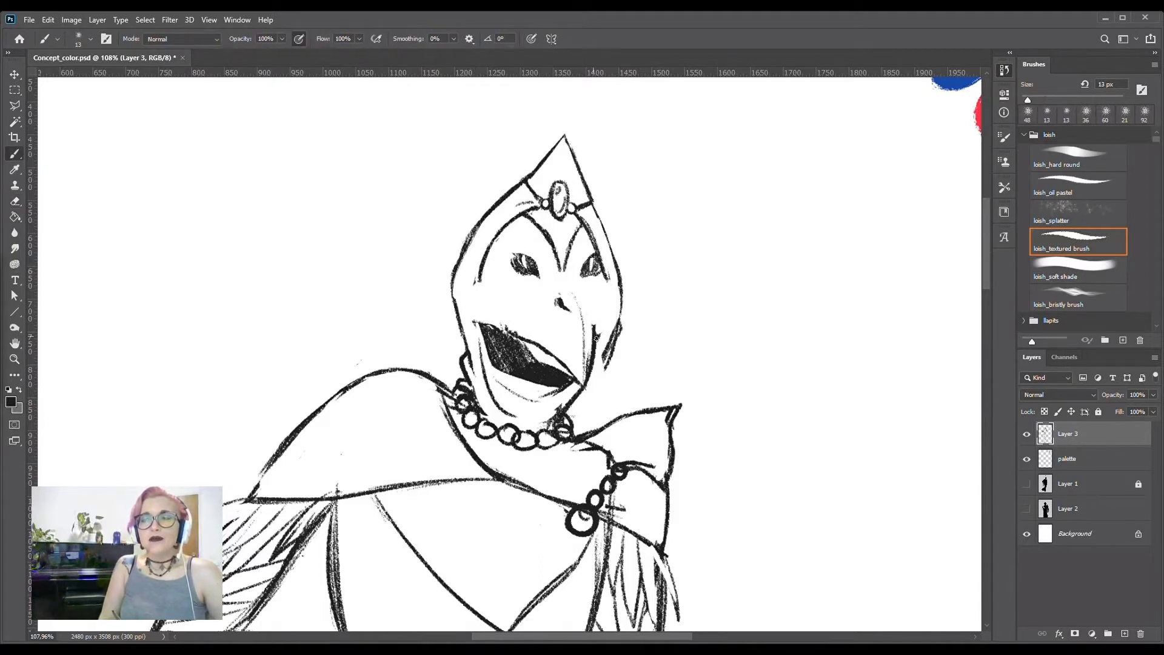
pyautogui.moveTo(612, 315); pyautogui.dragTo(534, 364)
pyautogui.press('b')
pyautogui.moveTo(607, 261)
pyautogui.mouseDown()
pyautogui.moveTo(605, 333)
pyautogui.moveTo(479, 273)
pyautogui.moveTo(479, 339)
pyautogui.mouseUp()
pyautogui.moveTo(590, 224)
pyautogui.mouseDown()
pyautogui.moveTo(603, 337)
pyautogui.moveTo(609, 291)
pyautogui.moveTo(619, 333)
pyautogui.mouseUp()
pyautogui.press('e')
pyautogui.press('b')
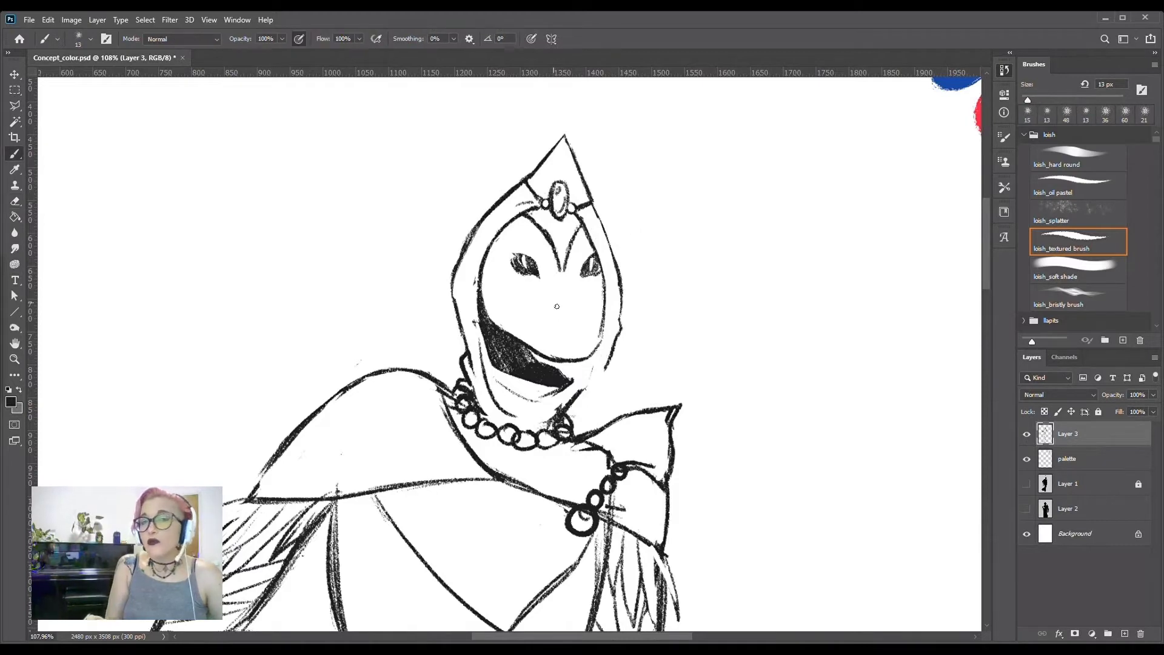
# - Erase the eyes, nose and mouth to a blank mask and redraw its right contour
pyautogui.press('e')
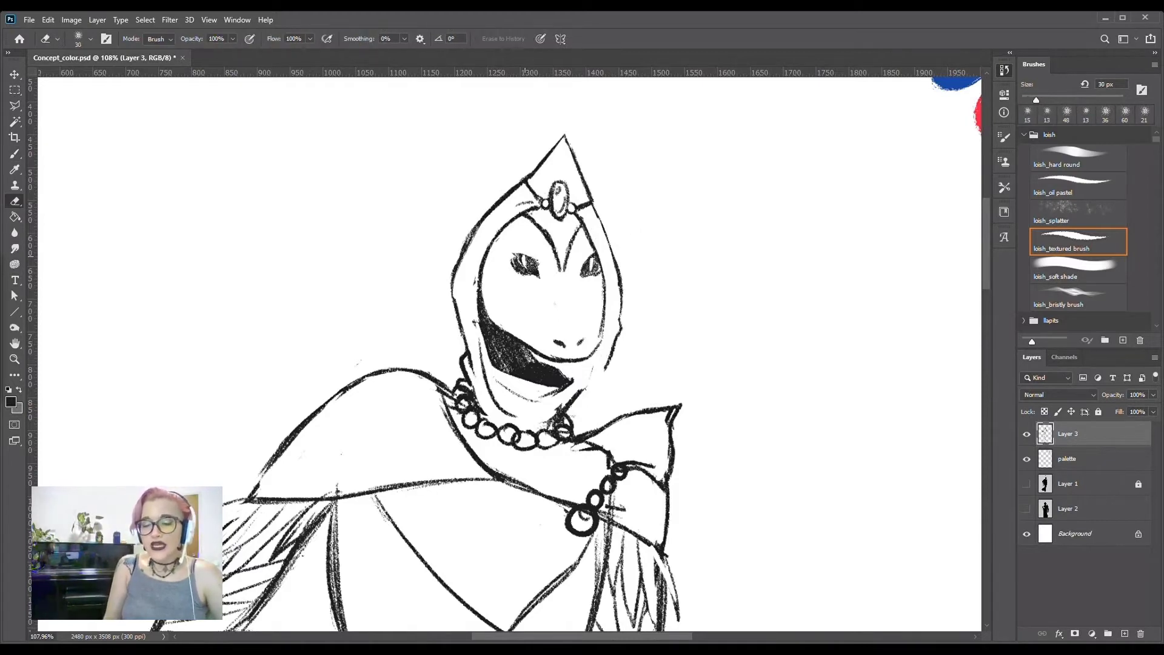
pyautogui.moveTo(519, 267); pyautogui.dragTo(591, 263)
pyautogui.moveTo(600, 328)
pyautogui.mouseDown()
pyautogui.moveTo(521, 361)
pyautogui.moveTo(564, 364)
pyautogui.mouseUp()
pyautogui.press('b')
pyautogui.moveTo(604, 252); pyautogui.dragTo(573, 343)
# - Lasso the hooded head and shift it down slightly
pyautogui.press('l')
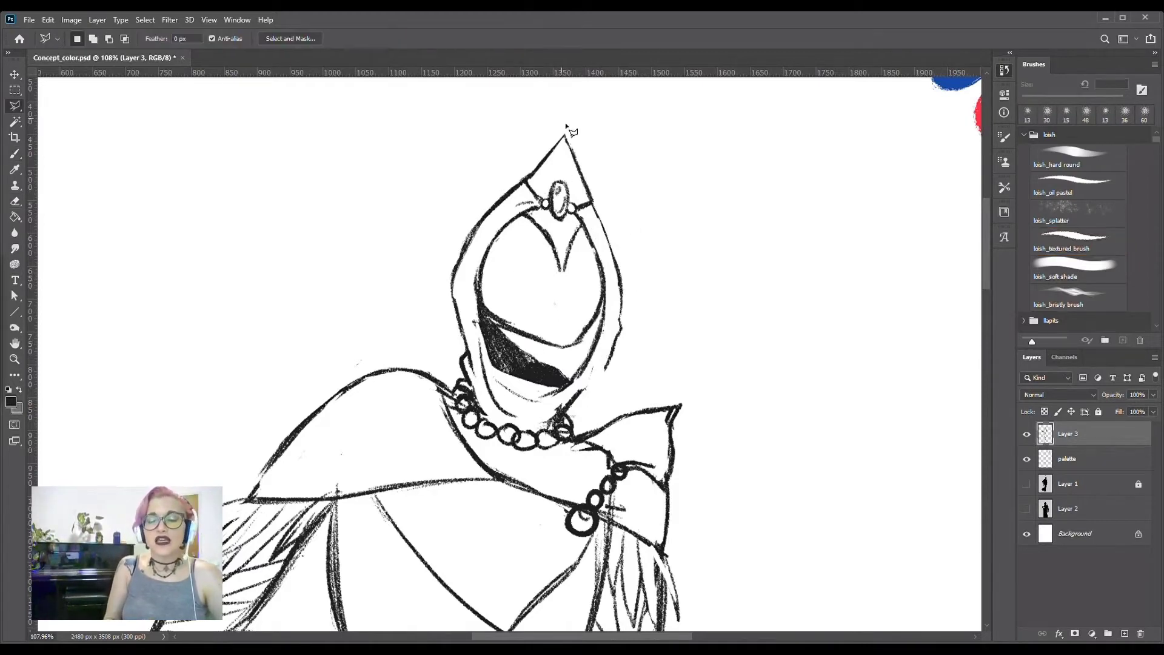
pyautogui.moveTo(570, 125); pyautogui.dragTo(600, 145)
pyautogui.press('v')
pyautogui.moveTo(718, 248); pyautogui.dragTo(704, 264)
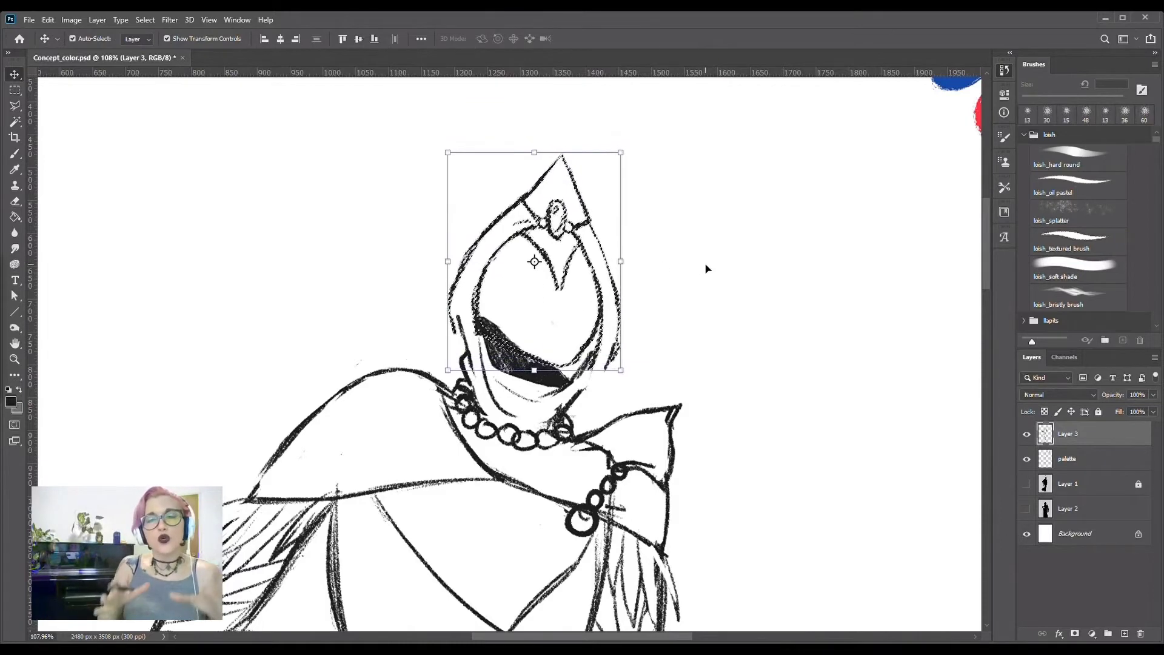
pyautogui.hotkey('ctrl', 'd')
# - Sketch the right jaw, a line under the mouth, hood strokes and dark chin shading
pyautogui.press('e')
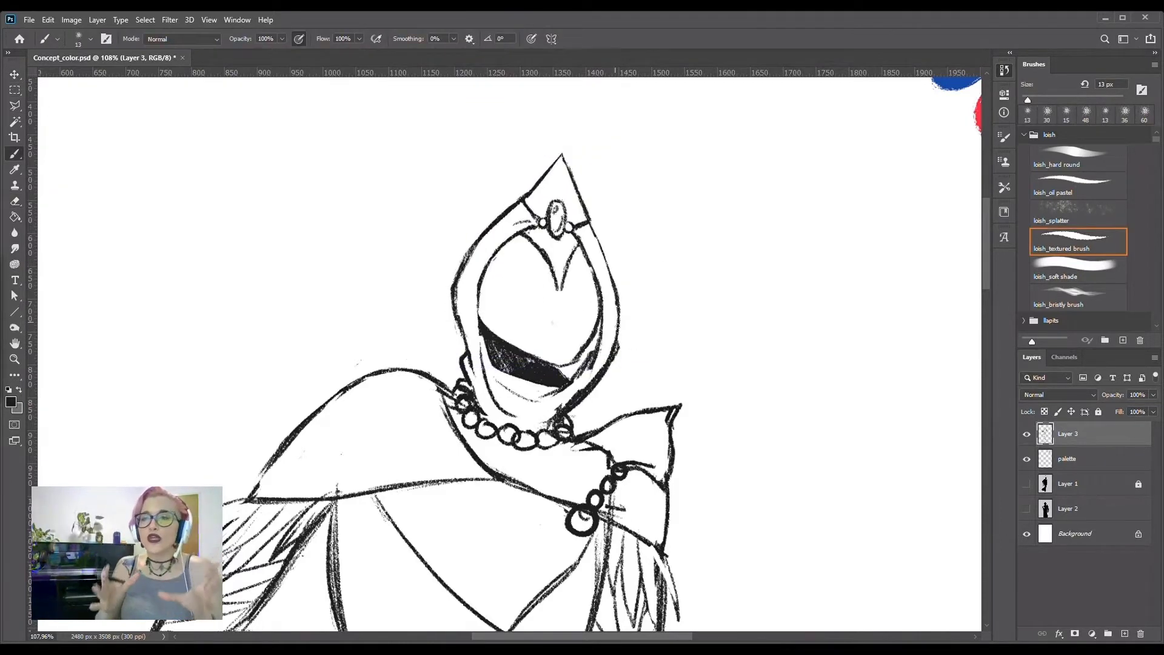
pyautogui.press('b')
pyautogui.moveTo(609, 351); pyautogui.dragTo(586, 394)
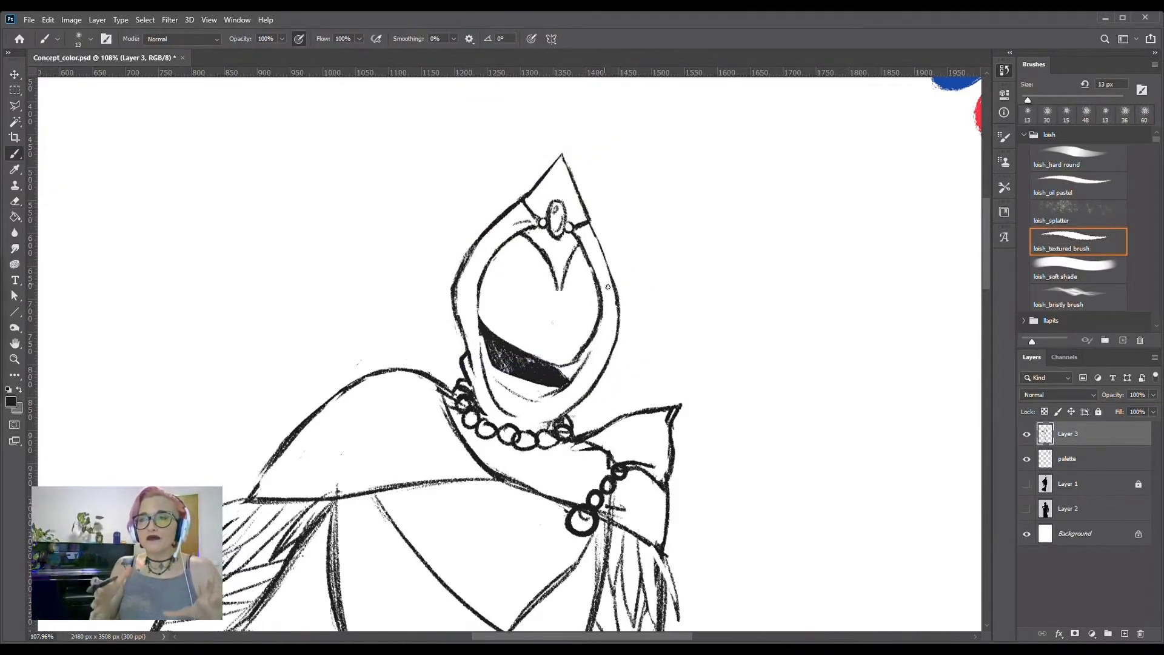
pyautogui.moveTo(606, 282); pyautogui.dragTo(585, 364)
pyautogui.moveTo(528, 221); pyautogui.dragTo(485, 261)
pyautogui.moveTo(597, 330); pyautogui.dragTo(567, 382)
pyautogui.moveTo(573, 415); pyautogui.dragTo(524, 397)
pyautogui.moveTo(558, 355); pyautogui.dragTo(580, 373)
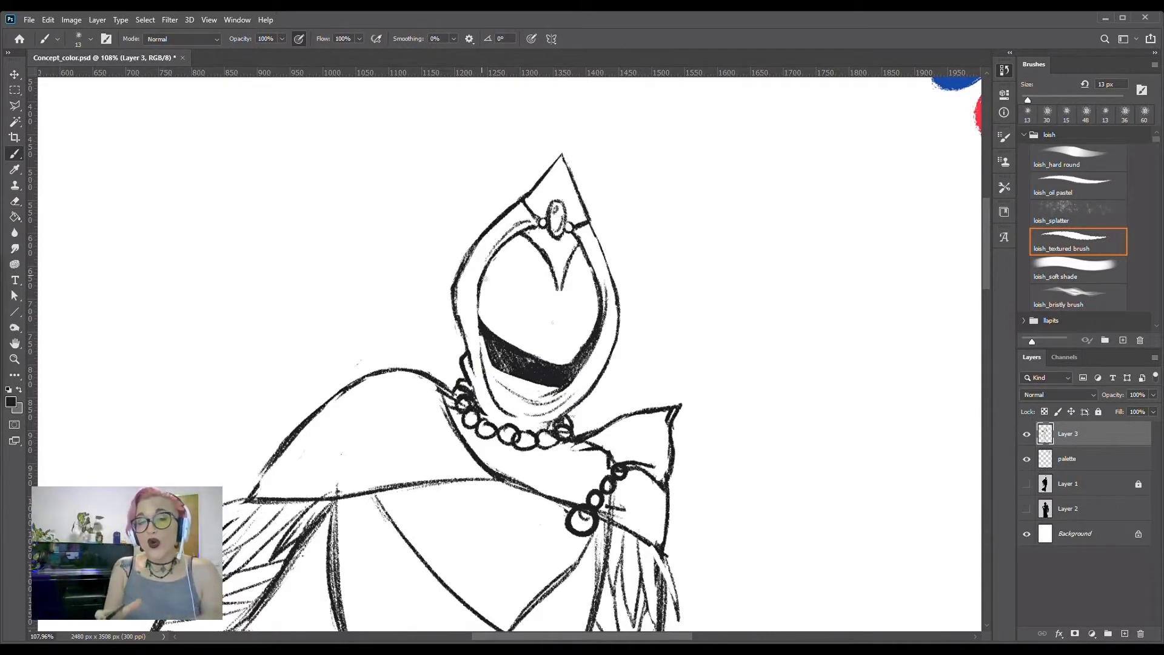
# - Erase the V strokes from the face
pyautogui.press('e')
pyautogui.moveTo(573, 248); pyautogui.dragTo(546, 357)
pyautogui.press('b')
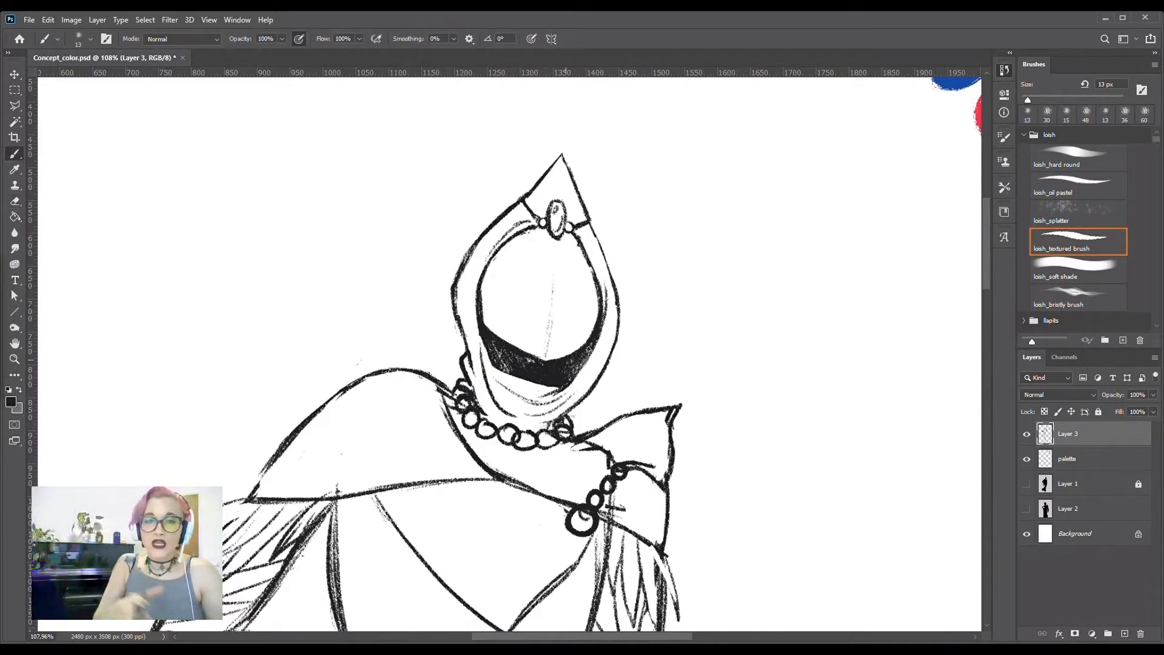
pyautogui.press('e')
pyautogui.press('b')
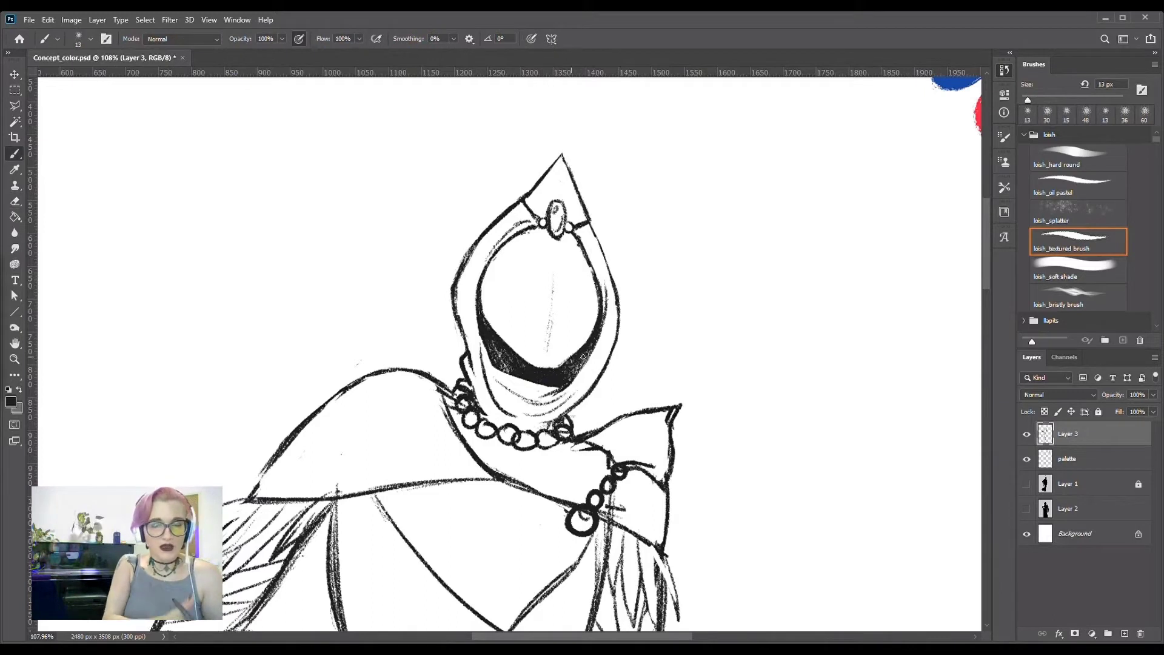
# - Draw slanted almond-shaped eyes, reshape them and carve a highlight into each
pyautogui.moveTo(529, 262); pyautogui.dragTo(523, 315)
pyautogui.moveTo(589, 284); pyautogui.dragTo(560, 325)
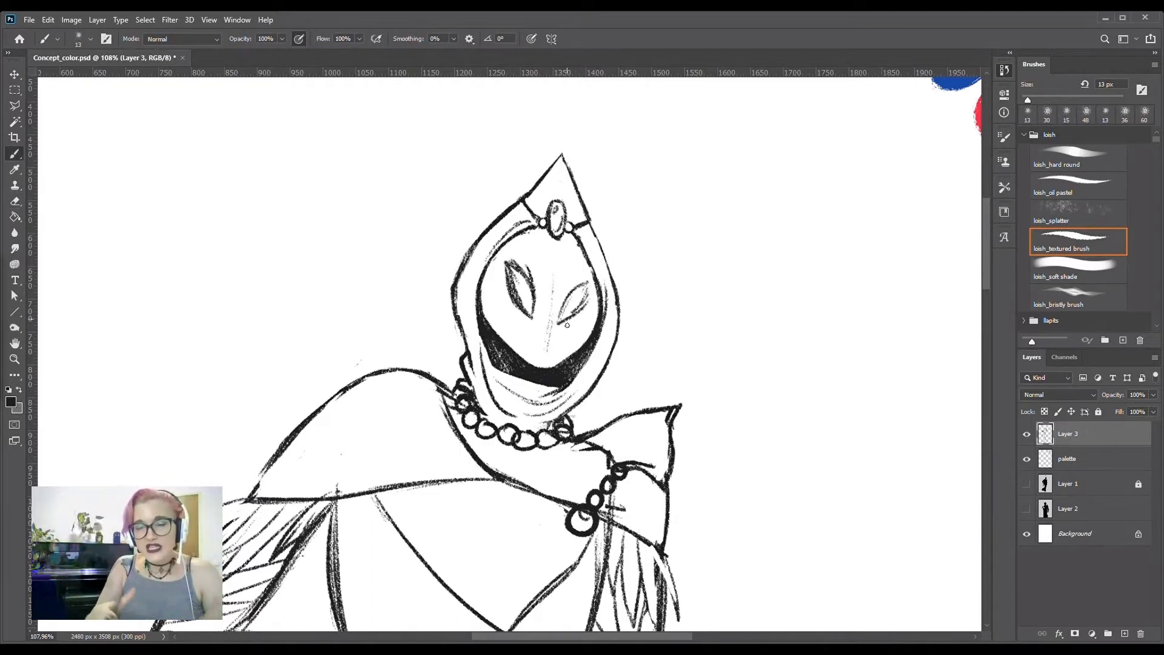
pyautogui.press('e')
pyautogui.moveTo(508, 262)
pyautogui.mouseDown()
pyautogui.moveTo(533, 285)
pyautogui.moveTo(533, 319)
pyautogui.mouseUp()
pyautogui.moveTo(585, 307); pyautogui.dragTo(556, 327)
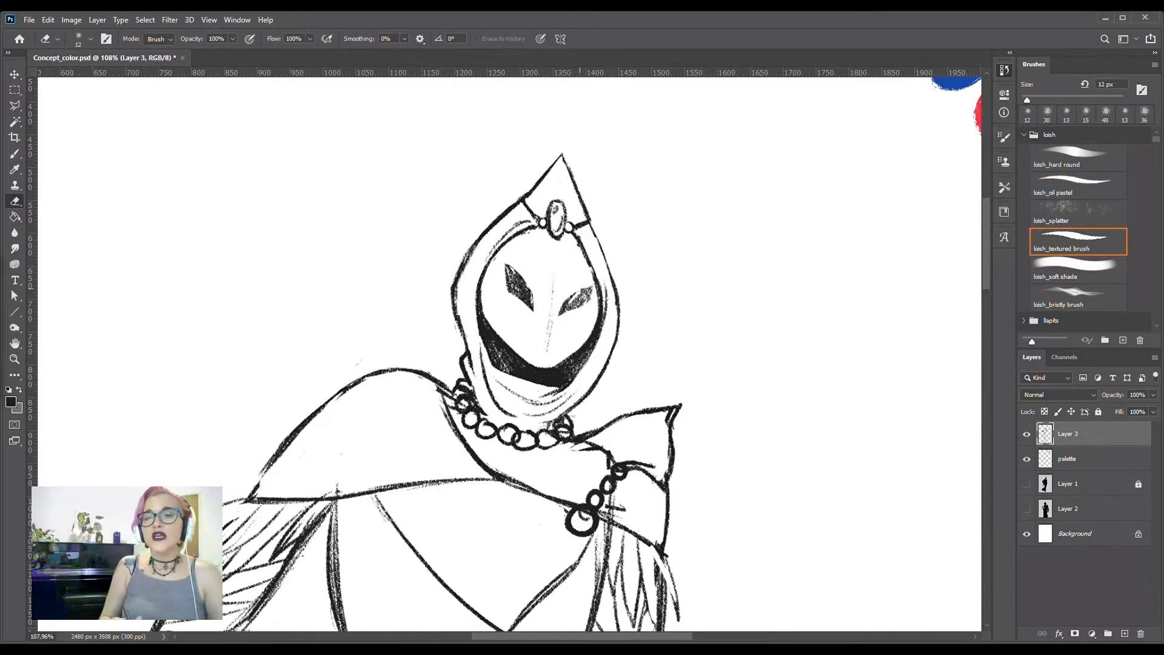
pyautogui.press('b')
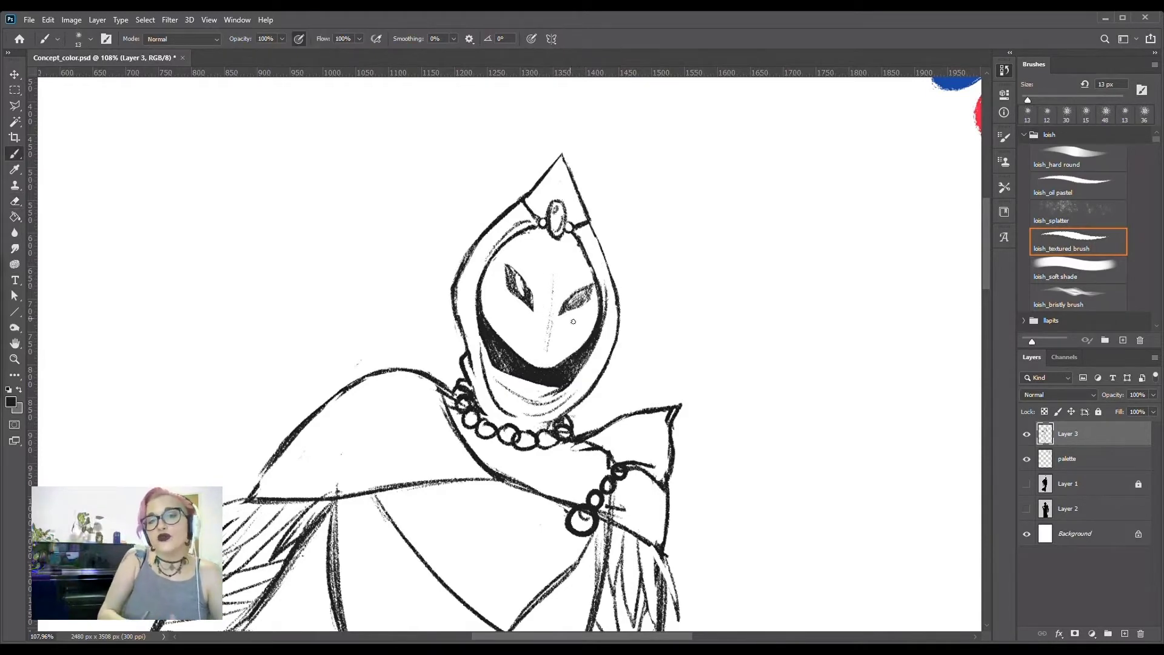
pyautogui.press('e')
pyautogui.moveTo(588, 292); pyautogui.dragTo(572, 303)
pyautogui.moveTo(513, 278); pyautogui.dragTo(519, 294)
pyautogui.press('b')
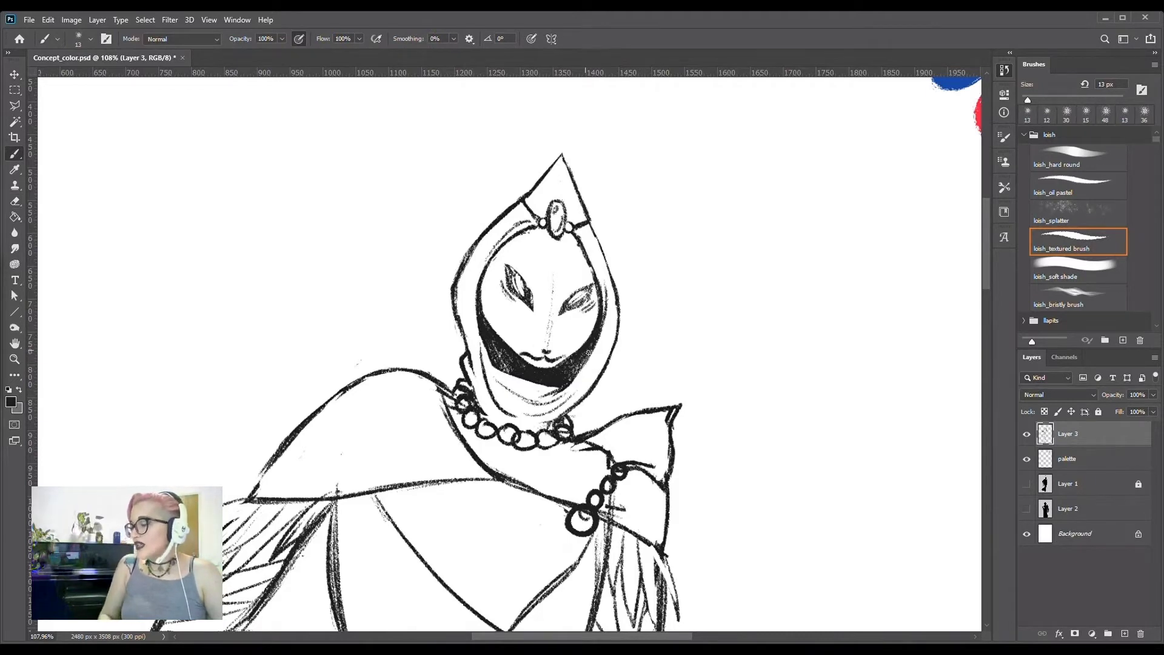
# - Select the top of the hood and nudge it down
pyautogui.press('l')
pyautogui.moveTo(425, 267); pyautogui.dragTo(437, 200)
pyautogui.press('v')
pyautogui.hotkey('shift', 'Down')
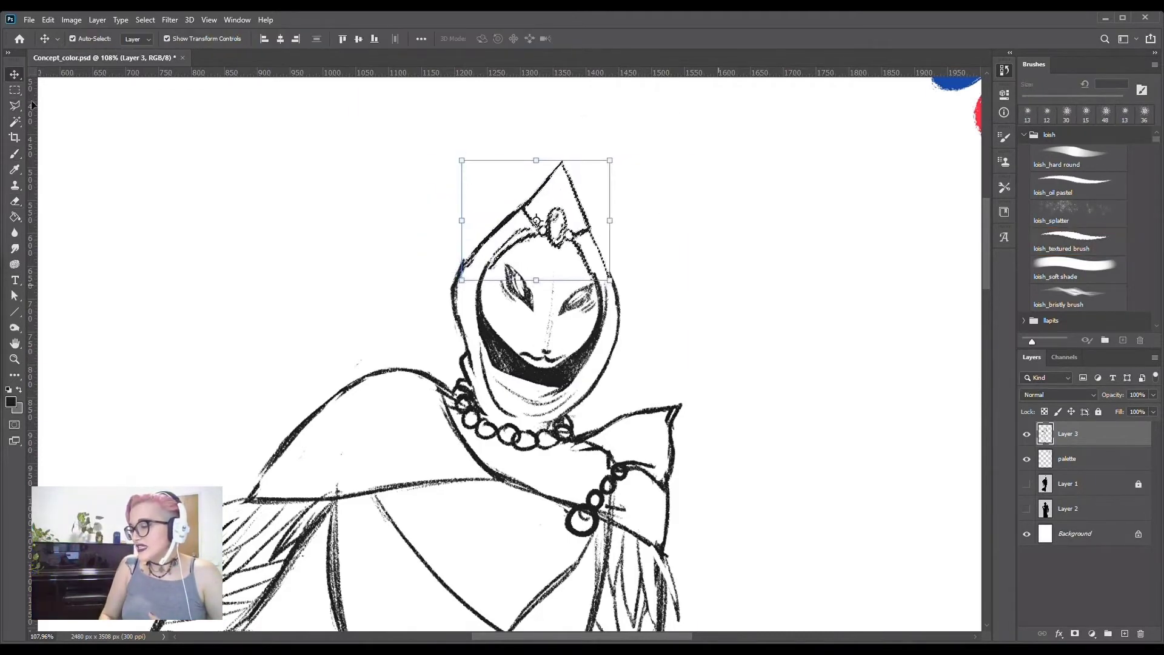
pyautogui.hotkey('ctrl', 'd')
# - Add a new empty layer and zoom out to see the whole figure
pyautogui.hotkey('ctrl', 'shift', 'alt', 'n')
pyautogui.press('e')
pyautogui.press('b')
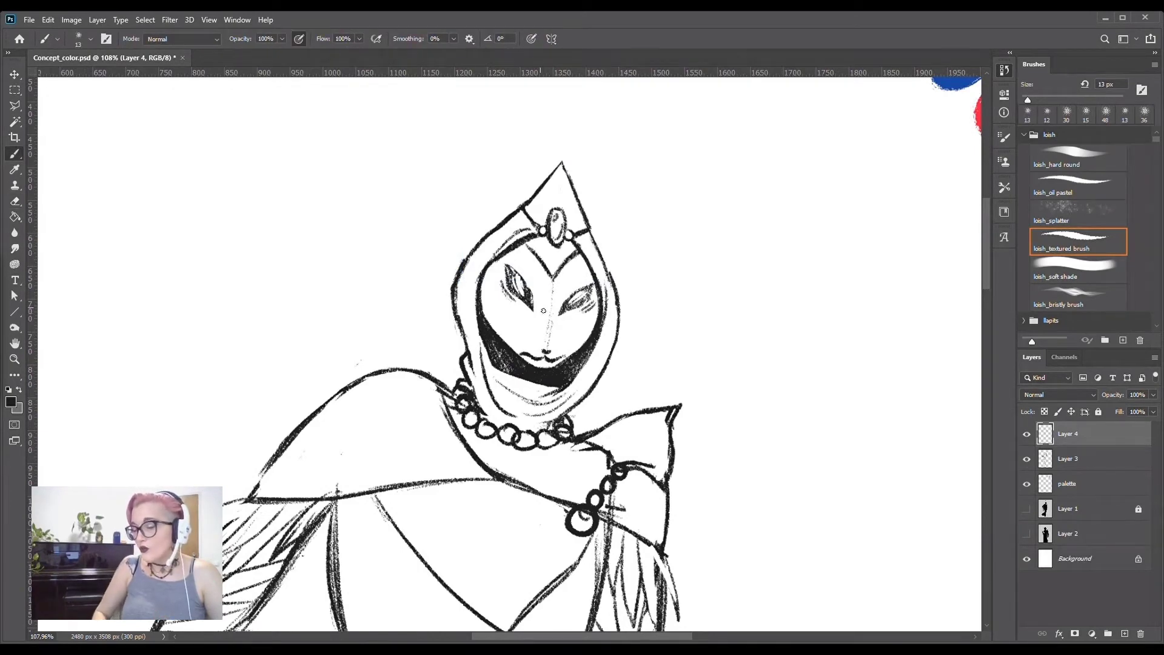
pyautogui.hotkey('ctrl', '0')
pyautogui.scroll(5, 516, 242)
# - Copy the lassoed head onto a new layer and scale the copy to about 128%
pyautogui.press('l')
pyautogui.moveTo(521, 121); pyautogui.dragTo(597, 138)
pyautogui.hotkey('ctrl', '0')
pyautogui.hotkey('ctrl', 't')
pyautogui.press('Escape')
pyautogui.hotkey('ctrl', 'j')
pyautogui.hotkey('ctrl', 't')
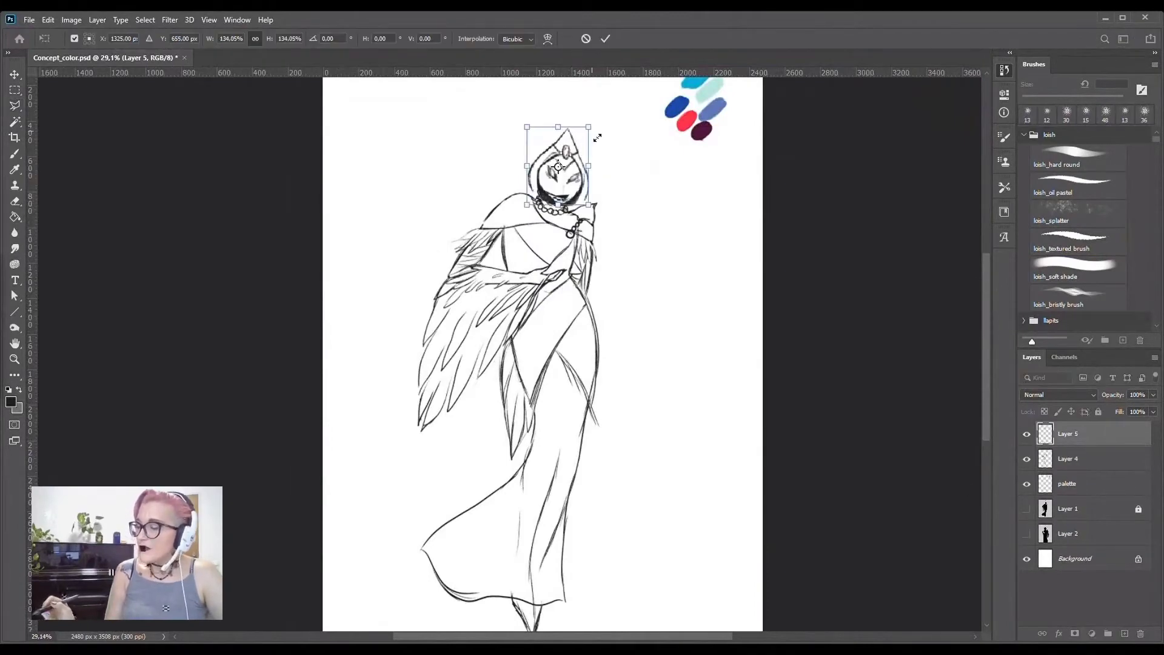
pyautogui.scroll(5, 597, 137)
pyautogui.moveTo(609, 260); pyautogui.dragTo(598, 249)
pyautogui.scroll(-5, 581, 246)
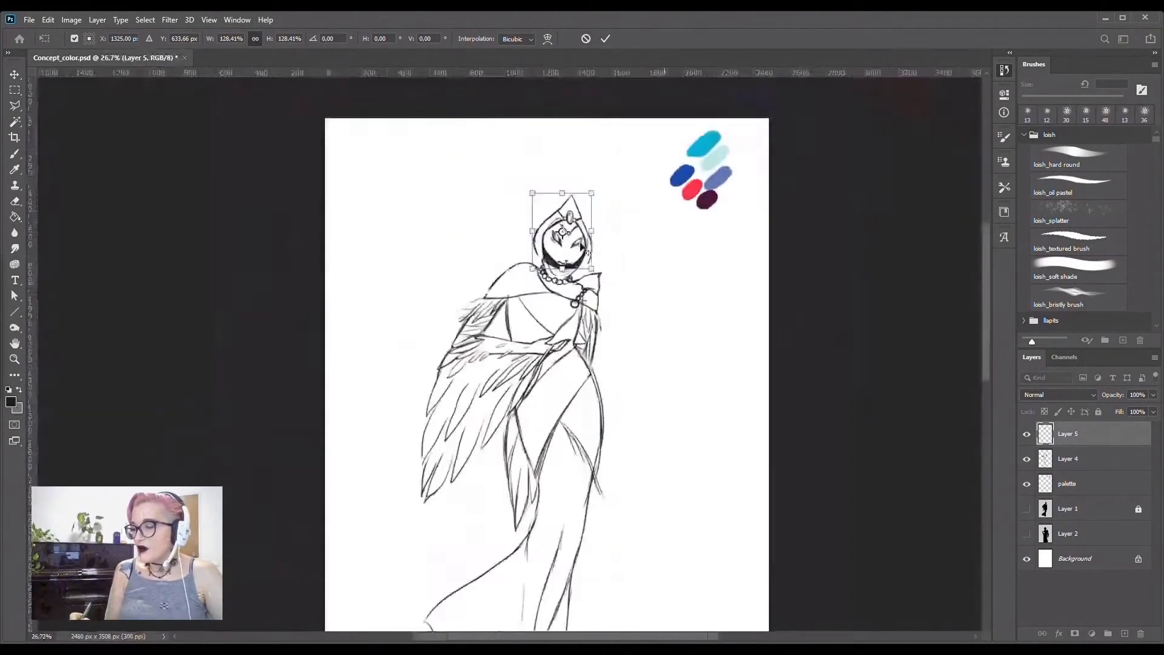
pyautogui.press('Return')
pyautogui.scroll(3, 581, 245)
pyautogui.scroll(2, 585, 195)
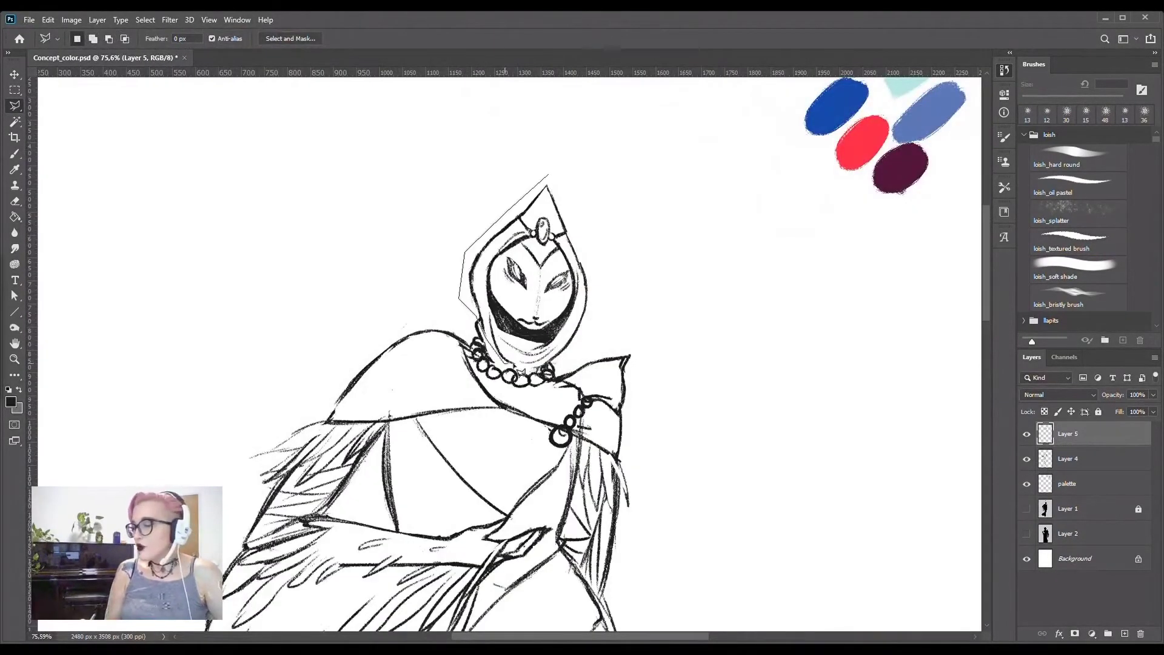
# - Delete the spare layer, copy the re-traced head, shrink it slightly and show the grey silhouette
pyautogui.click(600, 205)
pyautogui.click(617, 260)
pyautogui.doubleClick(597, 331)
pyautogui.click(1067, 458)
pyautogui.press('Delete')
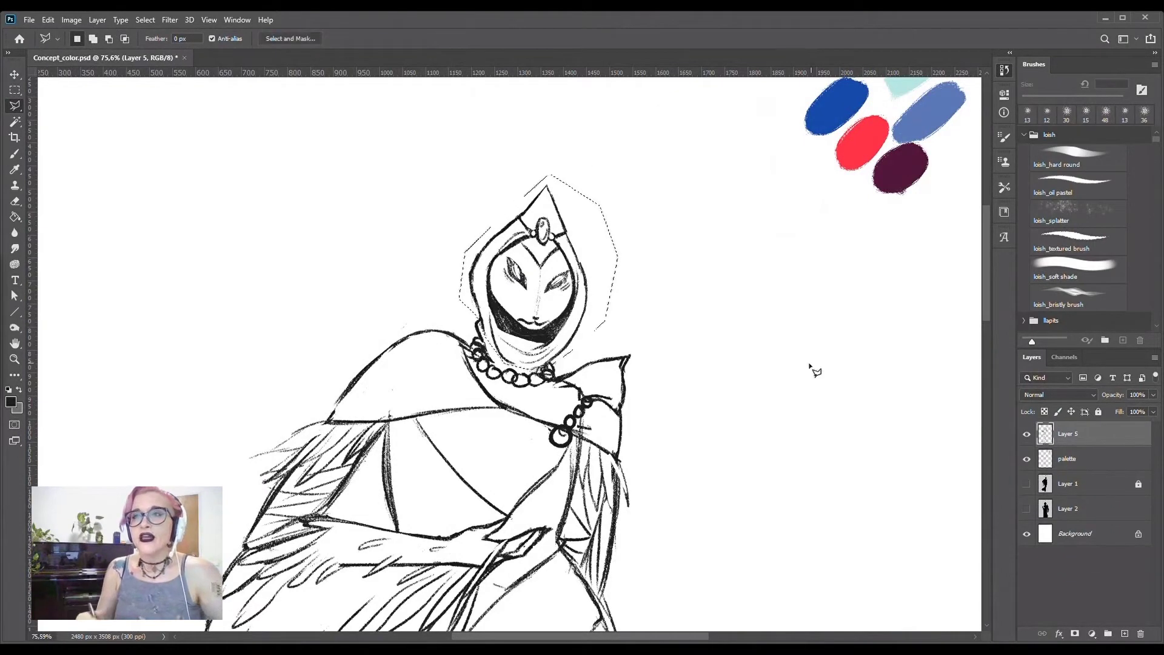
pyautogui.hotkey('ctrl', 'j')
pyautogui.hotkey('ctrl', 't')
pyautogui.moveTo(612, 182); pyautogui.dragTo(598, 130)
pyautogui.click(1027, 509)
# - Polygonal-lasso the head outline and copy it onto a new layer, cancelling the resize
pyautogui.hotkey('ctrl', 't')
pyautogui.moveTo(606, 370); pyautogui.dragTo(599, 358)
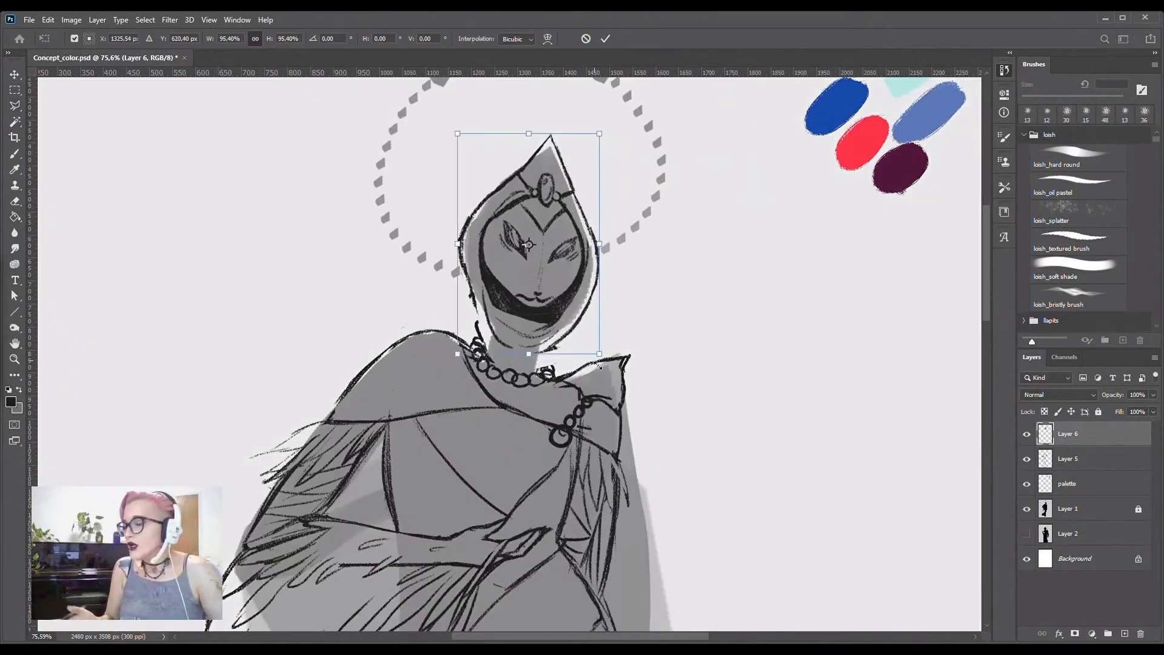
pyautogui.click(605, 38)
pyautogui.scroll(3, 588, 115)
pyautogui.click(483, 238)
pyautogui.click(426, 264)
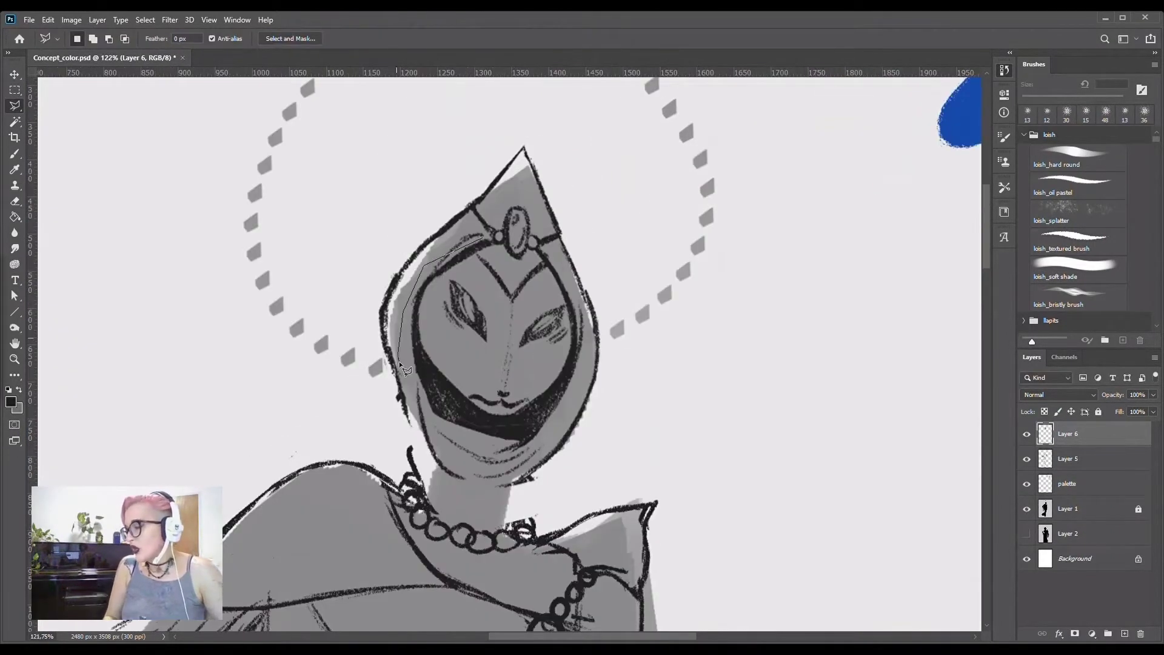
pyautogui.click(490, 244)
pyautogui.hotkey('ctrl', 'j')
pyautogui.hotkey('ctrl', 't')
pyautogui.moveTo(583, 252); pyautogui.dragTo(595, 236)
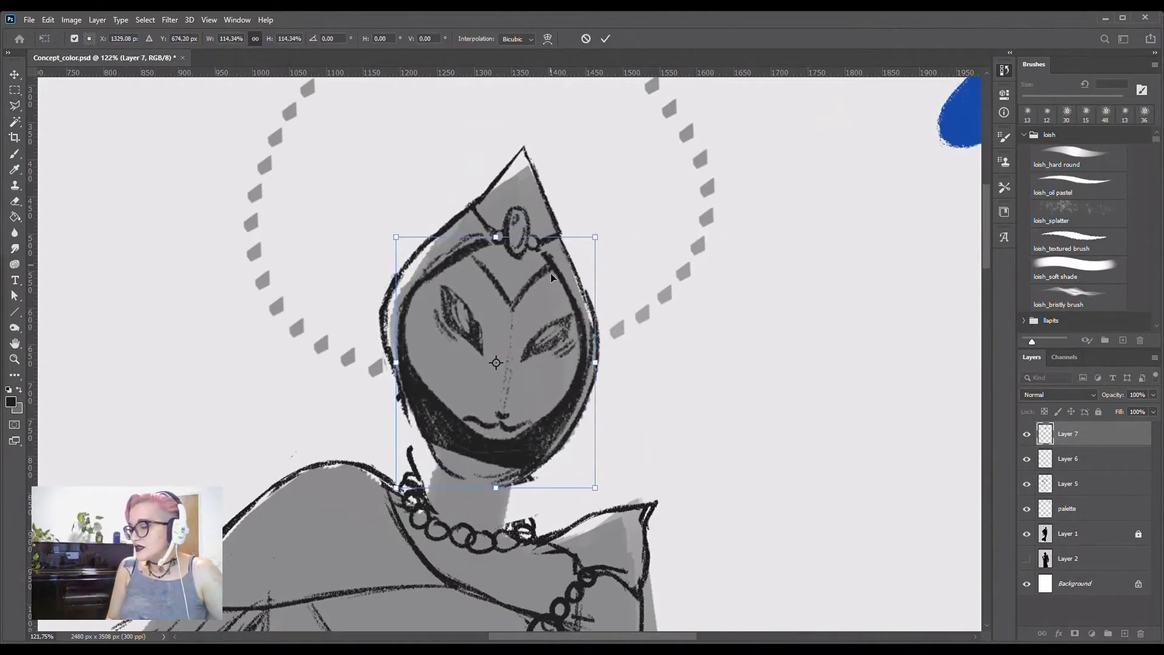
pyautogui.press('Escape')
# - Use a textured eraser to remove jaw strokes and lighten the hood and face contours
pyautogui.press('e')
pyautogui.click(1079, 240)
pyautogui.moveTo(412, 316); pyautogui.dragTo(522, 479)
pyautogui.moveTo(498, 424); pyautogui.dragTo(569, 458)
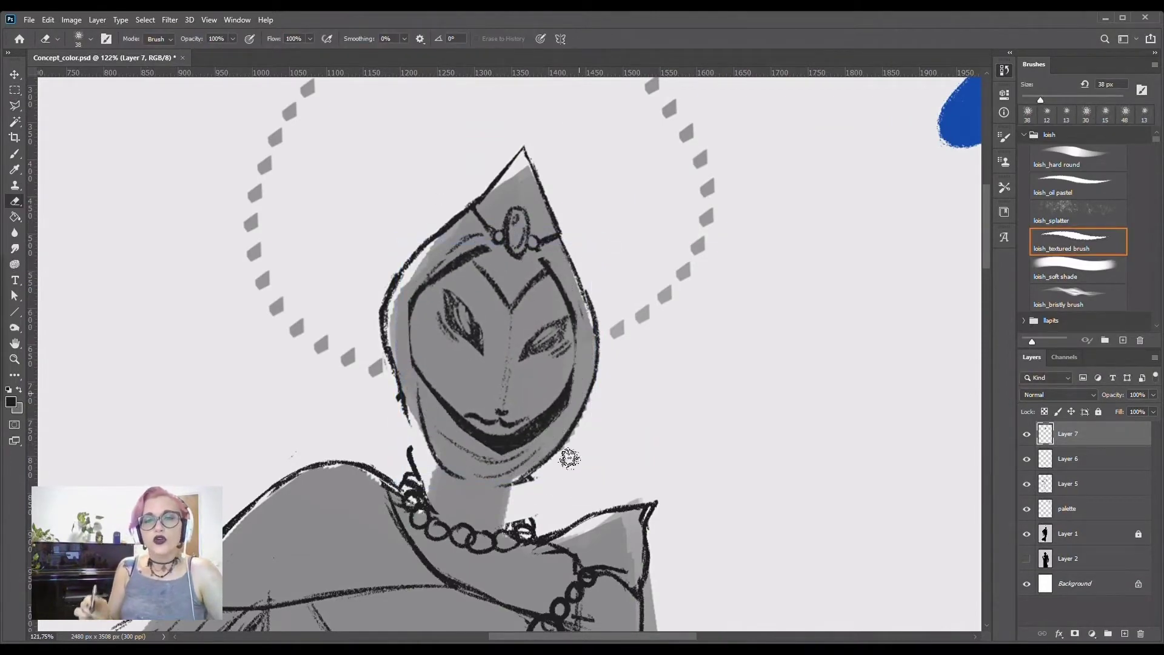
pyautogui.moveTo(485, 246); pyautogui.dragTo(419, 285)
pyautogui.moveTo(418, 388); pyautogui.dragTo(442, 273)
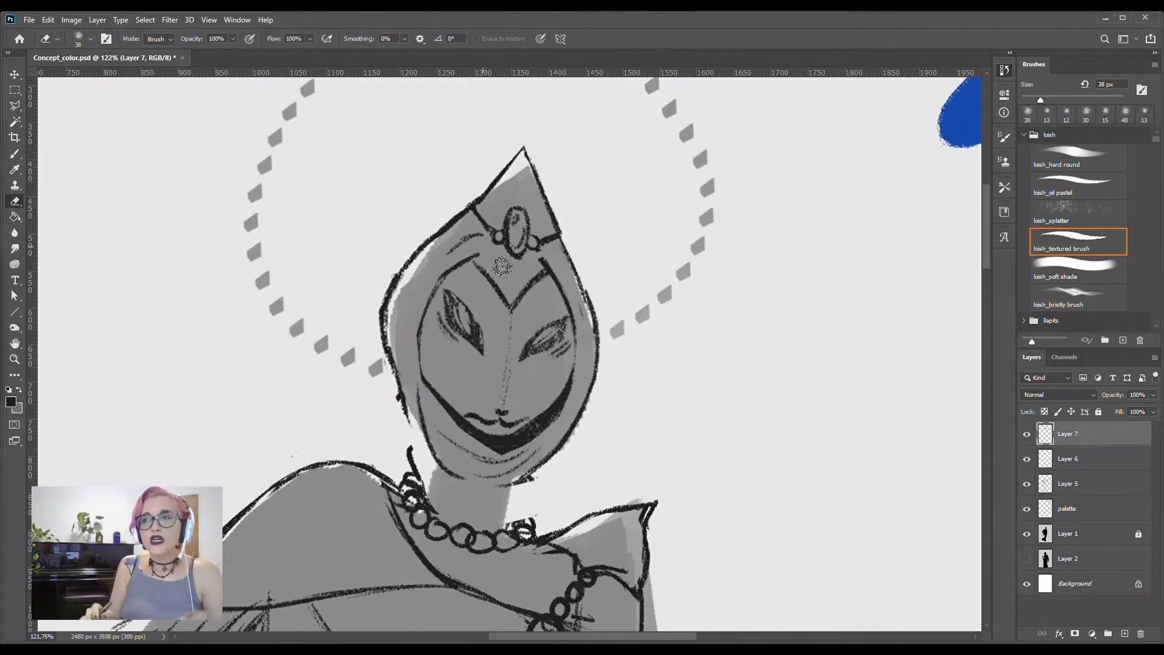
pyautogui.moveTo(406, 427); pyautogui.dragTo(406, 385)
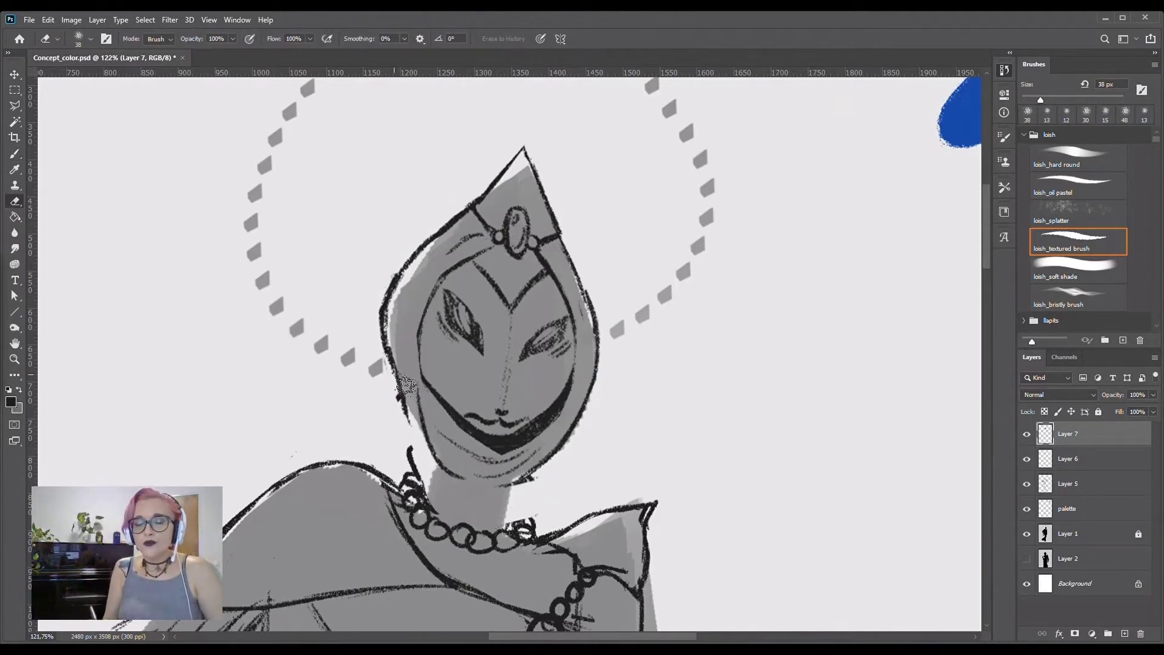
# - Delete the earlier head copy, extend the jaw to the neck and grey out the necklace
pyautogui.click(1073, 459)
pyautogui.press('Delete')
pyautogui.press('b')
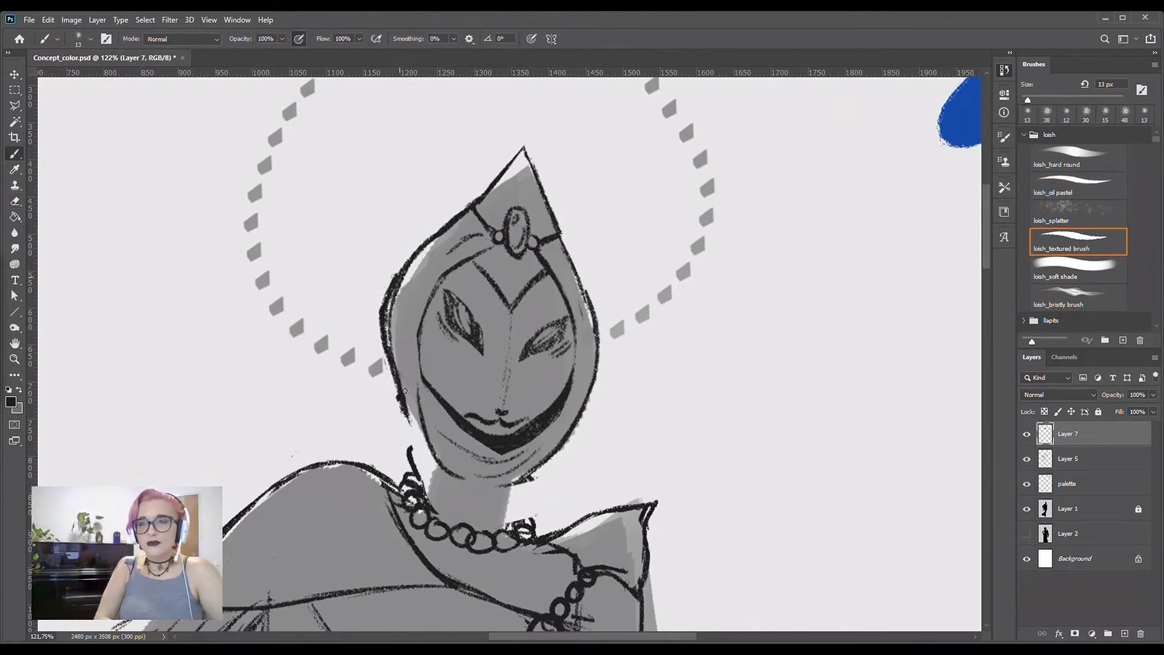
pyautogui.moveTo(404, 391); pyautogui.dragTo(445, 473)
pyautogui.hotkey('alt', '[')
pyautogui.moveTo(413, 436)
pyautogui.mouseDown()
pyautogui.moveTo(437, 522)
pyautogui.moveTo(429, 463)
pyautogui.moveTo(519, 488)
pyautogui.mouseUp()
# - Draw rings around the neck, redraw the collar lines and lighten the left shoulder
pyautogui.moveTo(418, 473)
pyautogui.mouseDown()
pyautogui.moveTo(515, 498)
pyautogui.moveTo(470, 515)
pyautogui.moveTo(417, 507)
pyautogui.moveTo(515, 522)
pyautogui.mouseUp()
pyautogui.moveTo(407, 497)
pyautogui.mouseDown()
pyautogui.moveTo(393, 485)
pyautogui.moveTo(461, 555)
pyautogui.moveTo(425, 476)
pyautogui.moveTo(454, 597)
pyautogui.moveTo(533, 543)
pyautogui.mouseUp()
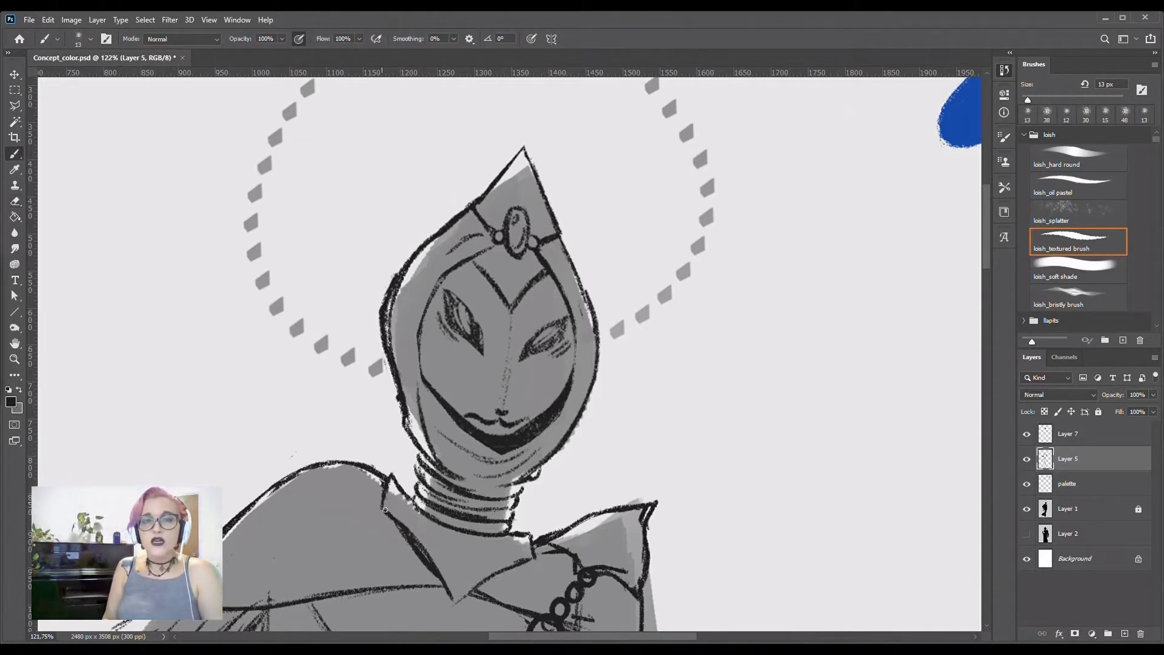
pyautogui.moveTo(452, 612); pyautogui.dragTo(531, 564)
pyautogui.moveTo(419, 469)
pyautogui.mouseDown()
pyautogui.moveTo(394, 506)
pyautogui.moveTo(404, 535)
pyautogui.mouseUp()
pyautogui.press('e')
pyautogui.moveTo(379, 494); pyautogui.dragTo(407, 537)
pyautogui.press('b')
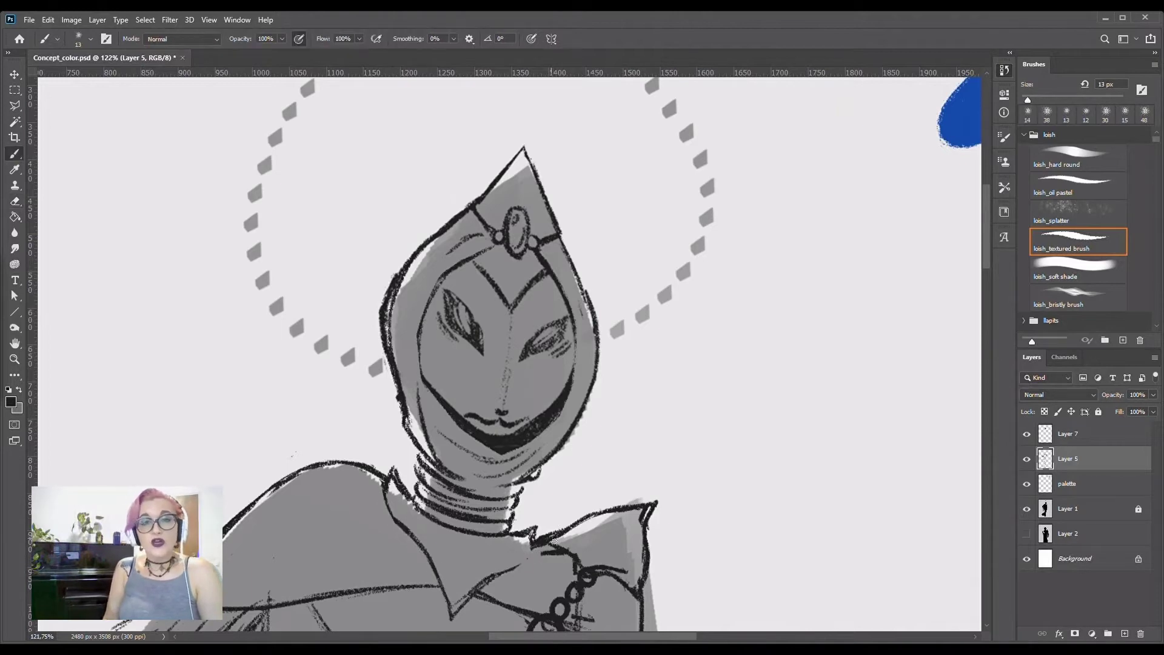
# - Lighten the left neckline and add more refined neck-ring strokes
pyautogui.press('e')
pyautogui.moveTo(388, 467)
pyautogui.mouseDown()
pyautogui.moveTo(412, 503)
pyautogui.moveTo(515, 533)
pyautogui.mouseUp()
pyautogui.press('b')
pyautogui.press('e')
pyautogui.moveTo(393, 477); pyautogui.dragTo(408, 488)
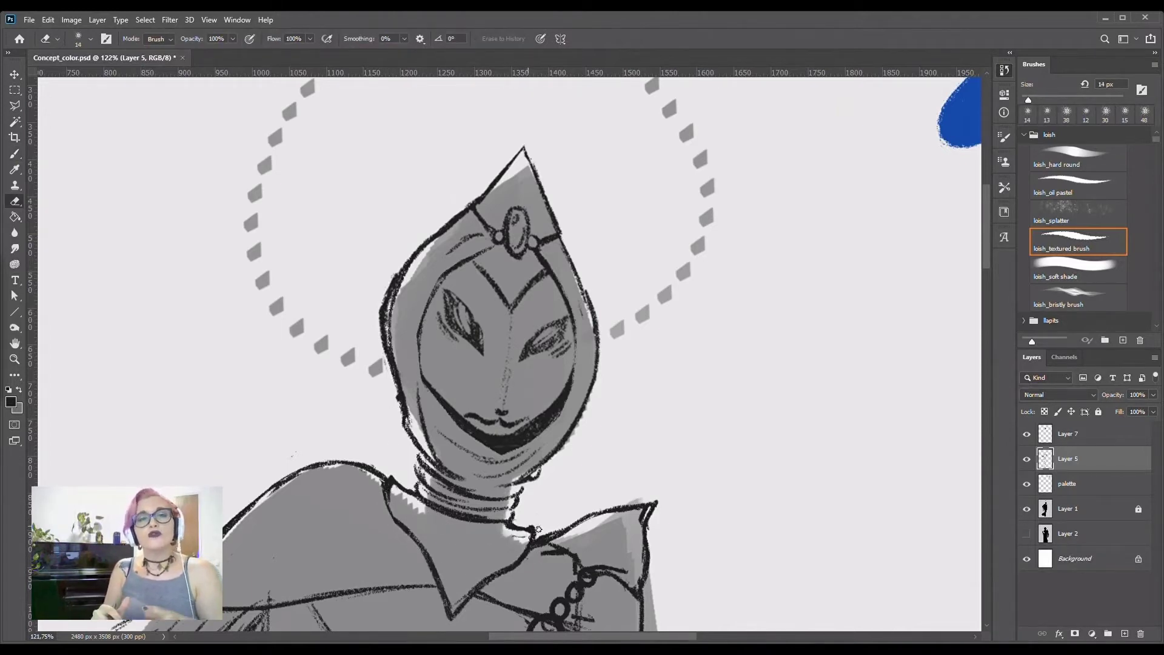
pyautogui.press('b')
pyautogui.moveTo(527, 525)
pyautogui.mouseDown()
pyautogui.moveTo(540, 533)
pyautogui.moveTo(525, 522)
pyautogui.mouseUp()
pyautogui.moveTo(518, 482)
pyautogui.mouseDown()
pyautogui.moveTo(425, 464)
pyautogui.moveTo(485, 516)
pyautogui.mouseUp()
# - Delete the old sketch layer and lighten the neck-ring strokes
pyautogui.press('e')
pyautogui.press('Delete')
pyautogui.moveTo(415, 466); pyautogui.dragTo(421, 479)
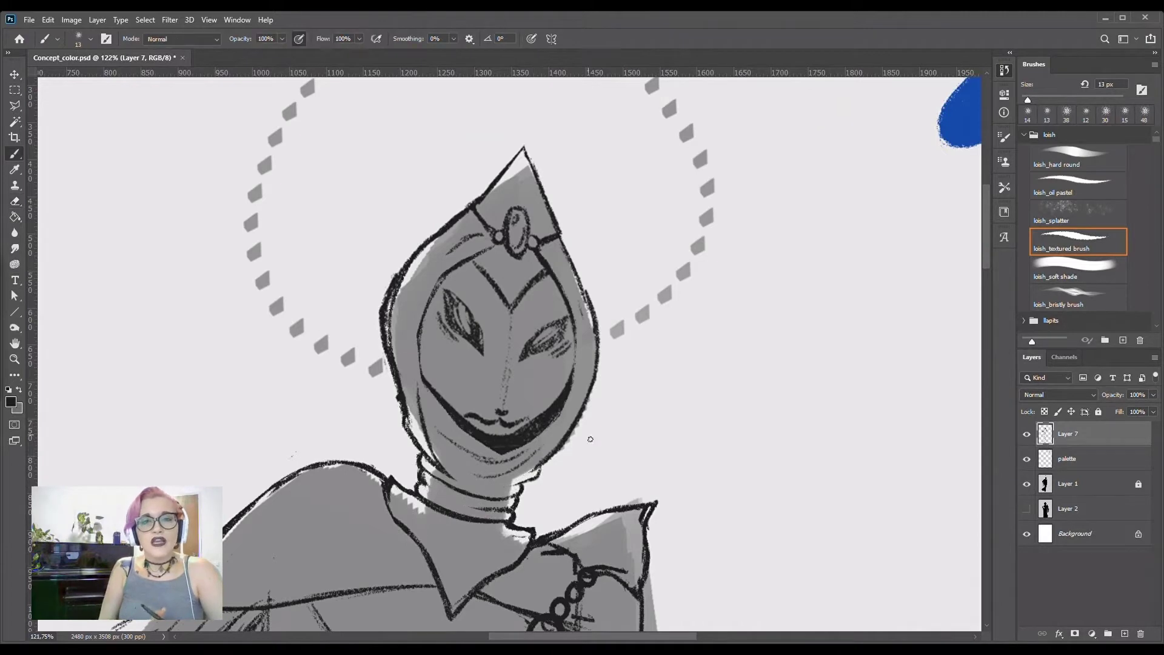
pyautogui.press('b')
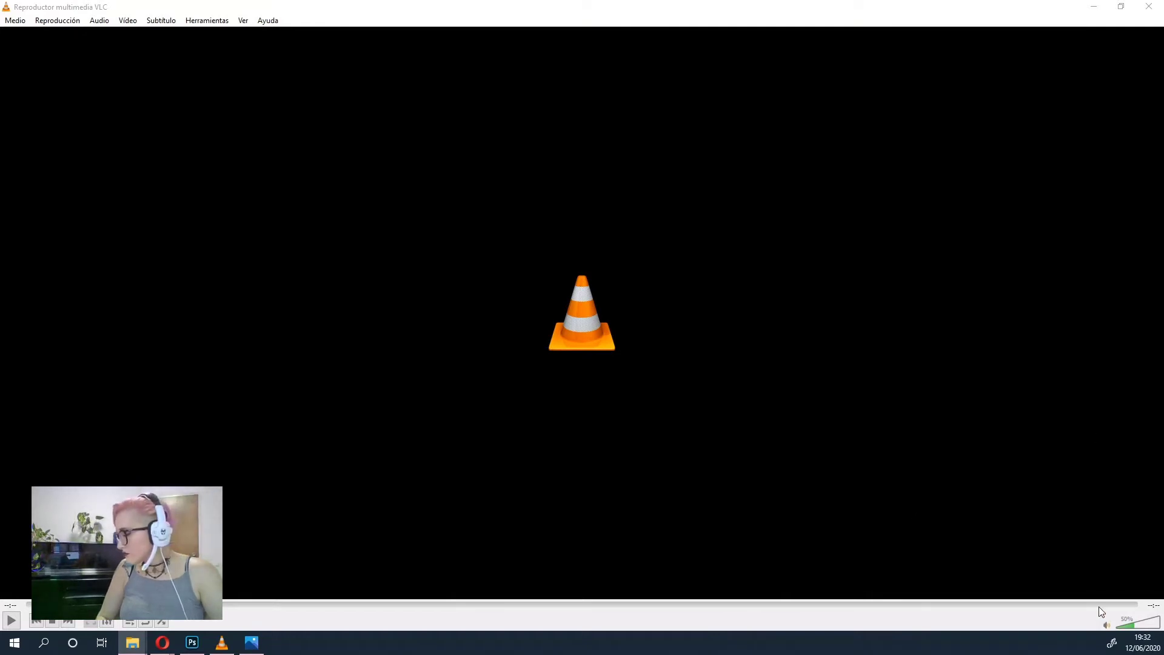
# - Play 2_line.mp4 full screen and jump to near its end at 04:51
pyautogui.click(11, 620)
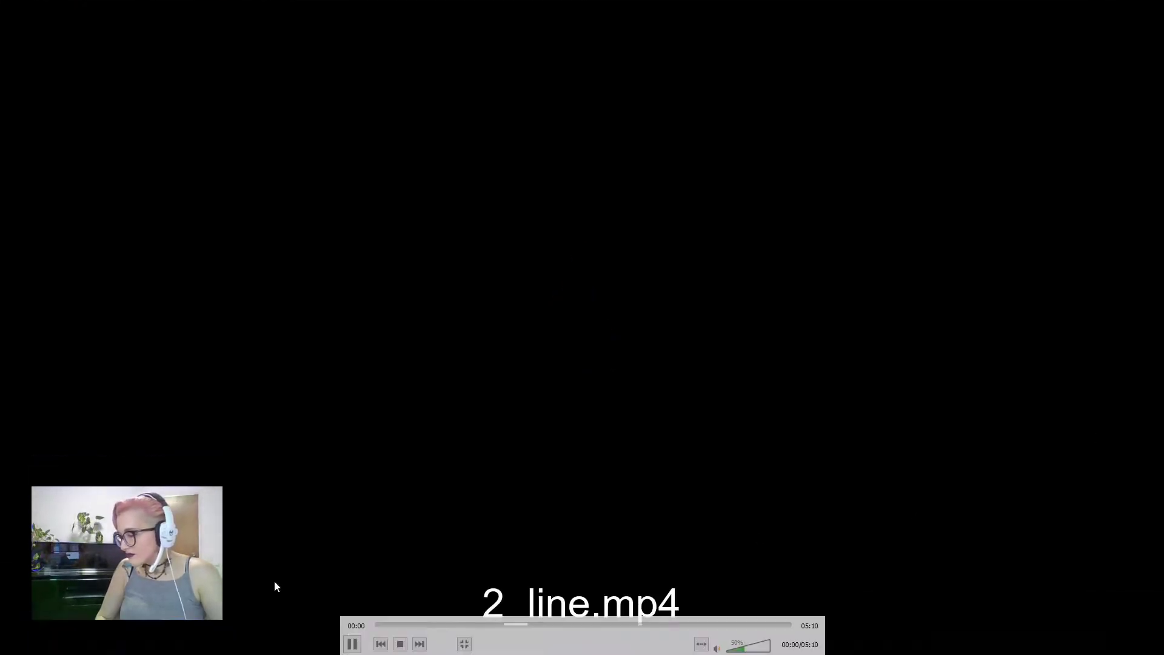
pyautogui.click(766, 624)
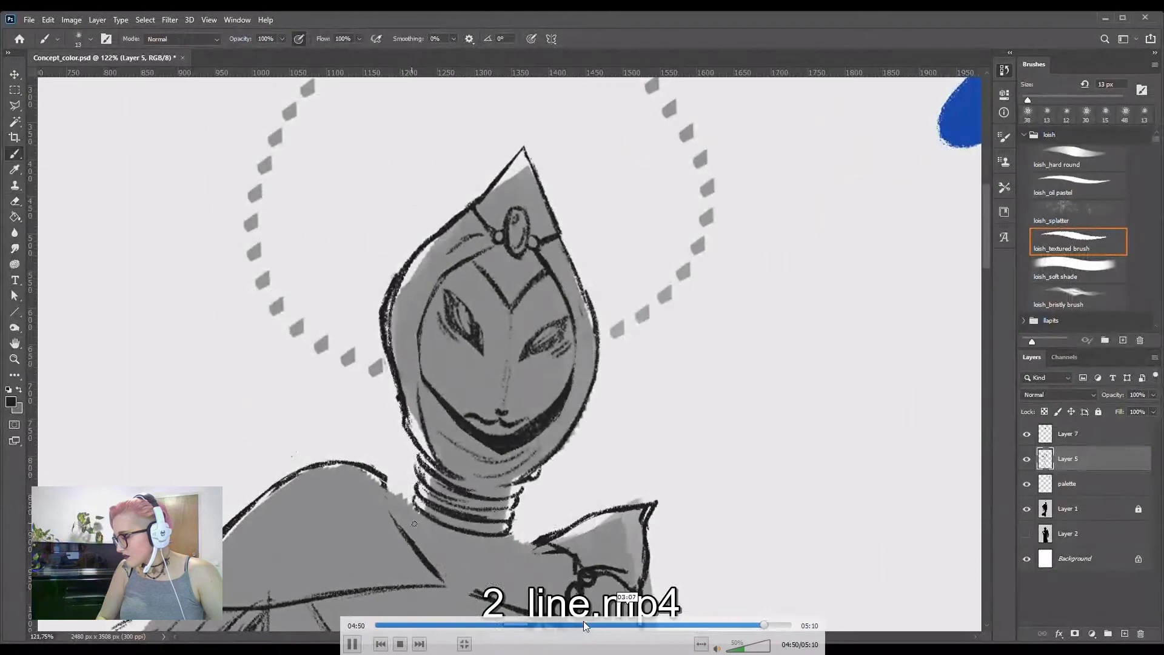
# - Skip 2_line.mp4 to 05:00 and 05:04 so it ends and 3_concept.mp4 loads
pyautogui.click(353, 645)
pyautogui.click(783, 626)
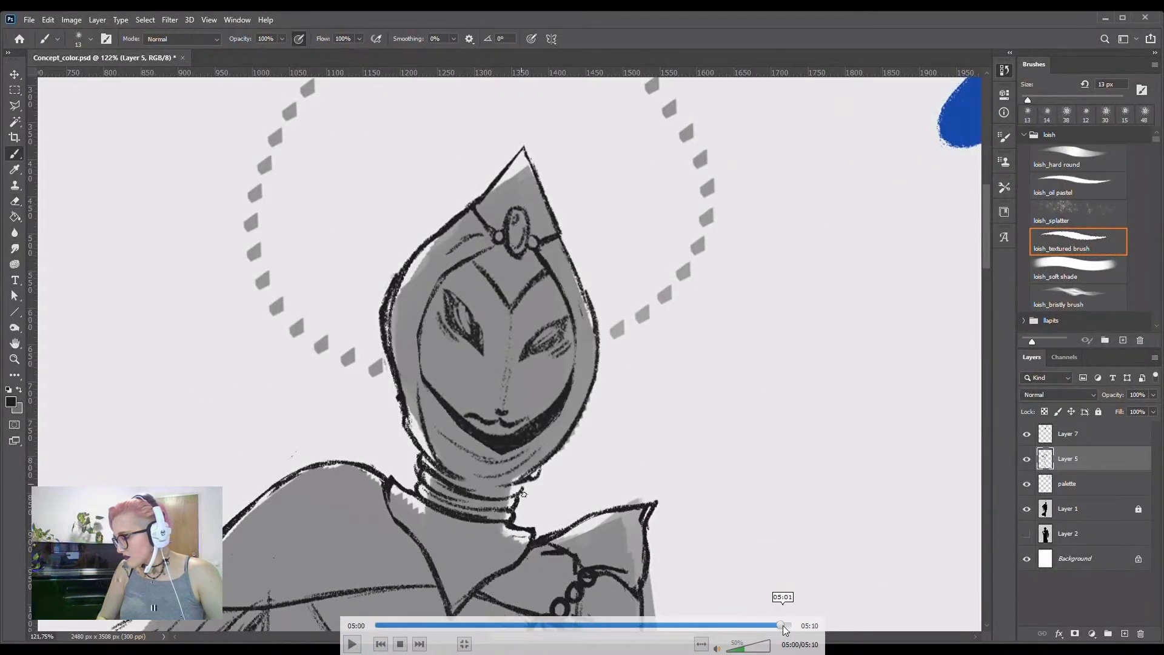
pyautogui.click(786, 625)
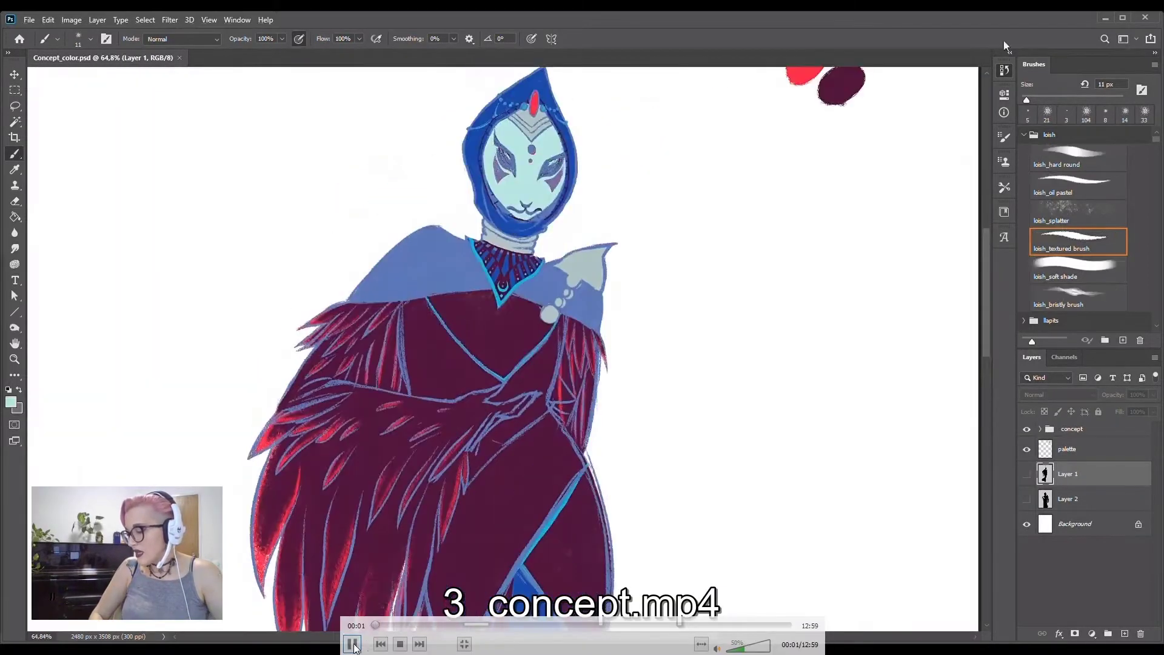
# - Stop the 3_concept.mp4 playback from the VLC controller
pyautogui.click(352, 644)
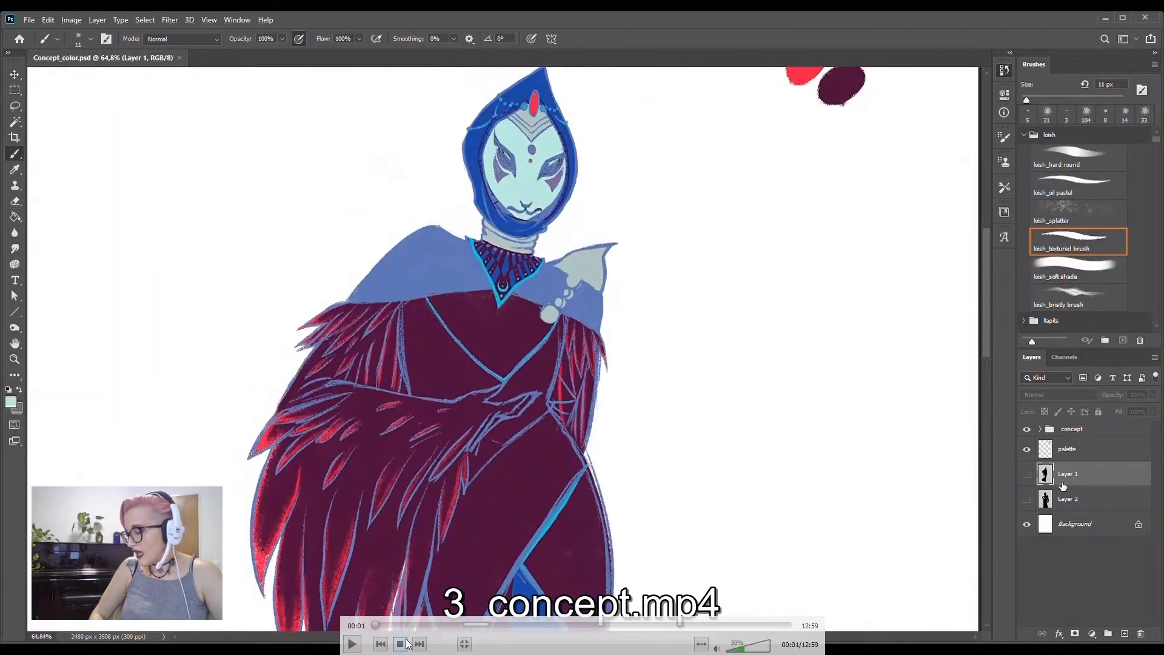
pyautogui.click(358, 625)
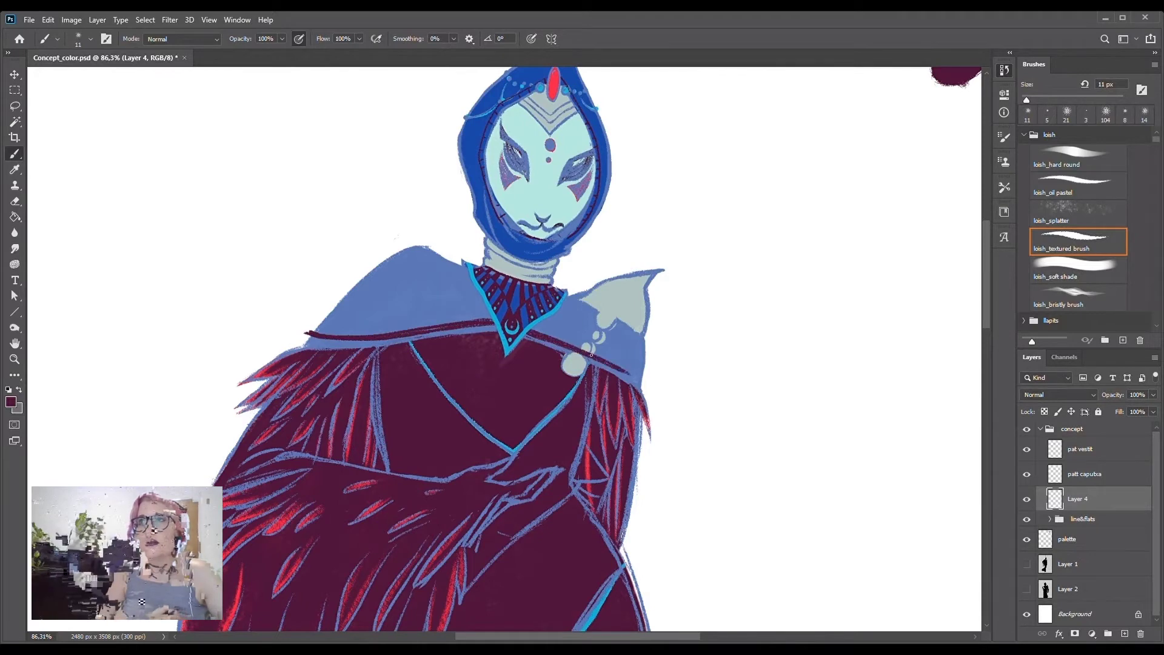
# - Dab dark maroon marks along the cape edge and thicken the hem's maroon border
pyautogui.click(448, 318)
pyautogui.click(427, 321)
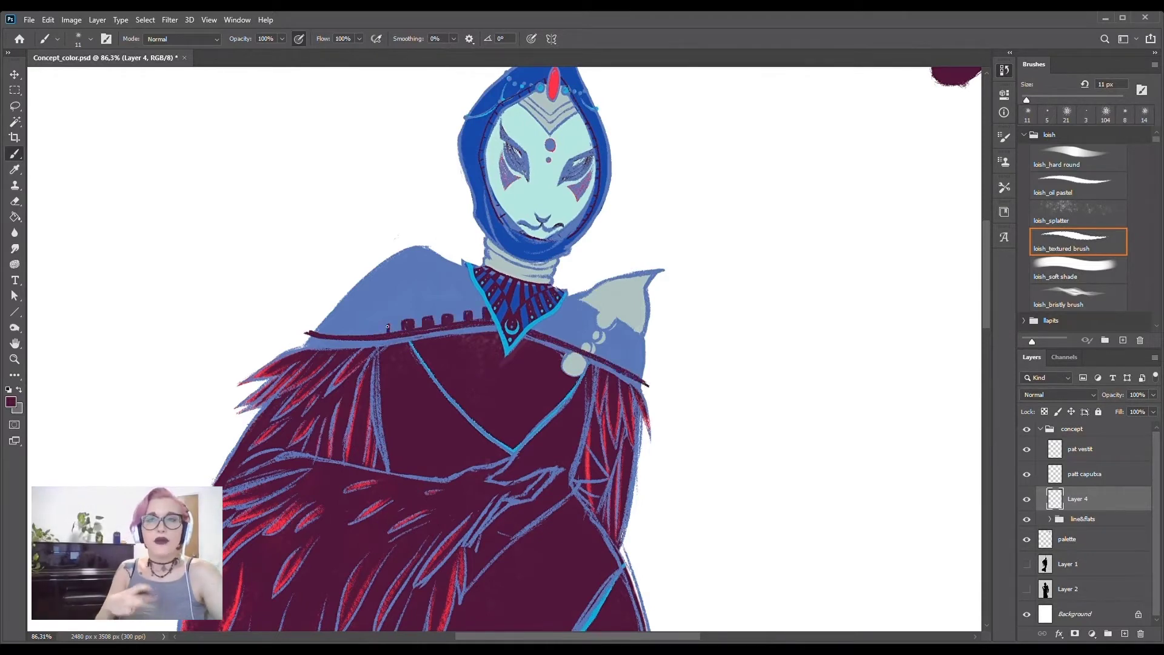
pyautogui.moveTo(335, 337); pyautogui.dragTo(313, 334)
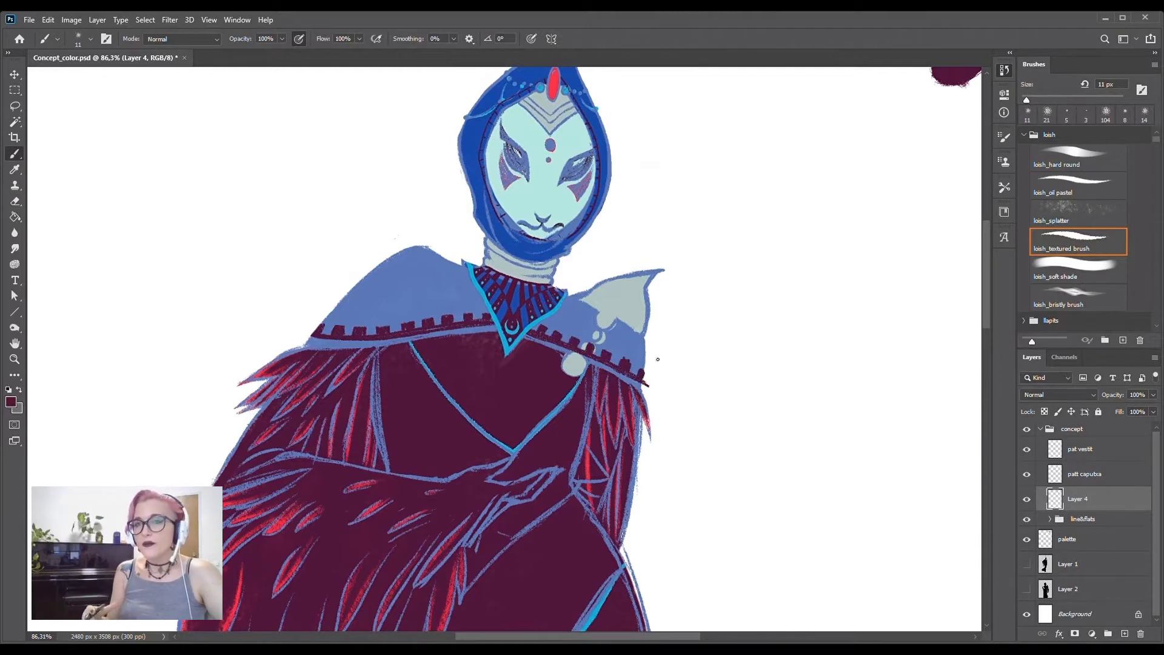
pyautogui.press('e')
pyautogui.scroll(1, 631, 334)
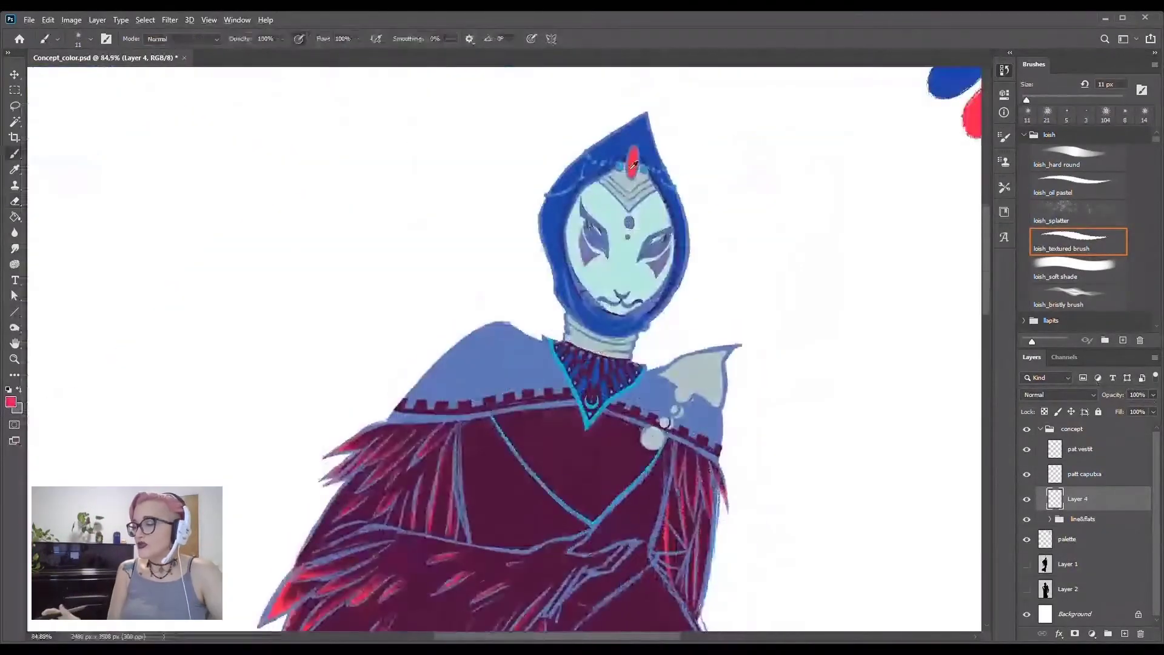
# - Paint red accents on the hem battlements and sample a colour from the drawing
pyautogui.moveTo(271, 381)
pyautogui.mouseDown()
pyautogui.moveTo(269, 412)
pyautogui.moveTo(336, 384)
pyautogui.mouseUp()
pyautogui.moveTo(328, 383); pyautogui.dragTo(326, 412)
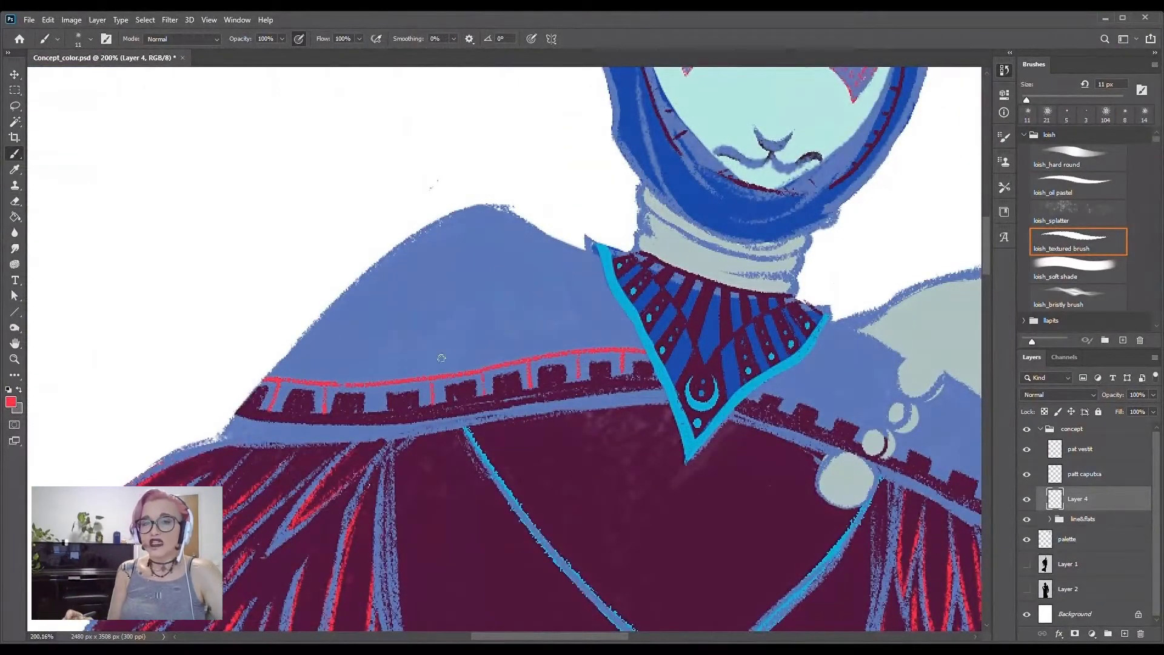
pyautogui.hscroll(5, 586, 496)
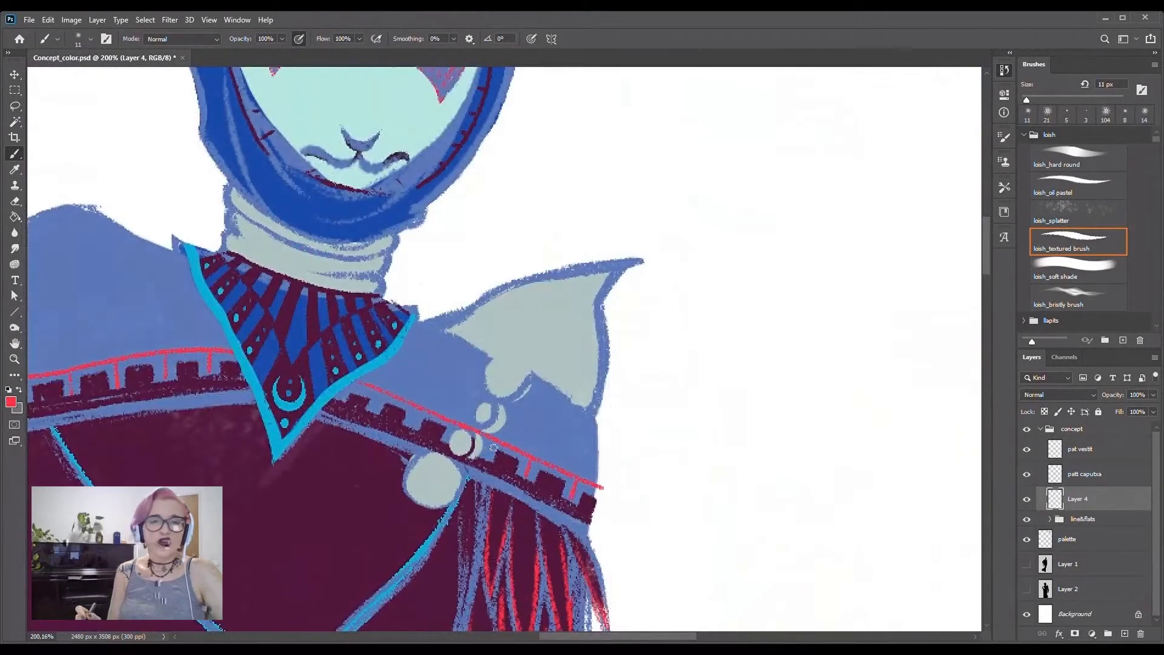
pyautogui.press('e')
pyautogui.scroll(-3, 573, 461)
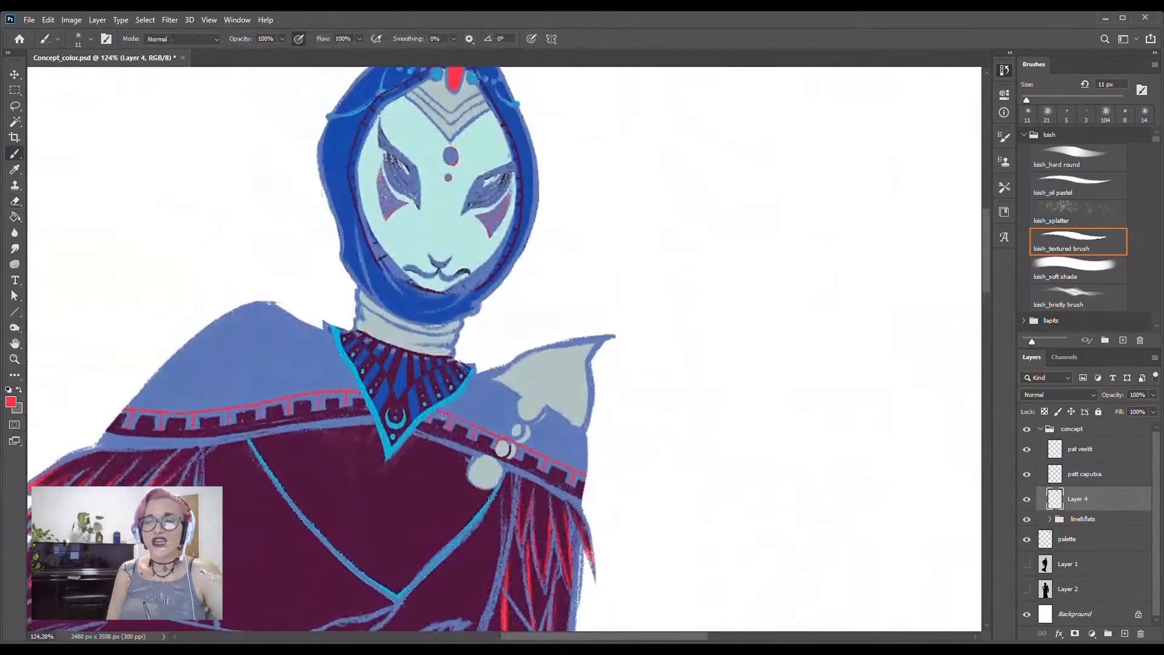
pyautogui.press('i')
# - Add darker blue shading strokes across both shoulders
pyautogui.press('b')
pyautogui.moveTo(352, 365); pyautogui.dragTo(153, 375)
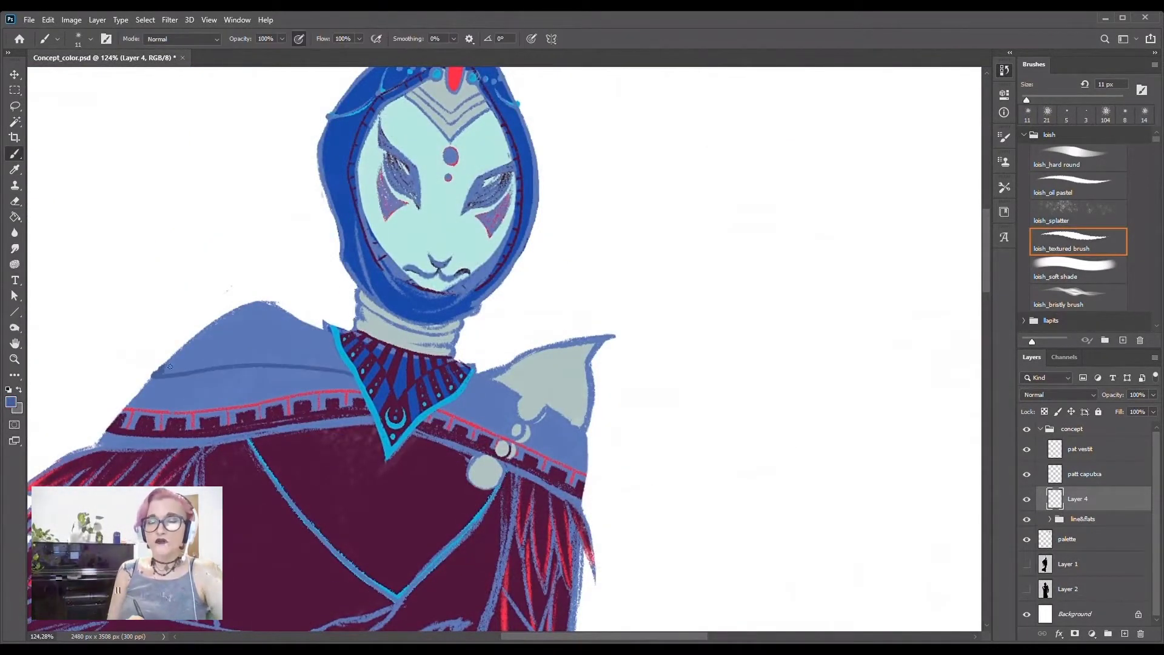
pyautogui.moveTo(278, 359); pyautogui.dragTo(163, 357)
pyautogui.moveTo(467, 407); pyautogui.dragTo(595, 461)
pyautogui.press('e')
pyautogui.press('b')
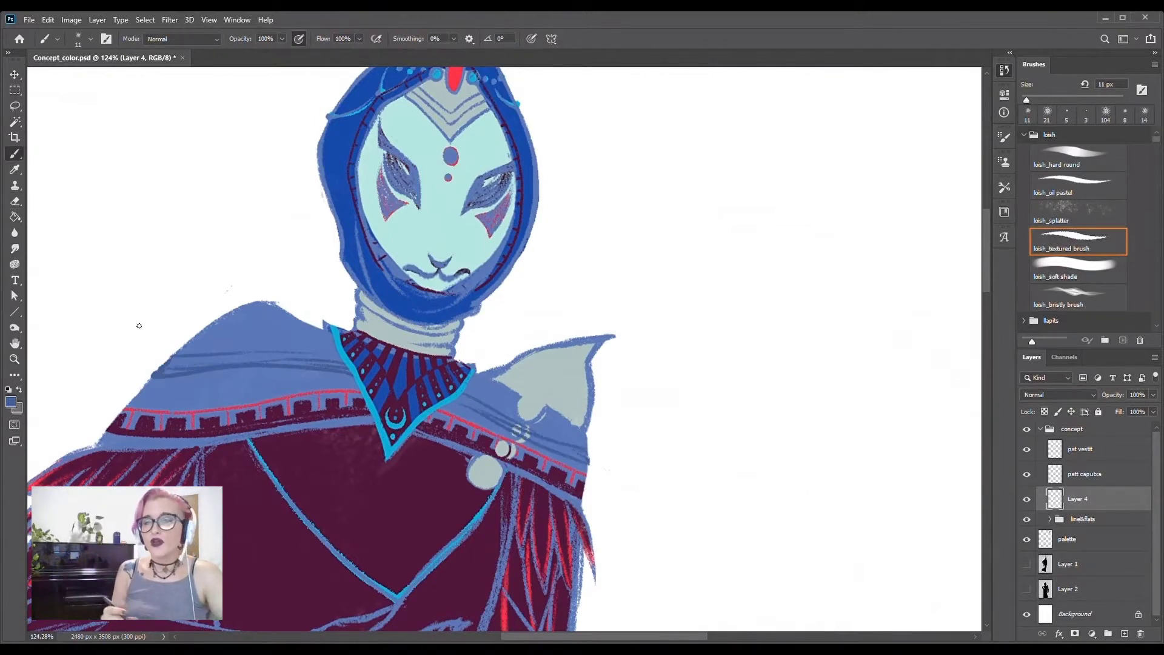
# - Lay another dark blue stroke over the left shoulder and darken the collar's left edge
pyautogui.moveTo(146, 381); pyautogui.dragTo(303, 365)
pyautogui.moveTo(331, 329); pyautogui.dragTo(353, 377)
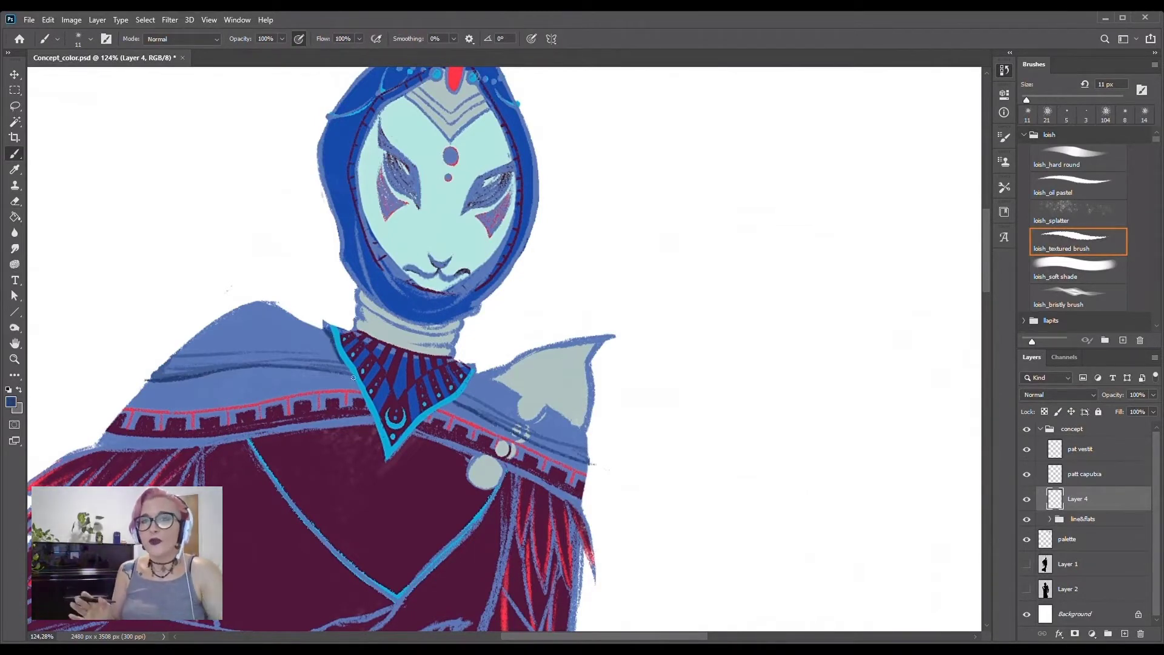
pyautogui.scroll(5, 341, 333)
pyautogui.press('e')
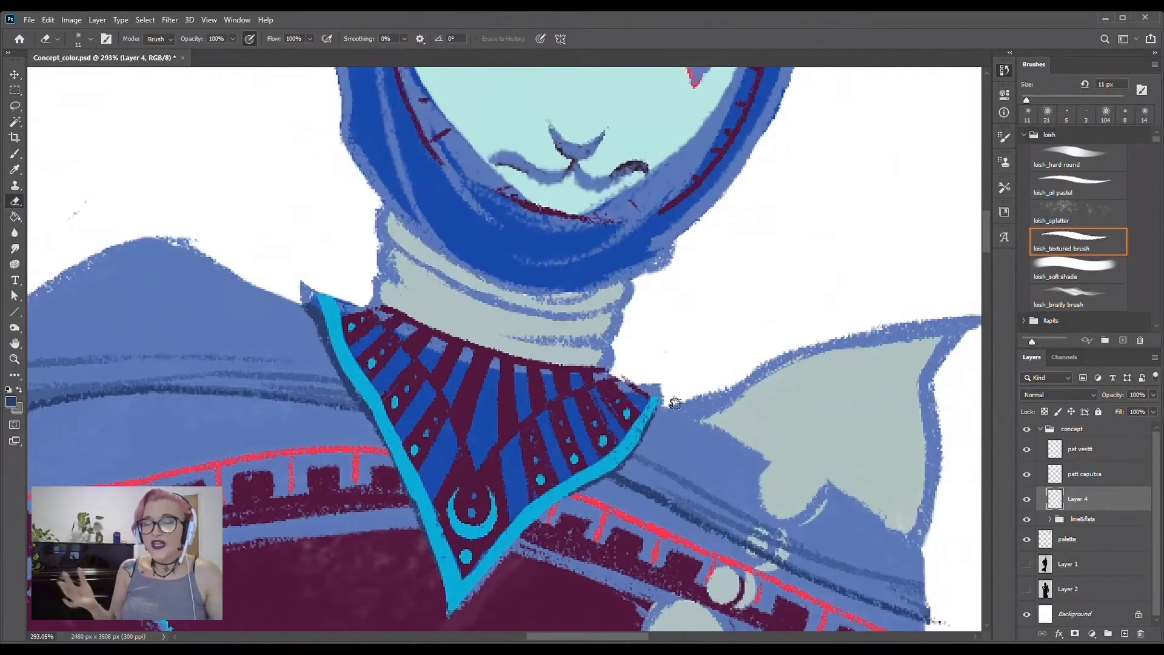
pyautogui.scroll(-4, 793, 355)
pyautogui.press('b')
pyautogui.scroll(-5, 900, 453)
# - With maroon from the palette, stipple dark texture above the red band
pyautogui.keyDown('alt'); pyautogui.click(919, 280); pyautogui.keyUp('alt')
pyautogui.scroll(5, 698, 333)
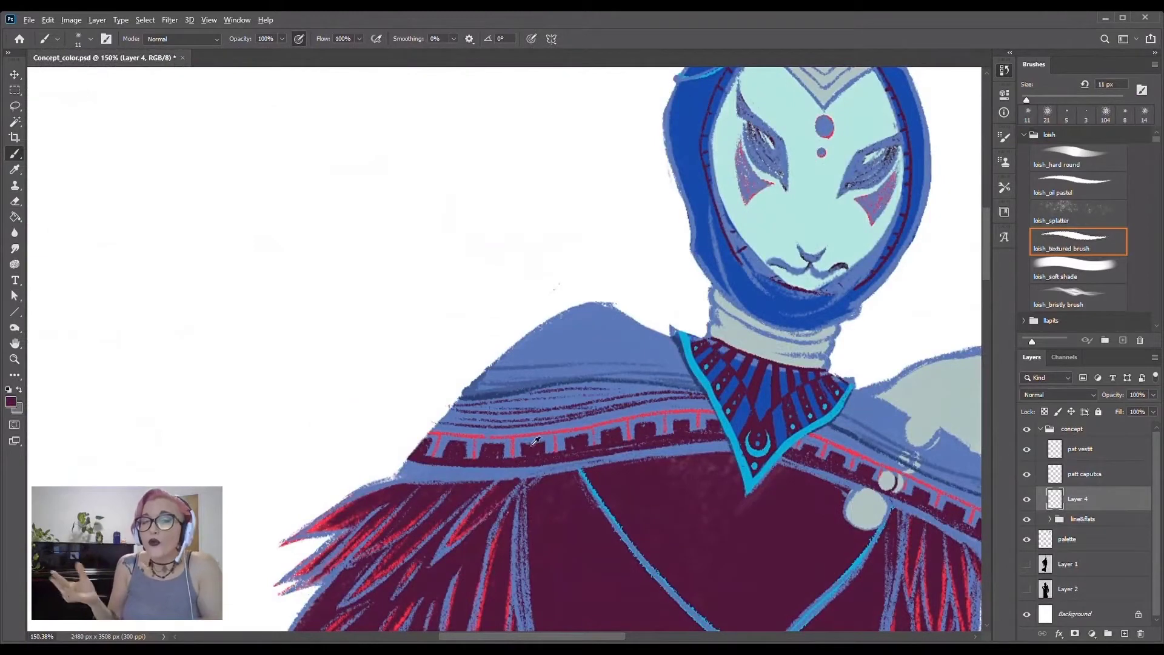
pyautogui.scroll(3, 716, 407)
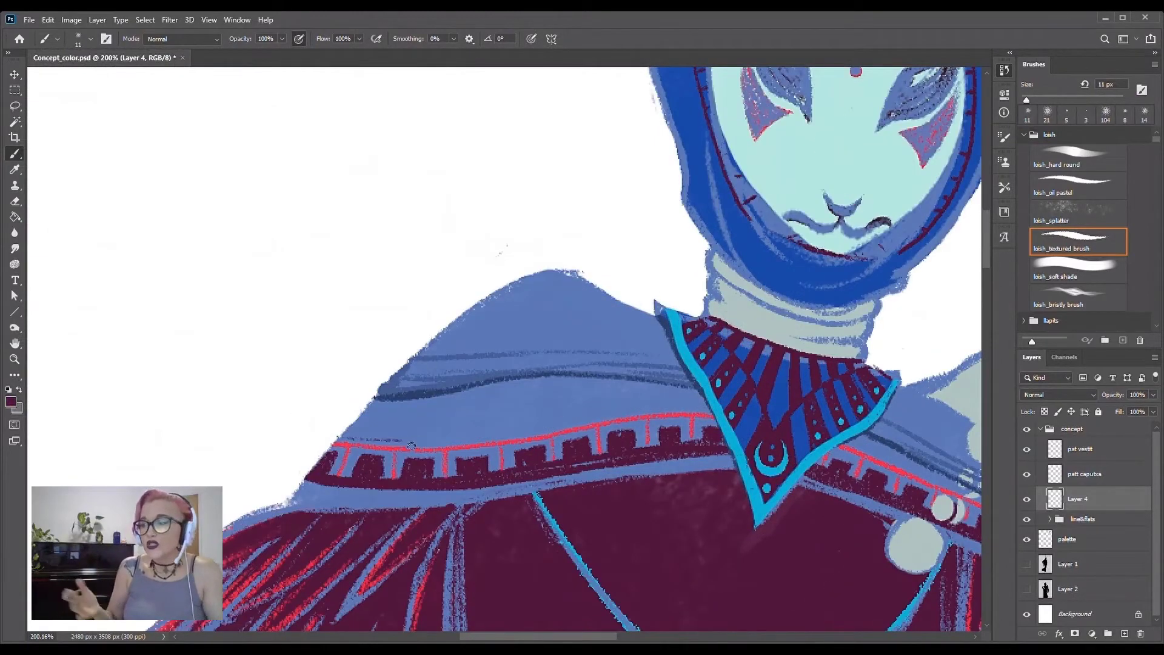
pyautogui.moveTo(624, 412)
pyautogui.mouseDown()
pyautogui.moveTo(456, 426)
pyautogui.moveTo(697, 400)
pyautogui.moveTo(370, 409)
pyautogui.mouseUp()
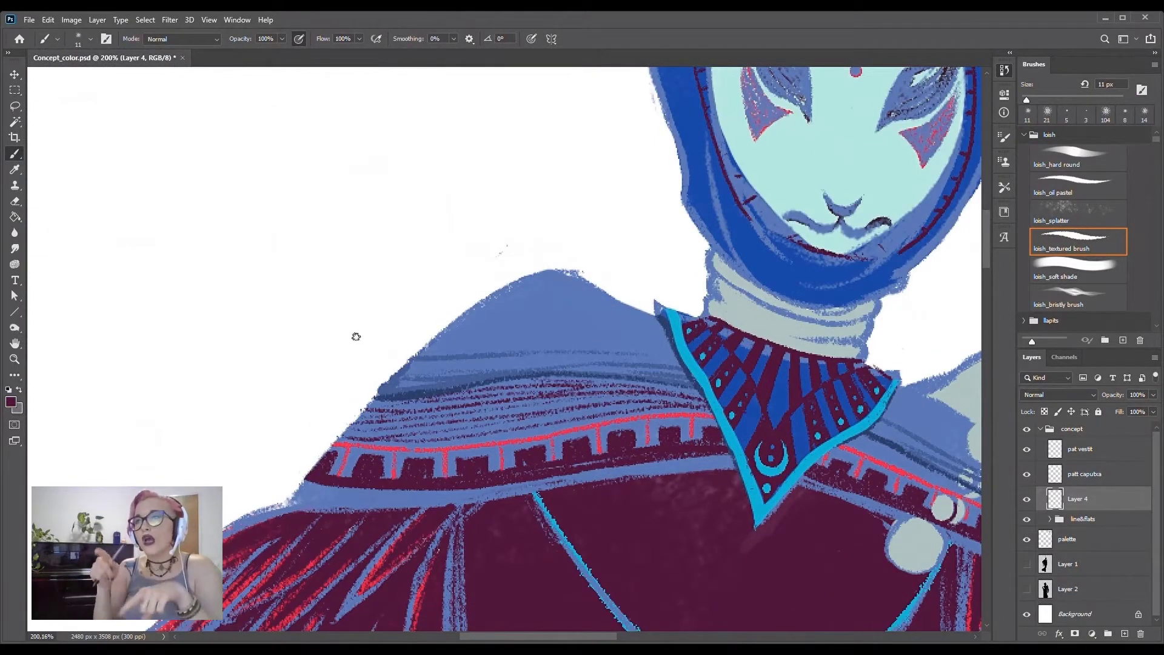
pyautogui.moveTo(569, 640); pyautogui.dragTo(635, 639)
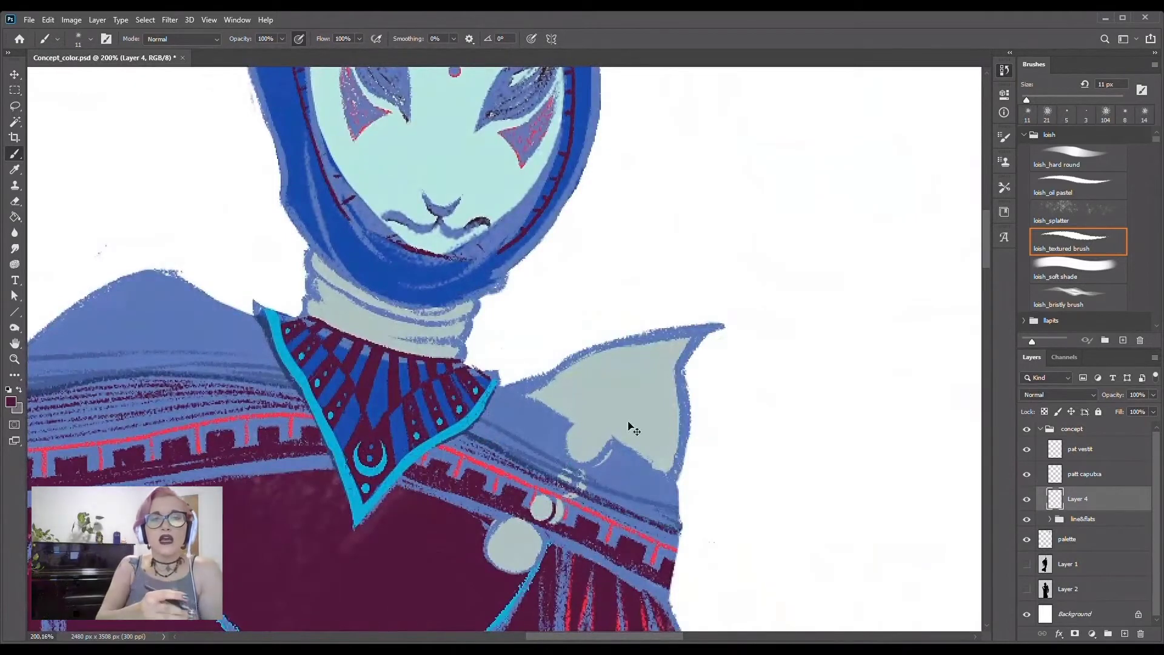
# - Add a new empty Layer 5 for further painting
pyautogui.hotkey('ctrl', 'shift', 'alt', 'n')
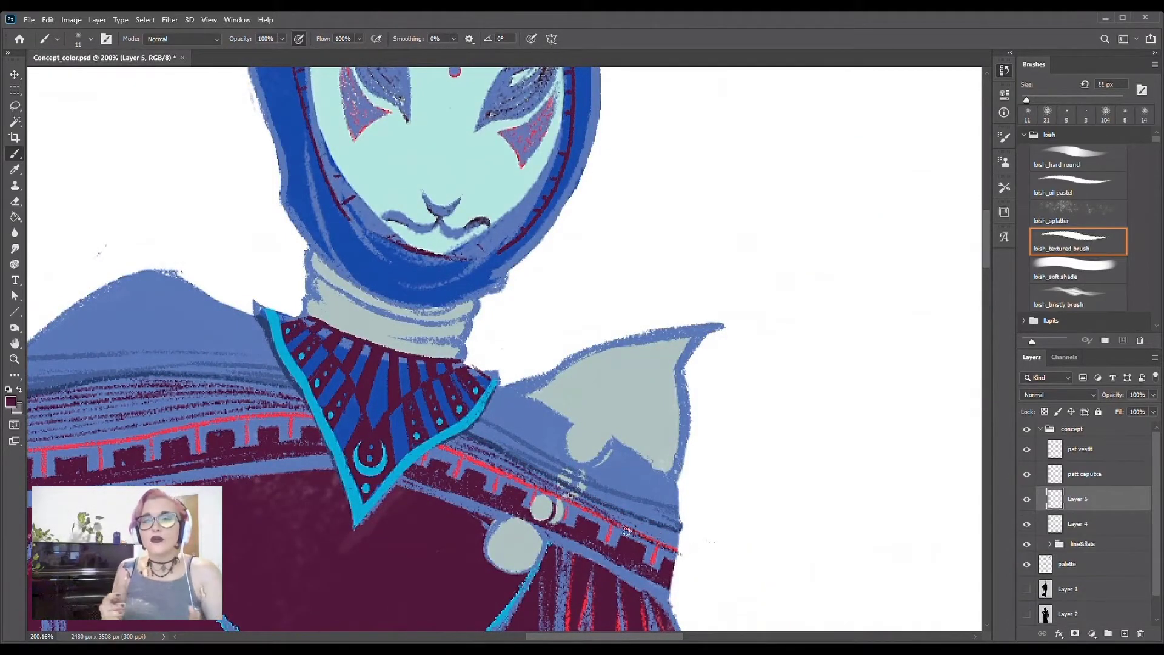
pyautogui.press('e')
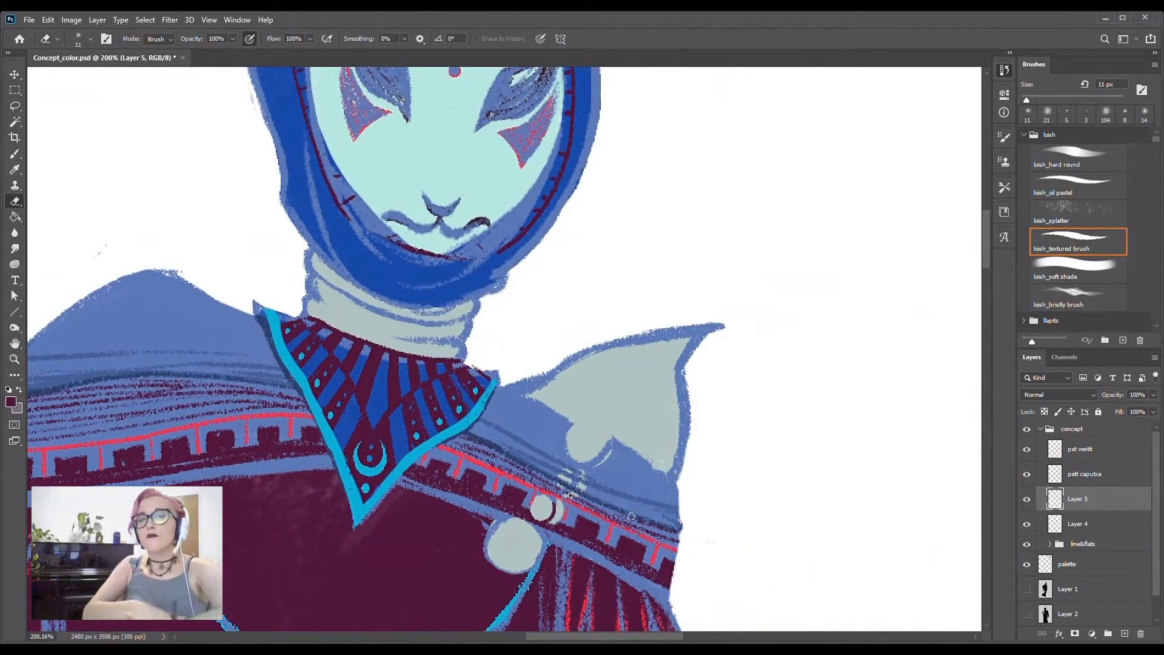
pyautogui.scroll(-5, 632, 516)
# - Enlarge the brush and paint dark and lighter diagonal fold strokes across the robe
pyautogui.press('b')
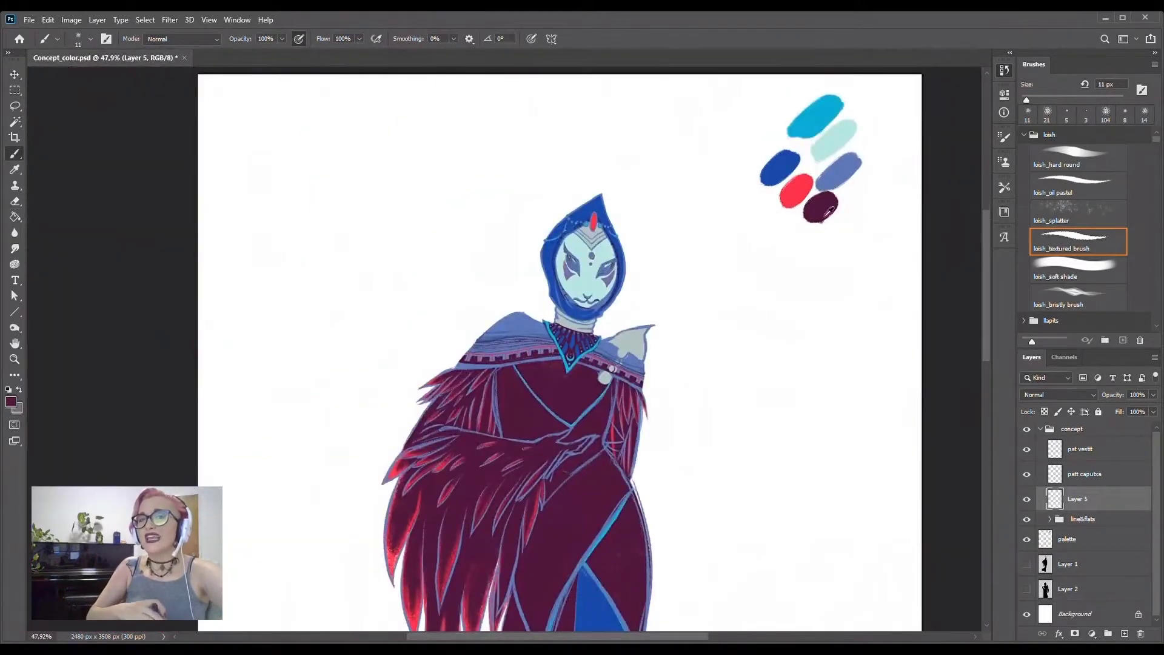
pyautogui.scroll(3, 707, 429)
pyautogui.press(']')
pyautogui.press(']')
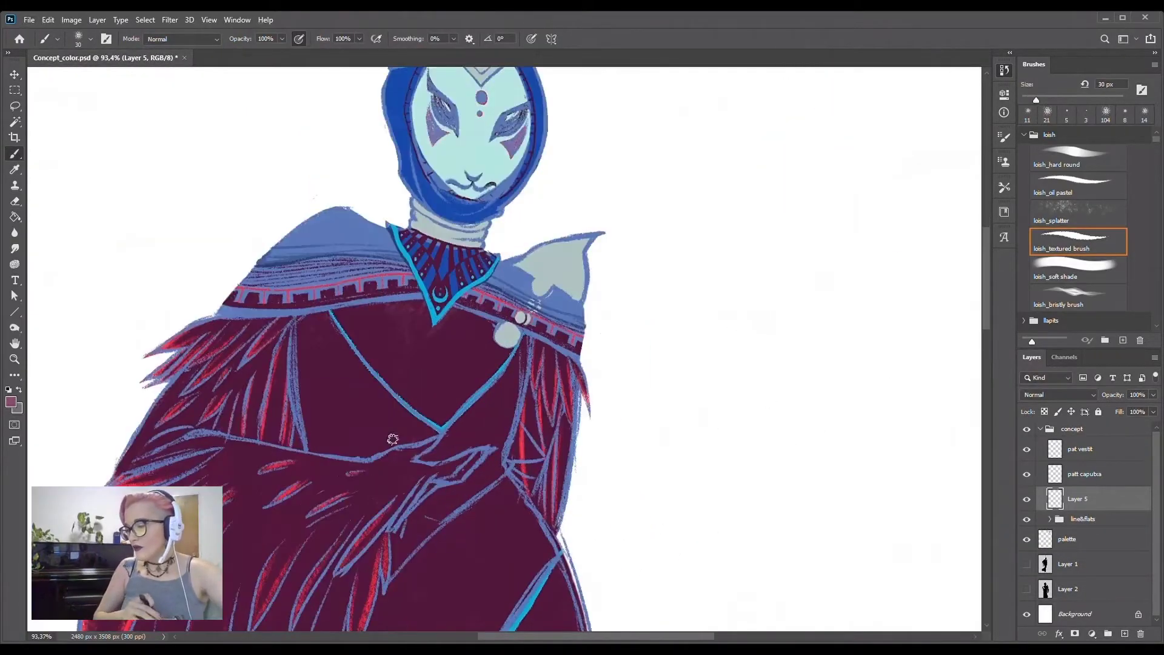
pyautogui.scroll(-5, 393, 439)
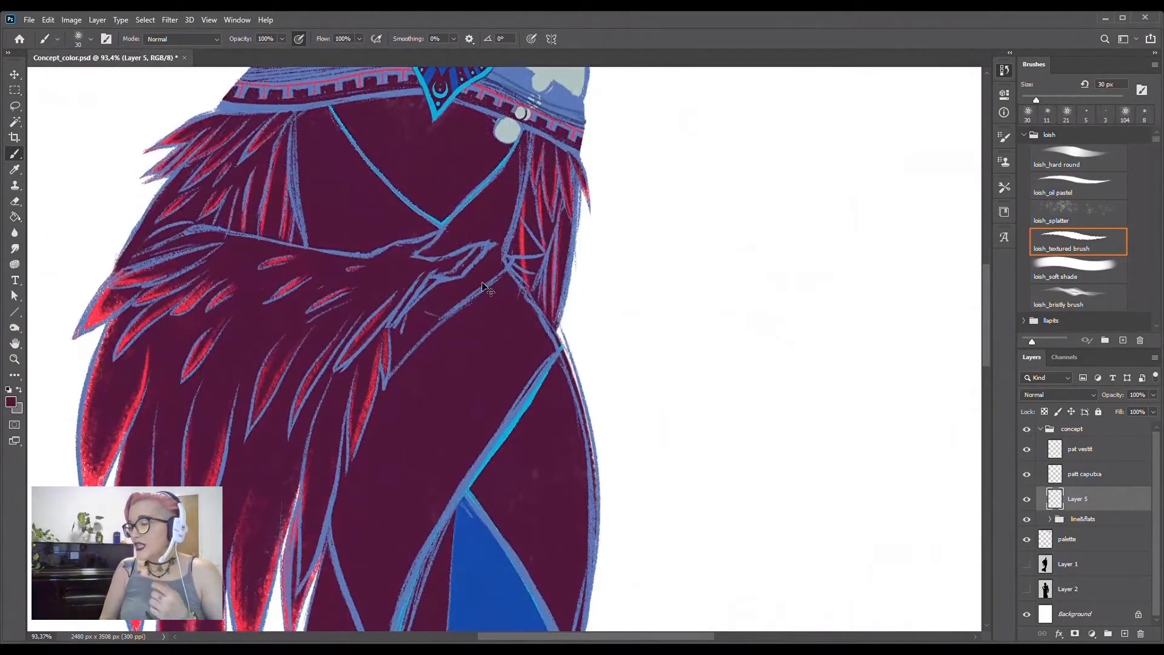
pyautogui.moveTo(490, 243); pyautogui.dragTo(347, 371)
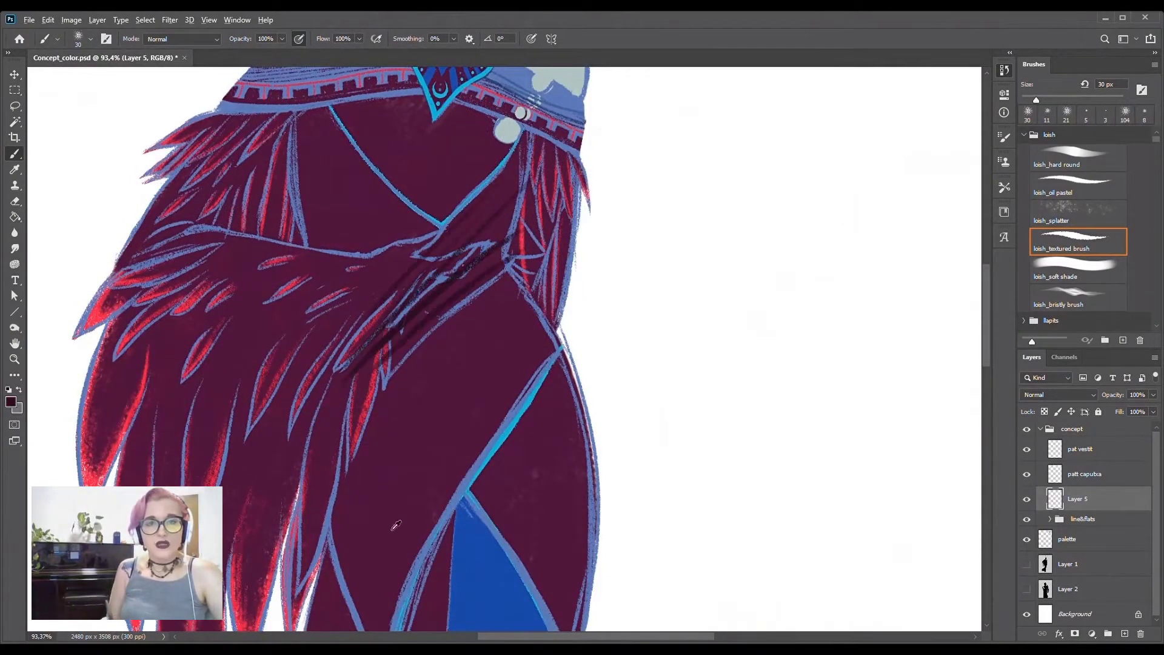
pyautogui.scroll(-2, 395, 525)
pyautogui.moveTo(330, 543); pyautogui.dragTo(440, 405)
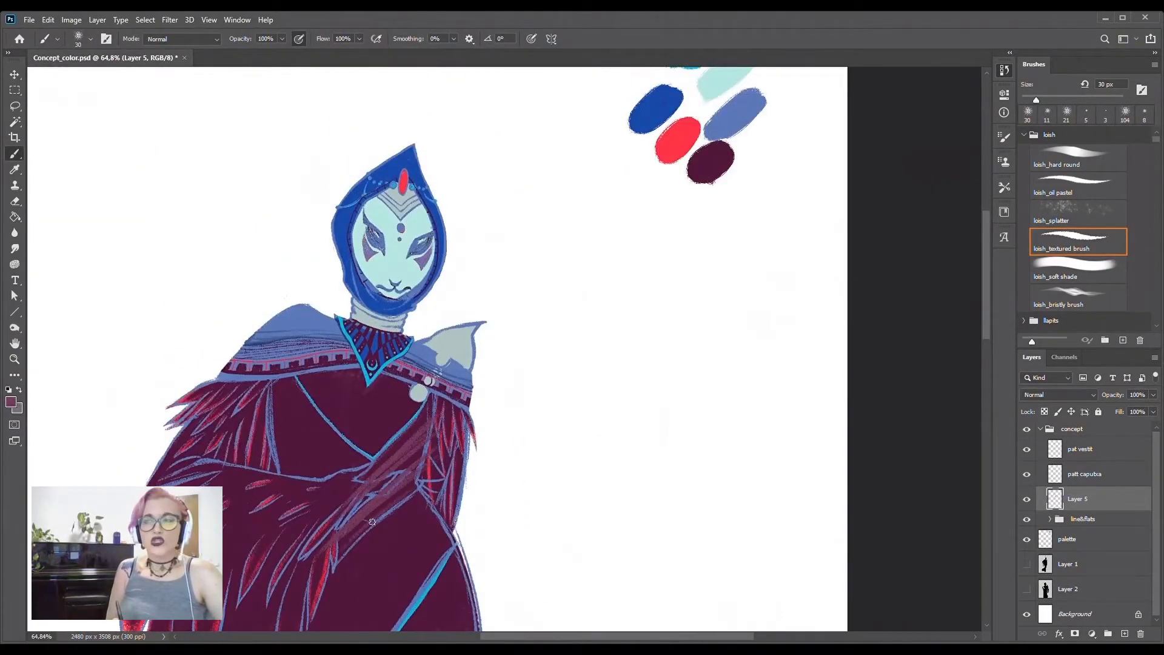
# - Erase back the excess light pink shading strokes on the robe
pyautogui.press('e')
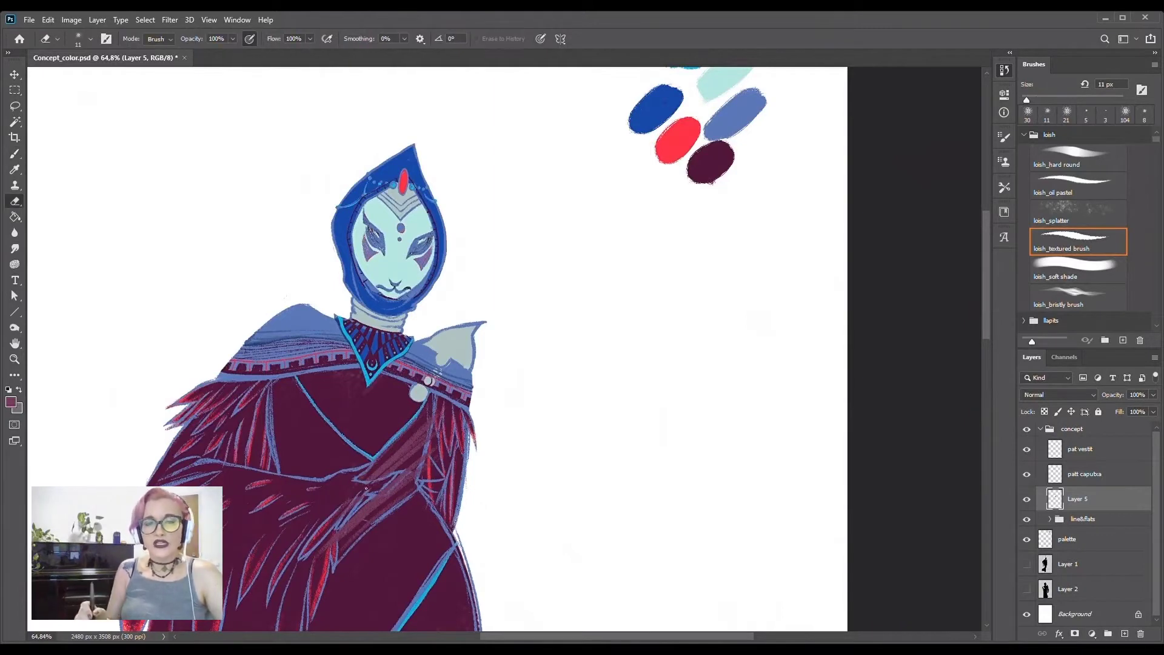
pyautogui.scroll(3, 366, 487)
pyautogui.scroll(2, 280, 382)
pyautogui.moveTo(362, 365); pyautogui.dragTo(306, 394)
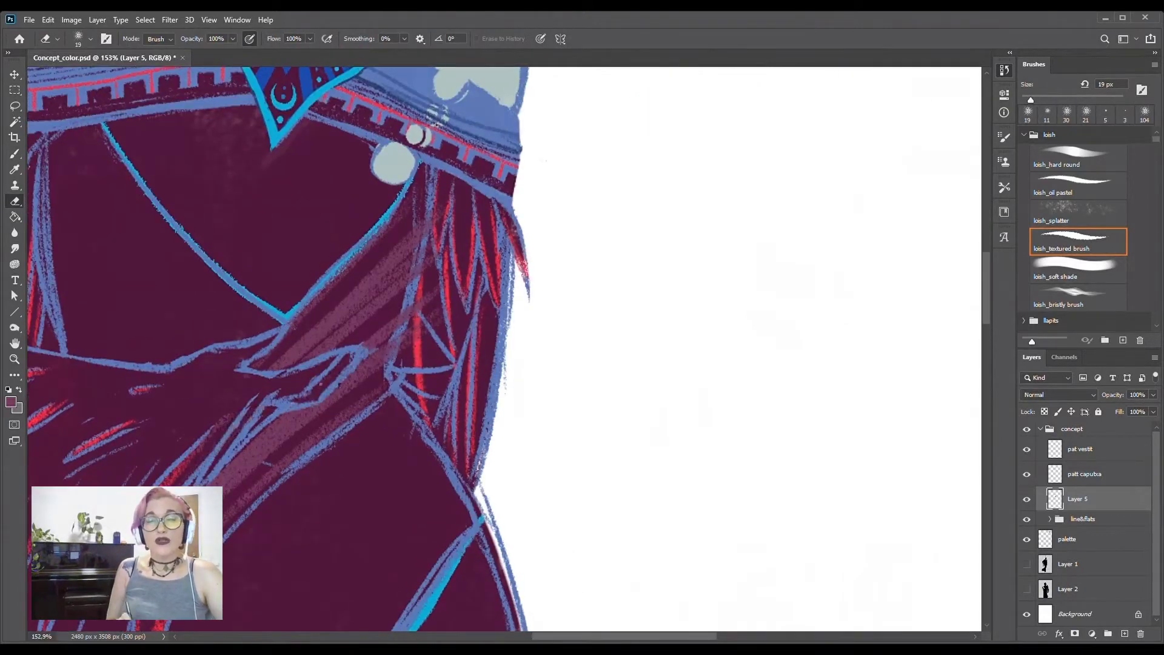
pyautogui.moveTo(437, 311); pyautogui.dragTo(437, 258)
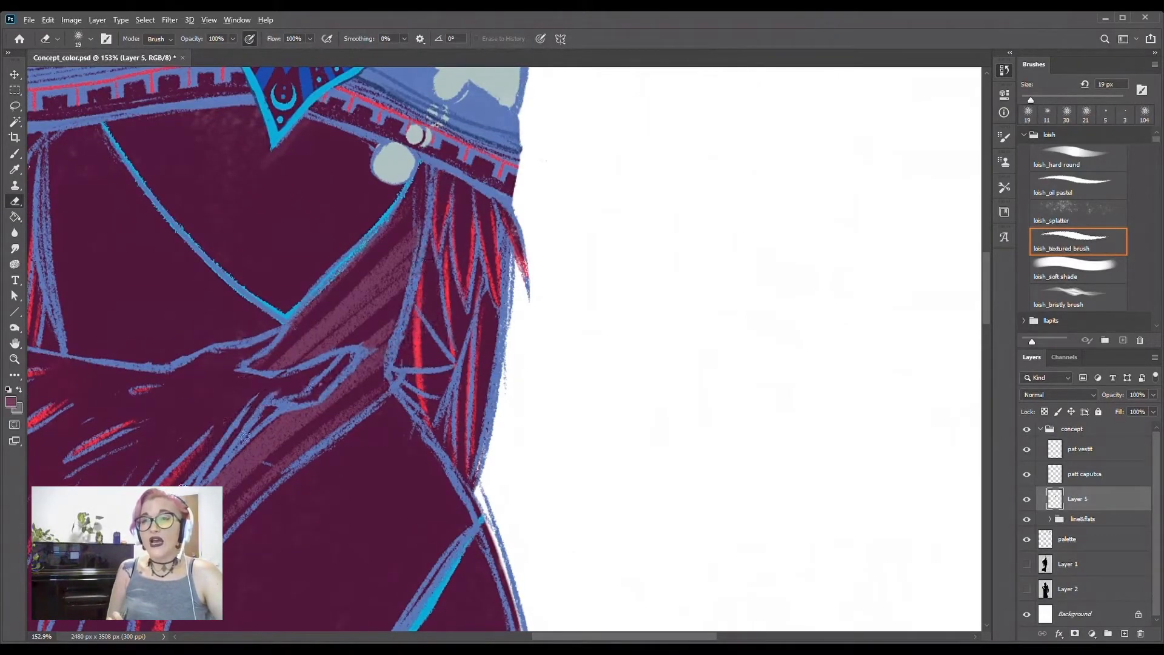
pyautogui.scroll(-4, 244, 436)
pyautogui.press('b')
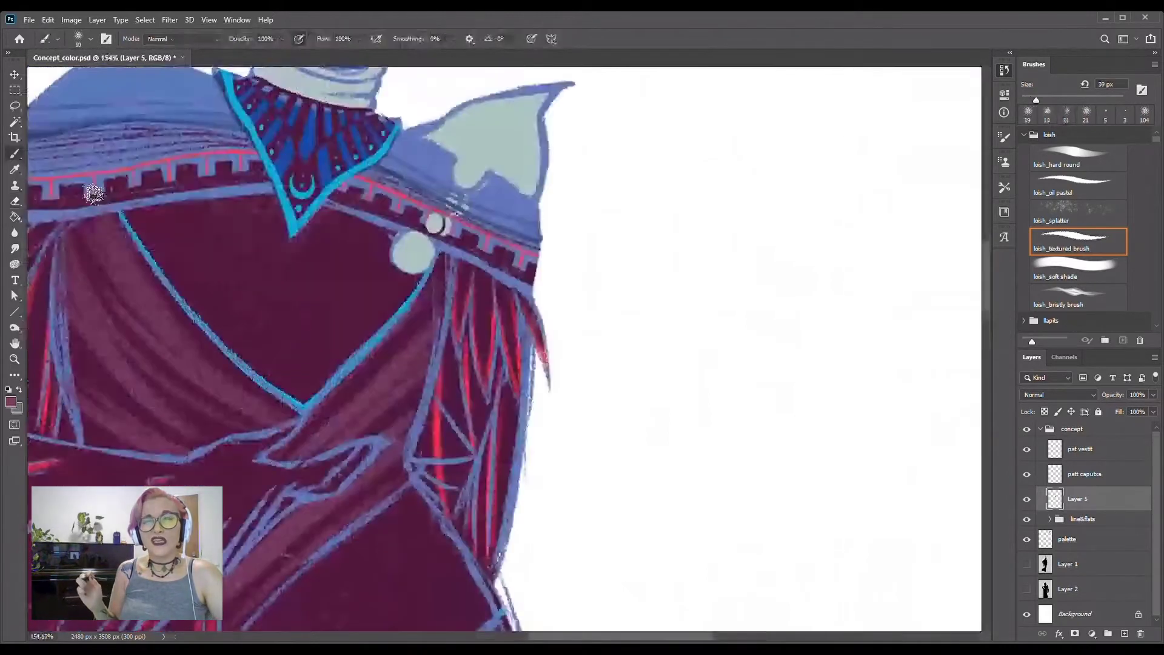
pyautogui.scroll(4, 94, 193)
pyautogui.press('e')
pyautogui.scroll(-1, 225, 470)
pyautogui.scroll(-3, 224, 470)
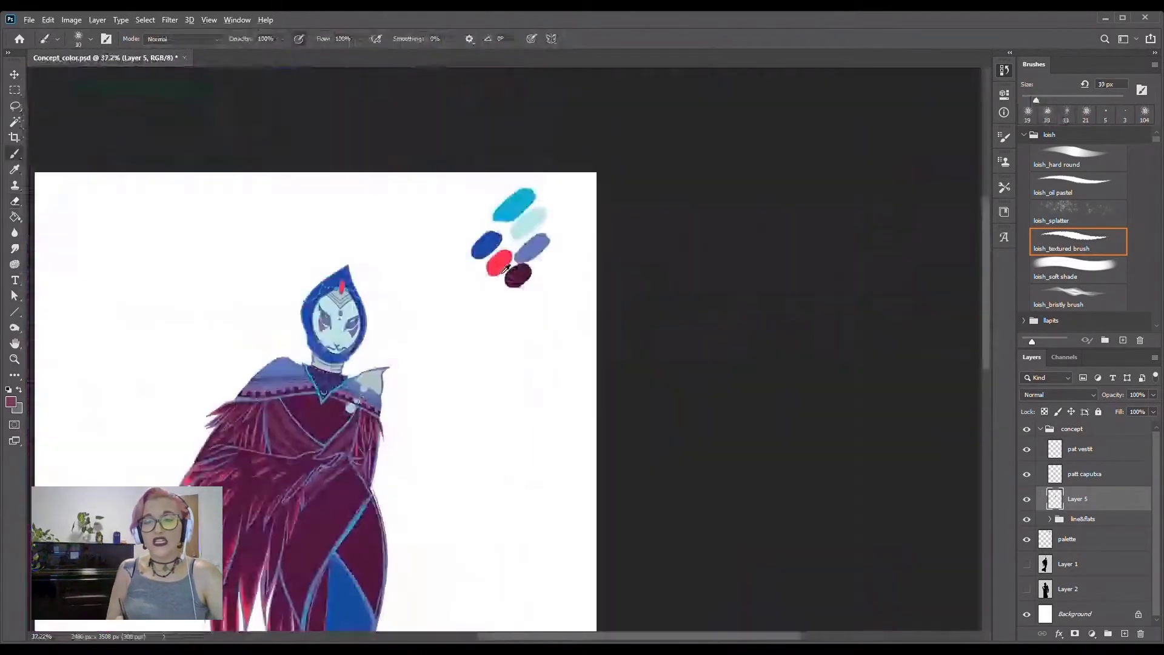
pyautogui.scroll(2, 267, 413)
# - On a new layer, paint a red diagonal stripe across the chest
pyautogui.hotkey('ctrl', 'shift', 'alt', 'n')
pyautogui.press('b')
pyautogui.moveTo(218, 364); pyautogui.dragTo(297, 452)
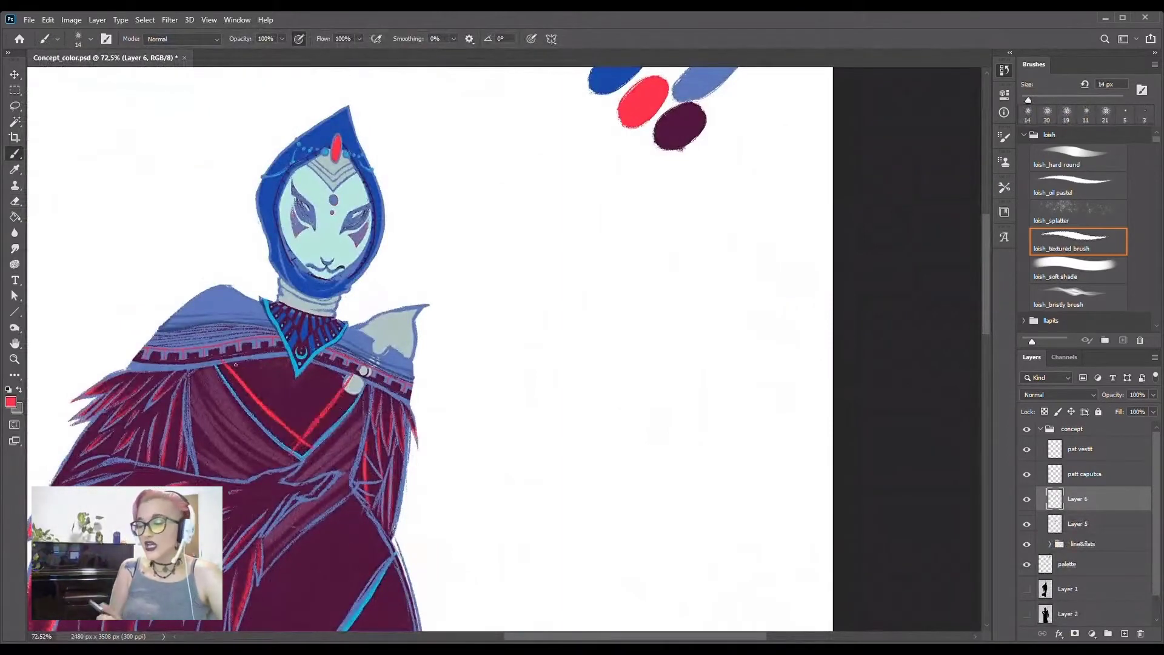
# - Paint a second red stripe crossing the robe's V, undoing a trial light-blue line
pyautogui.moveTo(332, 405); pyautogui.dragTo(284, 449)
pyautogui.keyDown('alt'); pyautogui.click(313, 247); pyautogui.keyUp('alt')
pyautogui.moveTo(232, 365); pyautogui.dragTo(267, 394)
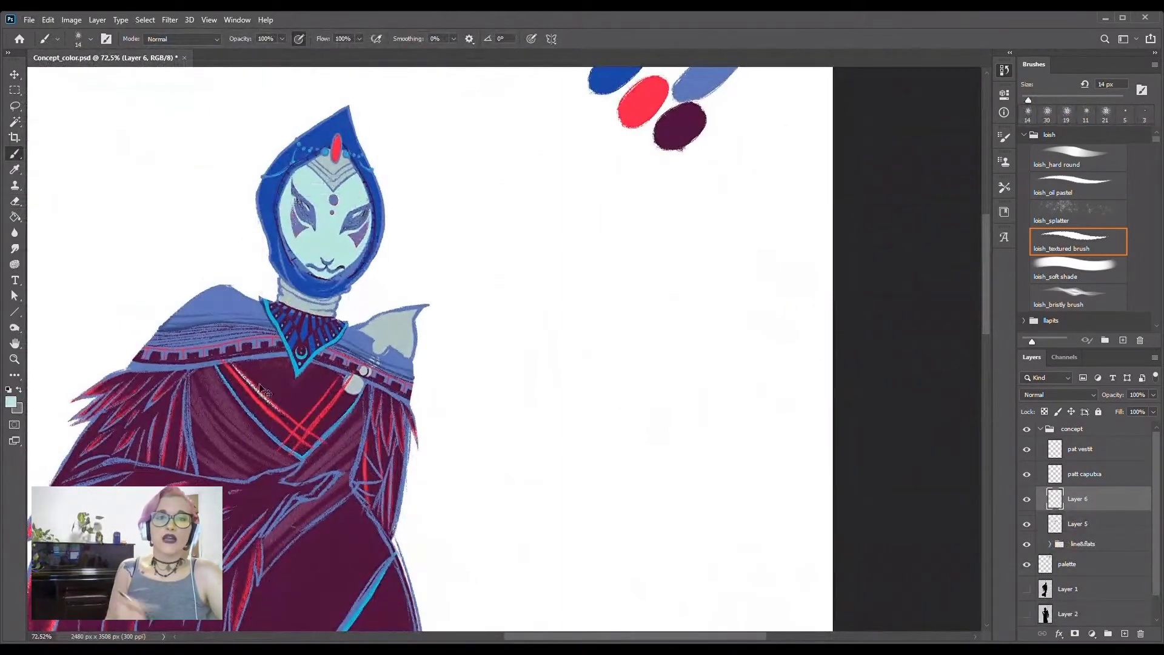
pyautogui.hotkey('ctrl', 'z')
# - On a new layer below, trace light-blue lines along both red stripes
pyautogui.hotkey('ctrl', 'shift', 'alt', 'n')
pyautogui.moveTo(228, 361); pyautogui.dragTo(279, 409)
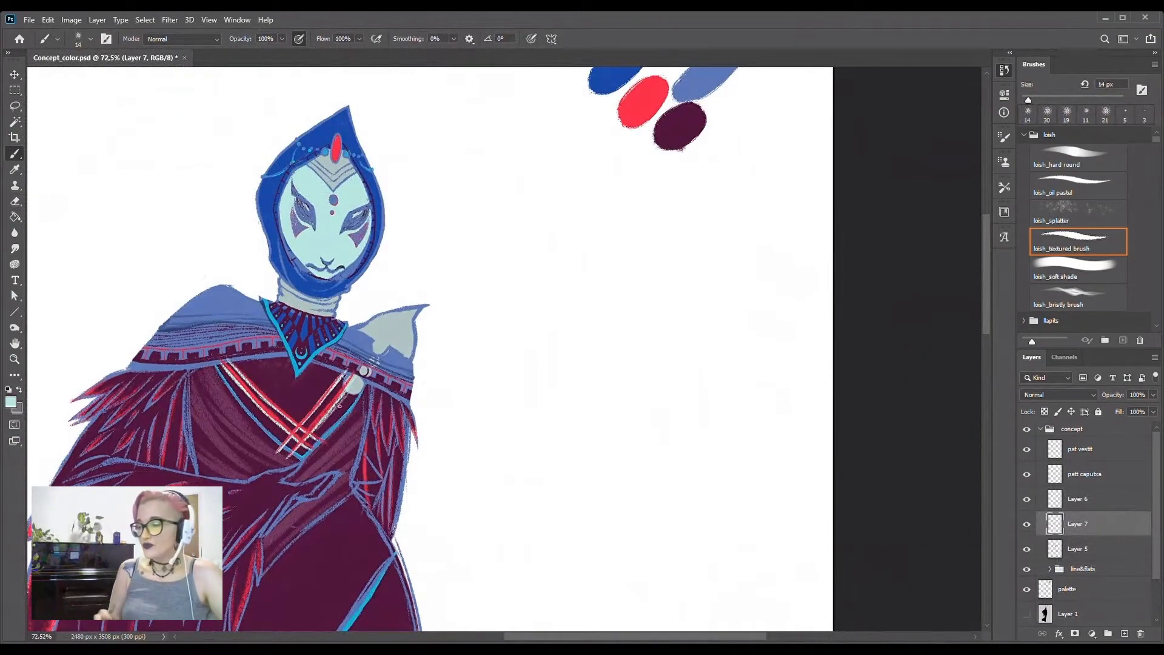
pyautogui.moveTo(354, 385); pyautogui.dragTo(301, 455)
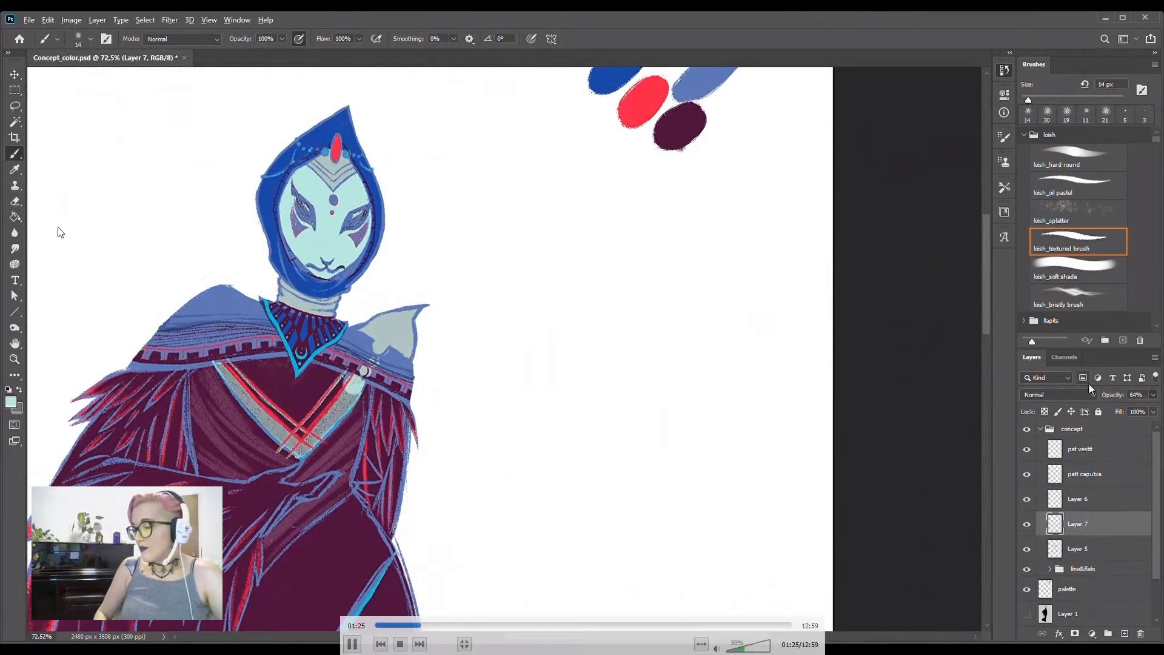
pyautogui.scroll(-1, 447, 187)
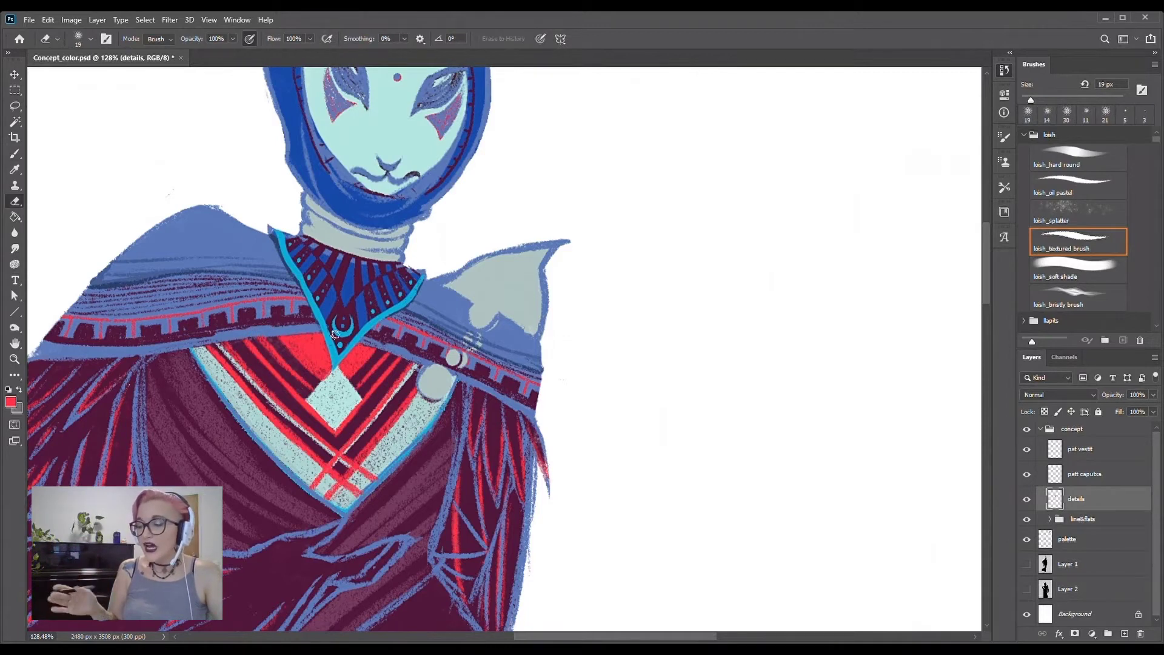
# - Expand the line&flats layer group and select its line layer
pyautogui.scroll(-5, 394, 358)
pyautogui.click(1050, 519)
pyautogui.click(1099, 539)
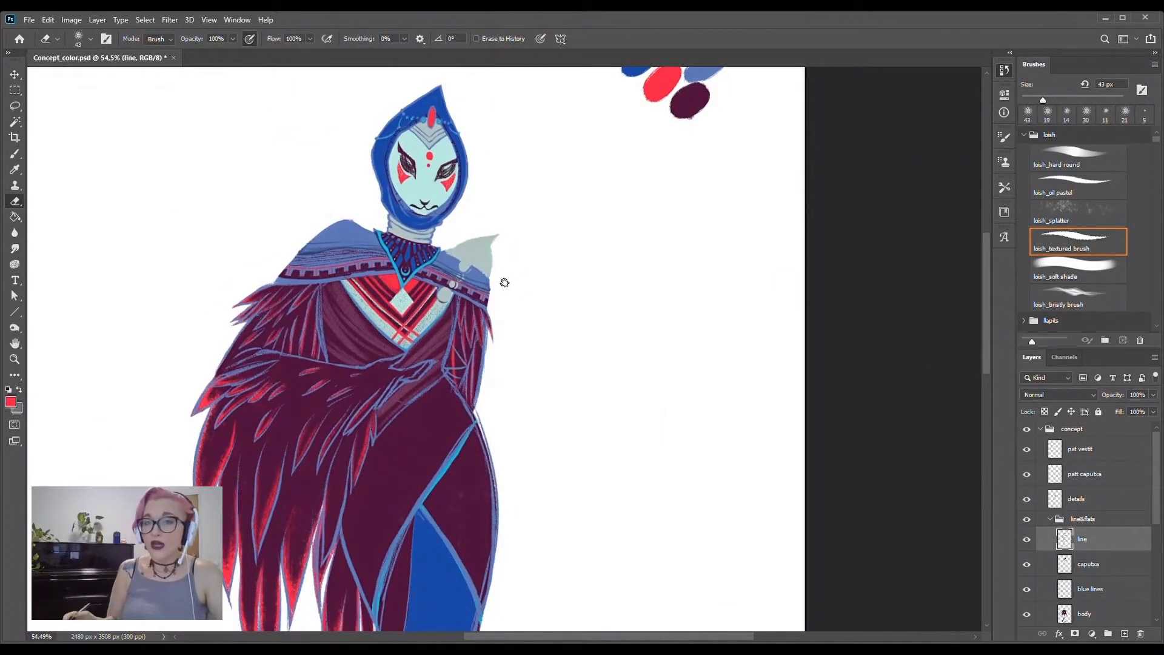
pyautogui.scroll(4, 507, 255)
# - Brush a stroke up the shoulder piece for the silvery pauldron
pyautogui.moveTo(410, 242); pyautogui.dragTo(407, 199)
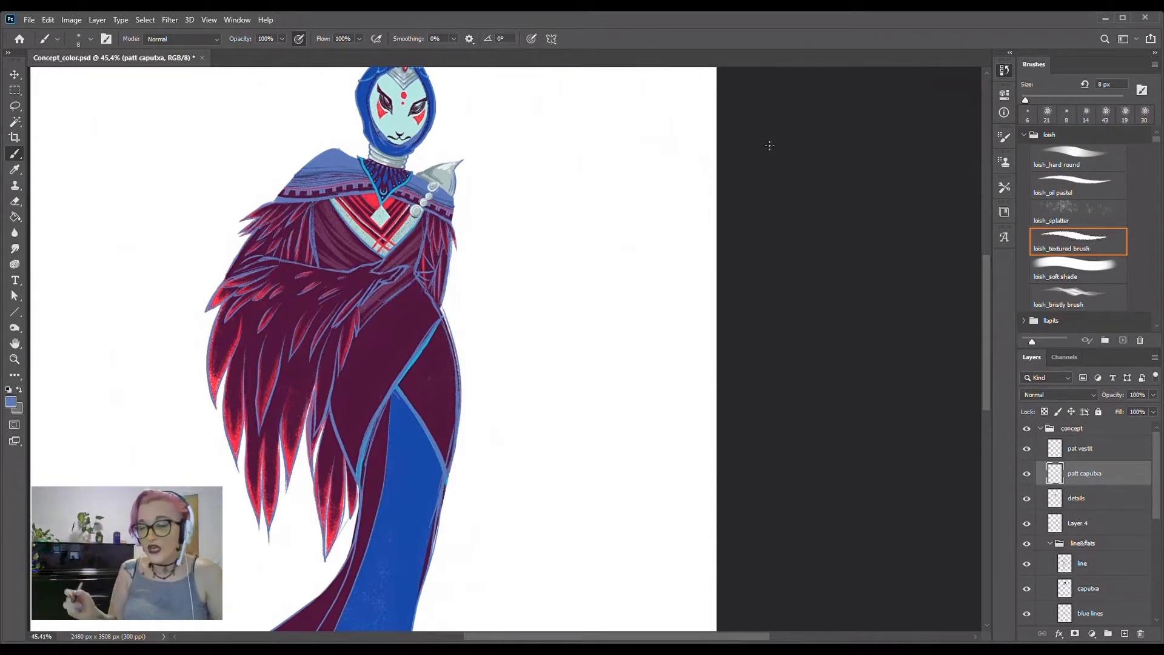
# - Paint two pale highlight streaks on the lower feathers with the 23 px brush
pyautogui.scroll(-3, 474, 103)
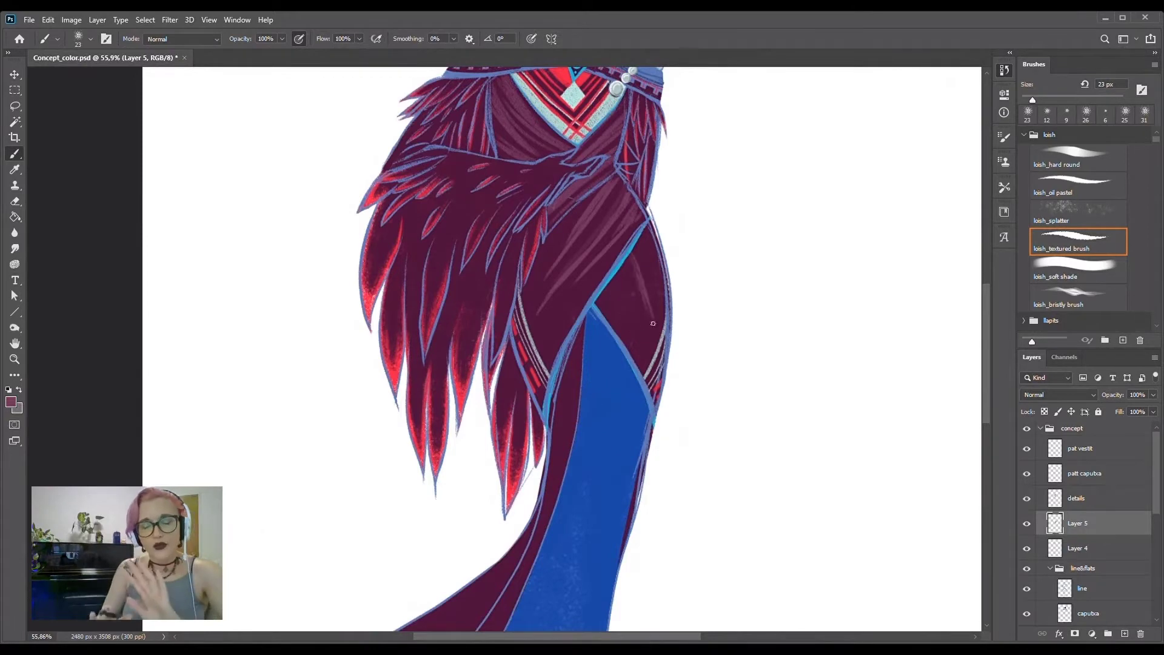
pyautogui.press('e')
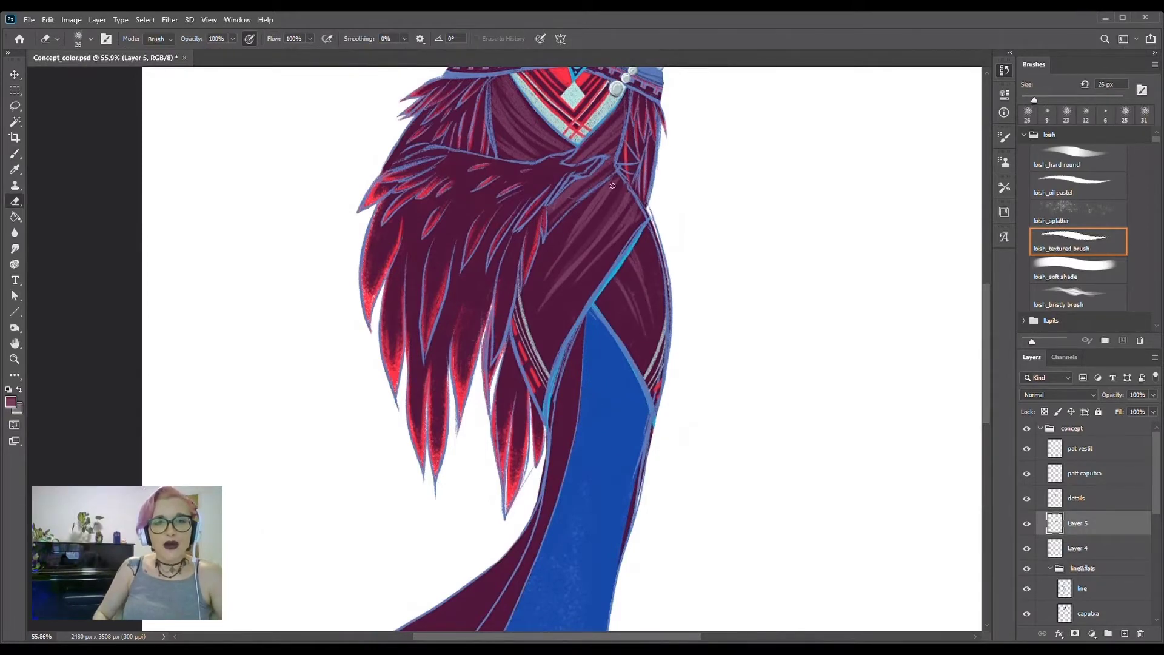
pyautogui.press('b')
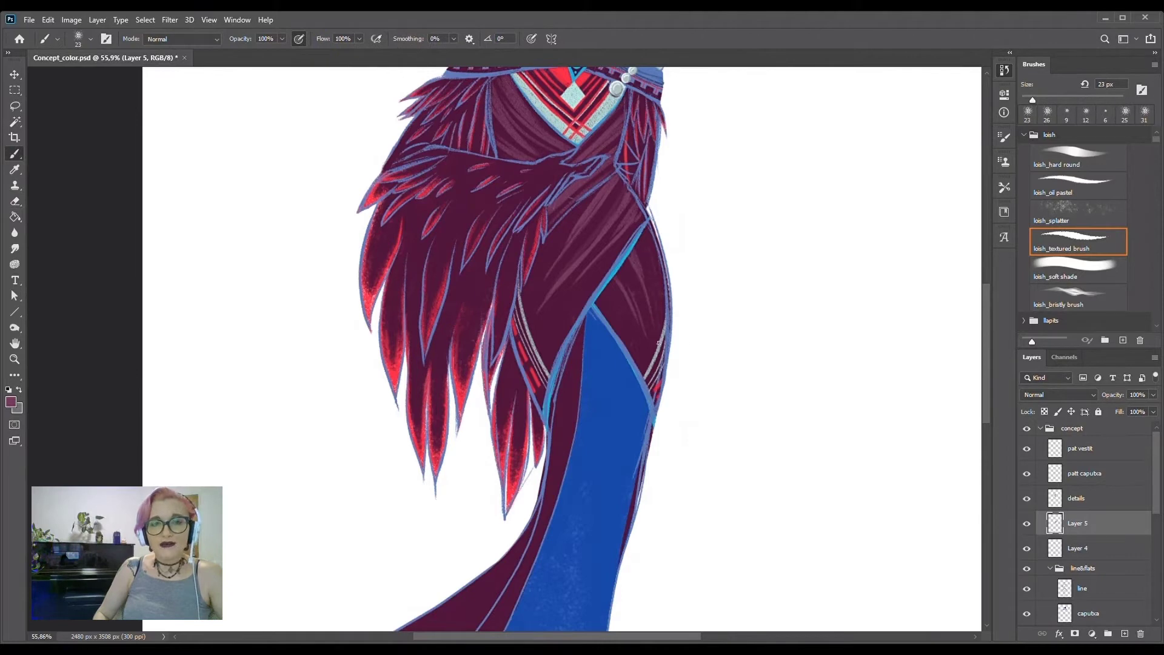
pyautogui.scroll(-3, 631, 286)
pyautogui.scroll(5, 446, 246)
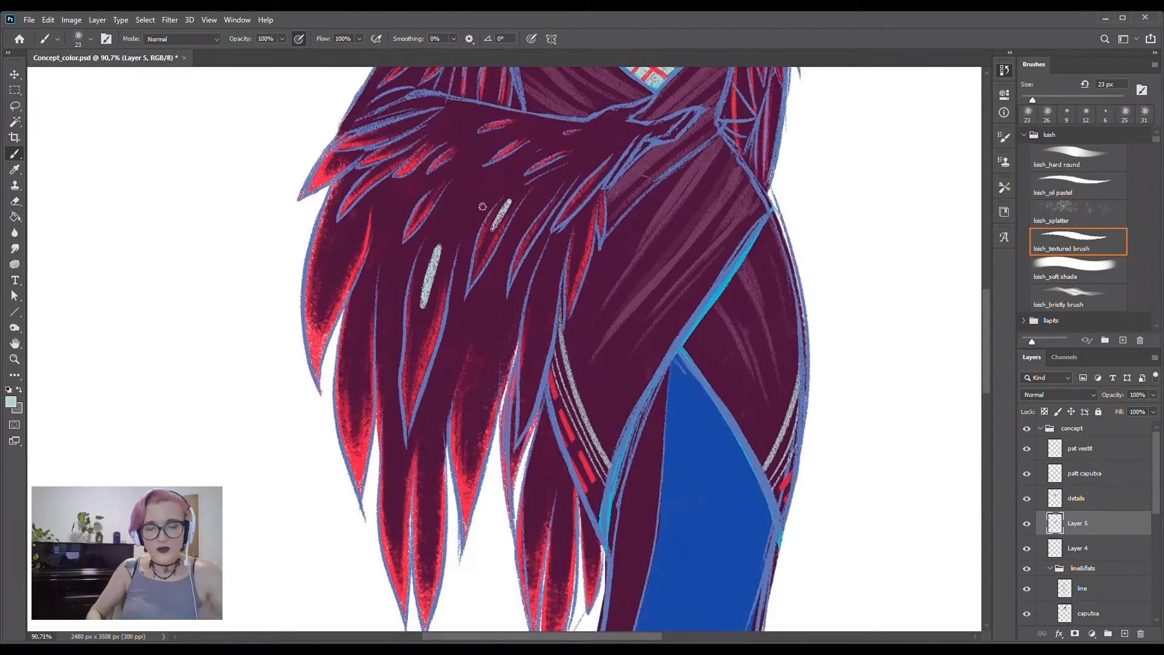
pyautogui.moveTo(440, 183); pyautogui.dragTo(424, 213)
pyautogui.moveTo(362, 296); pyautogui.dragTo(355, 394)
pyautogui.scroll(-4, 364, 343)
pyautogui.scroll(1, 504, 304)
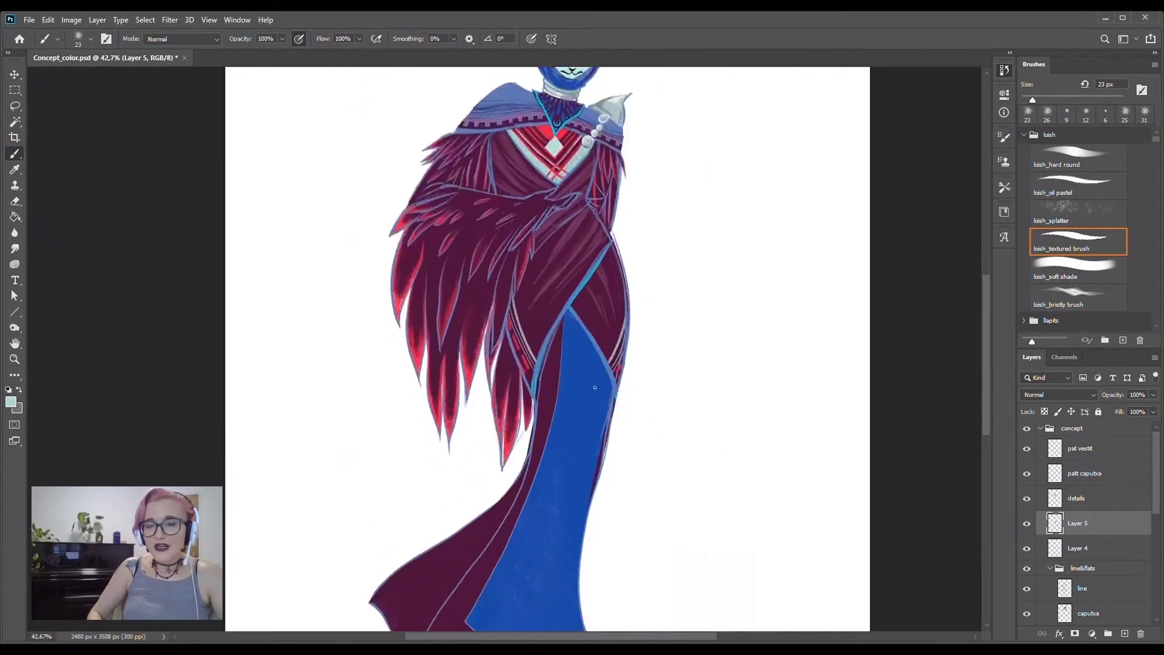
pyautogui.scroll(1, 504, 303)
pyautogui.scroll(5, 546, 303)
# - Move the palette beside the panel and paint a pale mint highlight down its left edge
pyautogui.press('v')
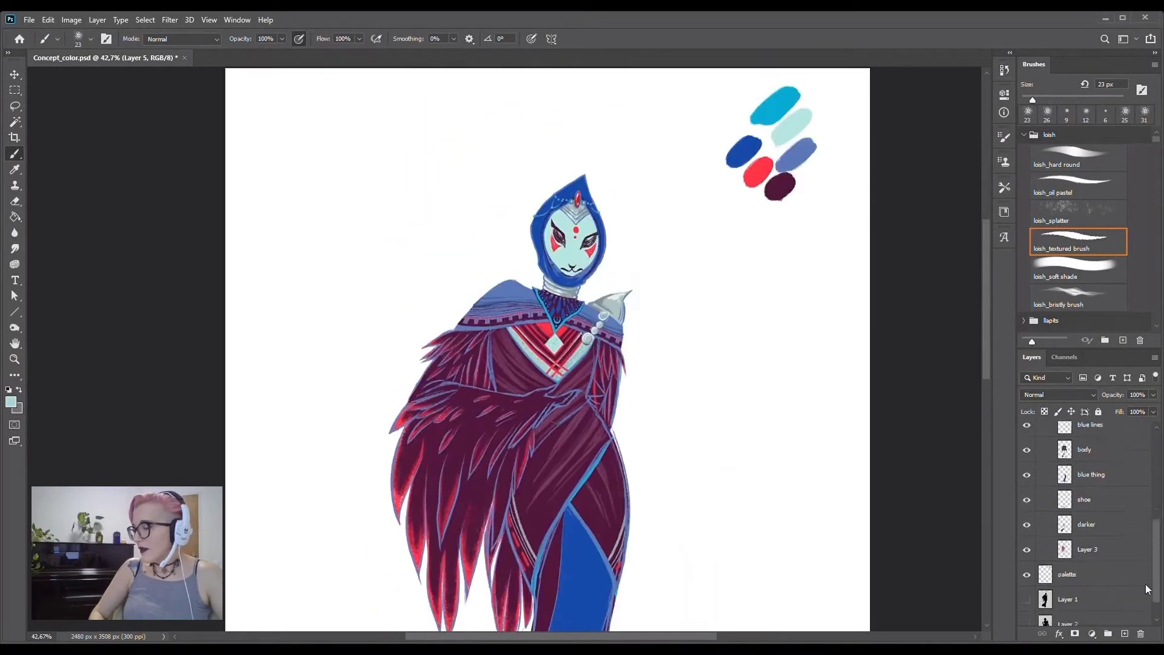
pyautogui.moveTo(780, 143); pyautogui.dragTo(741, 461)
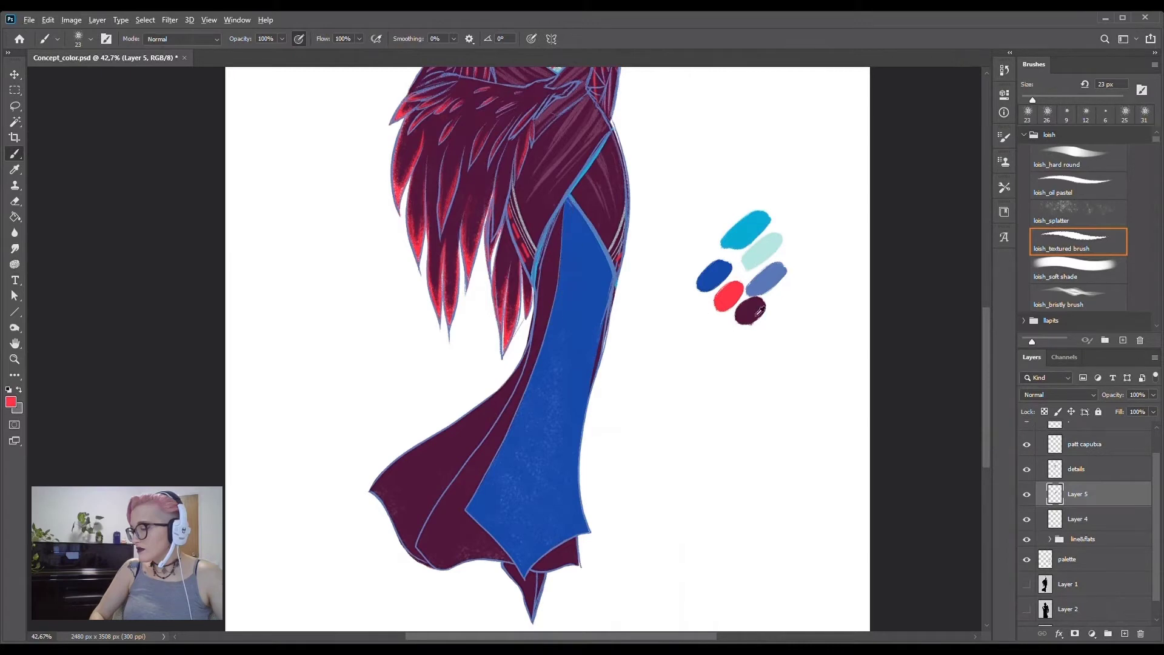
pyautogui.keyDown('alt'); pyautogui.click(762, 248); pyautogui.keyUp('alt')
pyautogui.moveTo(568, 200); pyautogui.dragTo(503, 471)
pyautogui.hotkey('ctrl', 'z')
pyautogui.moveTo(569, 200)
pyautogui.mouseDown()
pyautogui.moveTo(525, 424)
pyautogui.moveTo(476, 511)
pyautogui.mouseUp()
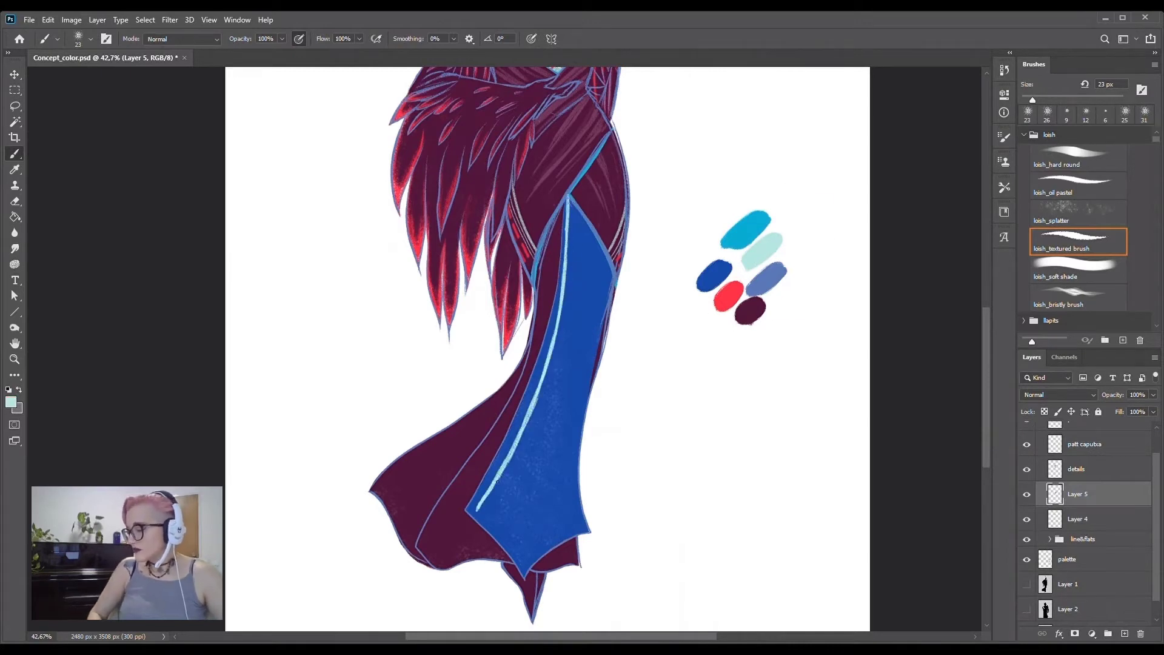
# - Add a thin pale highlight along the blue panel's right edge
pyautogui.press('e')
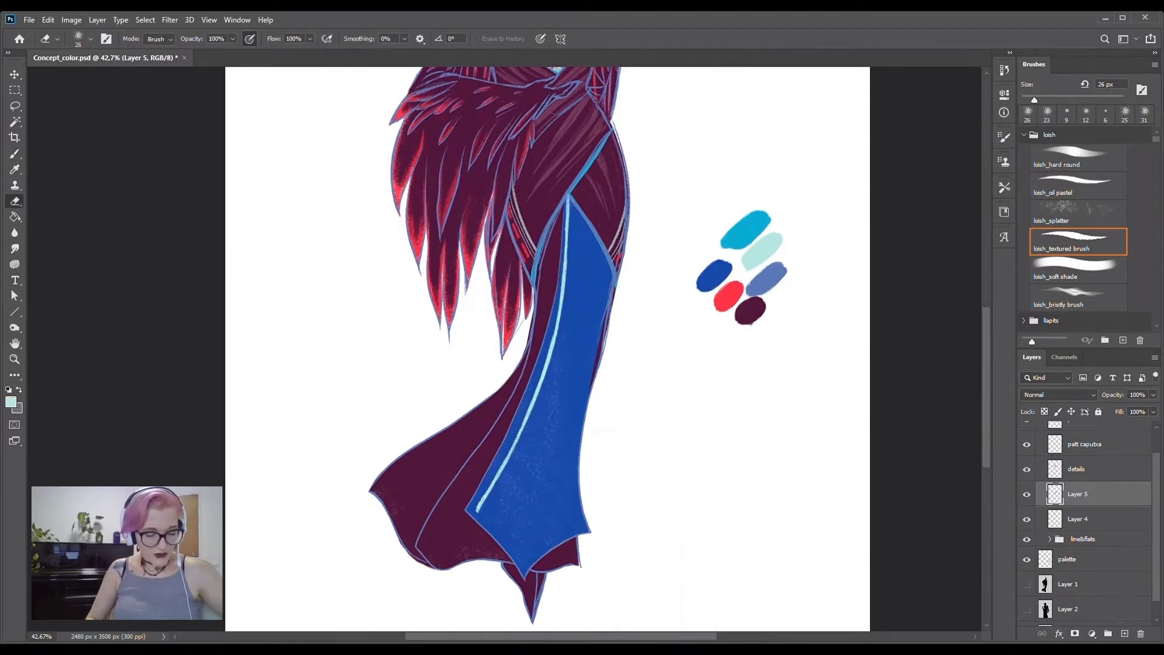
pyautogui.press('b')
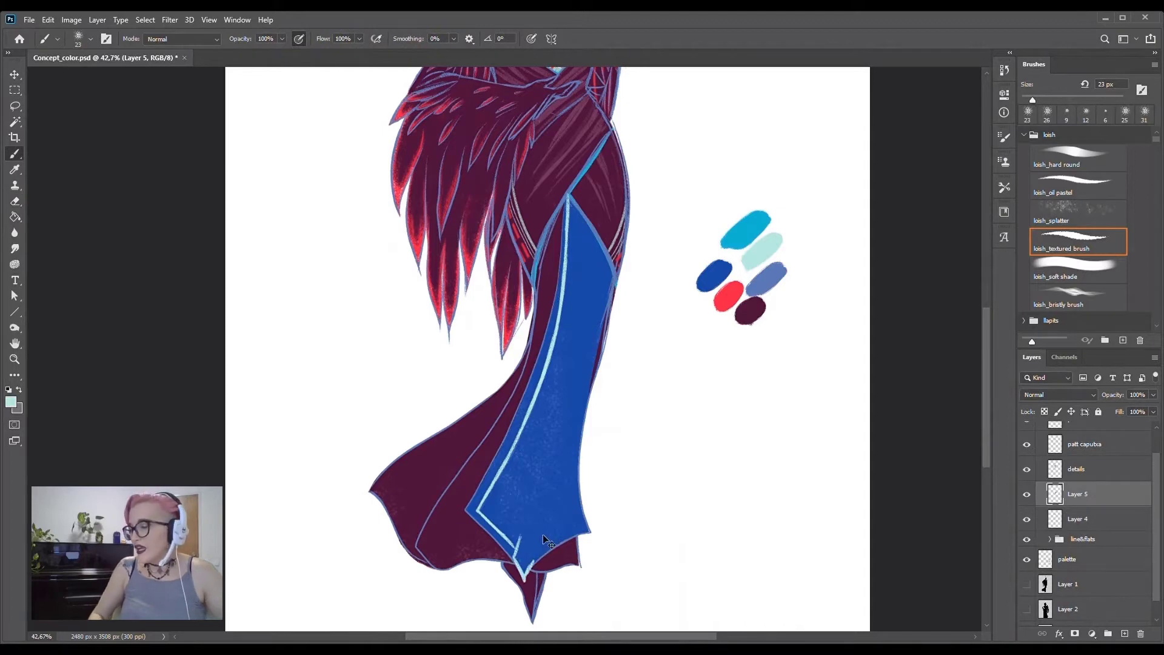
pyautogui.hotkey('ctrl', 'z')
pyautogui.moveTo(593, 248); pyautogui.dragTo(550, 448)
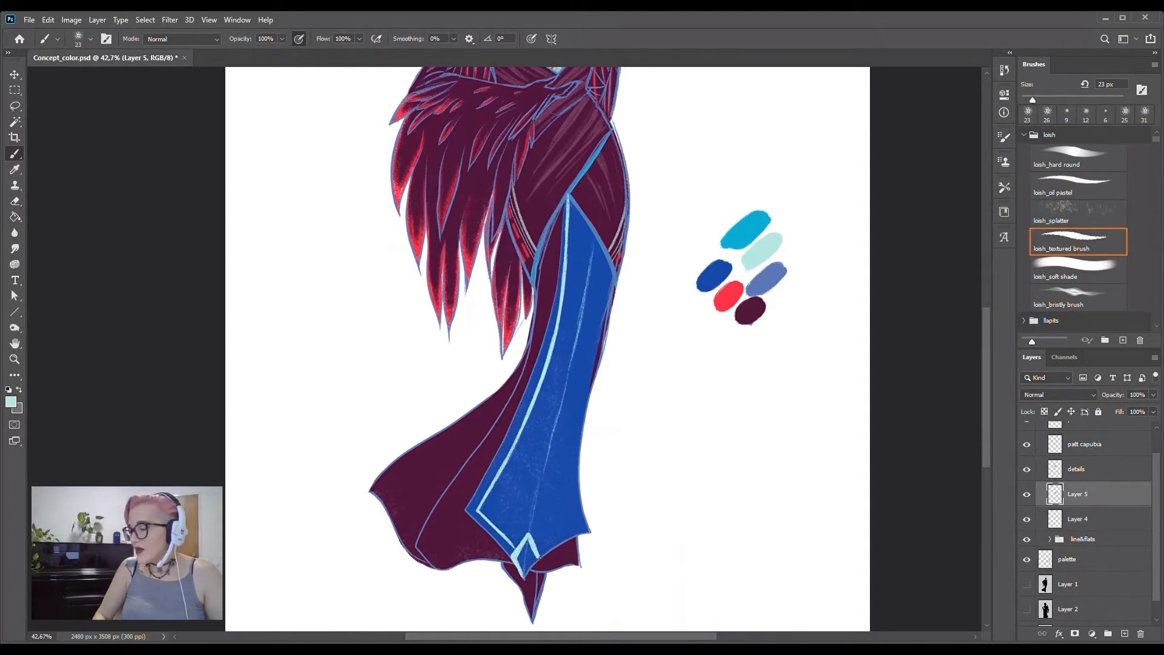
pyautogui.press('e')
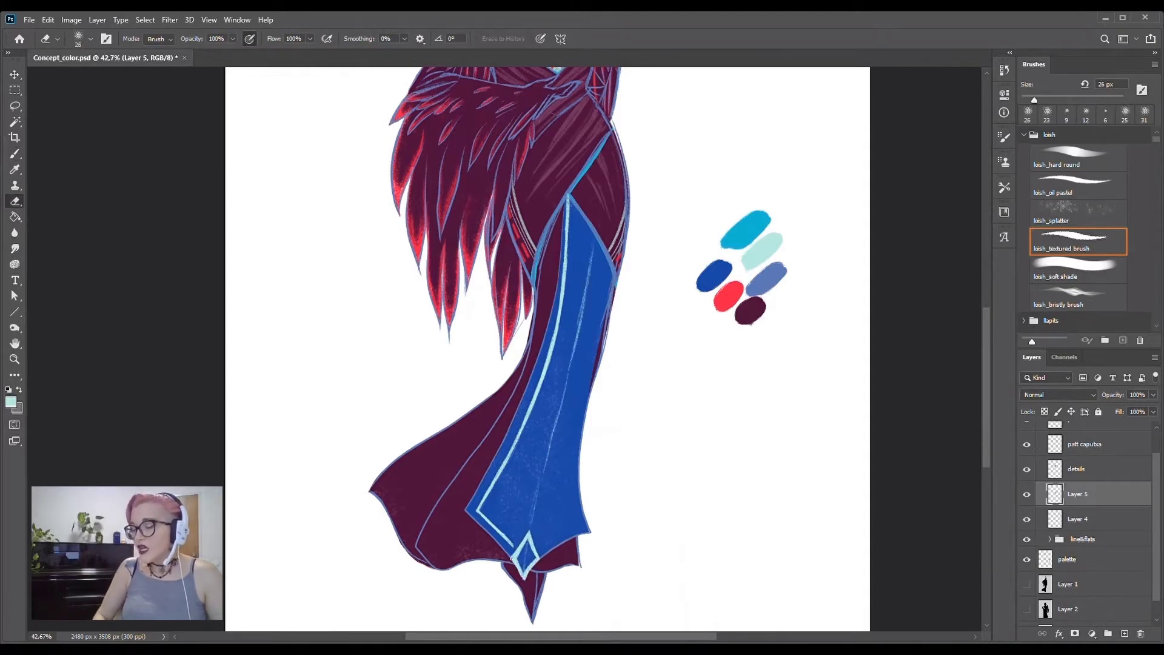
pyautogui.press('b')
# - Fill the panel's pointed tip with pale cyan and erase the faint centre line
pyautogui.moveTo(529, 542); pyautogui.dragTo(527, 563)
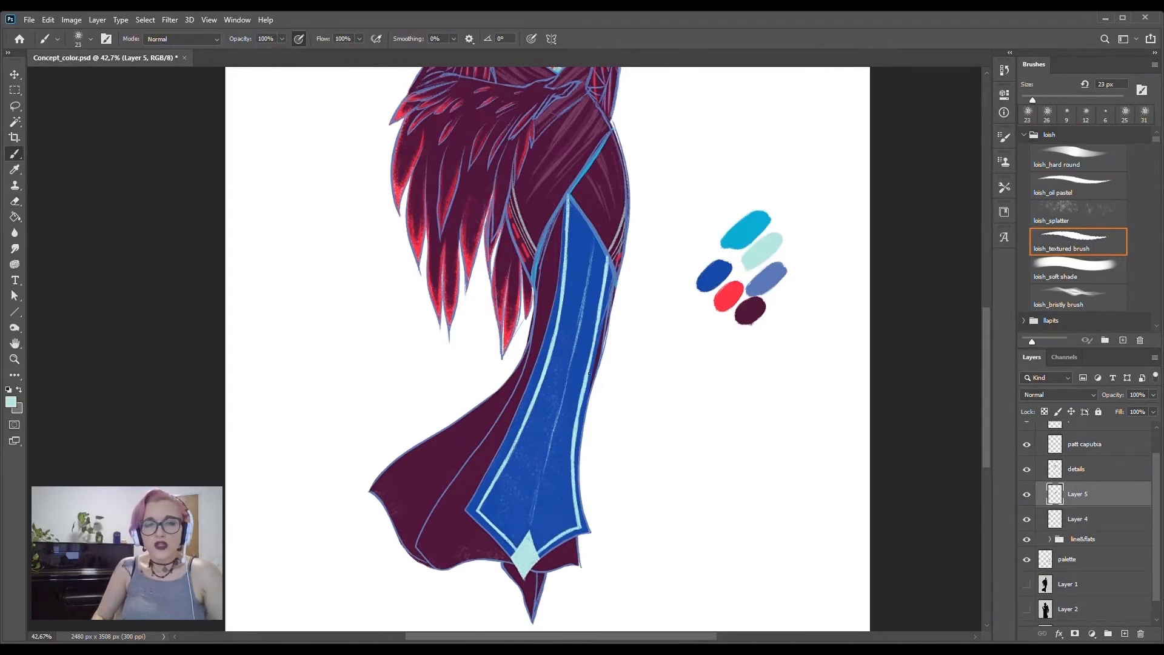
pyautogui.press('e')
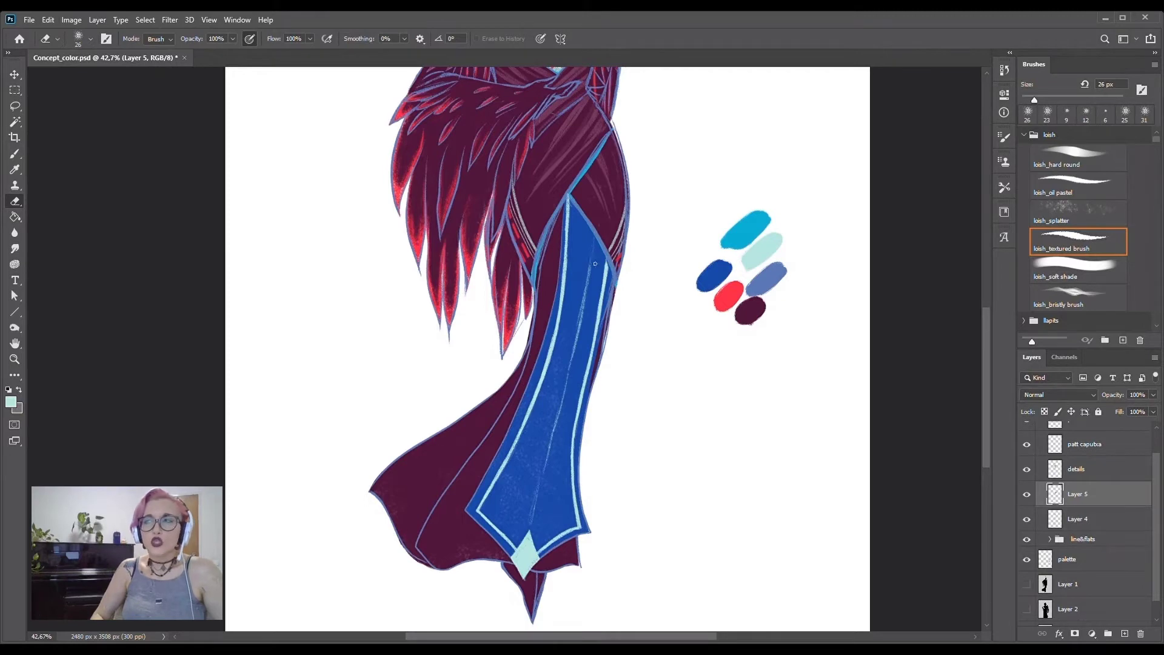
pyautogui.moveTo(595, 264); pyautogui.dragTo(544, 471)
pyautogui.press('b')
# - Paint two small pale diamonds on the panel above the tip
pyautogui.moveTo(530, 520)
pyautogui.mouseDown()
pyautogui.moveTo(540, 476)
pyautogui.moveTo(538, 528)
pyautogui.mouseUp()
pyautogui.press('e')
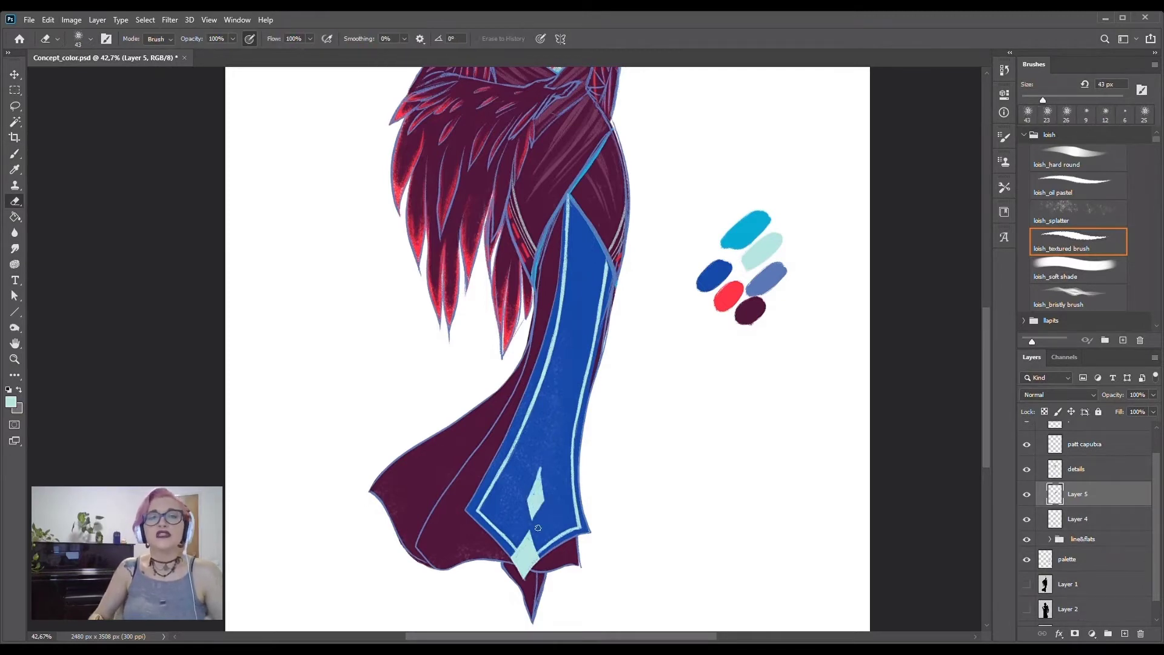
pyautogui.press('b')
pyautogui.moveTo(542, 447); pyautogui.dragTo(543, 458)
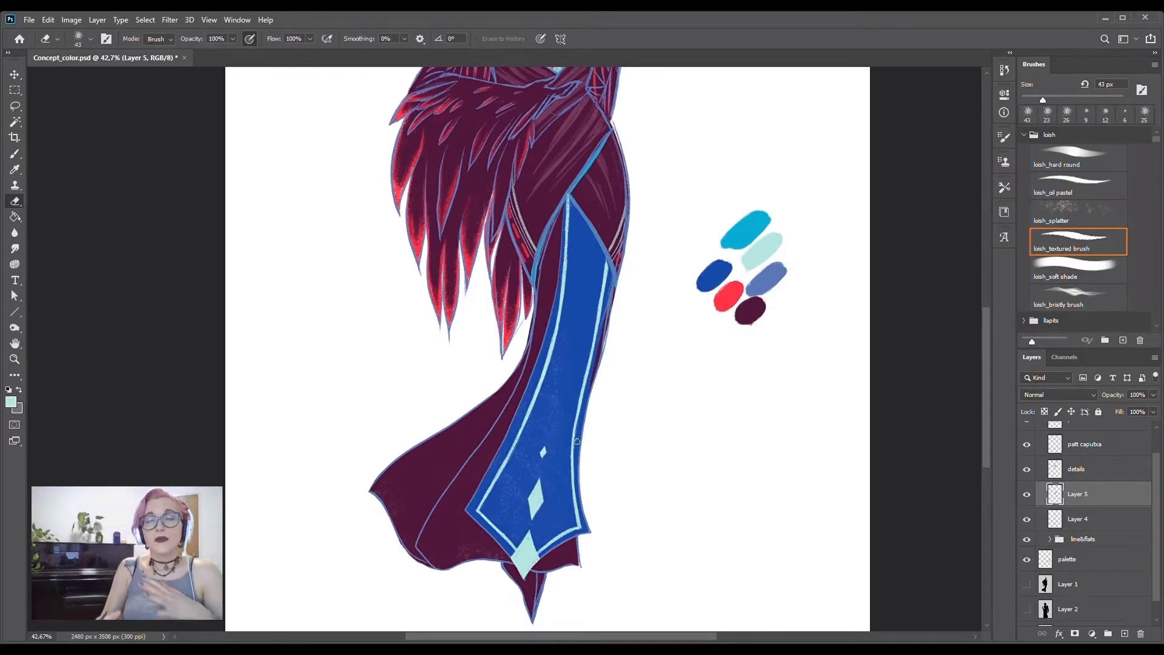
# - Pick red and start a red stroke down the blue panel on a new layer
pyautogui.keyDown('alt'); pyautogui.click(738, 288); pyautogui.keyUp('alt')
pyautogui.hotkey('ctrl', 'alt', 'shift', 'n')
pyautogui.moveTo(577, 210); pyautogui.dragTo(558, 379)
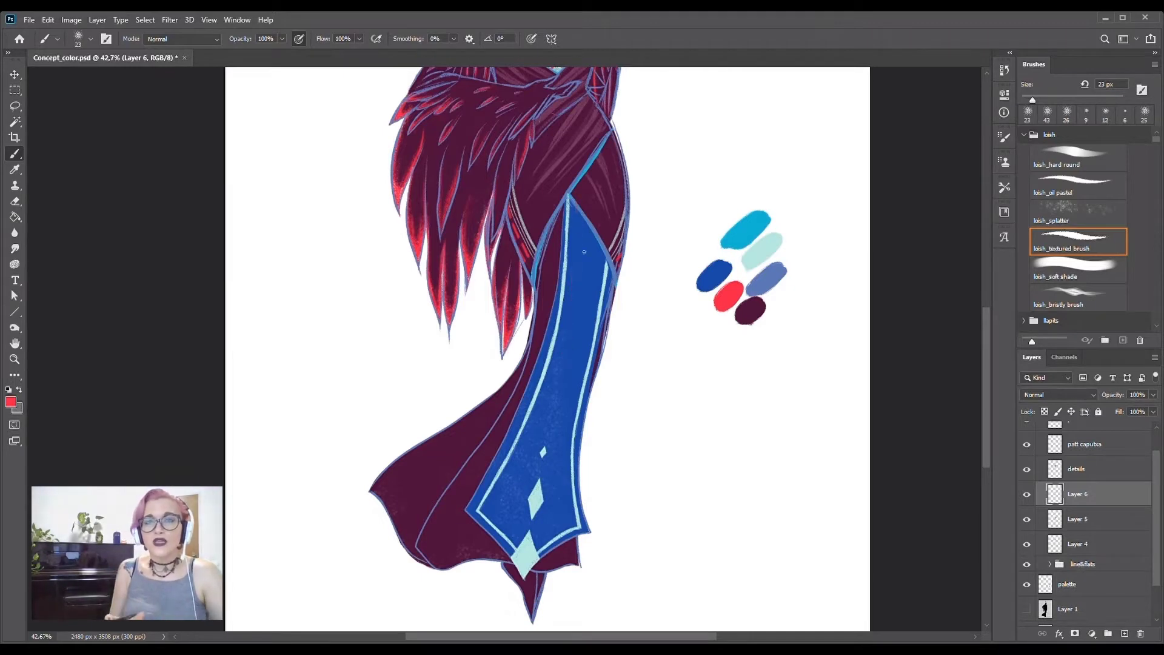
# - Draw the red figure-eight loop down the blue panel
pyautogui.moveTo(581, 316)
pyautogui.mouseDown()
pyautogui.moveTo(557, 403)
pyautogui.moveTo(587, 284)
pyautogui.mouseUp()
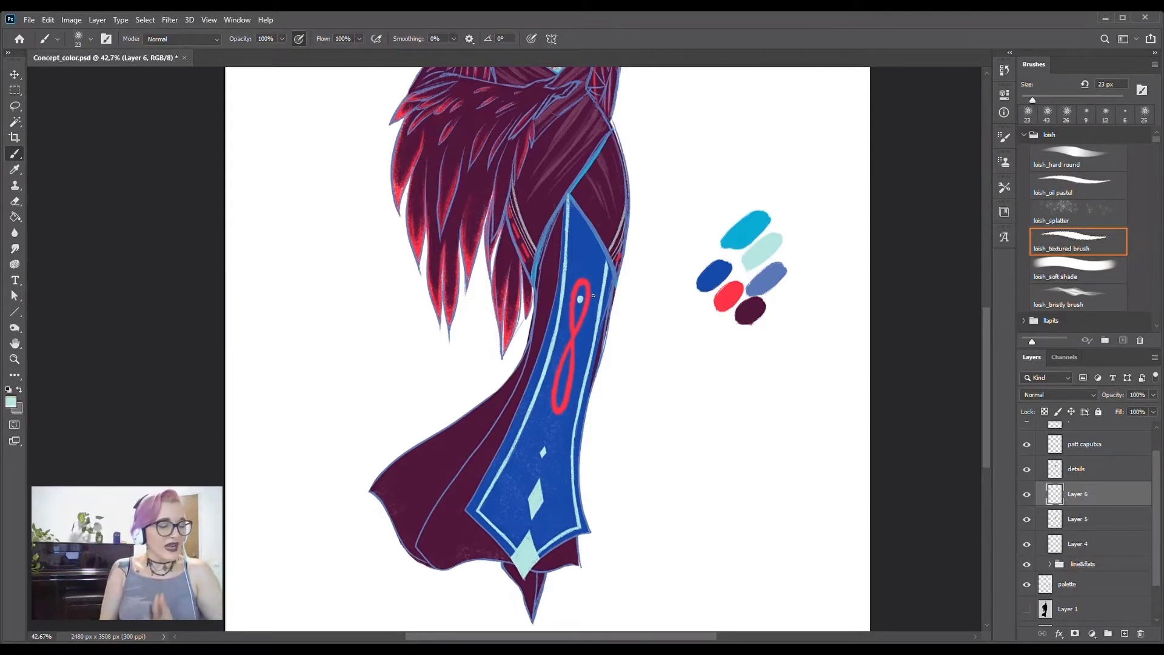
pyautogui.click(1077, 519)
pyautogui.scroll(3, 663, 403)
pyautogui.scroll(3, 664, 303)
pyautogui.click(392, 428)
# - On Layer 5, paint pale cyan crescents and a dot around the eight's base
pyautogui.moveTo(365, 448); pyautogui.dragTo(359, 466)
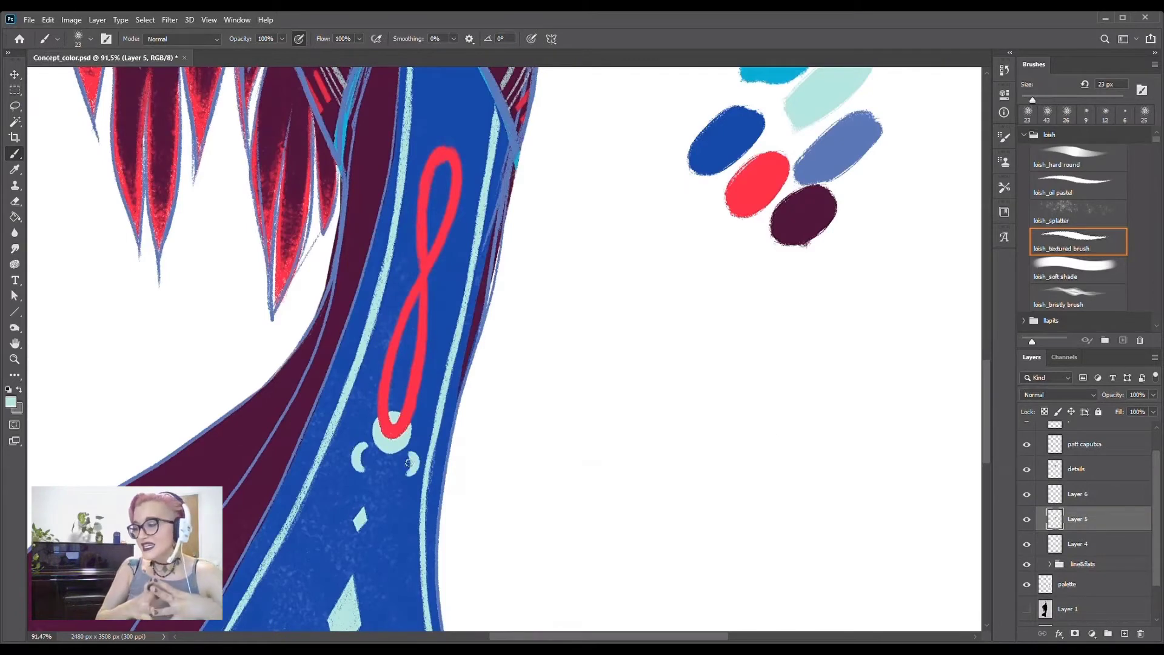
pyautogui.moveTo(368, 419); pyautogui.dragTo(359, 464)
pyautogui.moveTo(415, 425); pyautogui.dragTo(401, 467)
pyautogui.moveTo(419, 297)
pyautogui.mouseDown()
pyautogui.moveTo(397, 362)
pyautogui.moveTo(424, 405)
pyautogui.mouseUp()
pyautogui.moveTo(417, 294)
pyautogui.mouseDown()
pyautogui.moveTo(403, 359)
pyautogui.moveTo(422, 343)
pyautogui.mouseUp()
pyautogui.press('e')
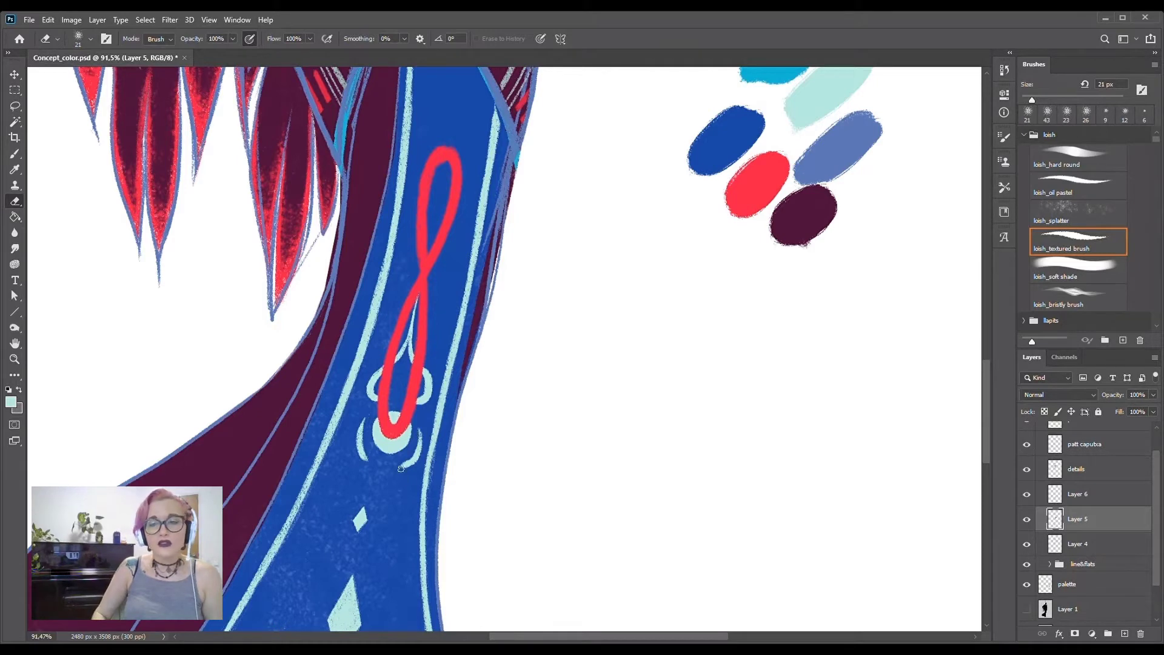
pyautogui.press('b')
# - Add matching pale cyan curls on both sides of the loop's top
pyautogui.moveTo(440, 148); pyautogui.dragTo(420, 167)
pyautogui.moveTo(454, 147); pyautogui.dragTo(471, 165)
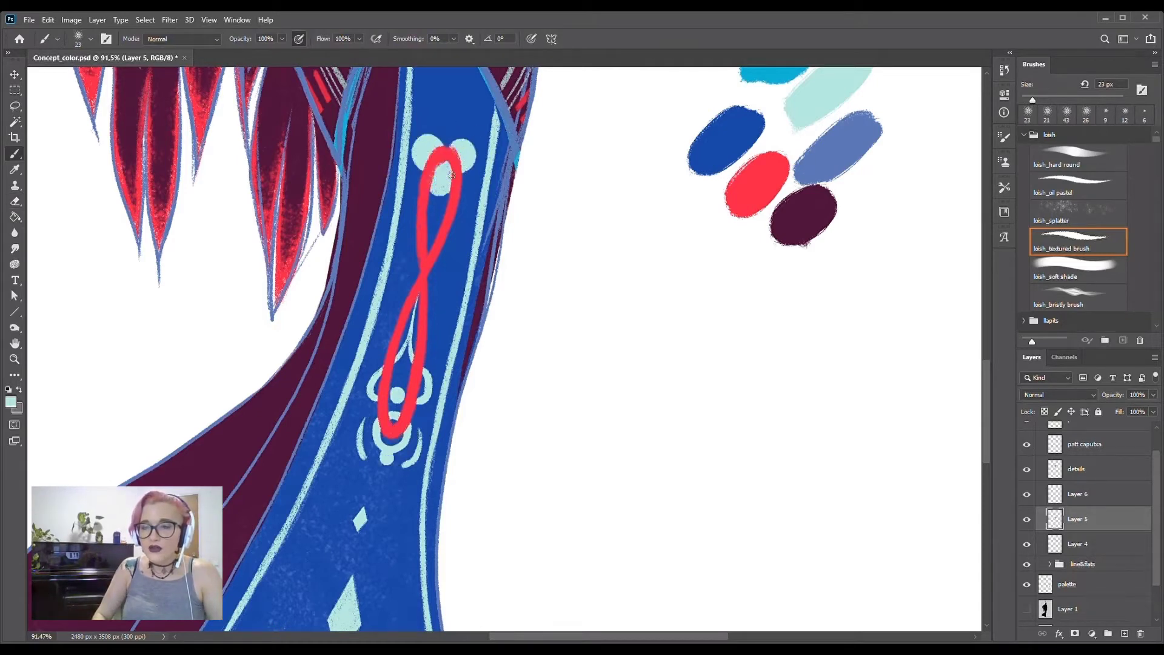
pyautogui.press('e')
pyautogui.press('b')
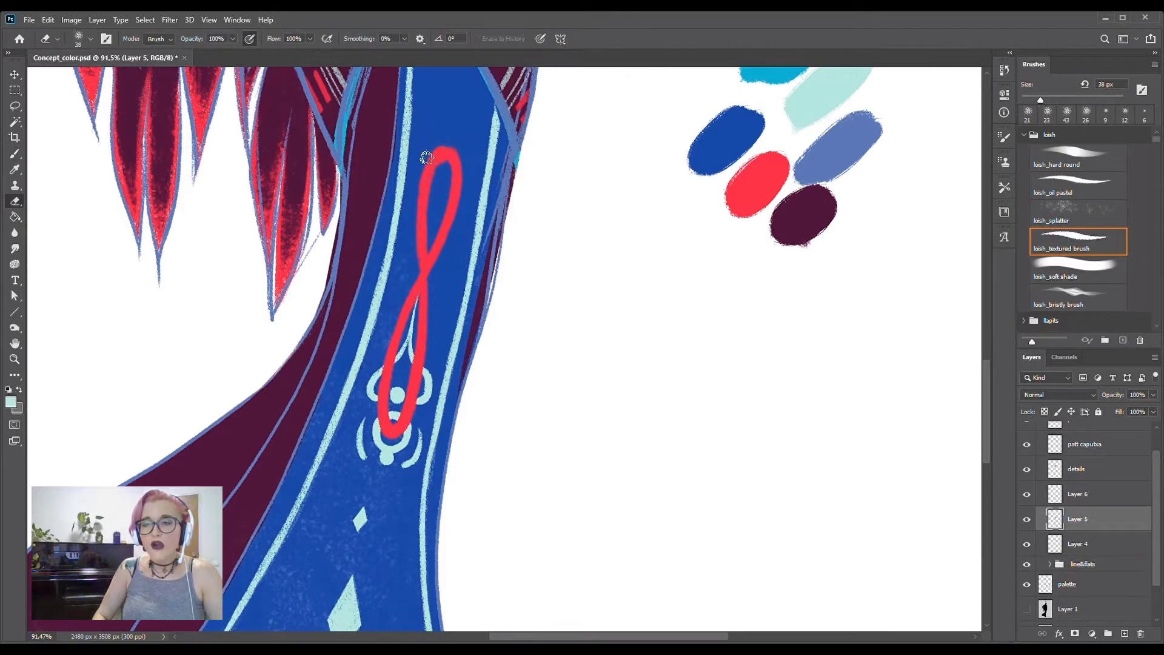
pyautogui.scroll(3, 467, 182)
# - Sketch a cyan zigzag at the panel's top and lasso-select the area around it
pyautogui.moveTo(426, 145); pyautogui.dragTo(487, 89)
pyautogui.hotkey('ctrl', 'z')
pyautogui.scroll(3, 486, 107)
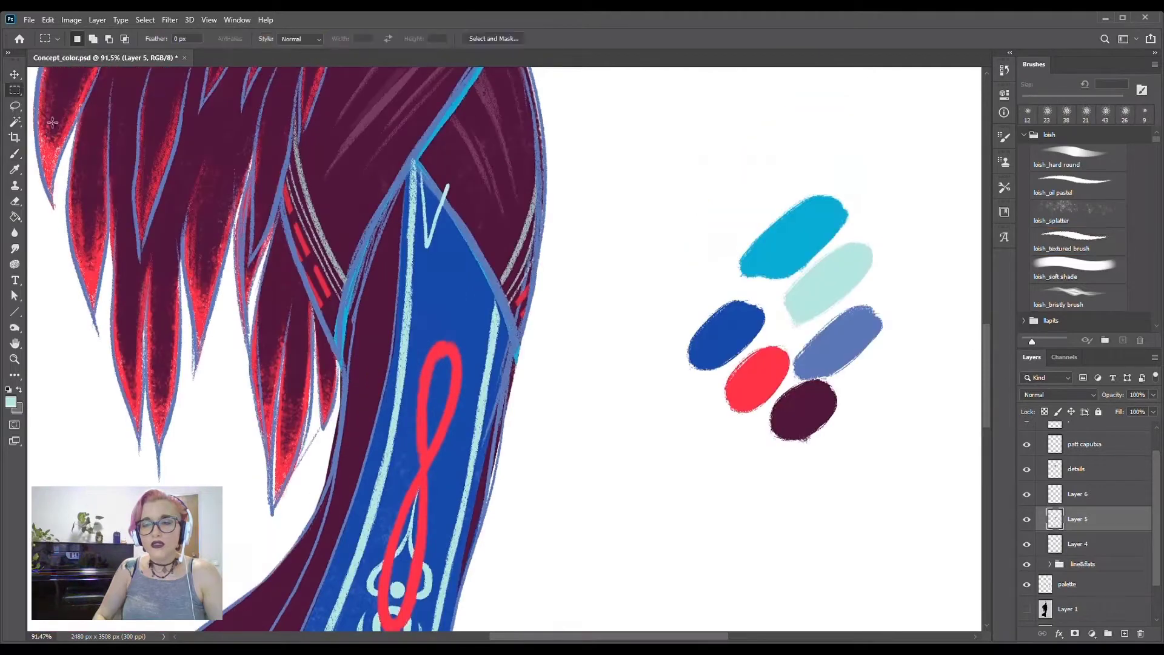
pyautogui.moveTo(464, 242); pyautogui.dragTo(506, 194)
pyautogui.press('l')
pyautogui.moveTo(423, 160); pyautogui.dragTo(425, 163)
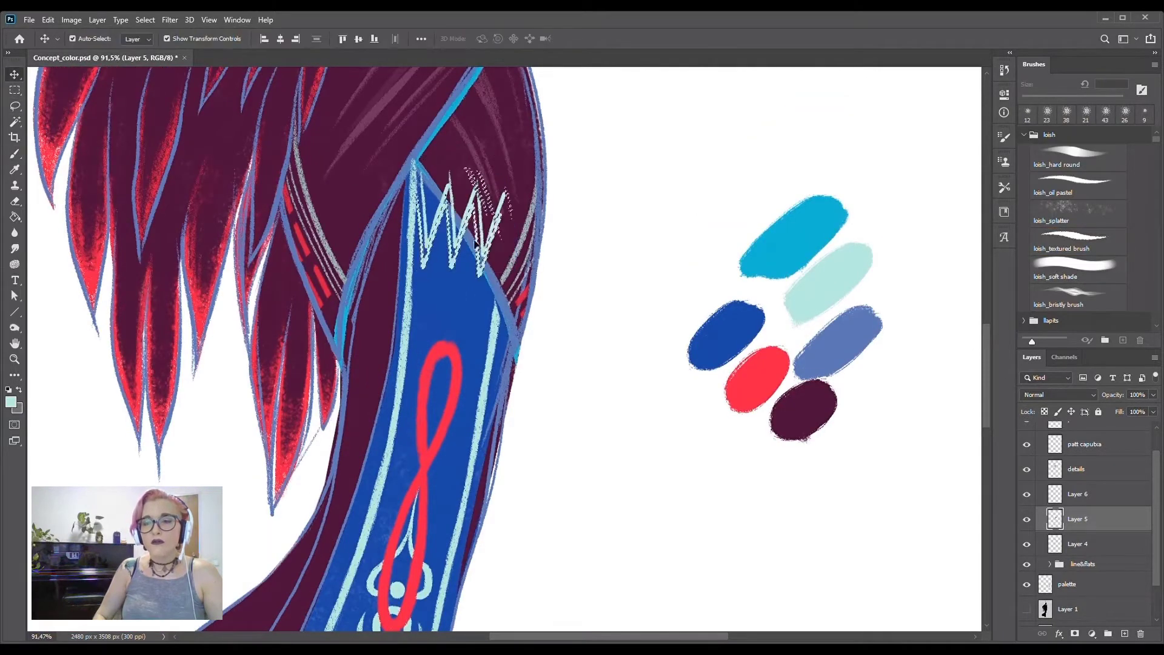
# - Touch up the selected zigzag and move it further down the blue panel, then deselect
pyautogui.press('e')
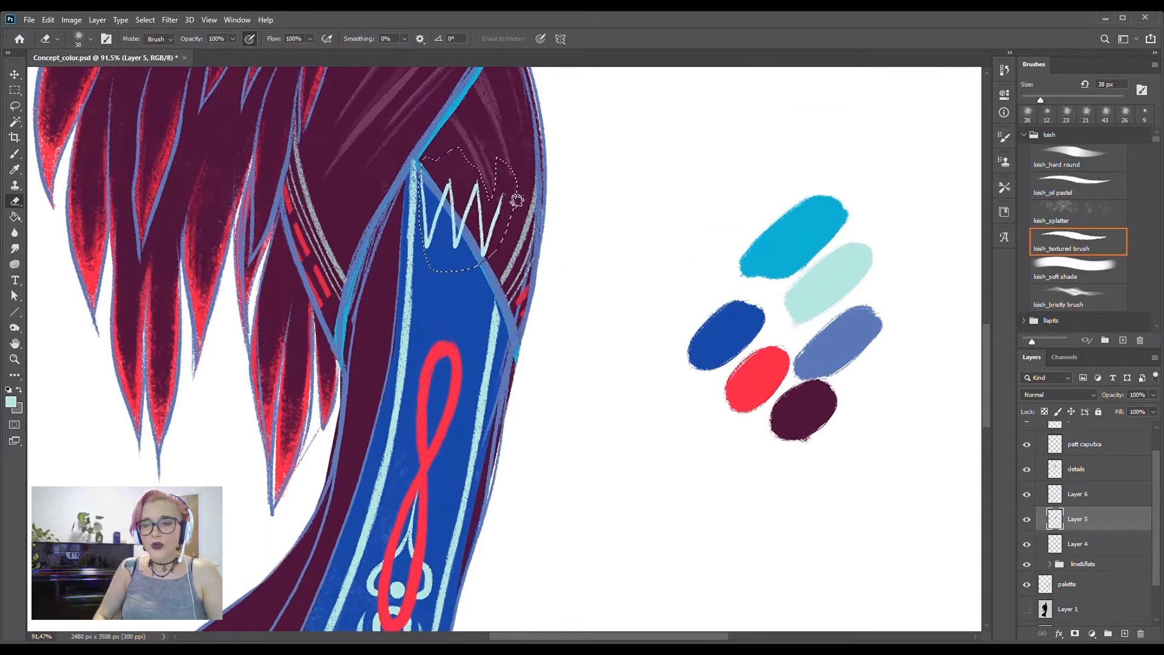
pyautogui.moveTo(517, 200); pyautogui.dragTo(479, 182)
pyautogui.press('b')
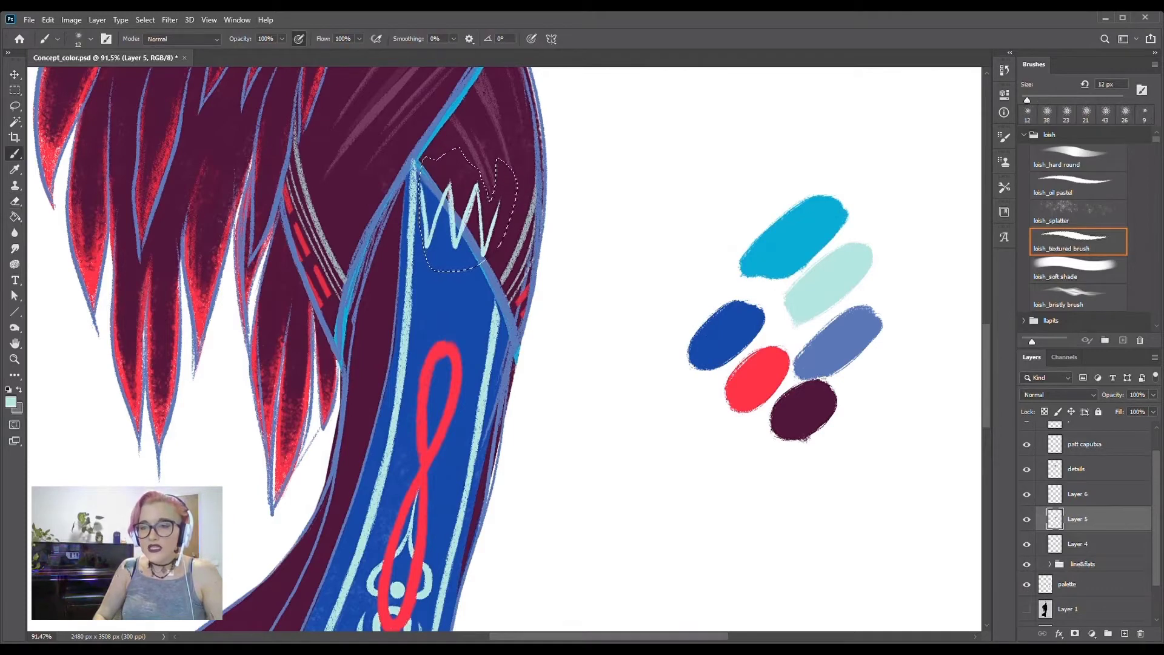
pyautogui.press('e')
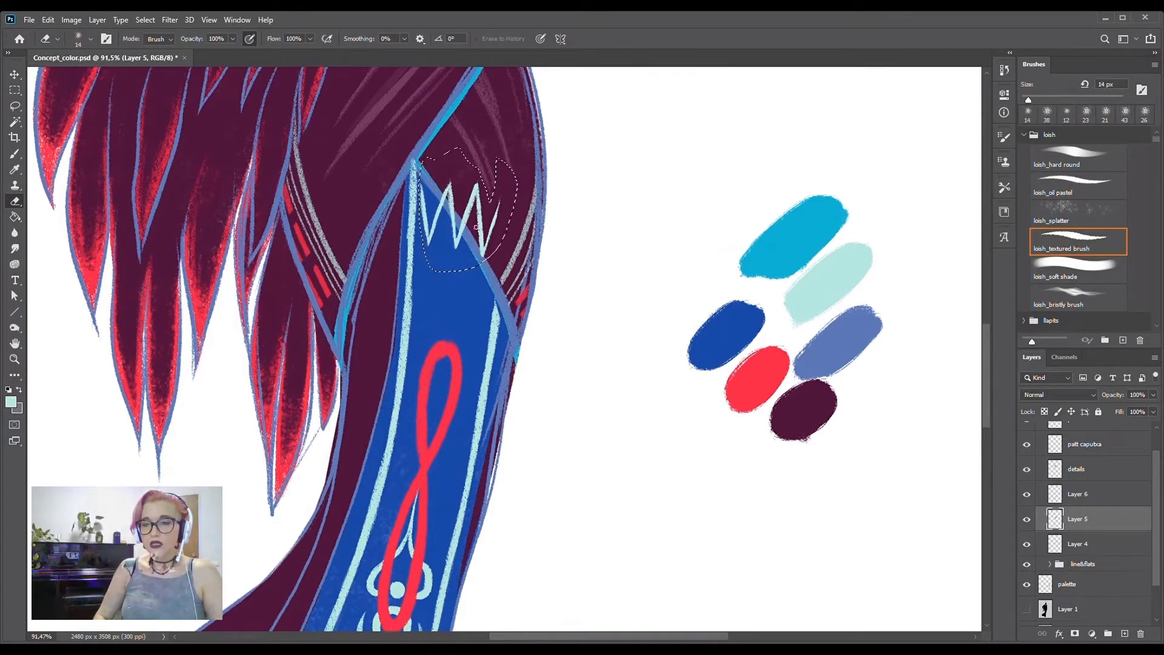
pyautogui.press('v')
pyautogui.moveTo(507, 210); pyautogui.dragTo(507, 289)
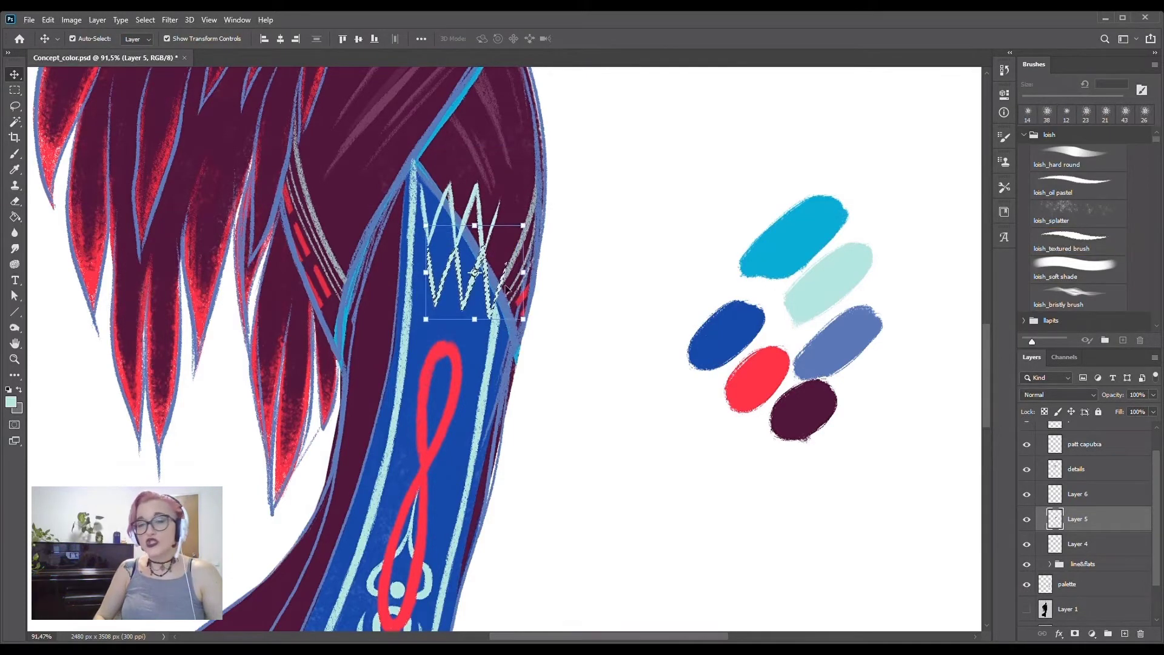
pyautogui.hotkey('ctrl', 'd')
# - Erase the zigzag's lower part and stray pale strokes in the blue band
pyautogui.press('e')
pyautogui.moveTo(493, 295)
pyautogui.mouseDown()
pyautogui.moveTo(431, 261)
pyautogui.moveTo(486, 292)
pyautogui.mouseUp()
pyautogui.press('b')
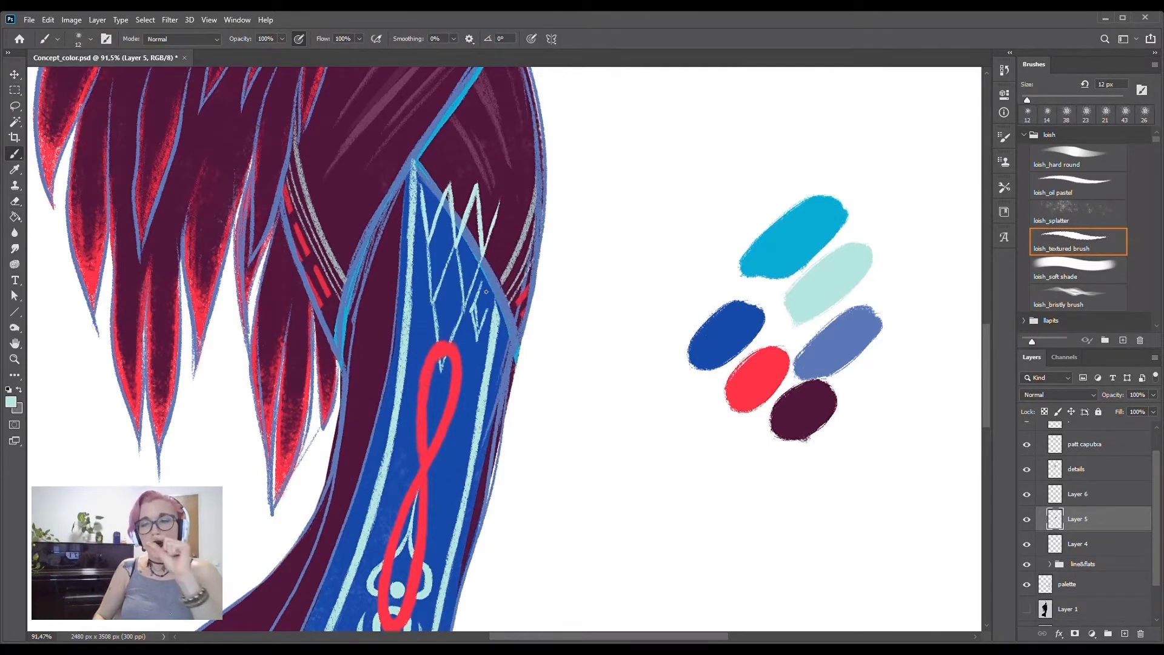
pyautogui.press('e')
pyautogui.moveTo(424, 270)
pyautogui.mouseDown()
pyautogui.moveTo(419, 337)
pyautogui.moveTo(424, 325)
pyautogui.mouseUp()
pyautogui.press('b')
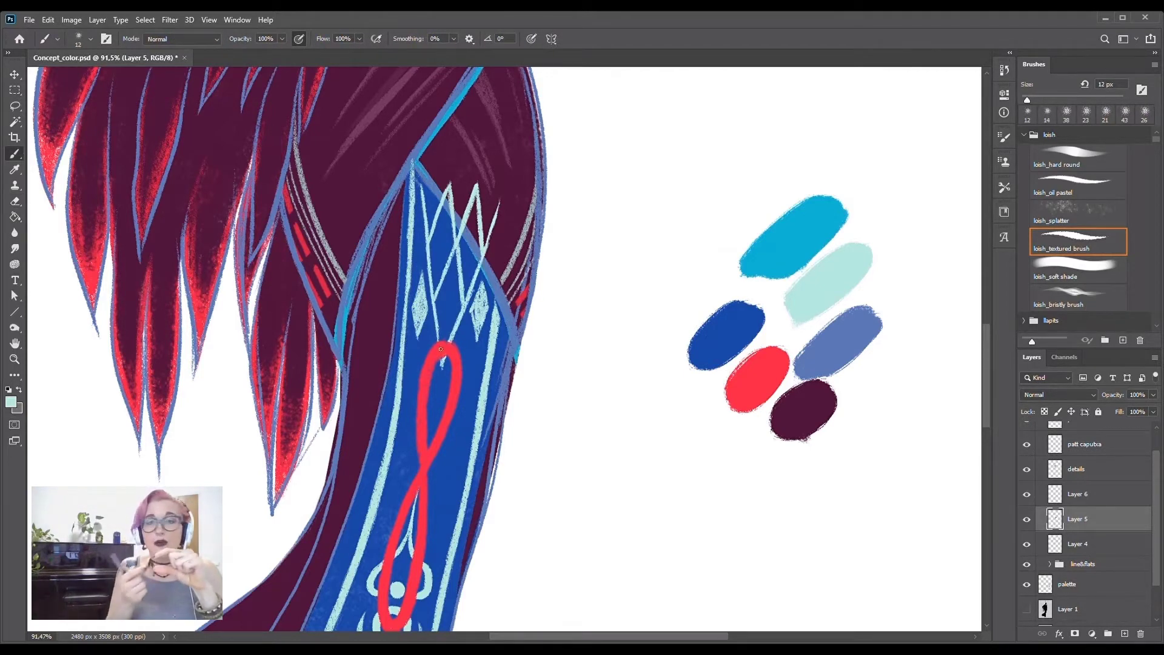
pyautogui.press('e')
pyautogui.moveTo(494, 242); pyautogui.dragTo(478, 183)
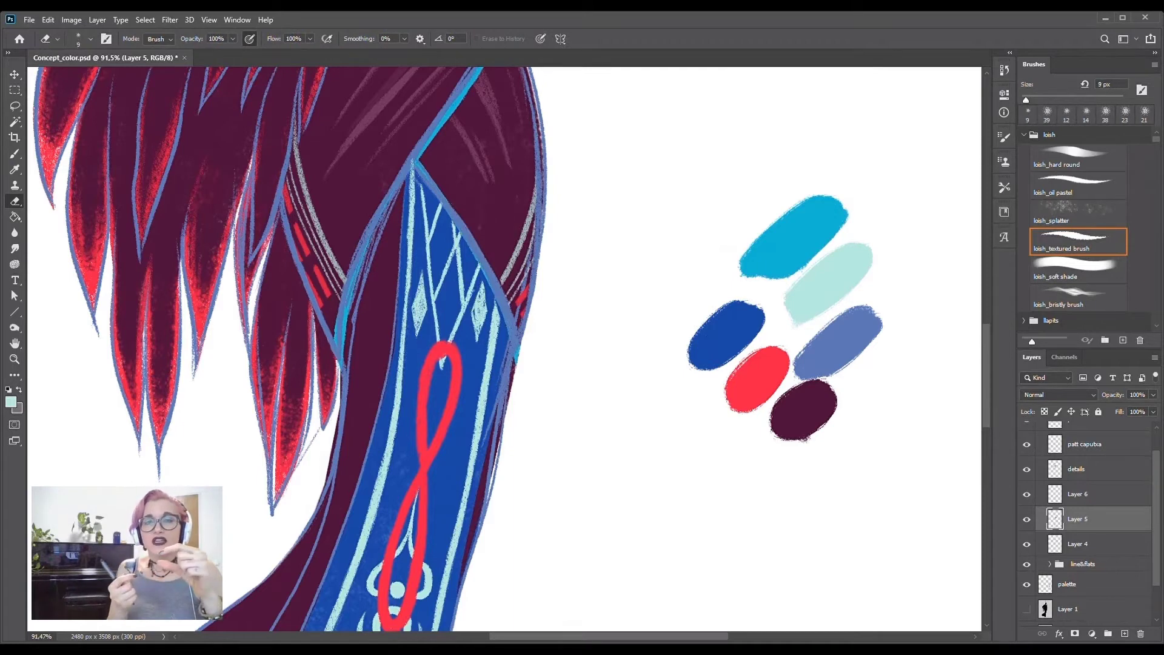
# - Try a red diamond in the blue band, undo it, and move to the layer above
pyautogui.press('b')
pyautogui.keyDown('alt'); pyautogui.click(449, 376); pyautogui.keyUp('alt')
pyautogui.moveTo(449, 282); pyautogui.dragTo(446, 330)
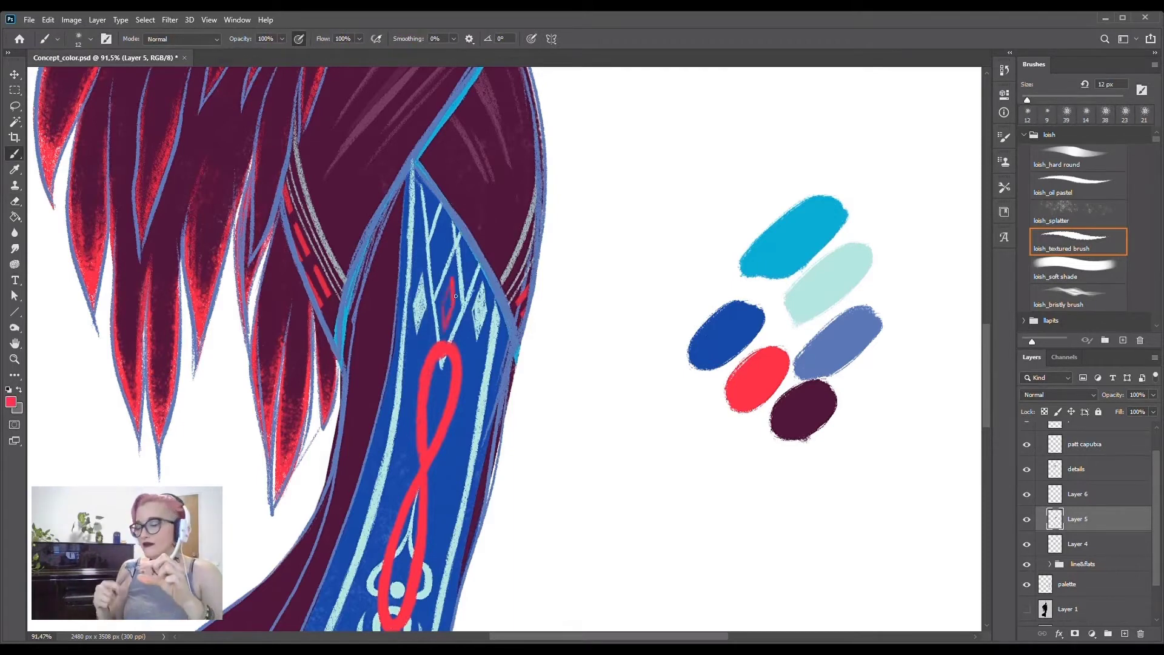
pyautogui.press('e')
pyautogui.press('b')
pyautogui.hotkey('ctrl', 'z')
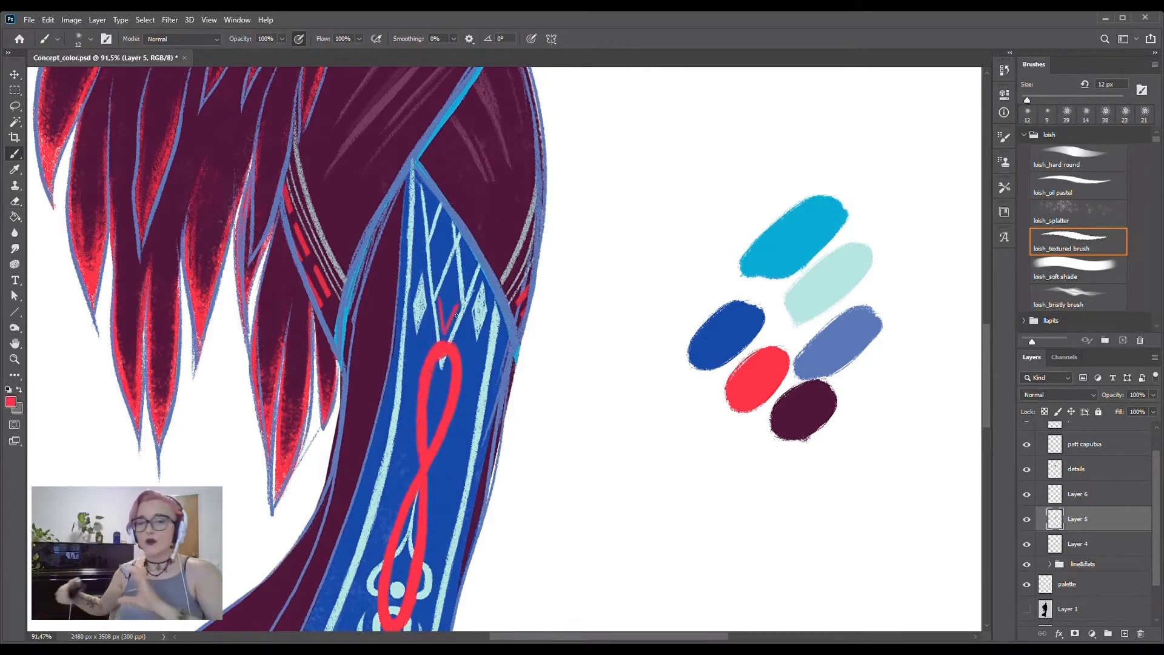
pyautogui.hotkey('alt', ']')
# - Paint small red chevrons inside the zigzag band on Layer 6, then return to Layer 5
pyautogui.moveTo(428, 185); pyautogui.dragTo(446, 328)
pyautogui.moveTo(471, 266); pyautogui.dragTo(446, 328)
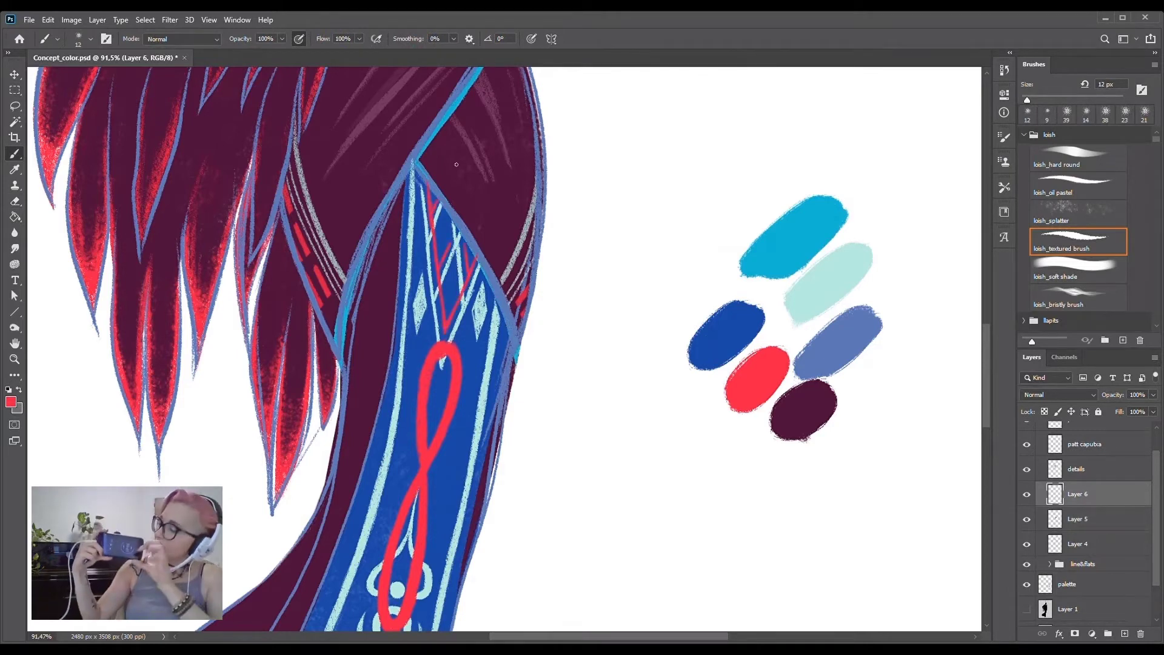
pyautogui.press('e')
pyautogui.press(']')
pyautogui.press(']')
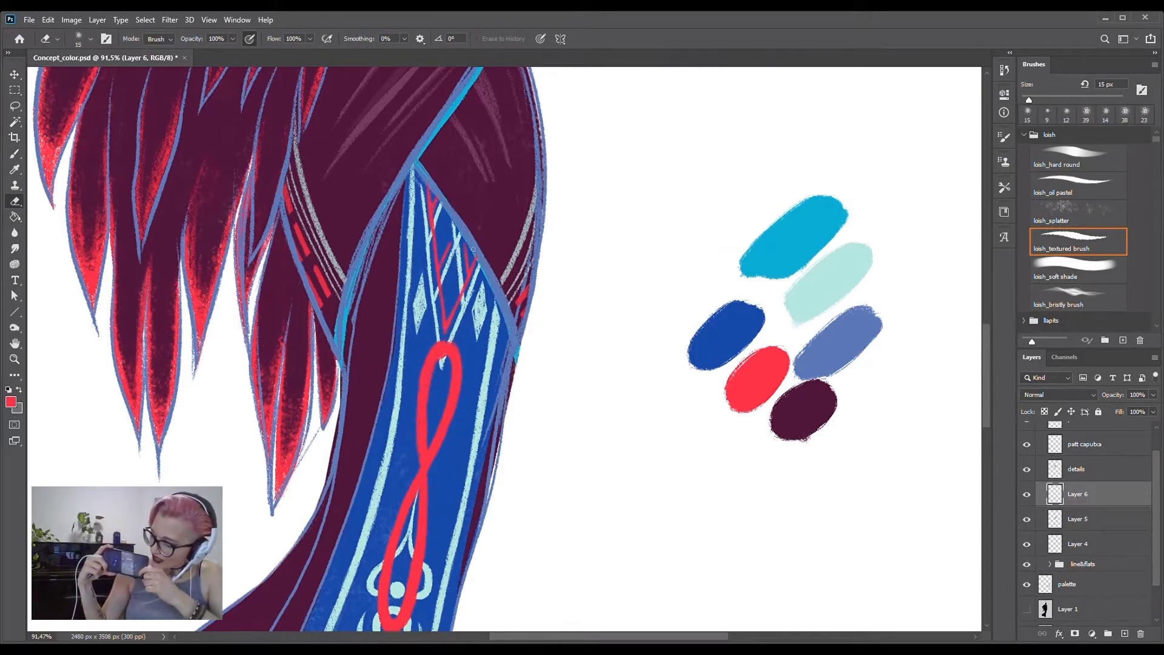
pyautogui.press('b')
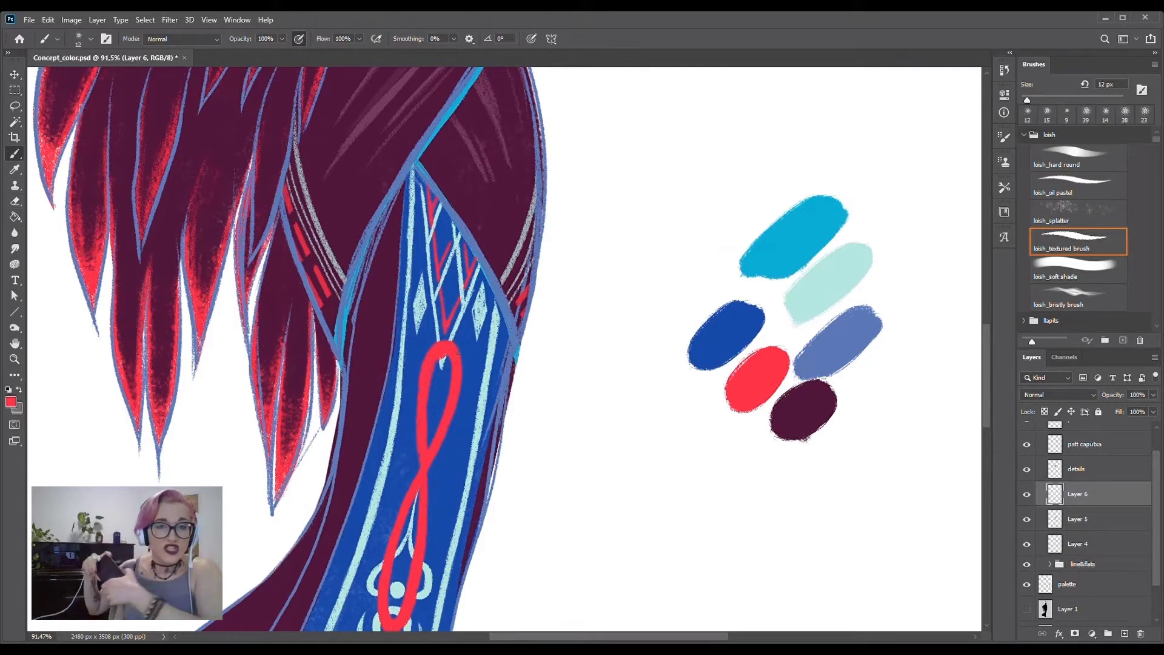
pyautogui.hotkey('alt', '[')
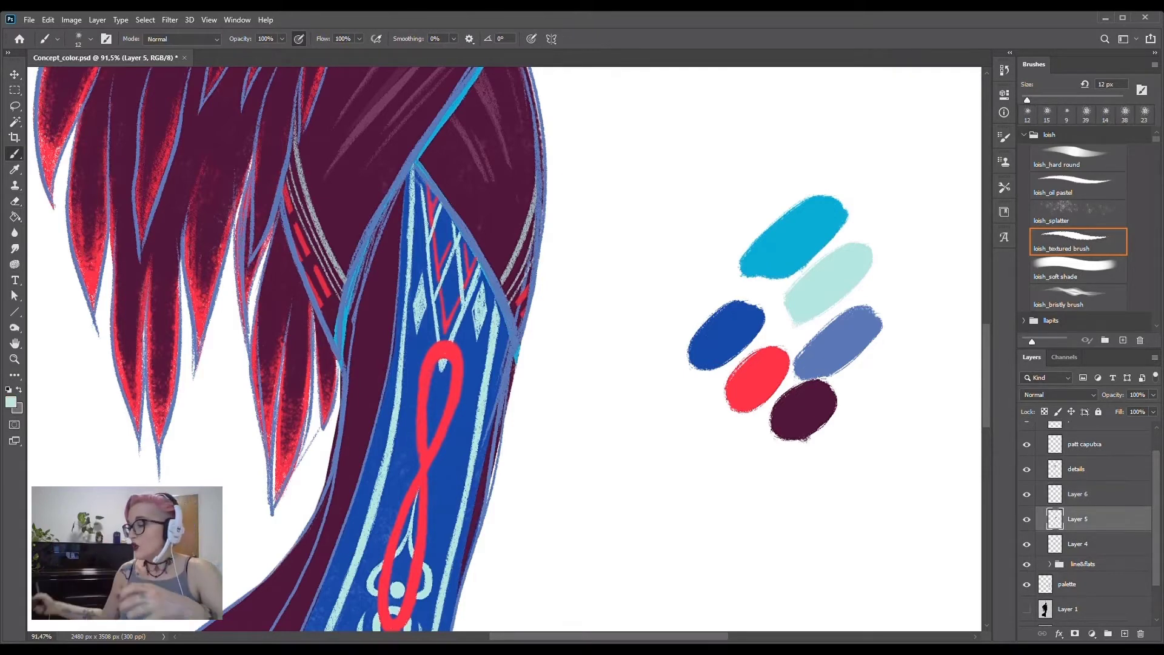
pyautogui.press('e')
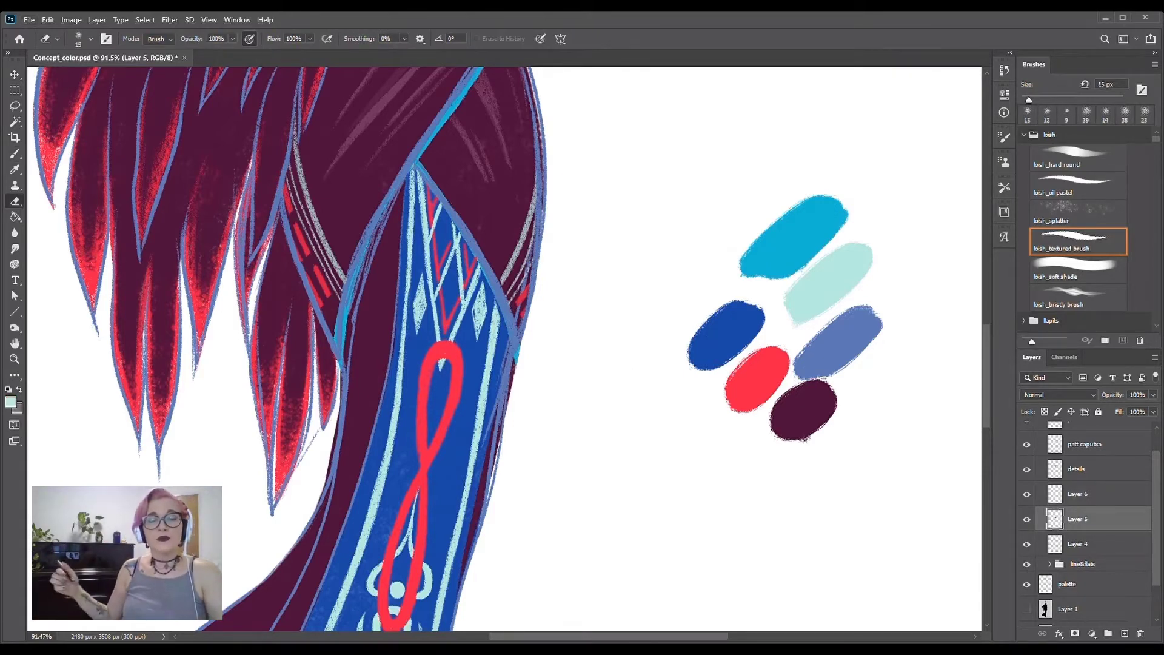
pyautogui.hotkey('ctrl', '0')
# - Draw a pale line along the cape's hem, redrawing the inner hem as one curve
pyautogui.scroll(3, 676, 447)
pyautogui.press('b')
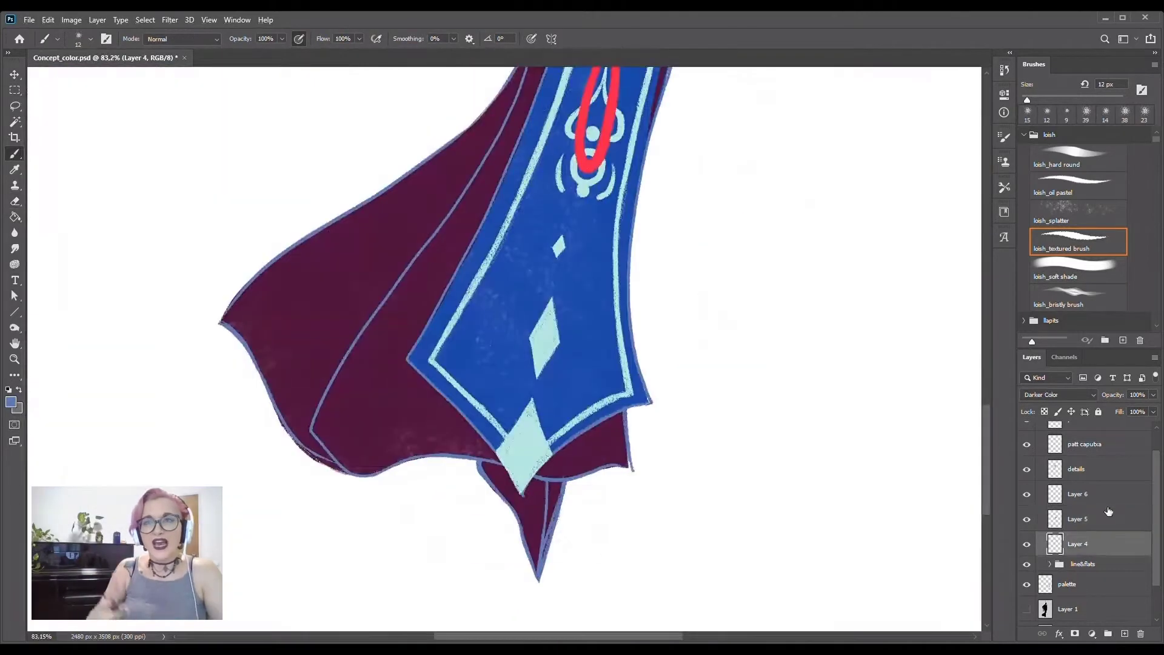
pyautogui.click(1086, 499)
pyautogui.hotkey('ctrl', 'z')
pyautogui.scroll(2, 989, 431)
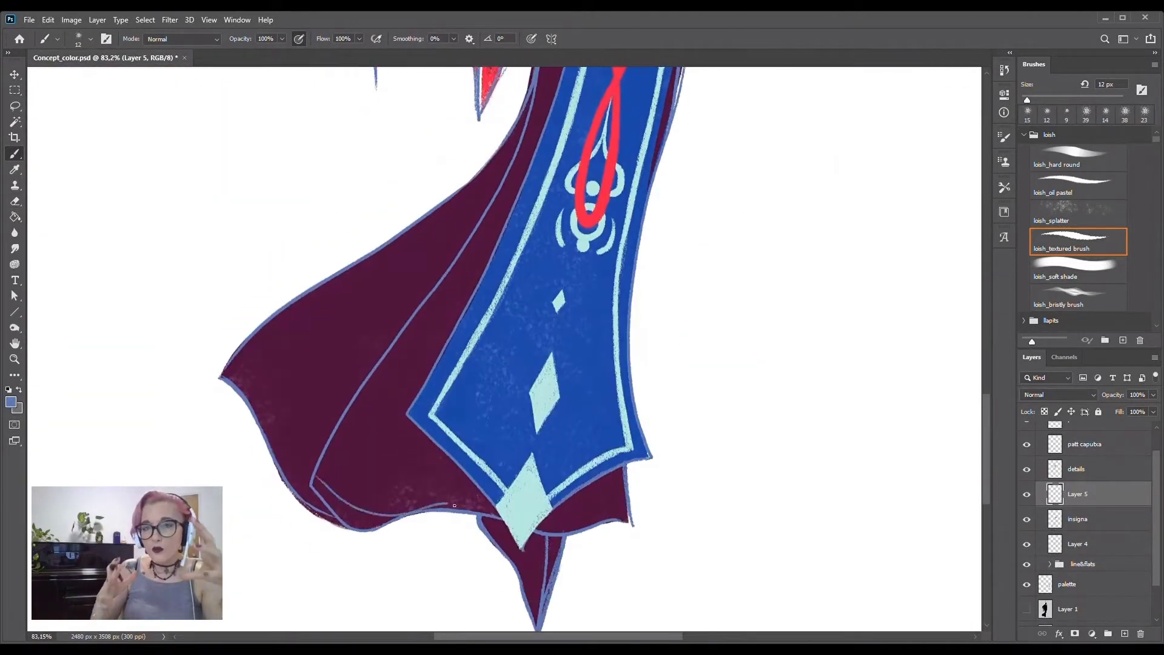
pyautogui.moveTo(315, 467); pyautogui.dragTo(639, 503)
pyautogui.moveTo(313, 429); pyautogui.dragTo(355, 488)
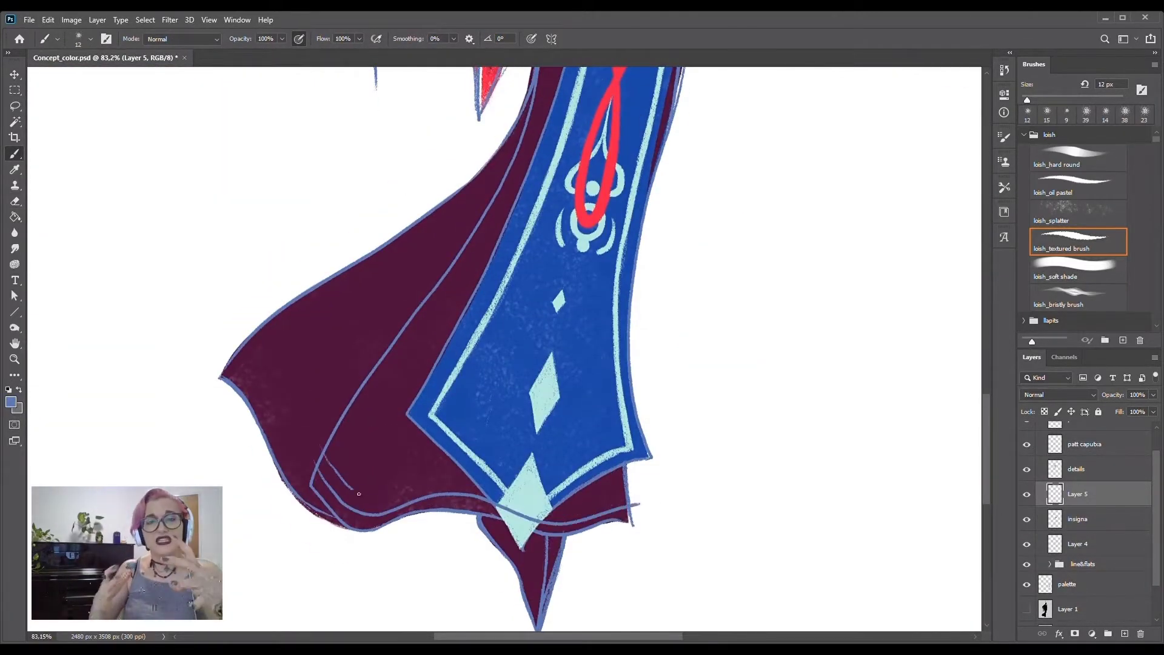
pyautogui.hotkey('ctrl', 'z')
pyautogui.moveTo(327, 450); pyautogui.dragTo(631, 494)
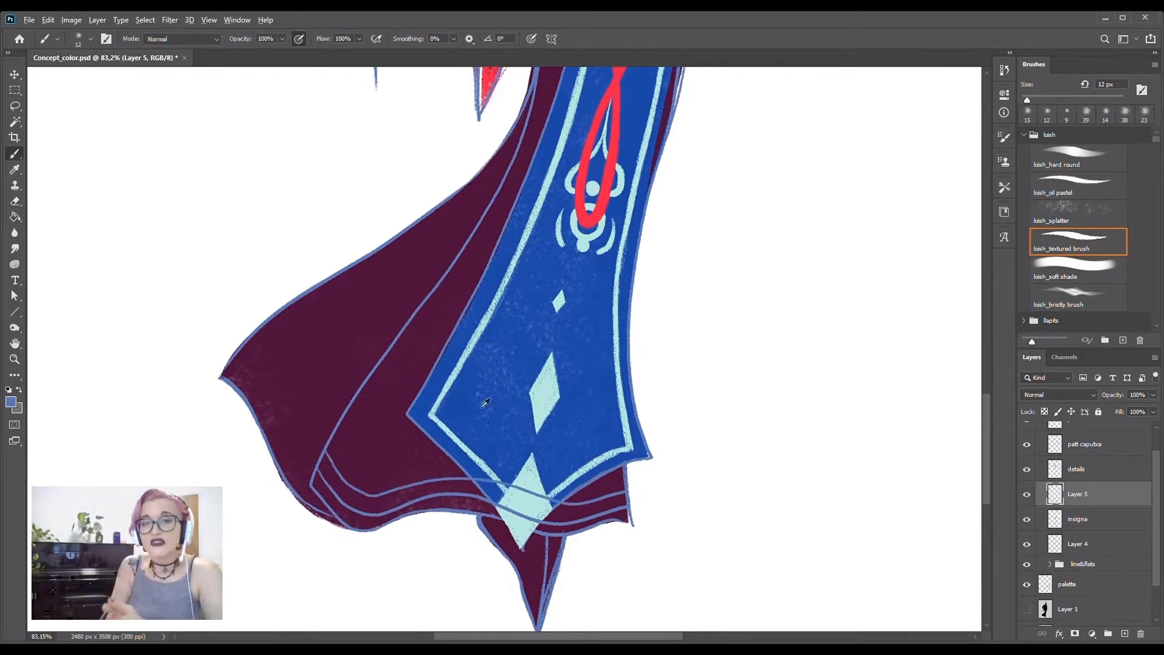
# - Lower Layer 5's hem lines to 61% opacity
pyautogui.press('e')
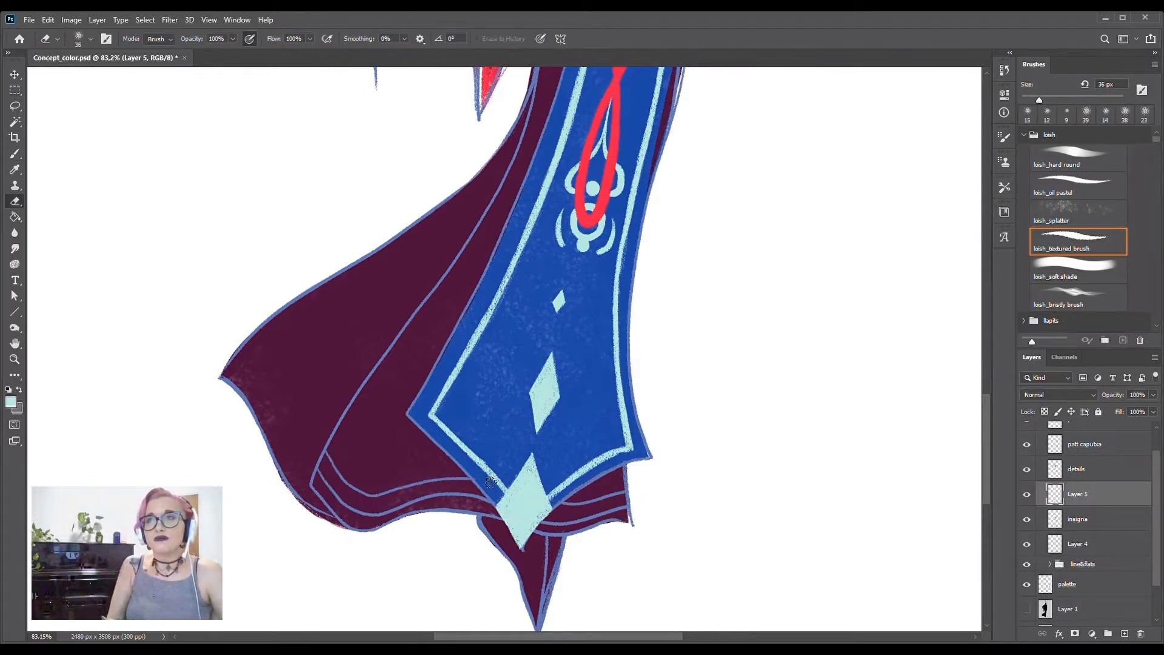
pyautogui.press('b')
pyautogui.keyDown('ctrl'); pyautogui.click(555, 516); pyautogui.keyUp('ctrl')
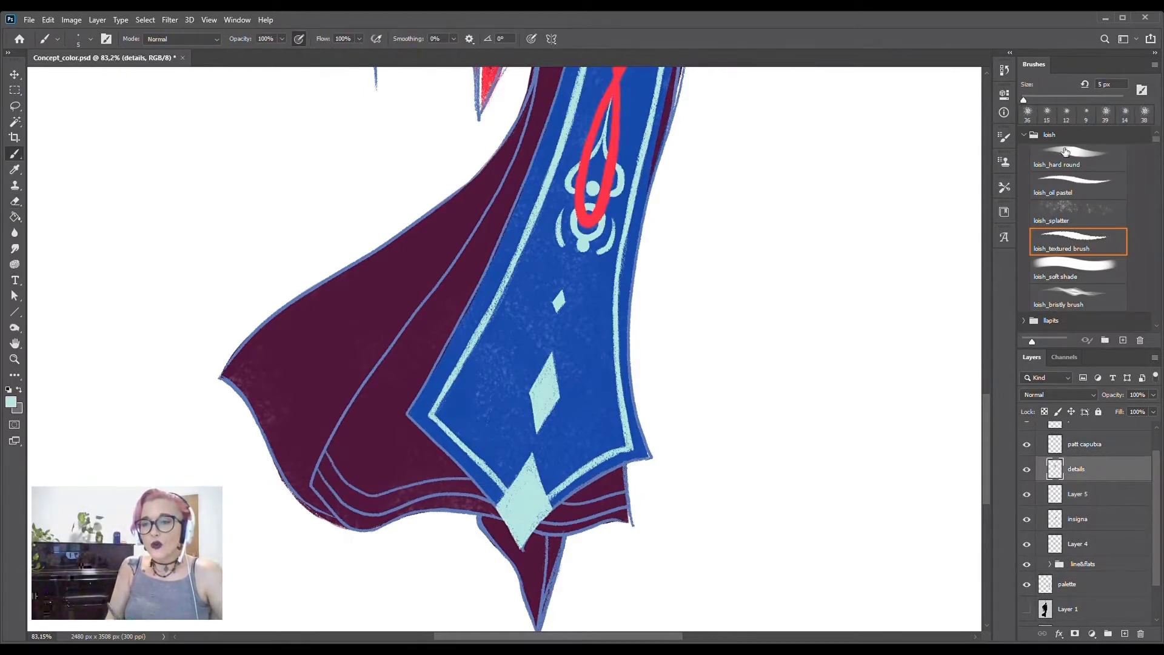
pyautogui.keyDown('ctrl'); pyautogui.click(554, 481); pyautogui.keyUp('ctrl')
pyautogui.moveTo(1153, 395); pyautogui.dragTo(1130, 412)
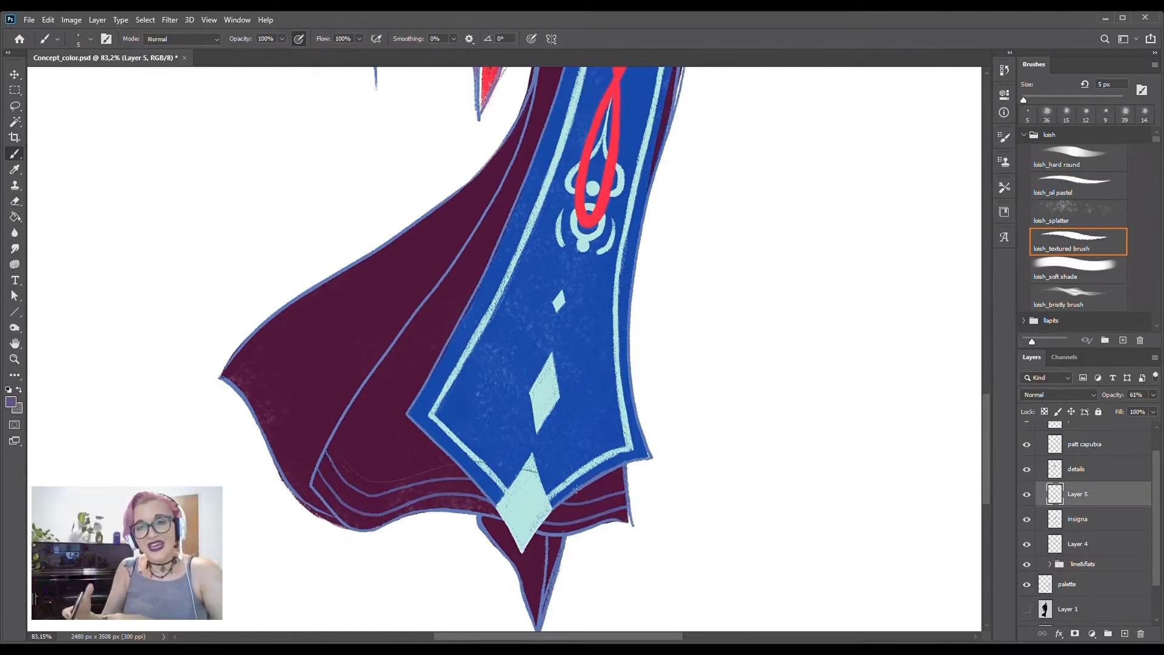
# - On a new layer, paint a lavender hem stroke at lower opacity, clearing the diamond tip
pyautogui.hotkey('ctrl', 'shift', 'alt', 'n')
pyautogui.moveTo(341, 479); pyautogui.dragTo(490, 509)
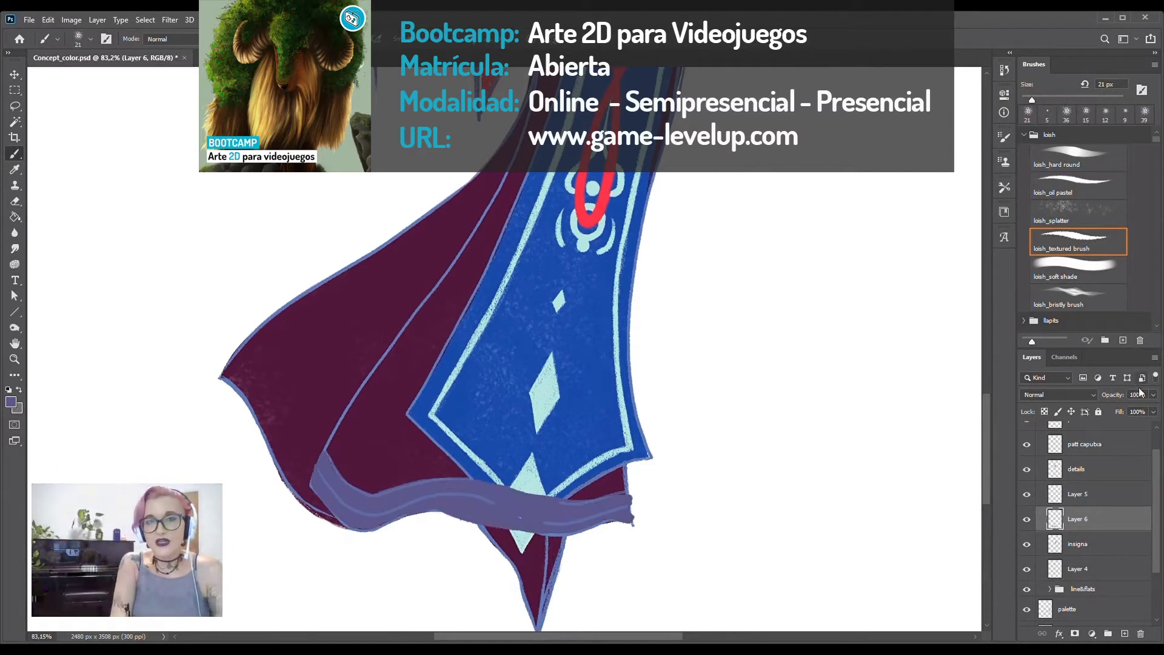
pyautogui.press('v')
pyautogui.press('5')
pyautogui.press('3')
pyautogui.press('e')
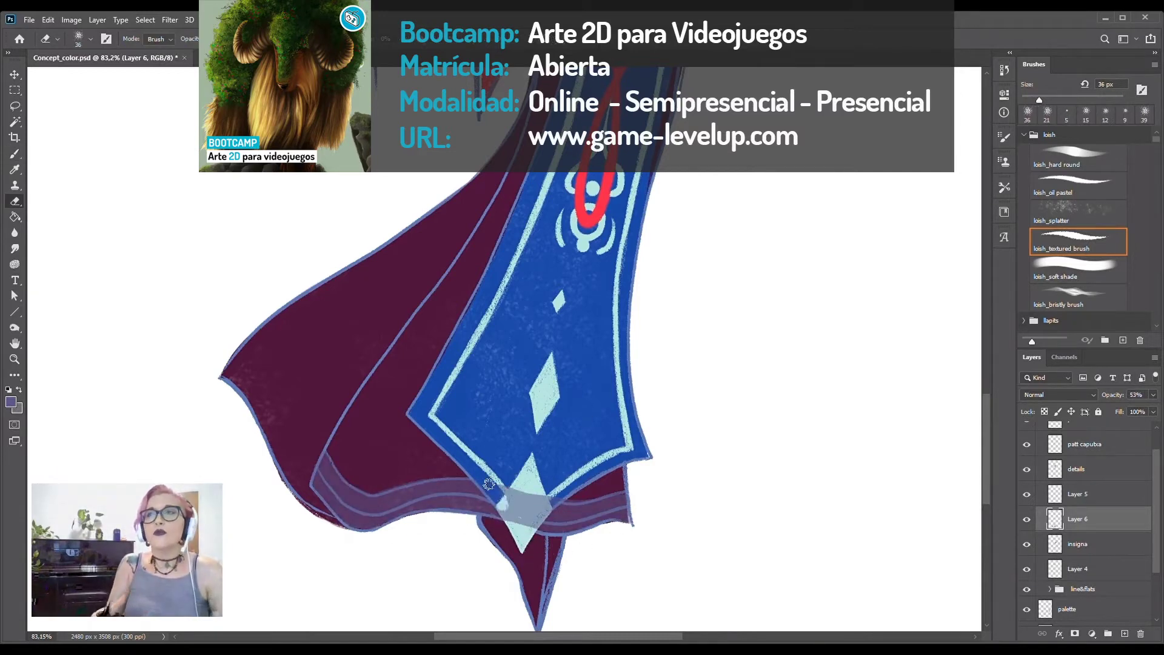
pyautogui.moveTo(488, 484); pyautogui.dragTo(534, 534)
# - Cycle the lavender hem stroke's blend mode to Screen, then reselect Layer 5
pyautogui.press('v')
pyautogui.hotkey('shift', '+')
pyautogui.hotkey('shift', '+')
pyautogui.hotkey('shift', '+')
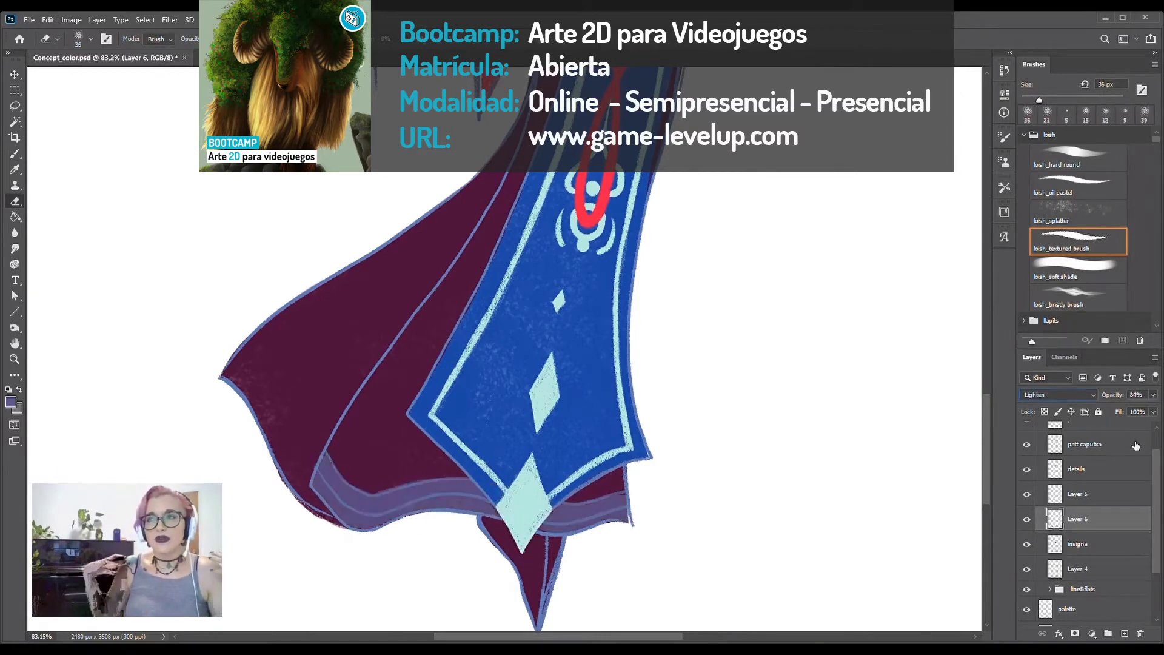
pyautogui.press('8')
pyautogui.press('4')
pyautogui.press('e')
pyautogui.scroll(-5, 692, 285)
pyautogui.click(1042, 394)
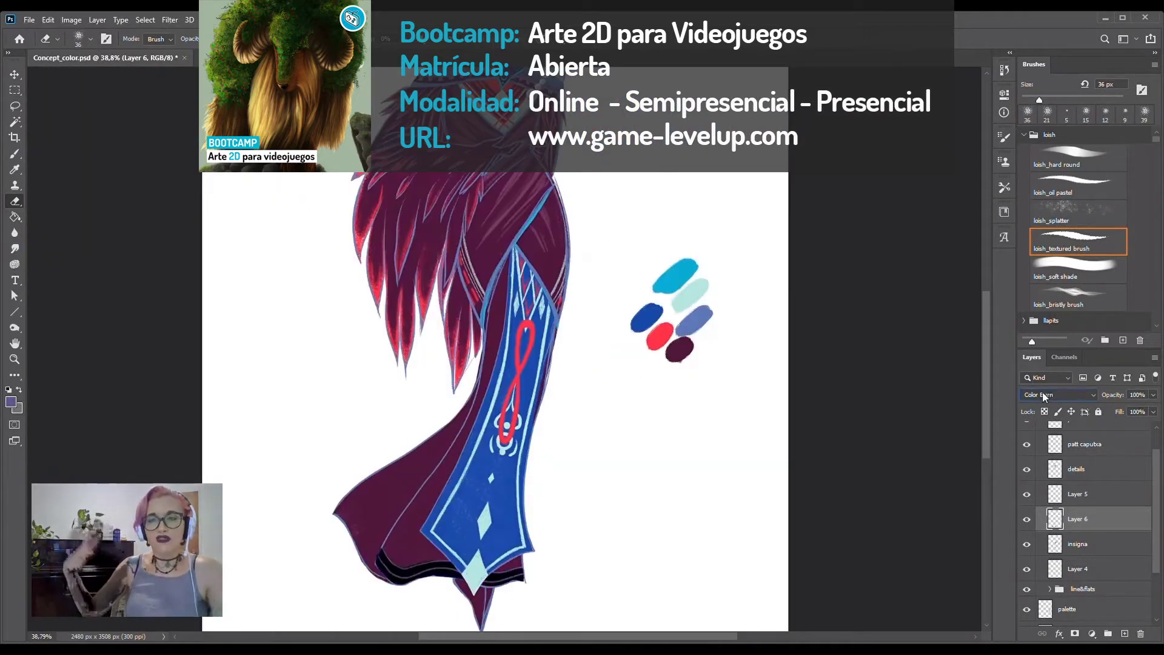
pyautogui.scroll(-10, 1042, 394)
pyautogui.scroll(-2, 1043, 391)
pyautogui.scroll(-2, 1042, 392)
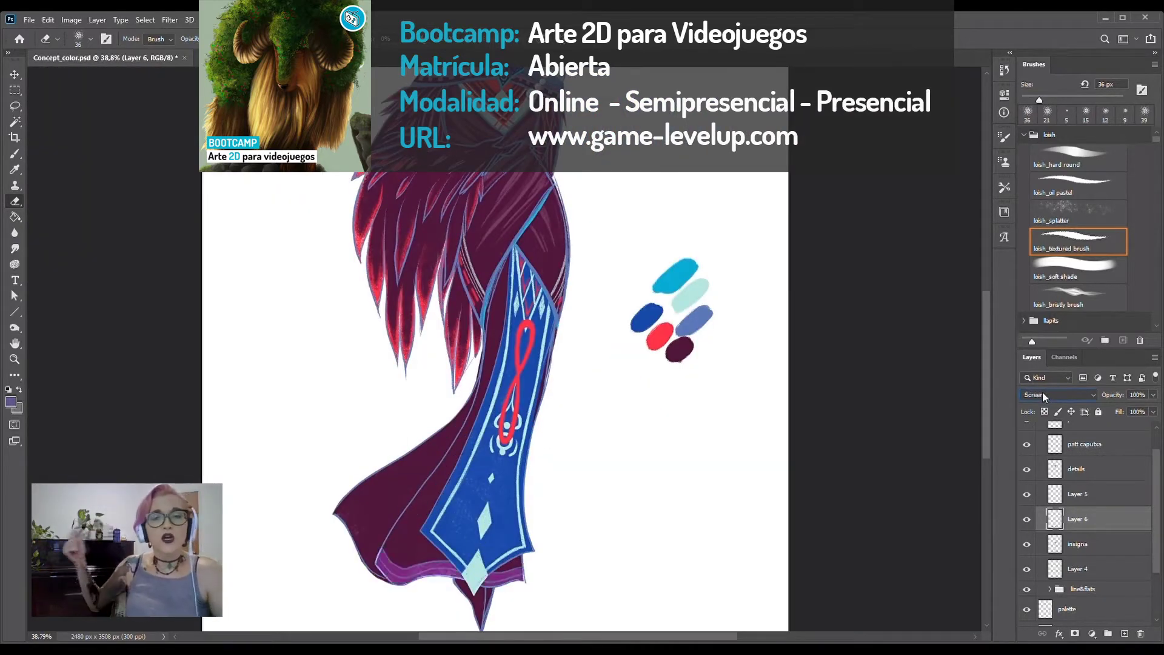
pyautogui.scroll(-1, 1042, 391)
pyautogui.click(1108, 497)
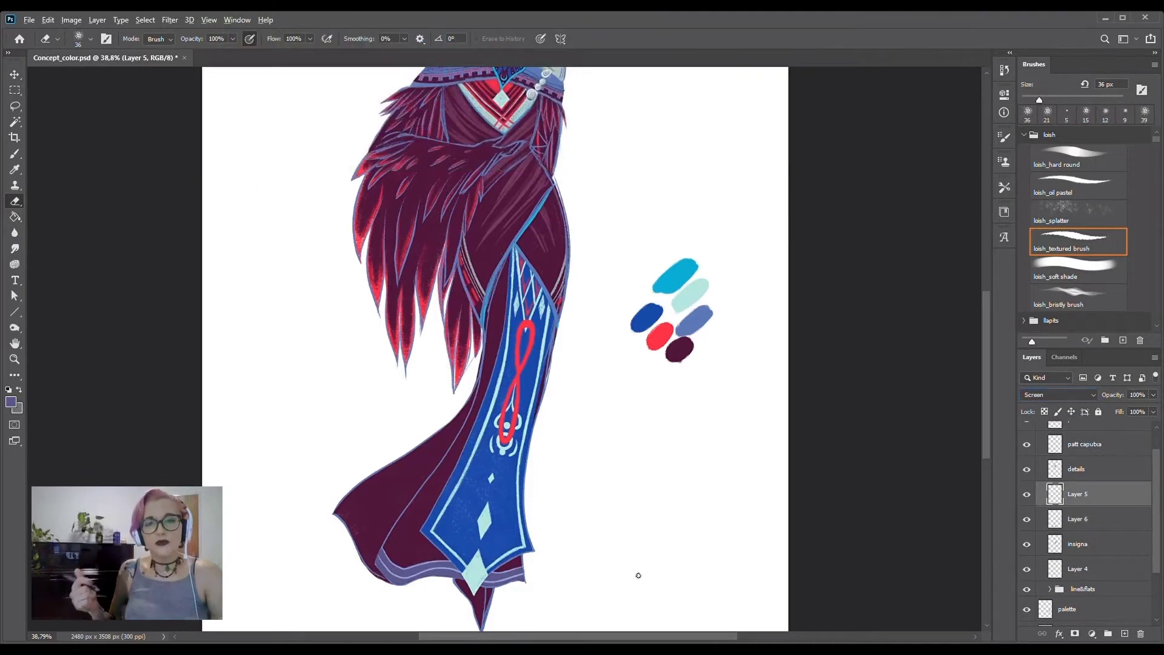
# - Duplicate the 'darker' shading layer and set the copy to Multiply at 51% opacity
pyautogui.scroll(5, 511, 631)
pyautogui.hotkey('ctrl', 'e')
pyautogui.keyDown('ctrl'); pyautogui.click(182, 482); pyautogui.keyUp('ctrl')
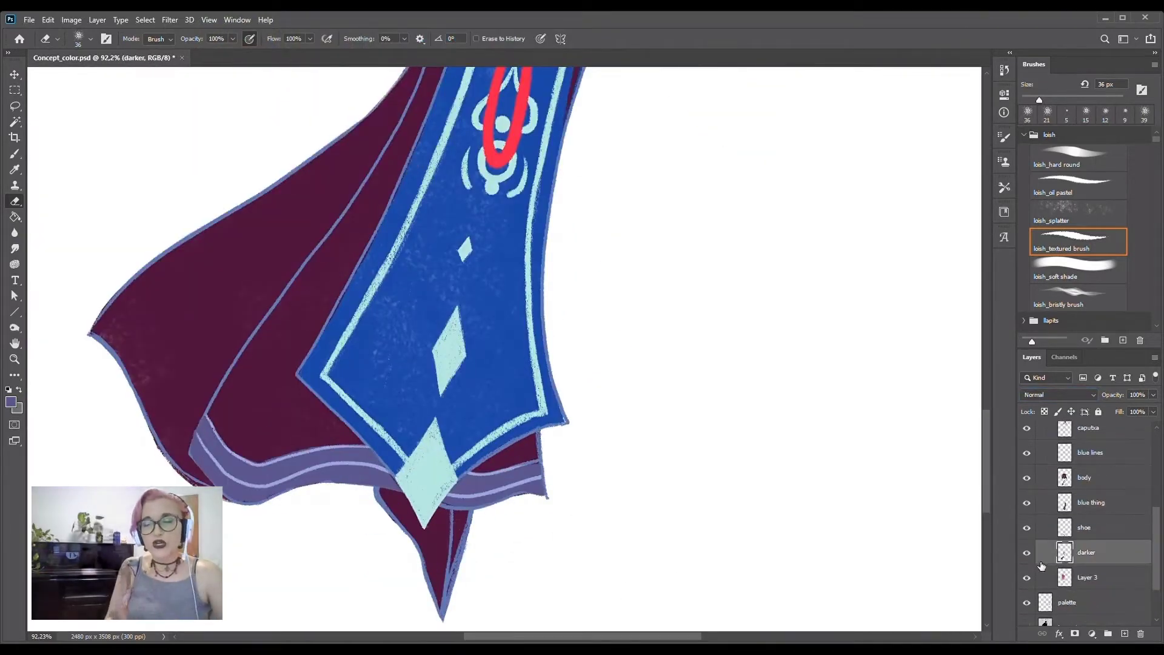
pyautogui.keyDown('ctrl'); pyautogui.click(541, 507); pyautogui.keyUp('ctrl')
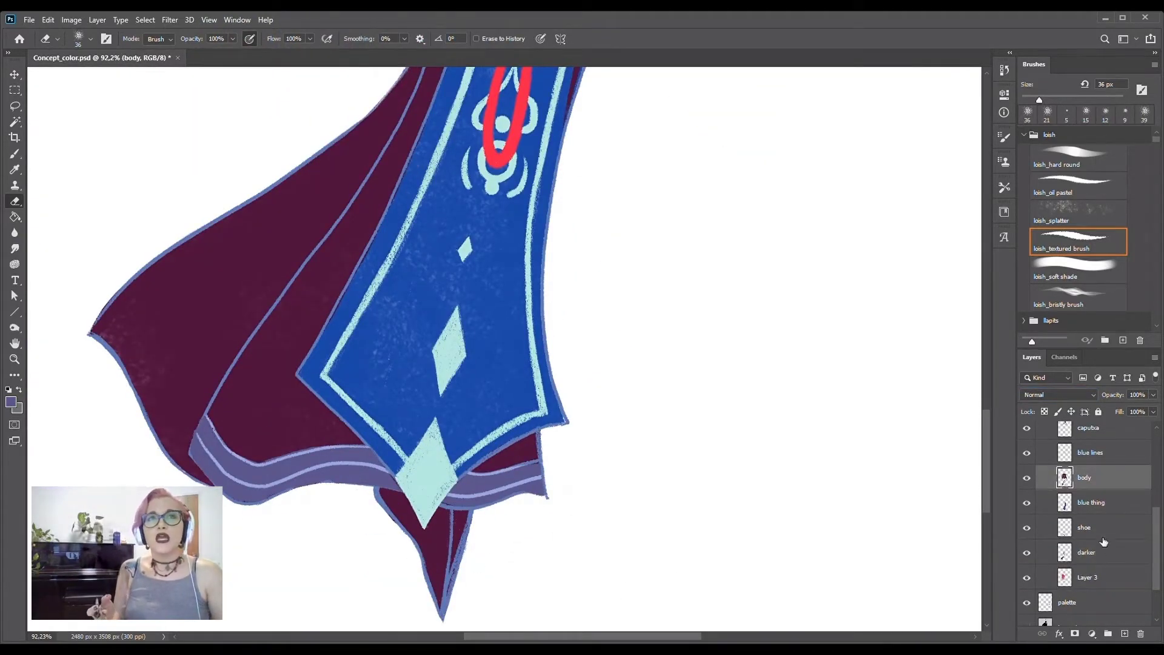
pyautogui.keyDown('ctrl'); pyautogui.click(481, 533); pyautogui.keyUp('ctrl')
pyautogui.scroll(-5, 710, 539)
pyautogui.press('i')
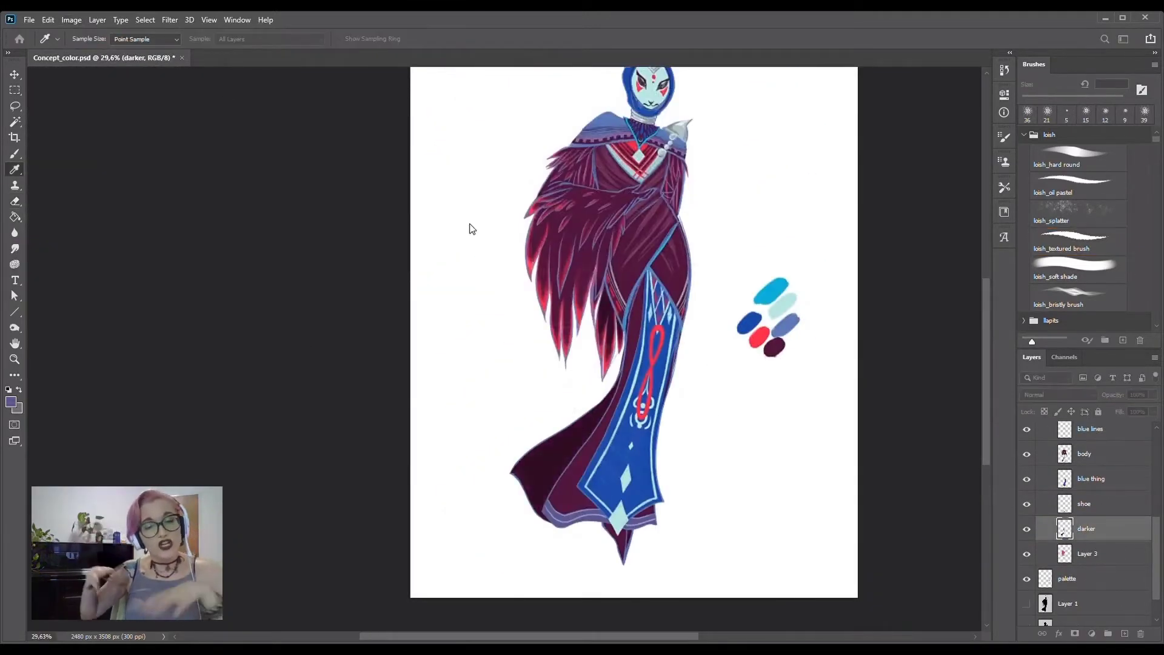
pyautogui.hotkey('ctrl', 'j')
pyautogui.press('e')
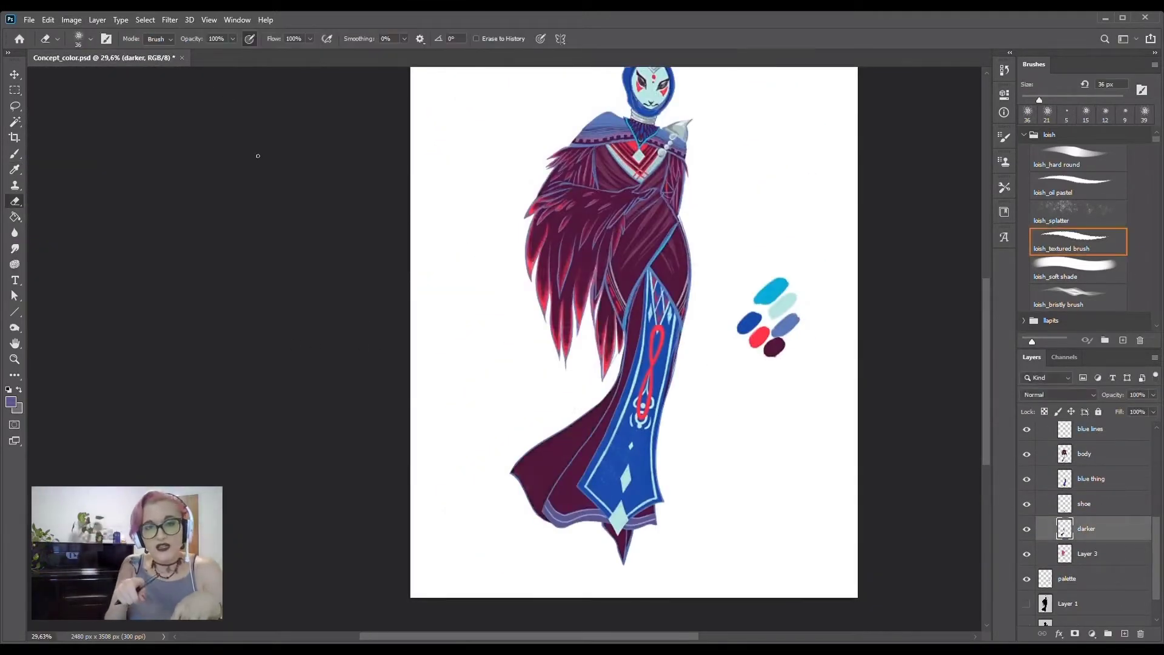
pyautogui.scroll(-3, 1075, 392)
pyautogui.press('b')
pyautogui.scroll(5, 713, 182)
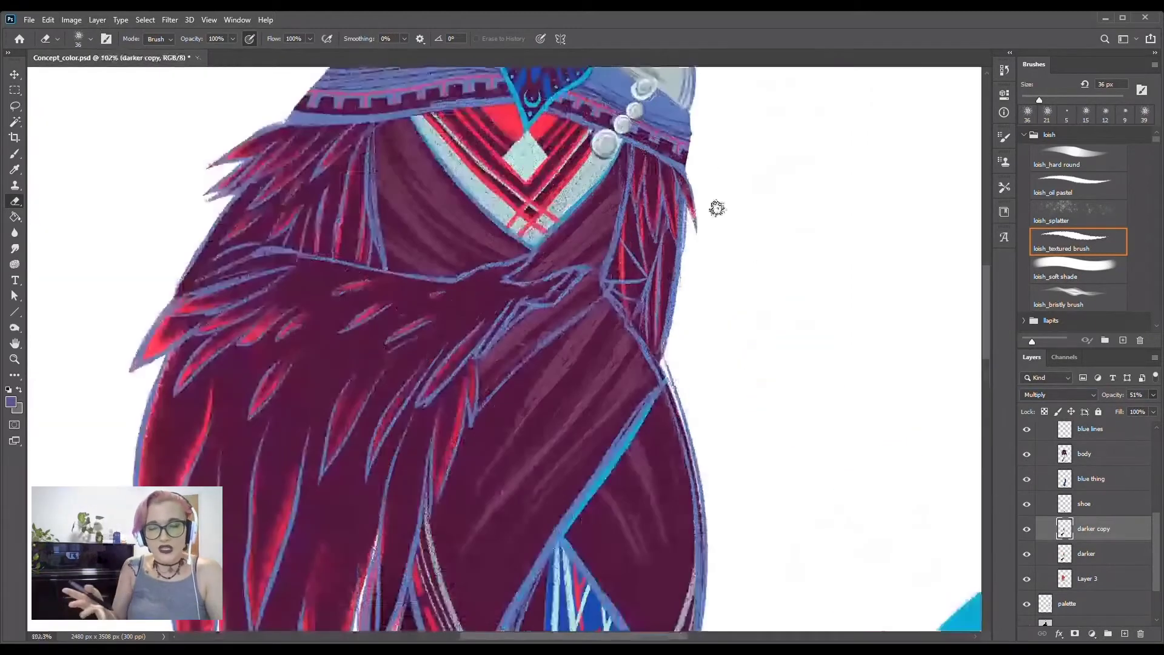
# - On the 'line' layer, redraw the blue outline along the robe's right side
pyautogui.keyDown('ctrl'); pyautogui.click(645, 300); pyautogui.keyUp('ctrl')
pyautogui.press('e')
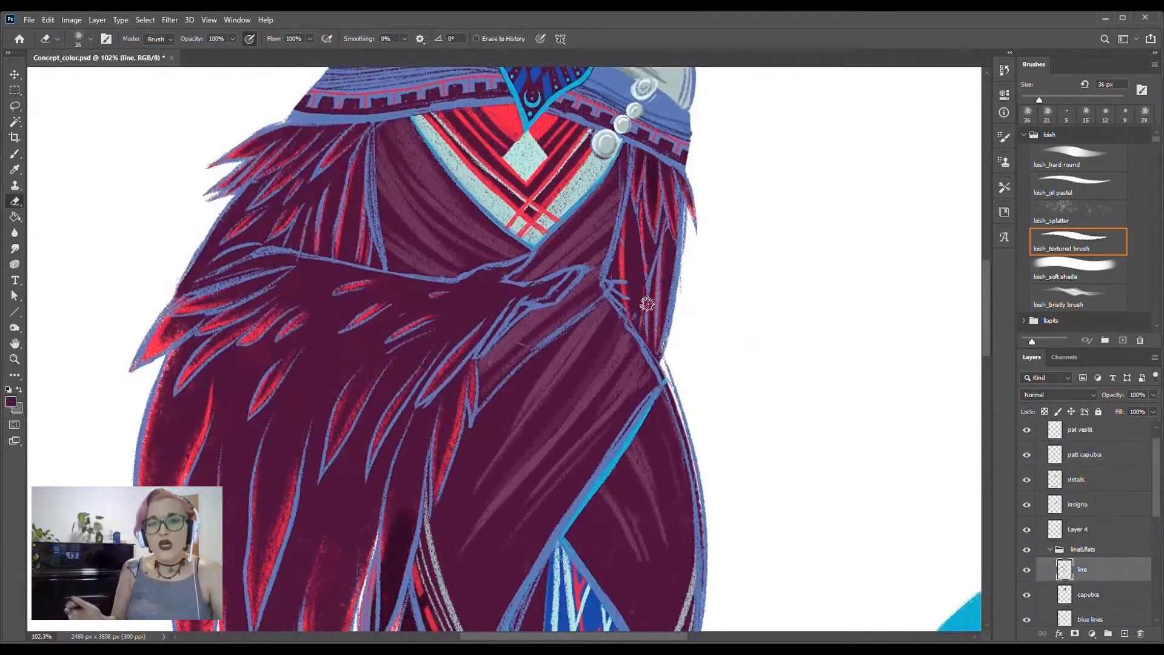
pyautogui.press('b')
pyautogui.keyDown('alt'); pyautogui.click(679, 174); pyautogui.keyUp('alt')
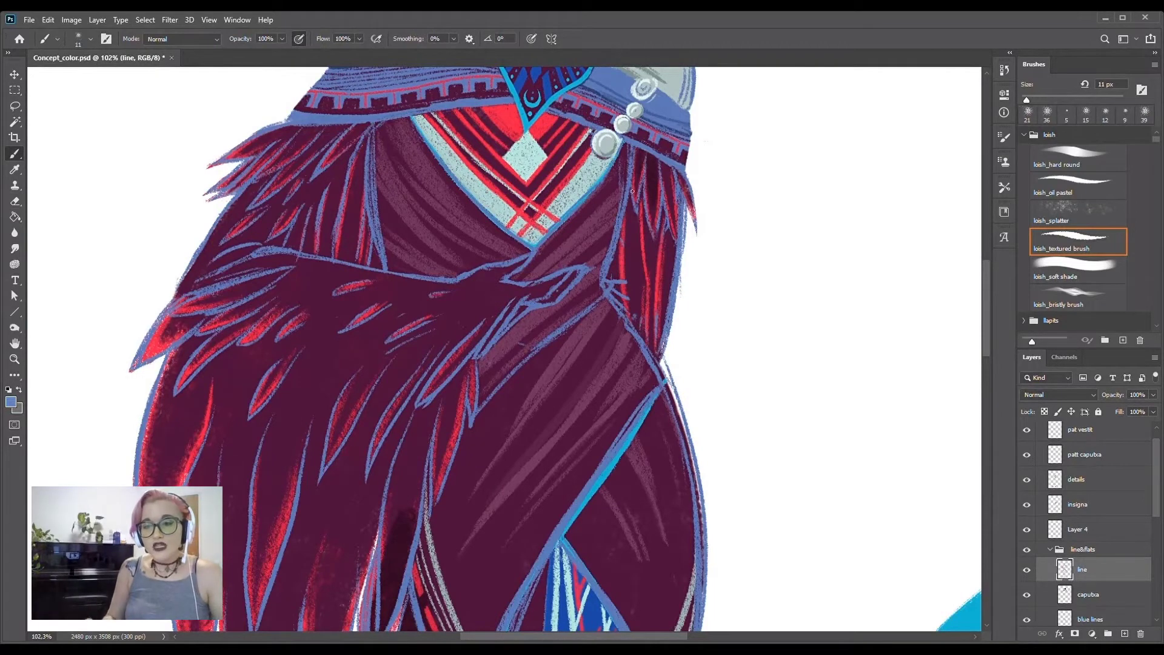
pyautogui.moveTo(629, 279)
pyautogui.mouseDown()
pyautogui.moveTo(624, 299)
pyautogui.moveTo(673, 373)
pyautogui.moveTo(690, 599)
pyautogui.mouseUp()
# - On 'darker copy', paint dark shading strokes onto the lower feathers
pyautogui.scroll(-5, 746, 259)
pyautogui.keyDown('alt'); pyautogui.click(685, 339); pyautogui.keyUp('alt')
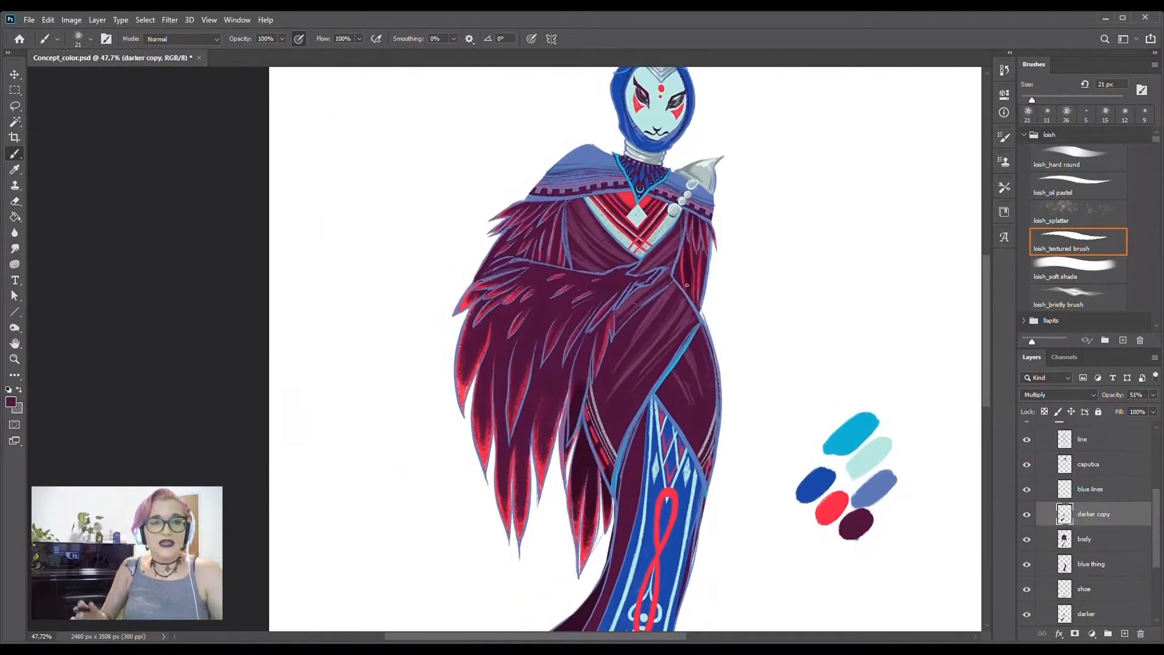
pyautogui.scroll(2, 772, 286)
pyautogui.scroll(3, 772, 286)
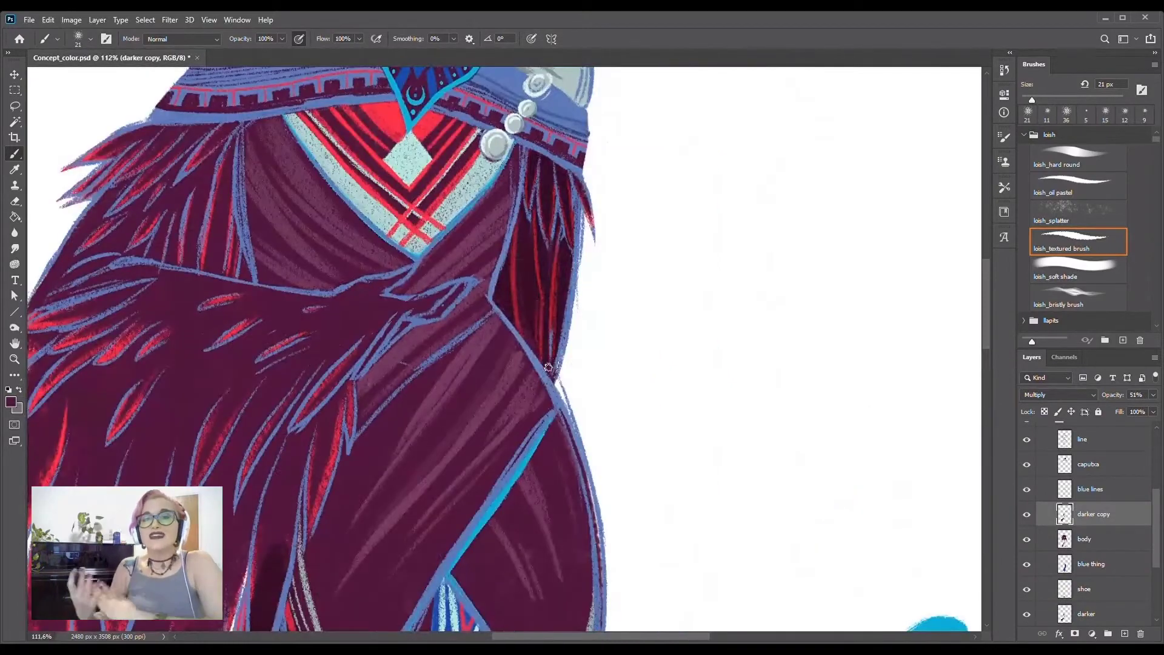
pyautogui.scroll(-4, 527, 278)
pyautogui.scroll(5, 513, 570)
pyautogui.moveTo(521, 315); pyautogui.dragTo(521, 427)
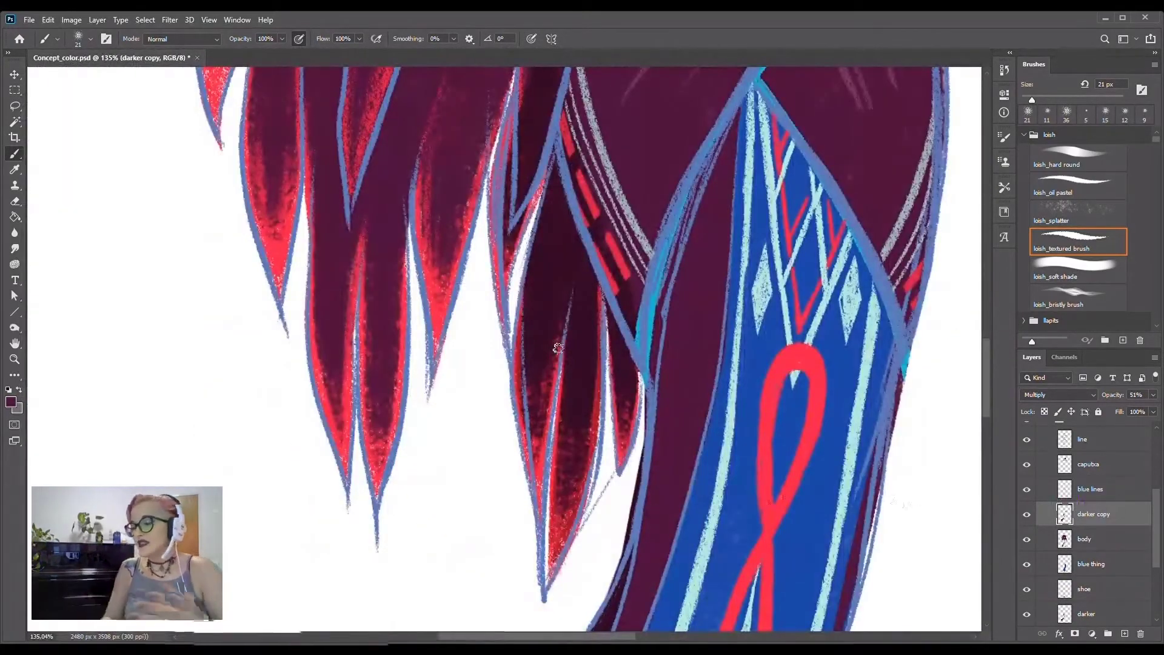
pyautogui.moveTo(615, 333); pyautogui.dragTo(616, 452)
pyautogui.moveTo(534, 173); pyautogui.dragTo(522, 260)
pyautogui.scroll(-5, 517, 311)
pyautogui.scroll(5, 715, 208)
# - Erase the excess dark shading to the right of the robe
pyautogui.press('e')
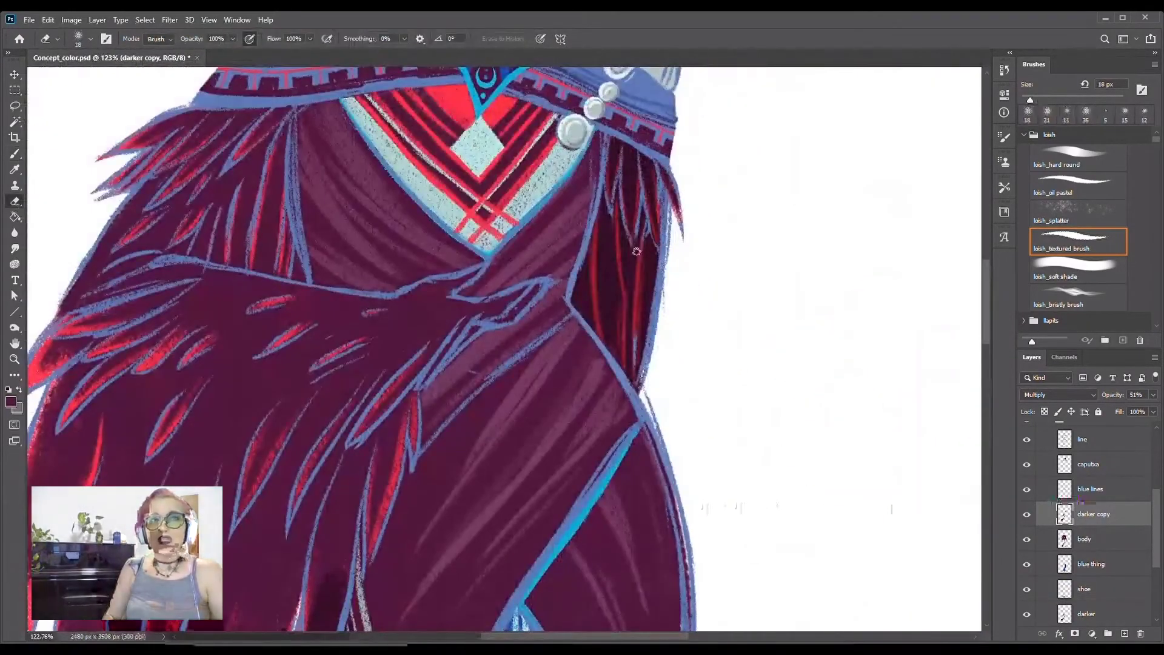
pyautogui.moveTo(623, 272); pyautogui.dragTo(622, 348)
pyautogui.moveTo(596, 230); pyautogui.dragTo(597, 322)
# - Add a 'line copy' layer with a Color Overlay effect beside the 'line' layer
pyautogui.keyDown('ctrl'); pyautogui.click(649, 383); pyautogui.keyUp('ctrl')
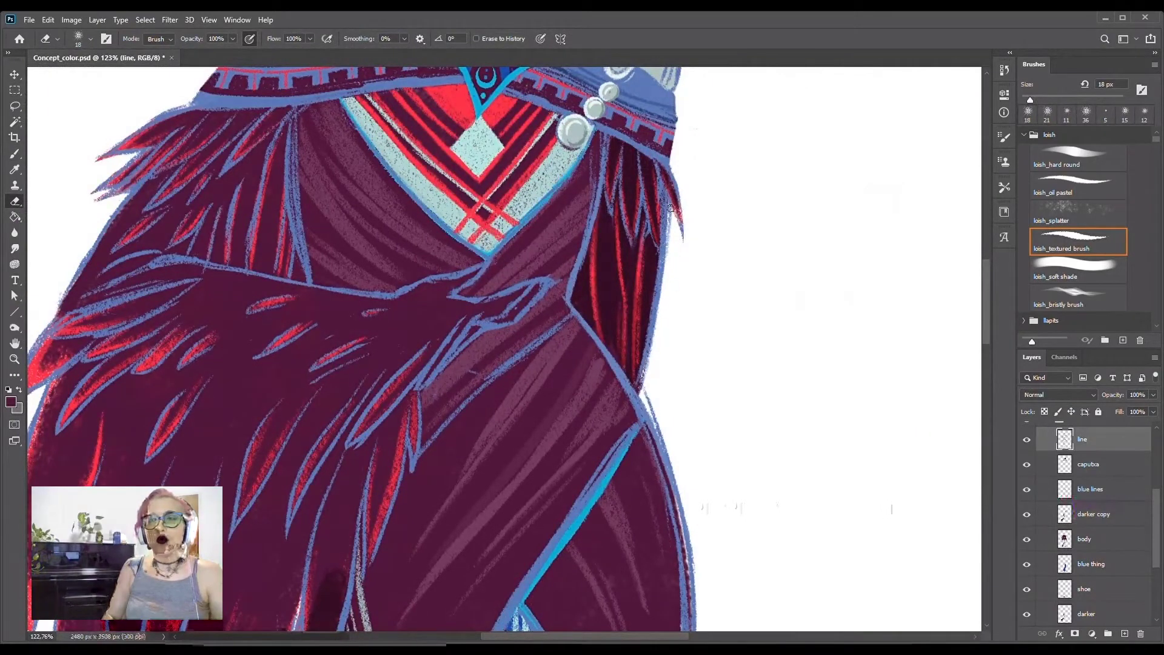
pyautogui.scroll(-3, 501, 388)
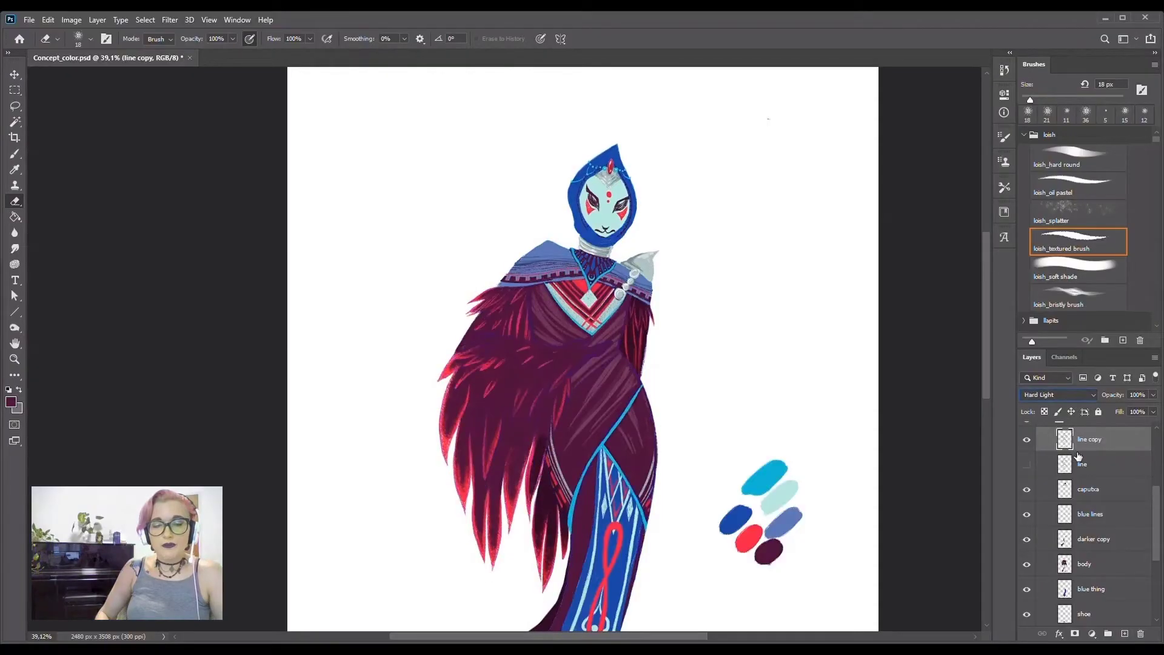
pyautogui.press('Down')
pyautogui.press('Down')
pyautogui.press('Down')
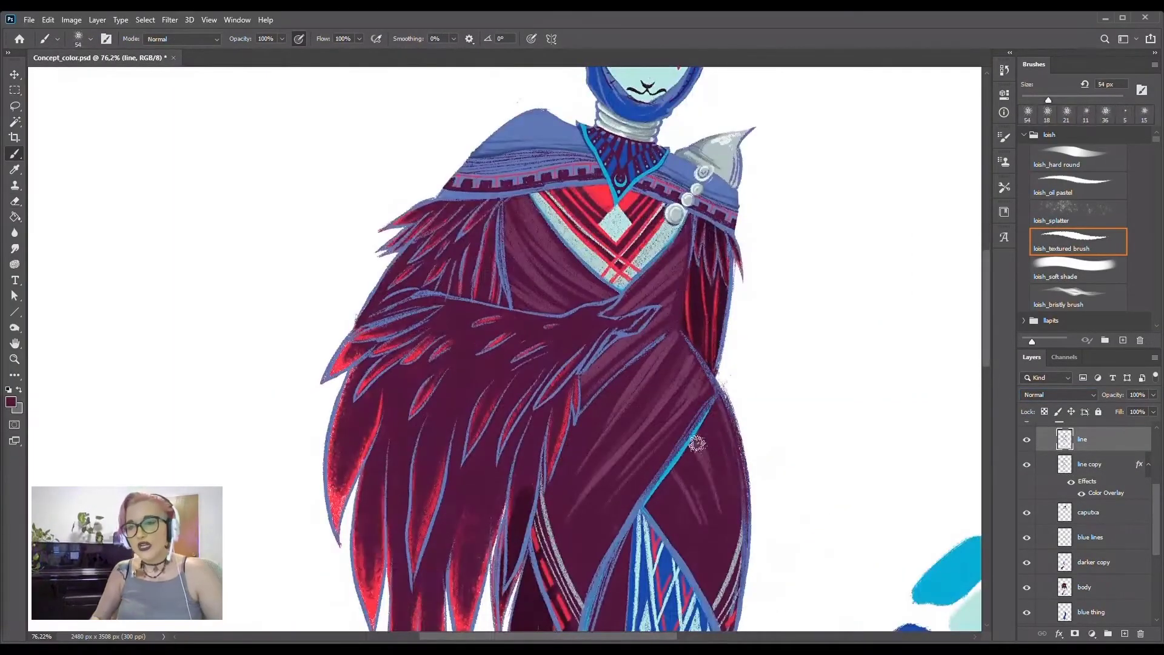
# - Paint a cyan line along the collar's lower edge
pyautogui.press('e')
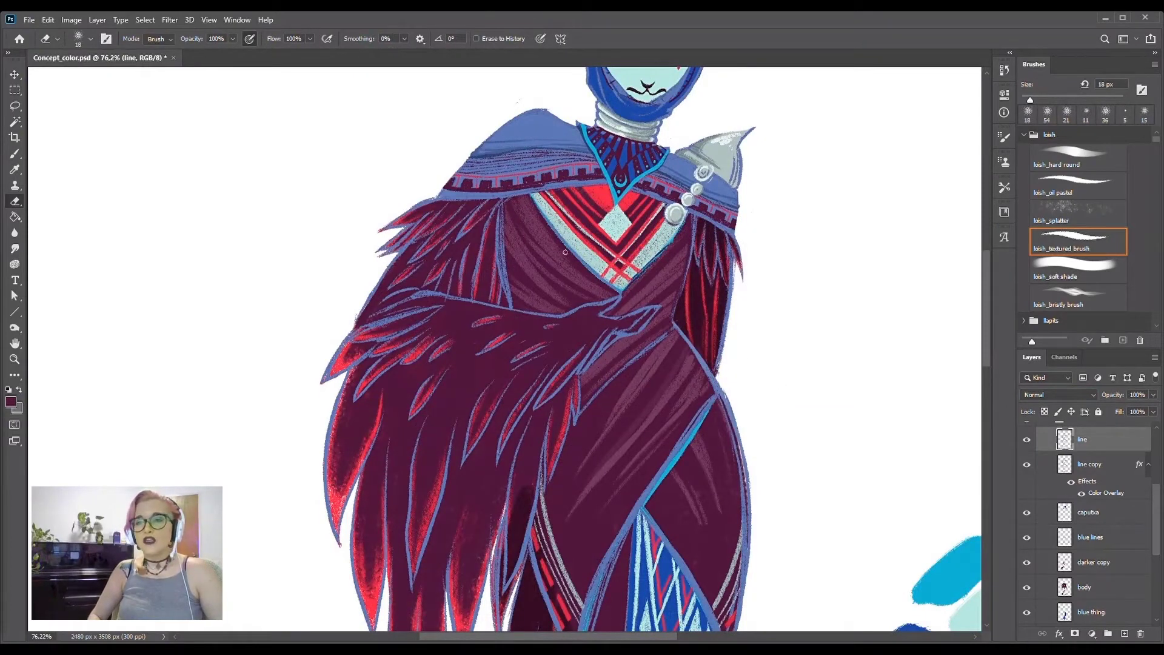
pyautogui.press('b')
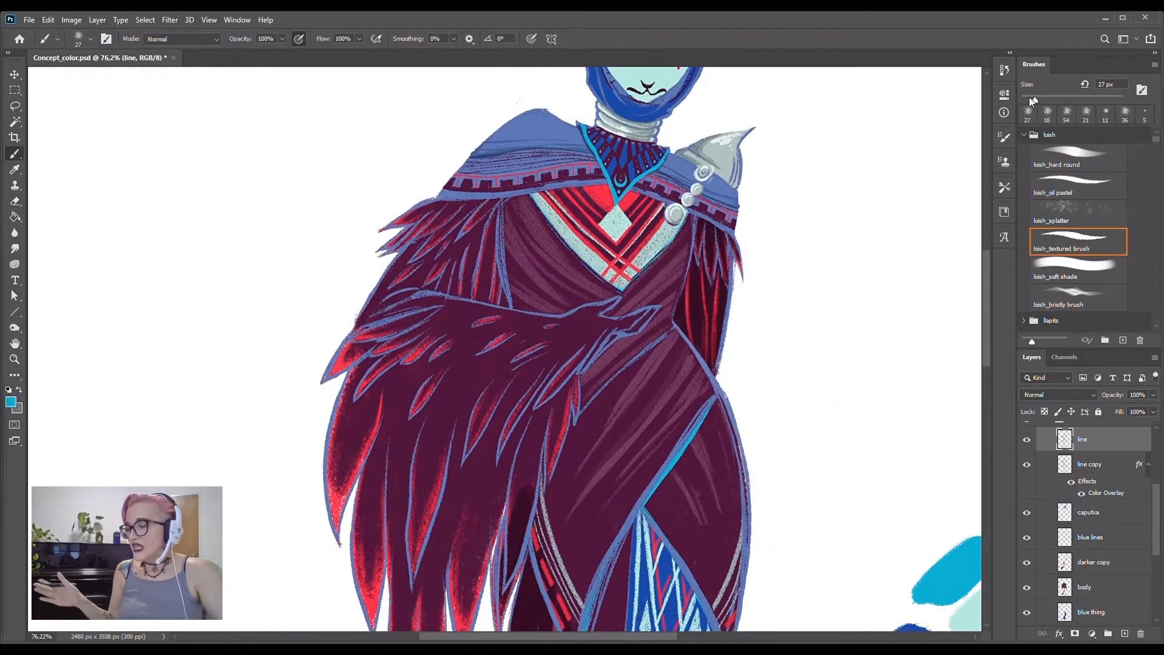
pyautogui.keyDown('alt'); pyautogui.click(585, 262); pyautogui.keyUp('alt')
pyautogui.moveTo(442, 197); pyautogui.dragTo(557, 189)
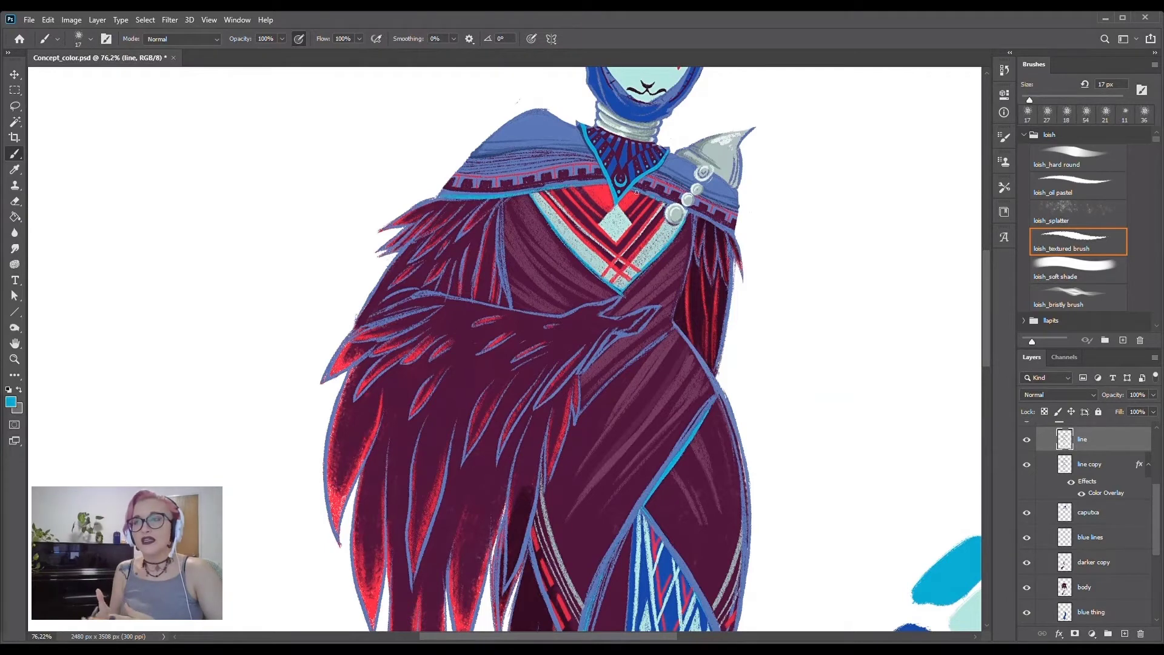
# - Partly erase stray blue line strokes on the robe with a smaller 75% eraser
pyautogui.press('e')
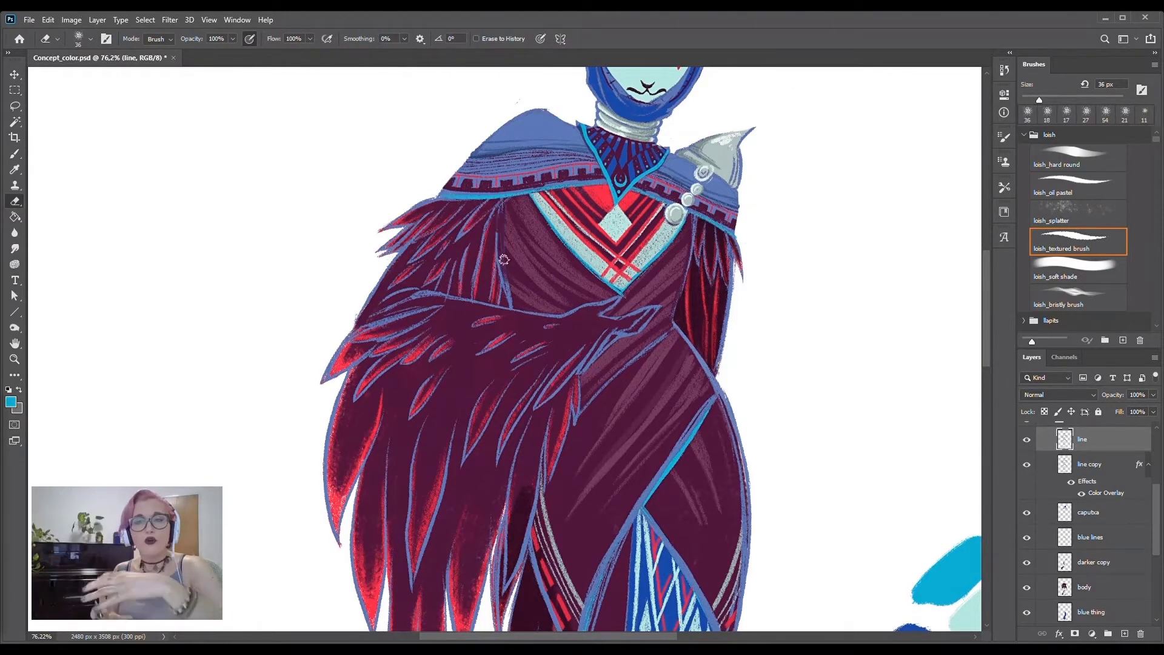
pyautogui.moveTo(488, 234); pyautogui.dragTo(459, 268)
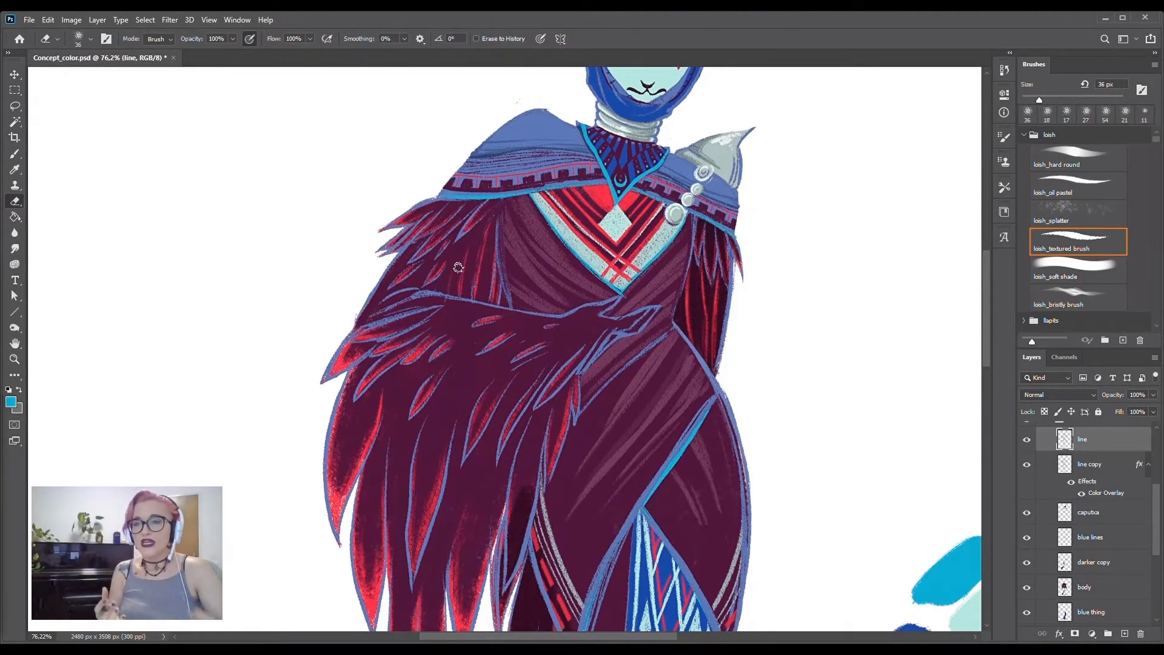
pyautogui.press('7')
pyautogui.press('5')
pyautogui.moveTo(1039, 99); pyautogui.dragTo(1029, 100)
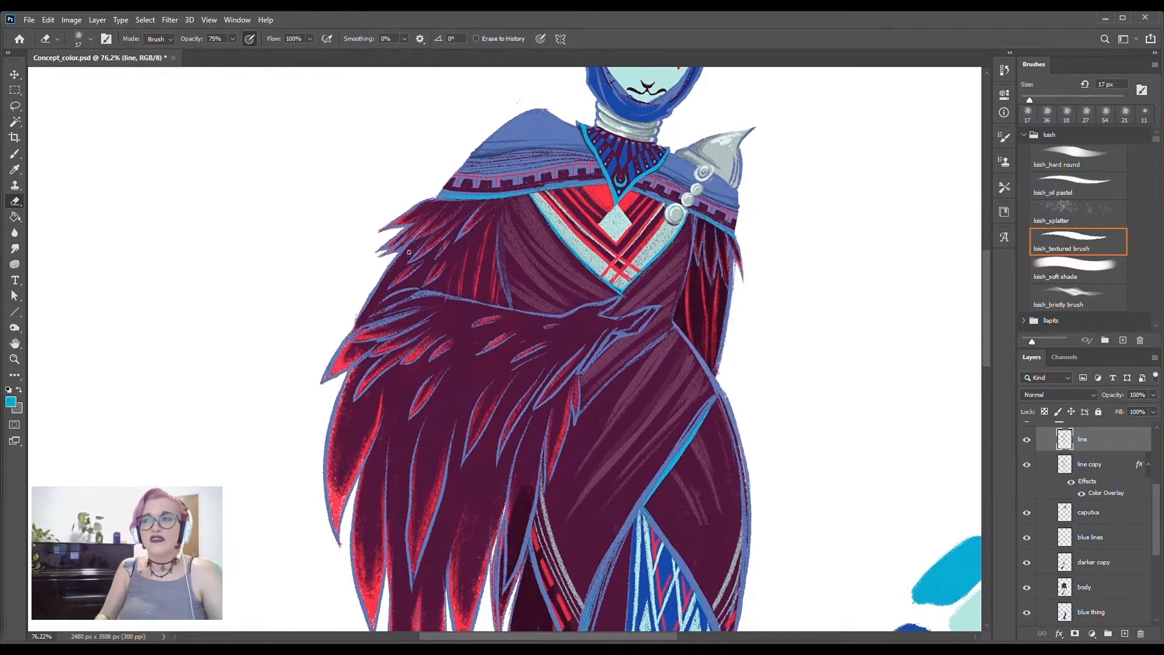
pyautogui.moveTo(370, 336); pyautogui.dragTo(345, 352)
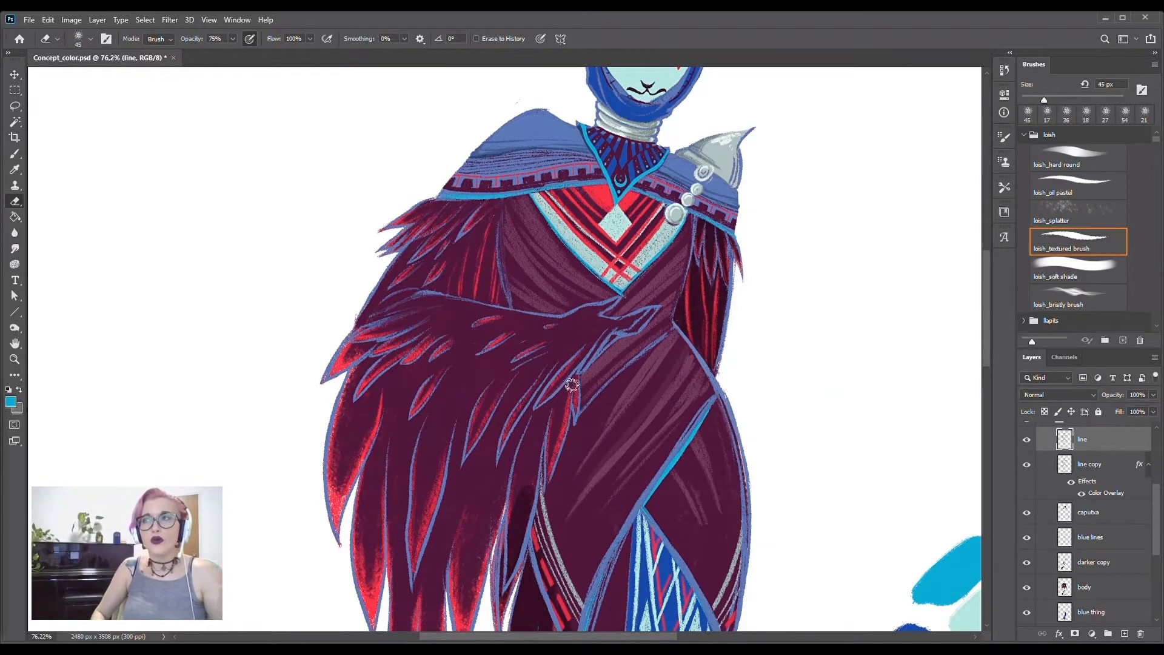
pyautogui.moveTo(564, 399); pyautogui.dragTo(505, 446)
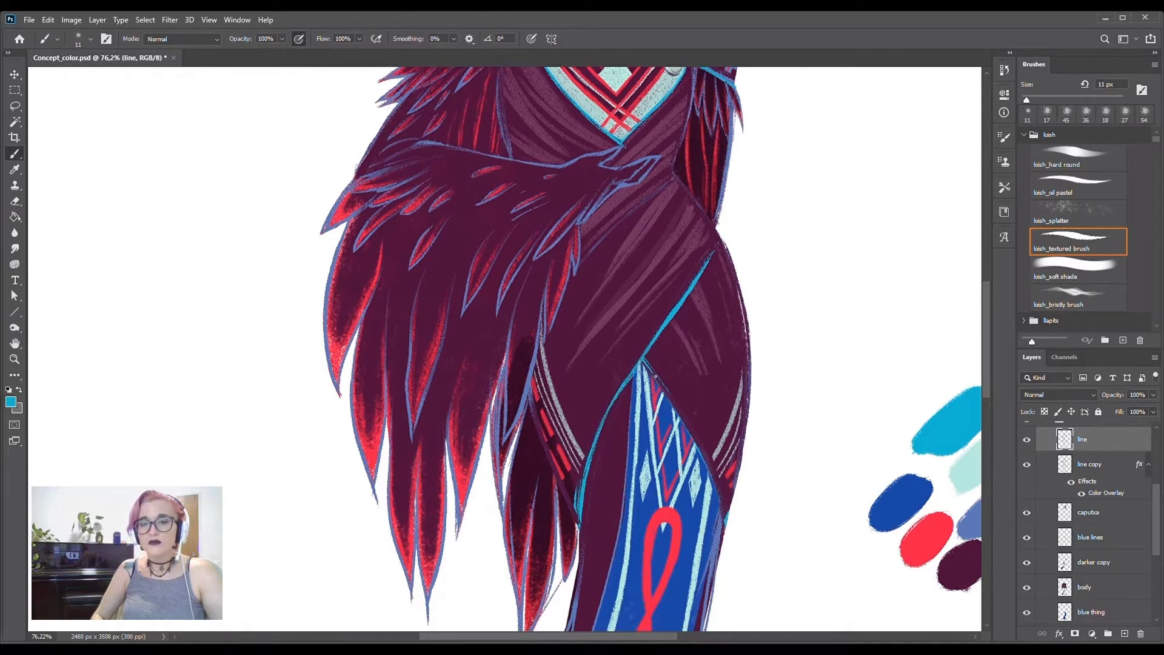
# - Sample the dark maroon robe colour and tidy the hem edges with a slightly larger eraser
pyautogui.keyDown('alt'); pyautogui.click(715, 240); pyautogui.keyUp('alt')
pyautogui.scroll(-3, 645, 367)
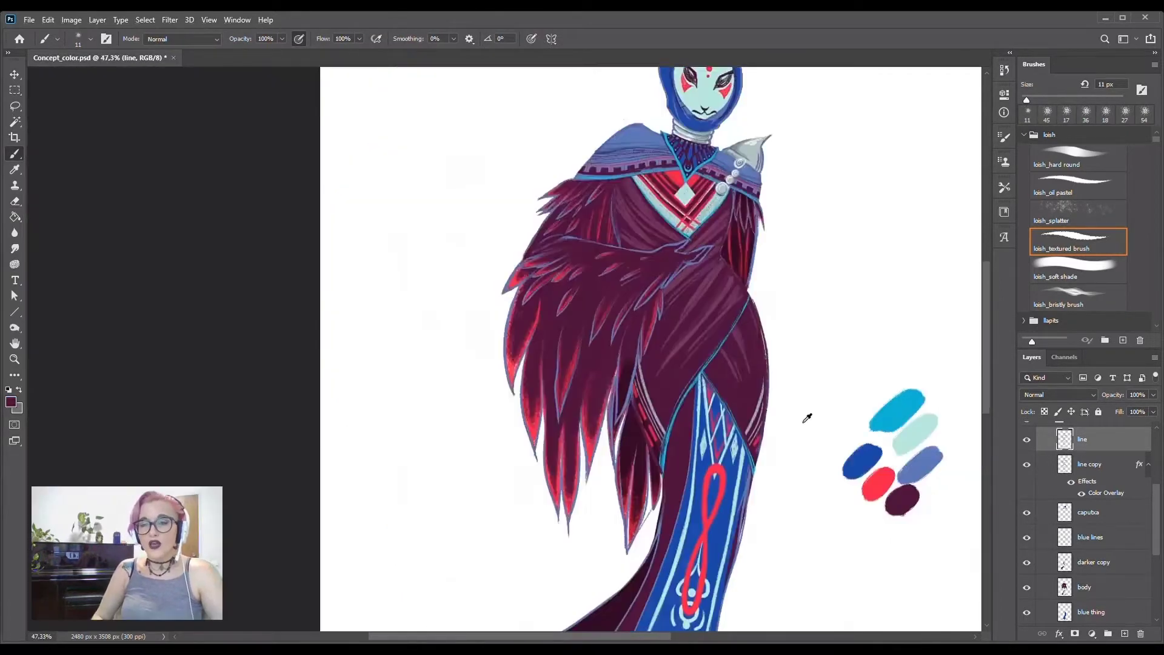
pyautogui.scroll(2, 806, 416)
pyautogui.press('e')
pyautogui.moveTo(1035, 102); pyautogui.dragTo(1038, 102)
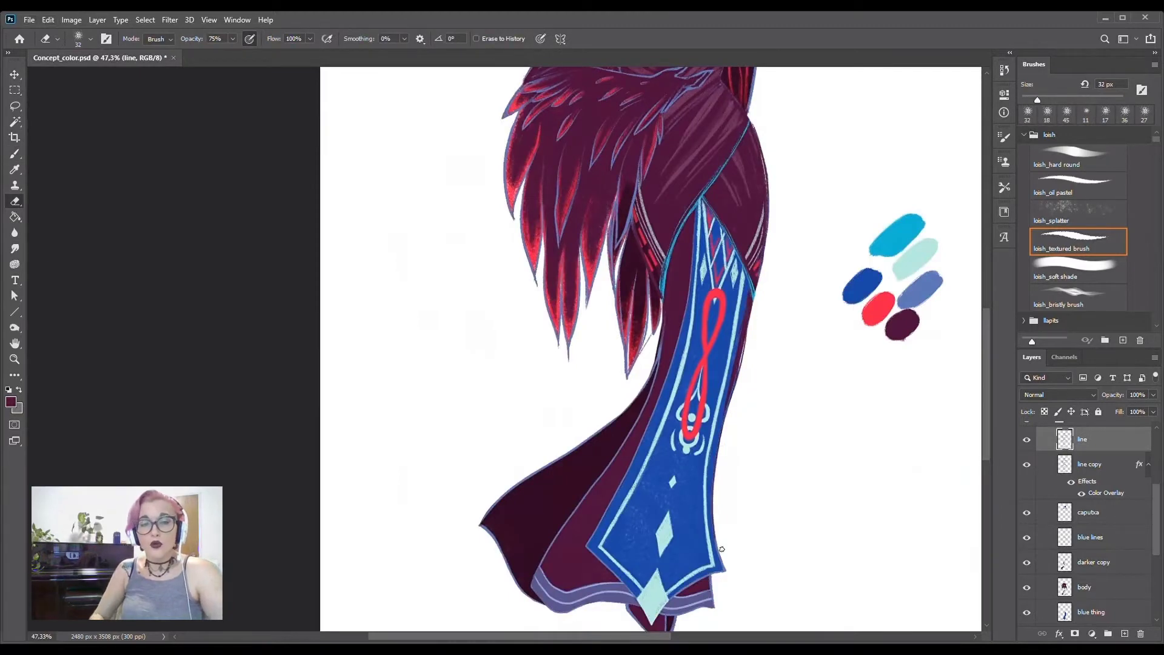
pyautogui.scroll(3, 756, 556)
pyautogui.scroll(-2, 756, 556)
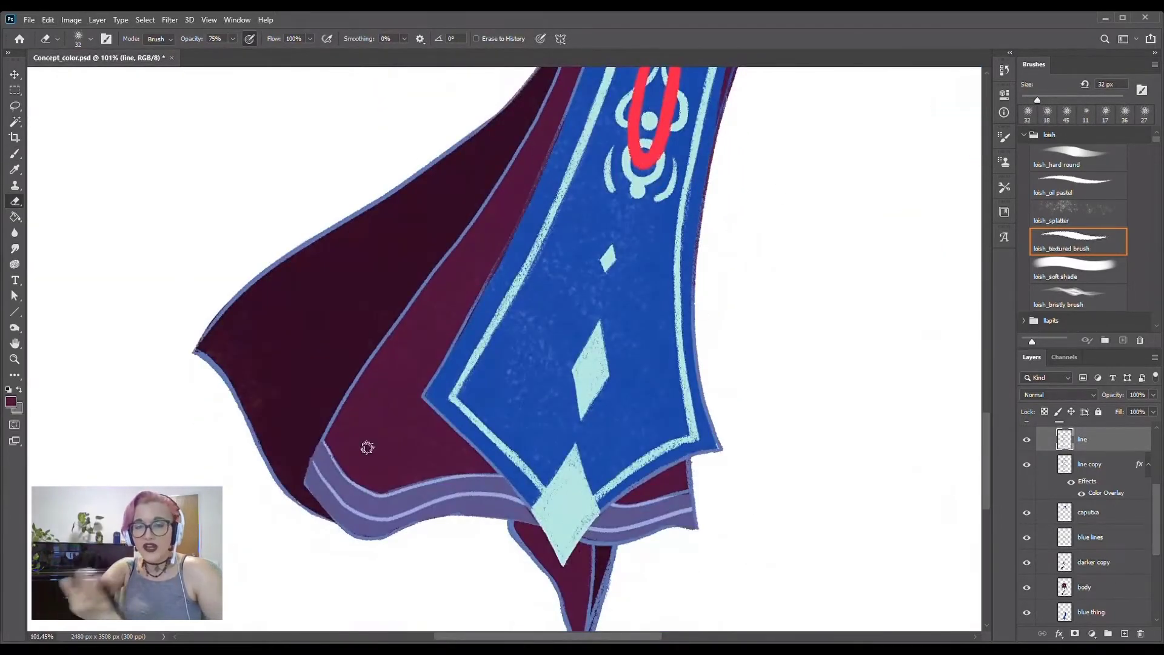
pyautogui.scroll(4, 367, 448)
pyautogui.scroll(4, 991, 403)
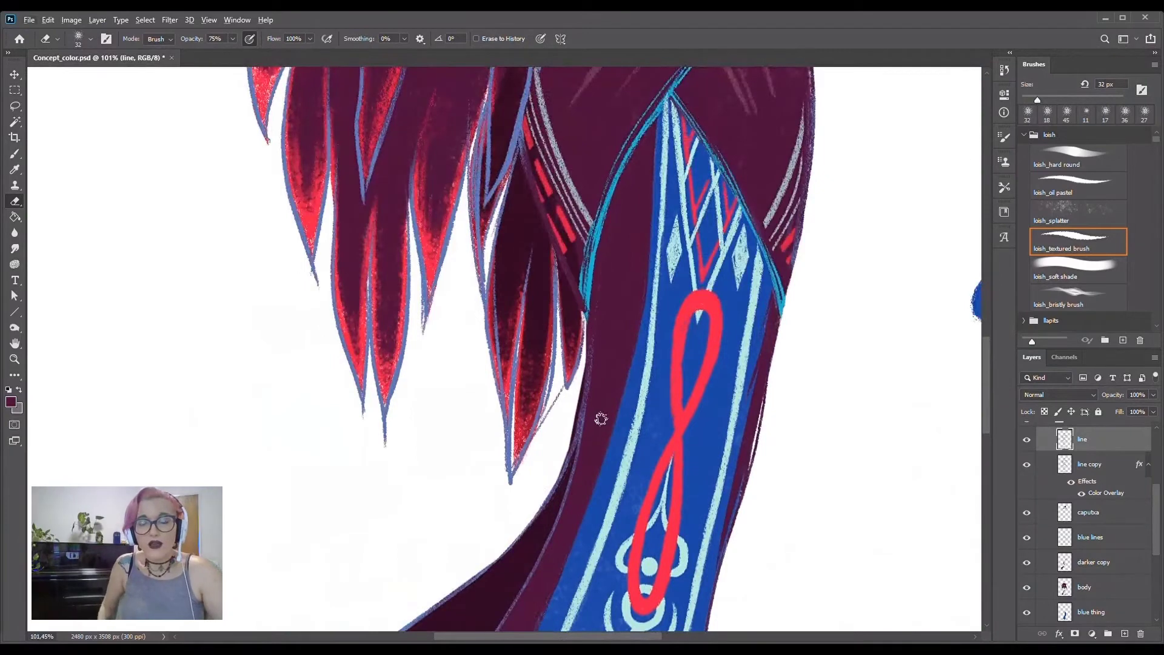
pyautogui.press('b')
pyautogui.scroll(-5, 728, 316)
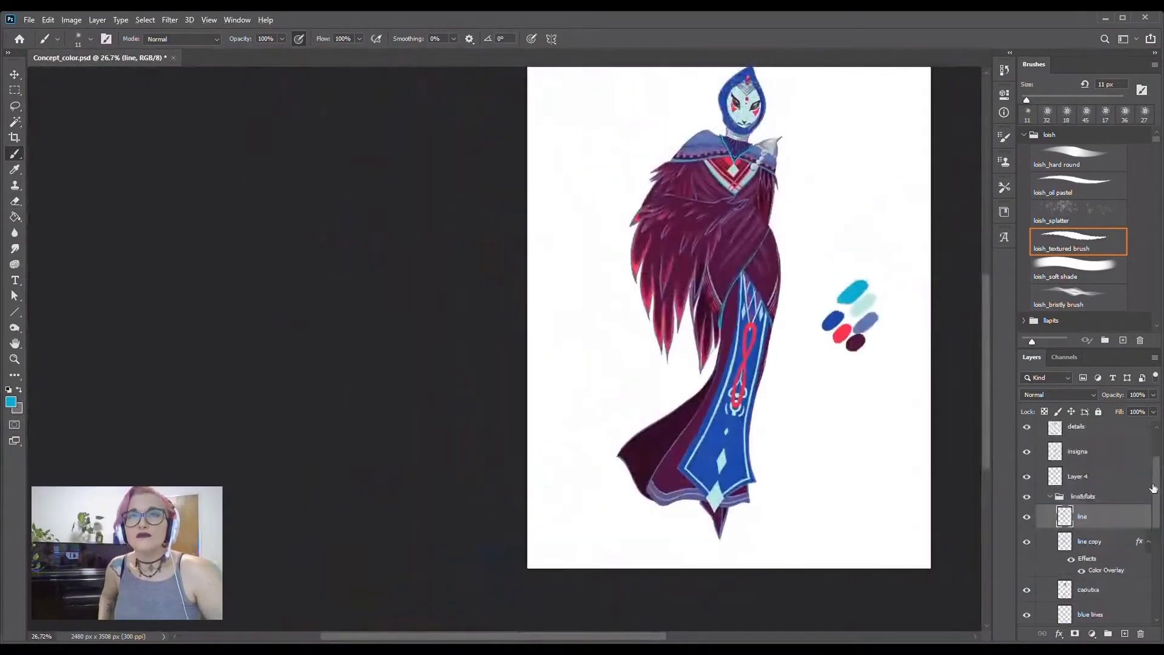
# - Add Layer 5 inside Group 1 holding a merged copy of the visible figure
pyautogui.click(1050, 444)
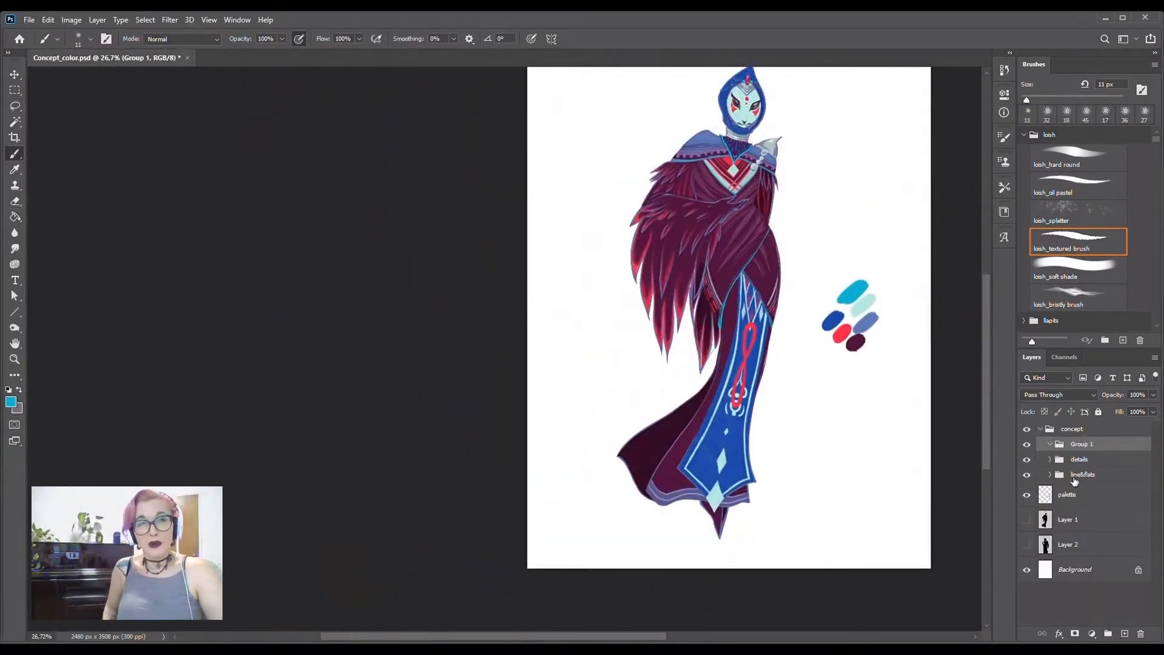
pyautogui.moveTo(1027, 499); pyautogui.dragTo(1027, 575)
pyautogui.click(1124, 633)
pyautogui.hotkey('ctrl', 'shift', 'alt', 'e')
pyautogui.click(1027, 465)
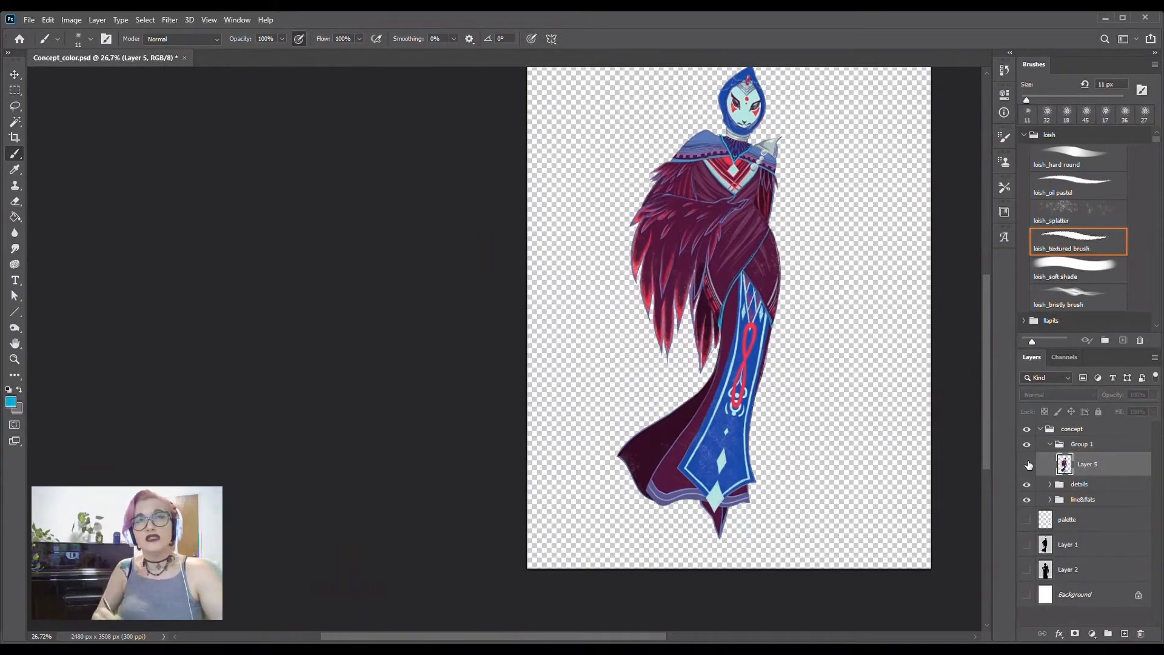
pyautogui.click(1027, 464)
# - Pick the textured brush preset and open the details group
pyautogui.press('o')
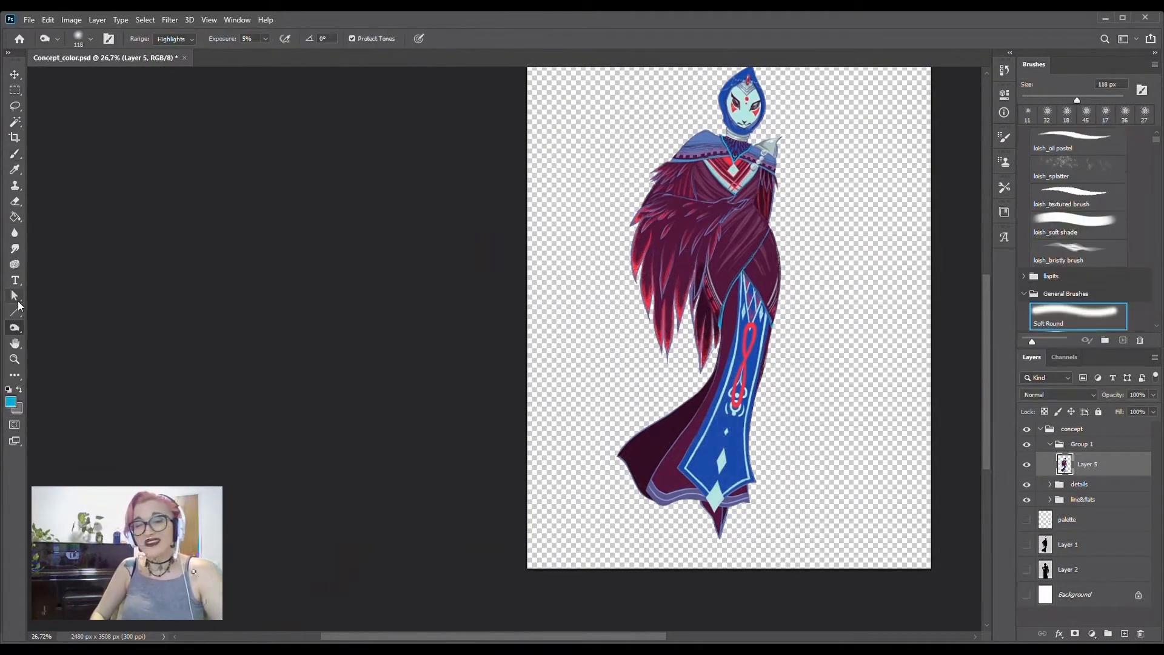
pyautogui.click(1086, 191)
pyautogui.scroll(3, 771, 255)
pyautogui.scroll(2, 722, 252)
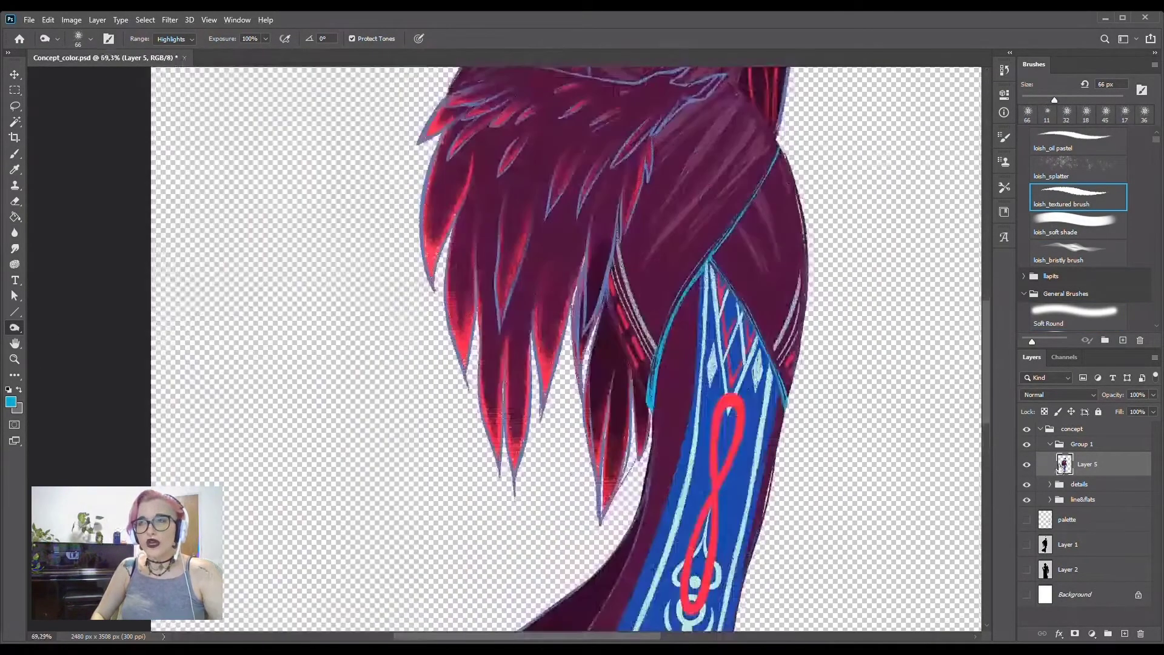
pyautogui.click(1050, 484)
pyautogui.press('b')
# - Select the darker copy layer in the line-and-flats group and enlarge the brush
pyautogui.click(1085, 448)
pyautogui.click(1049, 519)
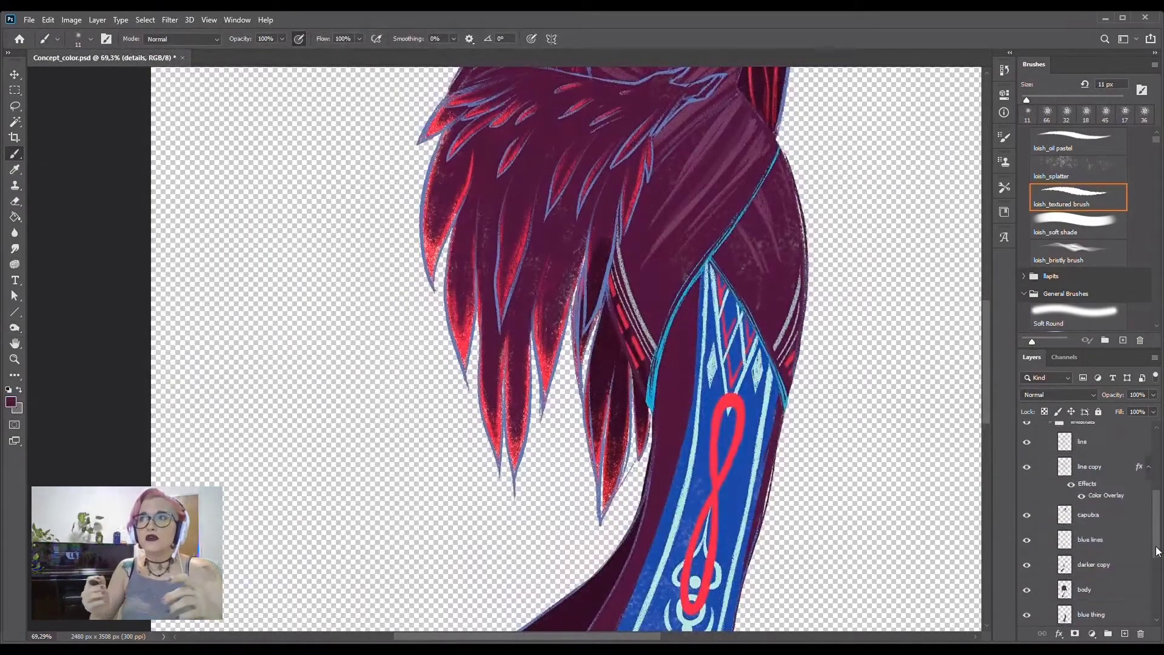
pyautogui.click(1091, 509)
pyautogui.press('e')
pyautogui.press('b')
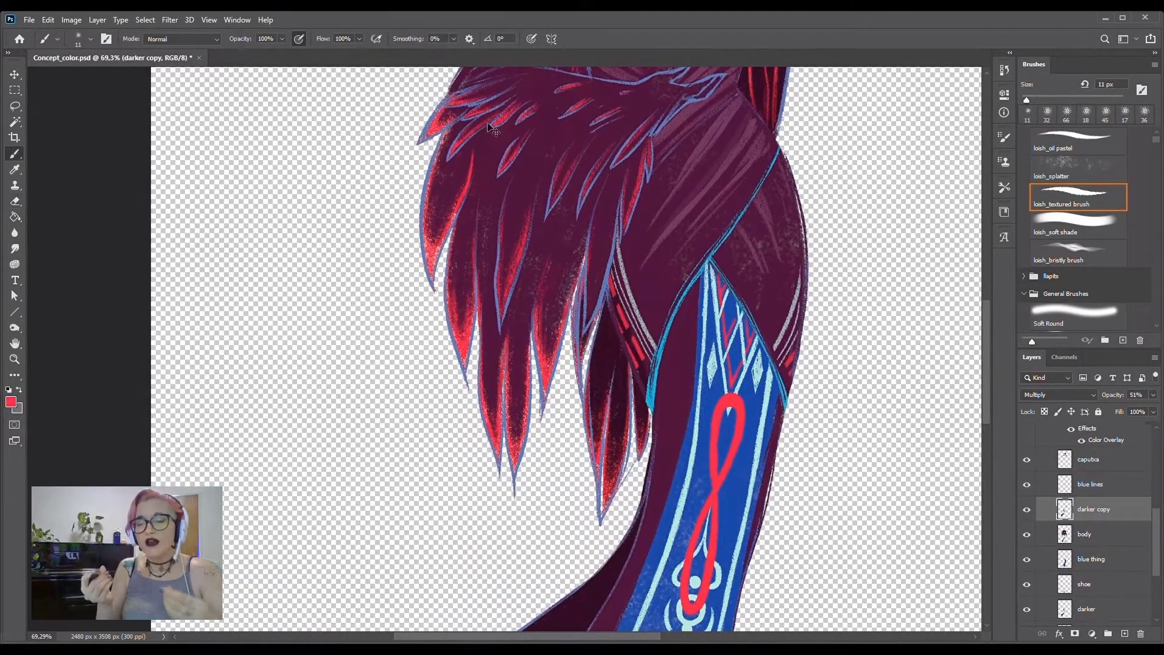
pyautogui.hotkey('alt', ']')
pyautogui.hotkey('alt', ']')
pyautogui.hotkey('alt', ']')
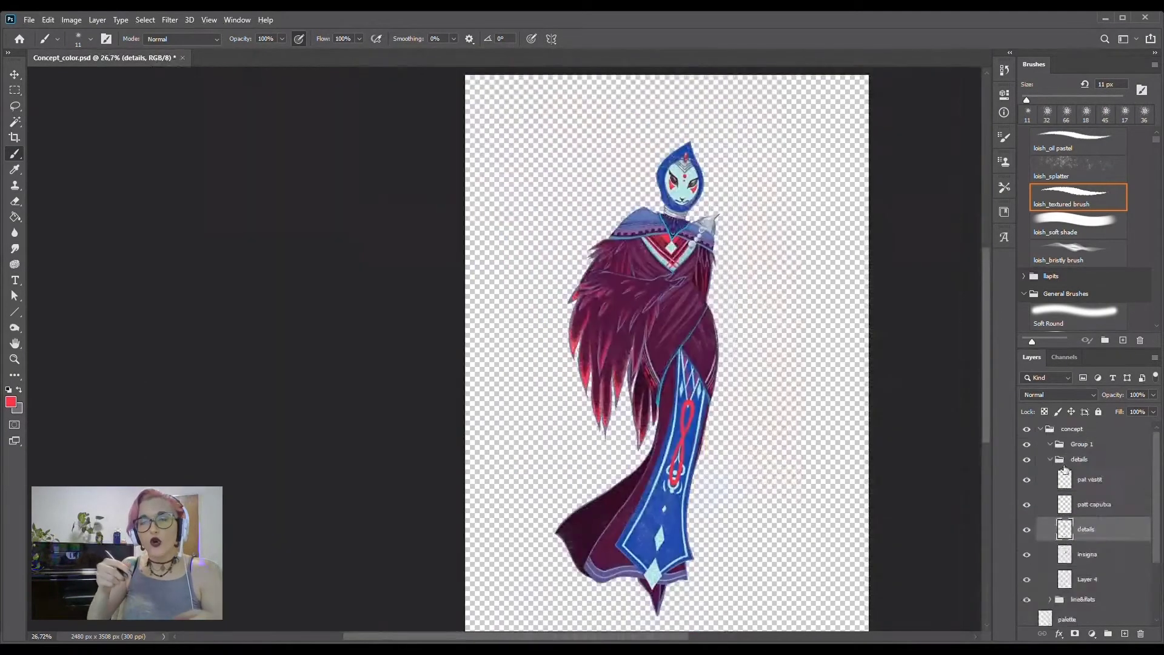
# - Paint a soft cyan Soft Round glow on the chest in Layer 5
pyautogui.click(1112, 466)
pyautogui.click(1077, 315)
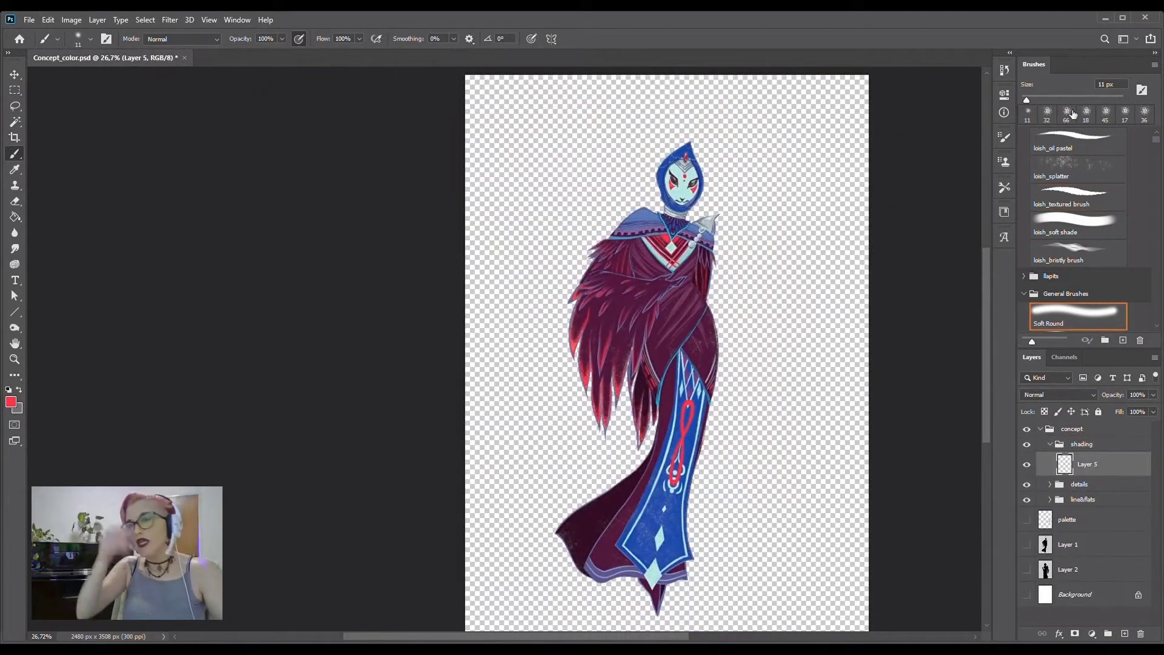
pyautogui.click(1027, 519)
pyautogui.keyDown('alt'); pyautogui.click(792, 367); pyautogui.keyUp('alt')
pyautogui.click(705, 286)
# - Erase a ring swirl with finer swirl lines into the cyan chest glow
pyautogui.keyDown('alt'); pyautogui.click(780, 413); pyautogui.keyUp('alt')
pyautogui.click(1078, 197)
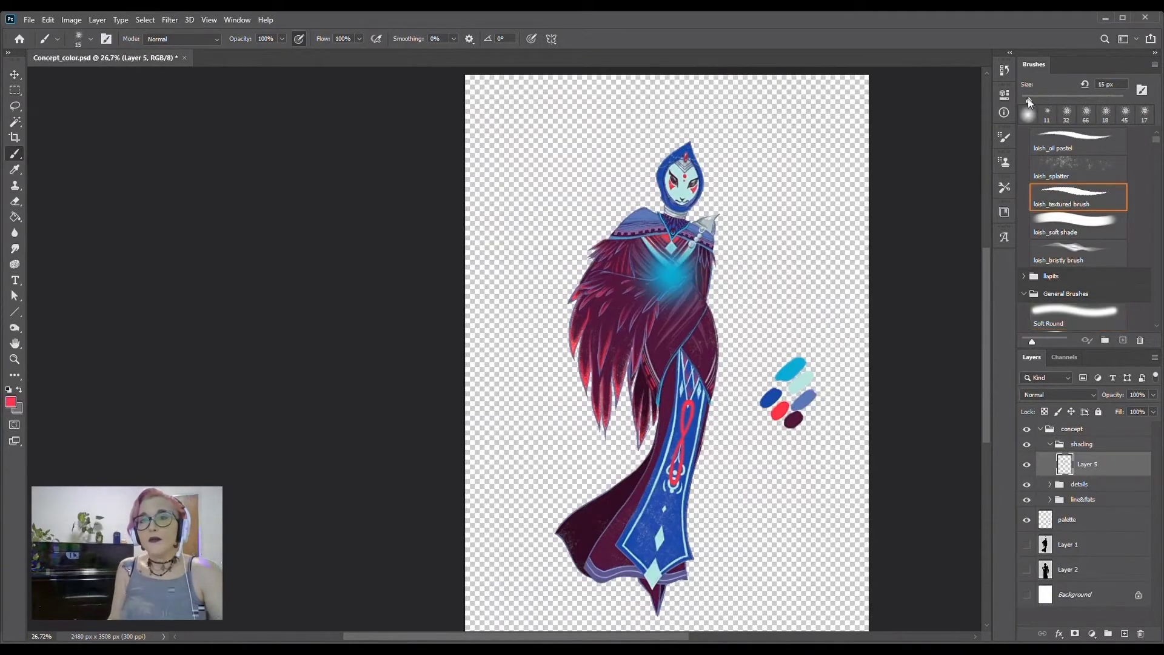
pyautogui.press('e')
pyautogui.scroll(3, 652, 261)
pyautogui.scroll(2, 652, 261)
pyautogui.moveTo(652, 261)
pyautogui.mouseDown()
pyautogui.moveTo(642, 253)
pyautogui.moveTo(655, 285)
pyautogui.moveTo(604, 297)
pyautogui.moveTo(638, 316)
pyautogui.mouseUp()
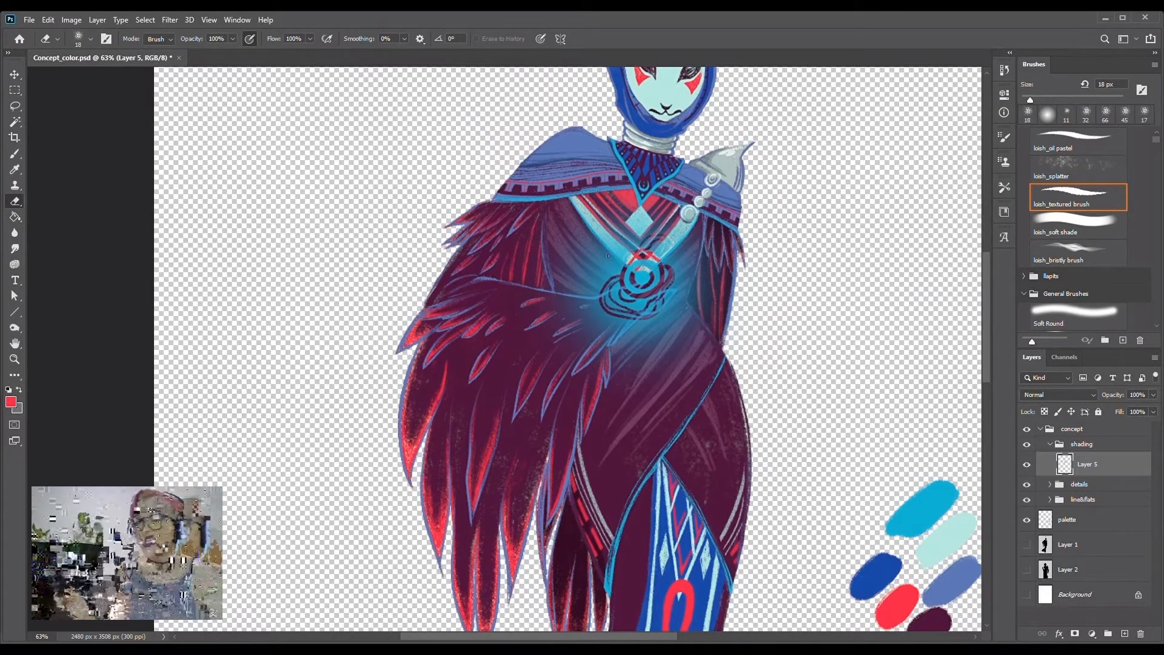
pyautogui.hotkey('ctrl', 'z')
pyautogui.hotkey('ctrl', 'z')
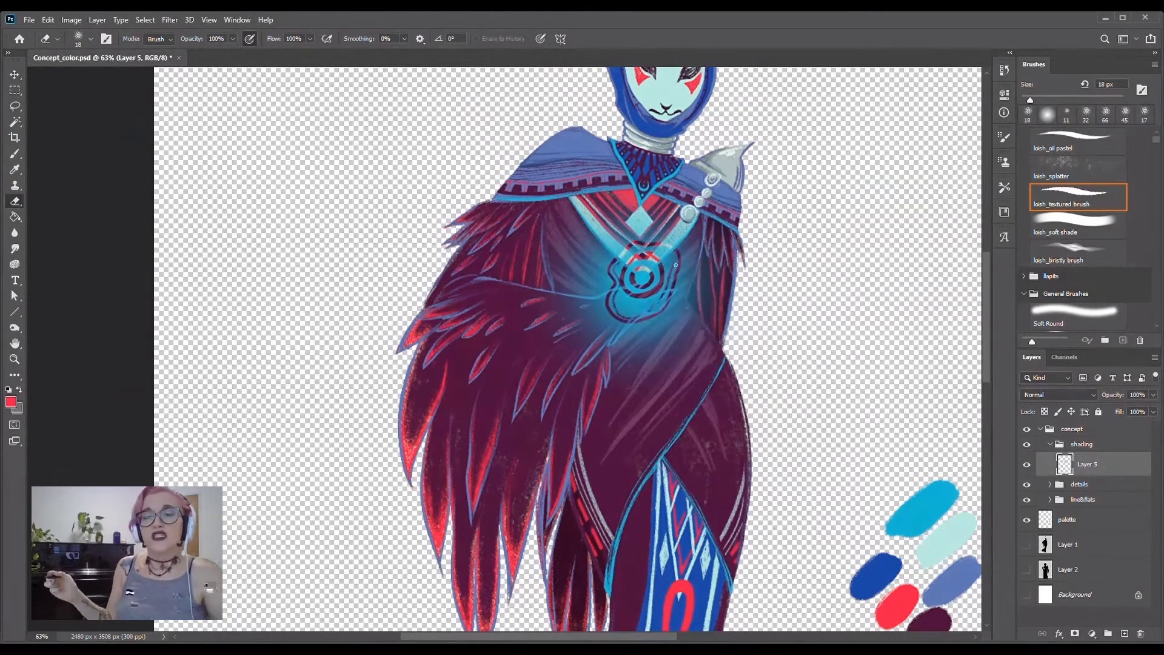
pyautogui.press('[')
pyautogui.moveTo(612, 303)
pyautogui.mouseDown()
pyautogui.moveTo(627, 297)
pyautogui.moveTo(603, 253)
pyautogui.moveTo(606, 292)
pyautogui.mouseUp()
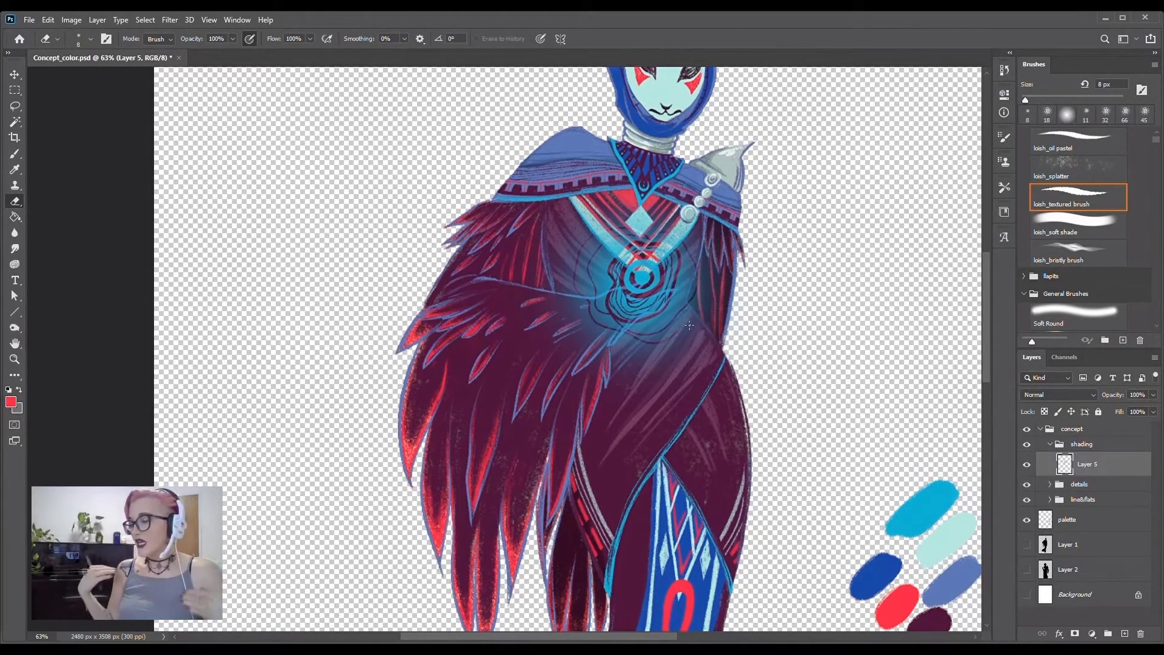
# - Set the glow layer to Color Dodge and erase more with a 31 px eraser
pyautogui.click(1053, 395)
pyautogui.scroll(-9, 1052, 394)
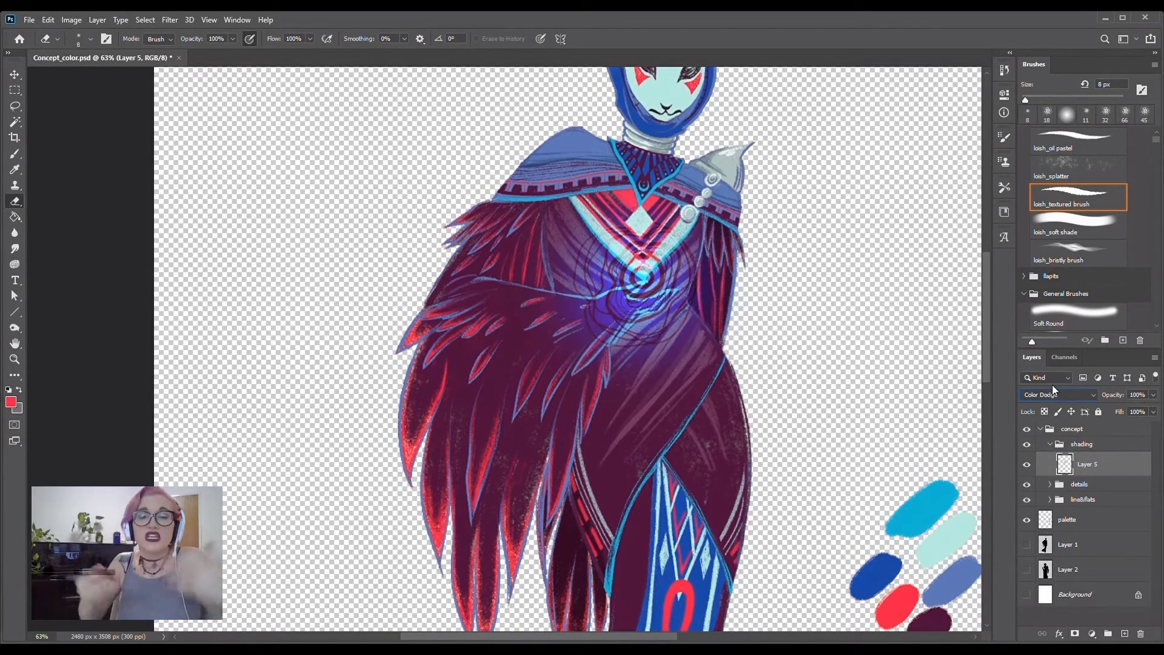
pyautogui.moveTo(1026, 100); pyautogui.dragTo(1037, 100)
pyautogui.moveTo(643, 303); pyautogui.dragTo(610, 327)
# - Paint cyan and blue-violet highlights across the chest and wing feathers
pyautogui.press('b')
pyautogui.scroll(5, 631, 310)
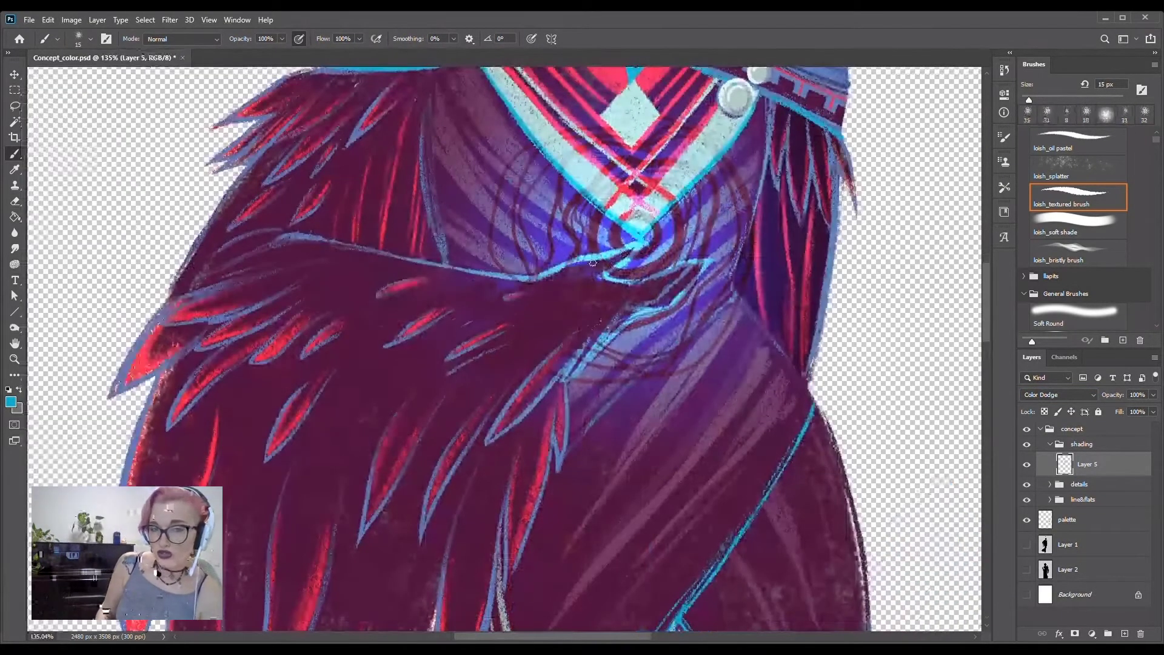
pyautogui.moveTo(698, 267); pyautogui.dragTo(560, 274)
pyautogui.moveTo(670, 290); pyautogui.dragTo(567, 296)
pyautogui.moveTo(601, 331); pyautogui.dragTo(519, 416)
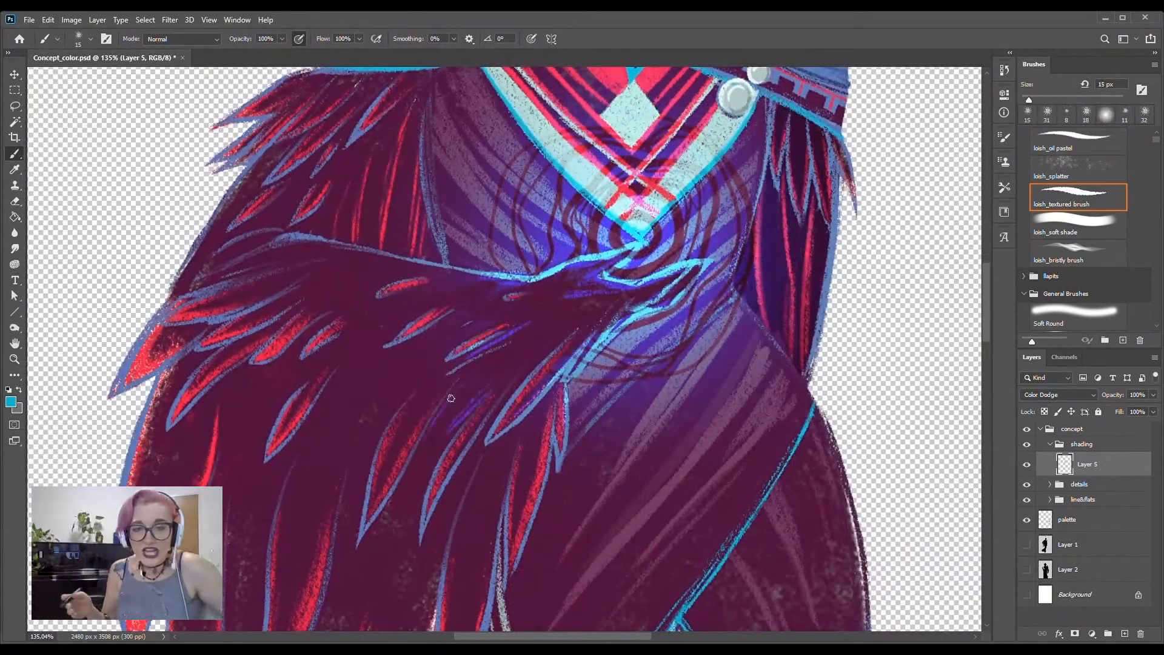
pyautogui.moveTo(443, 397); pyautogui.dragTo(379, 497)
pyautogui.moveTo(470, 276); pyautogui.dragTo(364, 267)
# - Add blue and violet strokes along the upper wing edge and lower feathers
pyautogui.moveTo(615, 309); pyautogui.dragTo(576, 328)
pyautogui.moveTo(464, 291); pyautogui.dragTo(444, 286)
pyautogui.moveTo(328, 254); pyautogui.dragTo(434, 266)
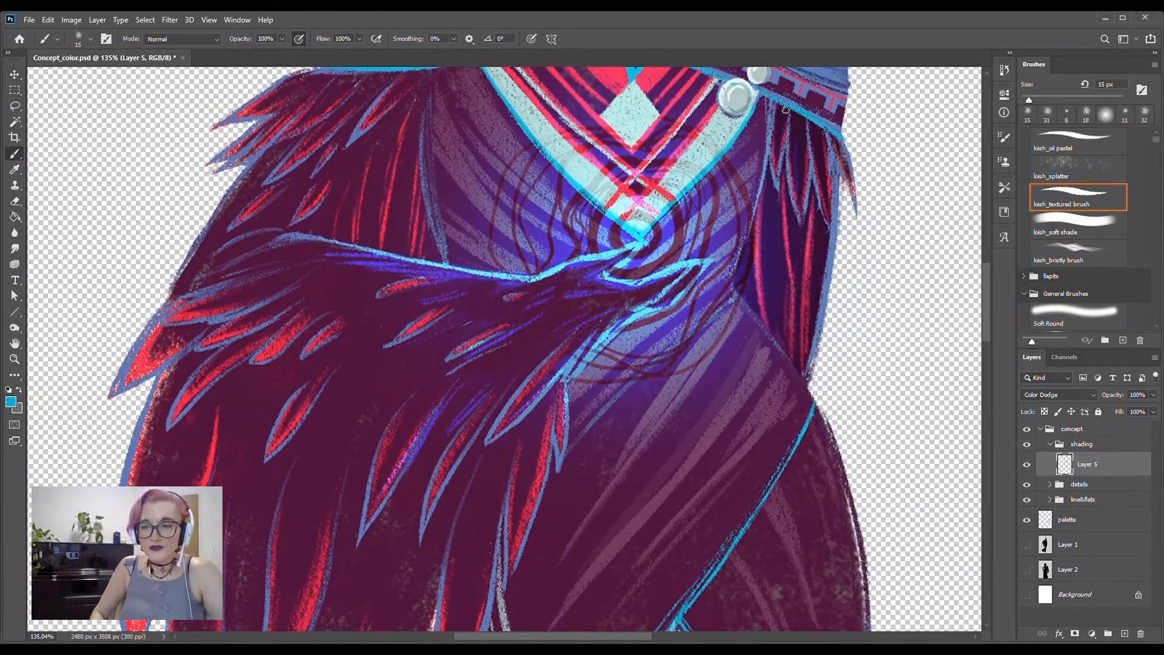
pyautogui.moveTo(655, 515); pyautogui.dragTo(565, 470)
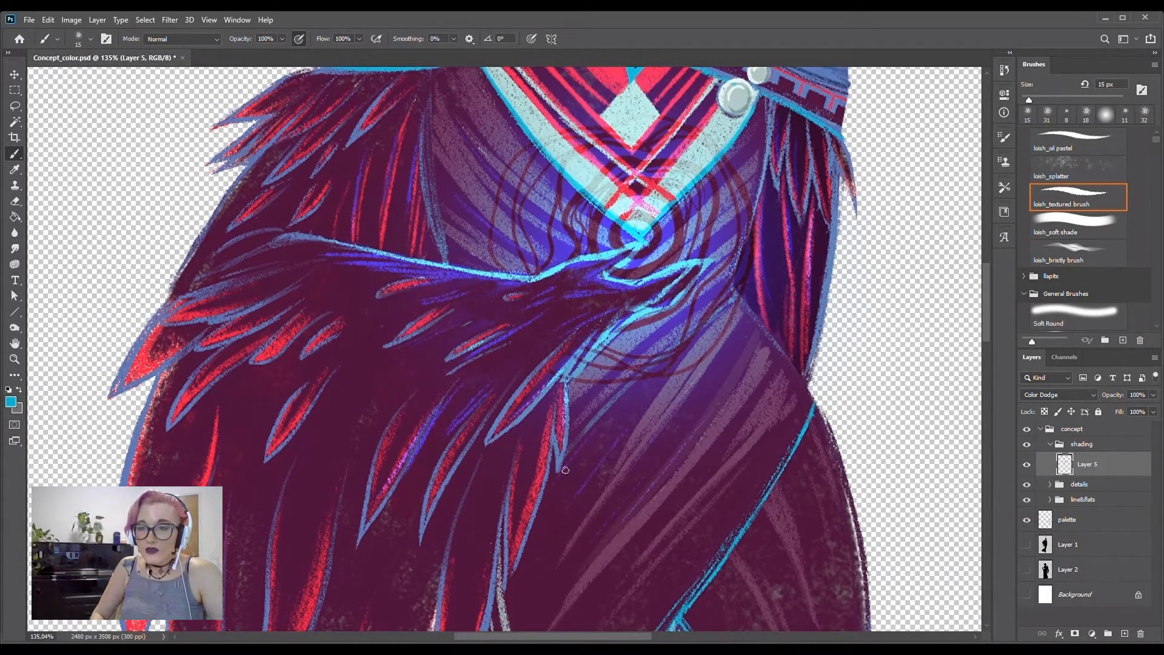
pyautogui.moveTo(549, 414); pyautogui.dragTo(525, 532)
pyautogui.moveTo(523, 429); pyautogui.dragTo(501, 509)
pyautogui.scroll(1, 609, 276)
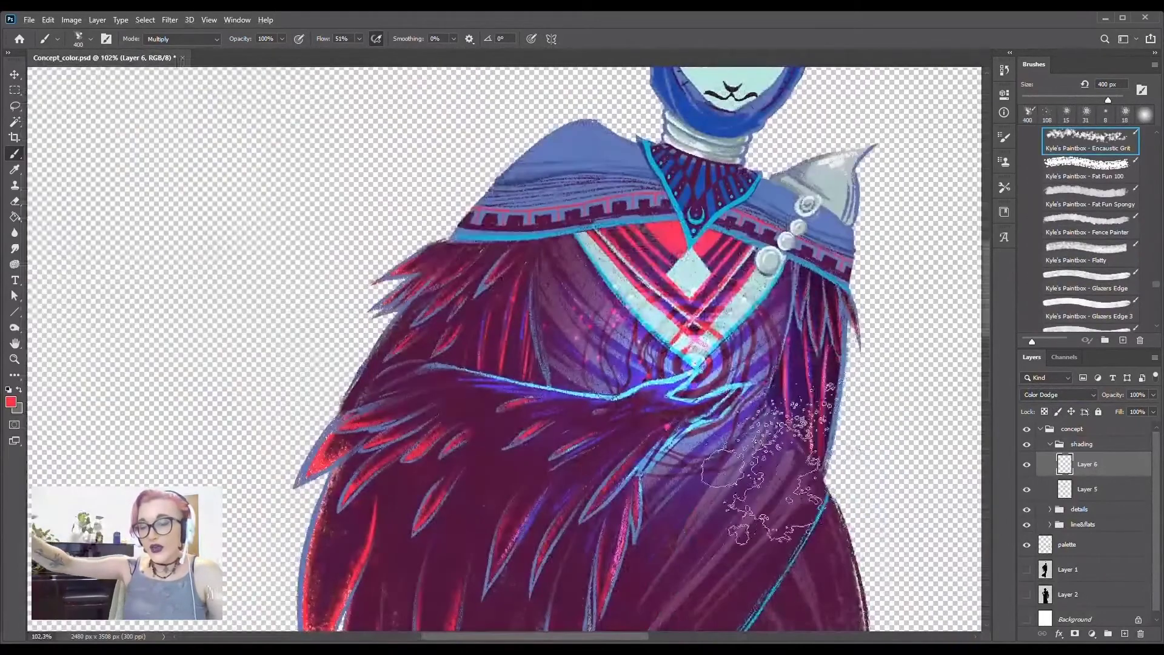
# - Scatter pink sparkles across the chest and cloak
pyautogui.click(563, 310)
pyautogui.click(758, 327)
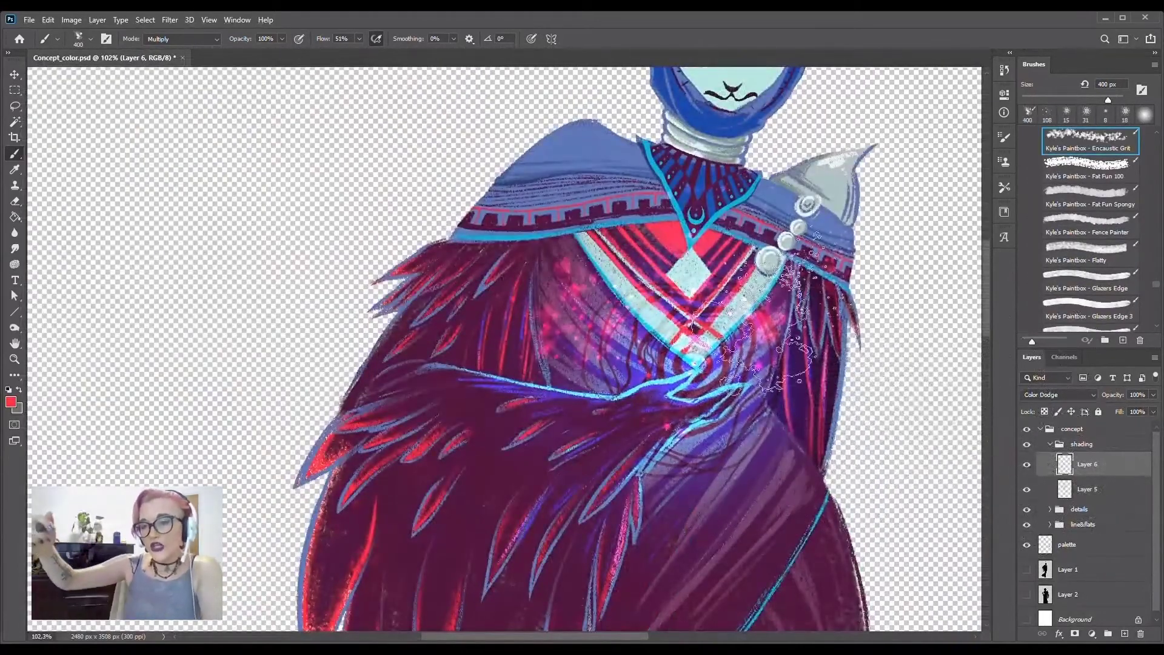
pyautogui.moveTo(758, 388); pyautogui.dragTo(752, 534)
pyautogui.press('e')
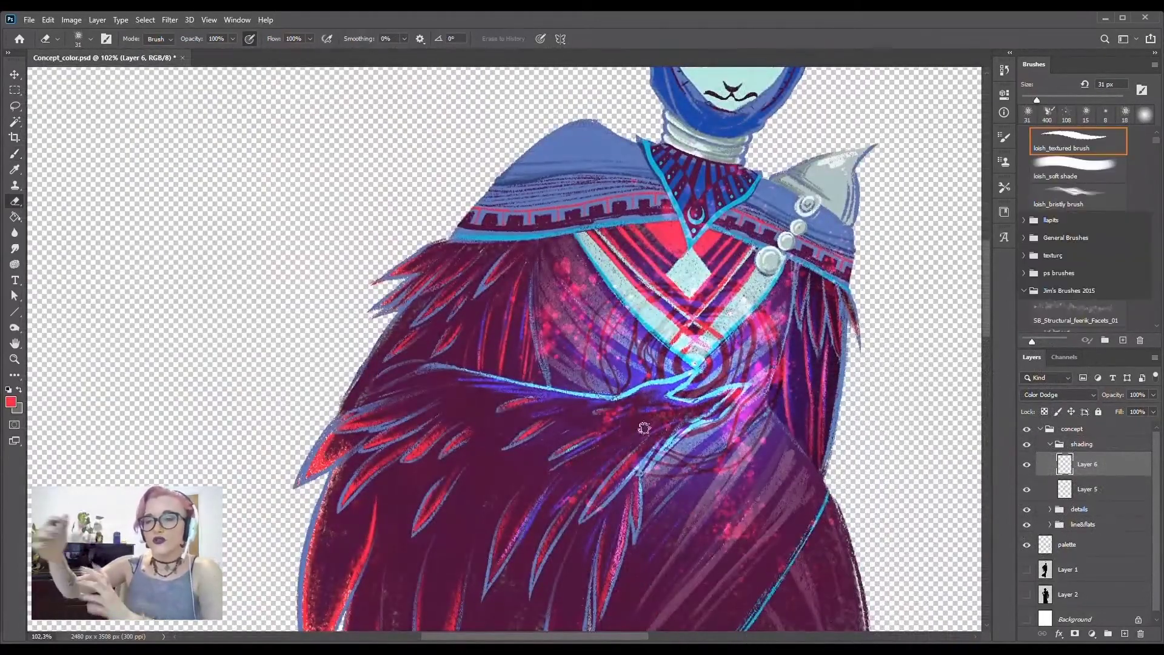
pyautogui.press('b')
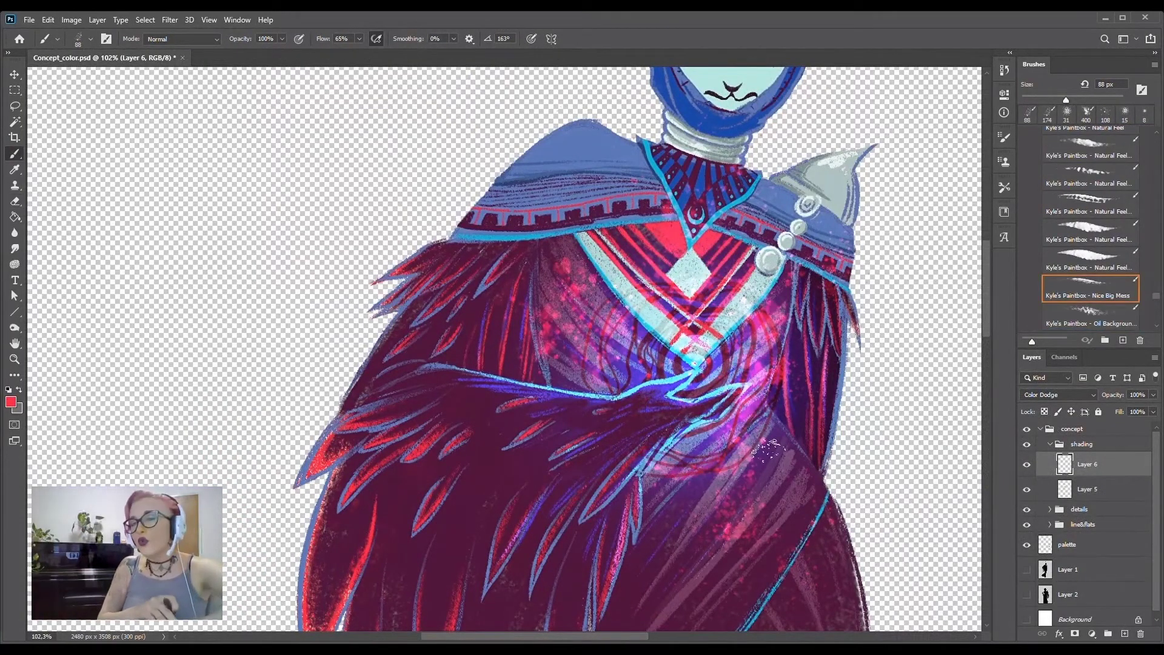
pyautogui.press('e')
pyautogui.press('b')
# - On a new layer, paint a red glow at the swirl centre with the dry oil brush
pyautogui.hotkey('ctrl', 'shift', 'alt', 'n')
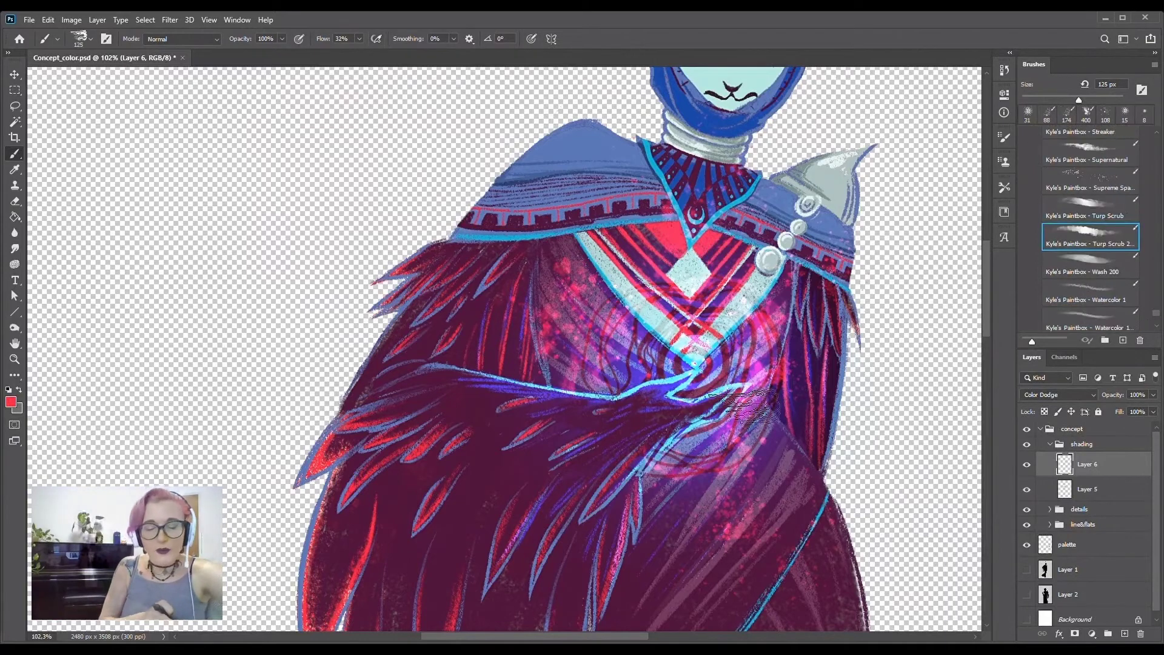
pyautogui.moveTo(728, 391); pyautogui.dragTo(770, 351)
pyautogui.hotkey('ctrl', 'z')
pyautogui.click(1088, 152)
pyautogui.moveTo(685, 363)
pyautogui.mouseDown()
pyautogui.moveTo(716, 358)
pyautogui.moveTo(740, 321)
pyautogui.mouseUp()
pyautogui.scroll(-3, 1091, 230)
pyautogui.hotkey('ctrl', 'z')
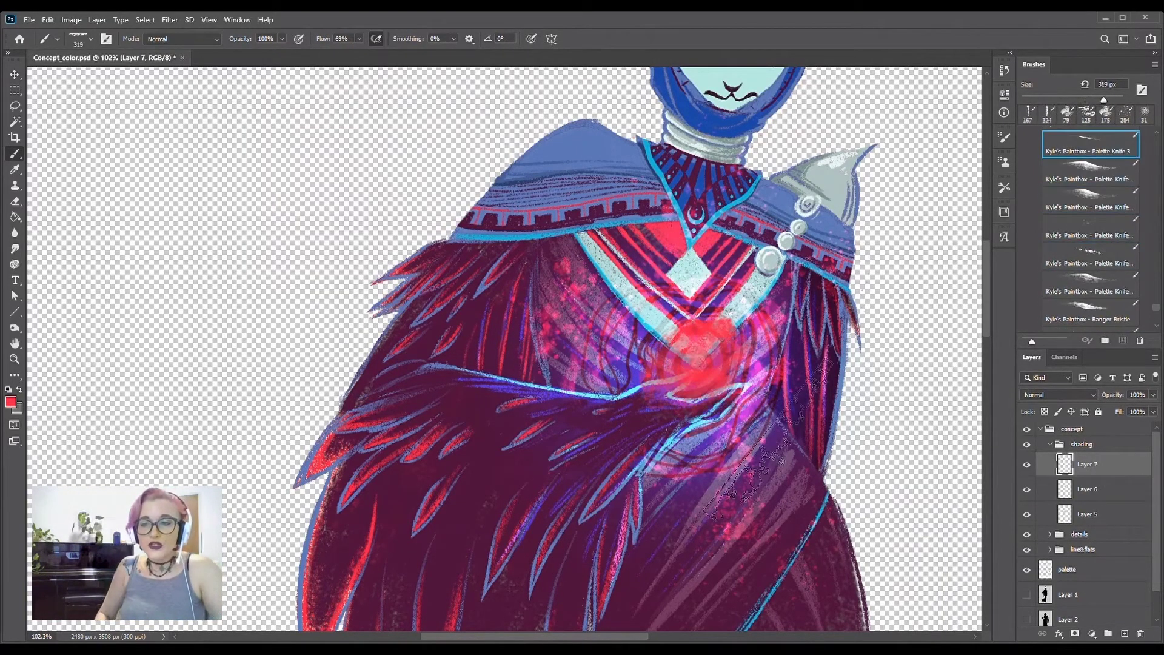
pyautogui.click(1089, 143)
pyautogui.moveTo(715, 364); pyautogui.dragTo(749, 316)
pyautogui.press('e')
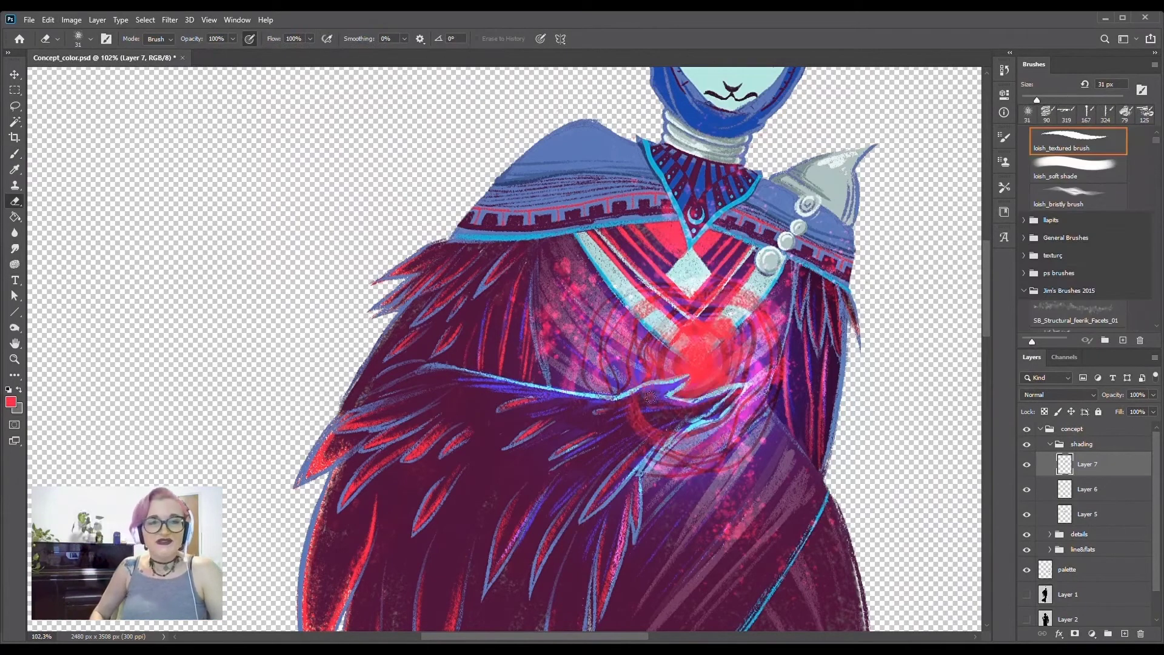
# - Cycle the red glow layer's blend mode through to Linear Light
pyautogui.click(1031, 395)
pyautogui.scroll(-3, 1031, 395)
pyautogui.scroll(-7, 1031, 395)
pyautogui.scroll(-6, 1031, 395)
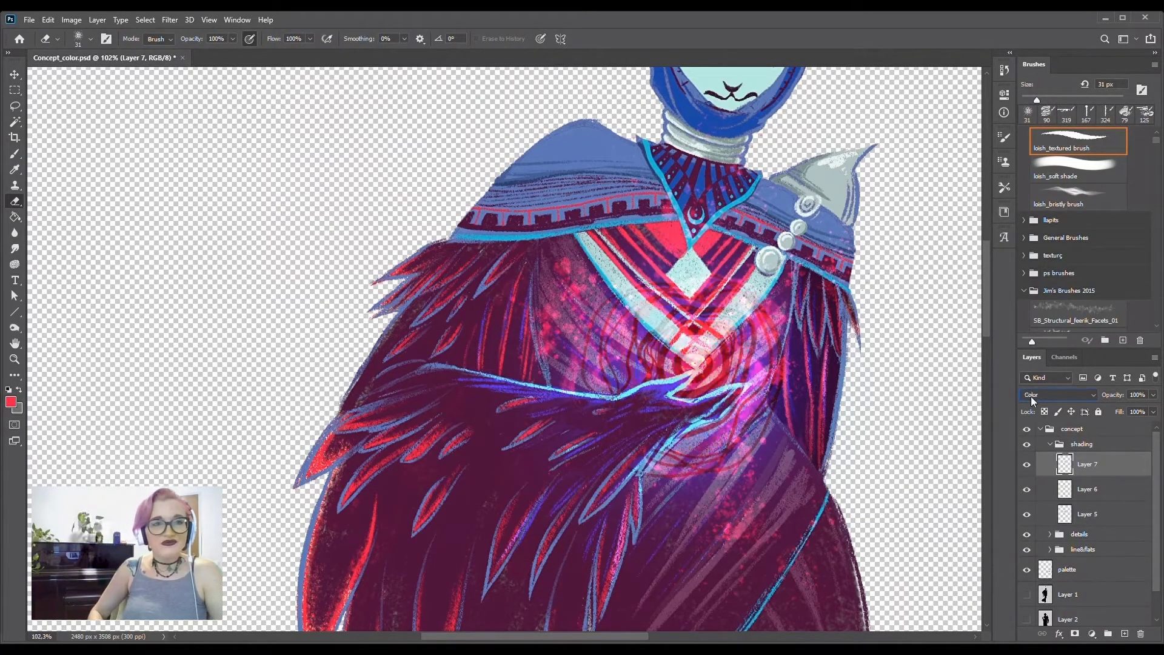
pyautogui.scroll(-7, 1031, 395)
pyautogui.scroll(-5, 528, 427)
pyautogui.scroll(10, 1058, 395)
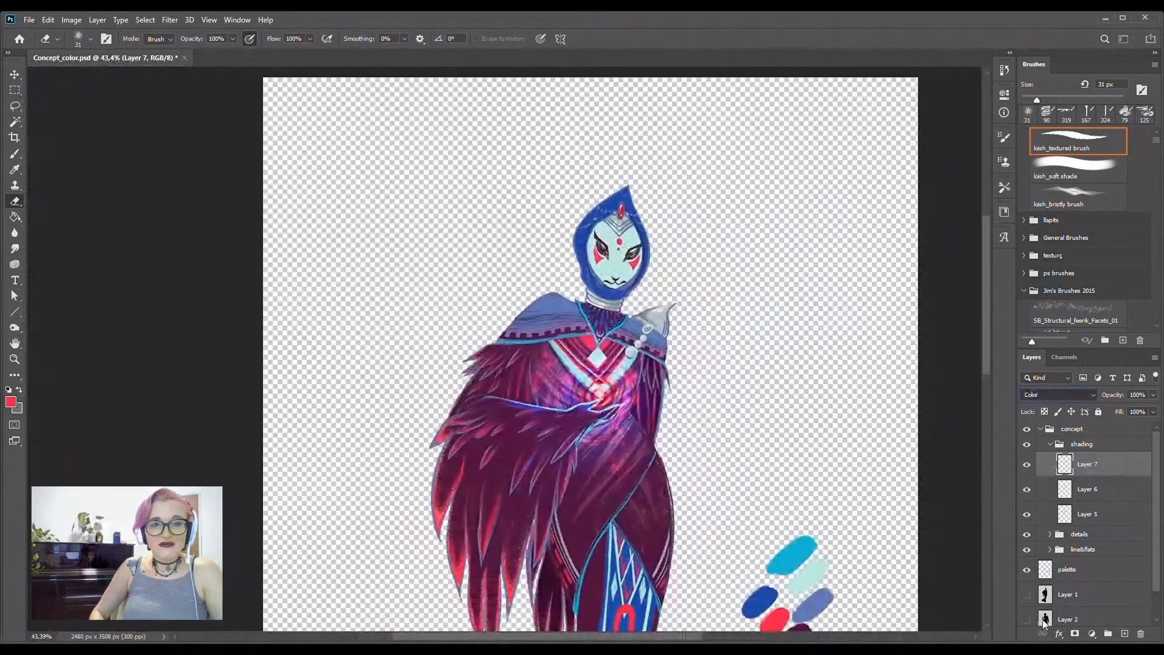
pyautogui.scroll(11, 1058, 395)
pyautogui.scroll(-15, 1058, 395)
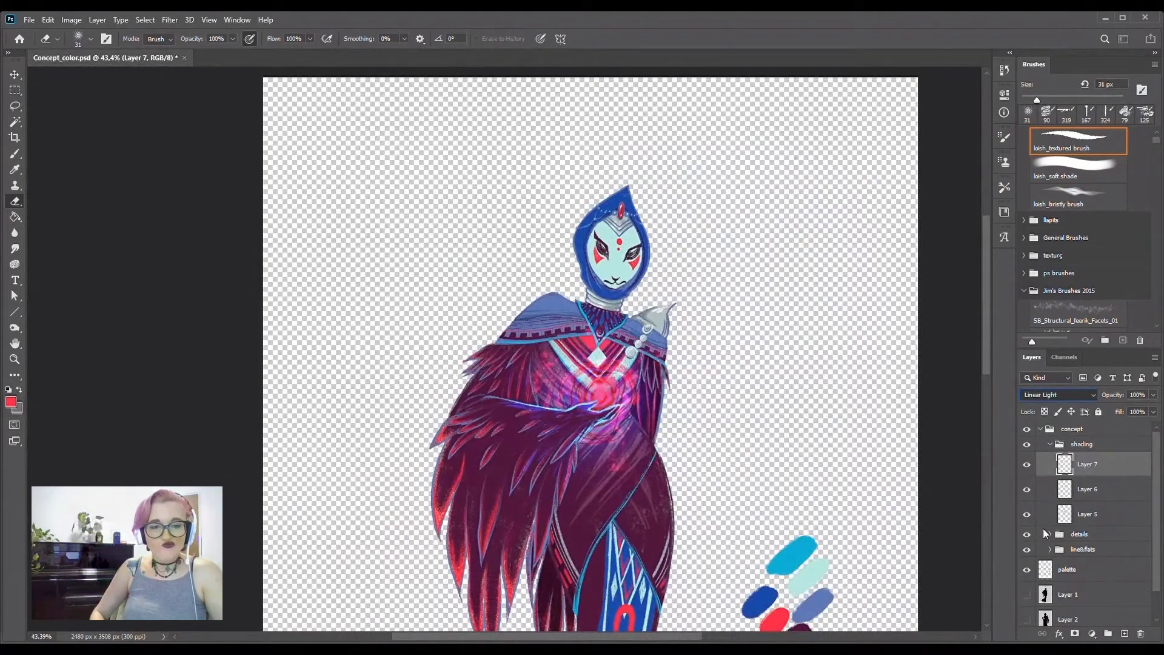
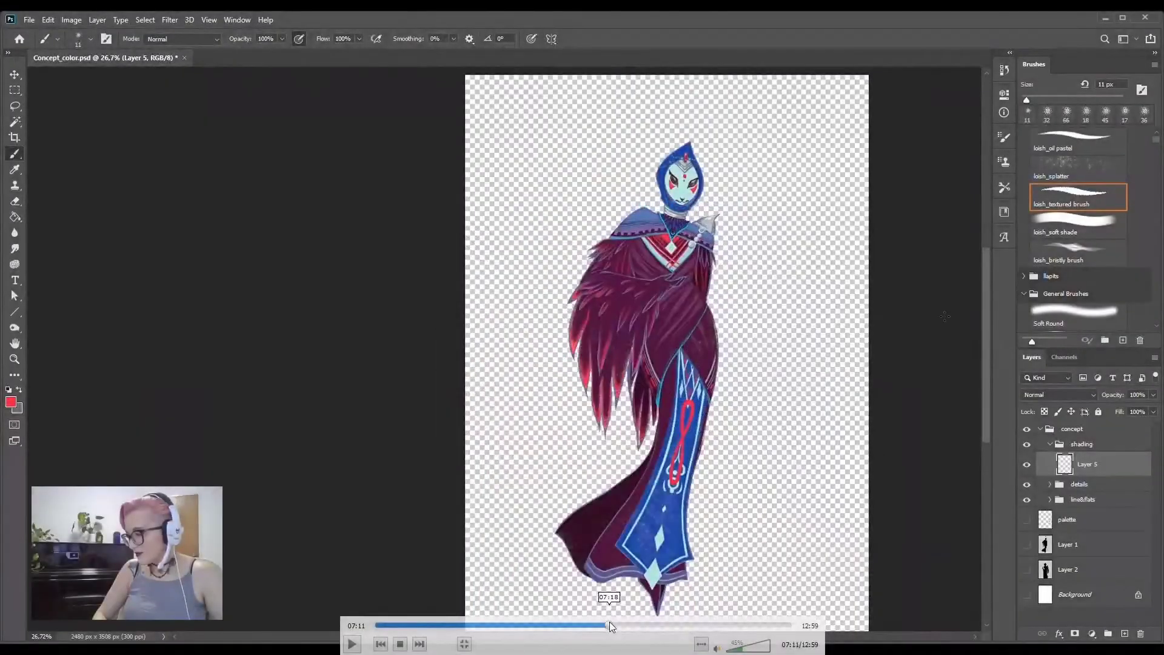
# - Seek the recording to 07:19 to resume the wizard painting session
pyautogui.click(609, 622)
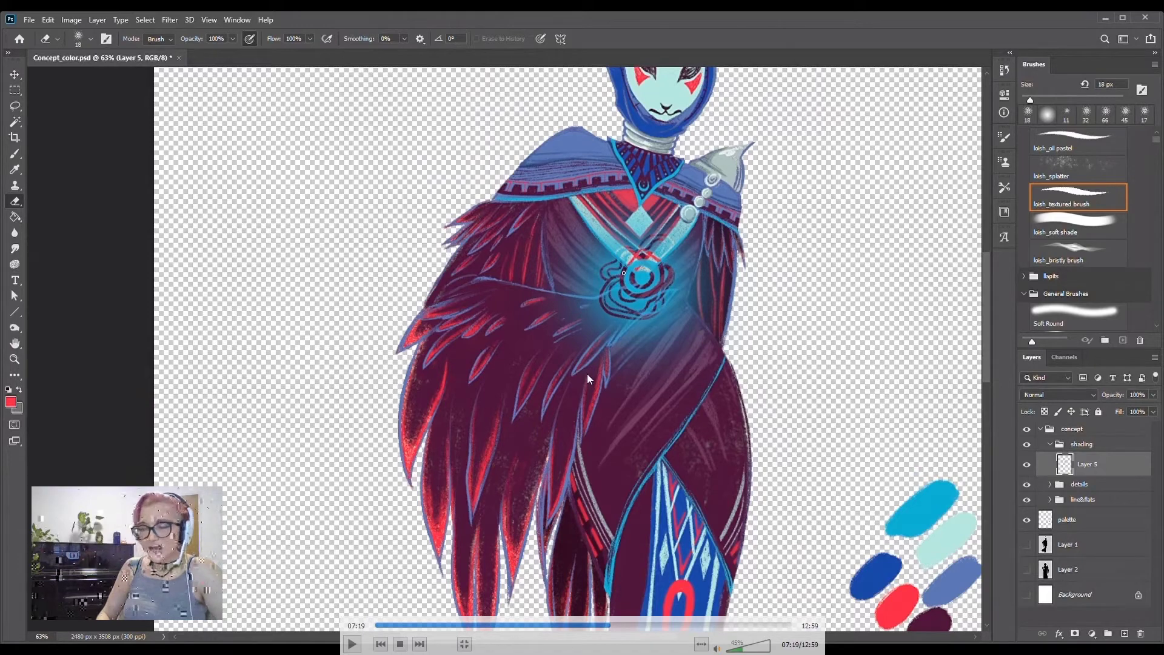
# - Resume playback and paint a bright stroke along the feathered arm shading
pyautogui.click(352, 644)
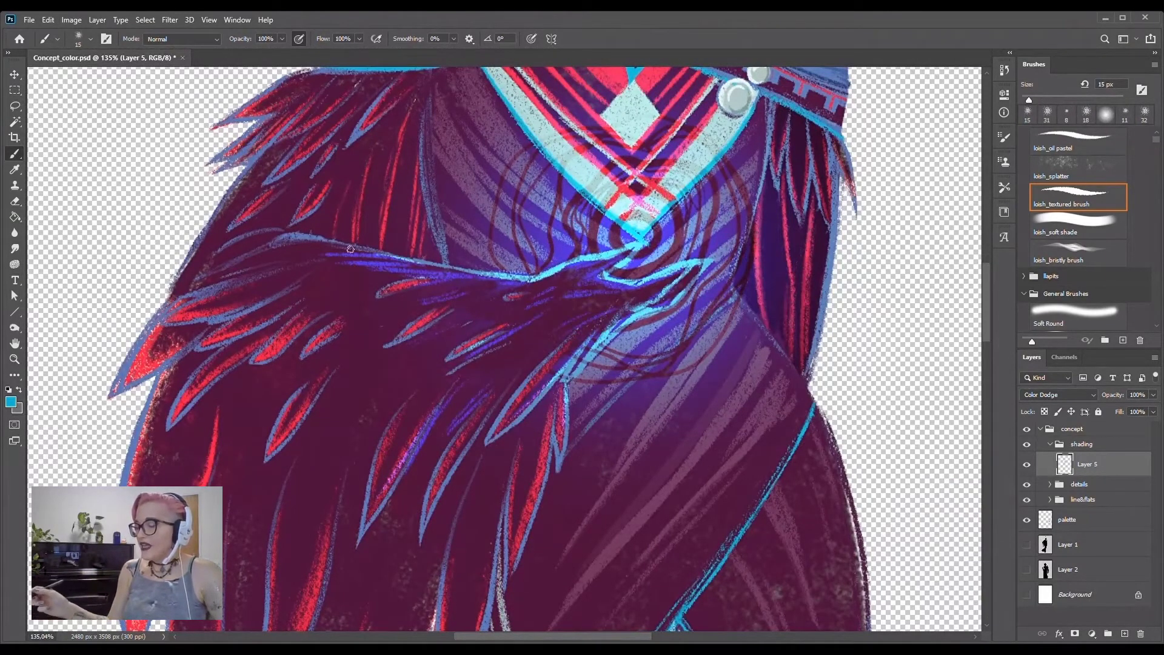
pyautogui.moveTo(777, 135); pyautogui.dragTo(771, 306)
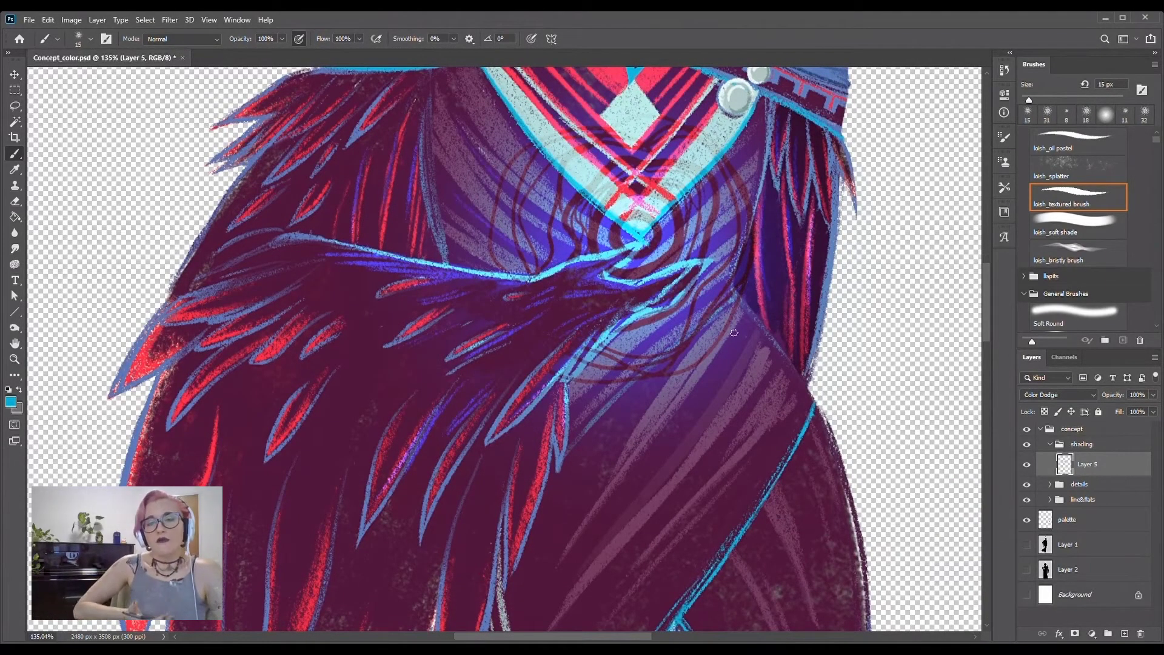
pyautogui.scroll(1, 635, 275)
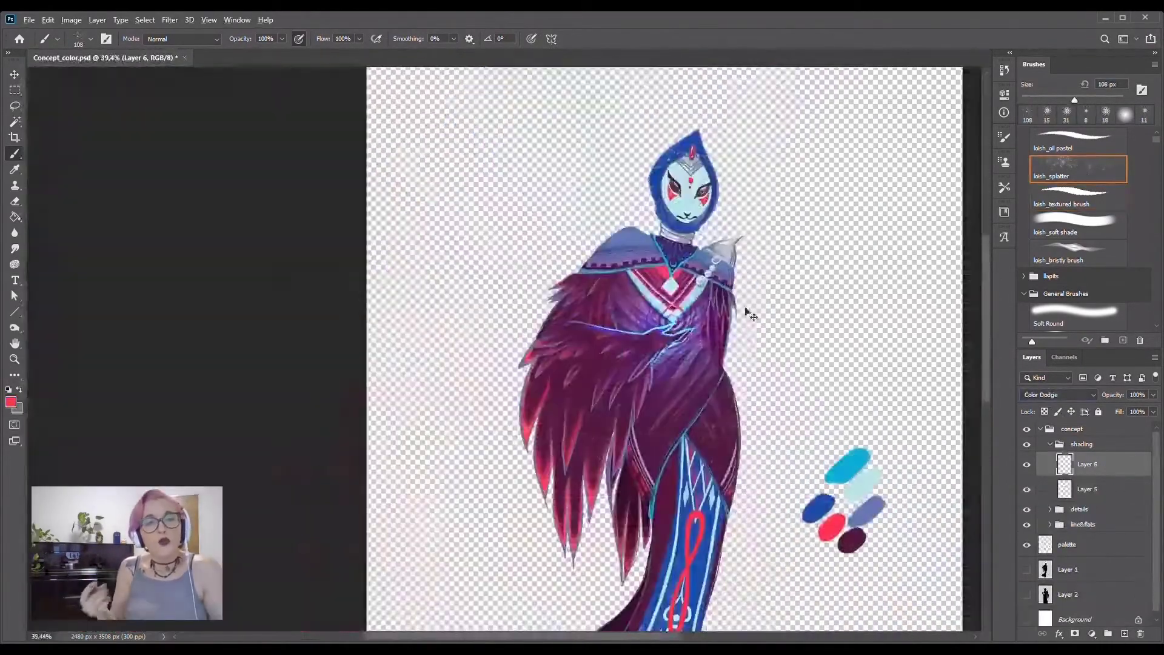
pyautogui.scroll(-10, 1160, 211)
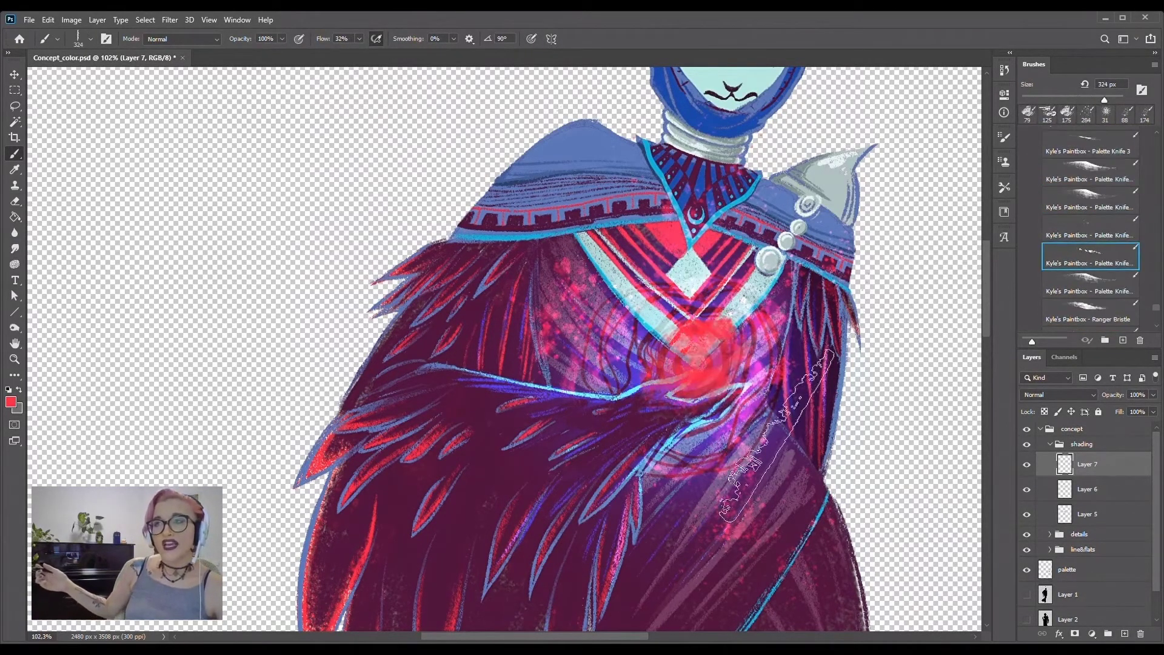
# - Erase parts of the red chest glow on Layer 7
pyautogui.press('e')
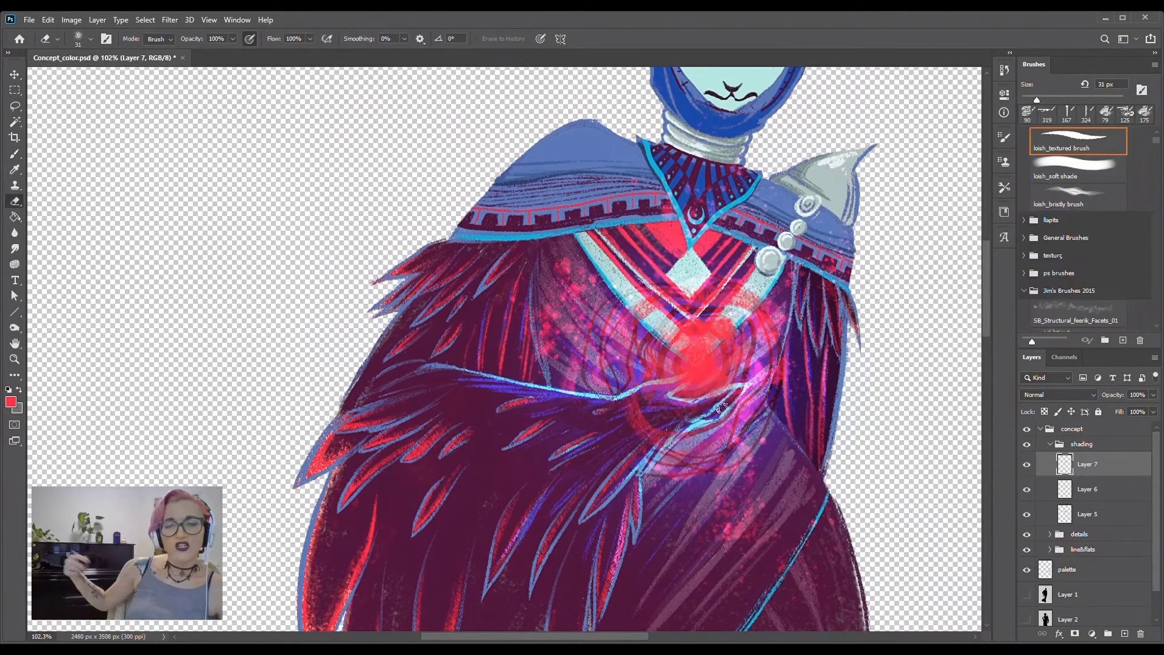
pyautogui.scroll(-8, 1055, 391)
pyautogui.scroll(-8, 1043, 395)
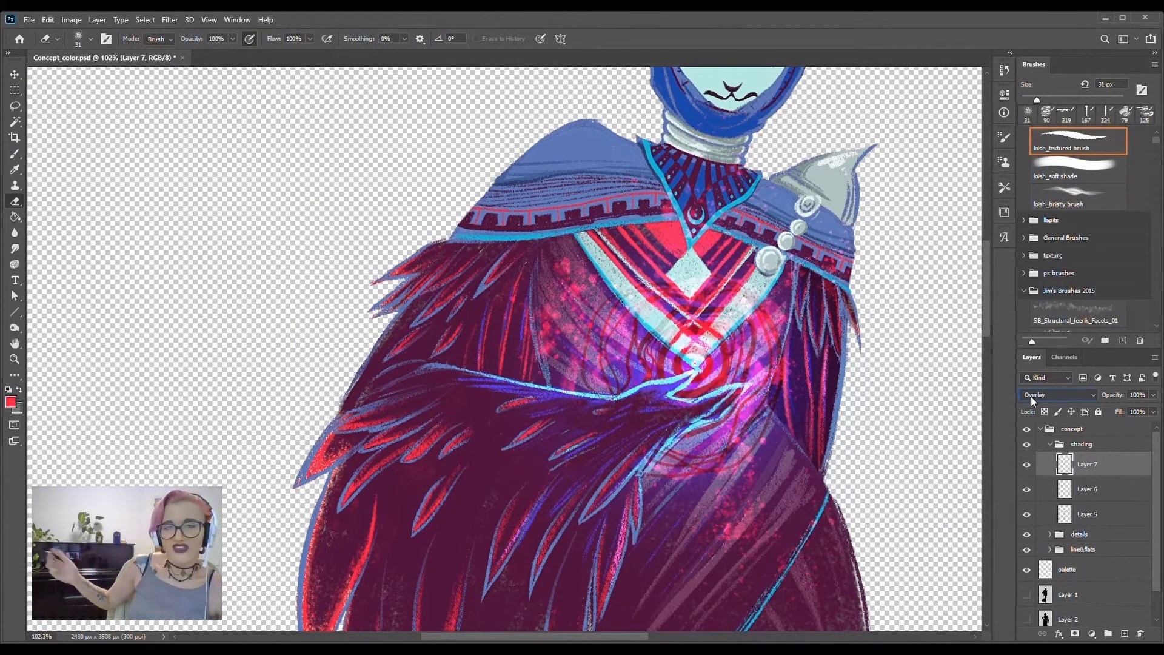
pyautogui.scroll(-6, 1031, 395)
pyautogui.scroll(-4, 1031, 395)
pyautogui.scroll(-5, 606, 351)
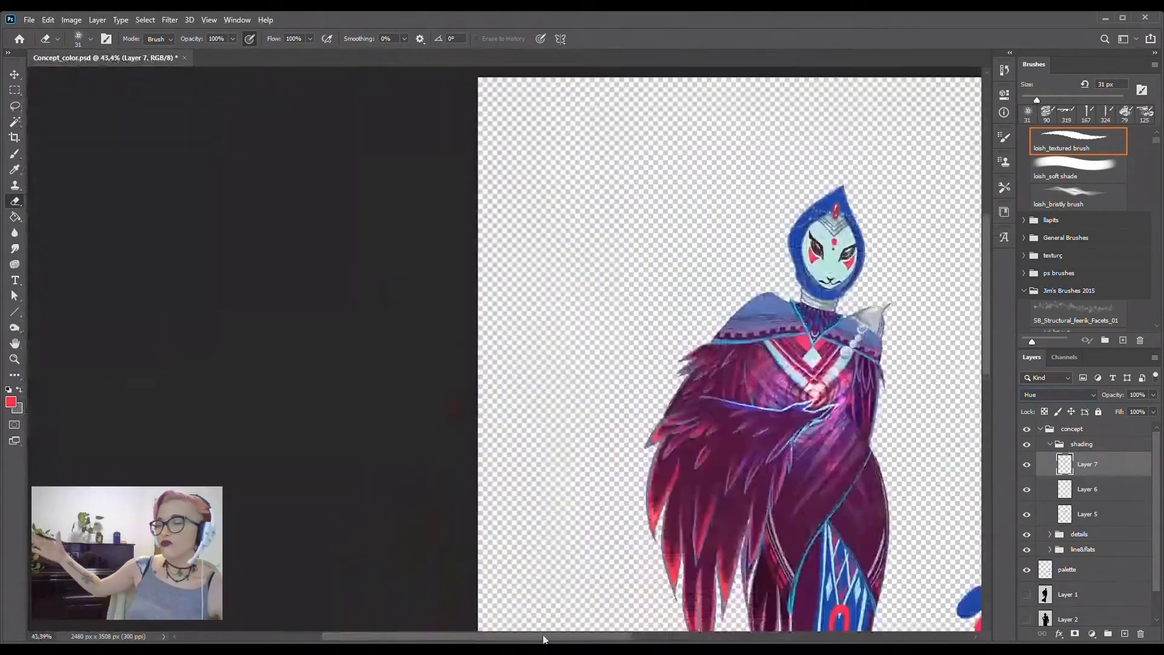
pyautogui.scroll(6, 1043, 395)
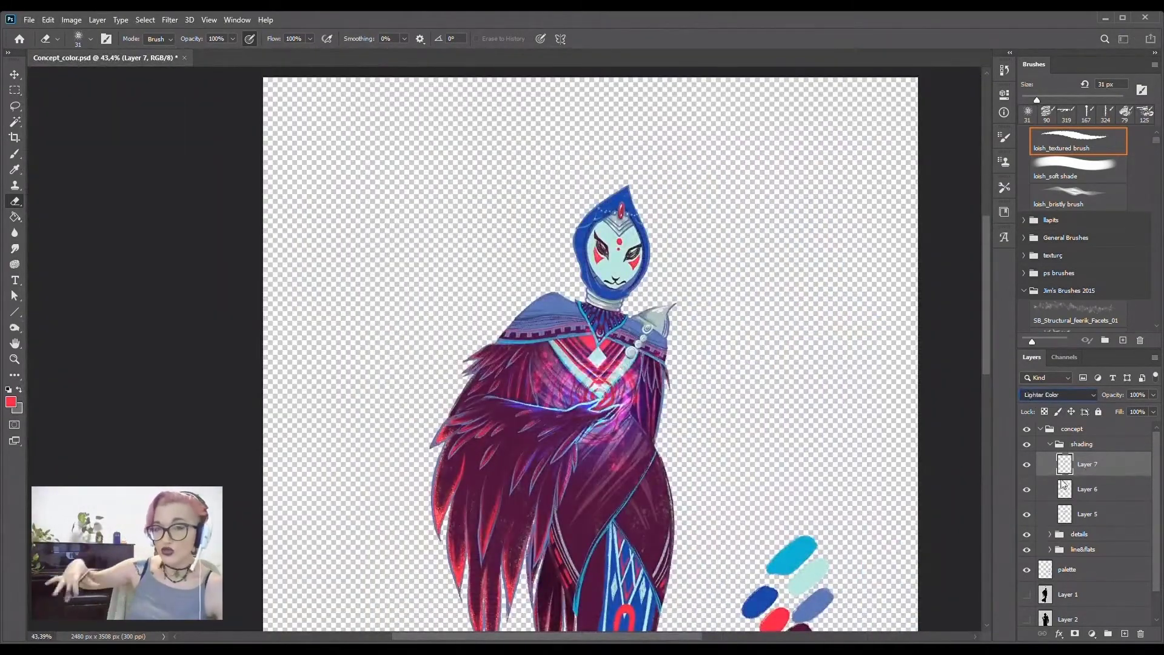
pyautogui.scroll(6, 1043, 394)
pyautogui.press('space')
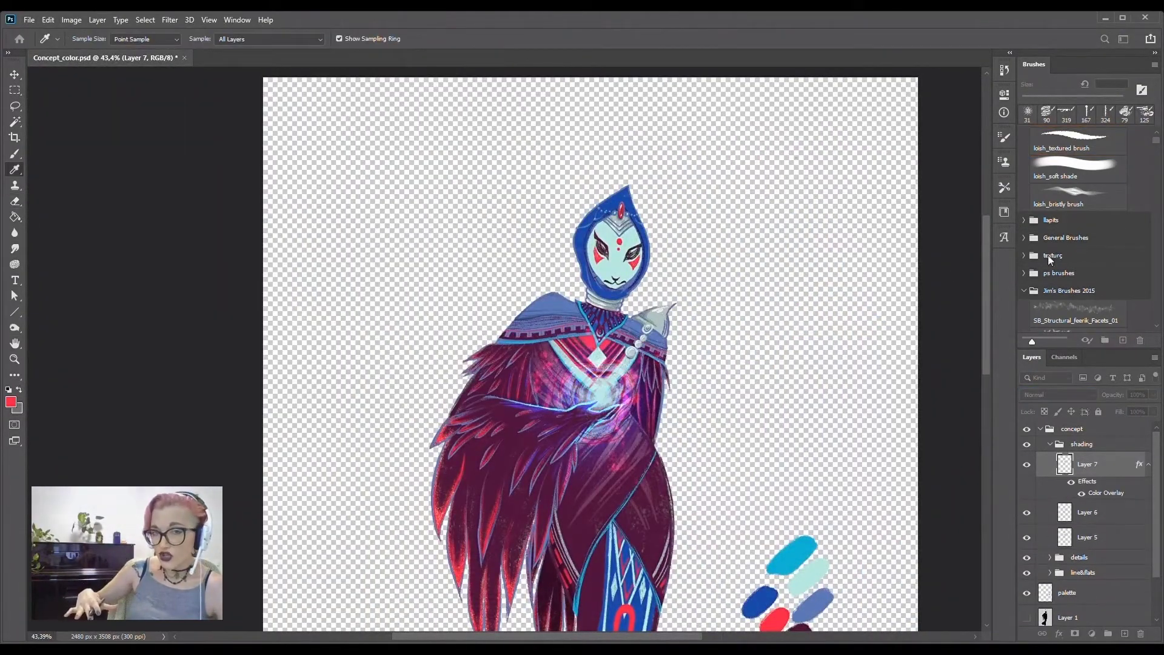
# - Discard Layer 7's red glow and add a new layer for the glow
pyautogui.press('e')
pyautogui.click(1079, 141)
pyautogui.hotkey('ctrl', 'shift', 'alt', 'n')
pyautogui.press('Delete')
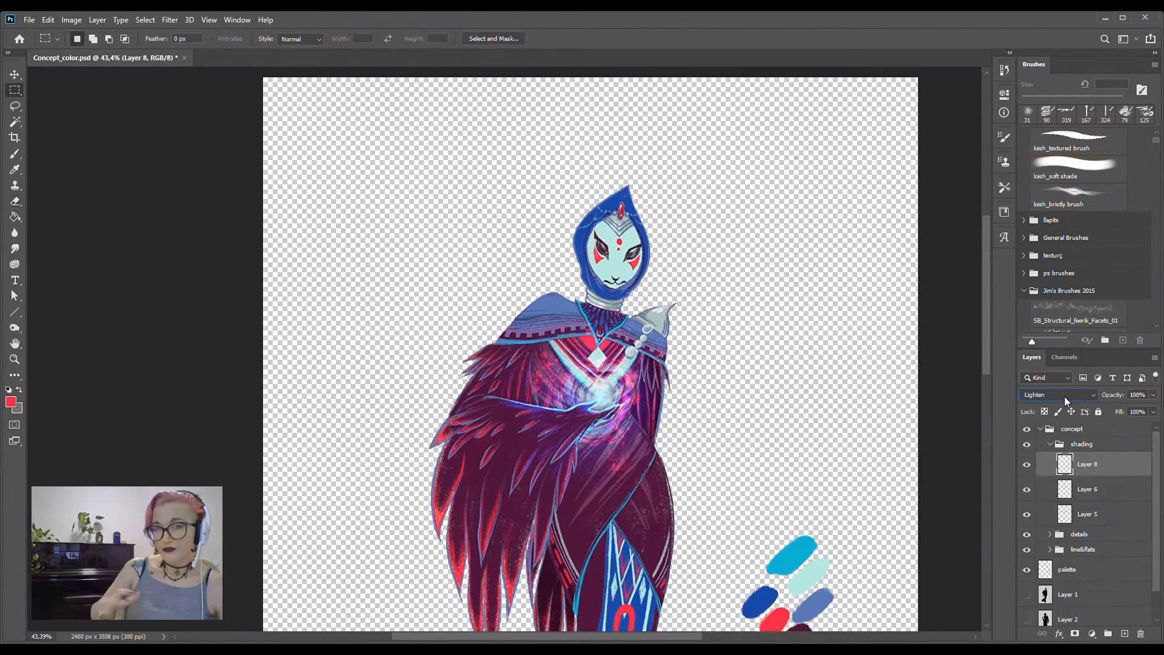
pyautogui.scroll(-8, 1064, 396)
pyautogui.press('b')
pyautogui.scroll(5, 553, 405)
# - Paint a pale mint glow with an oil bristle brush and move Layer 8 below Layer 5
pyautogui.press(',')
pyautogui.press(',')
pyautogui.press(',')
pyautogui.keyDown('alt'); pyautogui.click(553, 404); pyautogui.keyUp('alt')
pyautogui.scroll(-5, 552, 404)
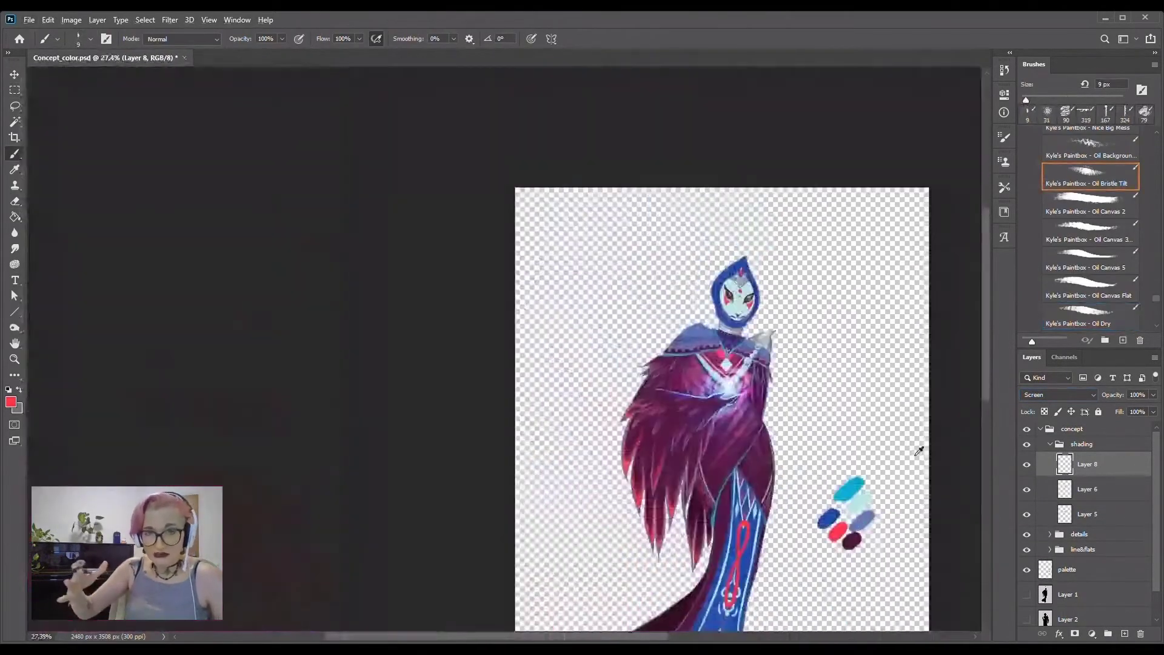
pyautogui.scroll(5, 684, 385)
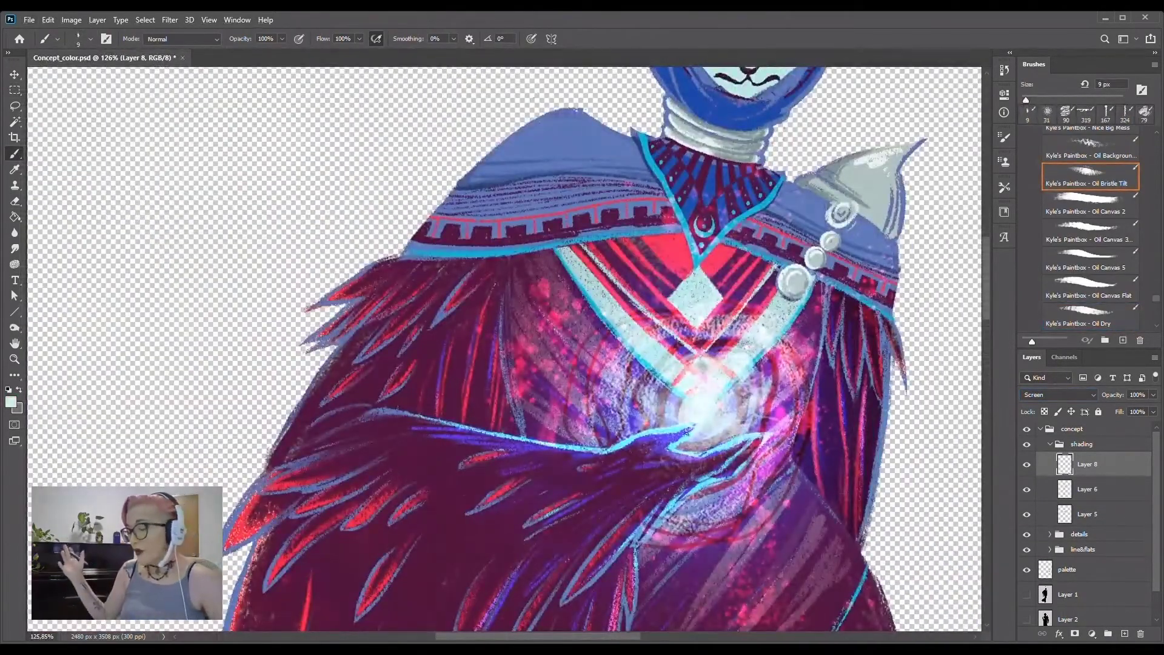
pyautogui.scroll(3, 1088, 243)
pyautogui.scroll(-5, 661, 387)
pyautogui.scroll(-9, 1058, 395)
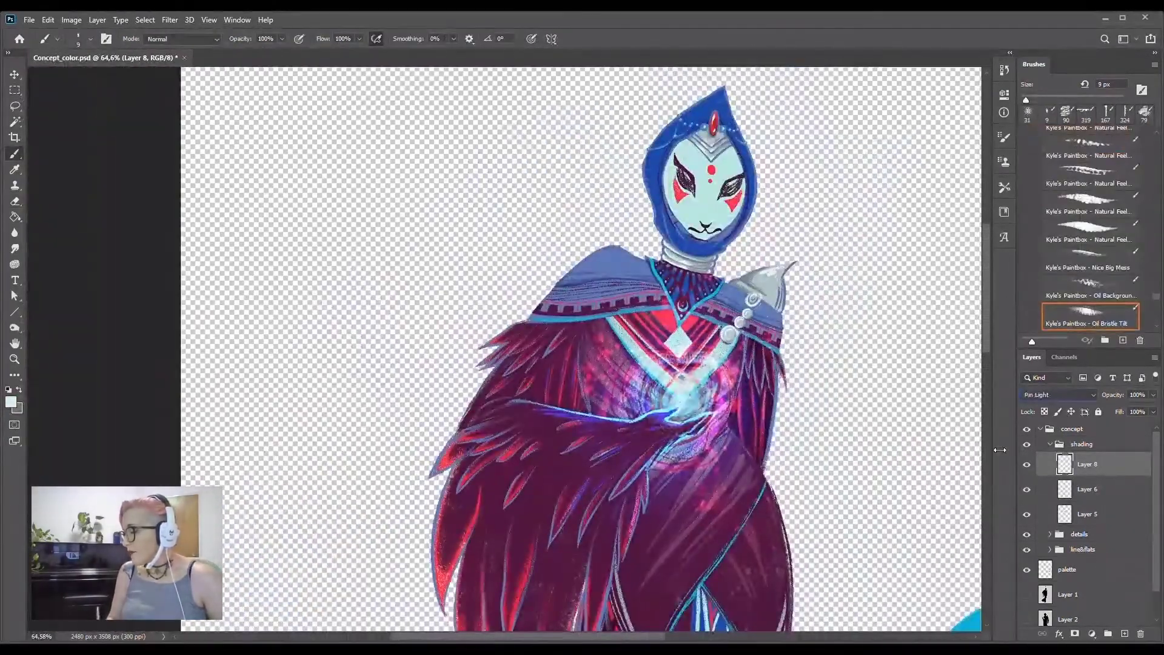
pyautogui.hotkey('ctrl', '[')
pyautogui.hotkey('ctrl', '[')
pyautogui.scroll(5, 1067, 394)
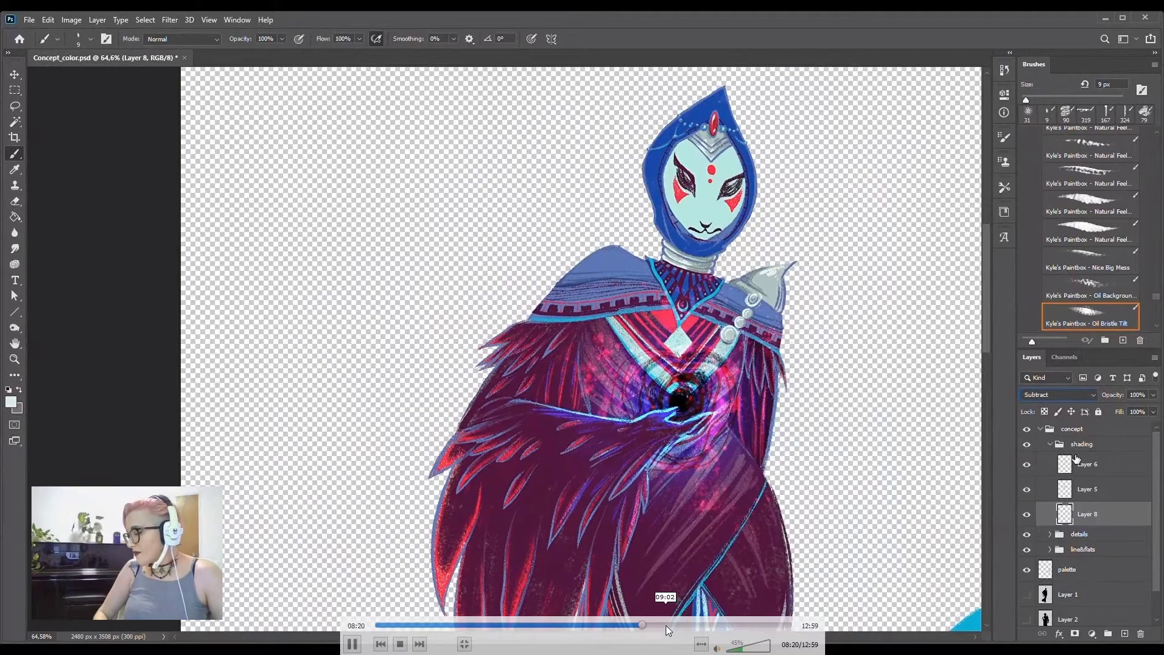
# - Jump ahead to 09:00 and erase shading on the lower robe of Layer 12 copy
pyautogui.click(665, 625)
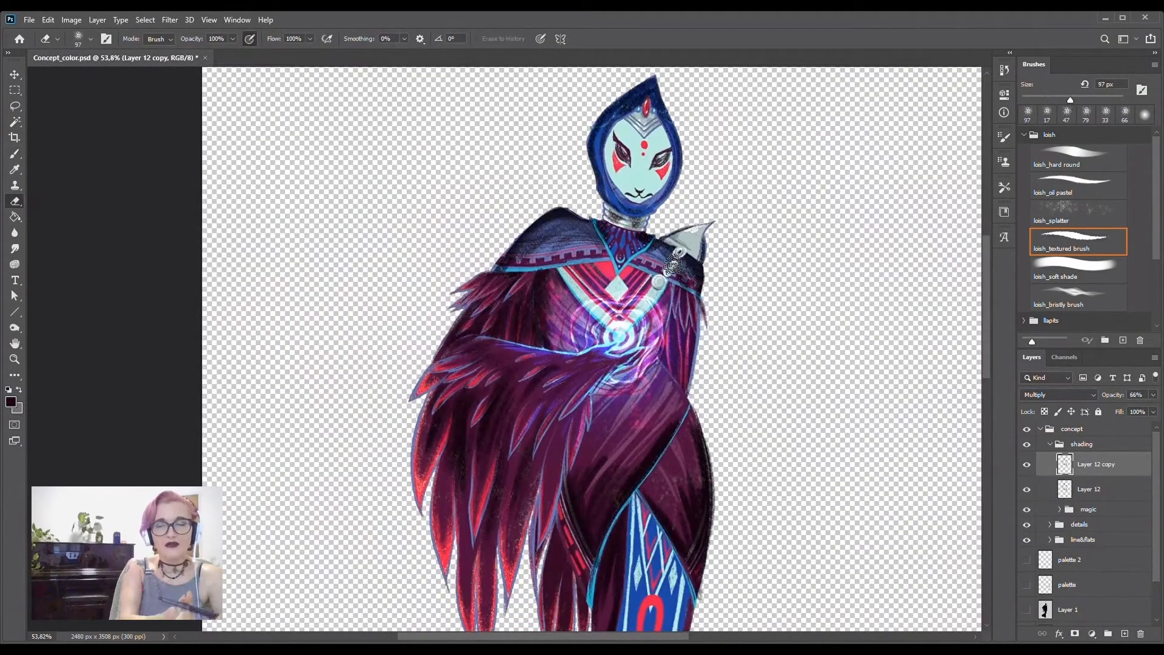
pyautogui.moveTo(661, 425); pyautogui.dragTo(604, 502)
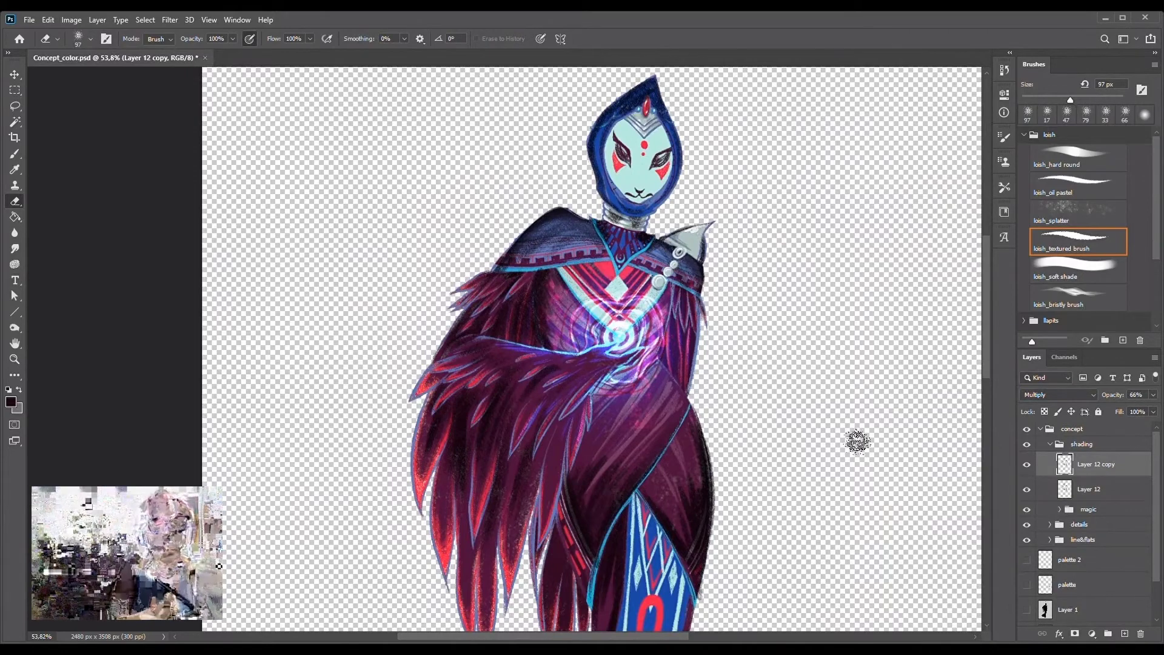
pyautogui.scroll(-3, 636, 509)
pyautogui.scroll(-2, 600, 497)
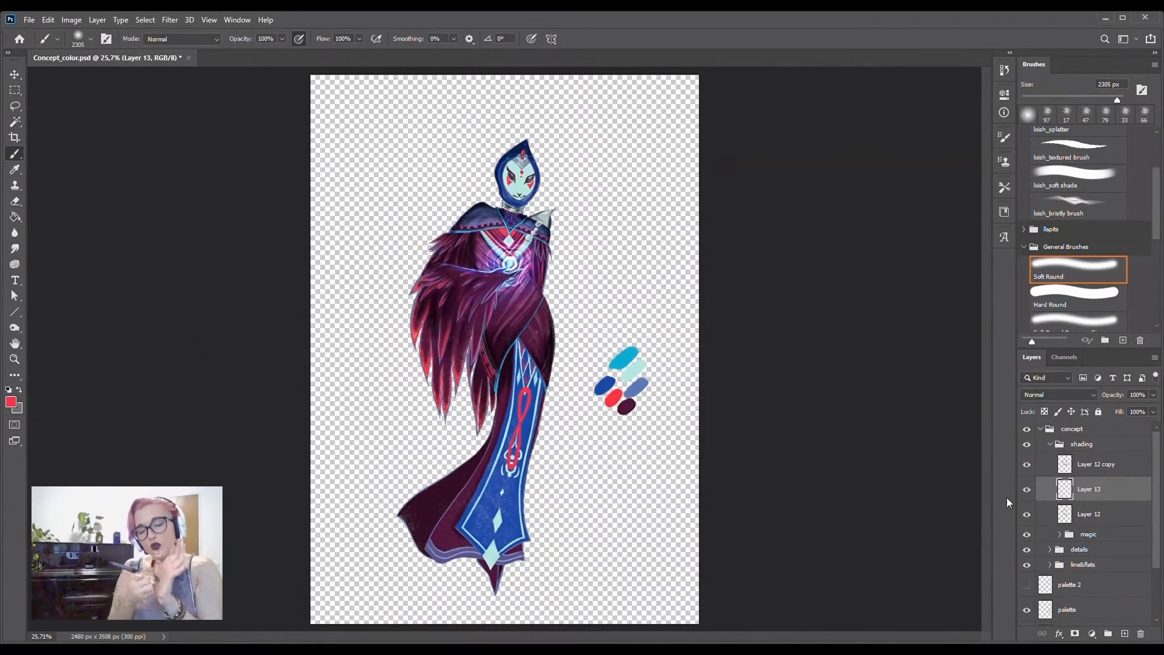
# - Scroll while the red wash on Layer 13 is tried, hidden, and Layer 14 added
pyautogui.scroll(-5, 1055, 391)
pyautogui.scroll(-6, 1051, 396)
pyautogui.scroll(-6, 1050, 397)
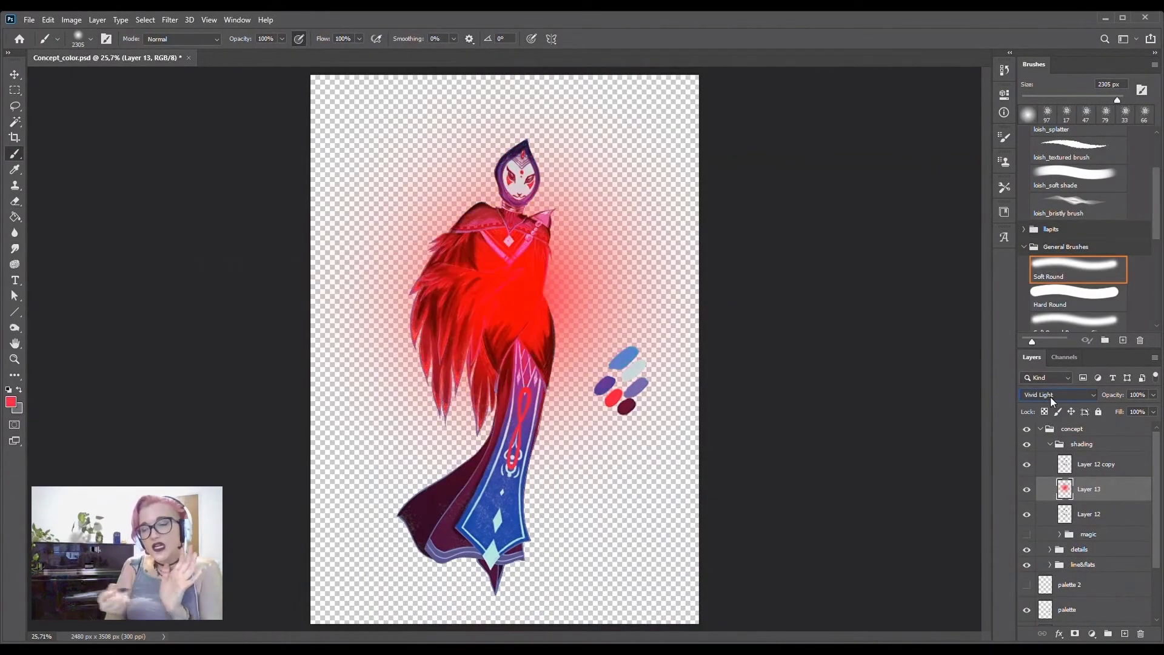
pyautogui.scroll(-6, 1050, 396)
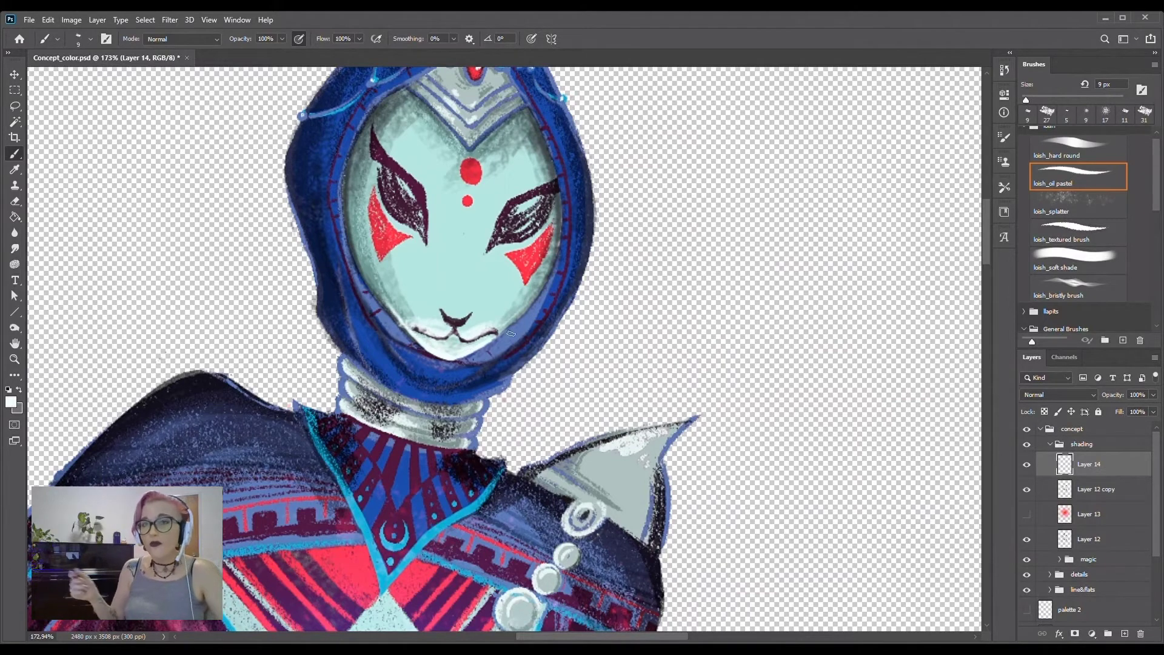
# - Erase shading around the wizard's mouth at close zoom
pyautogui.press('e')
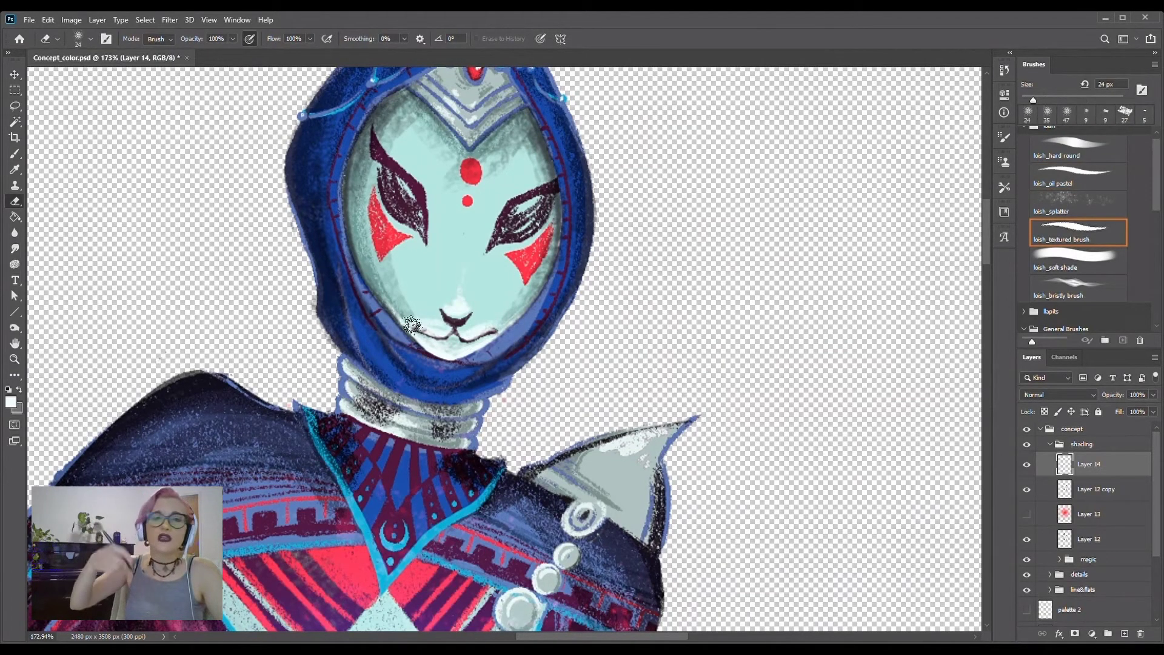
pyautogui.press('[')
pyautogui.press('[')
pyautogui.press('[')
pyautogui.scroll(5, 477, 307)
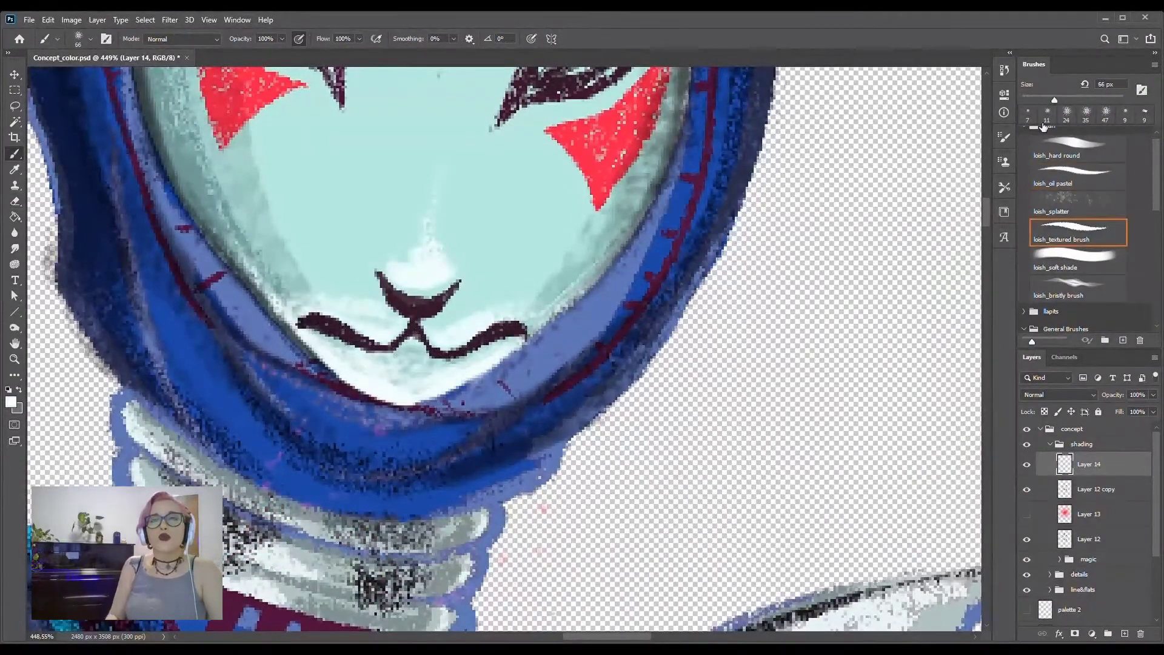
pyautogui.press('e')
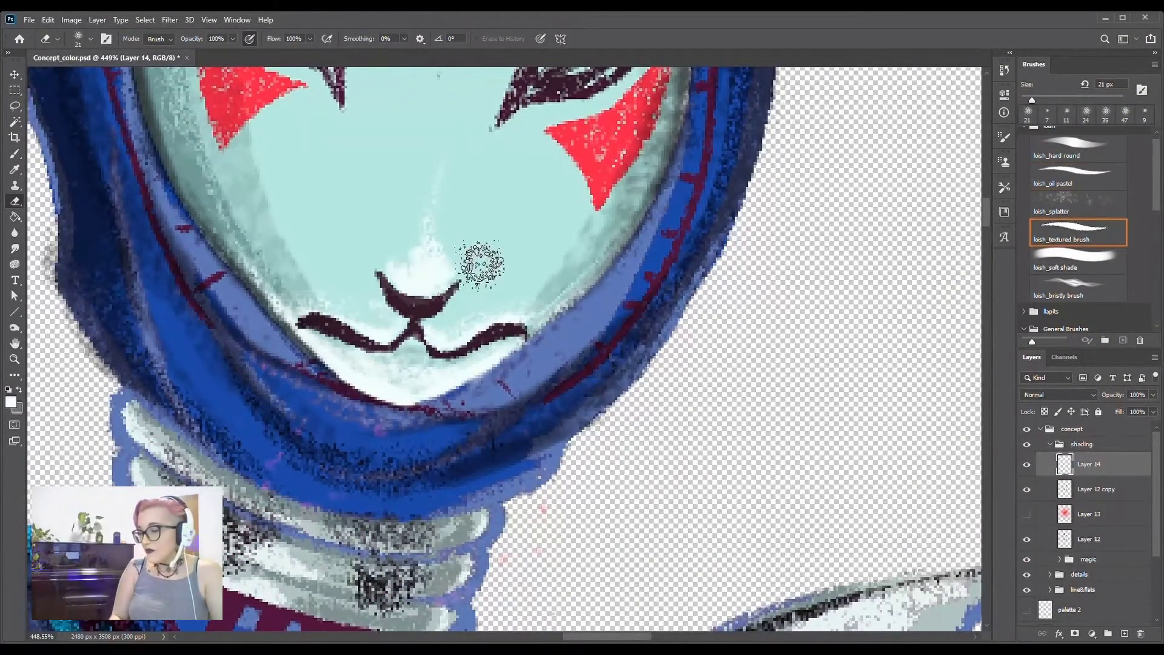
pyautogui.press('b')
pyautogui.scroll(-6, 709, 417)
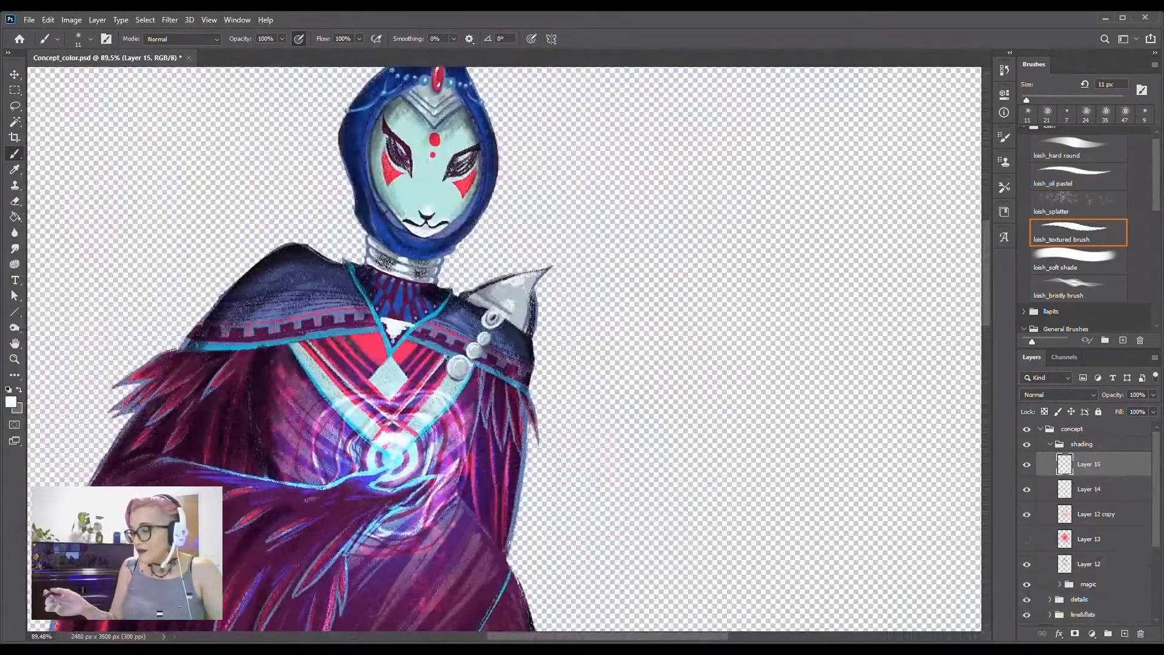
# - Paint white highlights across the chest below the neck ring with a 33 px brush
pyautogui.moveTo(376, 312); pyautogui.dragTo(425, 307)
pyautogui.moveTo(379, 291); pyautogui.dragTo(433, 291)
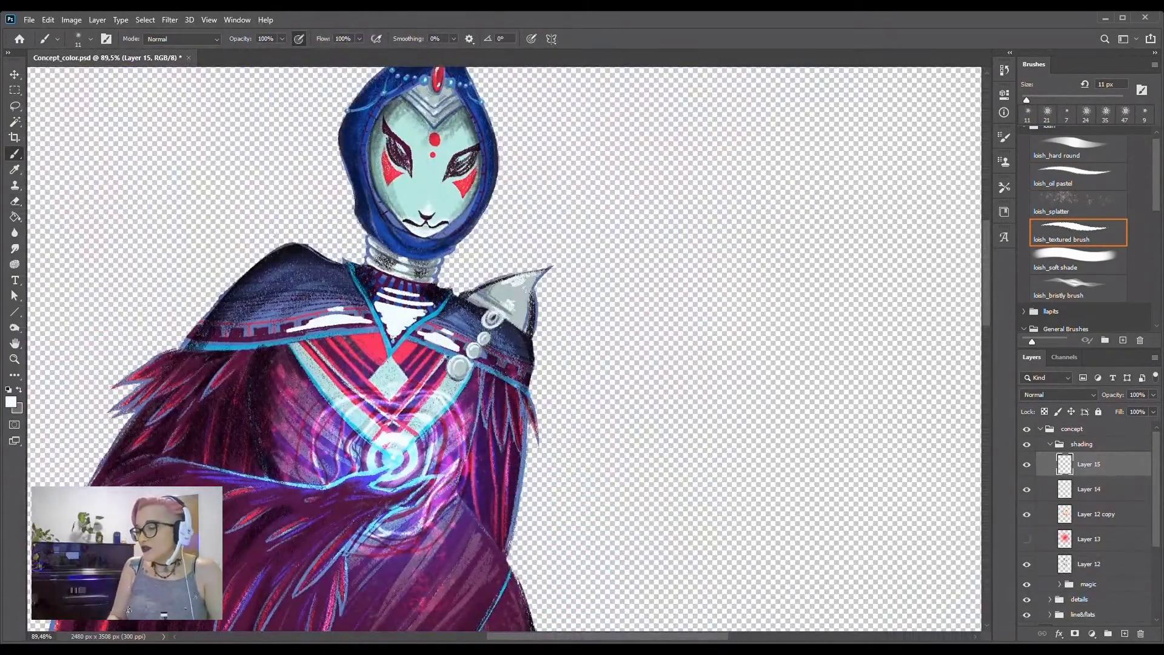
pyautogui.press(']')
pyautogui.press(']')
pyautogui.press(']')
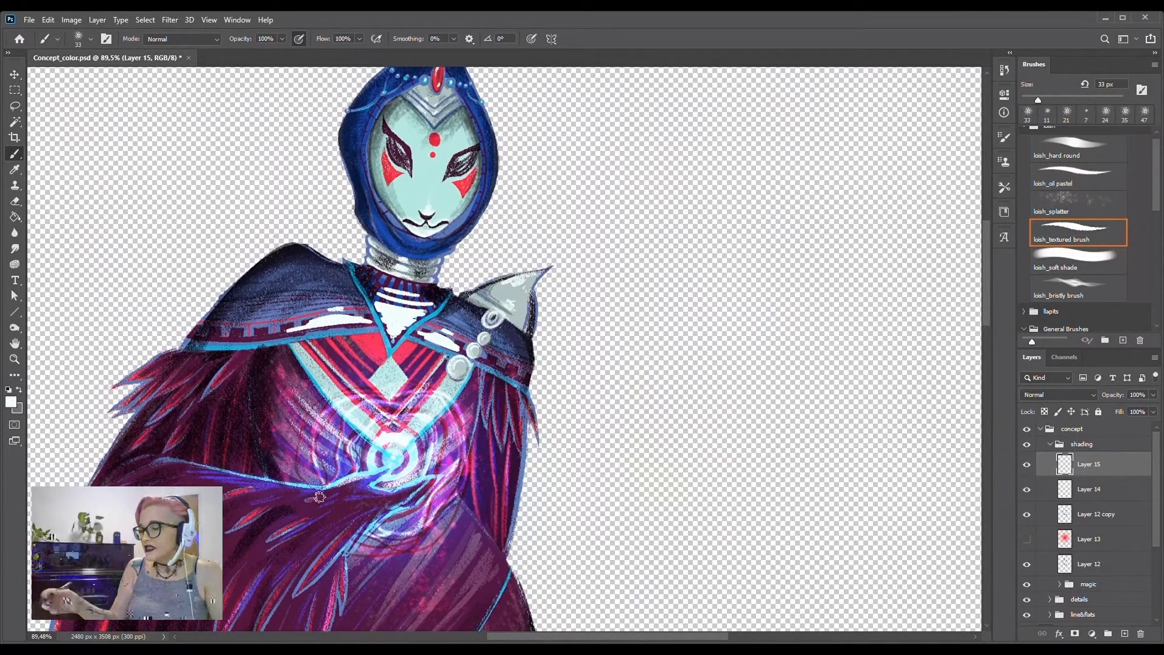
pyautogui.moveTo(985, 320); pyautogui.dragTo(985, 352)
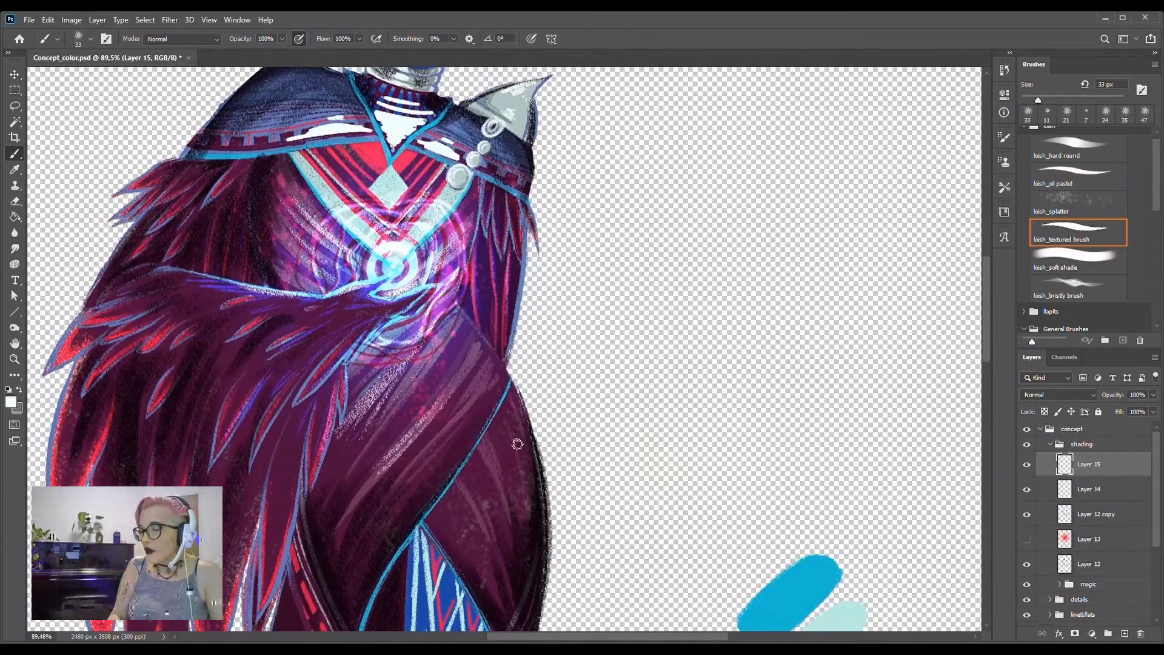
pyautogui.scroll(-3, 573, 308)
pyautogui.scroll(4, 450, 166)
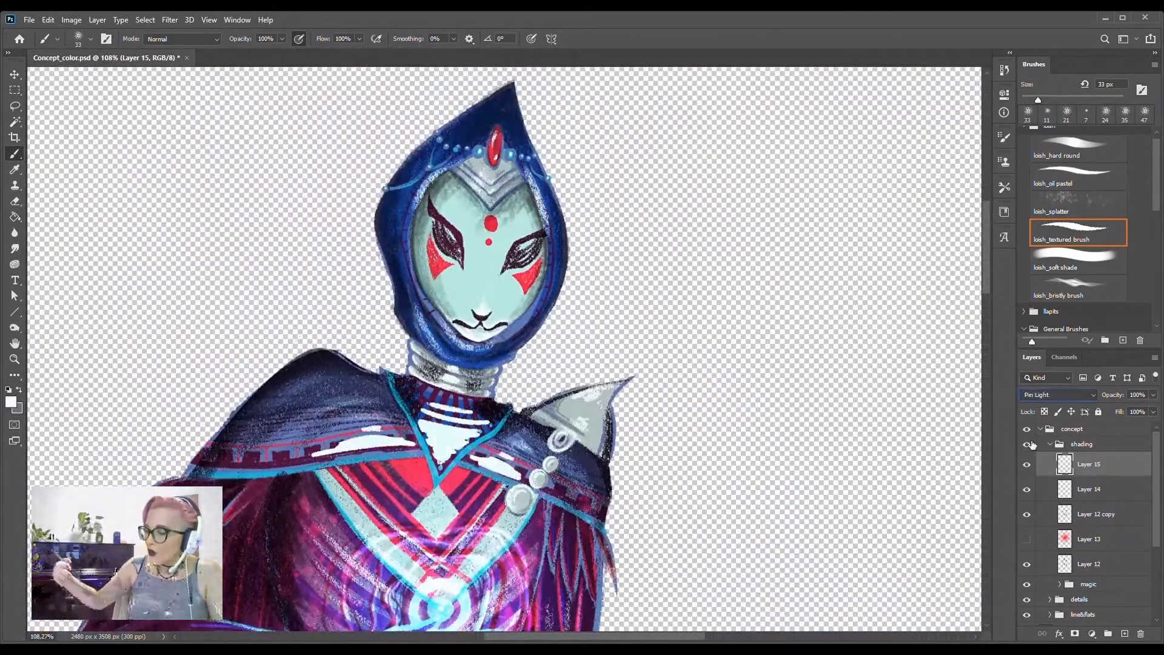
# - Set Layer 15 to Overlay, then show Layer 13 and move it just below Layer 15
pyautogui.hotkey('shift', '+')
pyautogui.hotkey('shift', '+')
pyautogui.hotkey('shift', '+')
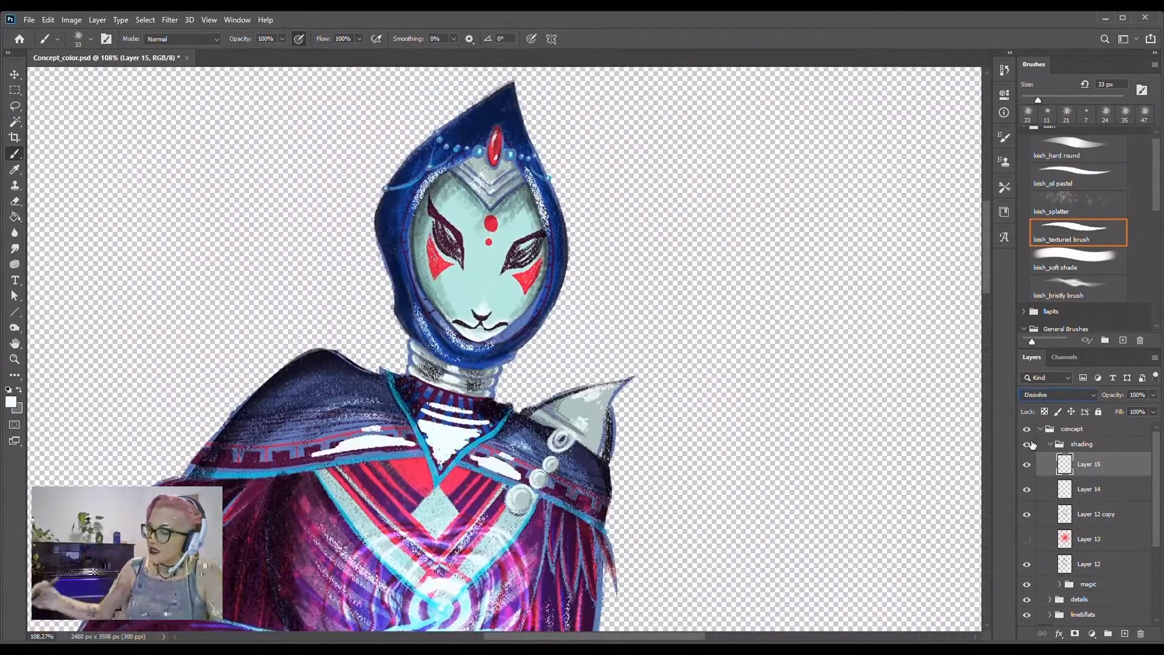
pyautogui.click(1026, 539)
pyautogui.moveTo(1089, 539); pyautogui.dragTo(1089, 486)
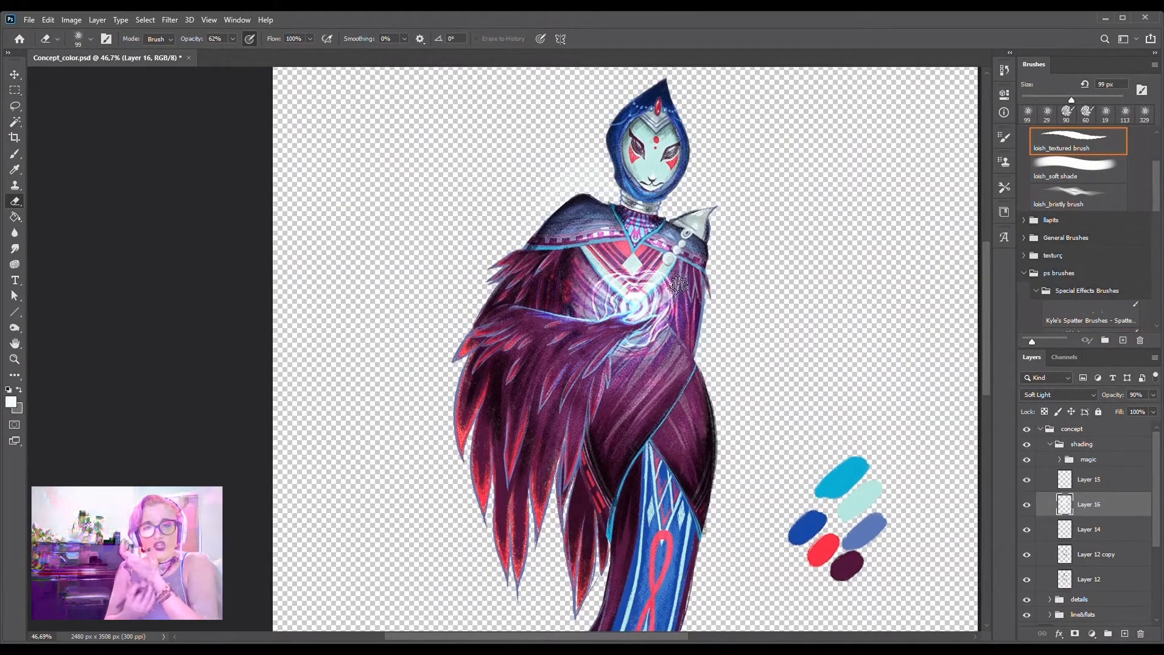
# - Darken the robe hem's shadow edges on Layer 12, then erase the excess shading
pyautogui.scroll(-3, 761, 475)
pyautogui.click(1095, 582)
pyautogui.press('b')
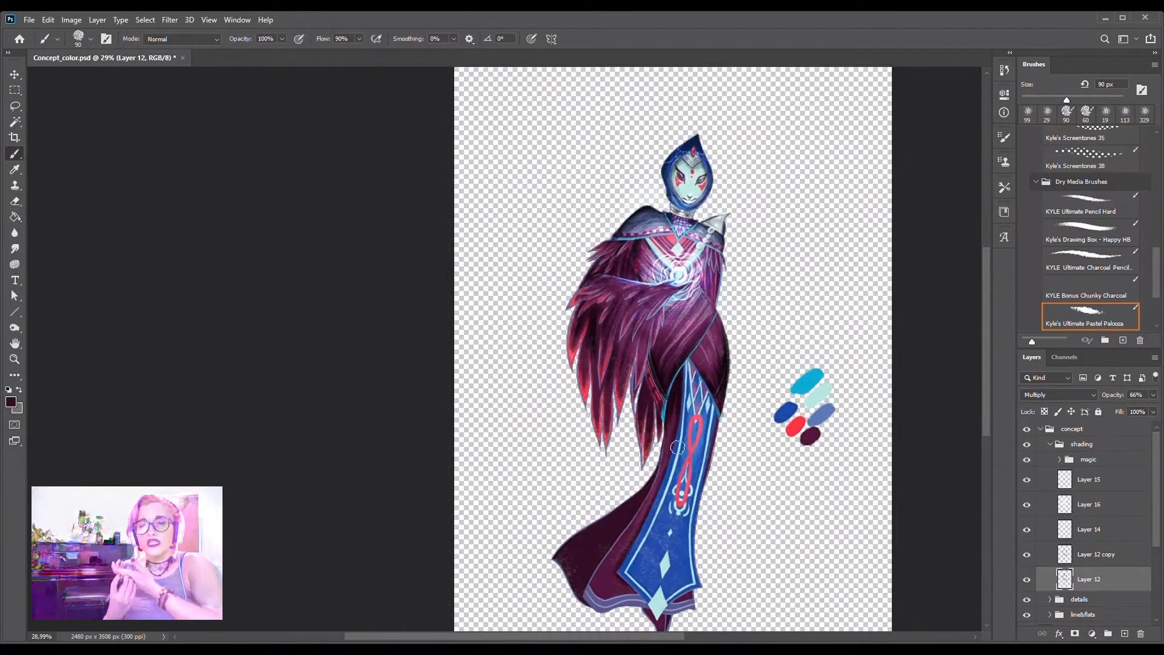
pyautogui.moveTo(582, 600); pyautogui.dragTo(652, 617)
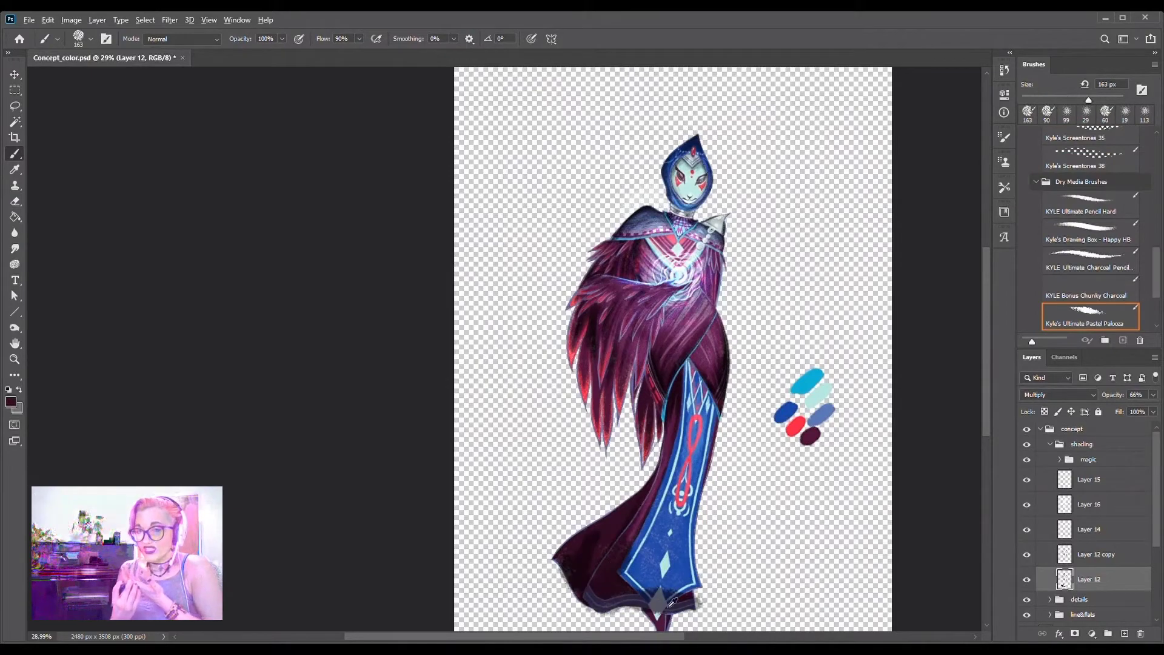
pyautogui.scroll(3, 652, 617)
pyautogui.moveTo(475, 499); pyautogui.dragTo(285, 364)
pyautogui.moveTo(218, 376)
pyautogui.mouseDown()
pyautogui.moveTo(467, 443)
pyautogui.moveTo(389, 352)
pyautogui.moveTo(436, 449)
pyautogui.mouseUp()
pyautogui.press('e')
pyautogui.moveTo(424, 364); pyautogui.dragTo(491, 473)
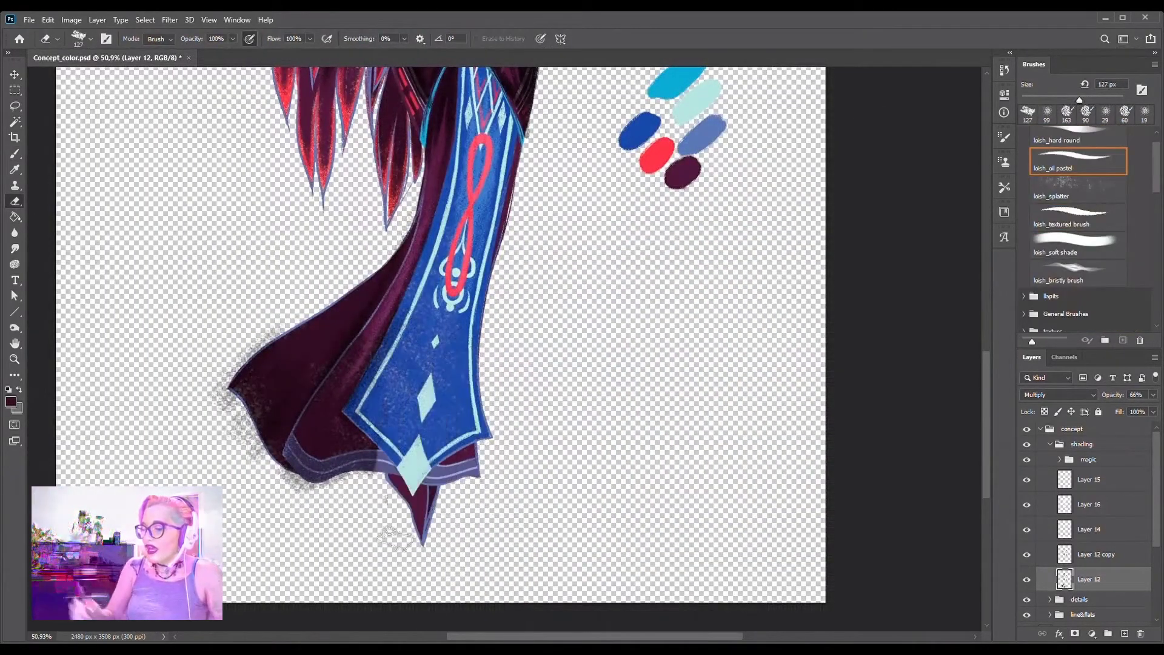
pyautogui.moveTo(388, 531); pyautogui.dragTo(286, 528)
# - Add Layer 17 and move it below Layer 12 in the shading group
pyautogui.click(1026, 444)
pyautogui.click(1050, 444)
pyautogui.hotkey('ctrl', 'shift', 'alt', 'n')
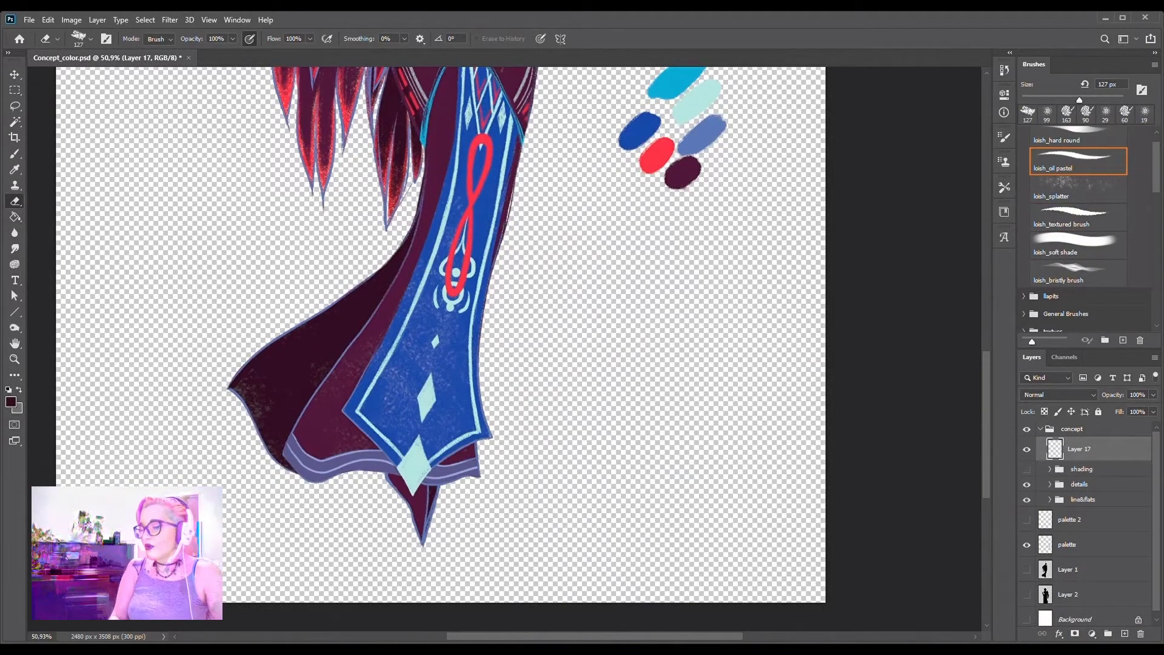
pyautogui.scroll(-3, 504, 340)
pyautogui.scroll(1, 294, 340)
pyautogui.click(1026, 468)
pyautogui.click(1050, 469)
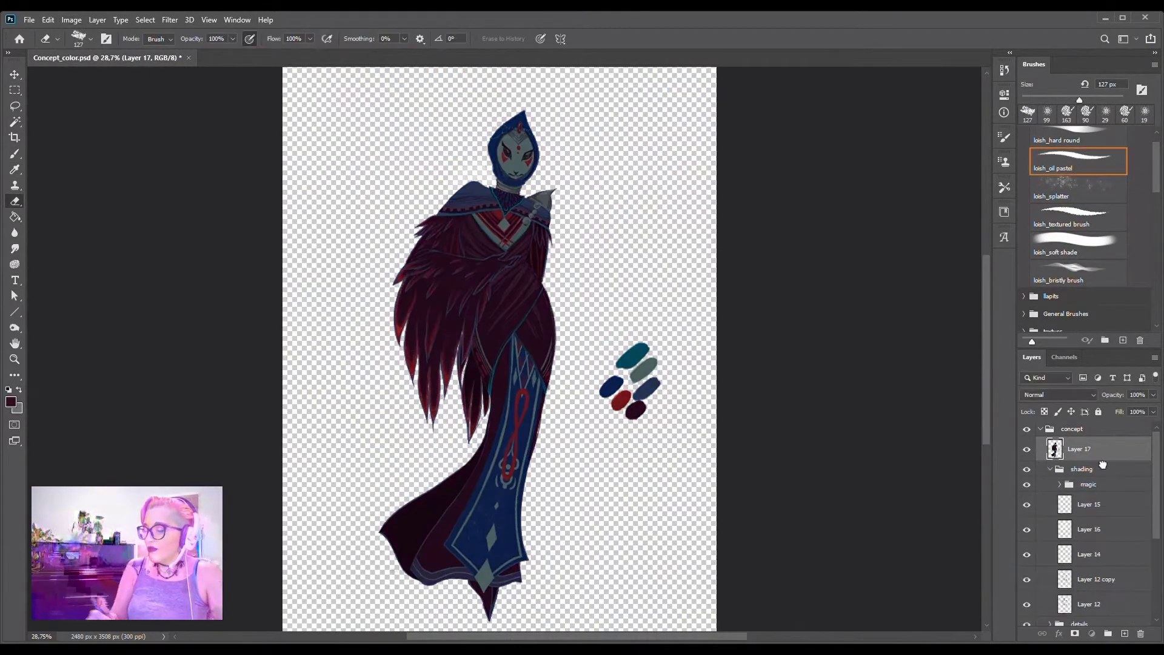
pyautogui.moveTo(1102, 465); pyautogui.dragTo(1065, 606)
# - Choose the Soft Round and loish_textured brushes and pause playback
pyautogui.click(1078, 156)
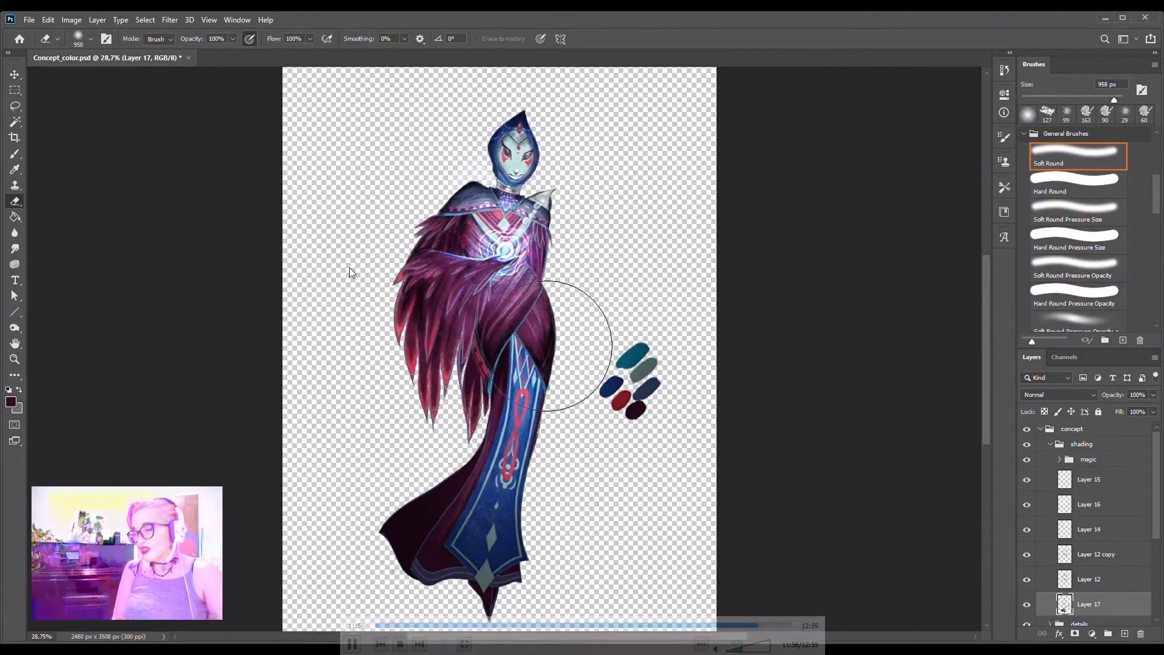
pyautogui.scroll(3, 1076, 243)
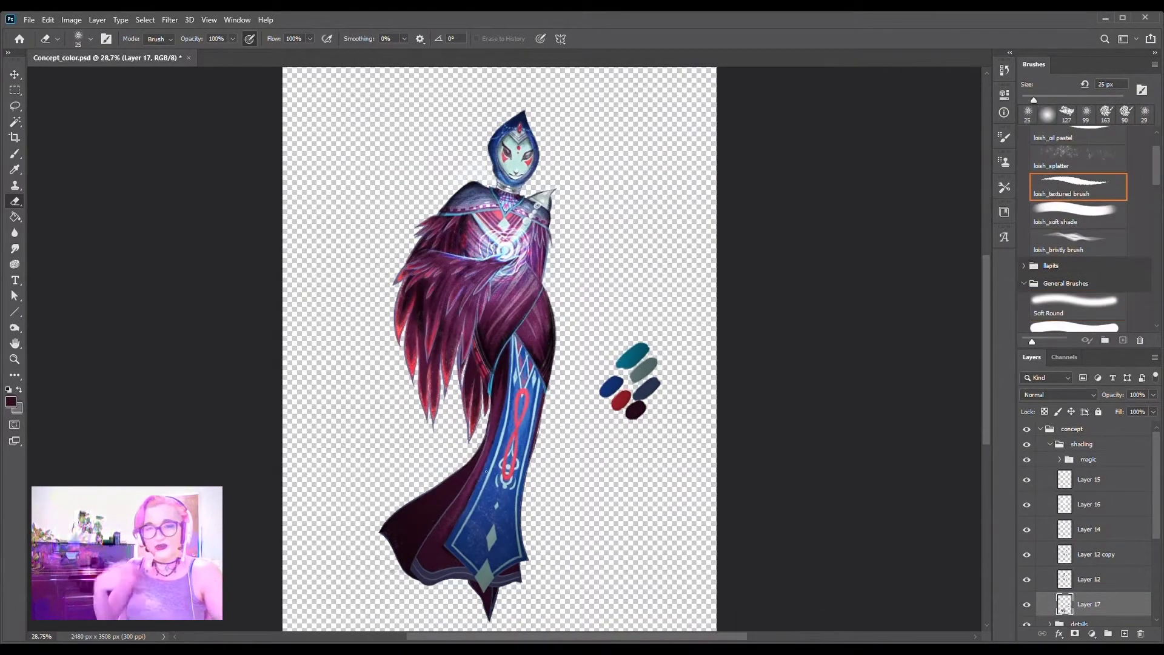
pyautogui.click(1078, 187)
pyautogui.scroll(3, 493, 575)
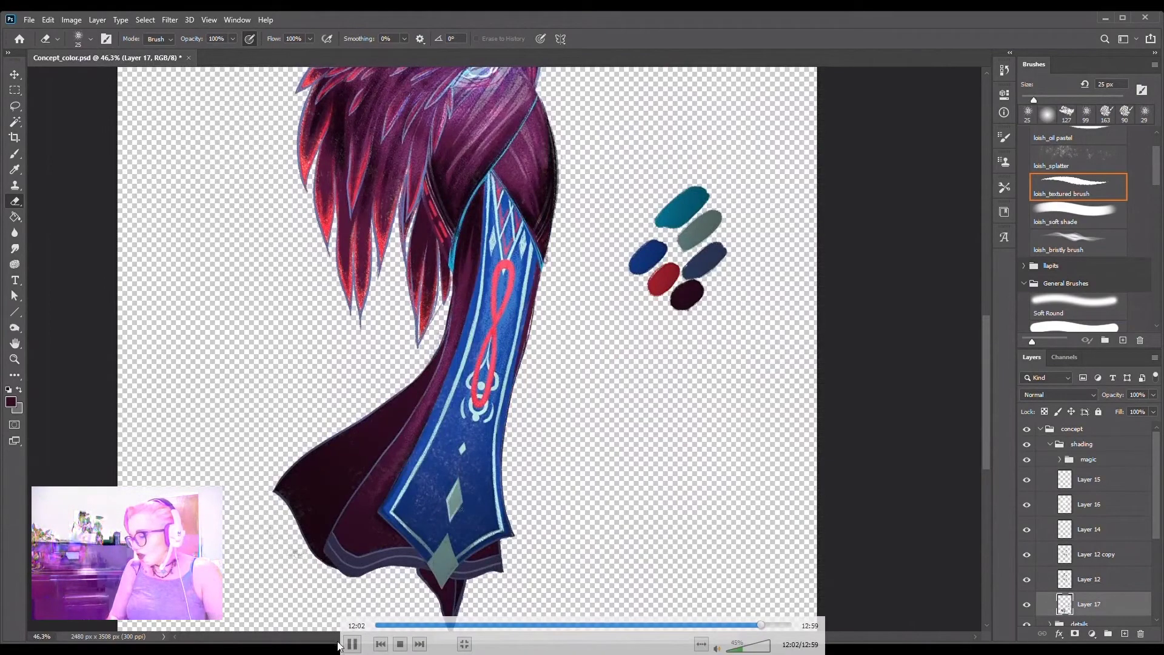
pyautogui.press('space')
# - Seek the recording back to replay the teal and purple colour-test recolour
pyautogui.click(754, 625)
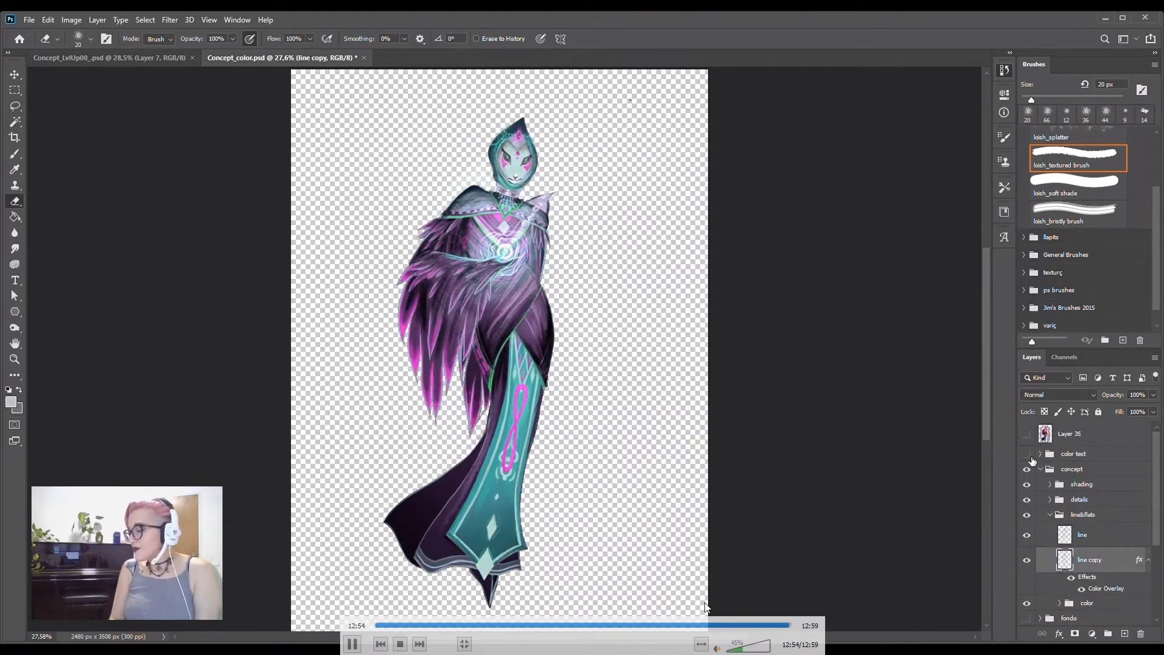
# - Pause, rewind the recording to about 12:35, and resume playback of the colour tests
pyautogui.click(352, 644)
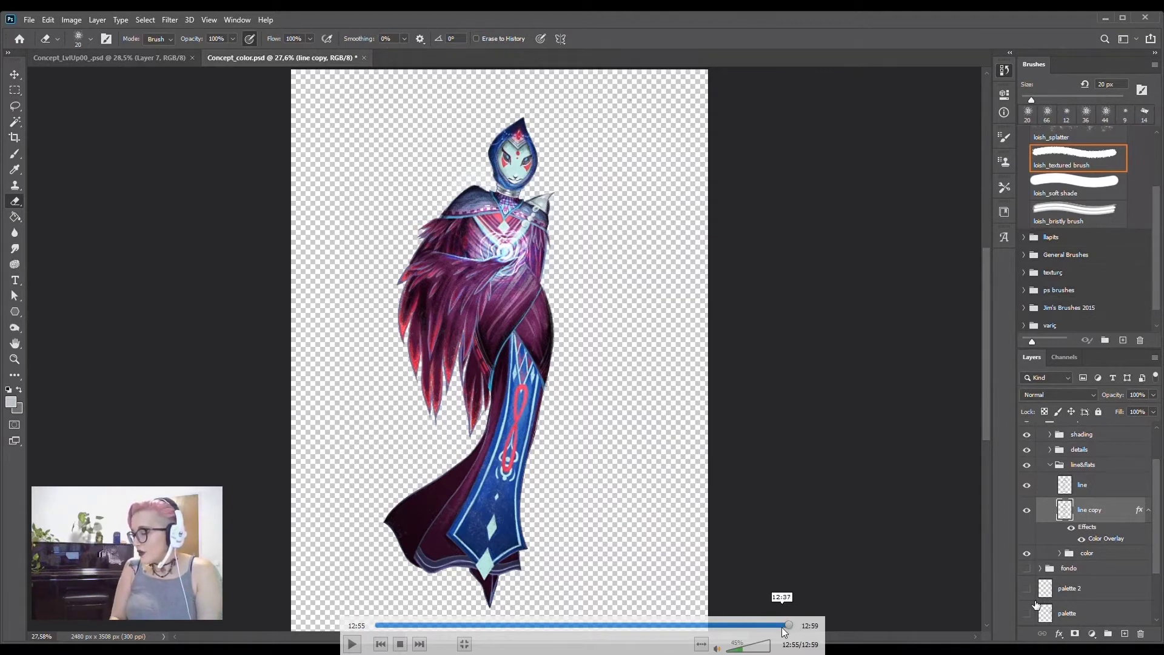
pyautogui.moveTo(789, 626); pyautogui.dragTo(779, 625)
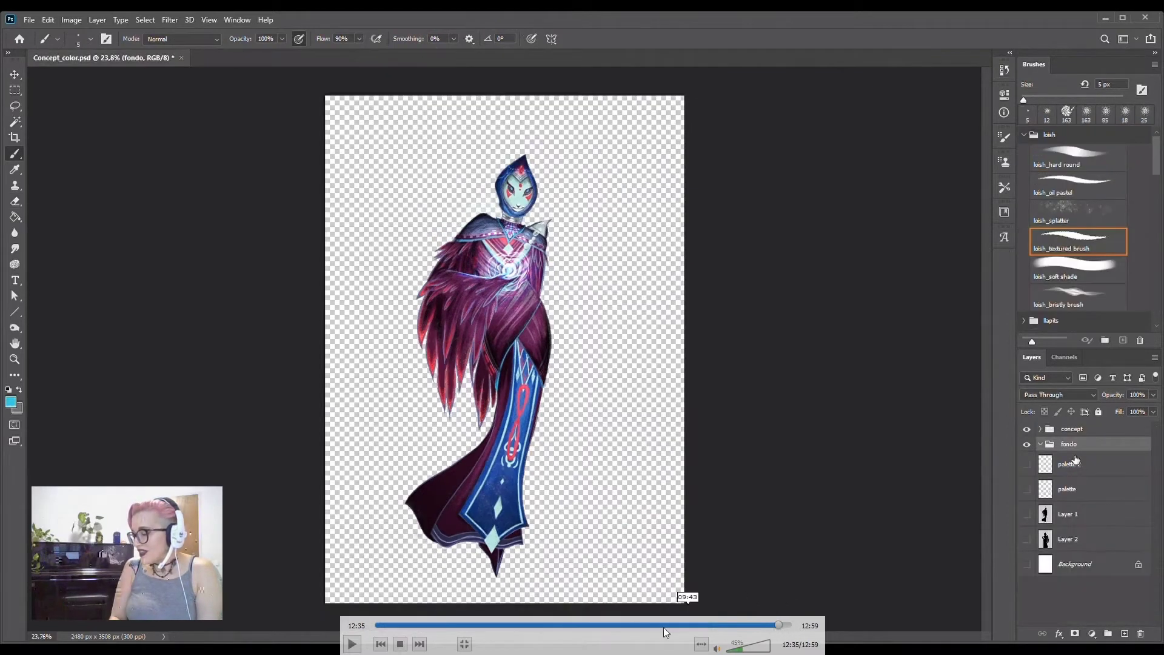
pyautogui.click(346, 646)
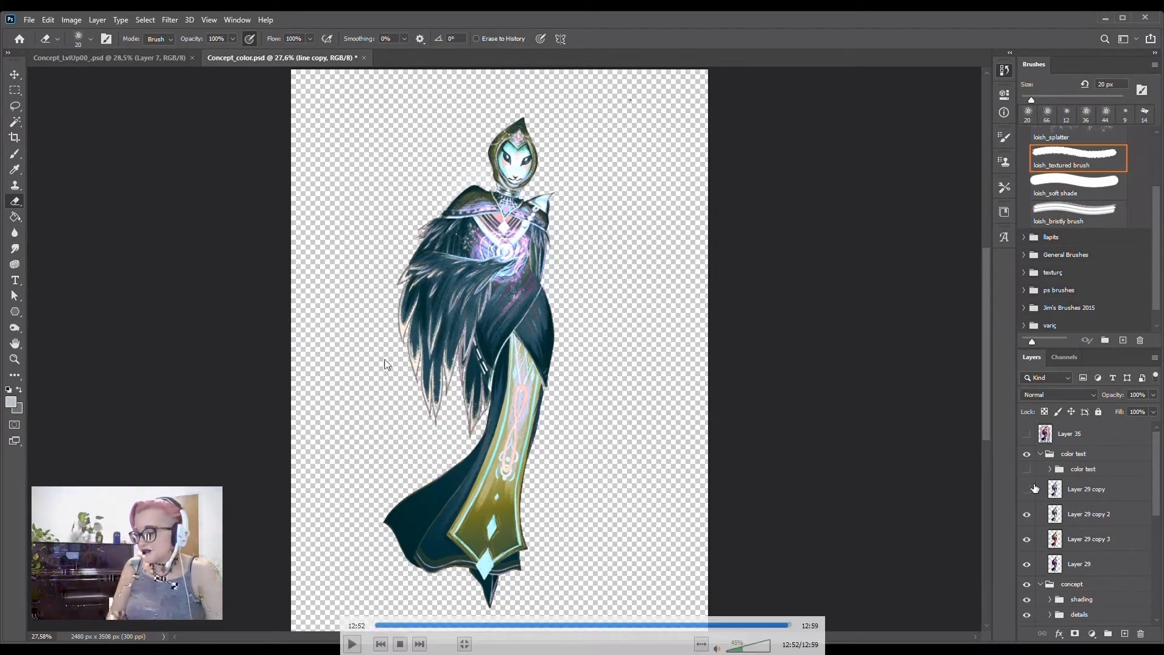
# - Play and pause the recording until the original crimson and blue colouring returns
pyautogui.click(353, 646)
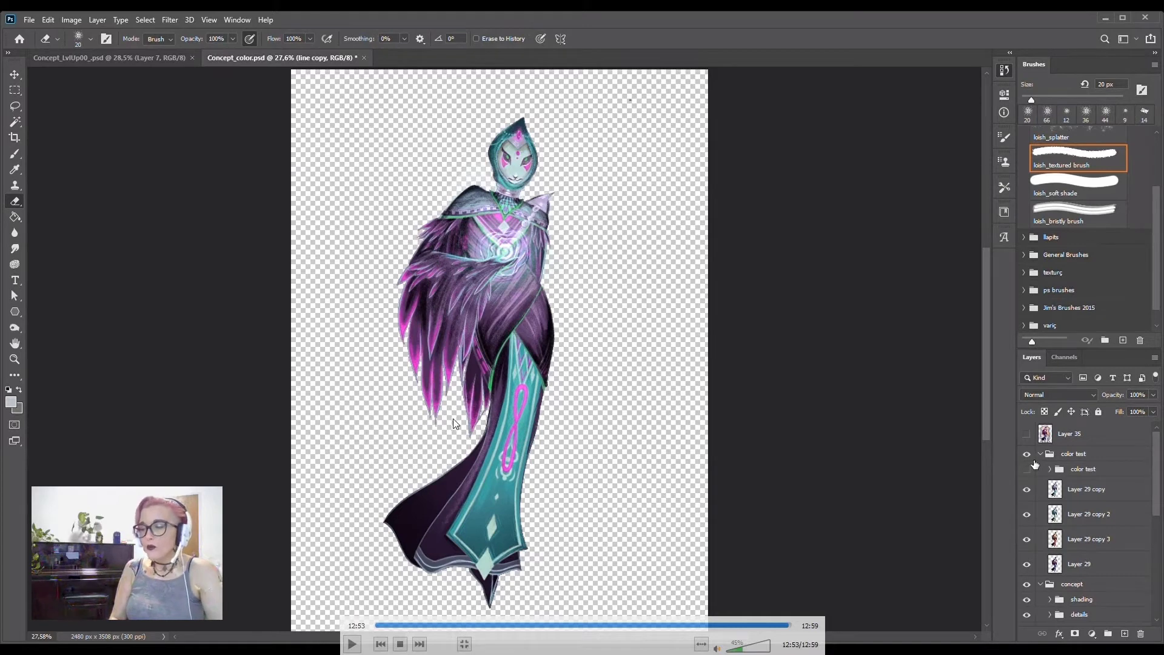
pyautogui.scroll(1, 455, 423)
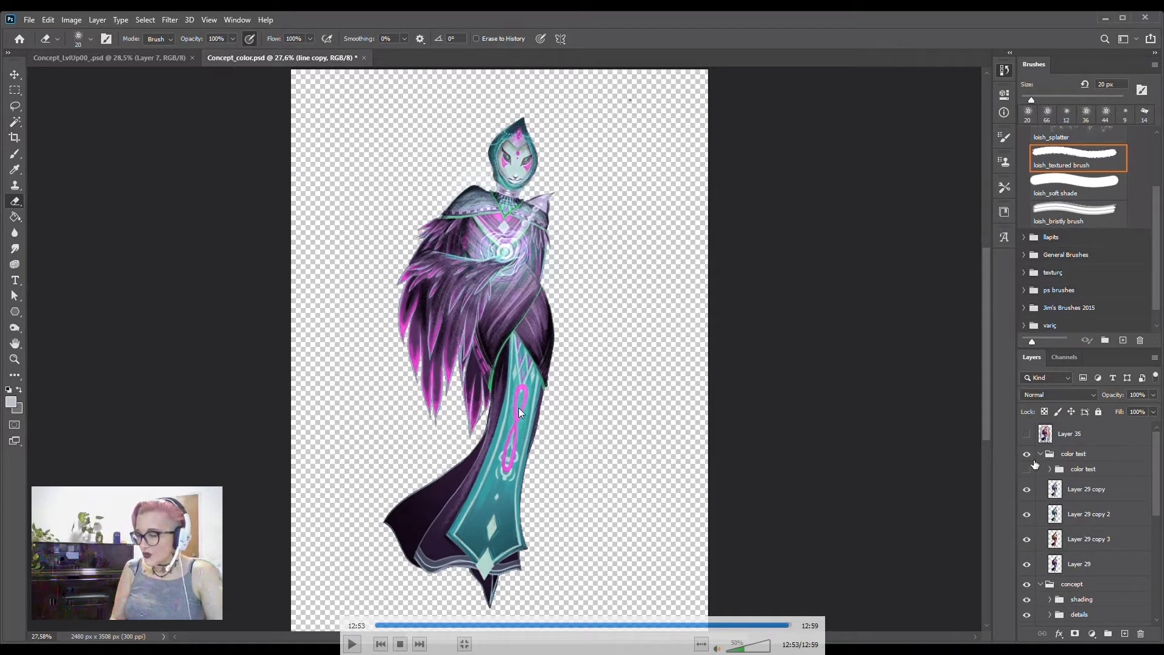
pyautogui.click(352, 644)
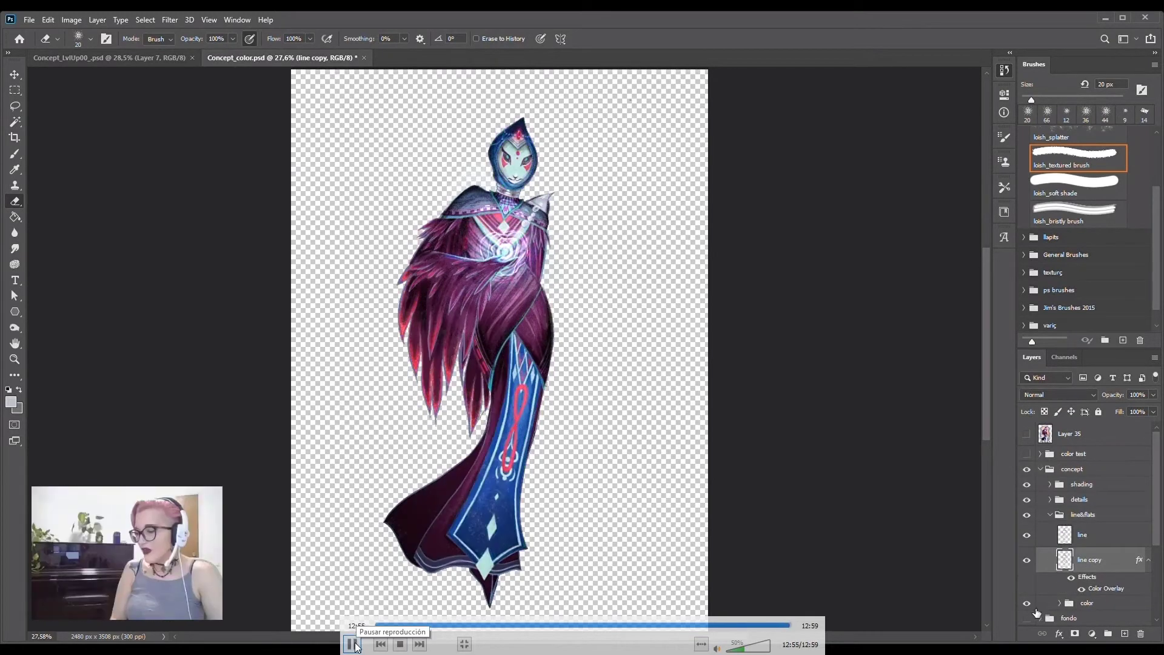
pyautogui.click(353, 644)
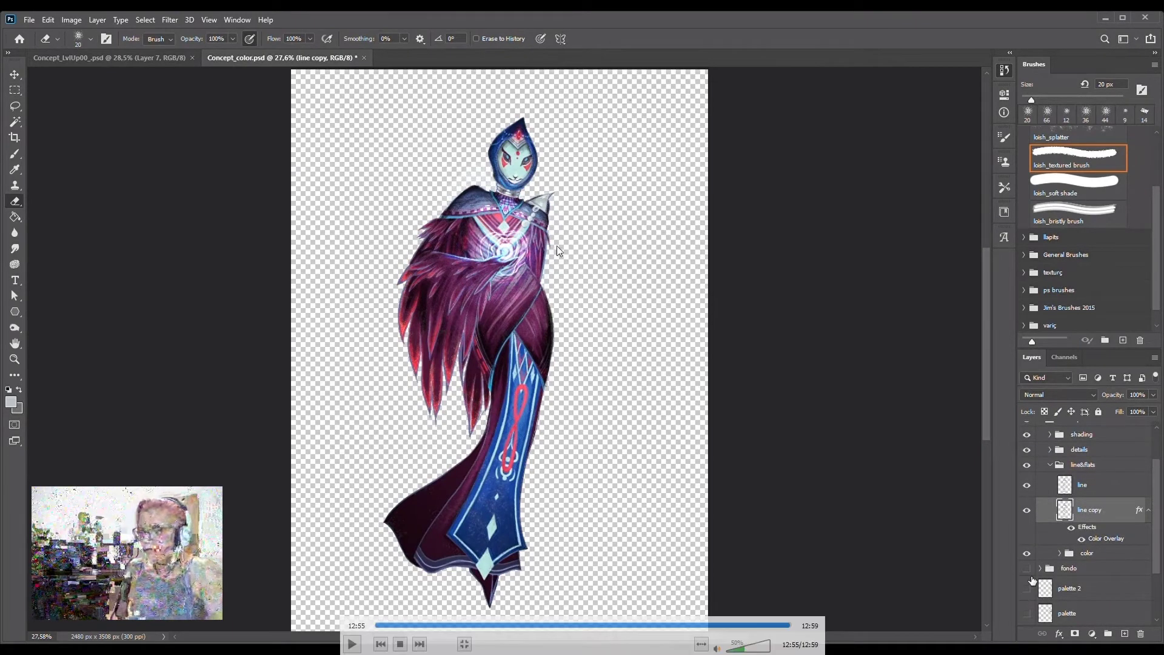
# - Play the recording until the stone-arch background with peach sky appears, then let it finish
pyautogui.click(354, 645)
pyautogui.click(354, 644)
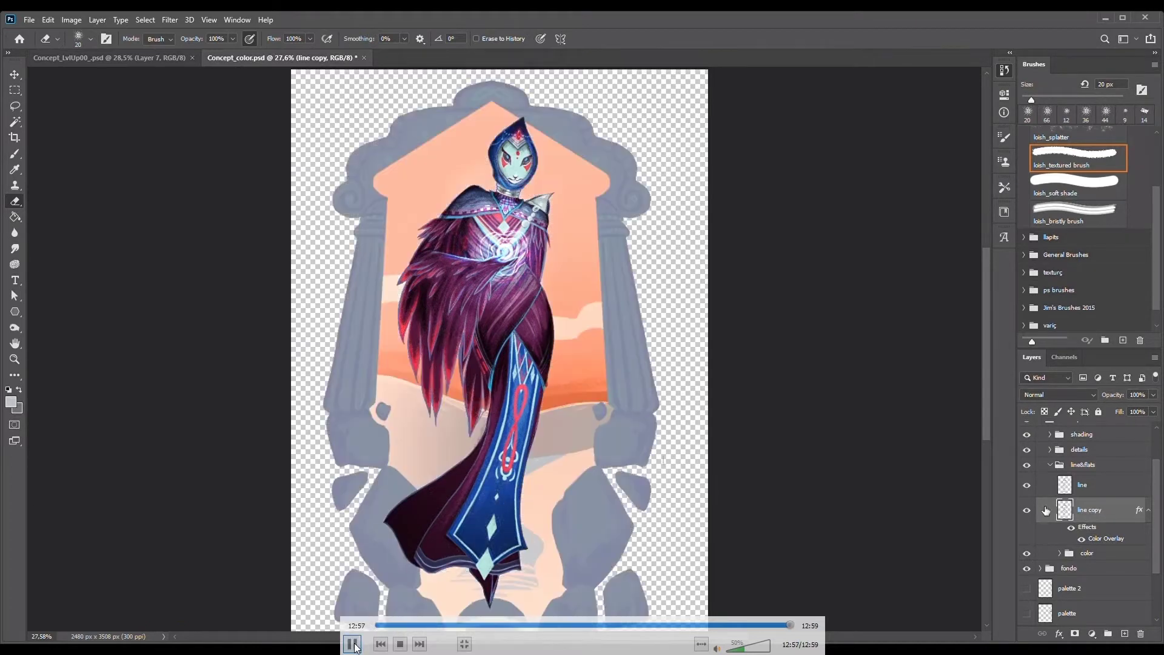
pyautogui.press('space')
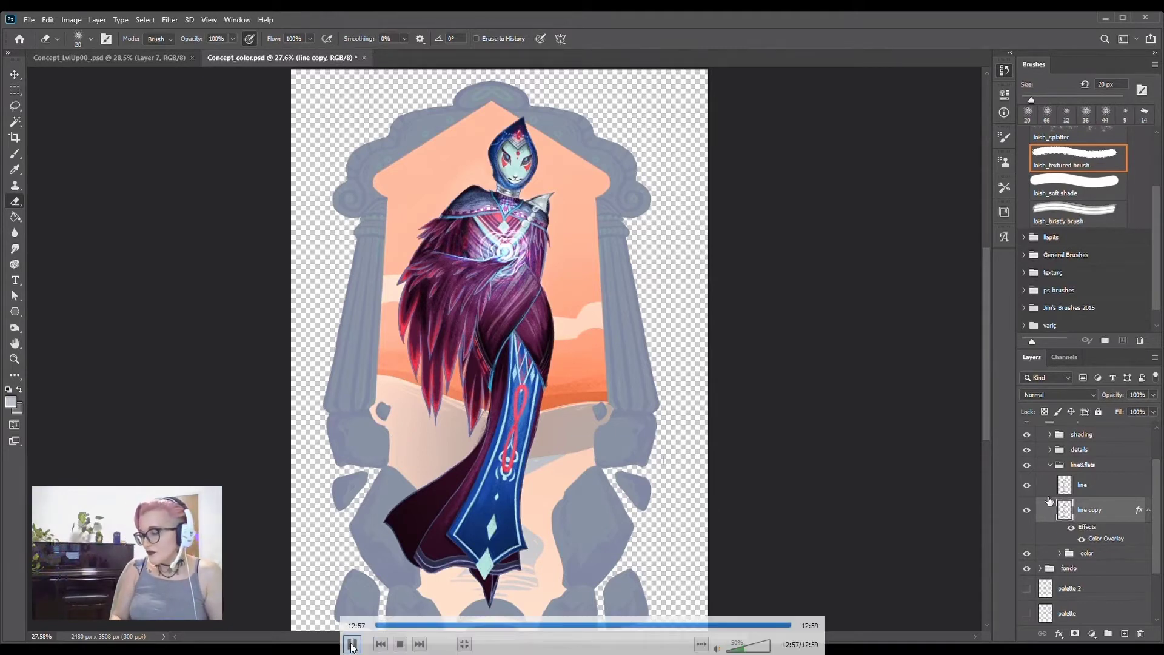
pyautogui.scroll(2, 1048, 503)
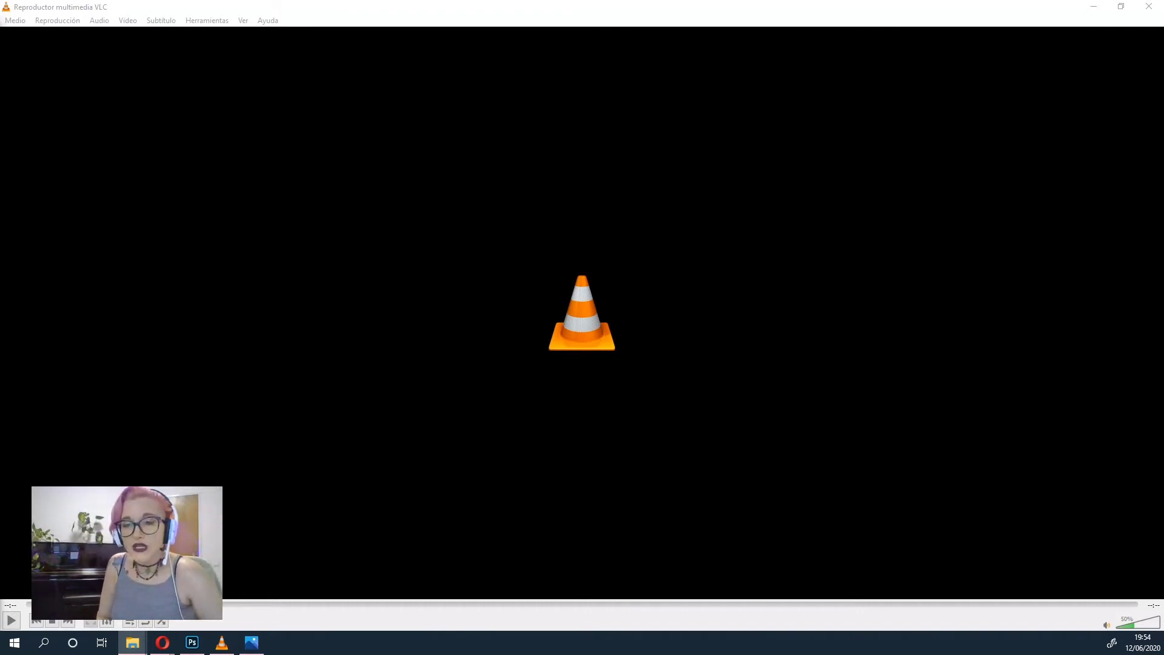
# - Switch from VLC to the silhouette reference 1_siluetas_litos-lopez.jpg in Photos
pyautogui.hotkey('alt', 'Tab')
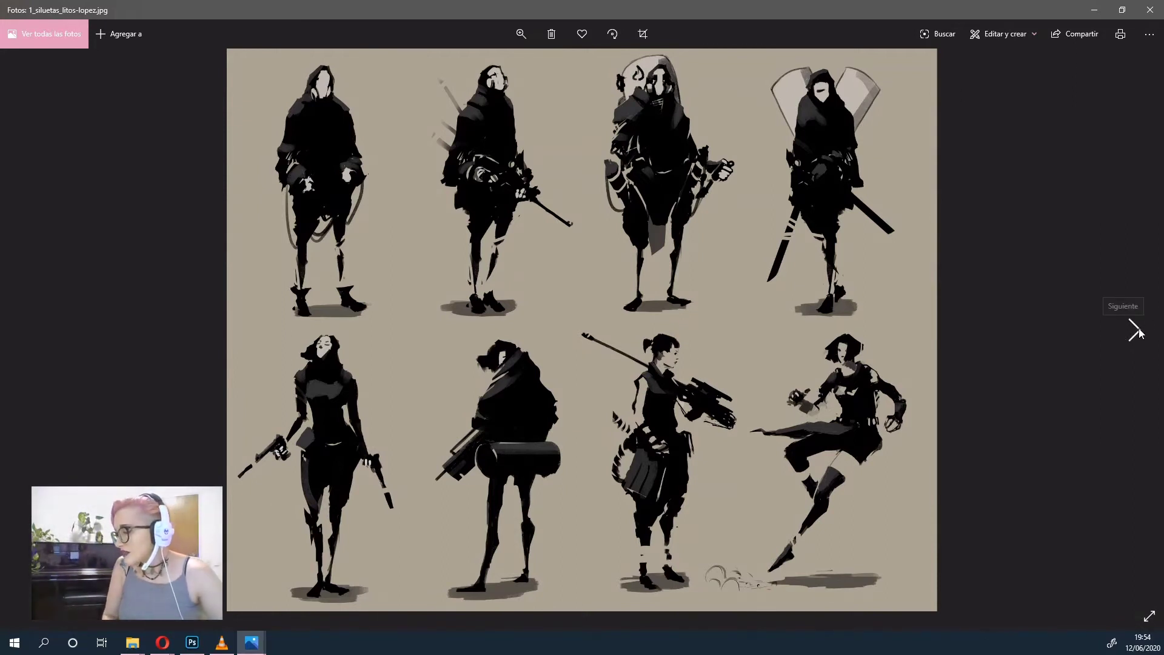
pyautogui.moveTo(1133, 329)
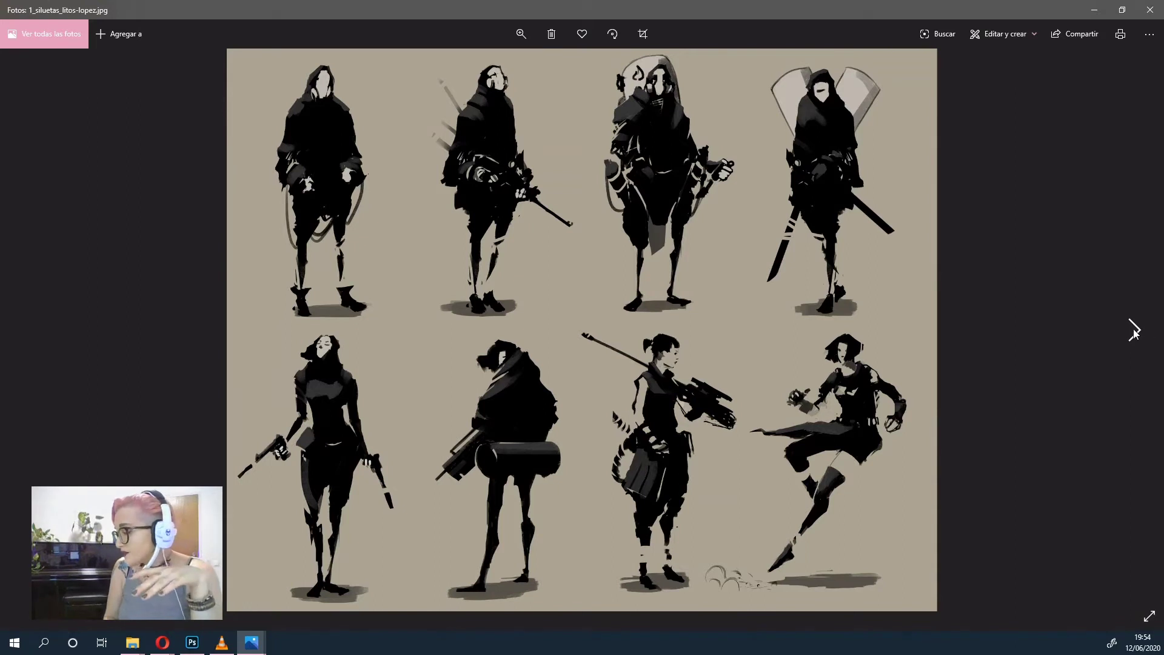
# - Page forward past the gladiator sheet to the T-rex sheet 3_thibault-leclercq-trex.jpg
pyautogui.click(1138, 334)
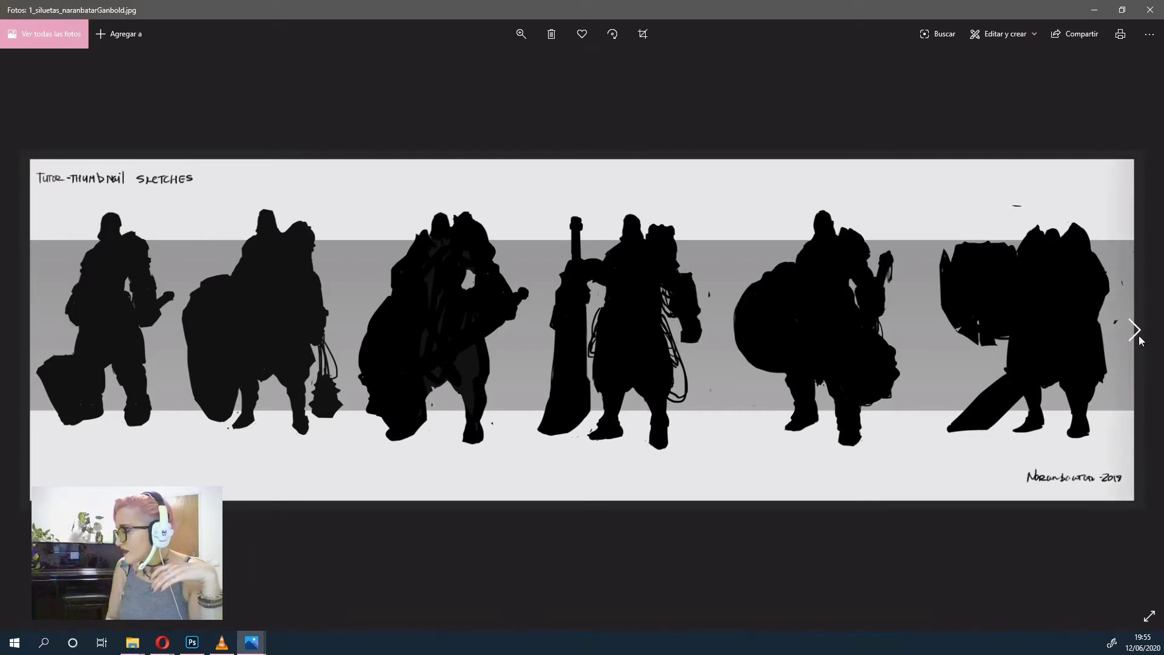
pyautogui.click(1135, 331)
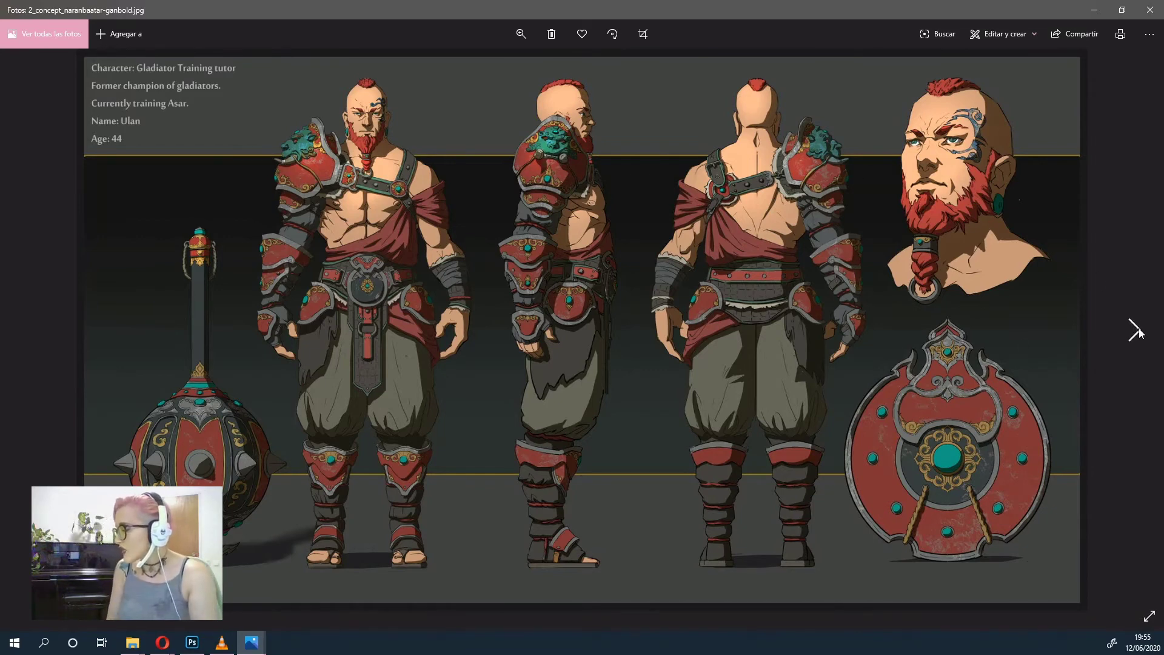
pyautogui.click(1135, 330)
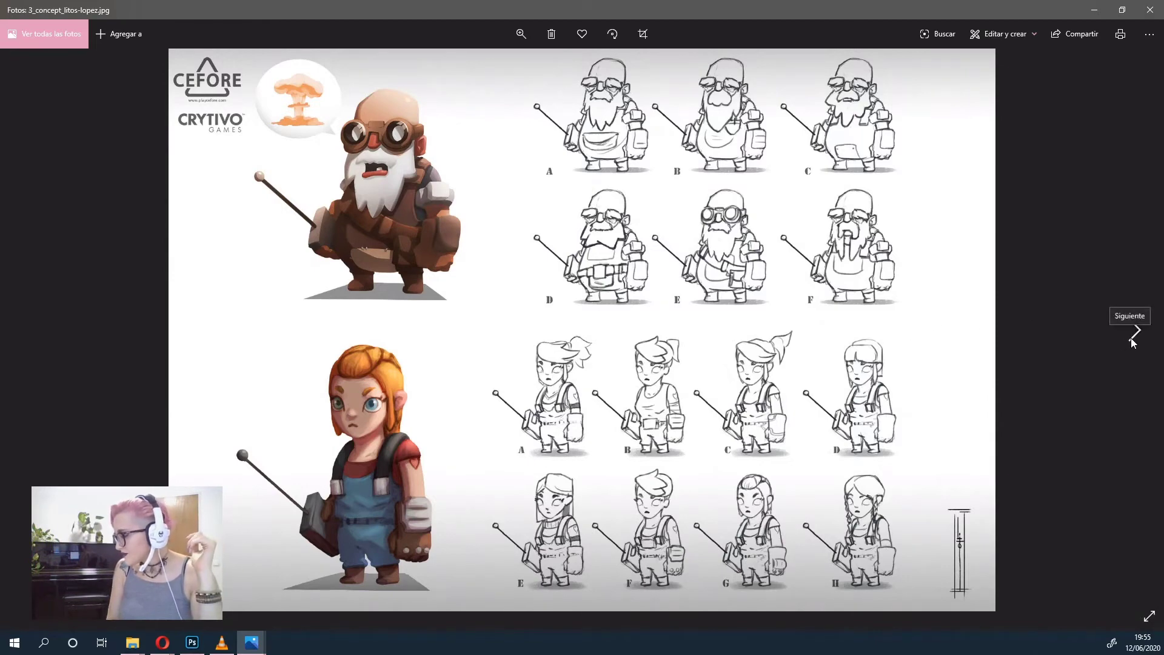
pyautogui.click(1134, 333)
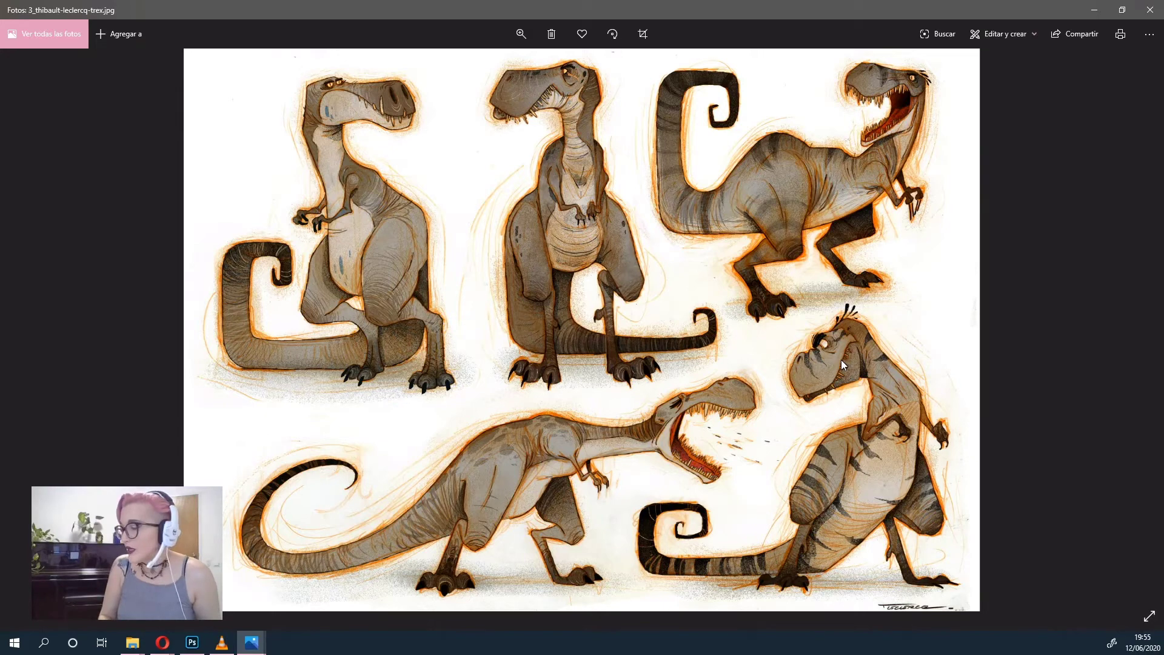
# - Page forward through five reference sheets to the yellow-armoured character painting
pyautogui.click(1138, 334)
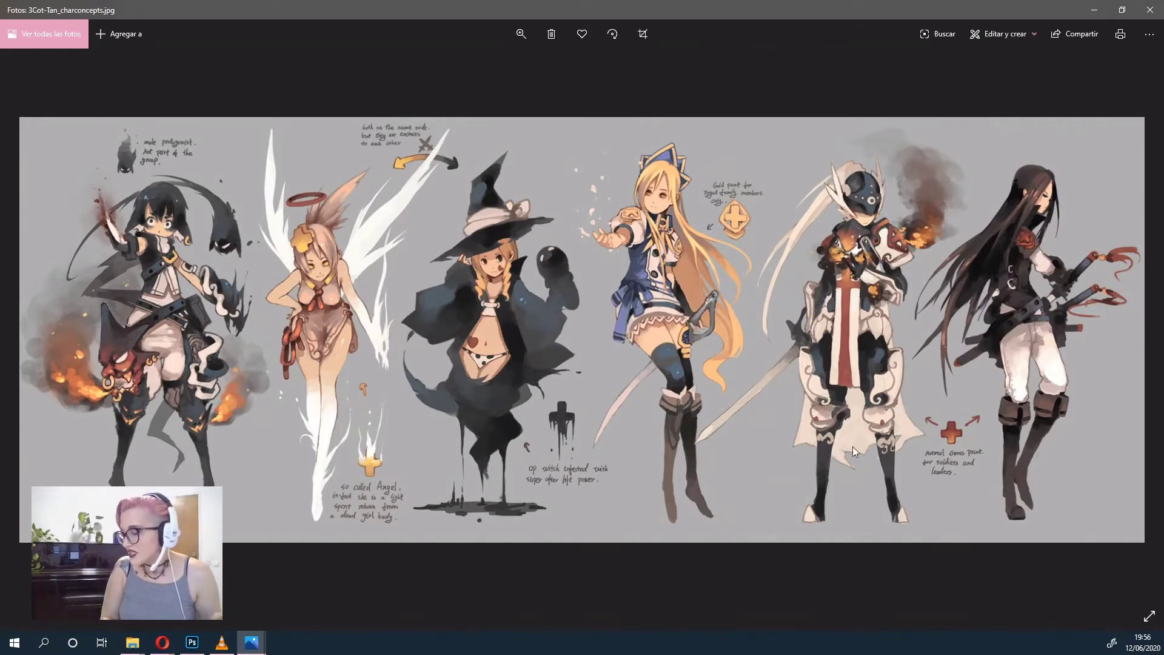
pyautogui.click(1133, 331)
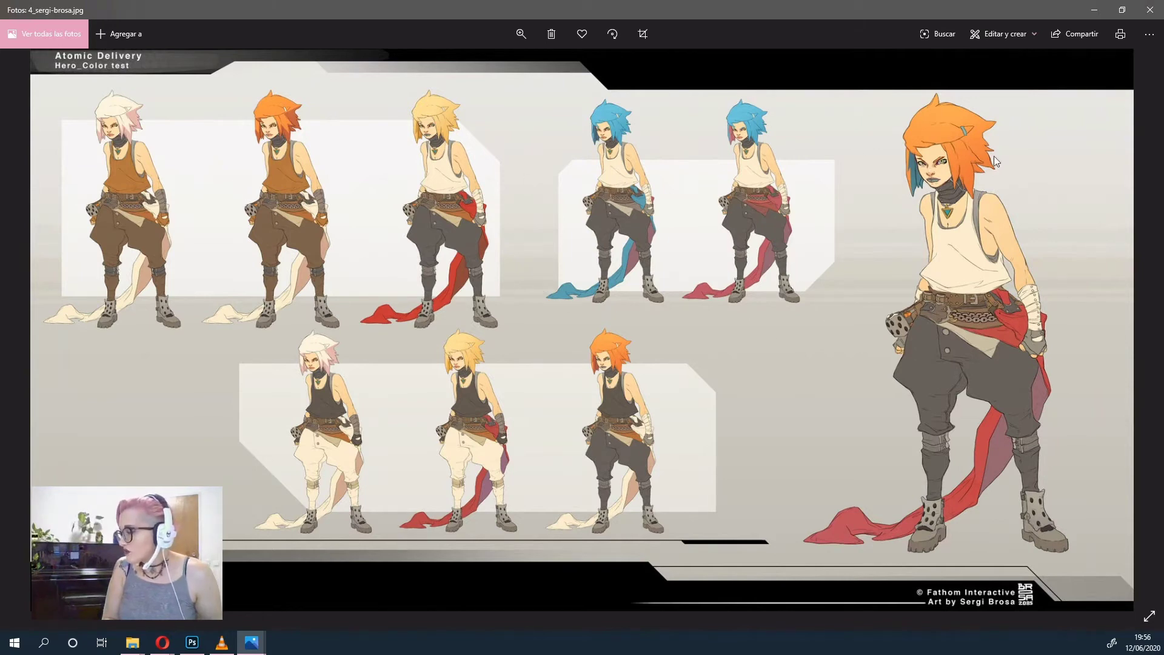
pyautogui.click(1140, 331)
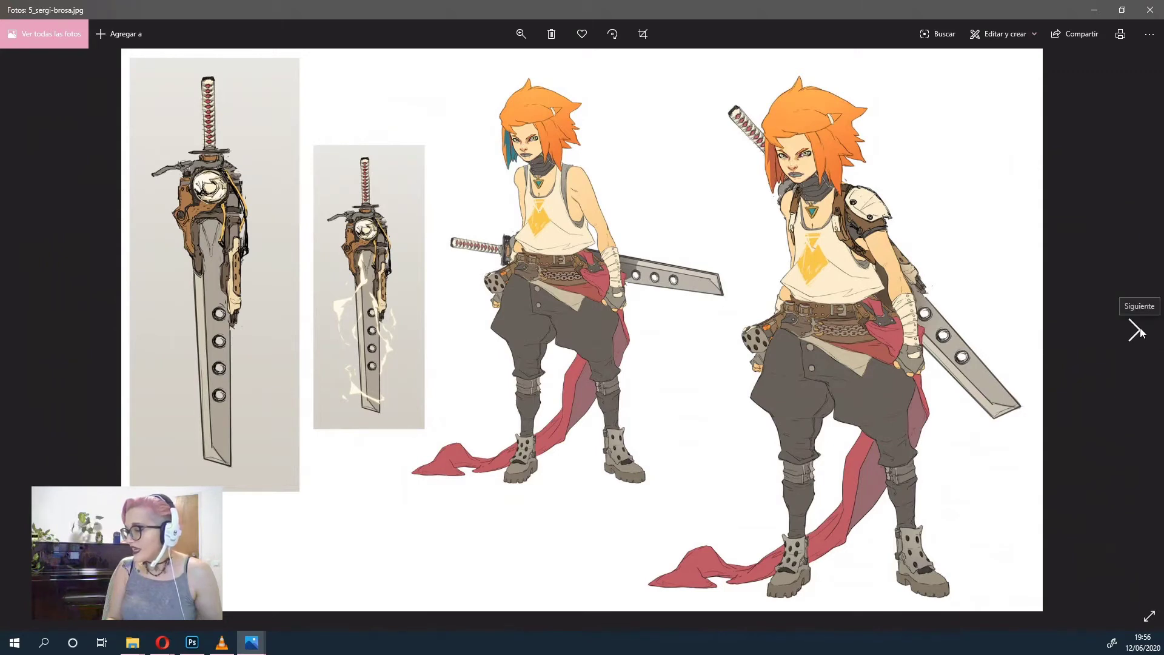
pyautogui.click(1135, 330)
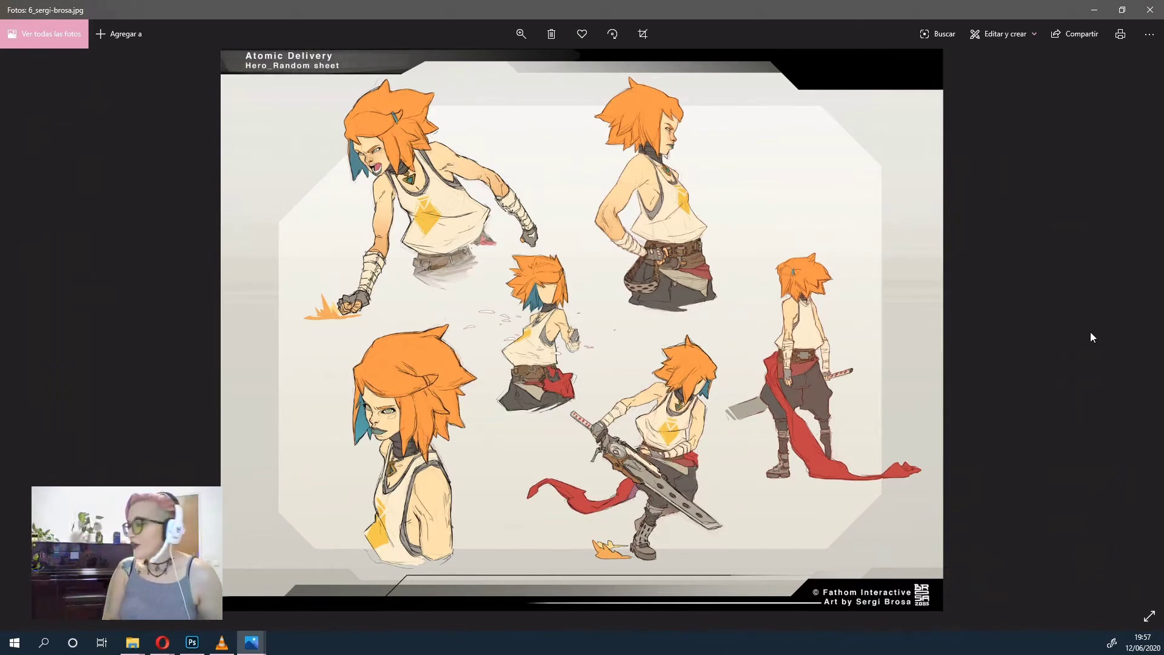
pyautogui.click(1133, 339)
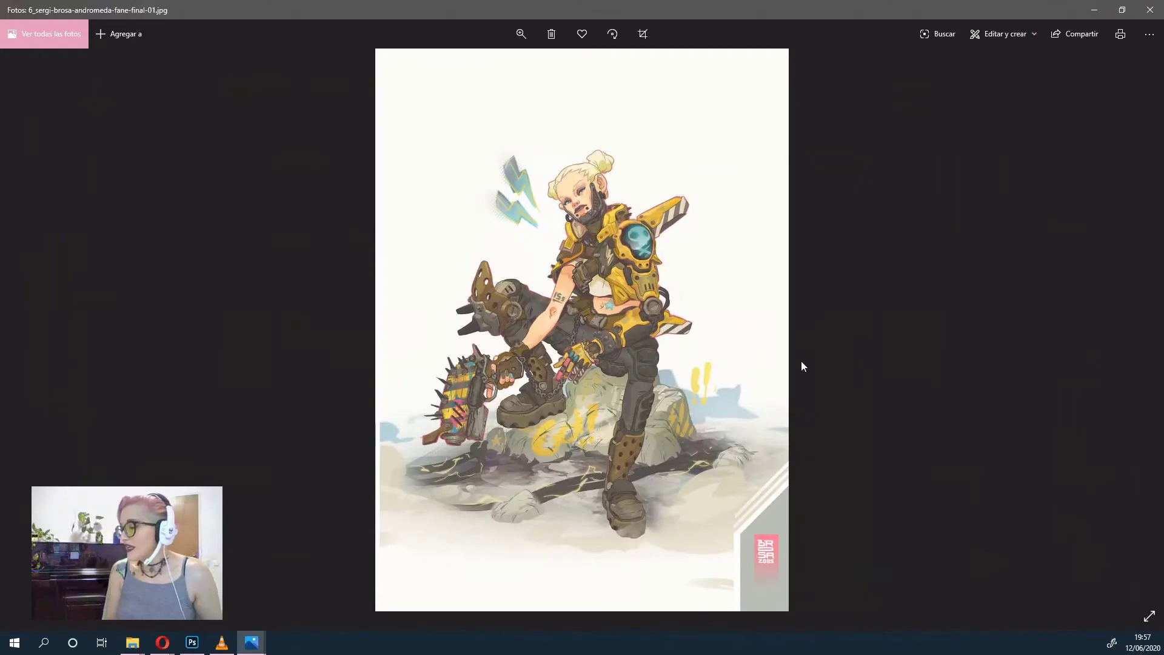
# - Zoom into the armoured character, pan over head, shoulder armour and legs, then fit to window
pyautogui.click(520, 35)
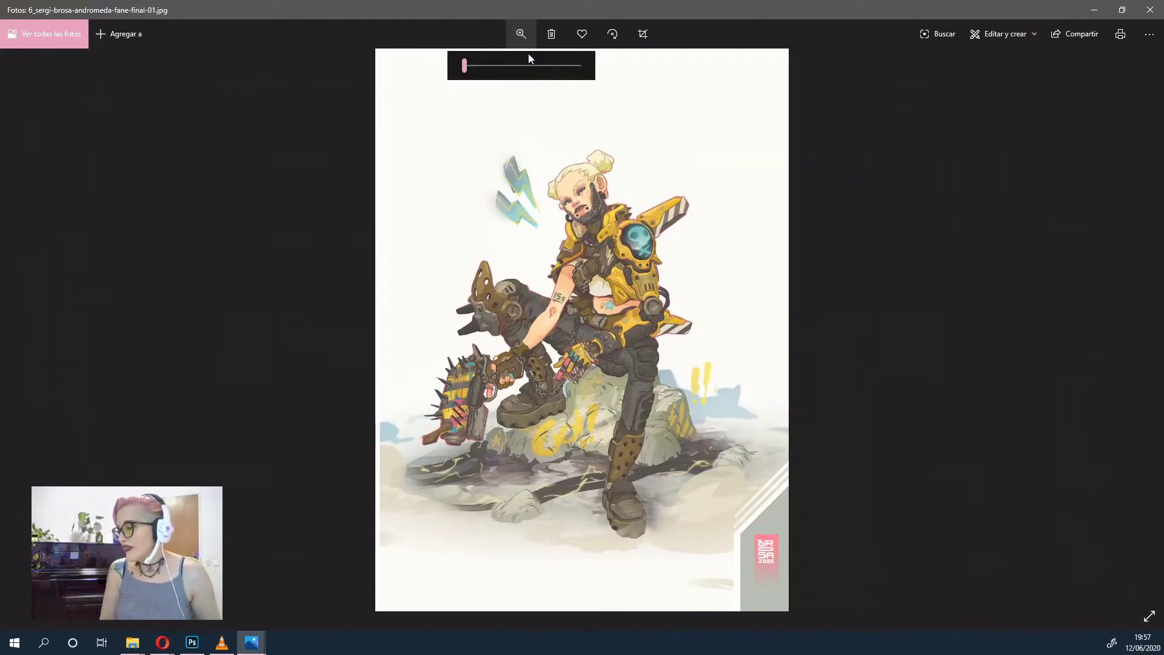
pyautogui.click(482, 65)
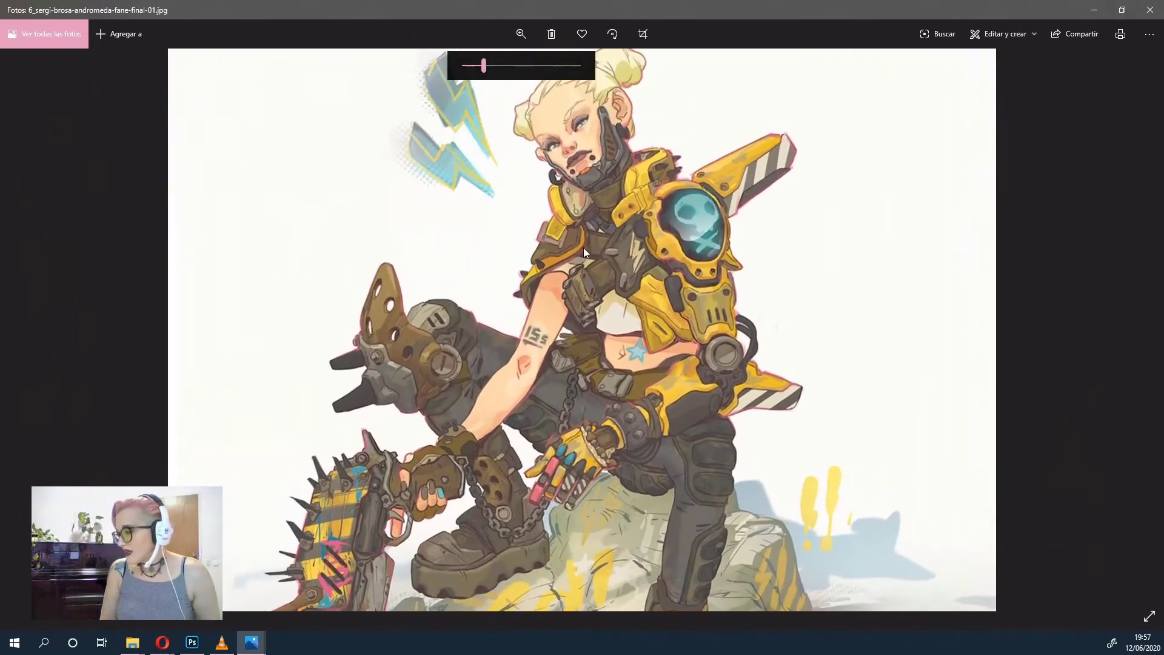
pyautogui.moveTo(583, 248)
pyautogui.mouseDown()
pyautogui.moveTo(574, 348)
pyautogui.moveTo(567, 170)
pyautogui.mouseUp()
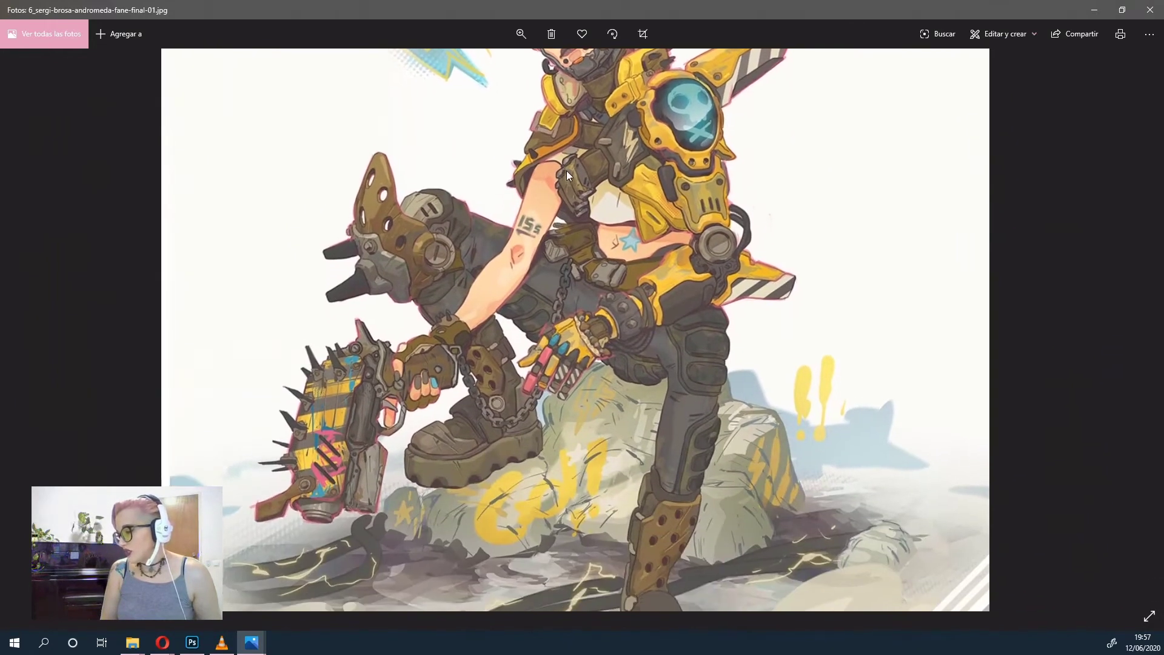
pyautogui.moveTo(576, 340); pyautogui.dragTo(584, 259)
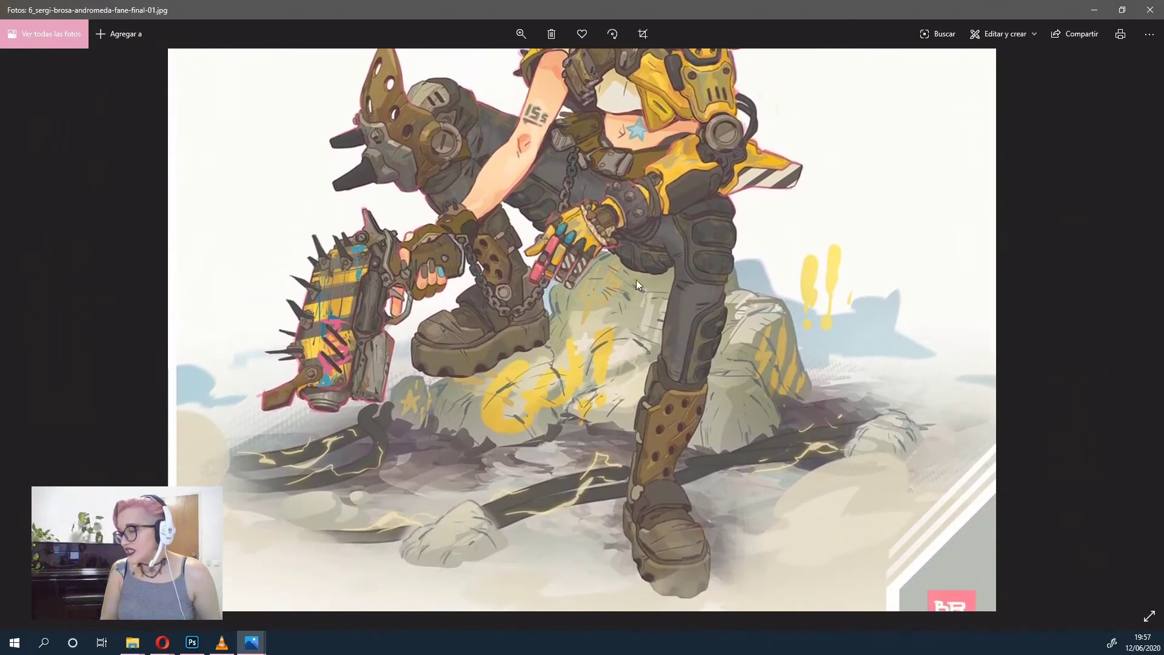
pyautogui.moveTo(615, 91)
pyautogui.mouseDown()
pyautogui.moveTo(624, 255)
pyautogui.moveTo(608, 311)
pyautogui.mouseUp()
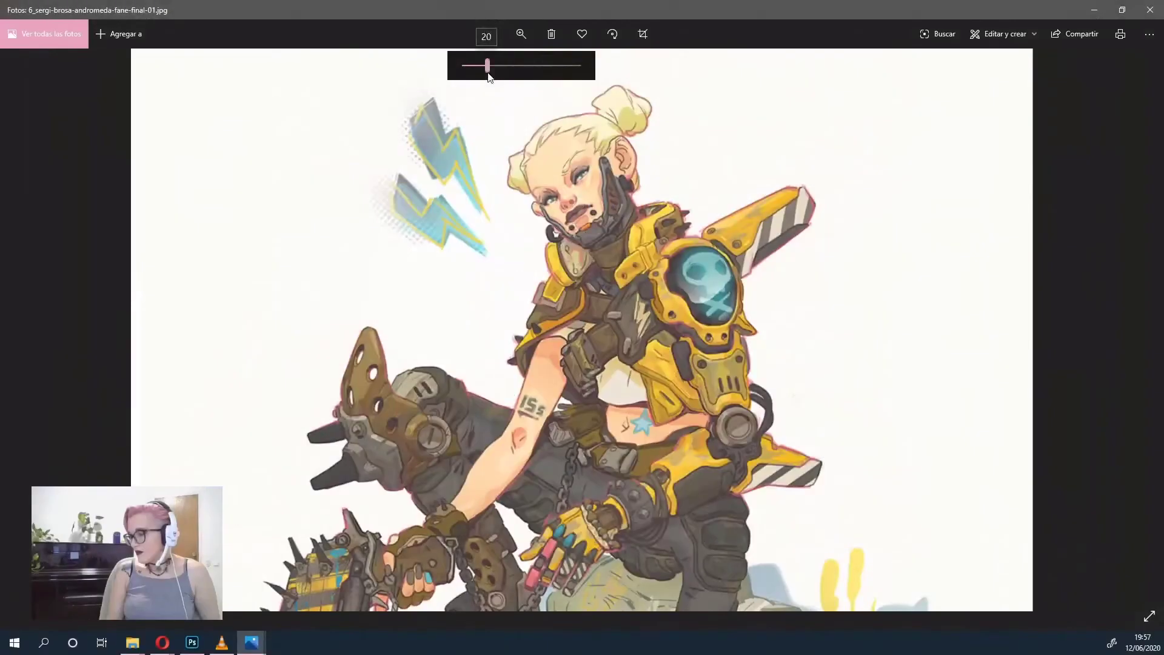
pyautogui.moveTo(611, 247); pyautogui.dragTo(602, 171)
pyautogui.moveTo(583, 370); pyautogui.dragTo(592, 229)
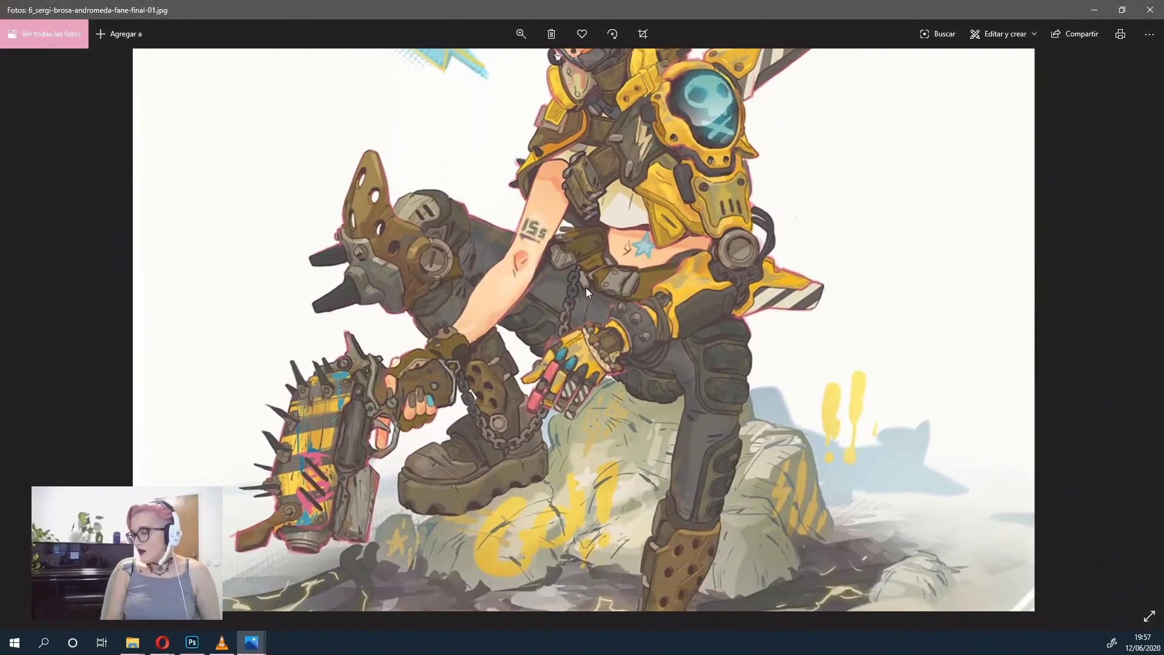
pyautogui.moveTo(620, 281); pyautogui.dragTo(629, 462)
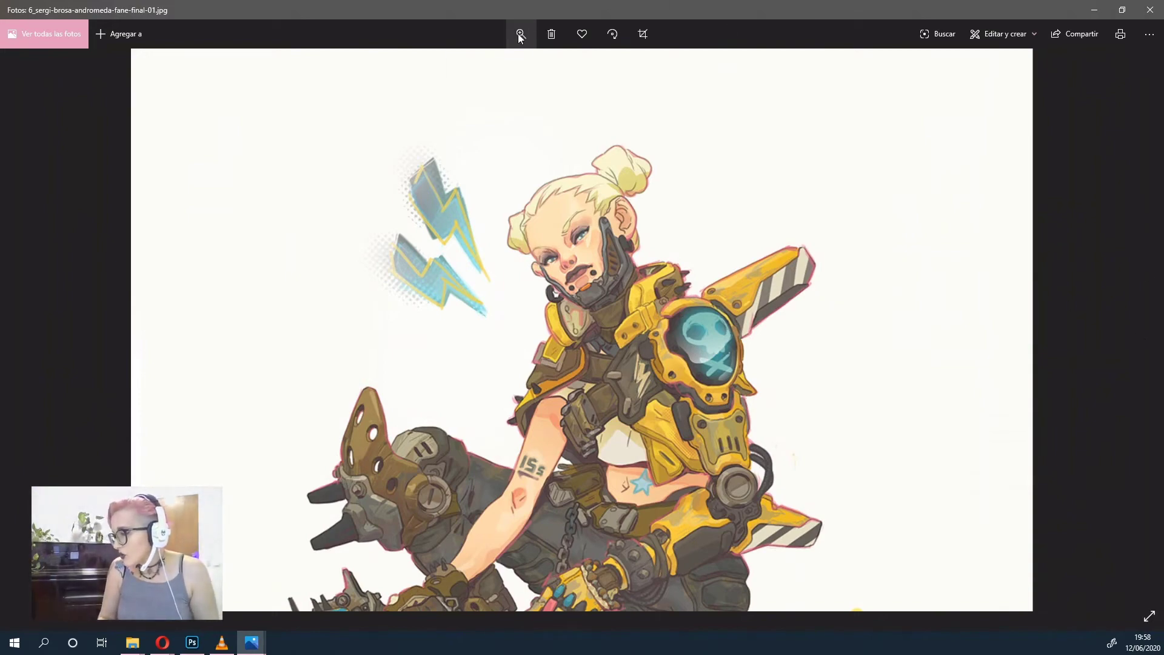
pyautogui.click(433, 74)
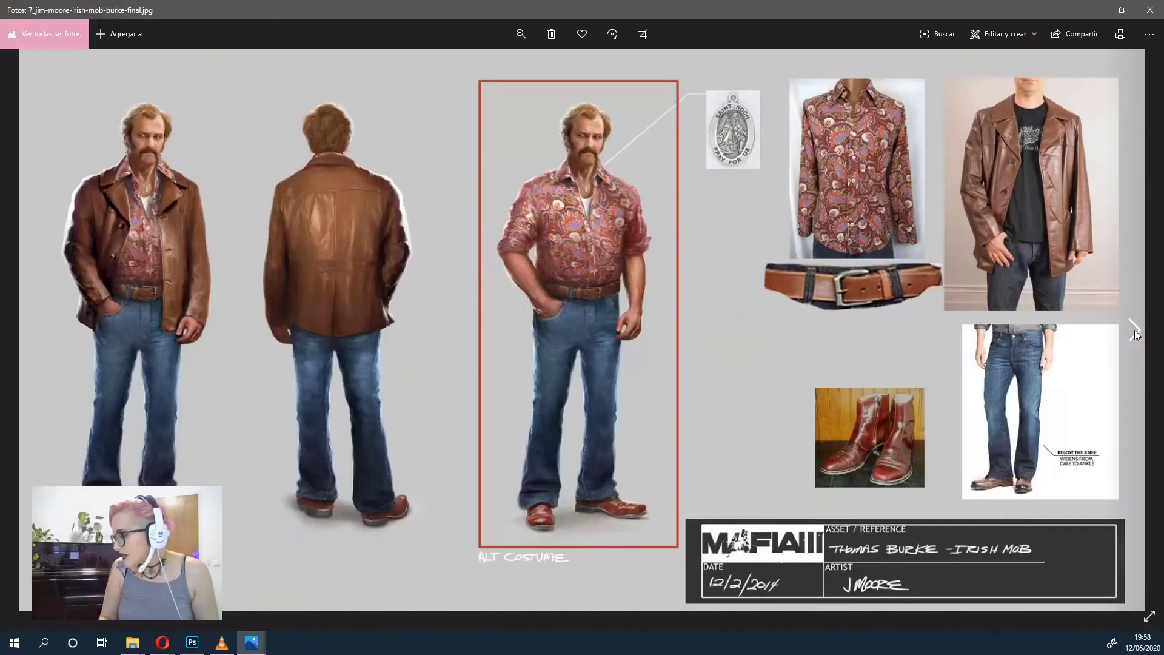
pyautogui.click(1134, 329)
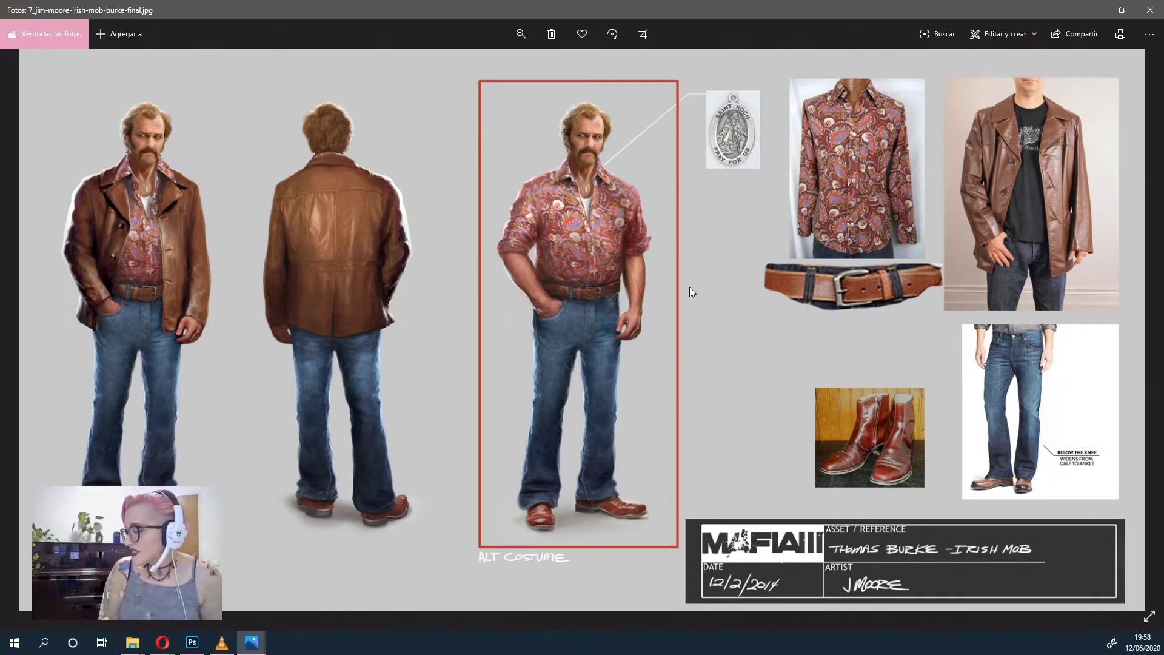
pyautogui.hotkey('ctrl', 'd')
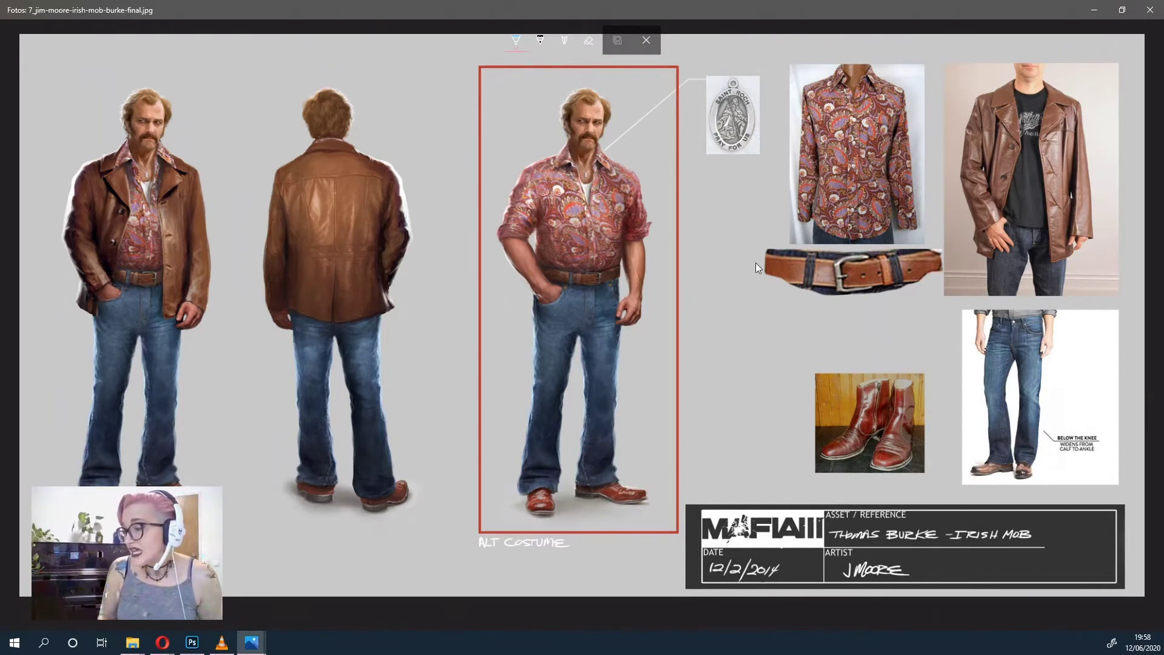
pyautogui.click(646, 41)
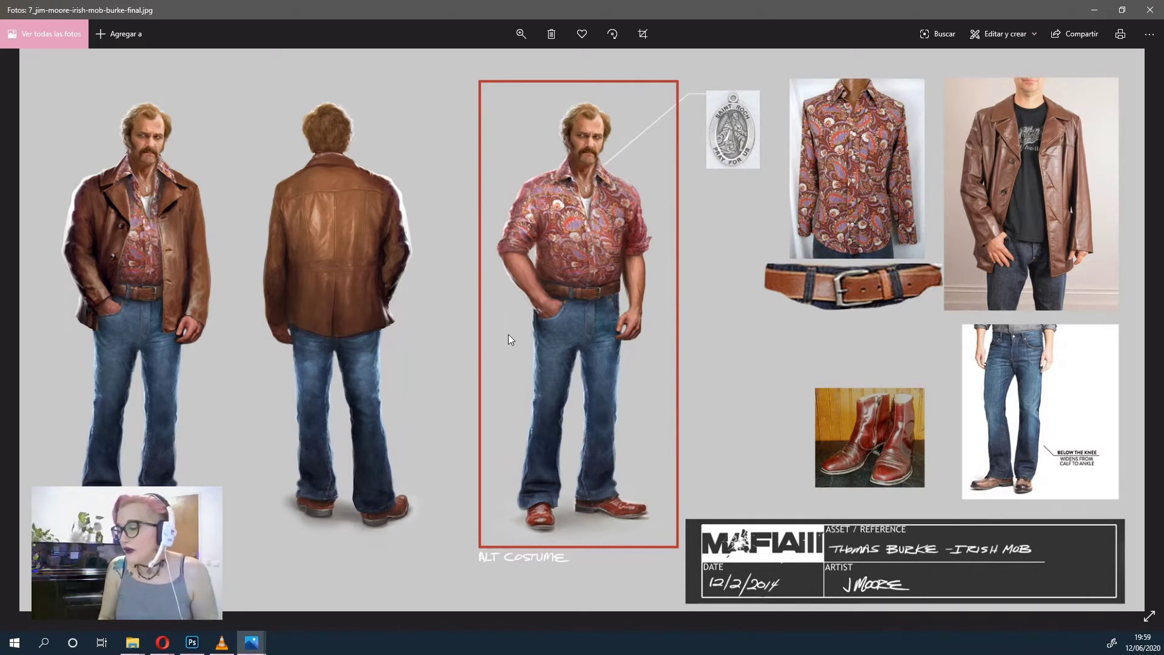
pyautogui.moveTo(1133, 336)
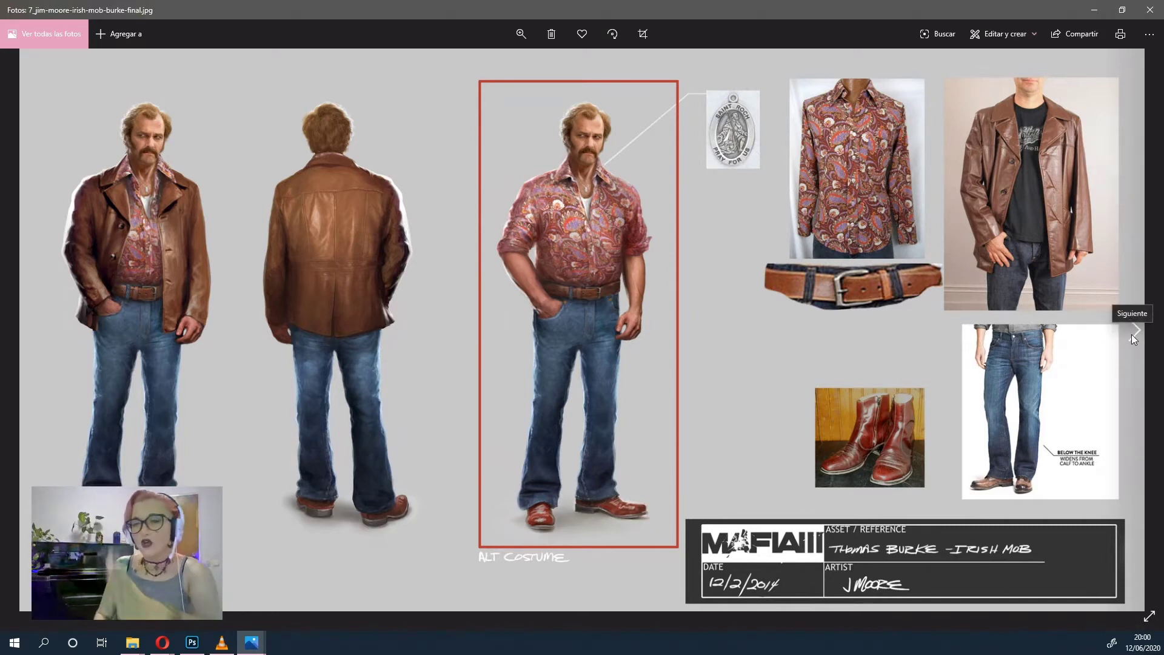
# - Flip back and forth between the armoured turnaround sheet and the yellow creature painting
pyautogui.click(1131, 335)
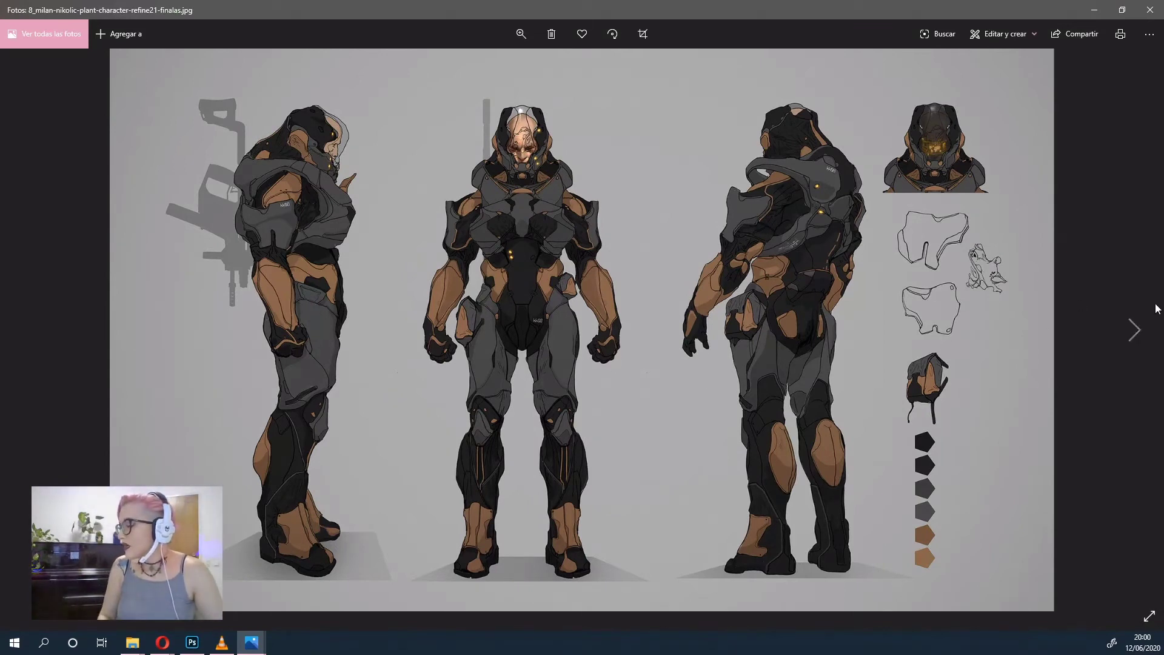
pyautogui.click(1134, 331)
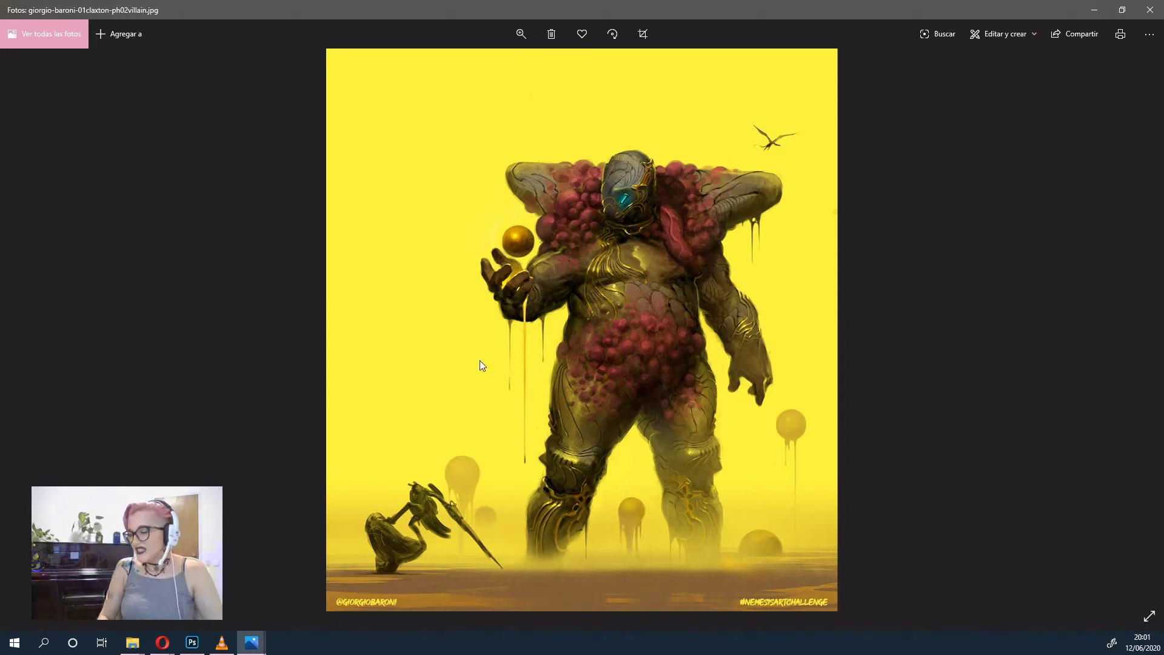
pyautogui.click(34, 333)
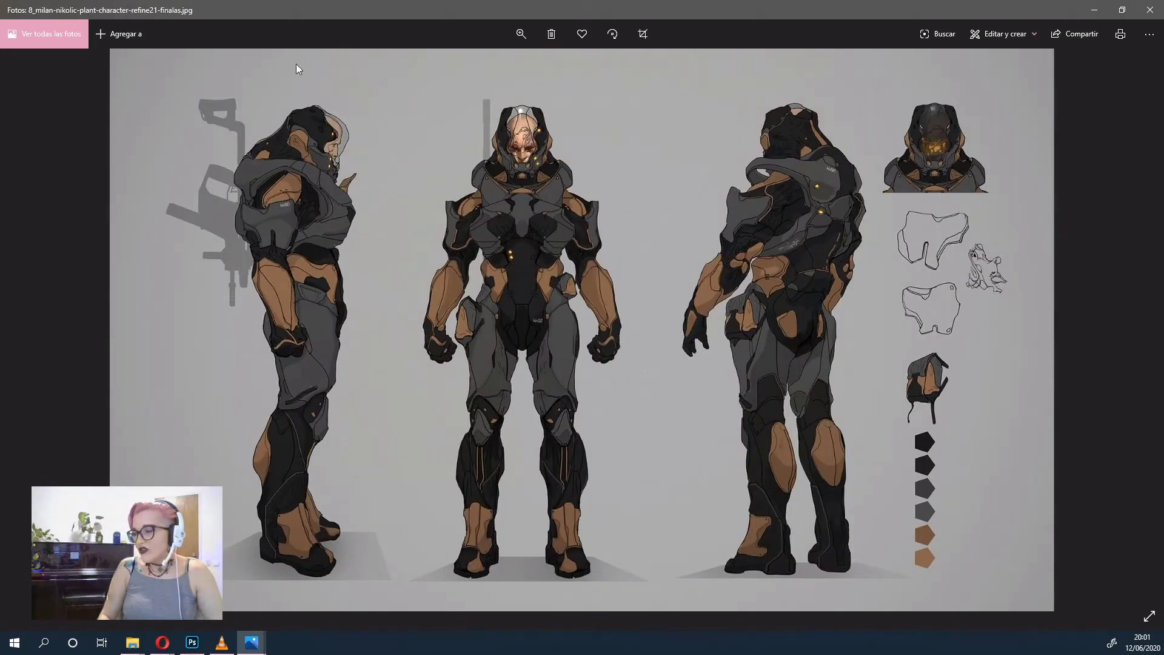
pyautogui.click(1137, 335)
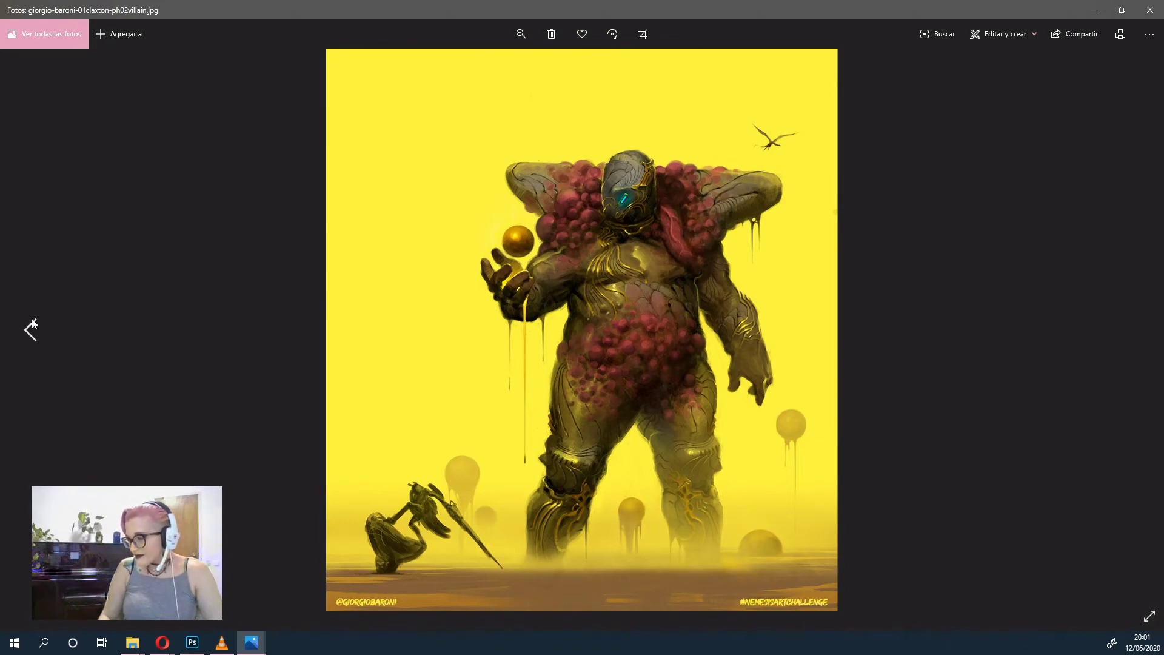
pyautogui.click(32, 330)
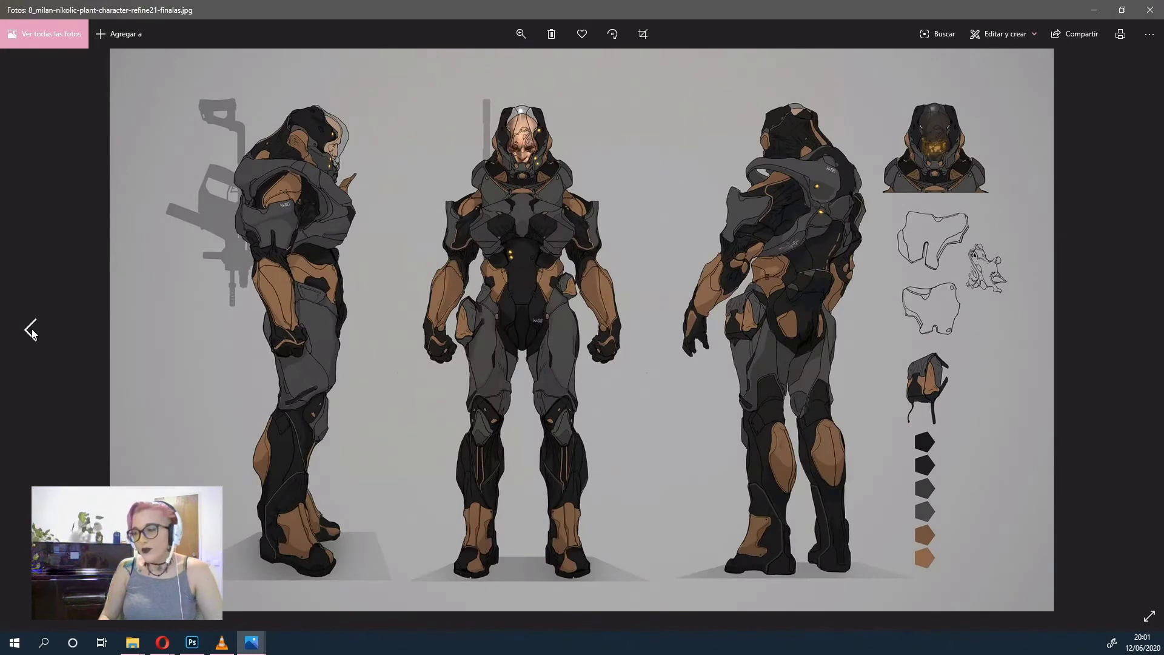
# - Step back to the yellow-armoured illustration, then forward past the purple wanderer to the bird-headed photo
pyautogui.click(31, 329)
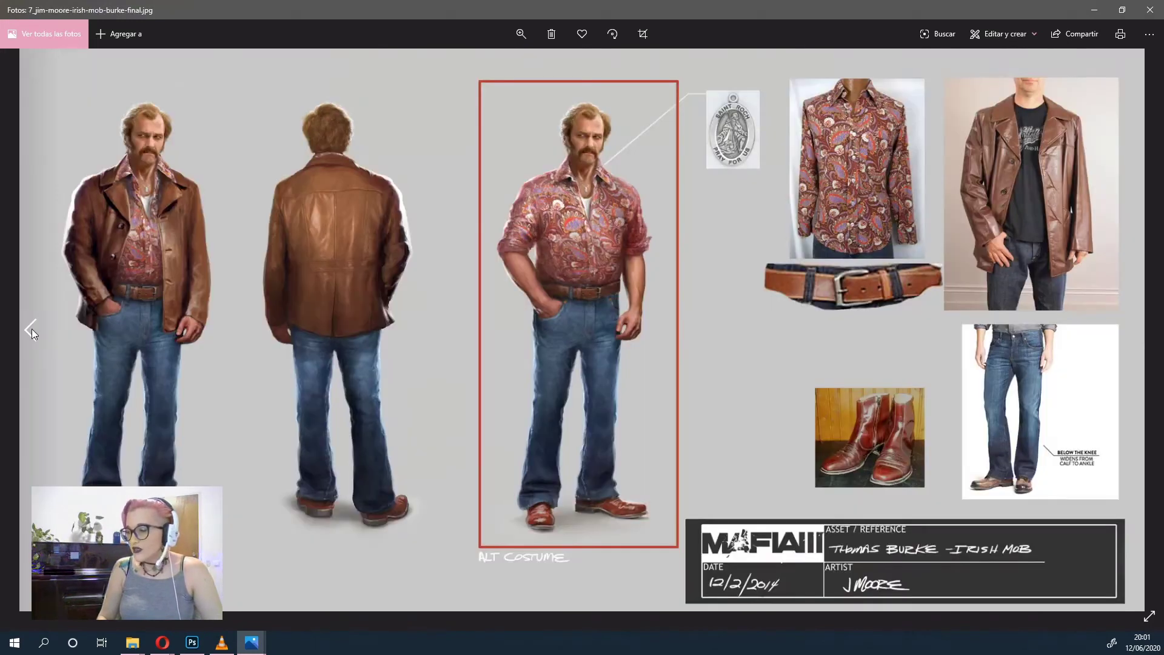
pyautogui.click(30, 329)
pyautogui.moveTo(1152, 332)
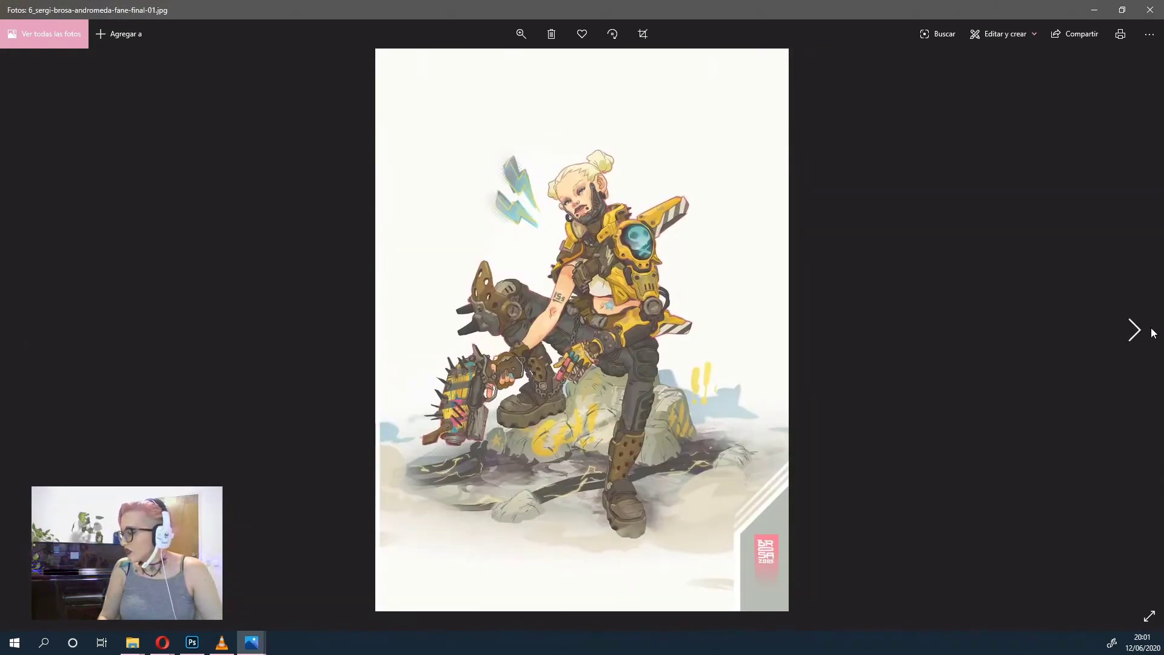
pyautogui.click(1134, 329)
pyautogui.click(1134, 329)
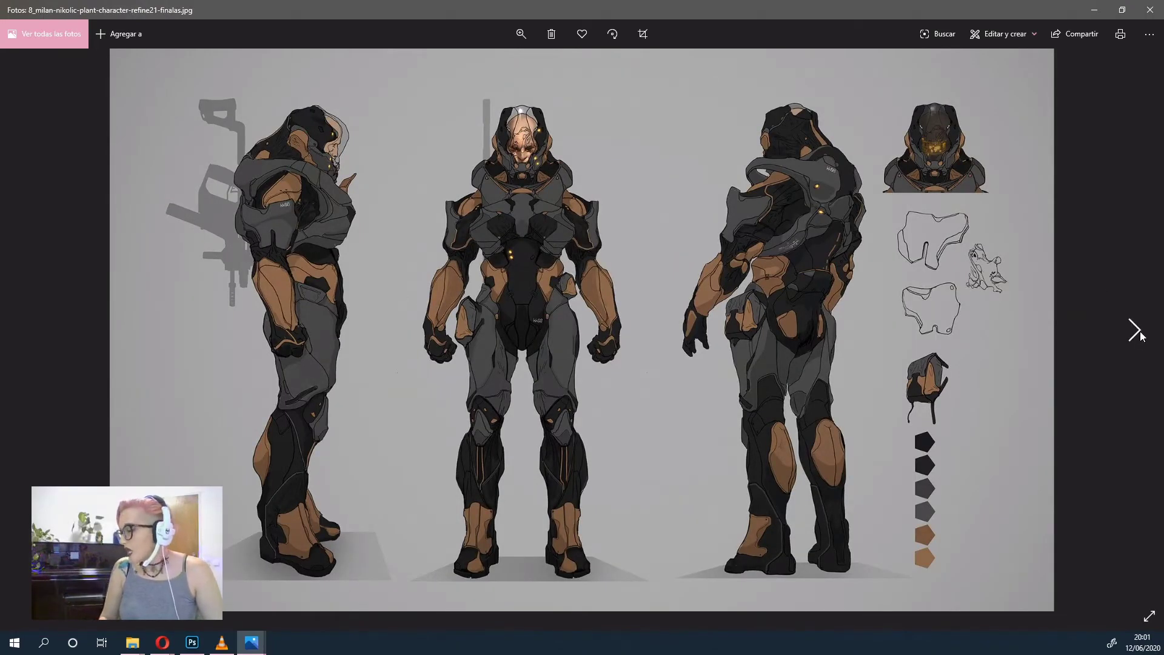
pyautogui.click(1134, 330)
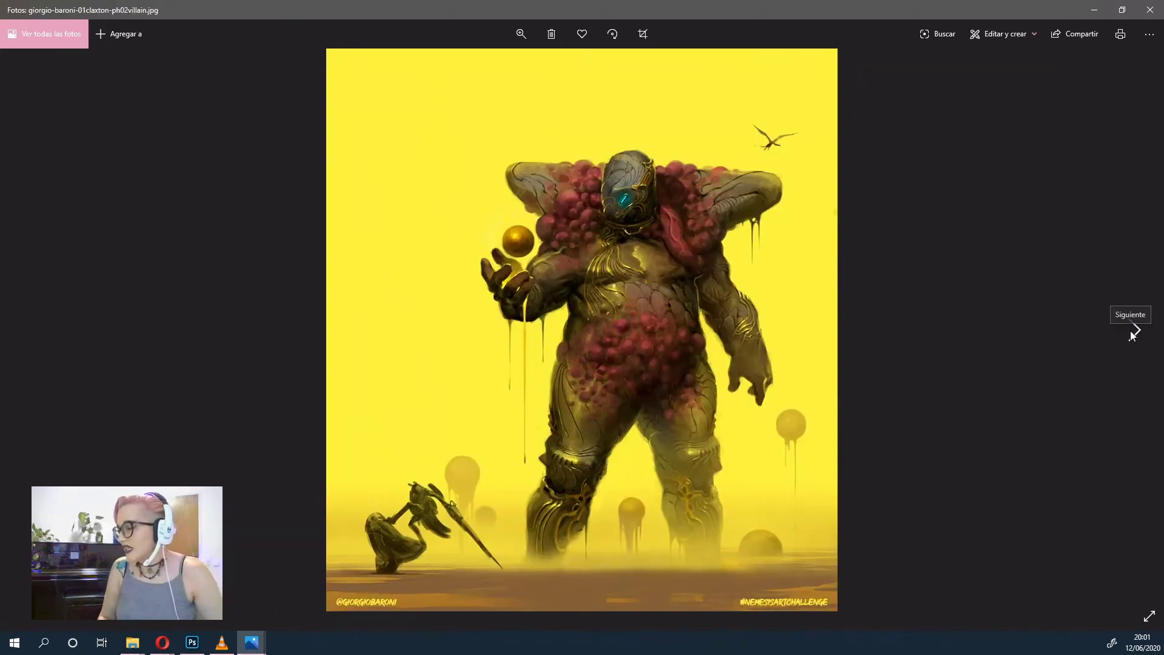
pyautogui.click(1132, 334)
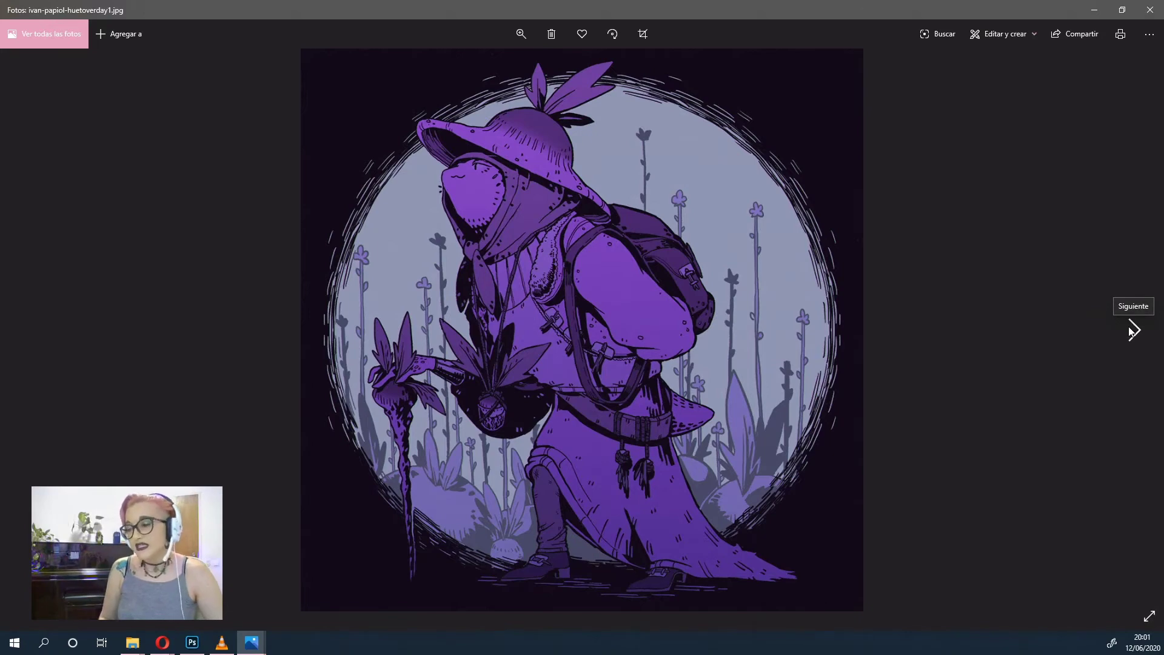
pyautogui.click(1132, 333)
# - Flip between the purple wanderer and bird-headed photo, then reach the mermaid expressions sheet
pyautogui.click(32, 330)
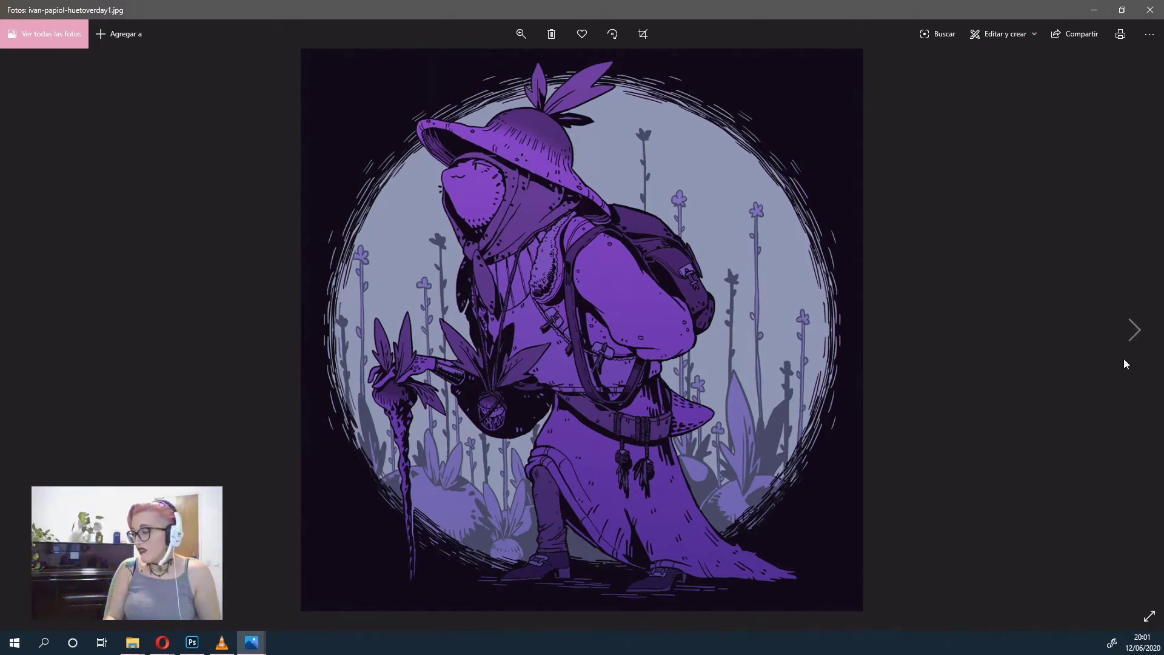
pyautogui.click(1128, 334)
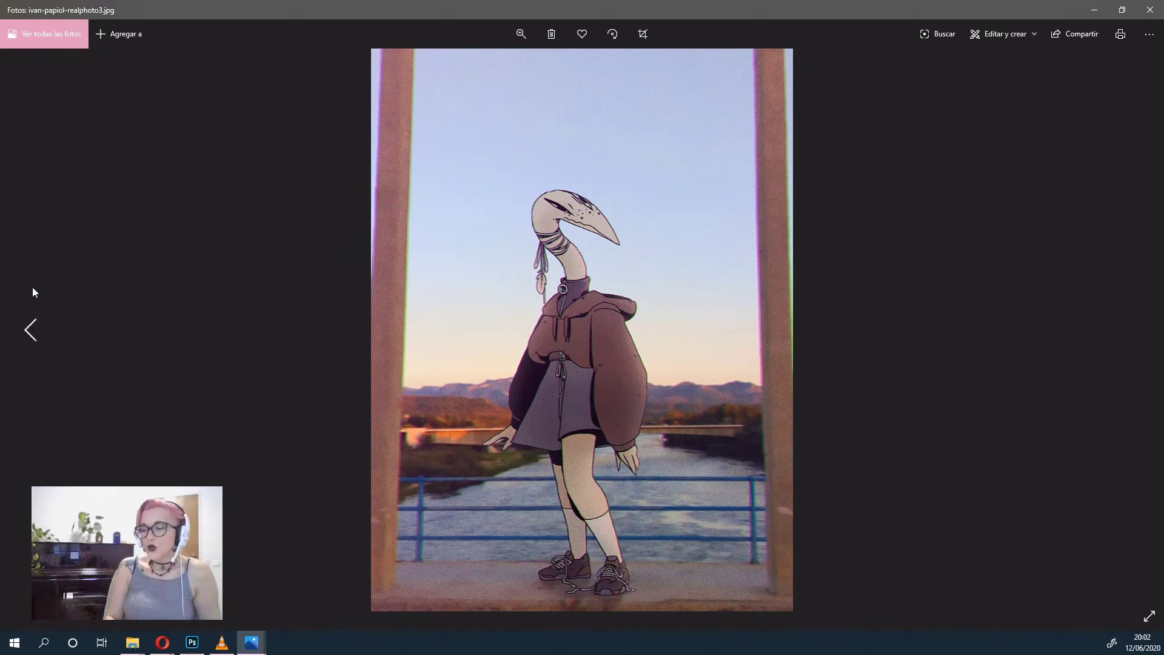
pyautogui.click(27, 329)
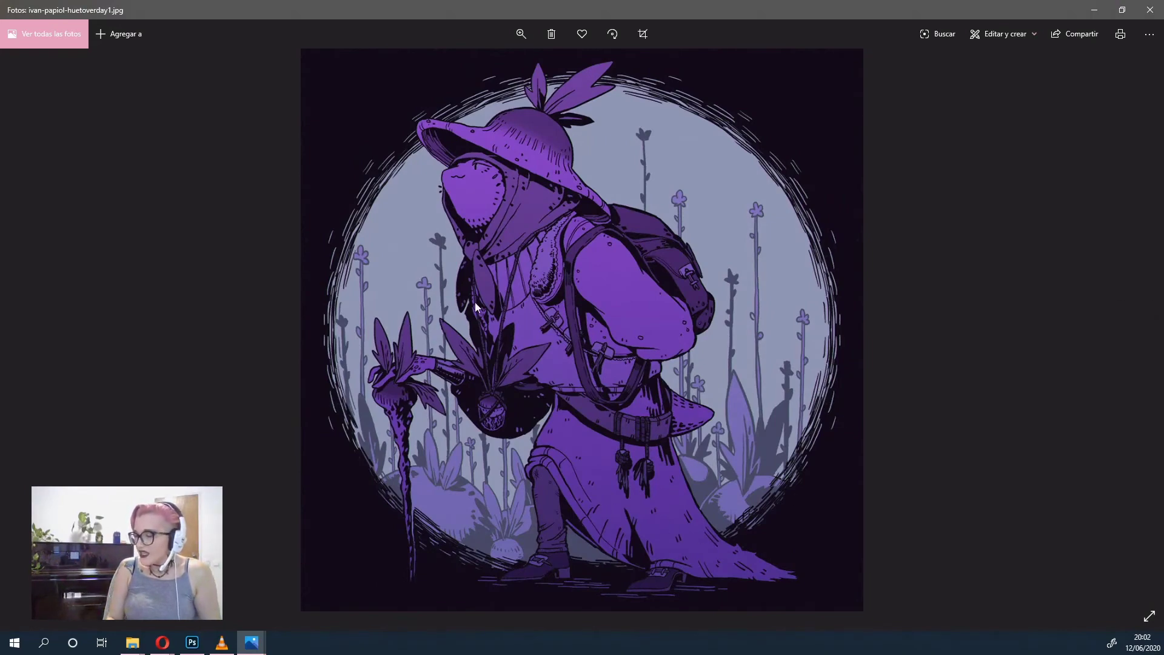
pyautogui.click(1135, 330)
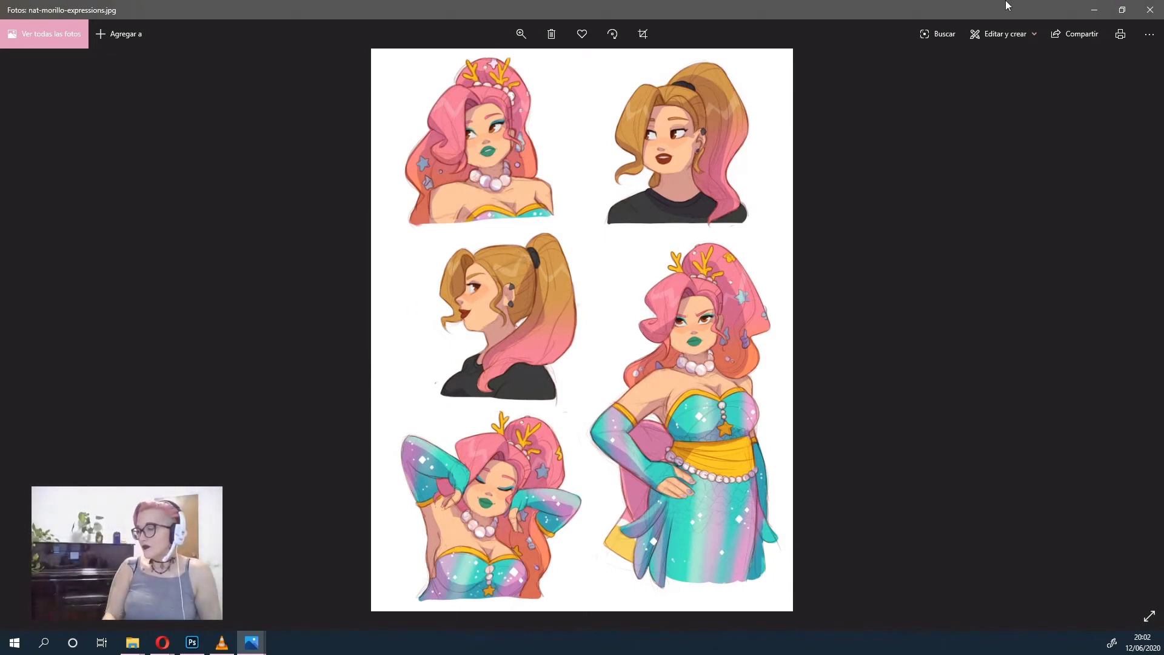
# - Close the Photos viewer, then bring it back in front from the taskbar
pyautogui.click(1157, 12)
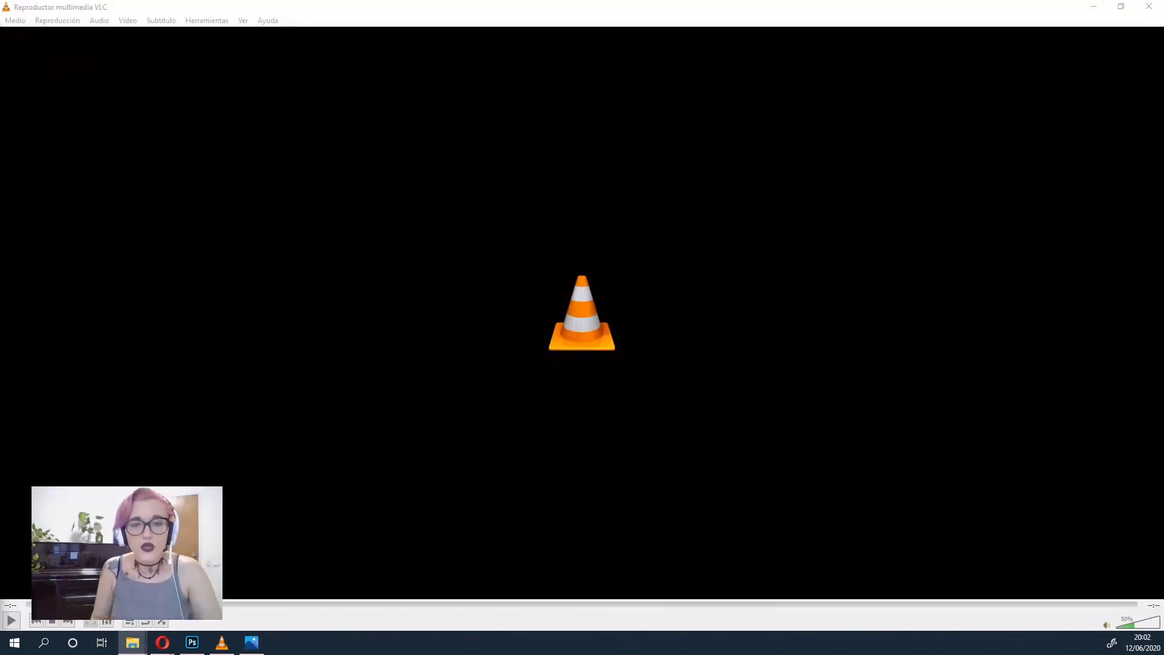
pyautogui.click(251, 642)
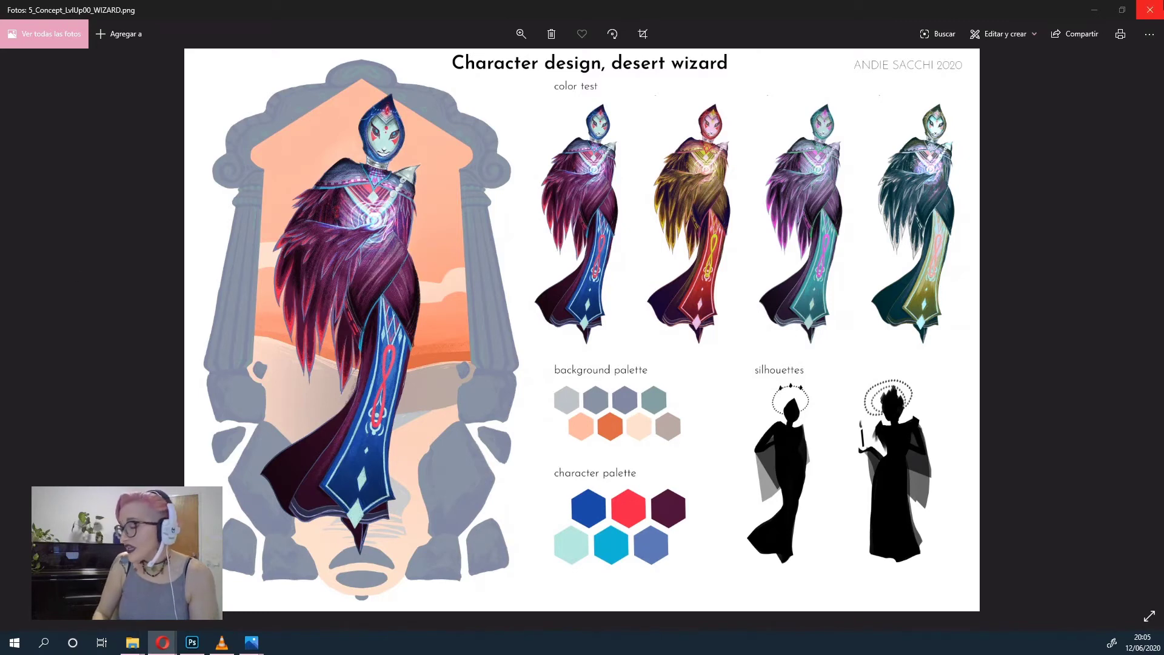
# - Close the wizard concept image and the empty media player, returning to LevelUp_MC2D_wizard-desert_cutout.psd
pyautogui.click(1150, 10)
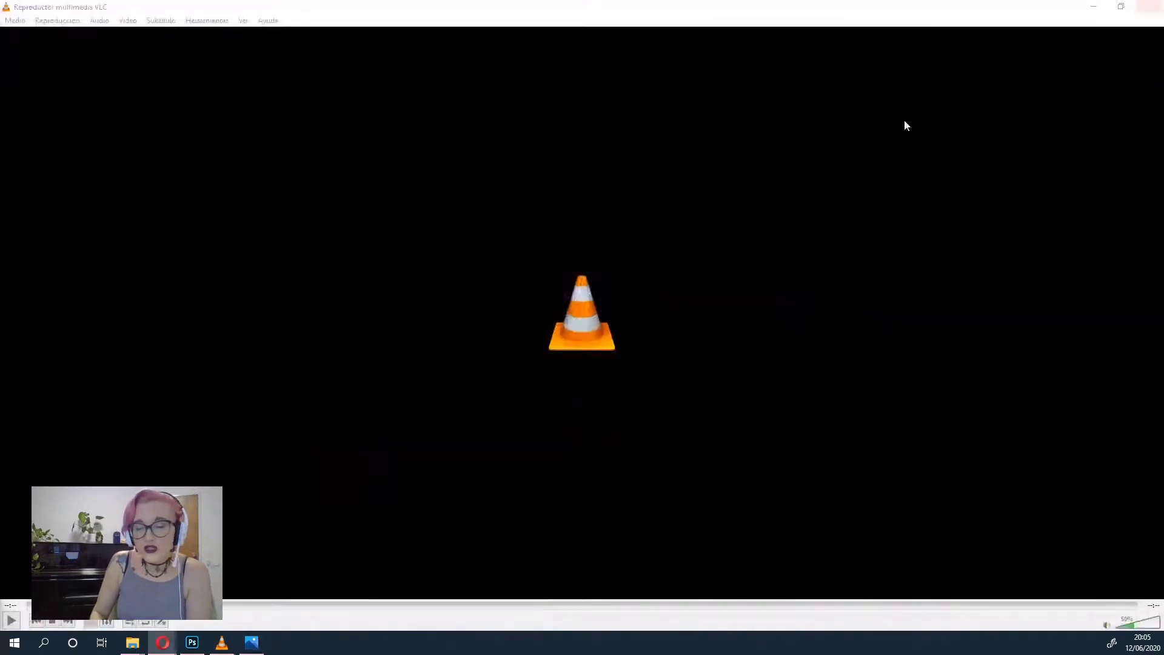
pyautogui.click(1149, 6)
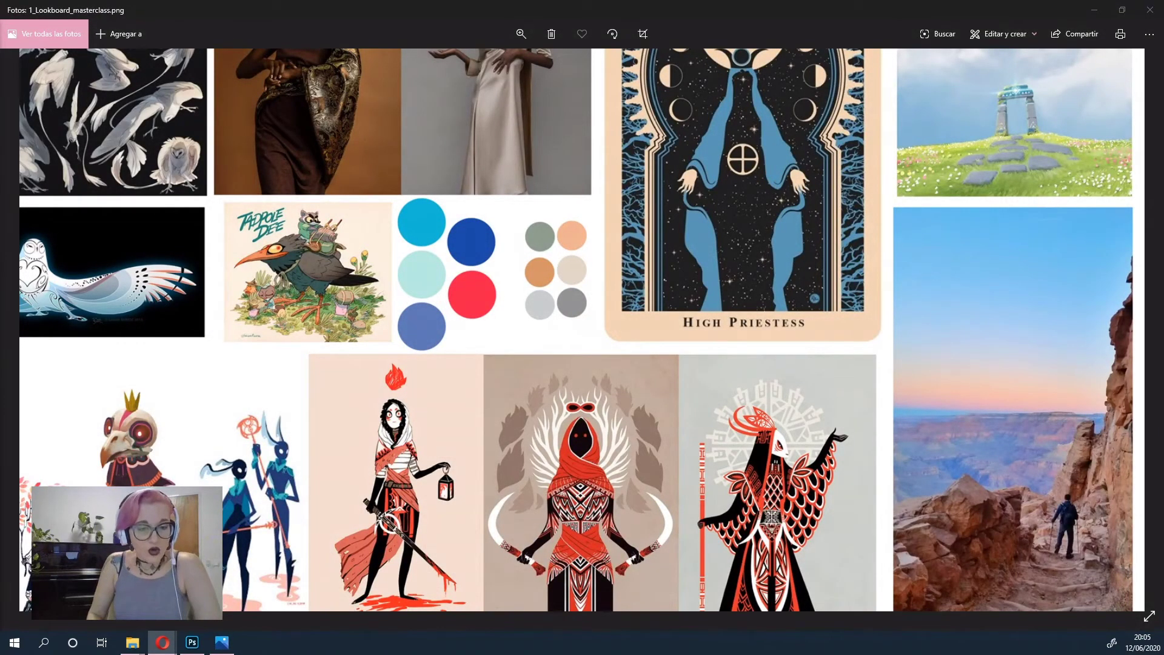
pyautogui.hotkey('alt', 'Tab')
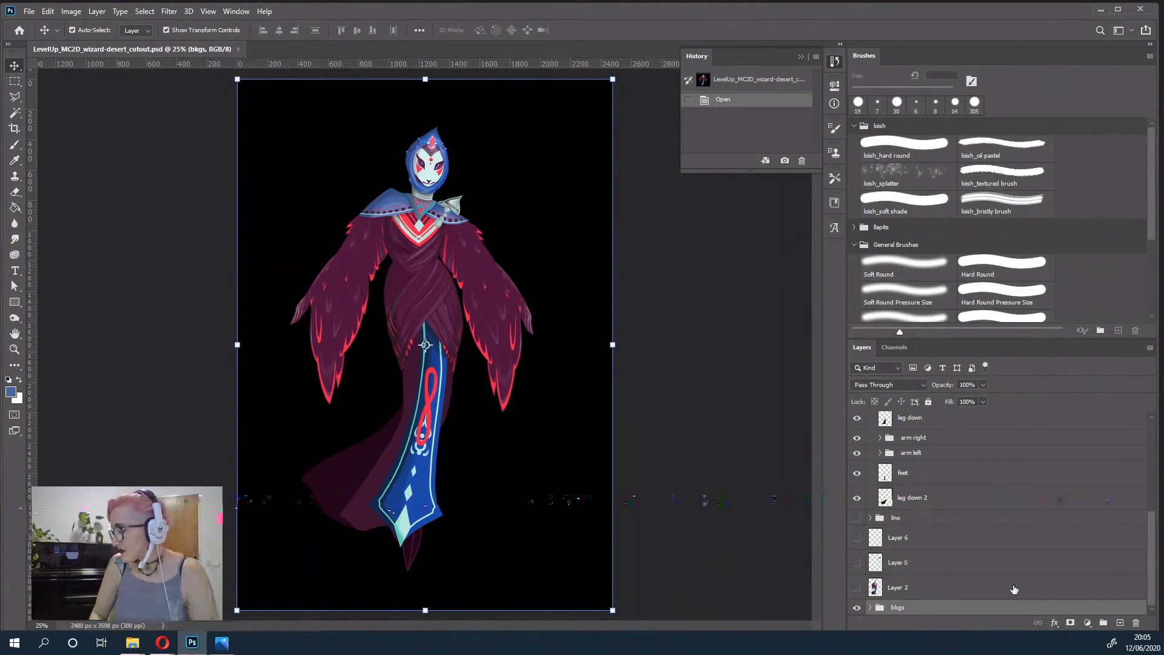
# - Expand the bkgs layer group and turn off its visibility to leave the wizard on transparency
pyautogui.click(870, 608)
pyautogui.click(857, 609)
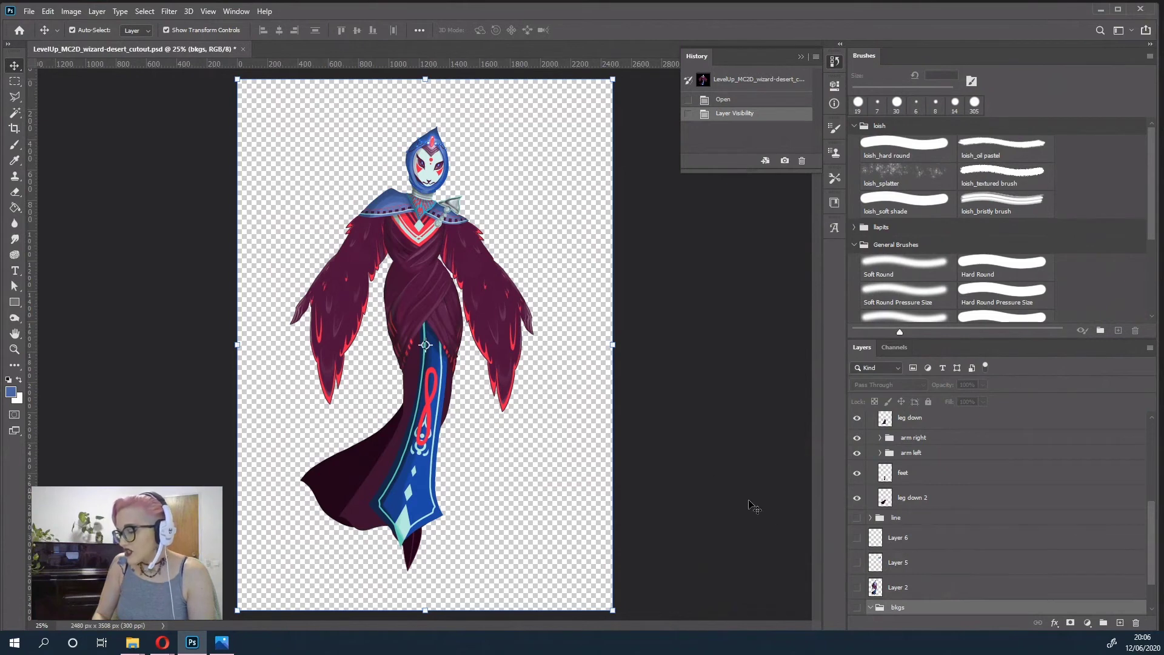
# - Rotate the booty piece around a pivot moved up to the waist
pyautogui.scroll(3, 855, 429)
pyautogui.scroll(2, 910, 448)
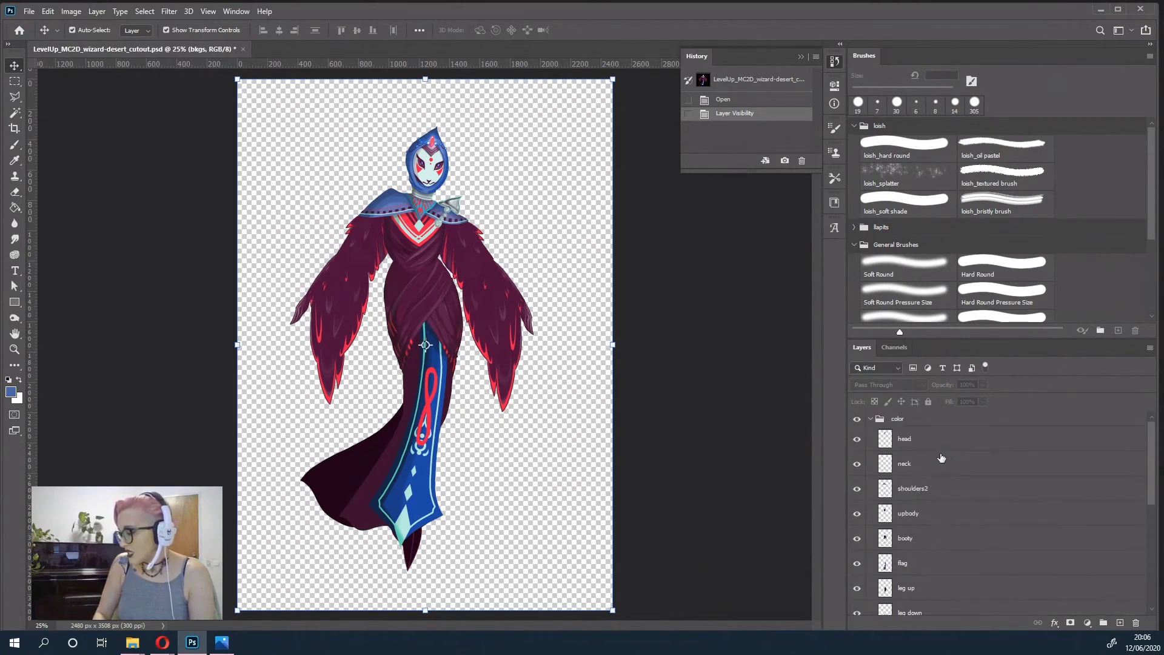
pyautogui.scroll(-5, 925, 452)
pyautogui.scroll(-5, 926, 455)
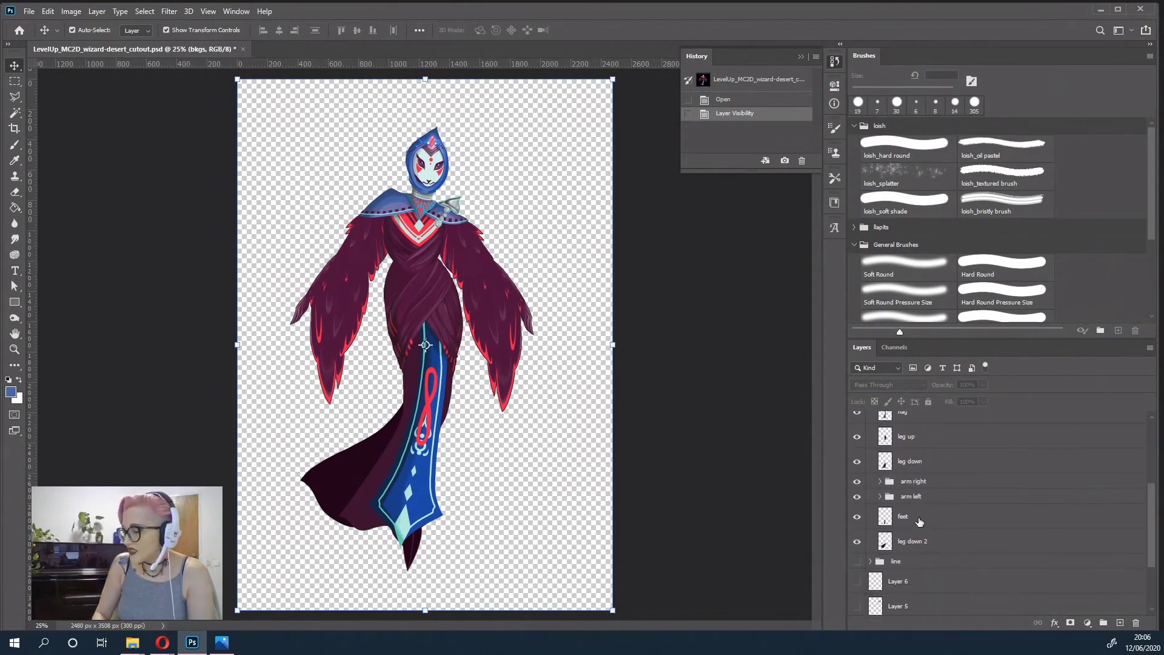
pyautogui.scroll(-5, 934, 467)
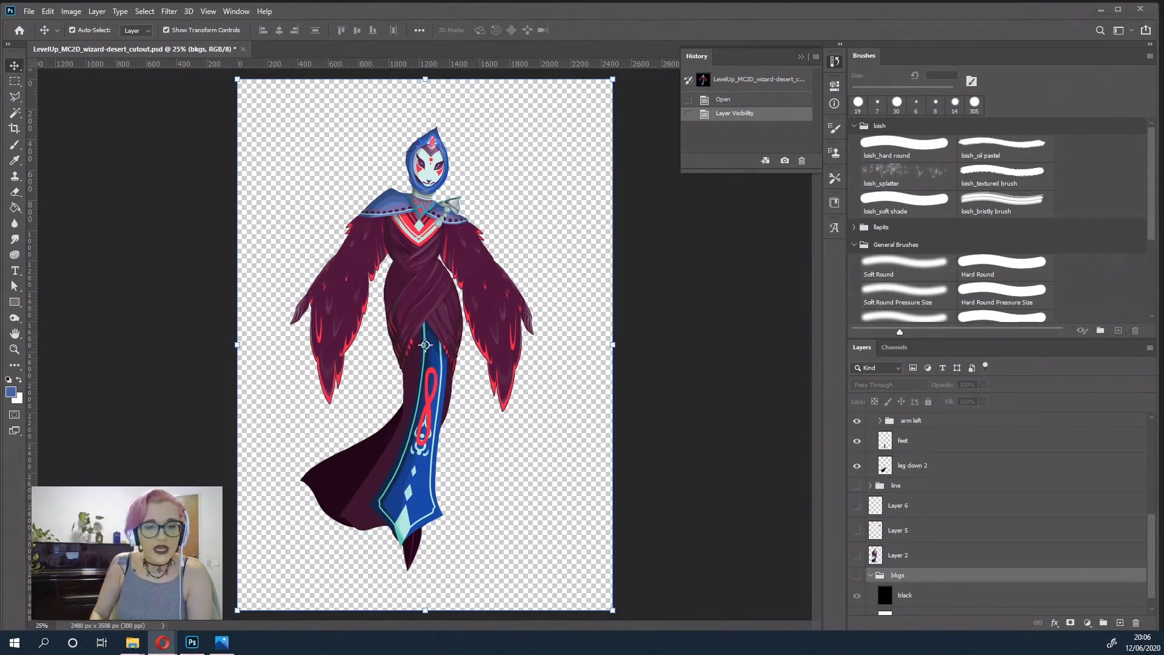
pyautogui.click(162, 642)
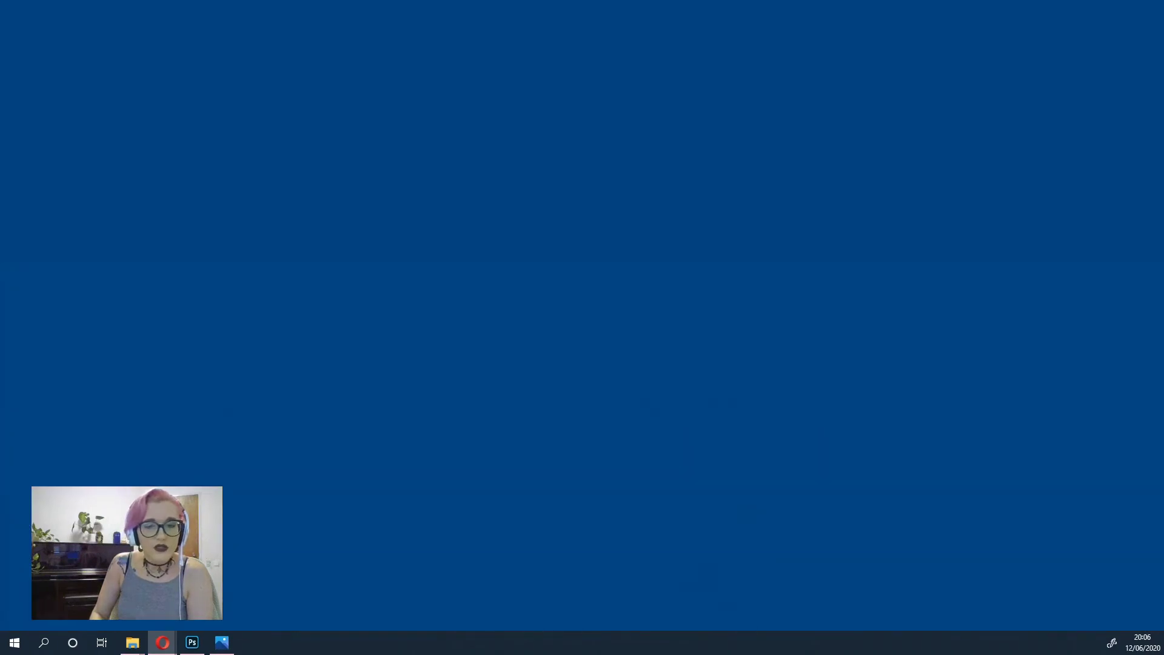
pyautogui.hotkey('alt', 'Tab')
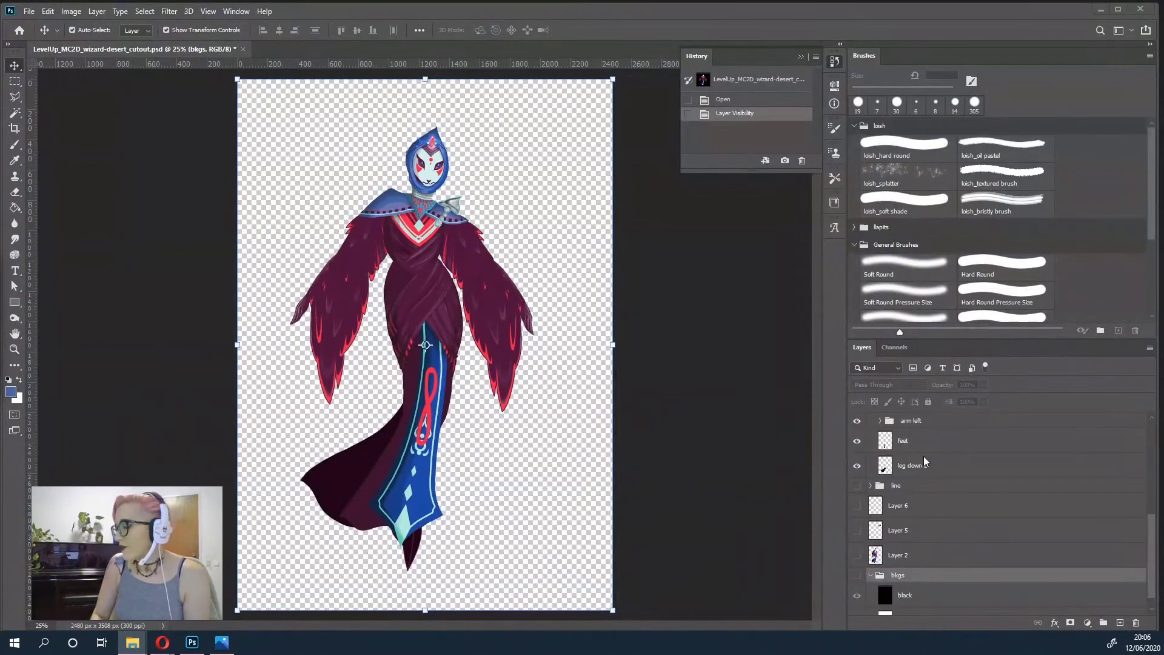
pyautogui.scroll(2, 958, 469)
pyautogui.scroll(2, 939, 470)
pyautogui.scroll(2, 915, 460)
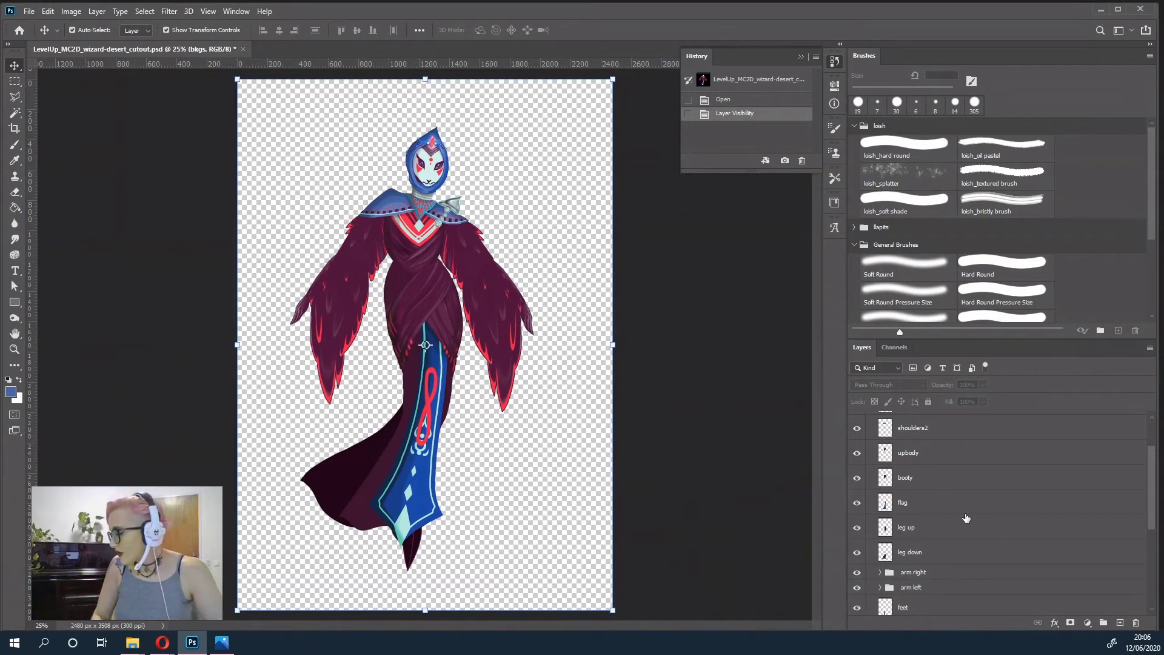
pyautogui.click(921, 478)
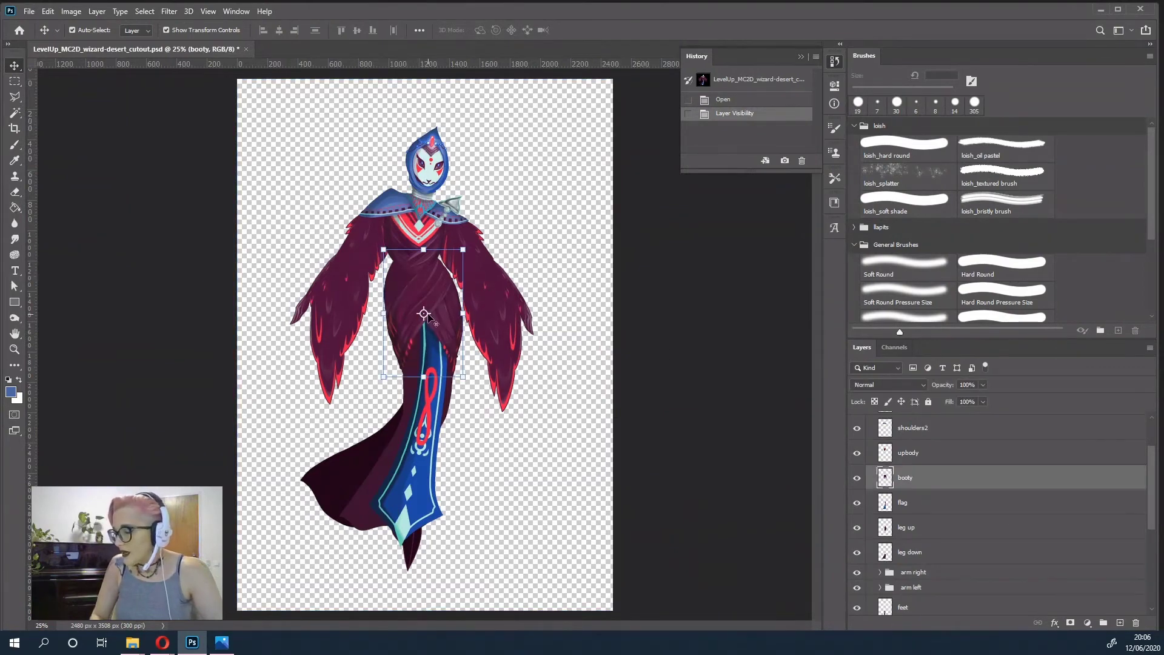
pyautogui.moveTo(424, 313); pyautogui.dragTo(418, 265)
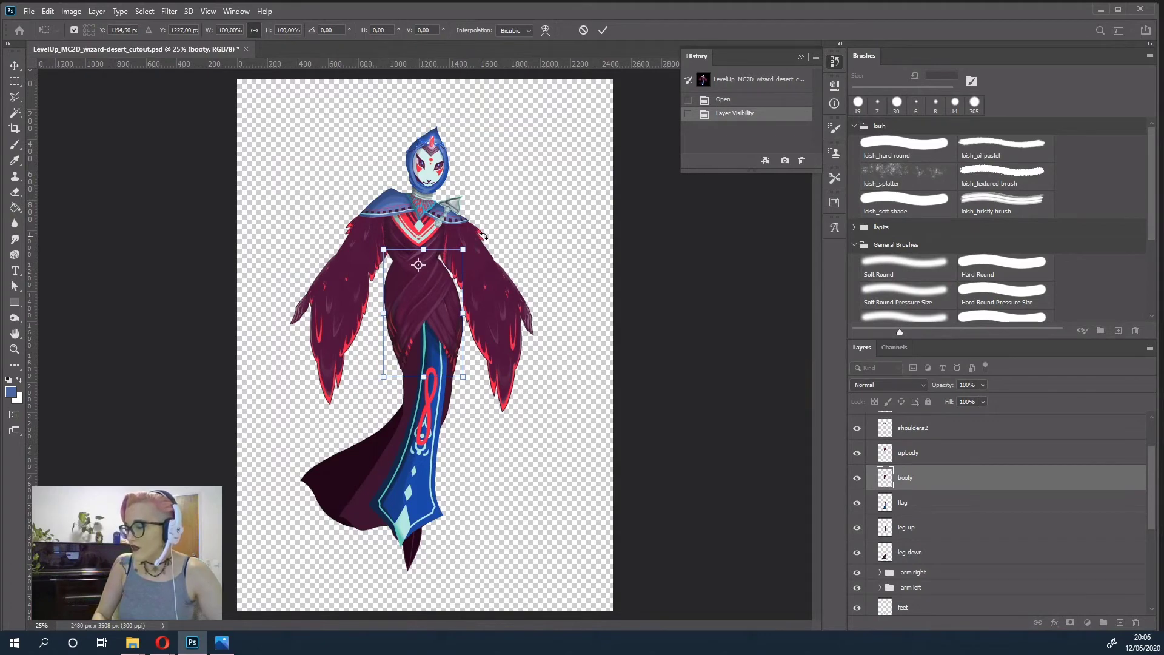
pyautogui.moveTo(483, 236)
pyautogui.mouseDown()
pyautogui.moveTo(490, 256)
pyautogui.moveTo(476, 228)
pyautogui.mouseUp()
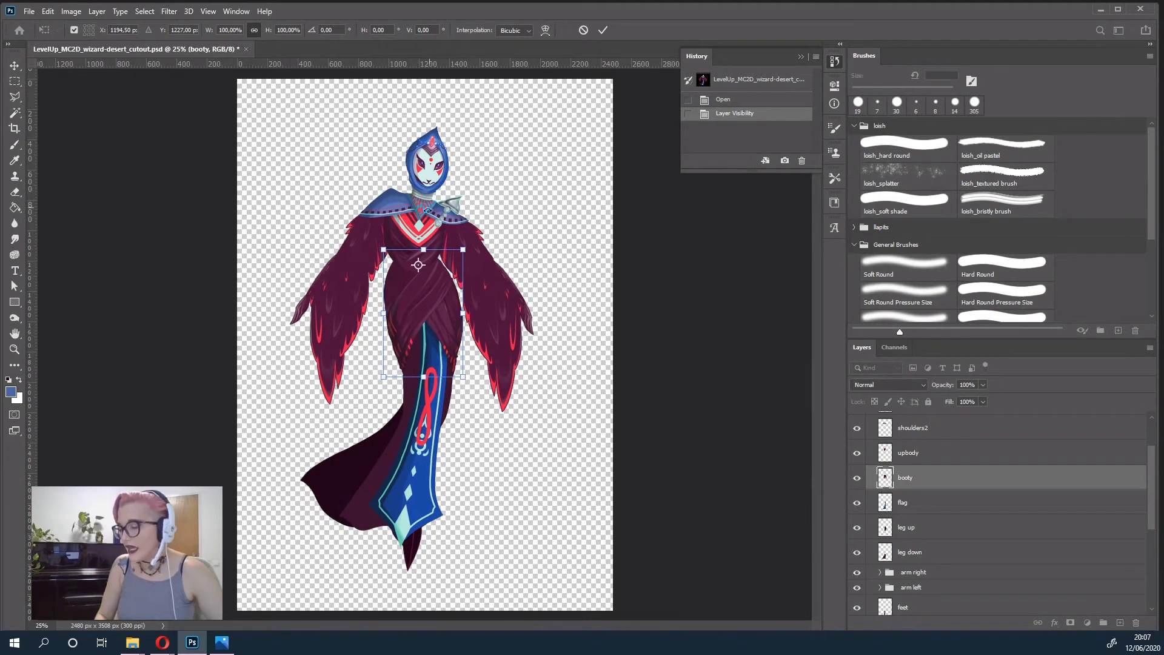
# - Pivot the head at the neck, tilt it about ten degrees, then return it upright
pyautogui.scroll(2, 966, 516)
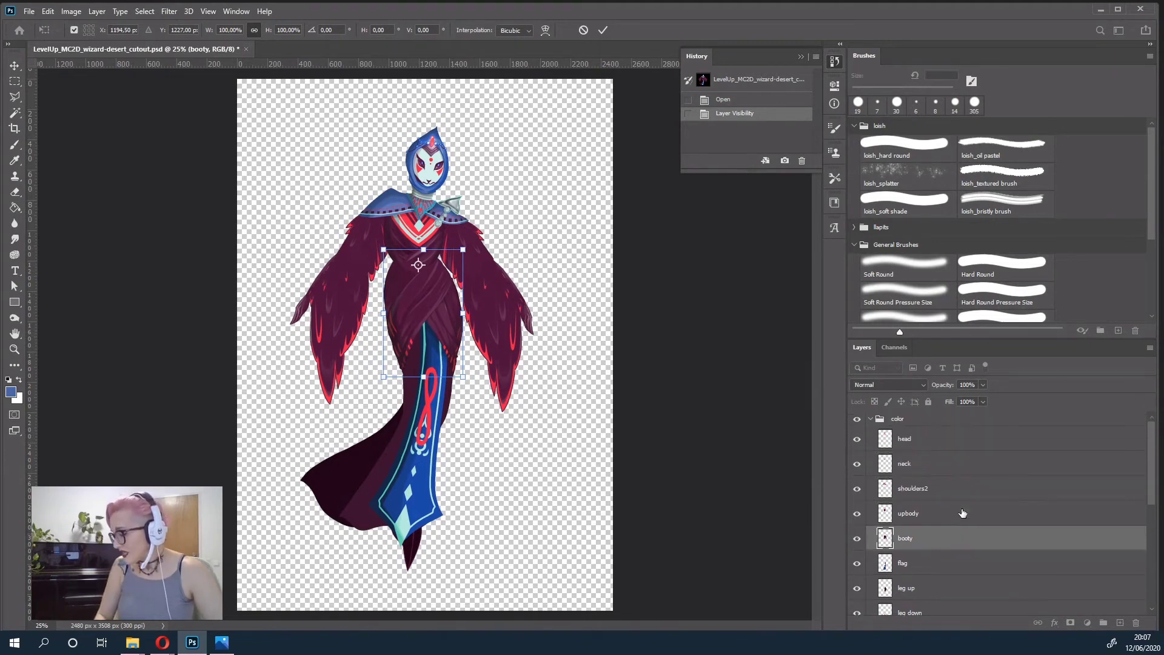
pyautogui.click(933, 442)
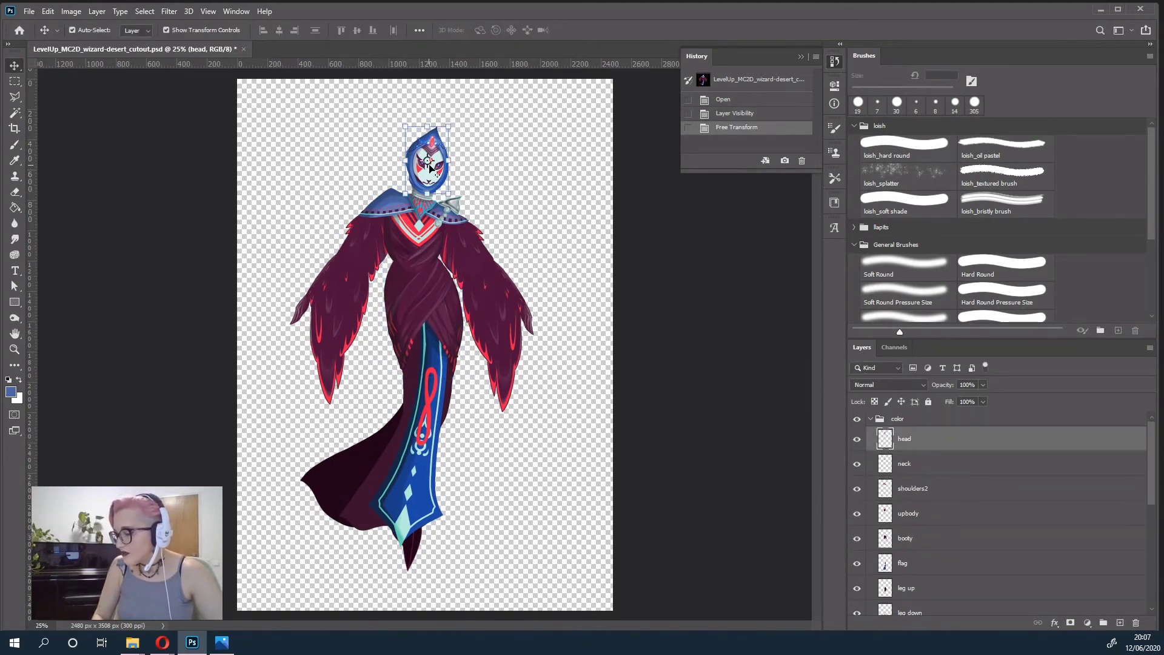
pyautogui.scroll(2, 430, 167)
pyautogui.scroll(2, 442, 166)
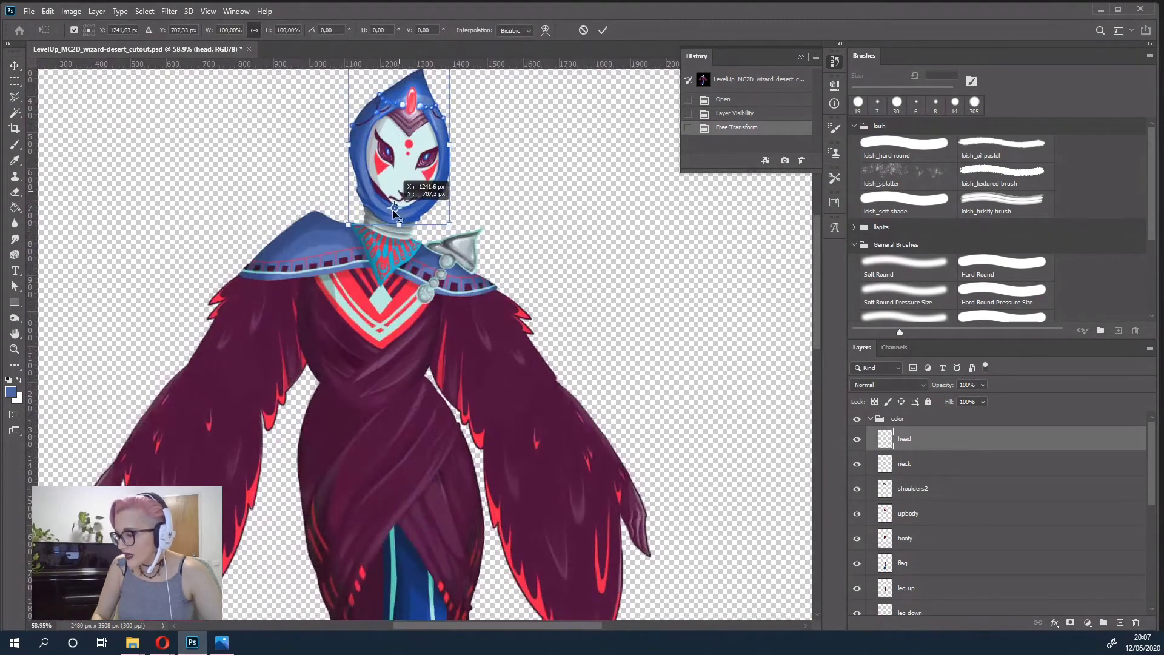
pyautogui.moveTo(399, 146); pyautogui.dragTo(393, 214)
pyautogui.moveTo(459, 228); pyautogui.dragTo(445, 215)
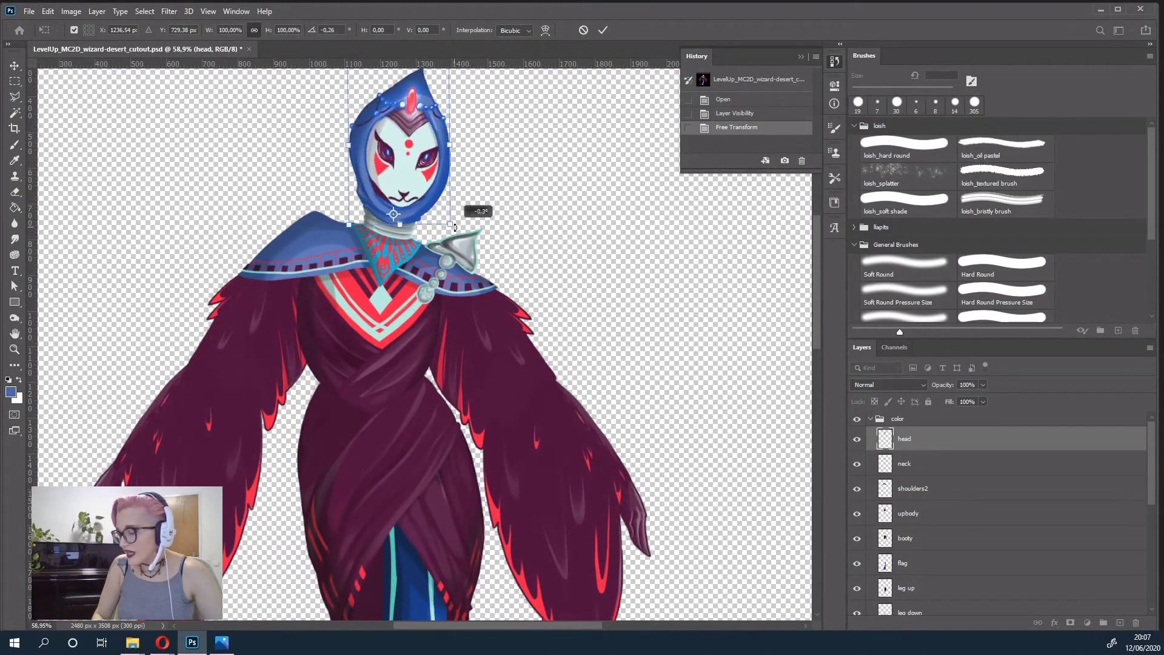
pyautogui.moveTo(445, 216); pyautogui.dragTo(461, 206)
pyautogui.click(584, 27)
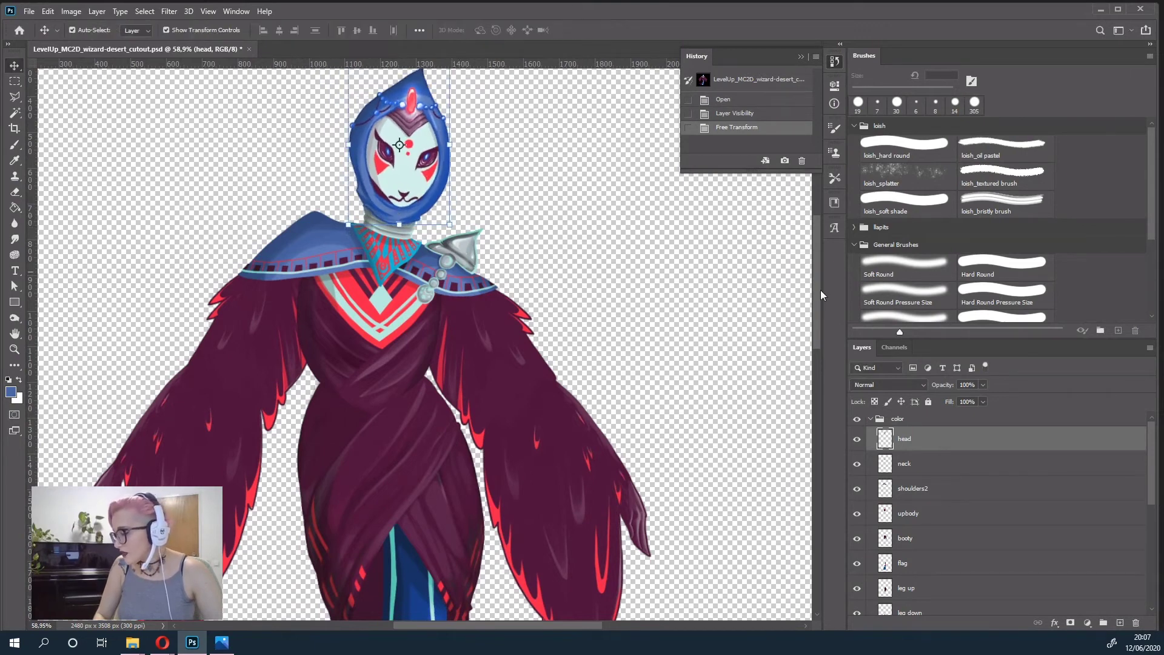
# - Expand the arm right group to reveal its upper-arm, lower-arm and hand layers
pyautogui.scroll(-3, 940, 516)
pyautogui.scroll(-2, 940, 516)
pyautogui.click(880, 482)
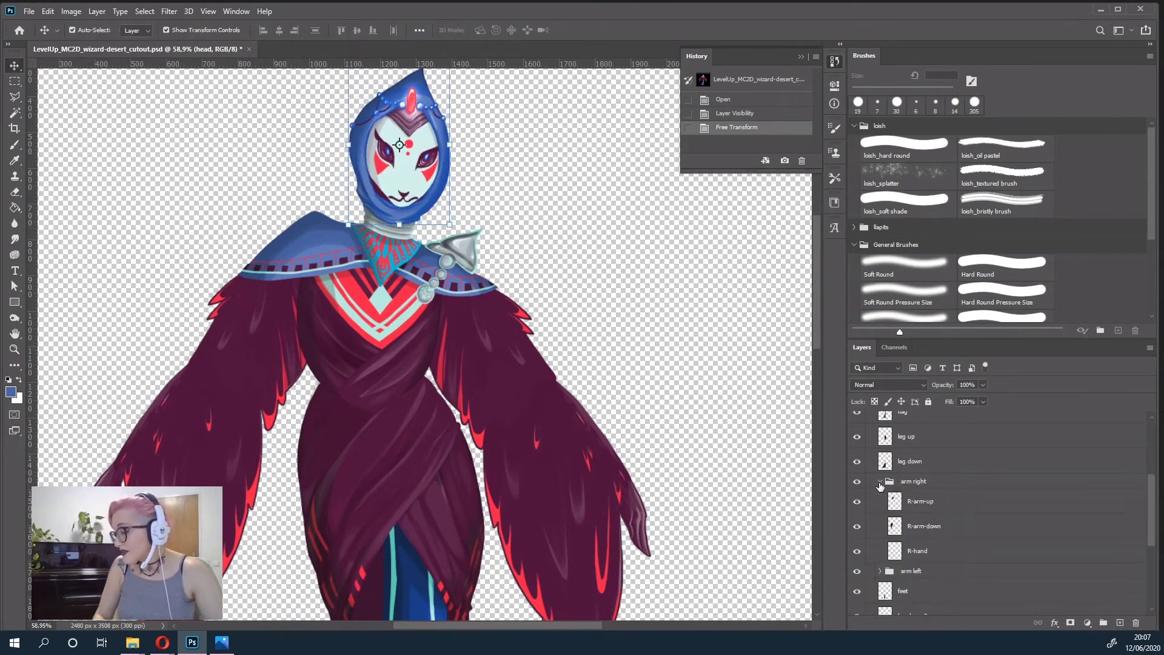
pyautogui.scroll(-2, 646, 499)
pyautogui.scroll(-2, 667, 461)
pyautogui.scroll(-2, 692, 421)
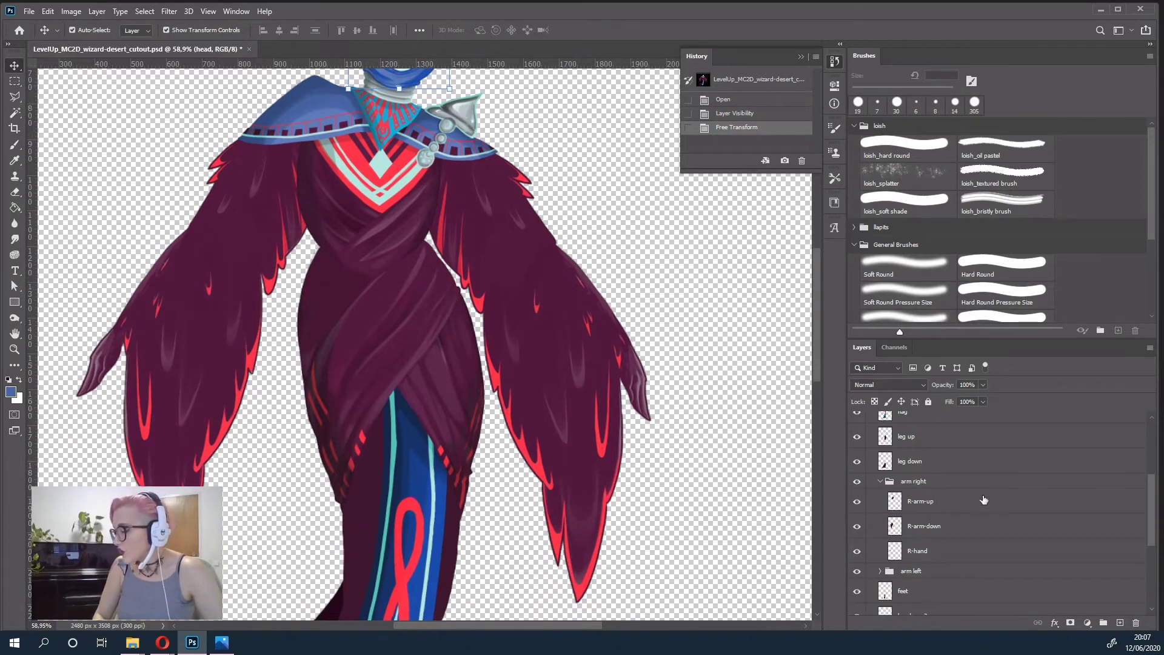
# - Select the R-arm-down and R-hand layers together
pyautogui.scroll(2, 984, 500)
pyautogui.scroll(2, 965, 486)
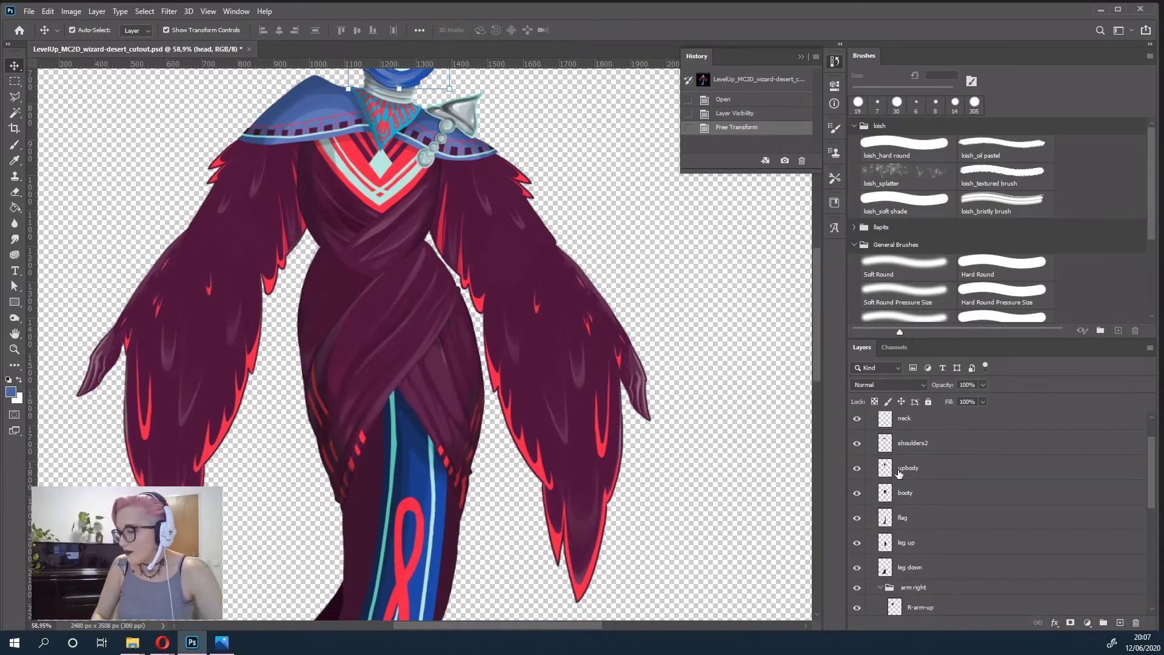
pyautogui.scroll(-2, 970, 534)
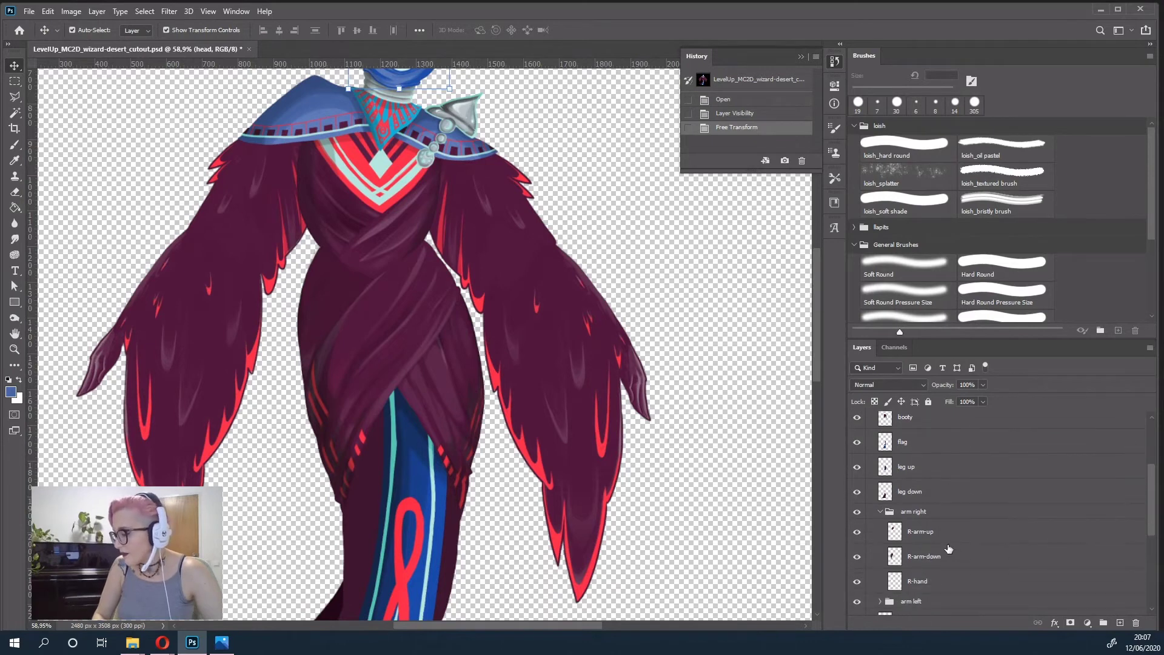
pyautogui.scroll(-3, 952, 503)
pyautogui.click(937, 479)
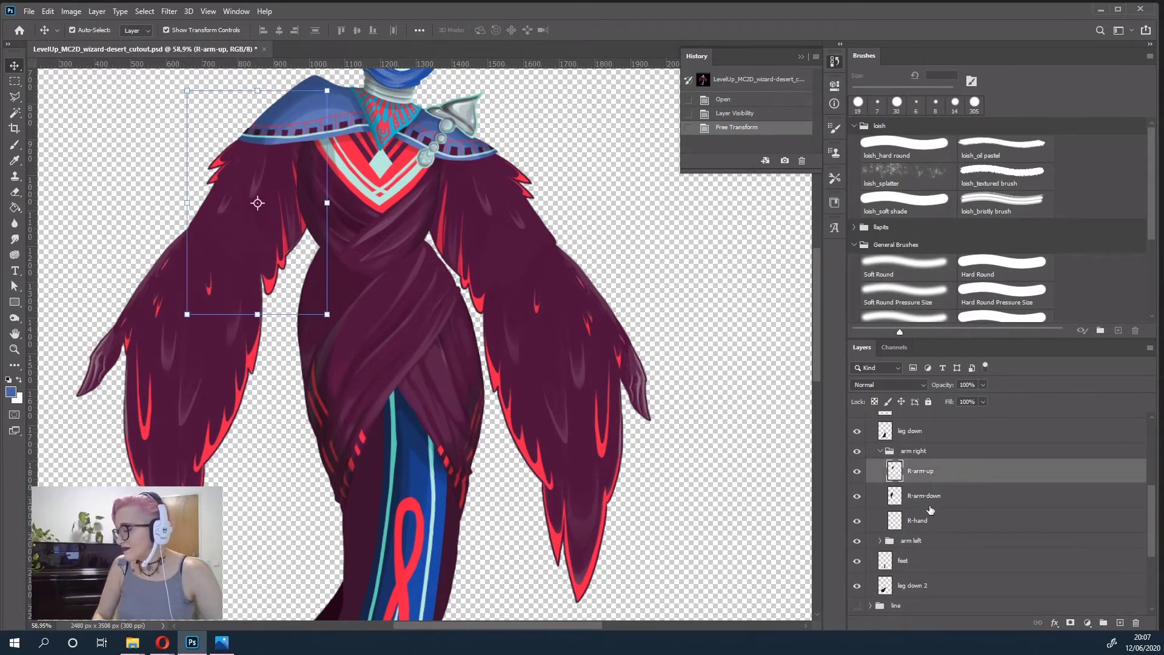
pyautogui.click(904, 494)
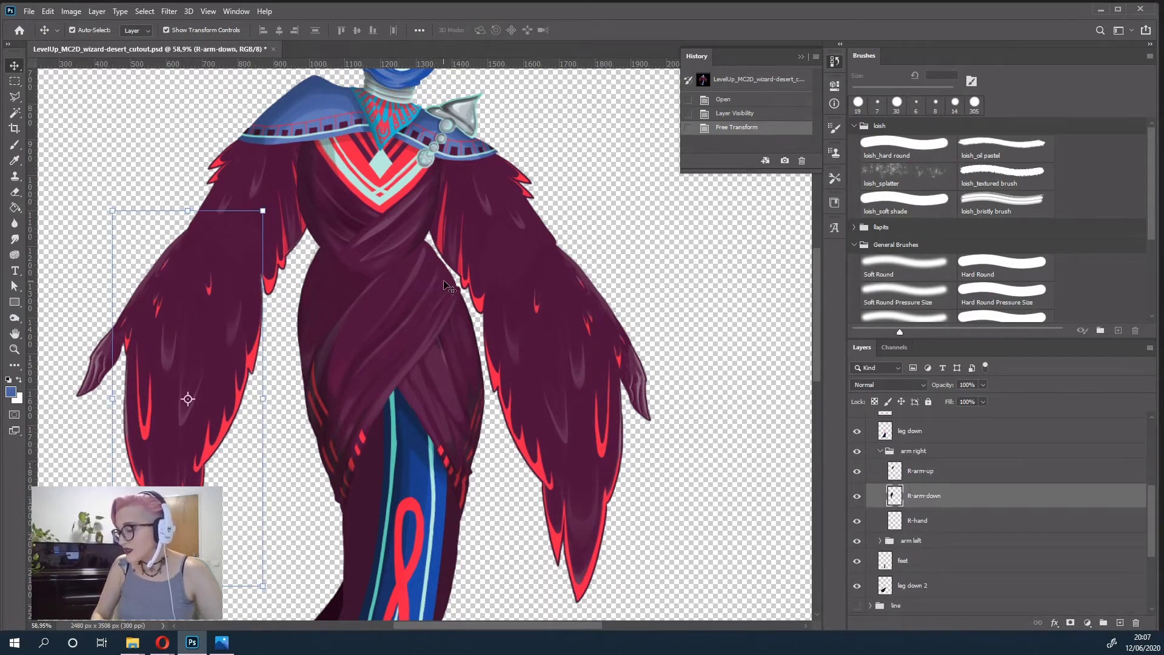
pyautogui.keyDown('ctrl'); pyautogui.click(922, 523); pyautogui.keyUp('ctrl')
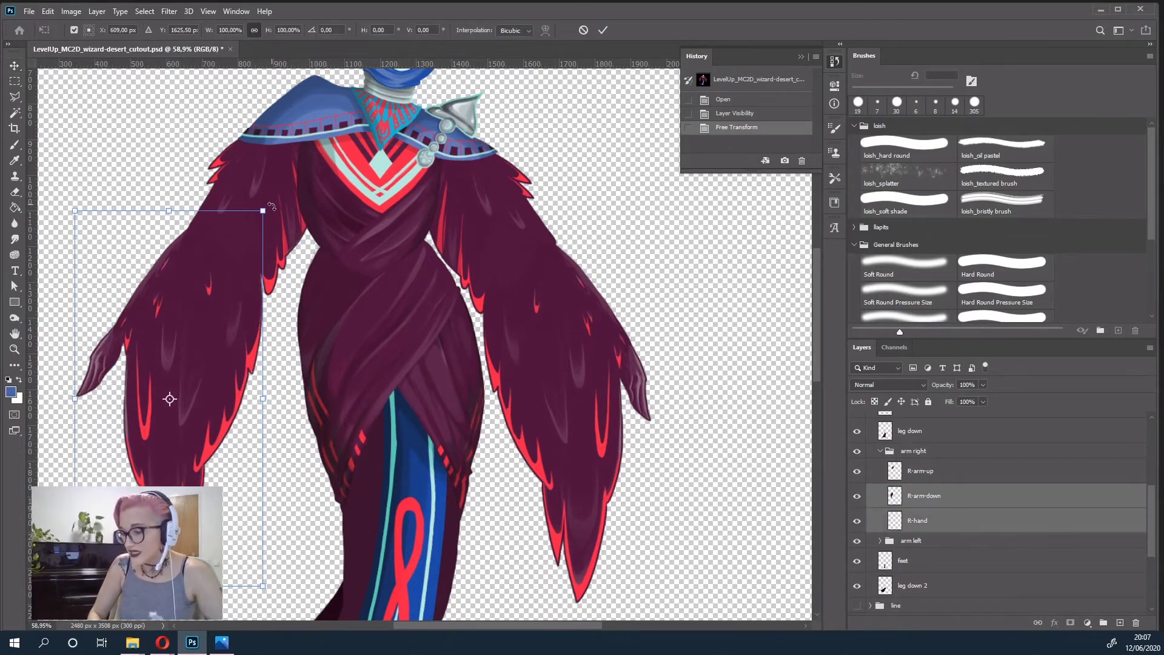
# - Swing the lower arm and hand about 11 degrees around the elbow, then cancel the rotation
pyautogui.moveTo(274, 205); pyautogui.dragTo(255, 218)
pyautogui.hotkey('ctrl', 'z')
pyautogui.moveTo(170, 400); pyautogui.dragTo(207, 226)
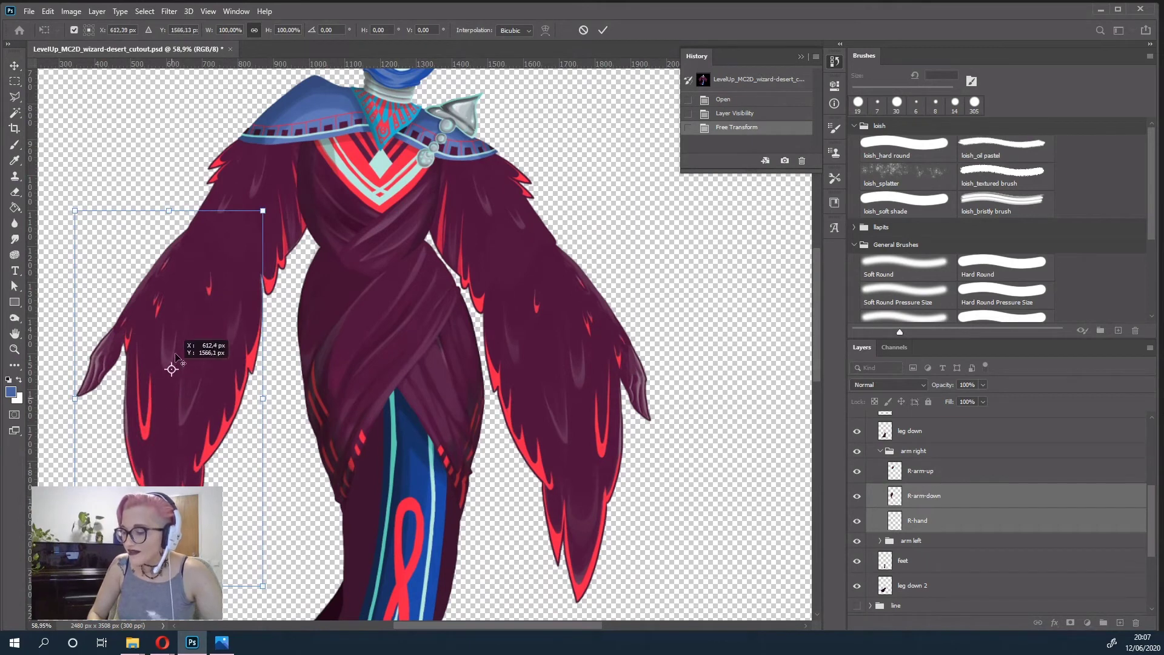
pyautogui.moveTo(279, 197); pyautogui.dragTo(293, 212)
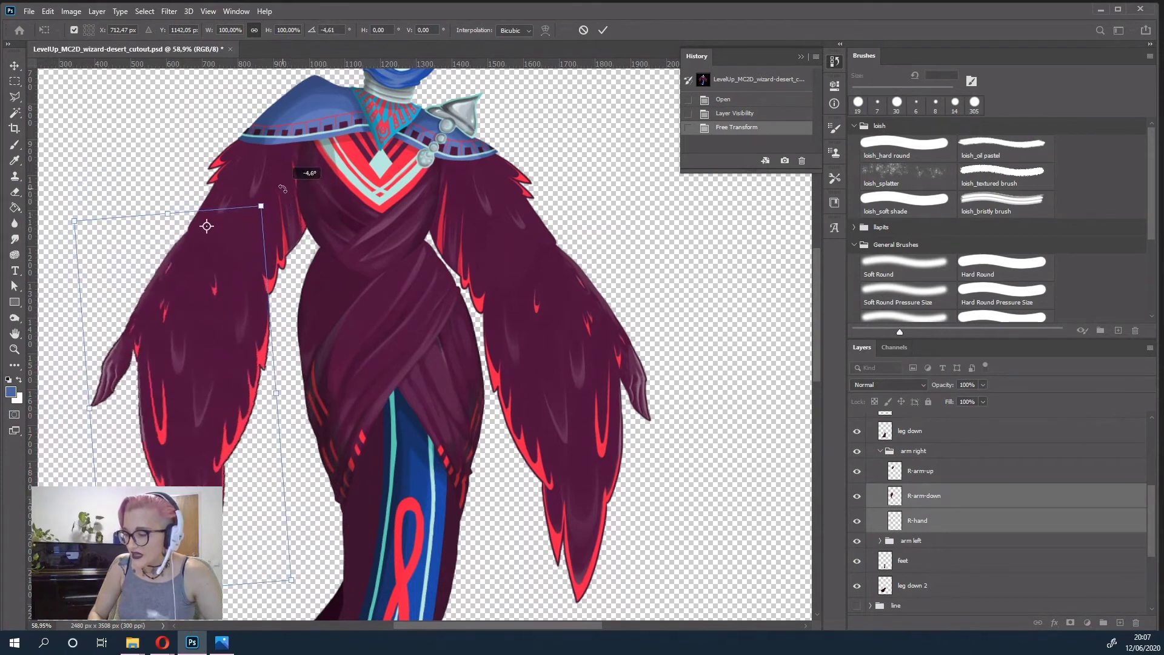
pyautogui.moveTo(293, 212)
pyautogui.mouseDown()
pyautogui.moveTo(280, 197)
pyautogui.moveTo(285, 234)
pyautogui.moveTo(274, 213)
pyautogui.mouseUp()
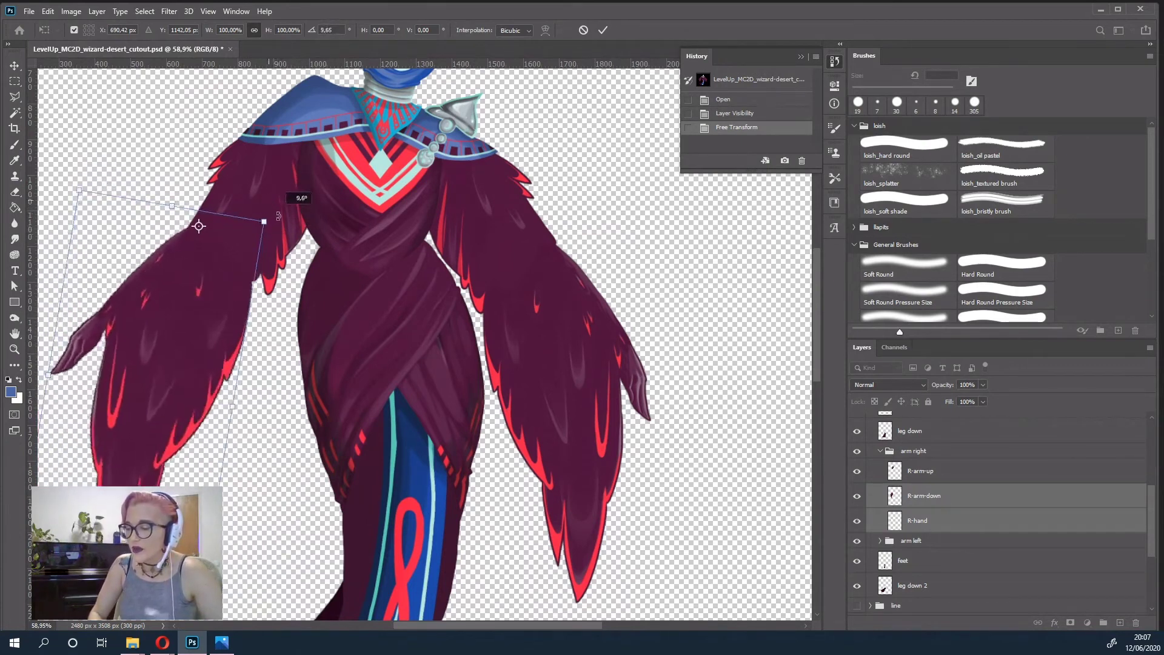
pyautogui.moveTo(275, 212); pyautogui.dragTo(271, 196)
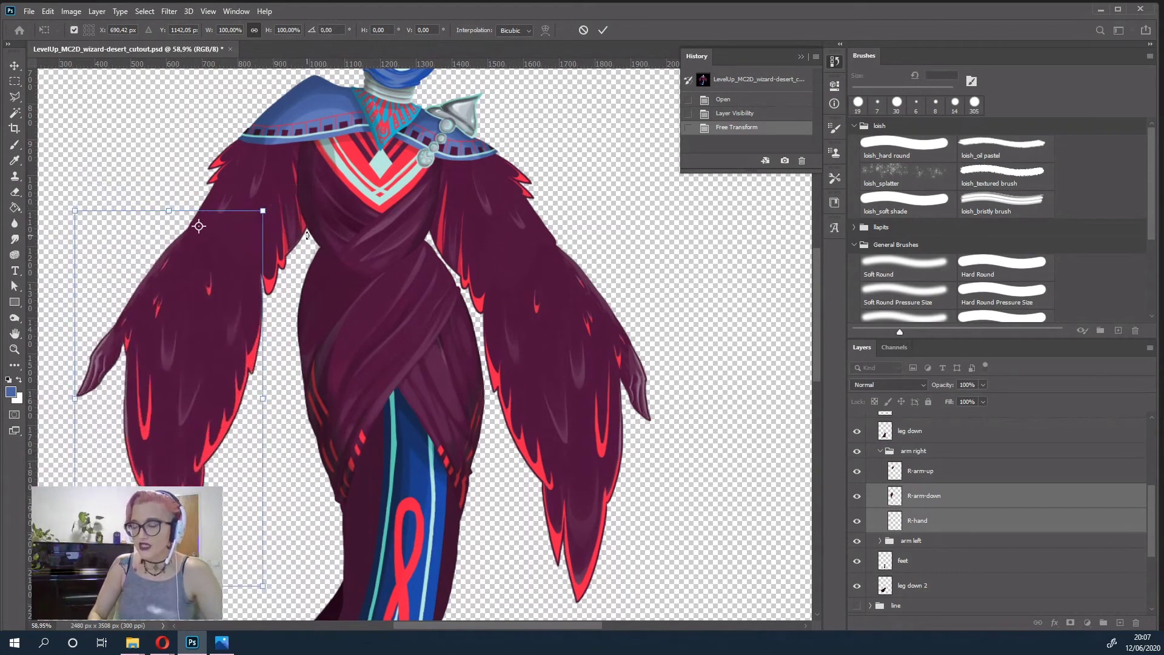
pyautogui.click(581, 30)
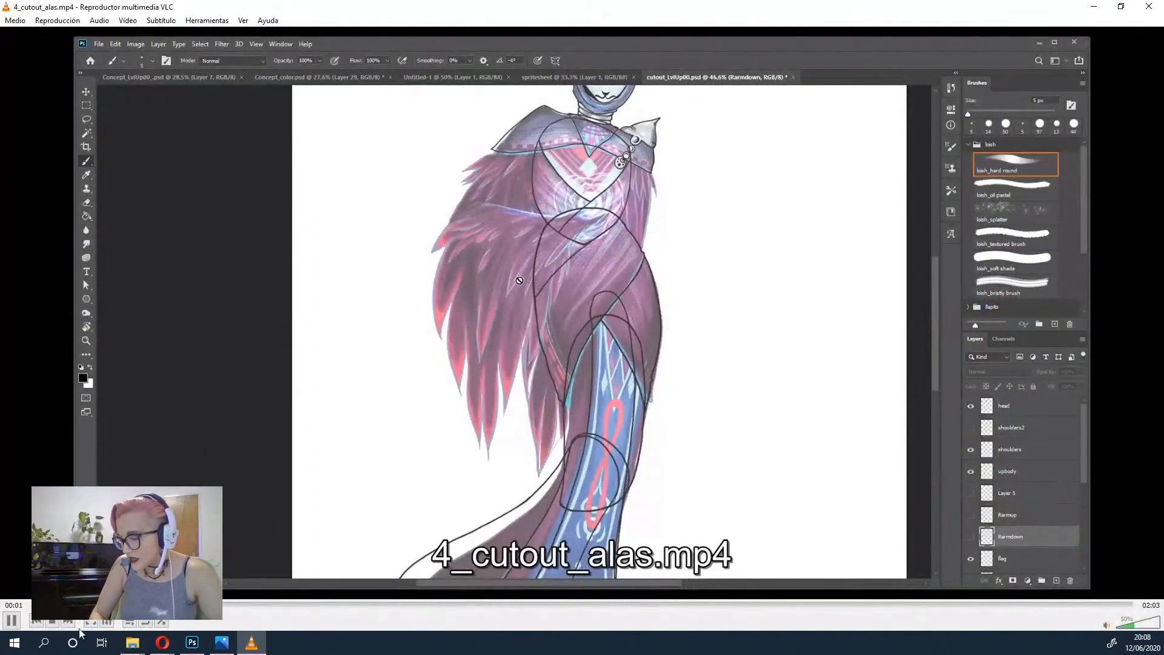
# - Play the 4_cutout_alas recording fullscreen, skipping ahead through 01:01, 01:09, 01:20, 01:42 and 01:52
pyautogui.doubleClick(801, 412)
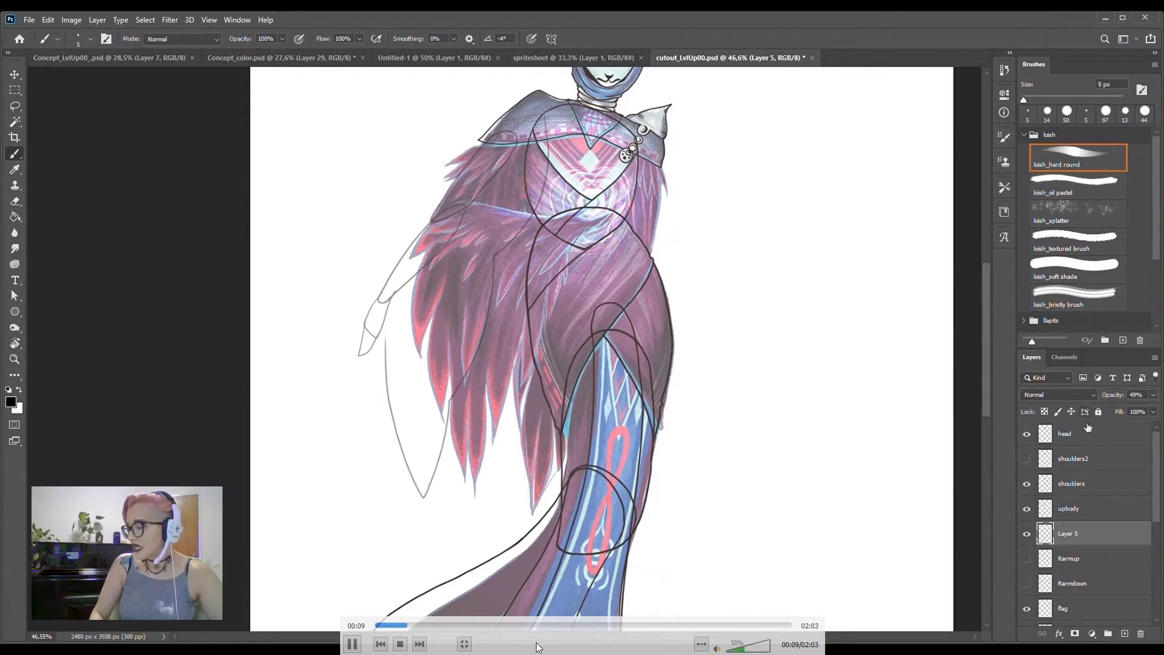
pyautogui.click(434, 625)
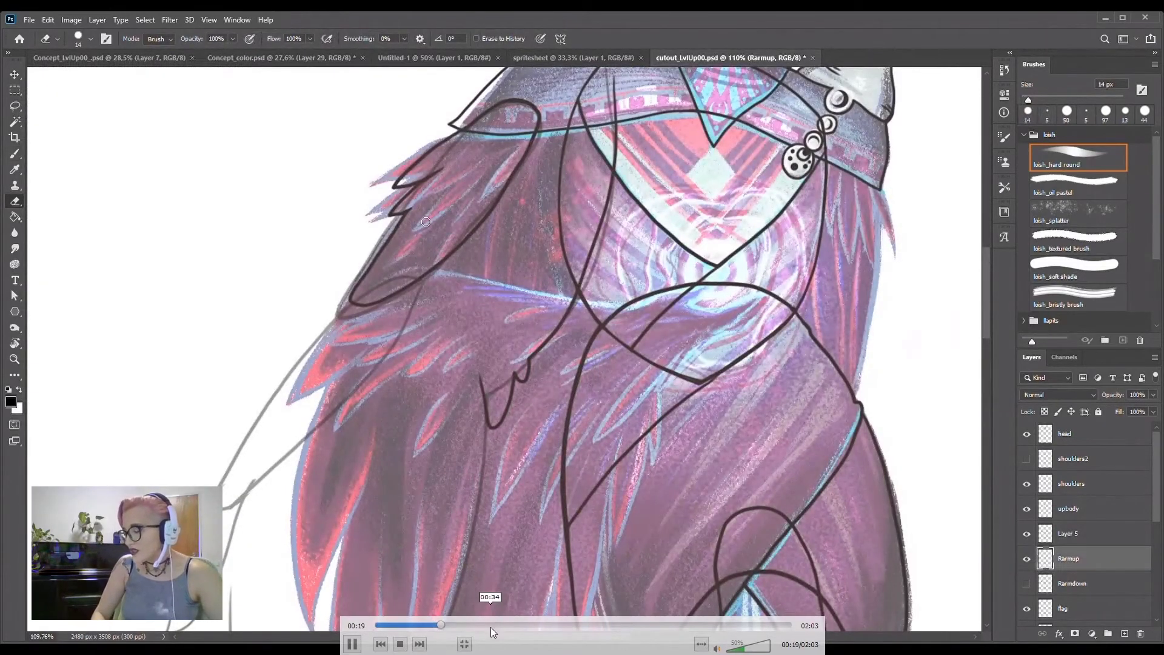
pyautogui.click(490, 625)
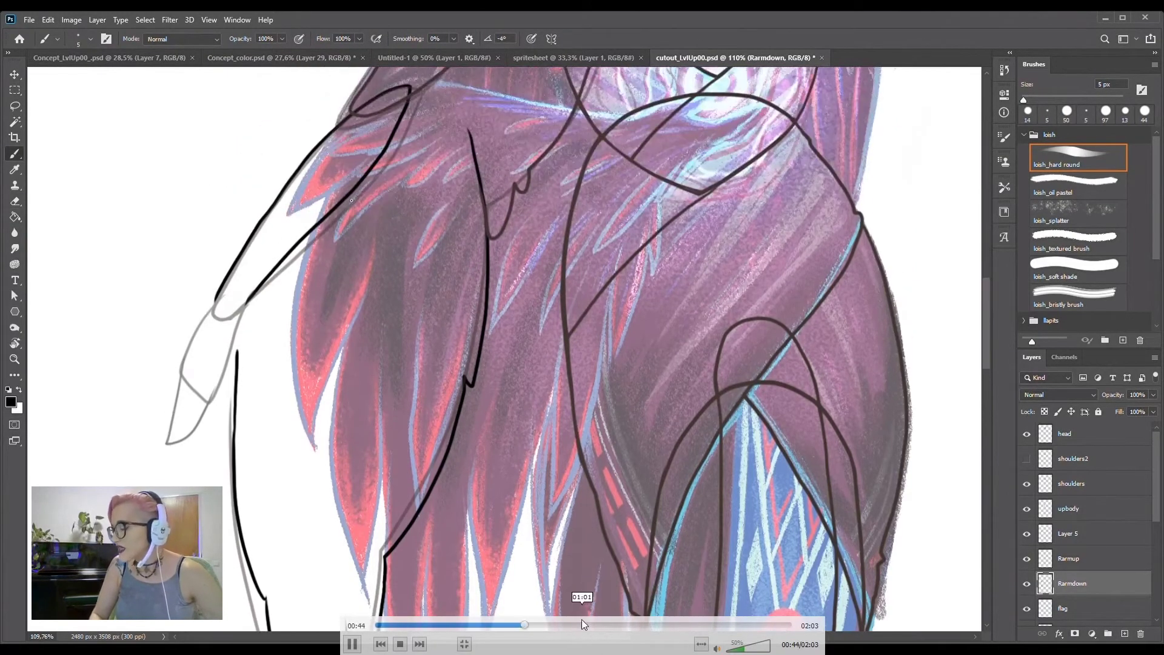
pyautogui.click(582, 624)
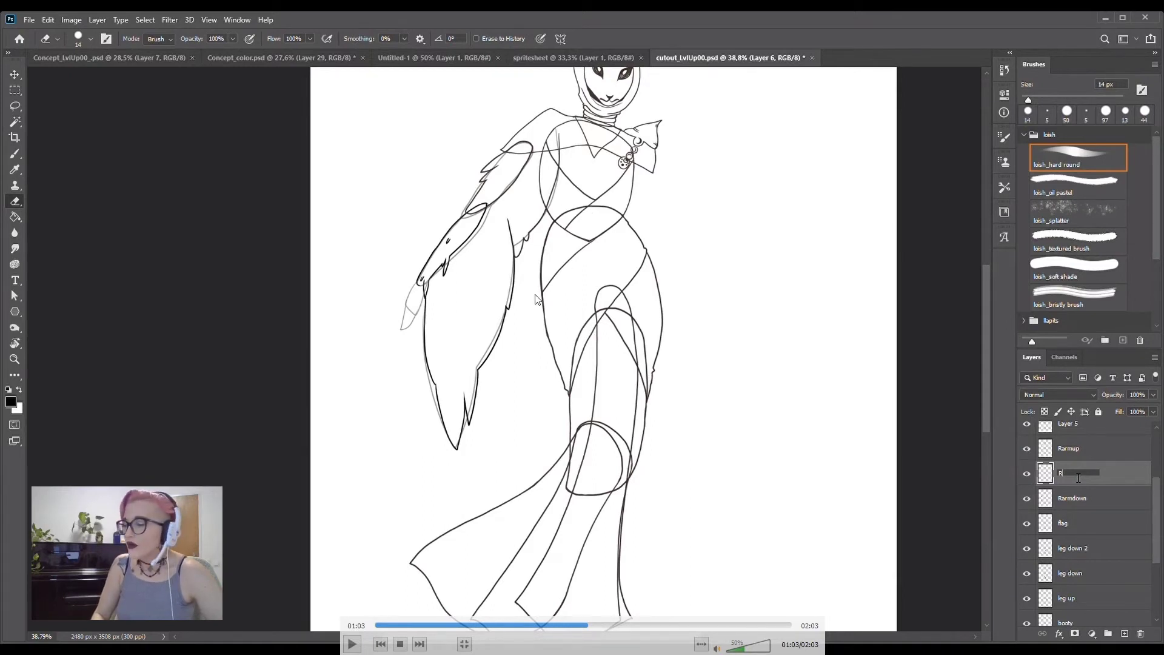
pyautogui.scroll(1, 594, 461)
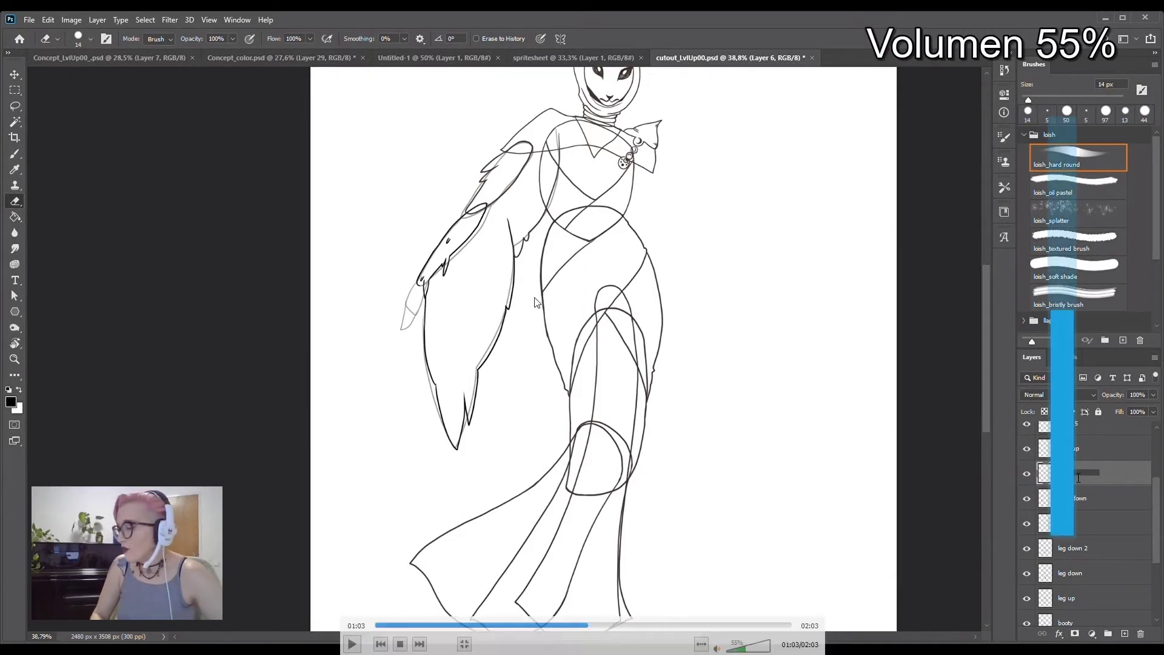
pyautogui.click(611, 624)
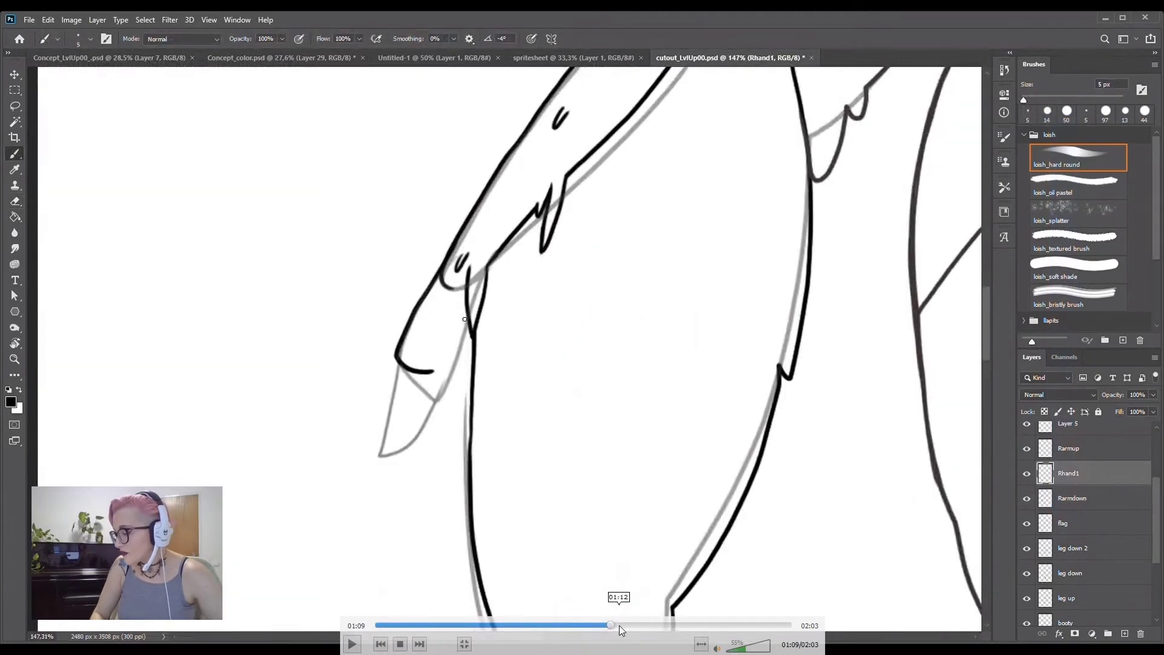
pyautogui.click(352, 644)
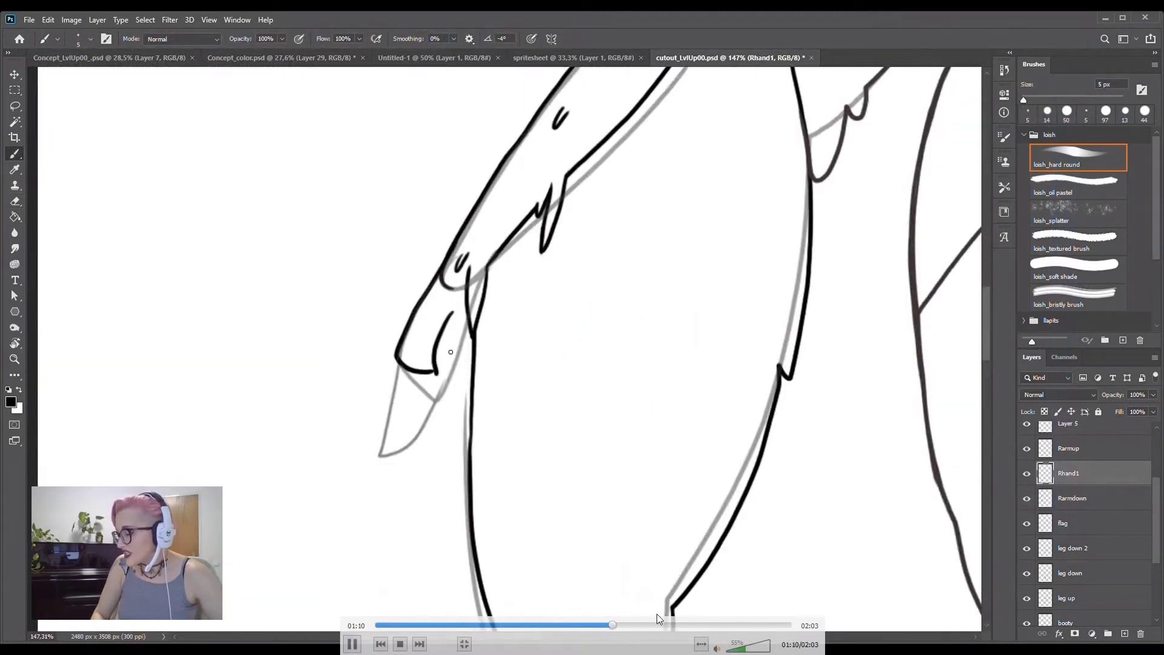
pyautogui.moveTo(632, 624); pyautogui.dragTo(660, 623)
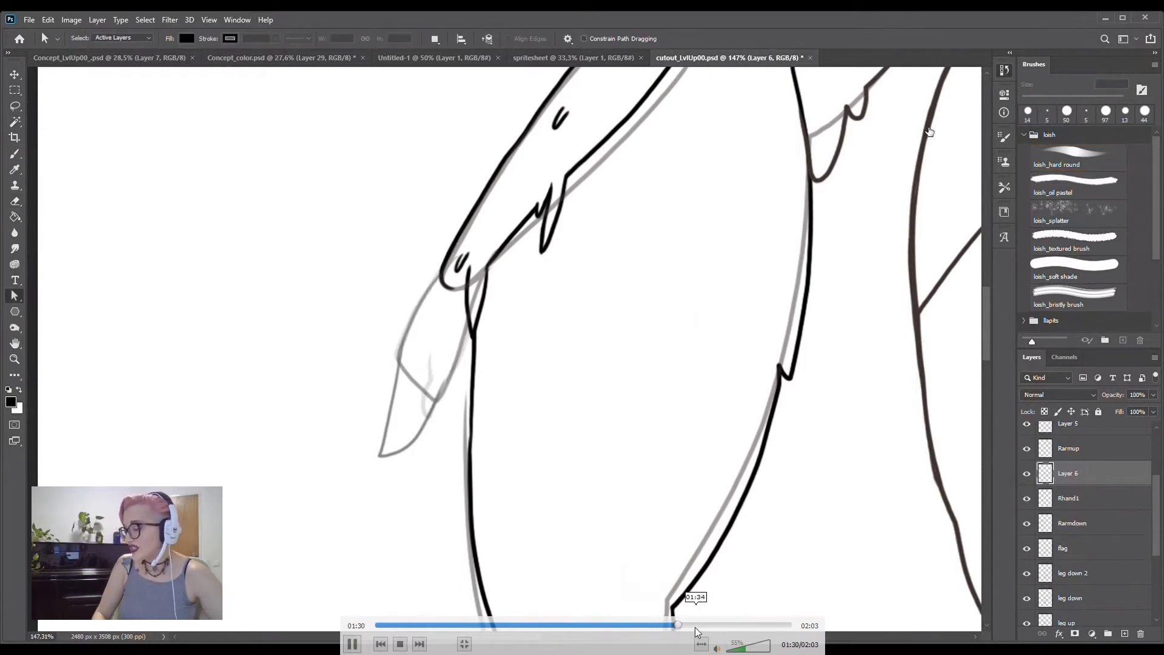
pyautogui.click(721, 624)
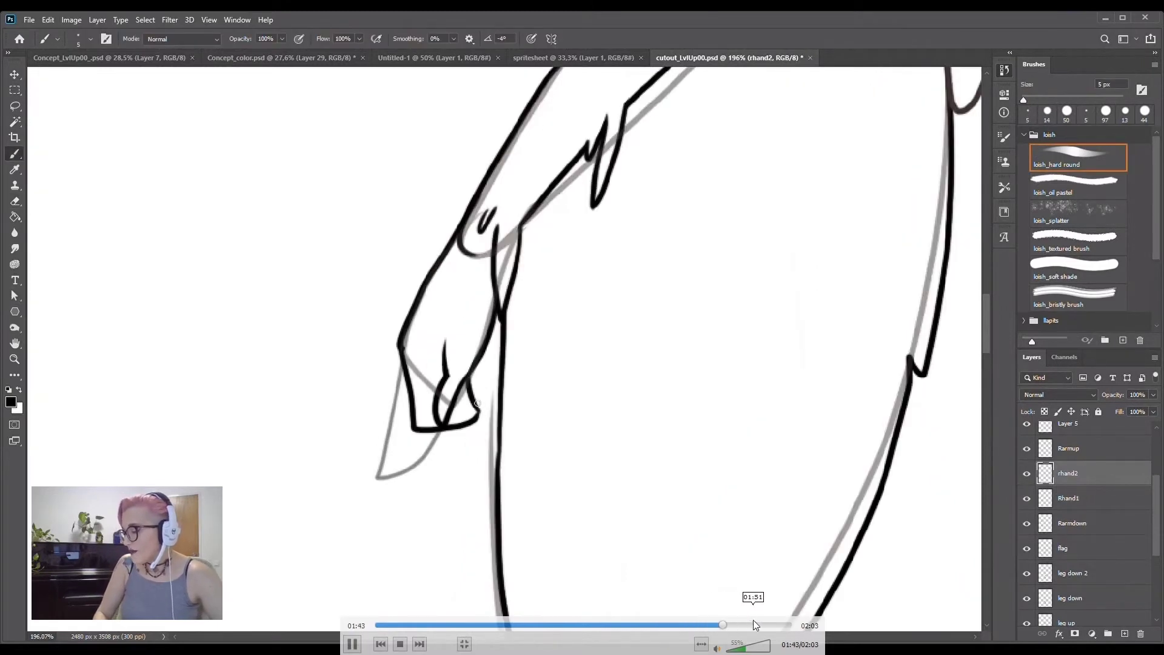
pyautogui.click(753, 624)
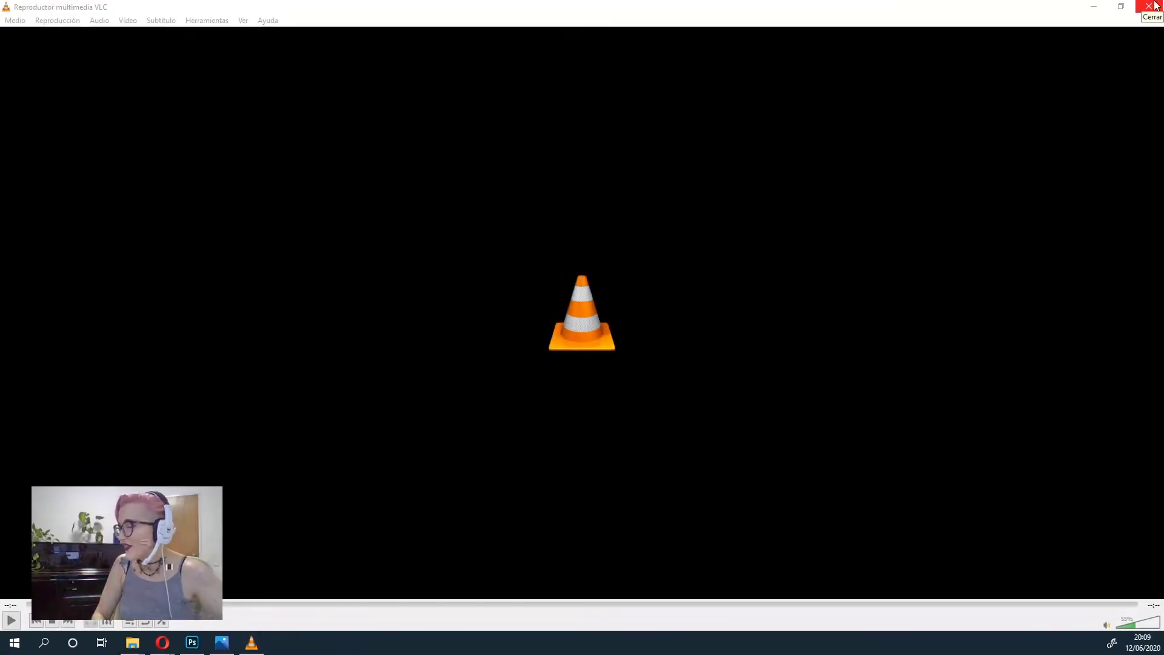
# - Close the video player, move the arm's pivot up to the shoulder and commit the transform
pyautogui.click(1152, 6)
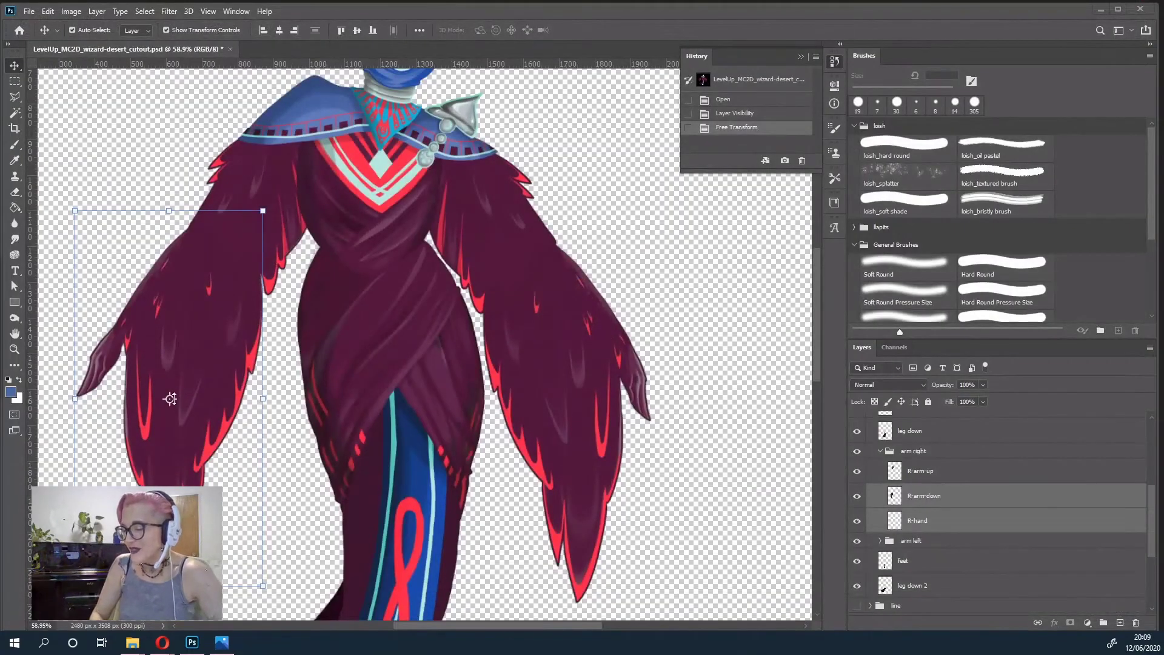
pyautogui.moveTo(170, 398); pyautogui.dragTo(193, 230)
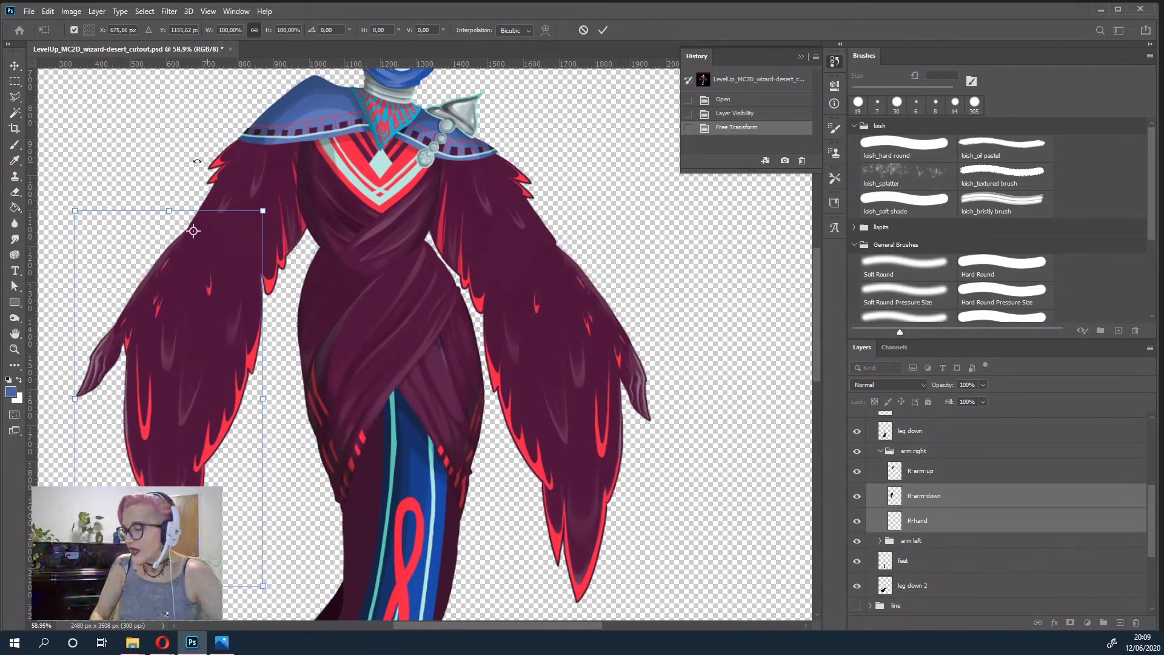
pyautogui.click(14, 81)
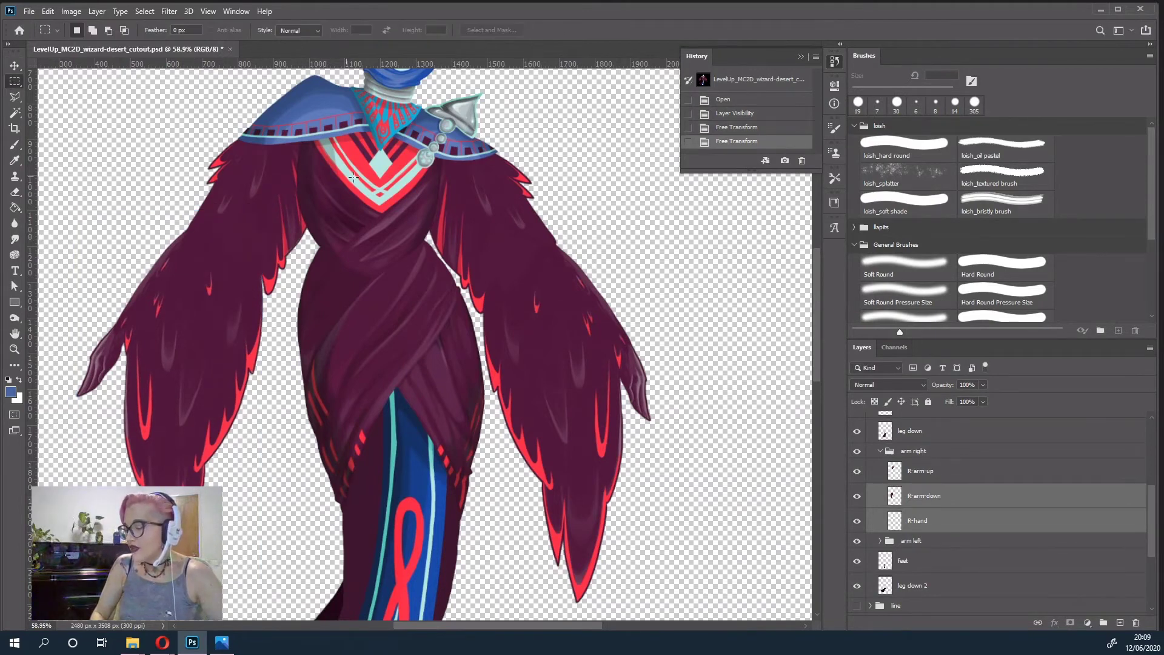
pyautogui.hotkey('ctrl', '0')
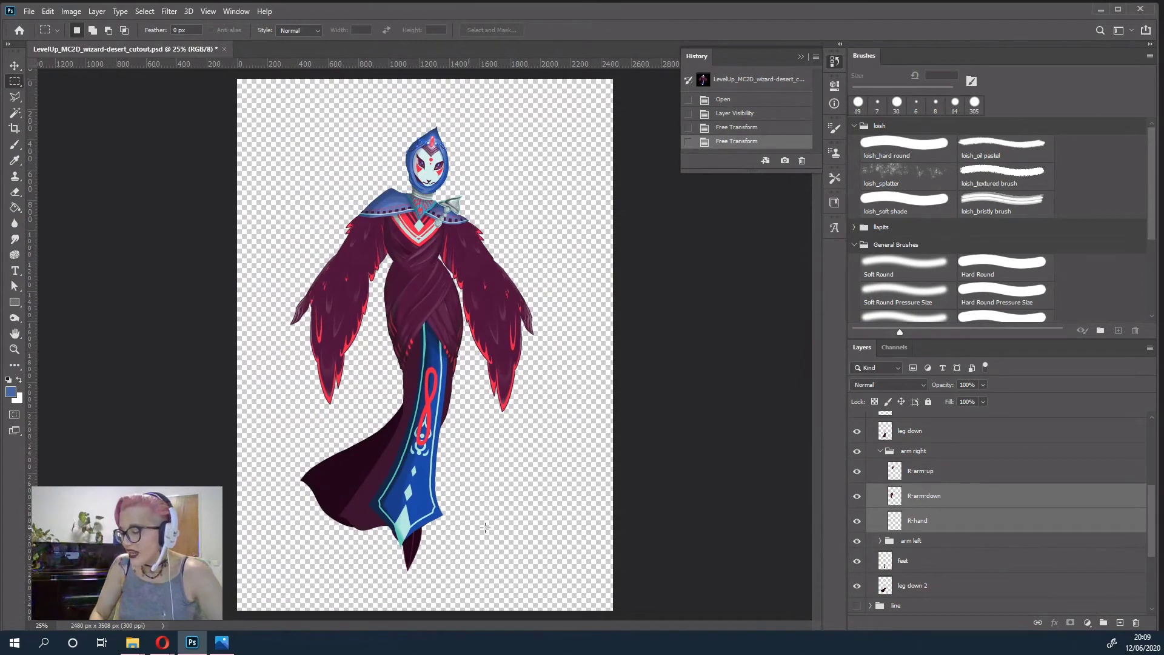
# - Test-move the feet layer's transform pivot, cancel it, then collapse the arm right group
pyautogui.scroll(-1, 937, 500)
pyautogui.scroll(1, 910, 458)
pyautogui.scroll(1, 916, 436)
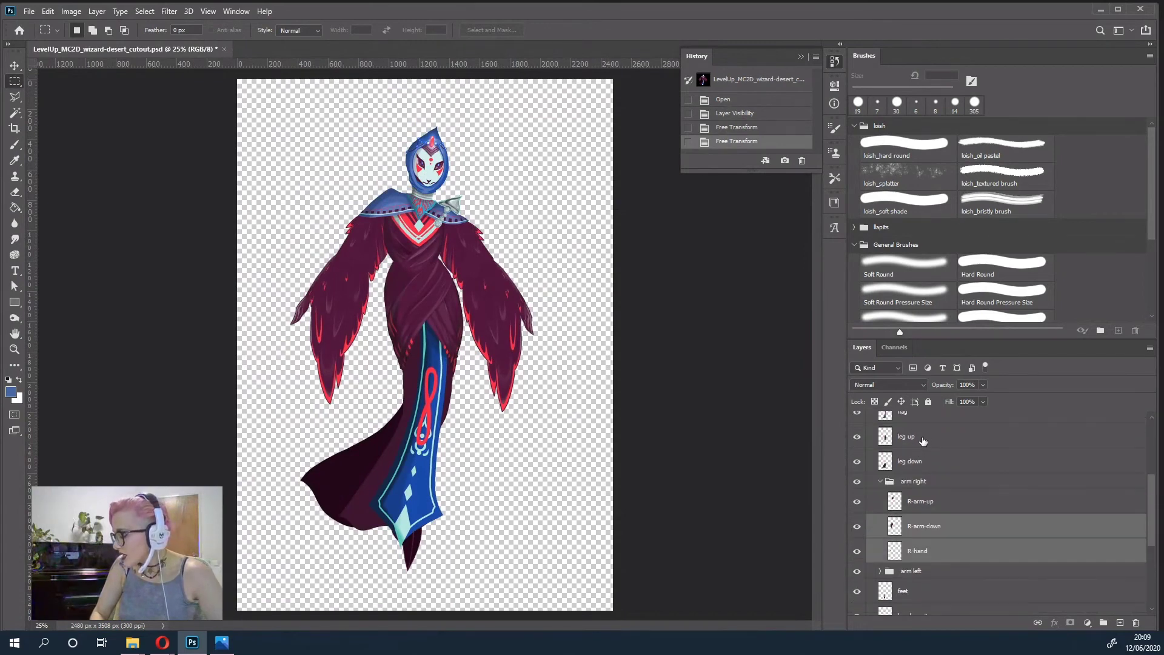
pyautogui.scroll(-3, 920, 463)
pyautogui.click(910, 515)
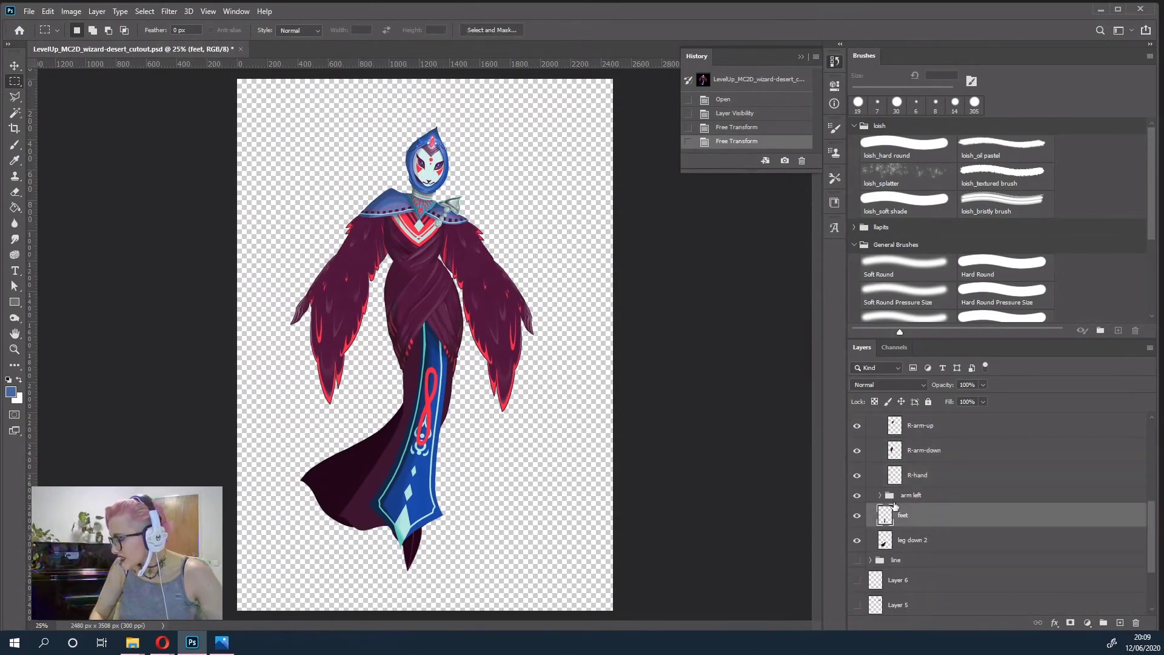
pyautogui.press('v')
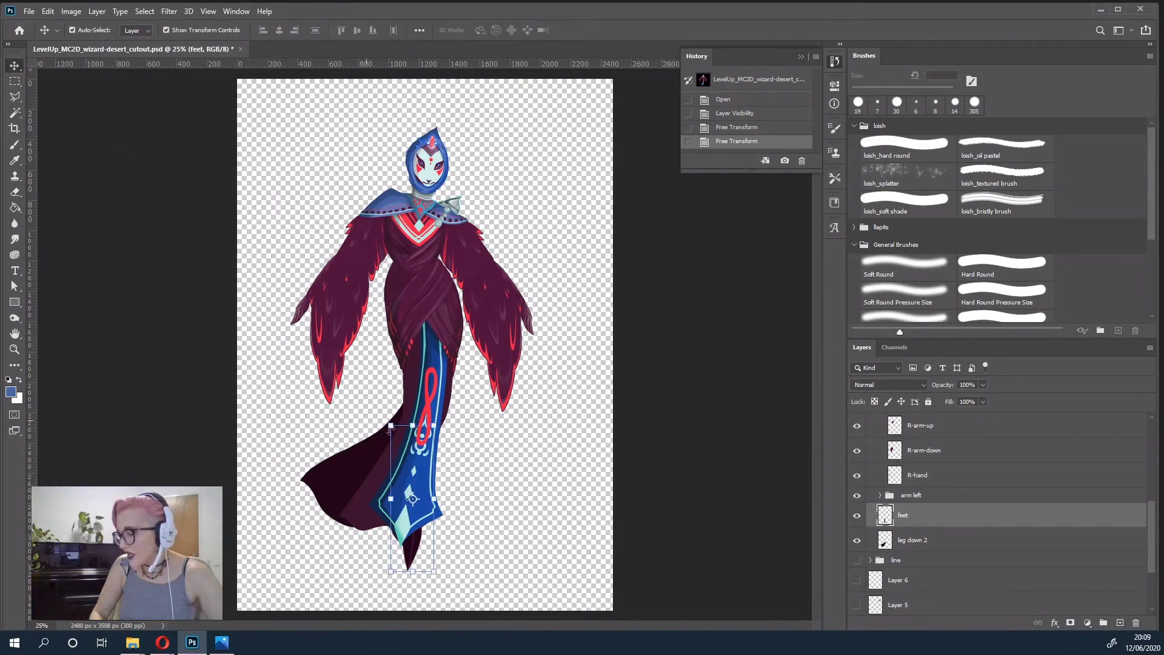
pyautogui.moveTo(412, 499)
pyautogui.mouseDown()
pyautogui.moveTo(434, 410)
pyautogui.moveTo(473, 396)
pyautogui.moveTo(482, 409)
pyautogui.mouseUp()
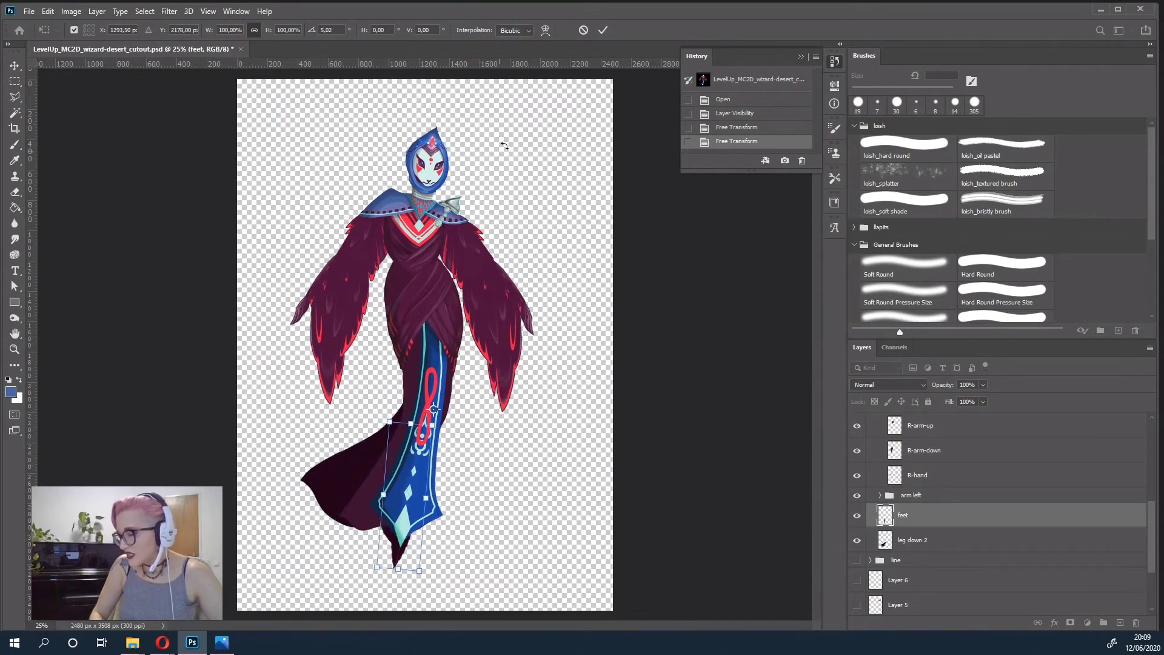
pyautogui.click(582, 30)
pyautogui.scroll(2, 940, 467)
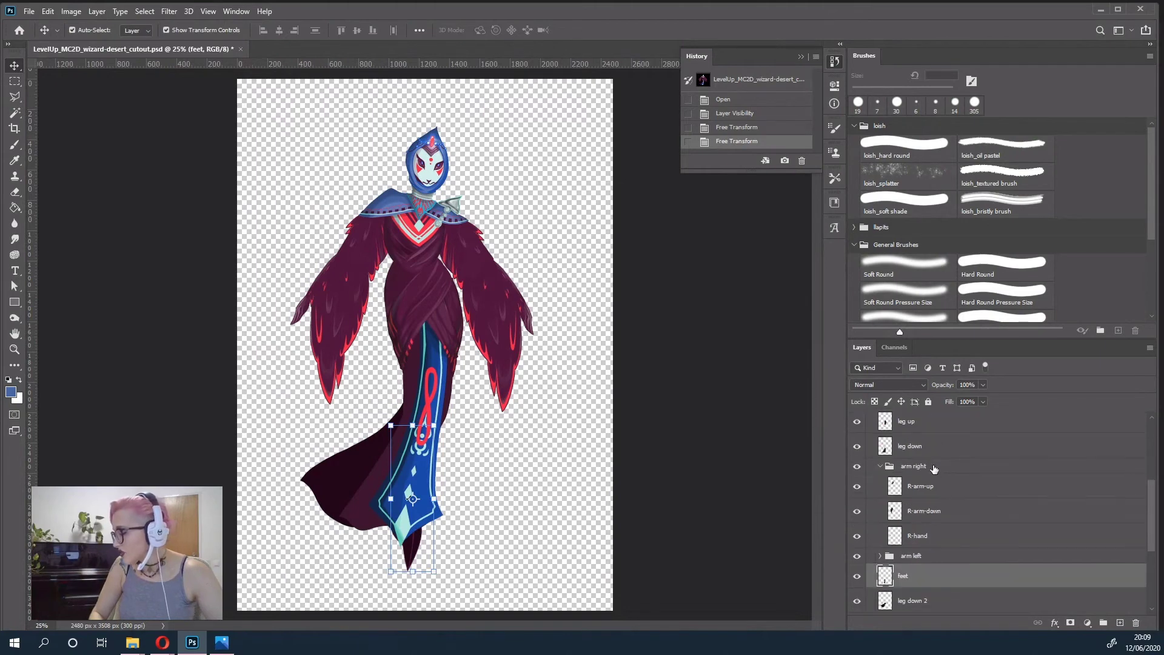
pyautogui.click(880, 468)
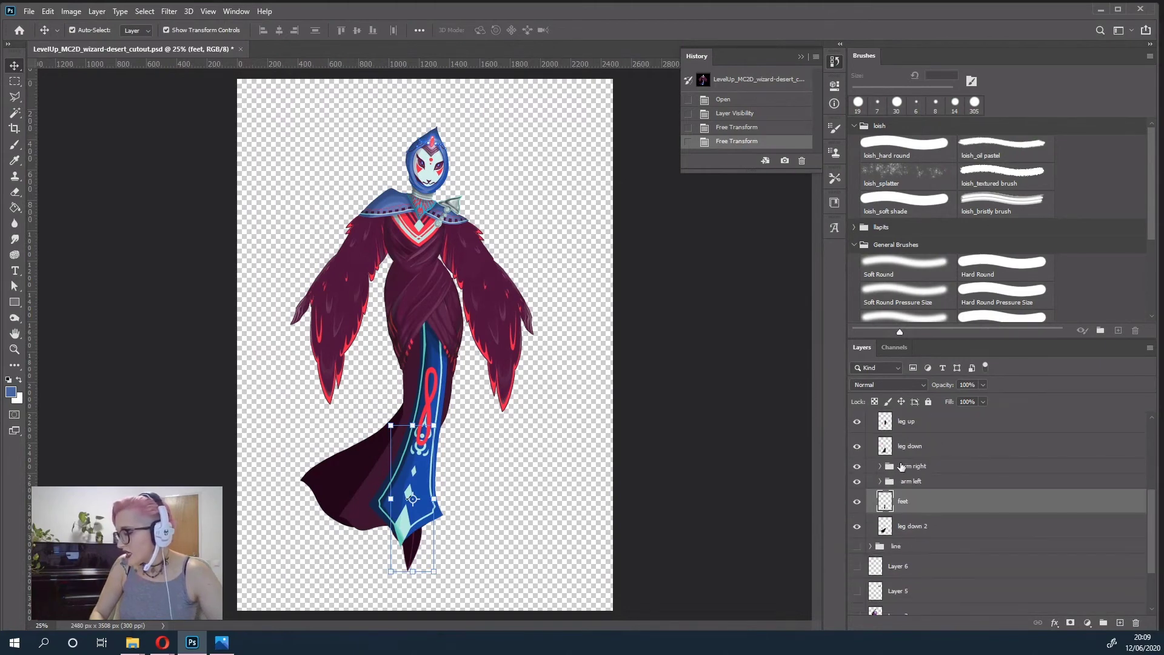
# - Rotate the arm left group around its shoulder, then hide the arm left and arm right groups
pyautogui.click(909, 483)
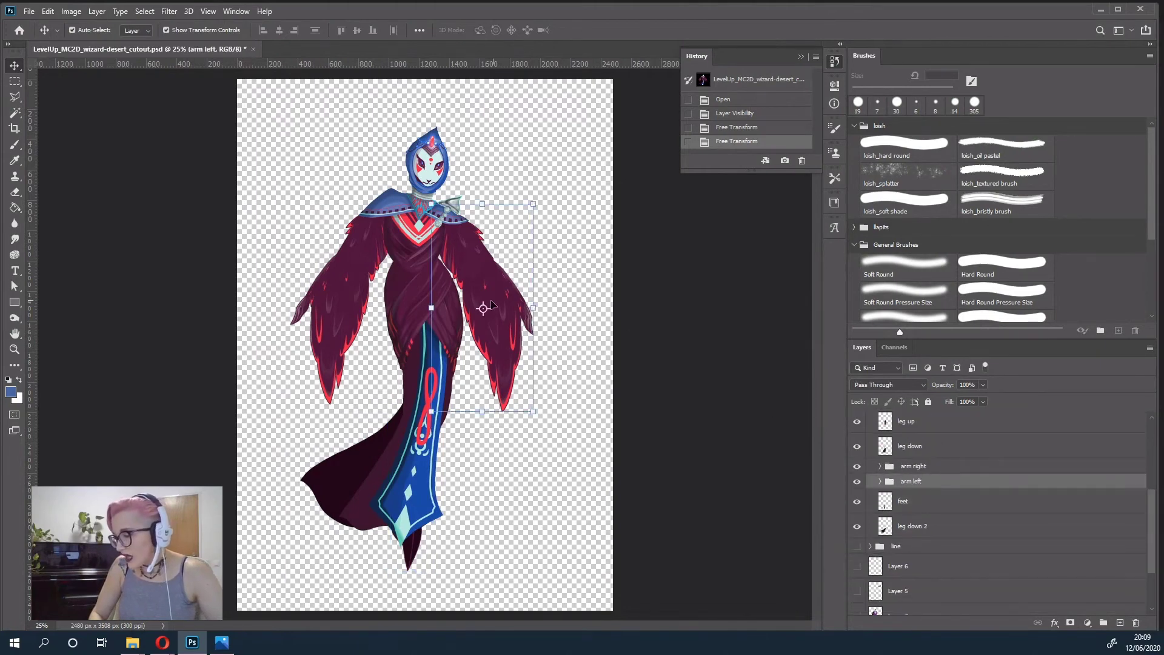
pyautogui.hotkey('ctrl', 't')
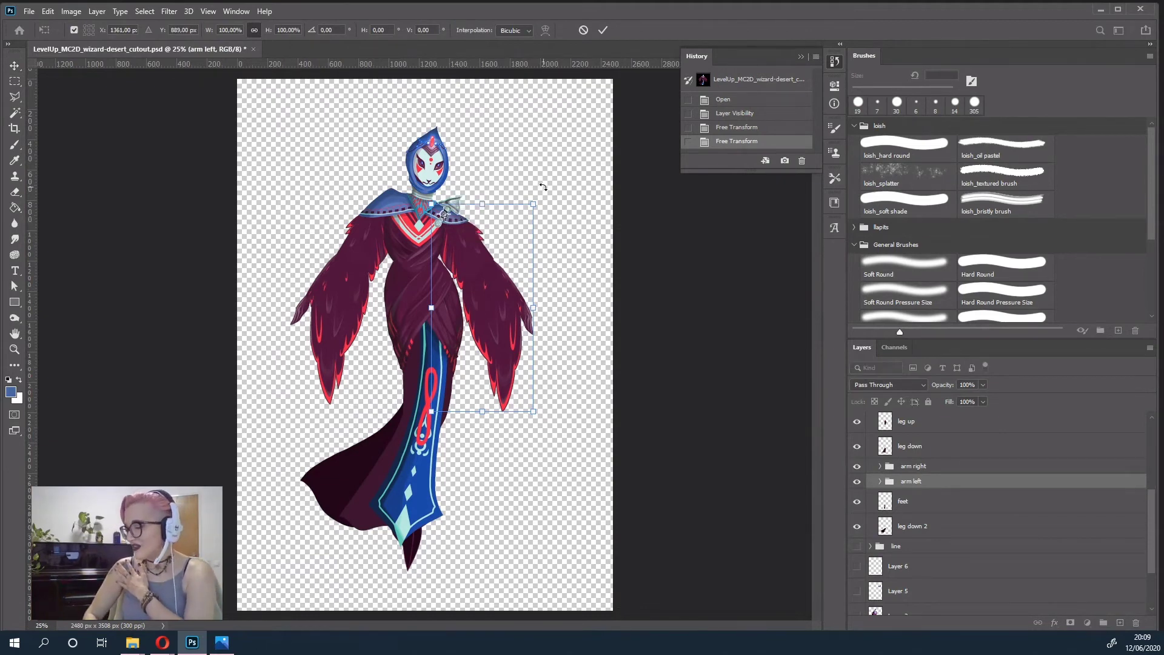
pyautogui.moveTo(544, 186); pyautogui.dragTo(541, 253)
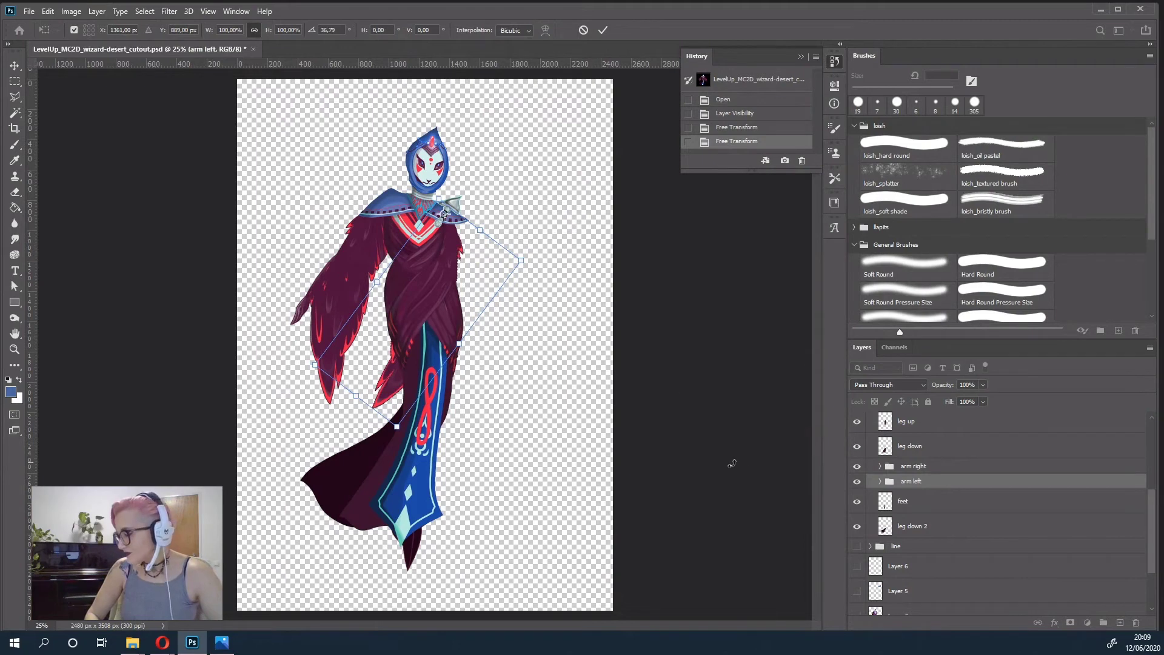
pyautogui.click(856, 483)
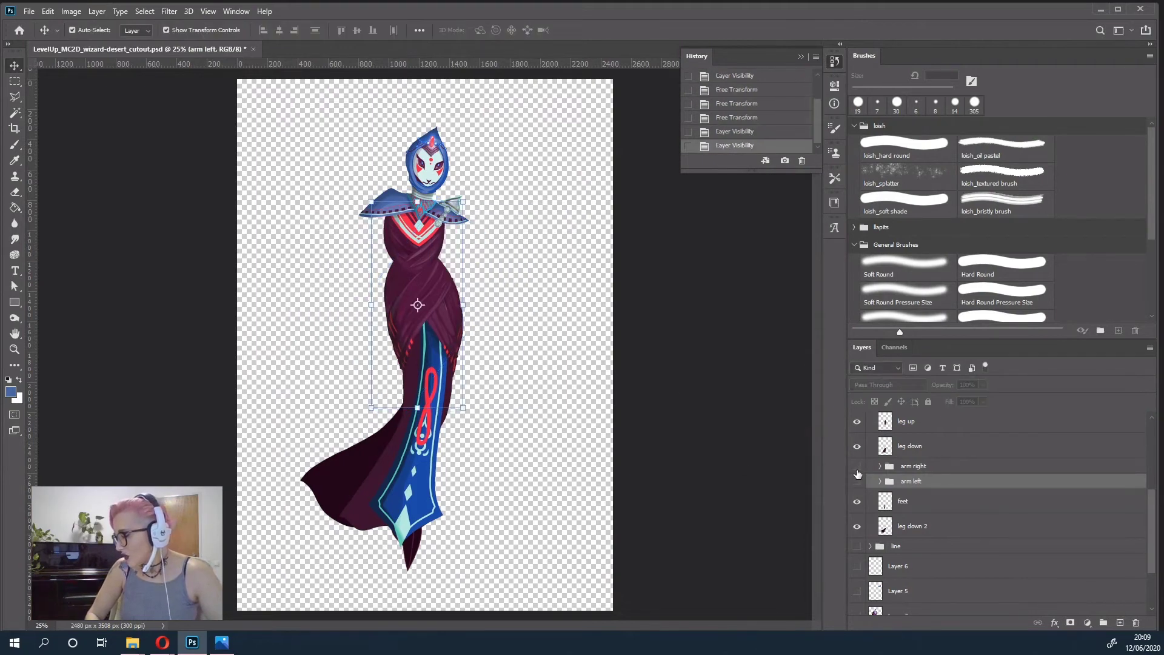
pyautogui.click(857, 466)
pyautogui.click(857, 482)
# - Expand the arm right group and swing the sleeve from a pivot at the shoulder
pyautogui.click(885, 468)
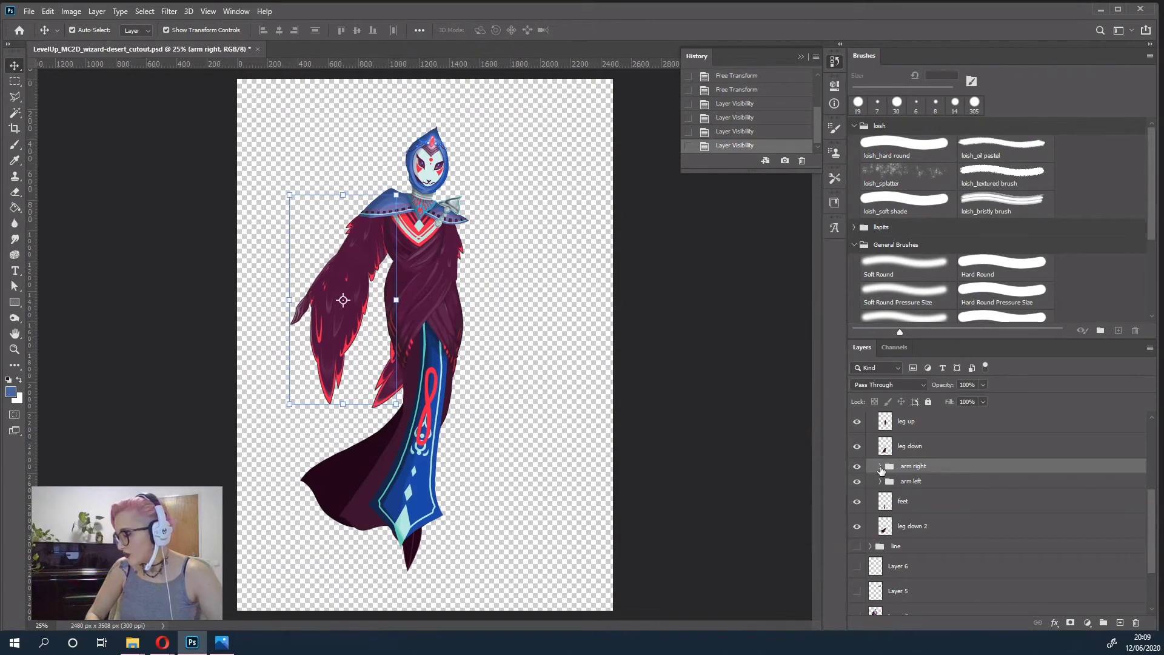
pyautogui.click(880, 467)
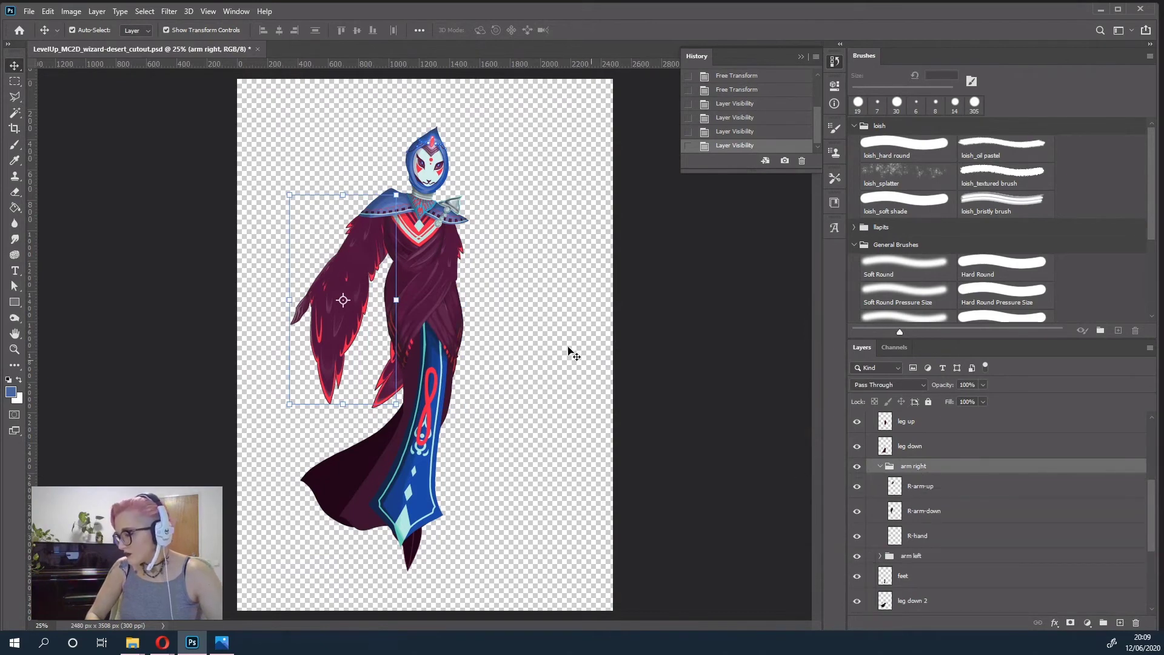
pyautogui.moveTo(347, 301)
pyautogui.mouseDown()
pyautogui.moveTo(386, 208)
pyautogui.moveTo(412, 181)
pyautogui.mouseUp()
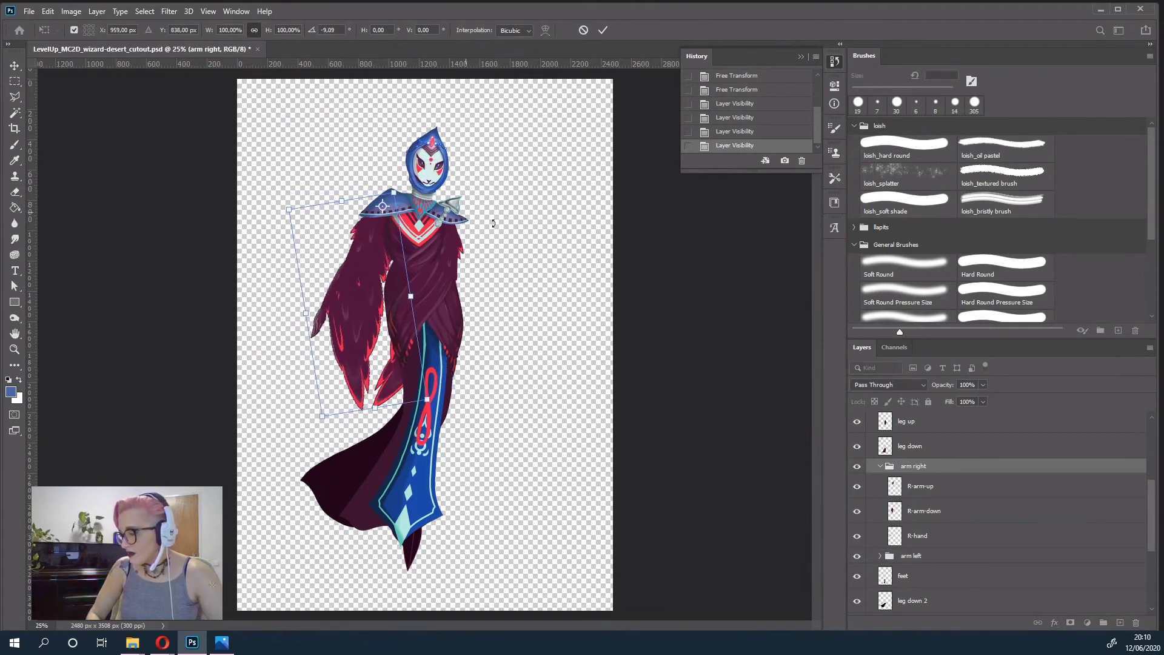
pyautogui.press('Return')
# - Rotate the R-hand piece at the wrist and fit the whole document back in view
pyautogui.click(918, 536)
pyautogui.scroll(3, 309, 304)
pyautogui.scroll(4, 308, 302)
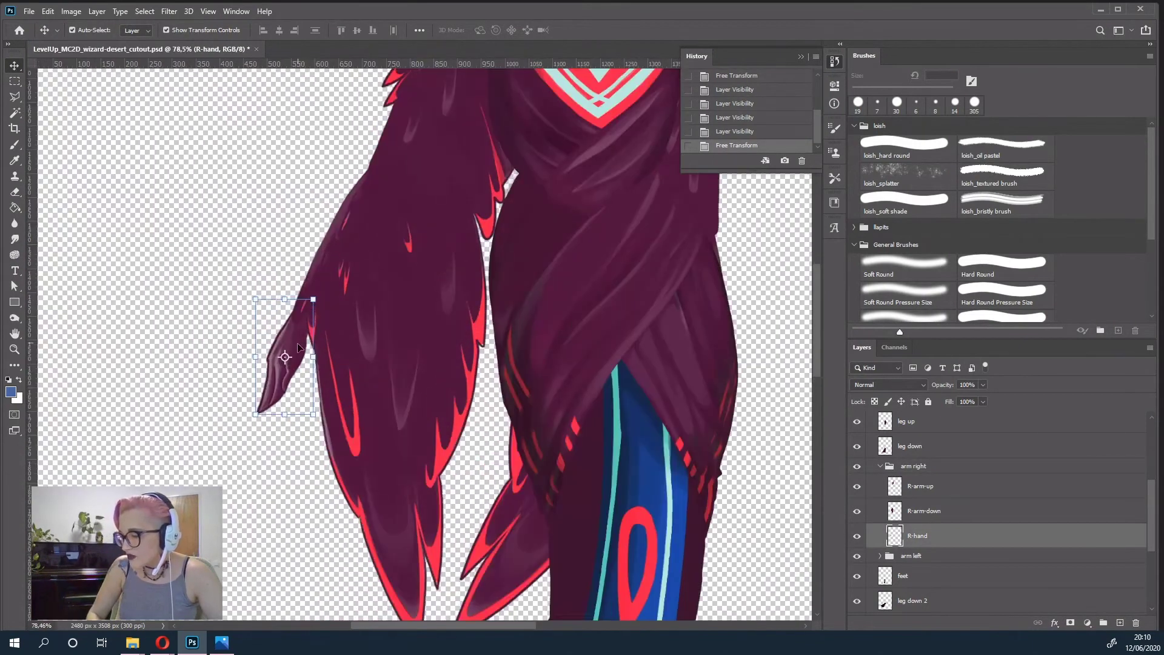
pyautogui.moveTo(314, 303)
pyautogui.mouseDown()
pyautogui.moveTo(322, 278)
pyautogui.moveTo(394, 212)
pyautogui.mouseUp()
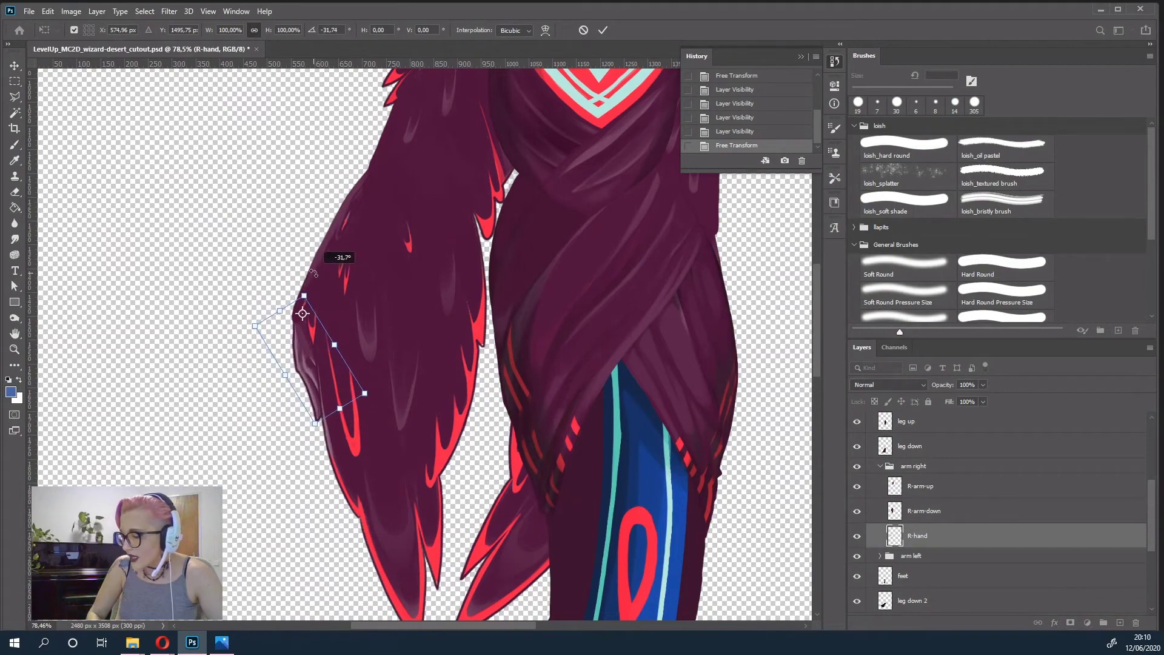
pyautogui.hotkey('ctrl', '0')
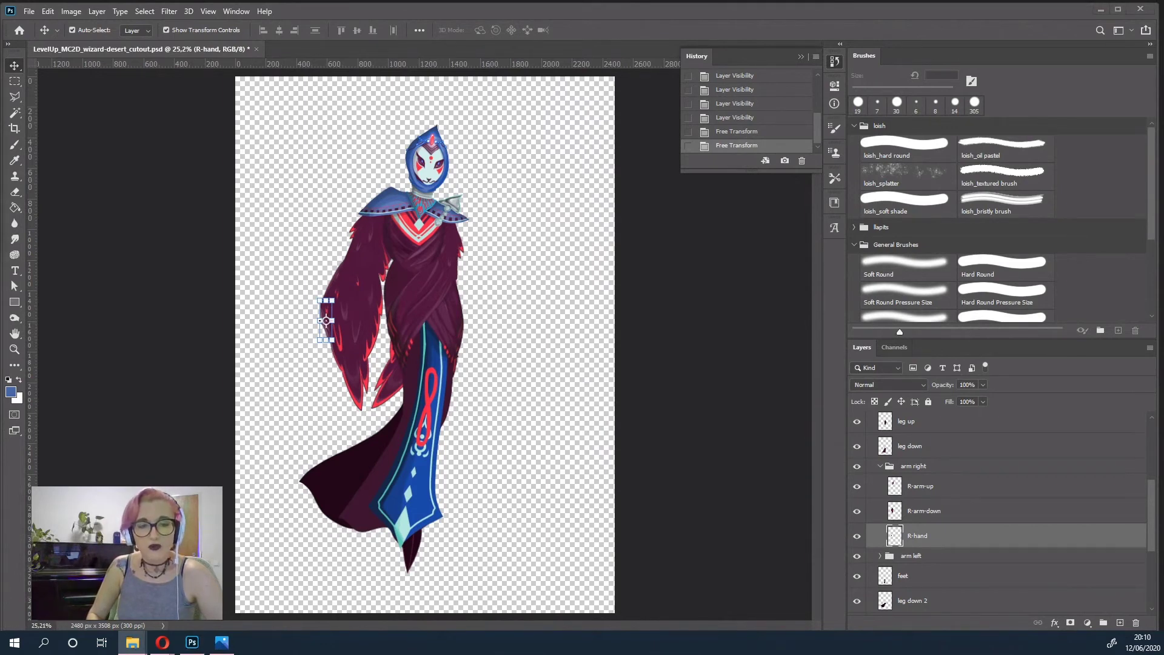
# - Briefly show the Layer 2 sketch and bkgs, black and white backgrounds, leaving all hidden
pyautogui.scroll(3, 961, 468)
pyautogui.scroll(2, 955, 446)
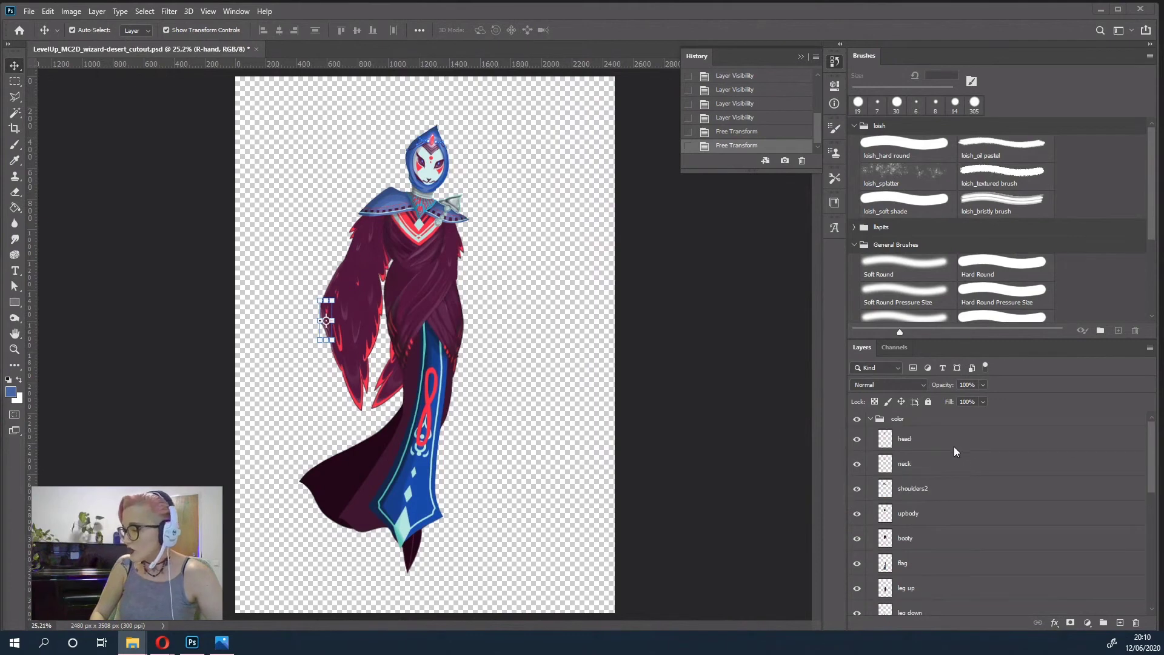
pyautogui.scroll(-3, 955, 446)
pyautogui.scroll(-3, 939, 456)
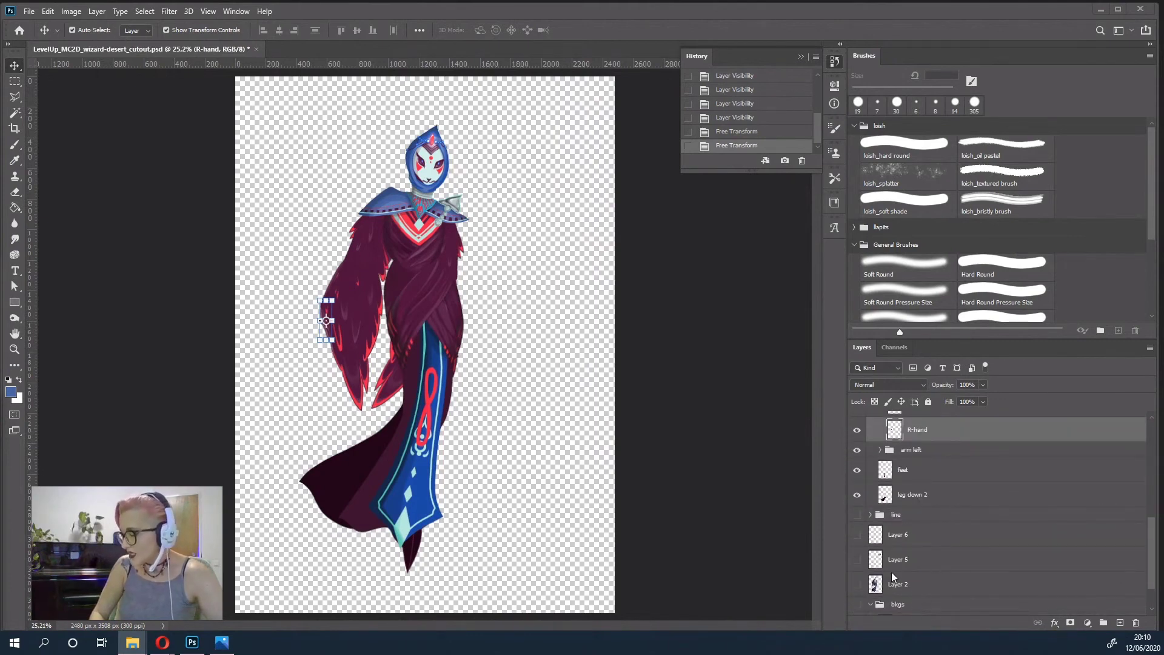
pyautogui.scroll(-2, 929, 542)
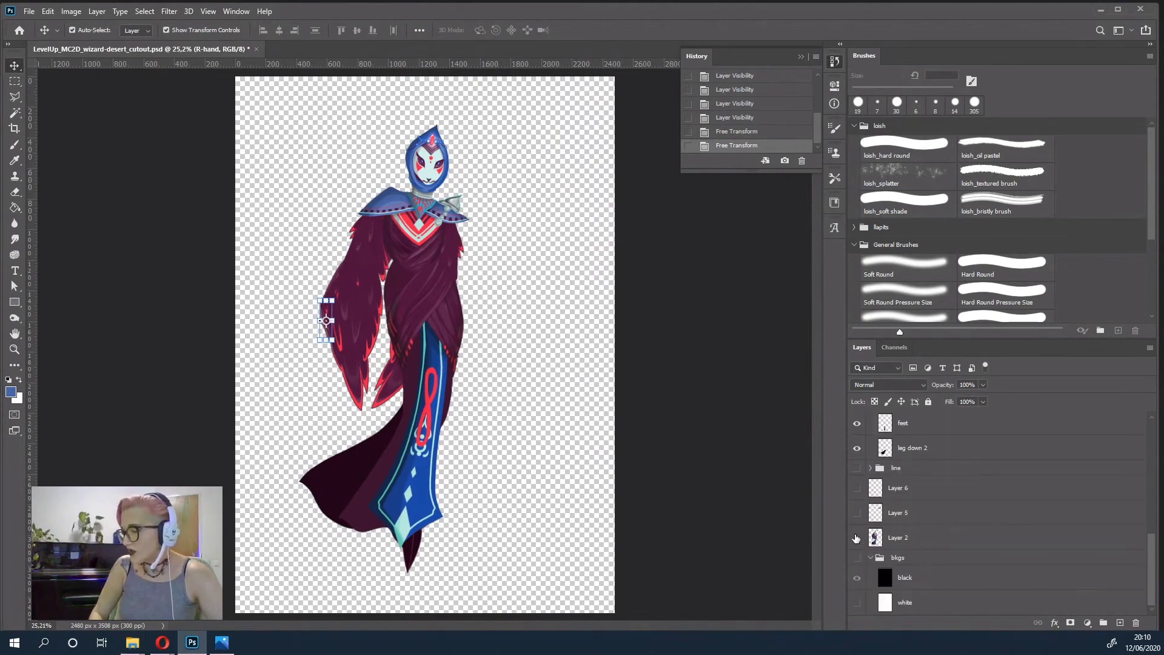
pyautogui.click(856, 538)
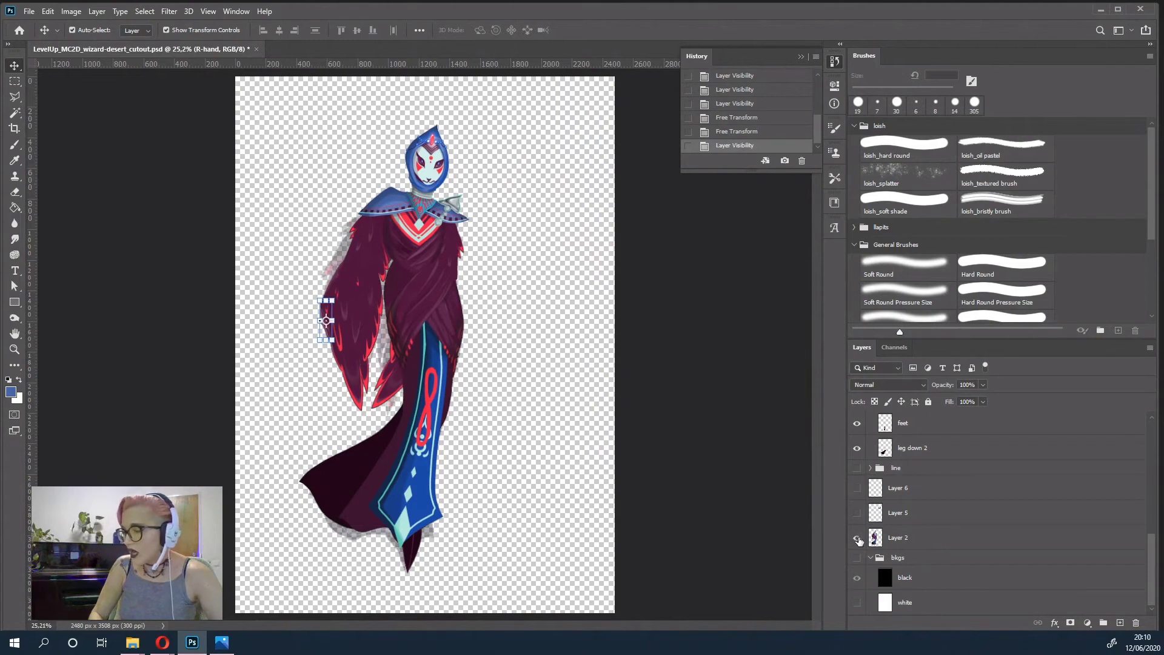
pyautogui.click(857, 538)
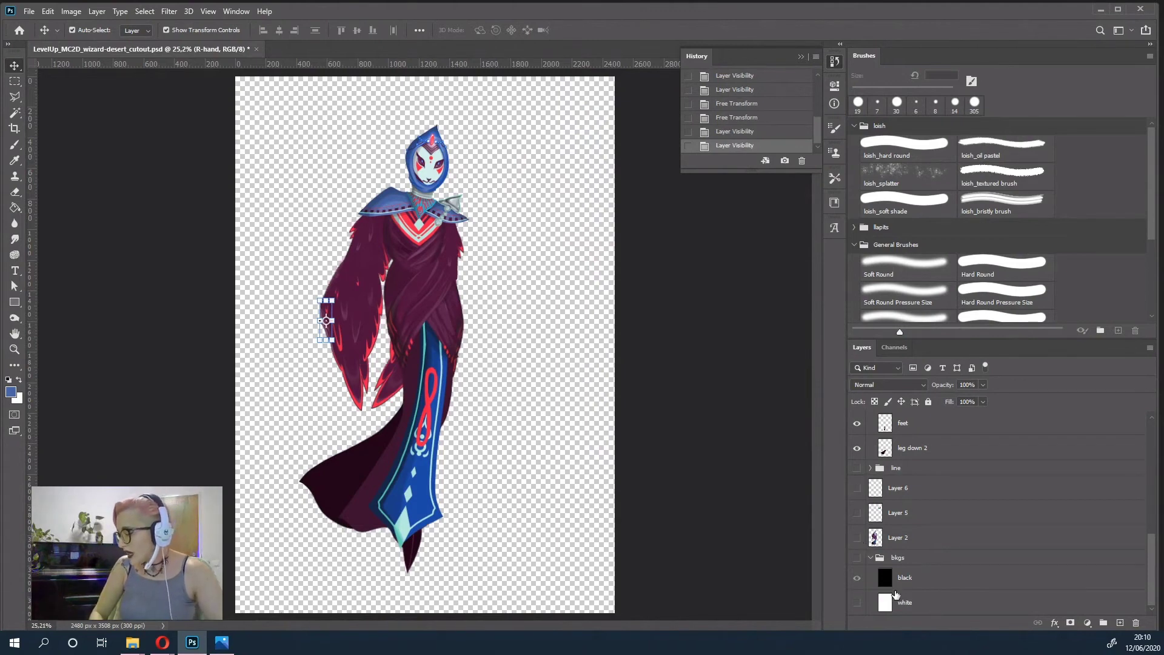
pyautogui.click(857, 559)
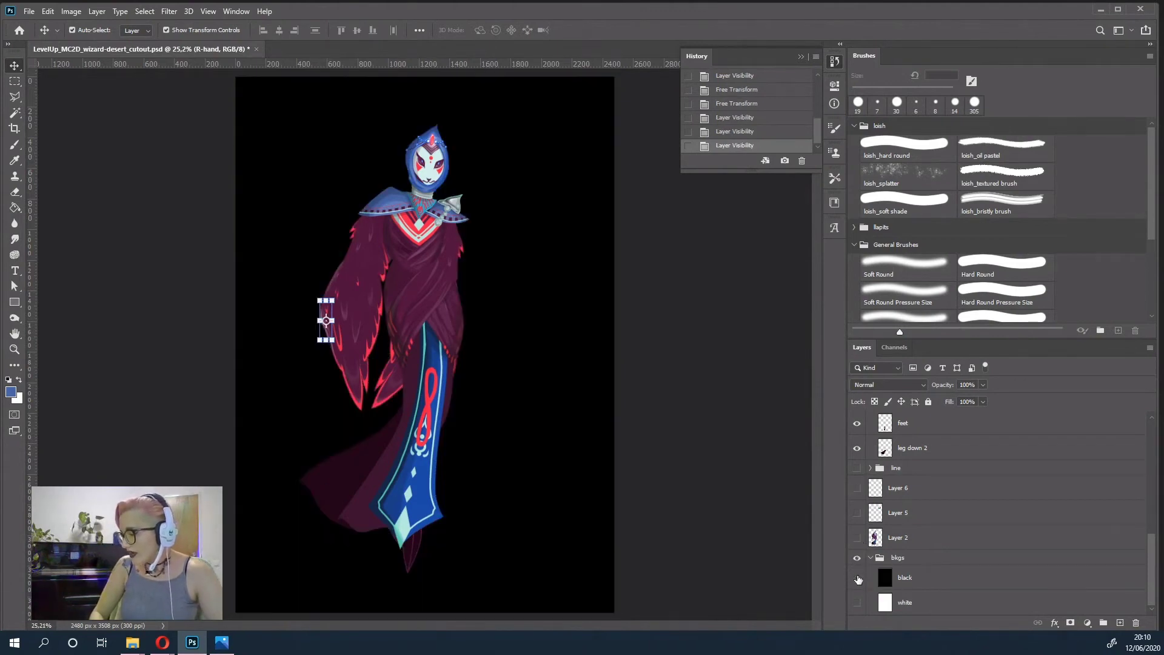
pyautogui.click(857, 578)
pyautogui.click(857, 602)
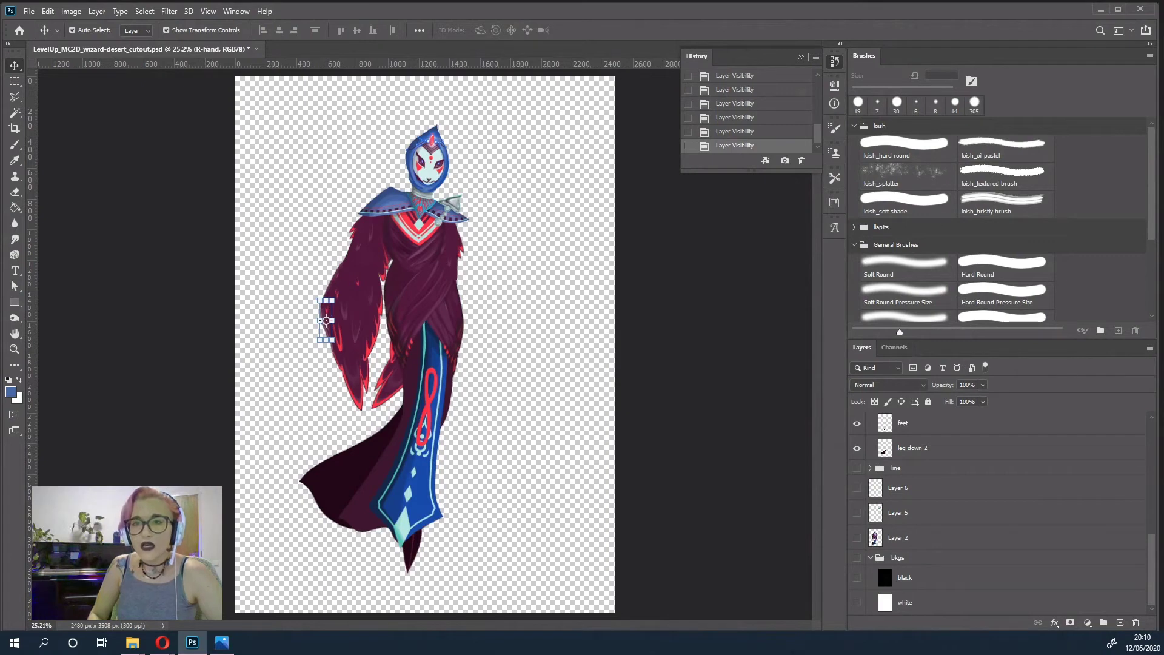
# - Switch to the export_file.psd document and bring up the File > Export submenu
pyautogui.hotkey('alt', 'Tab')
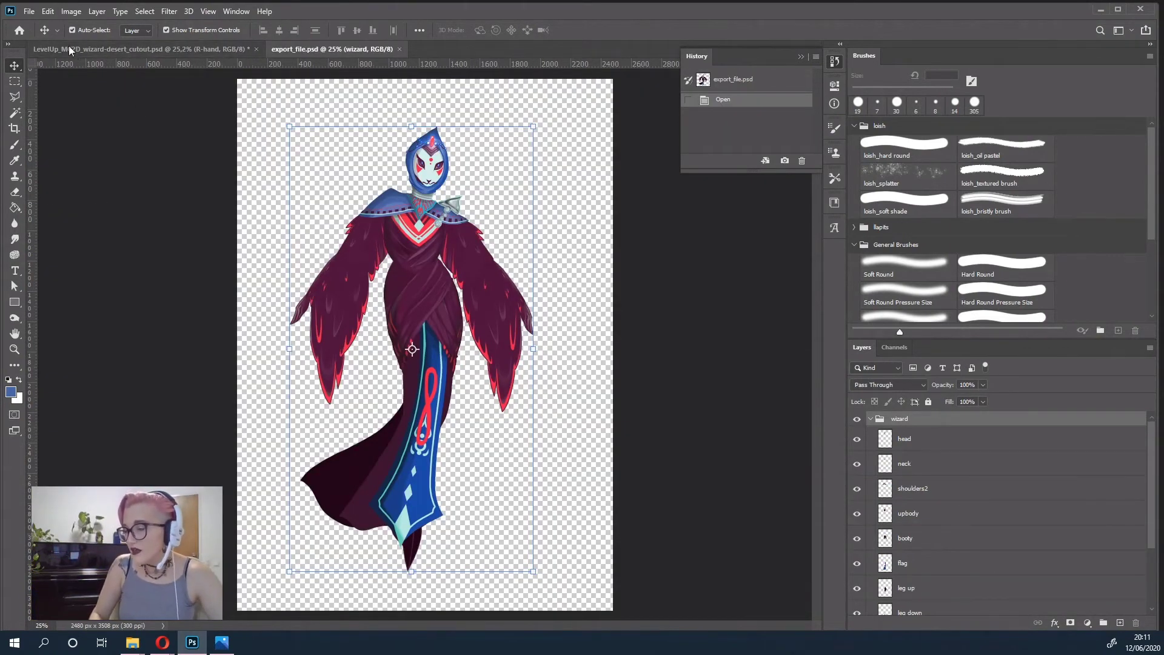
pyautogui.click(34, 13)
pyautogui.moveTo(43, 187)
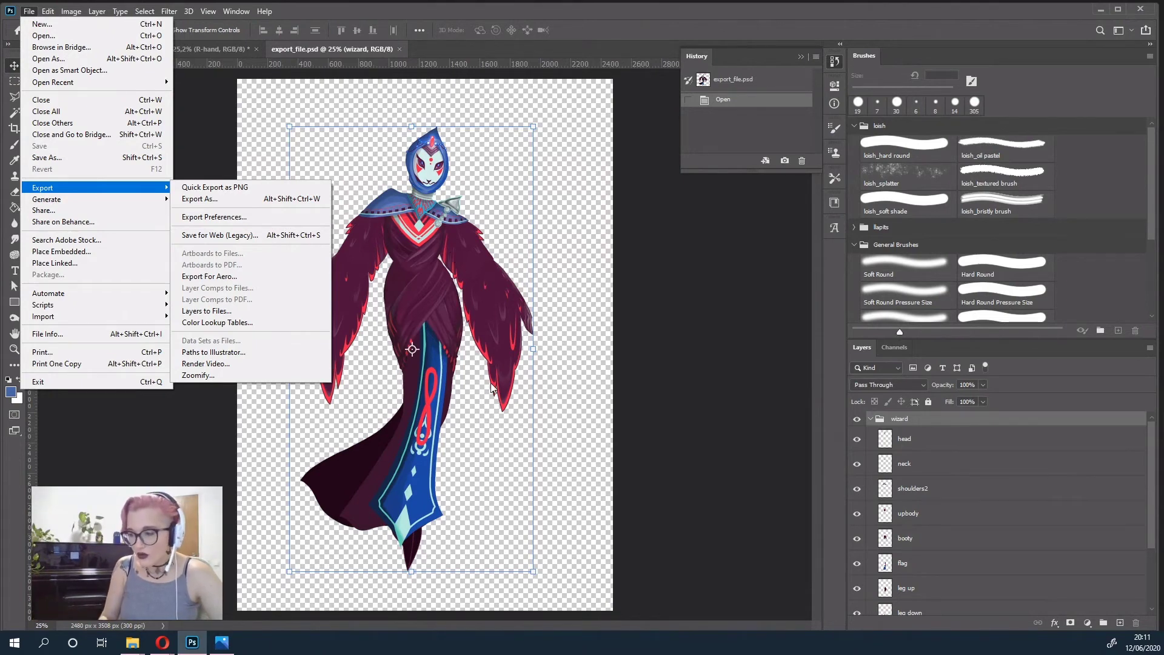
# - Run Export > Layers to Files to save each wizard part as a PNG
pyautogui.click(246, 311)
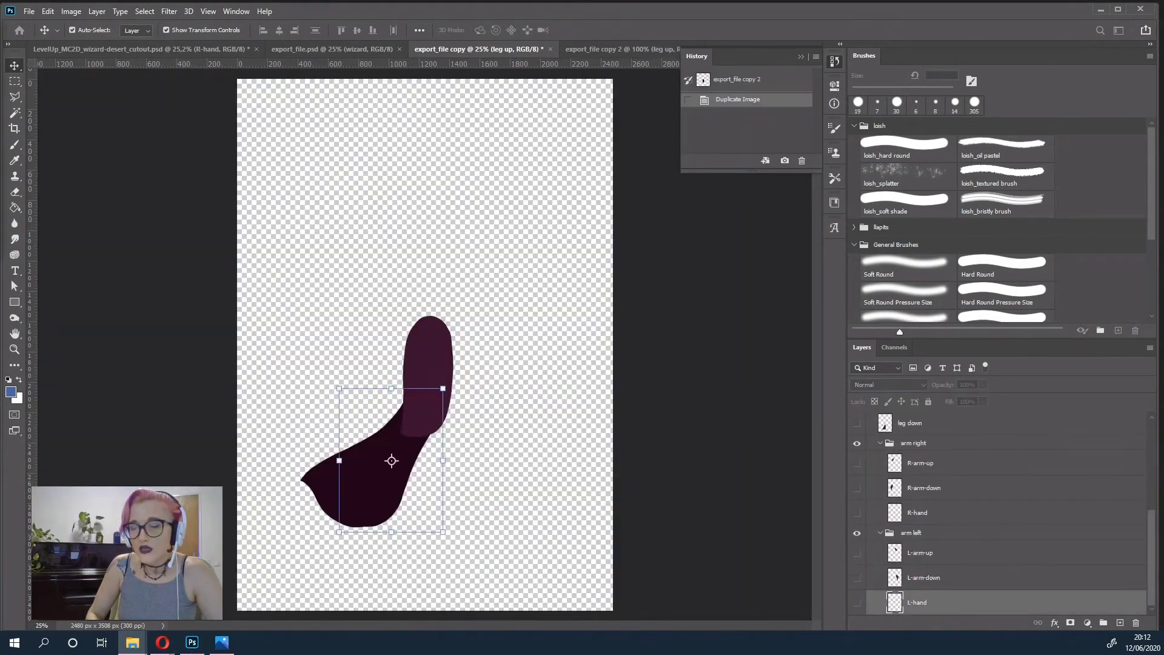
# - Open the export folder in File Explorer and enlarge it to view all 17 thumbnails
pyautogui.click(132, 643)
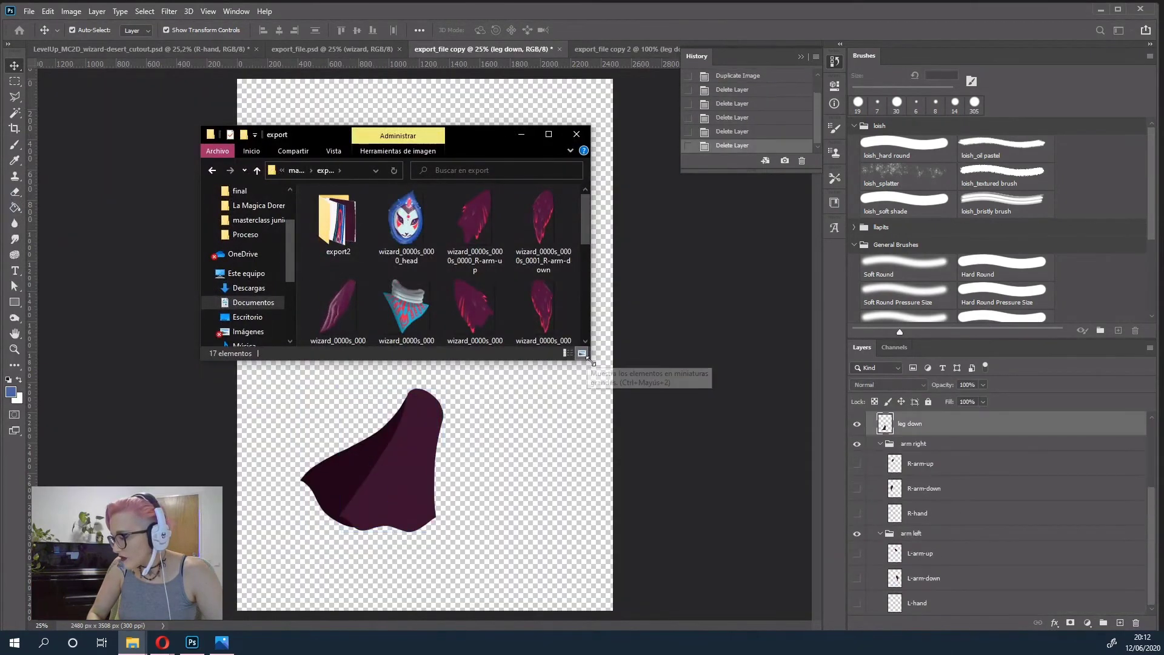
pyautogui.moveTo(588, 358)
pyautogui.mouseDown()
pyautogui.moveTo(858, 533)
pyautogui.moveTo(890, 576)
pyautogui.mouseUp()
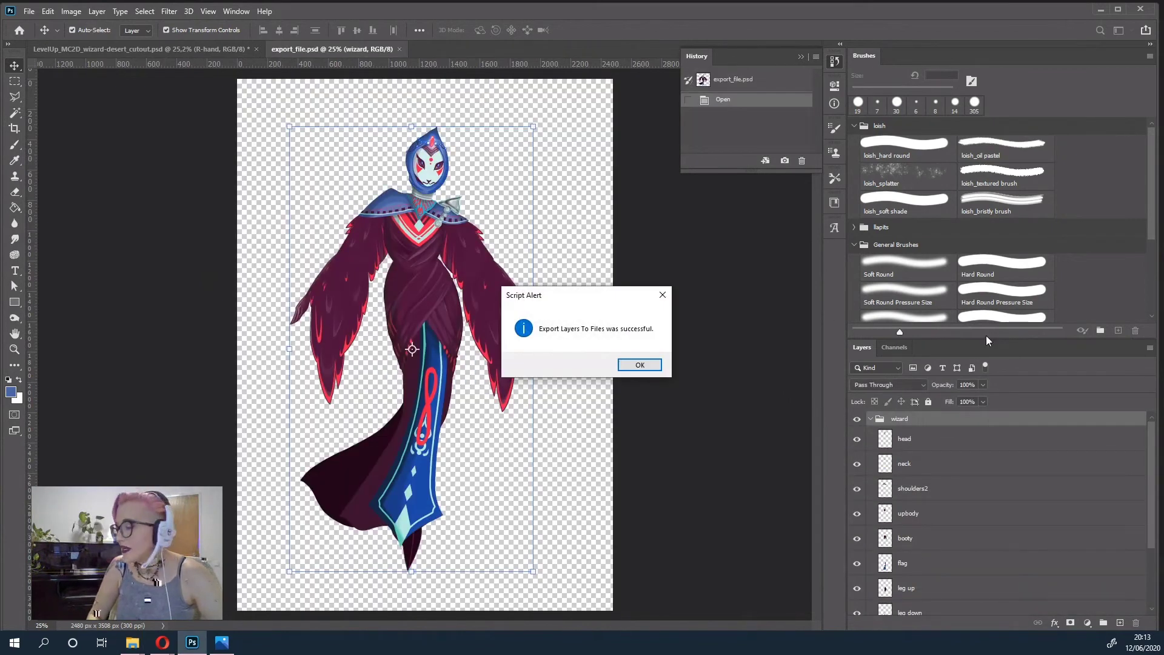
# - Dismiss the export alert and marquee-select the frame around the mask head sprite in the spritesheet
pyautogui.click(643, 366)
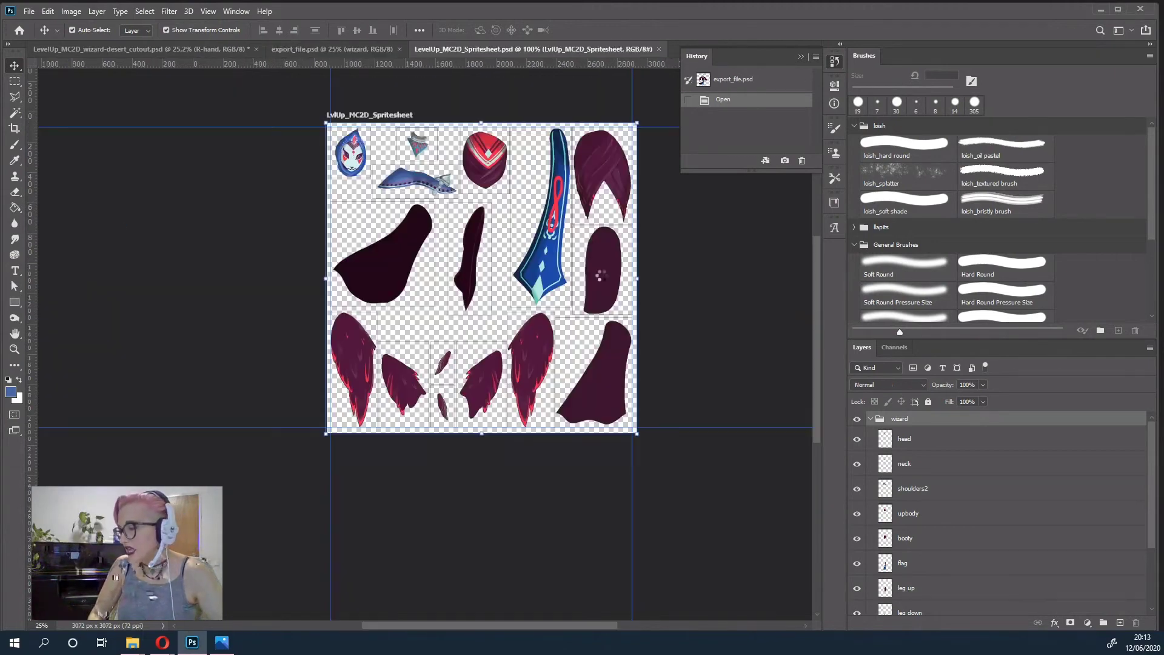
pyautogui.scroll(5, 371, 140)
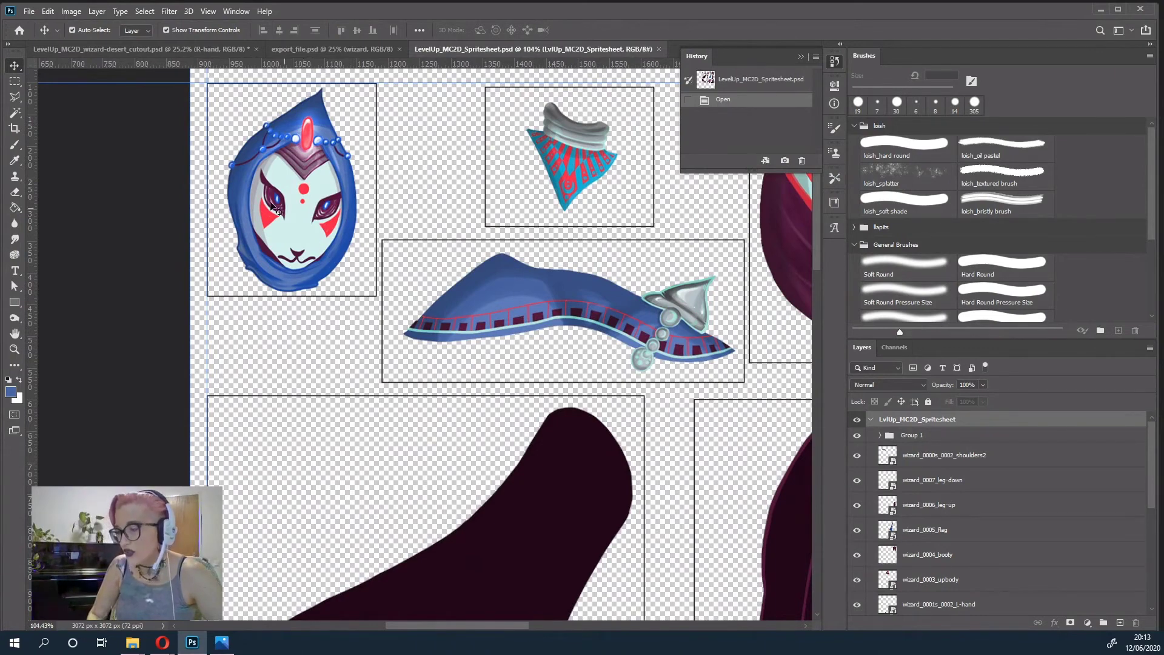
pyautogui.press('m')
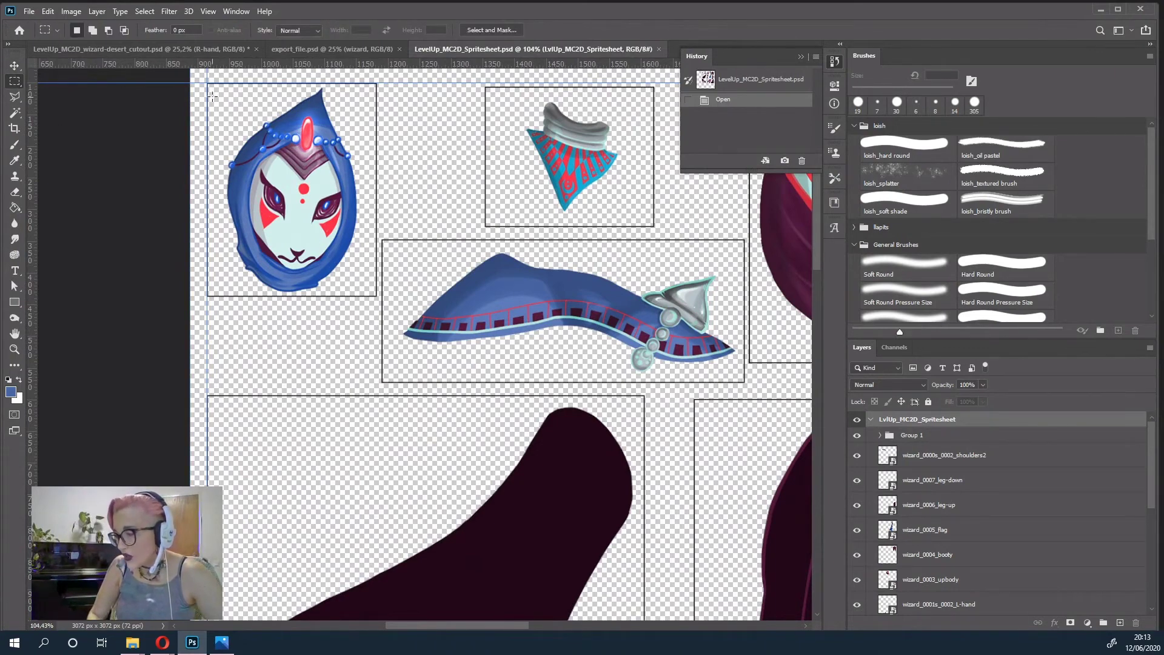
pyautogui.moveTo(210, 87); pyautogui.dragTo(366, 297)
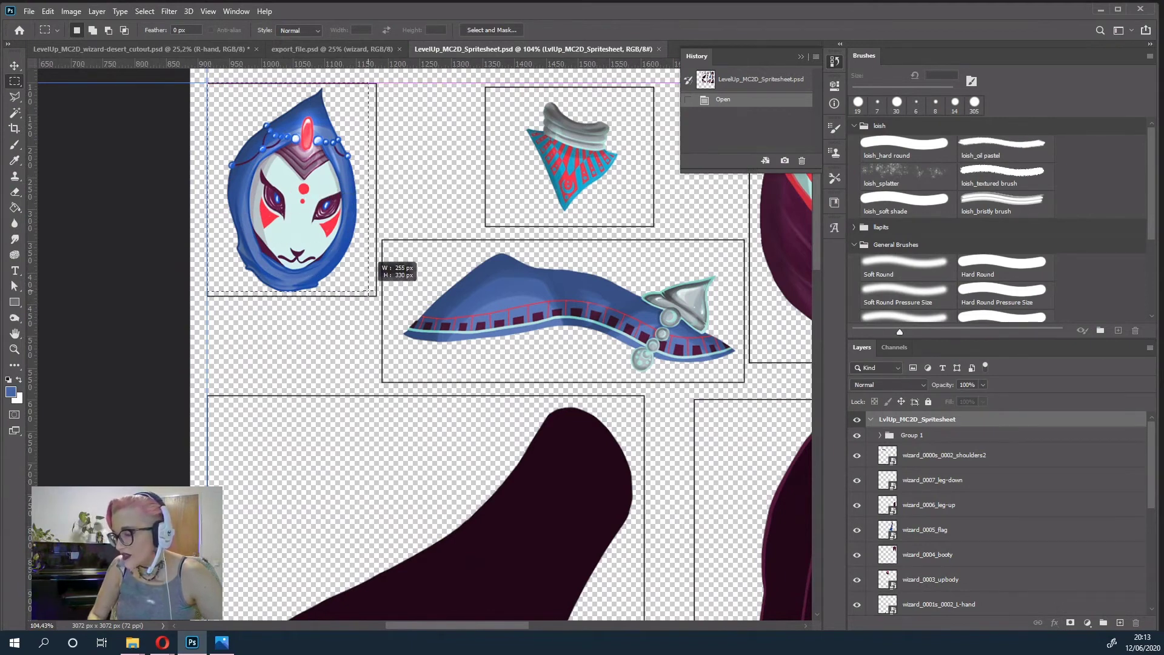
pyautogui.moveTo(366, 297); pyautogui.dragTo(371, 294)
pyautogui.moveTo(368, 293); pyautogui.dragTo(359, 294)
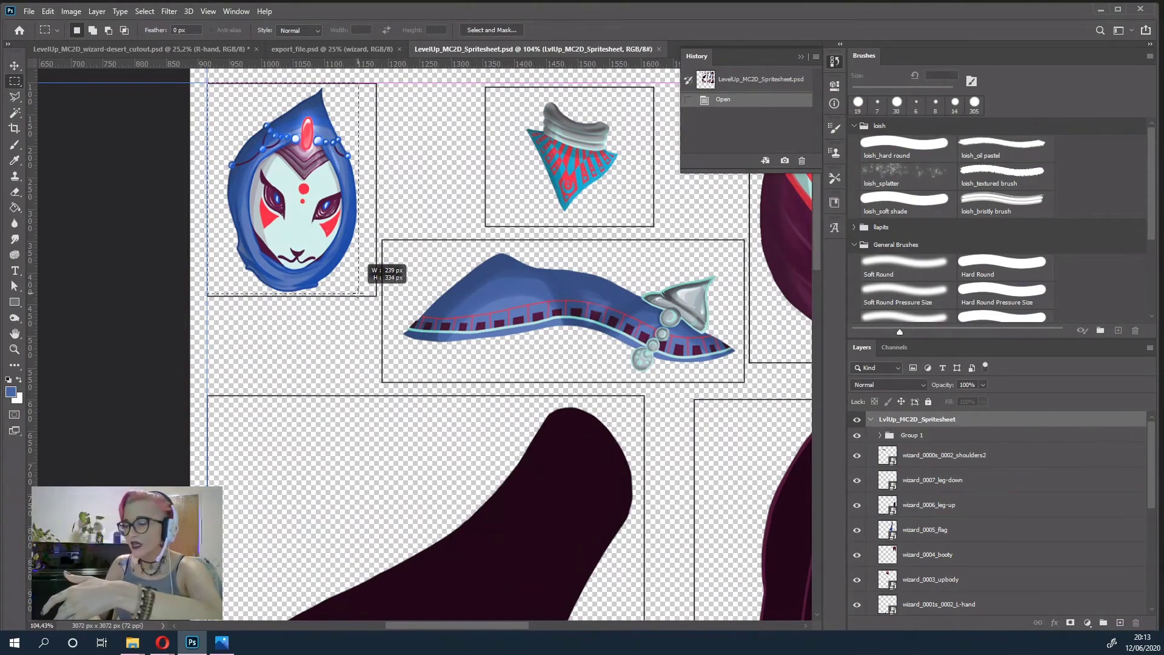
pyautogui.moveTo(359, 293); pyautogui.dragTo(359, 293)
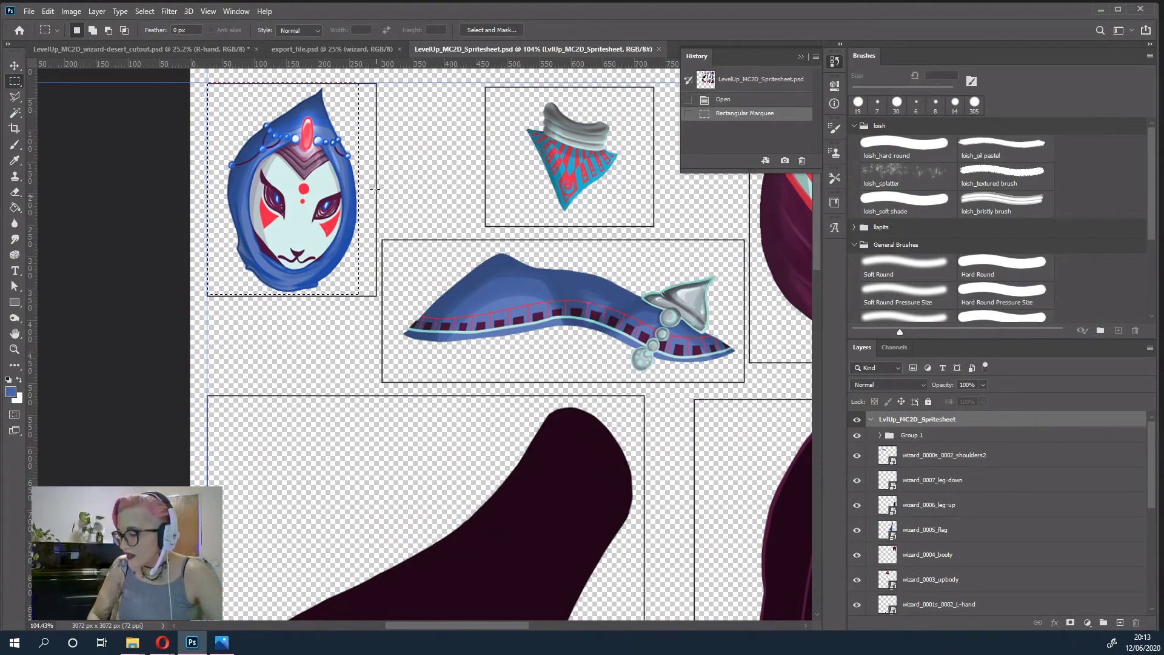
# - Clear the head-frame selection and zoom out to fit the whole spritesheet
pyautogui.hotkey('ctrl', 'd')
pyautogui.scroll(-2, 456, 343)
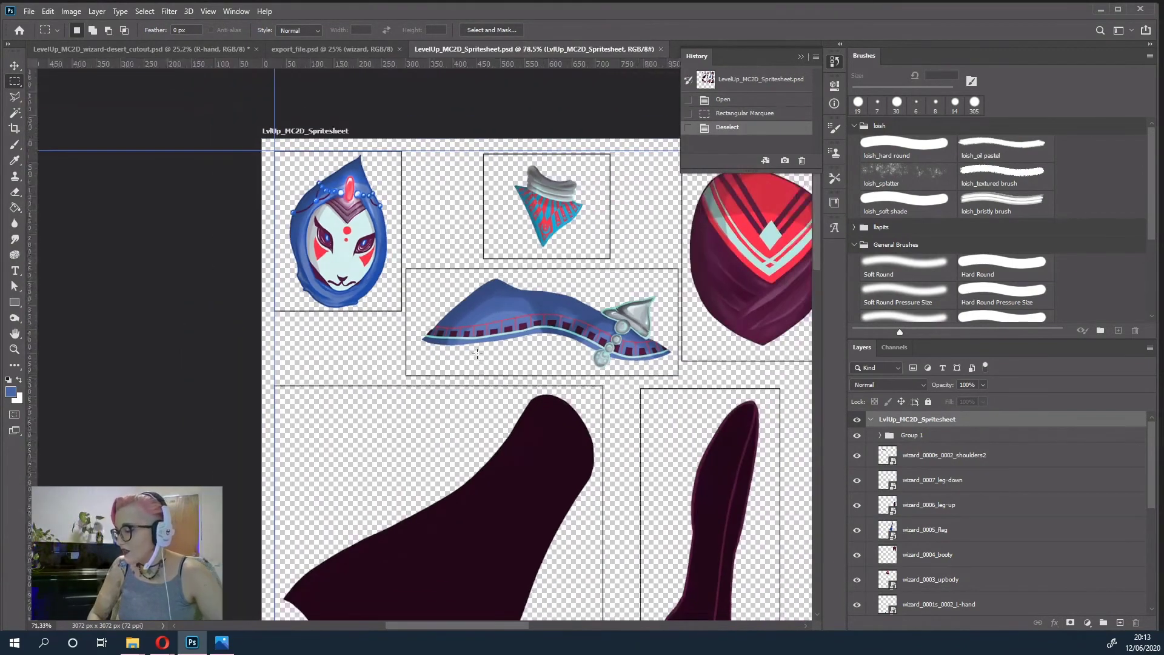
pyautogui.scroll(-4, 485, 351)
pyautogui.scroll(1, 606, 376)
pyautogui.scroll(2, 627, 380)
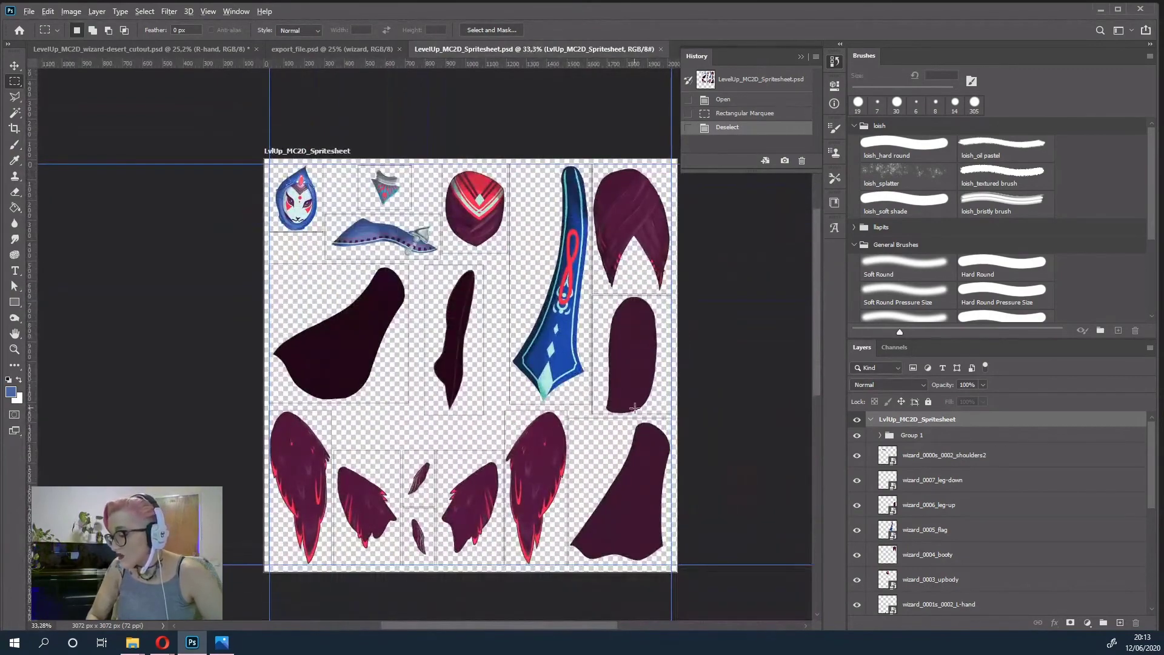
pyautogui.scroll(3, 626, 380)
pyautogui.scroll(-3, 627, 380)
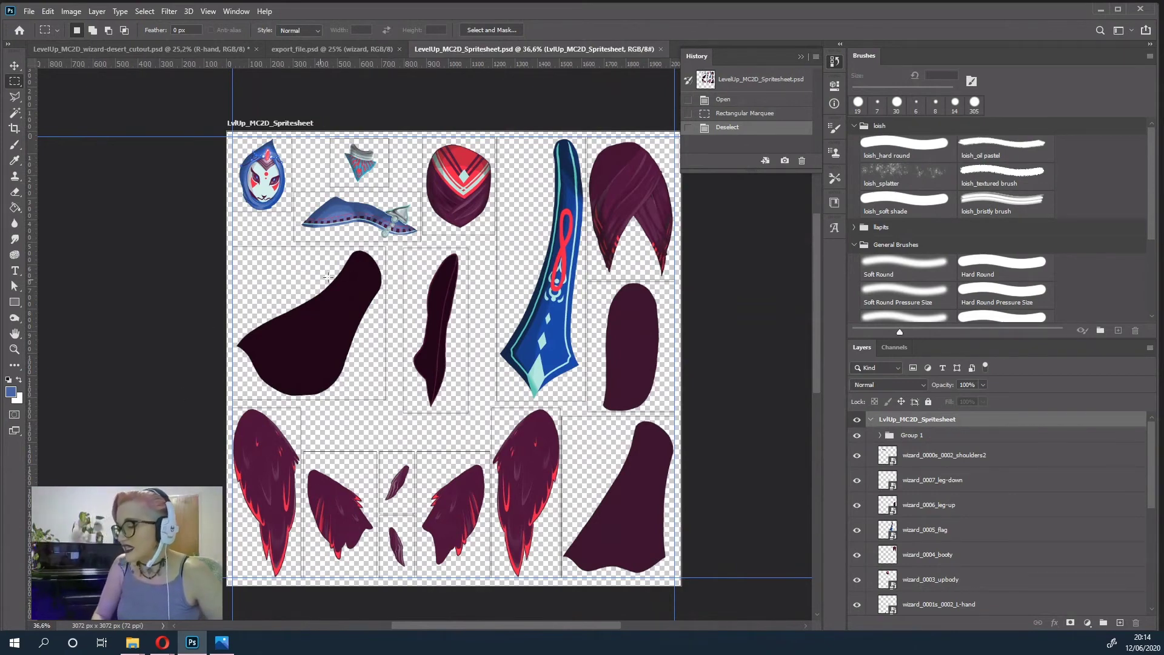
# - Review the named head, neck, arm, hand, leg, flag and feet layers in the Layers panel
pyautogui.scroll(-3, 970, 503)
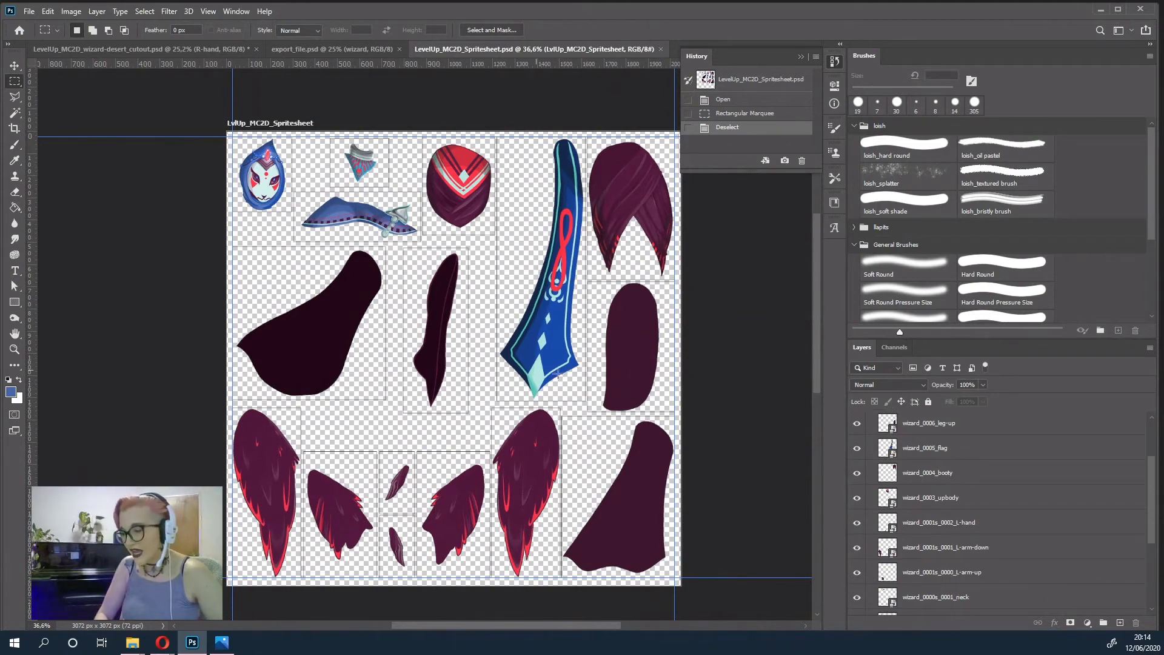
pyautogui.scroll(-2, 942, 487)
pyautogui.scroll(-2, 967, 546)
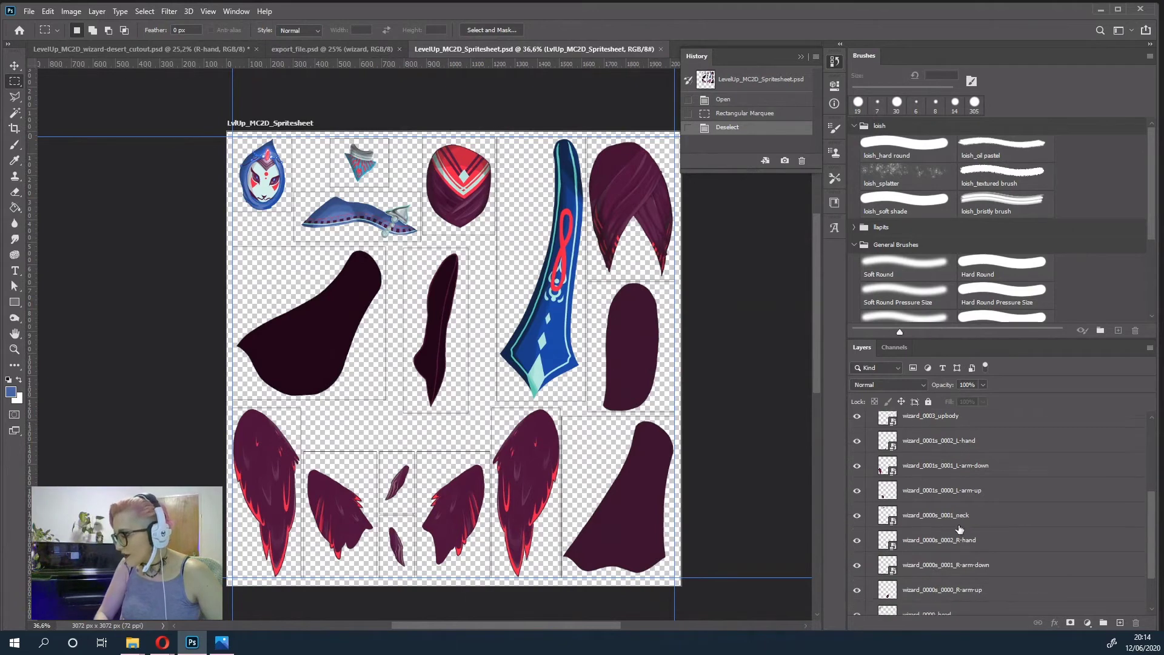
pyautogui.scroll(-2, 946, 528)
pyautogui.scroll(1, 941, 539)
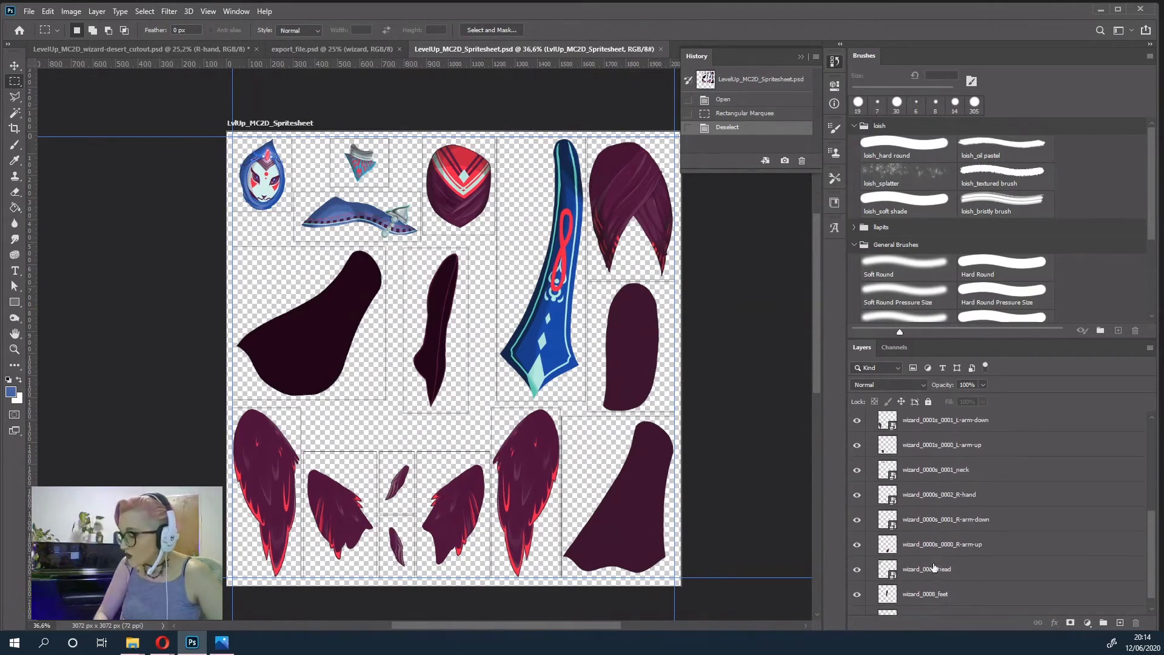
pyautogui.scroll(5, 938, 503)
pyautogui.scroll(3, 938, 504)
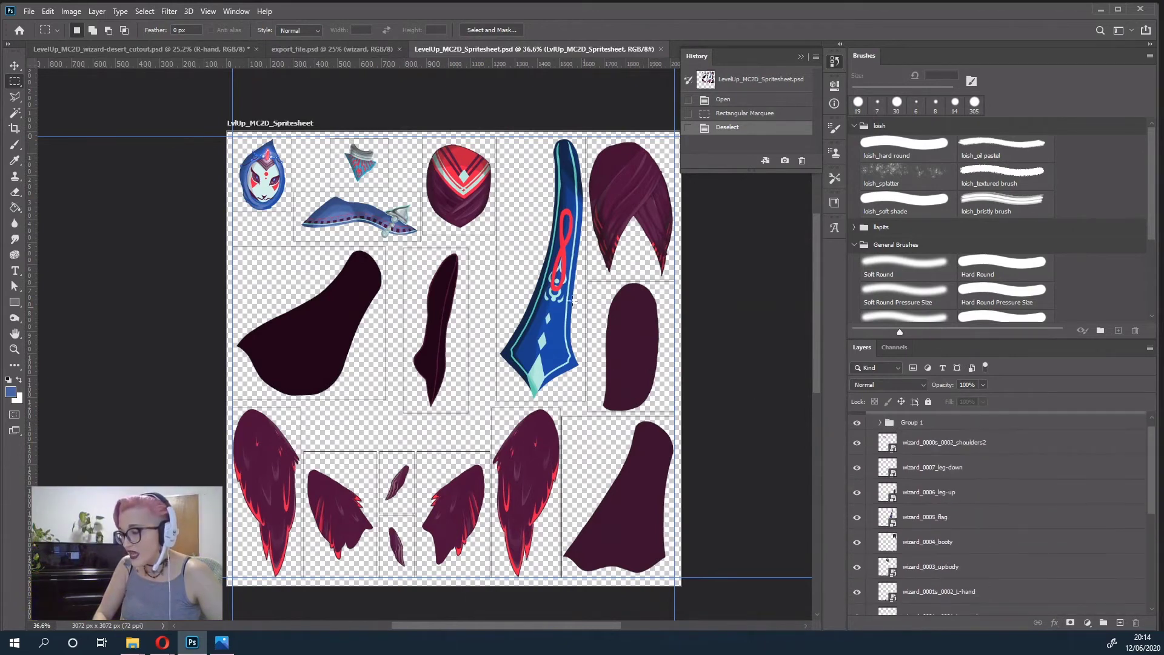
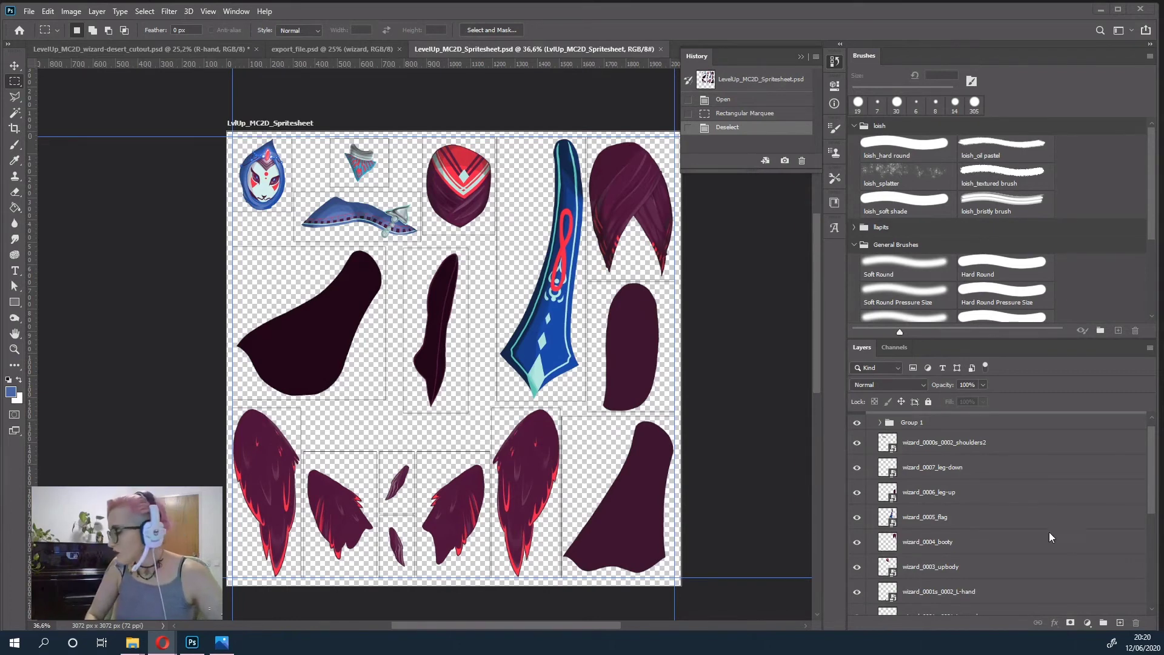
# - Select the wizard_0005_flag layer and put it into Free Transform
pyautogui.click(914, 494)
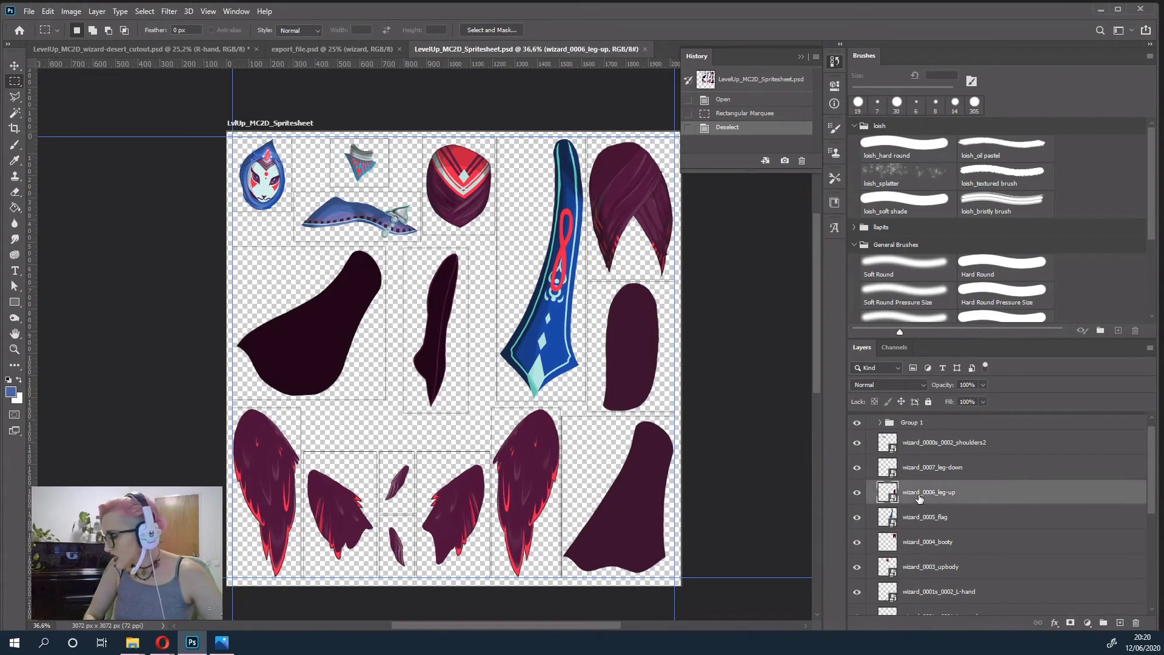
pyautogui.click(917, 472)
pyautogui.scroll(-1, 917, 484)
pyautogui.scroll(-2, 940, 500)
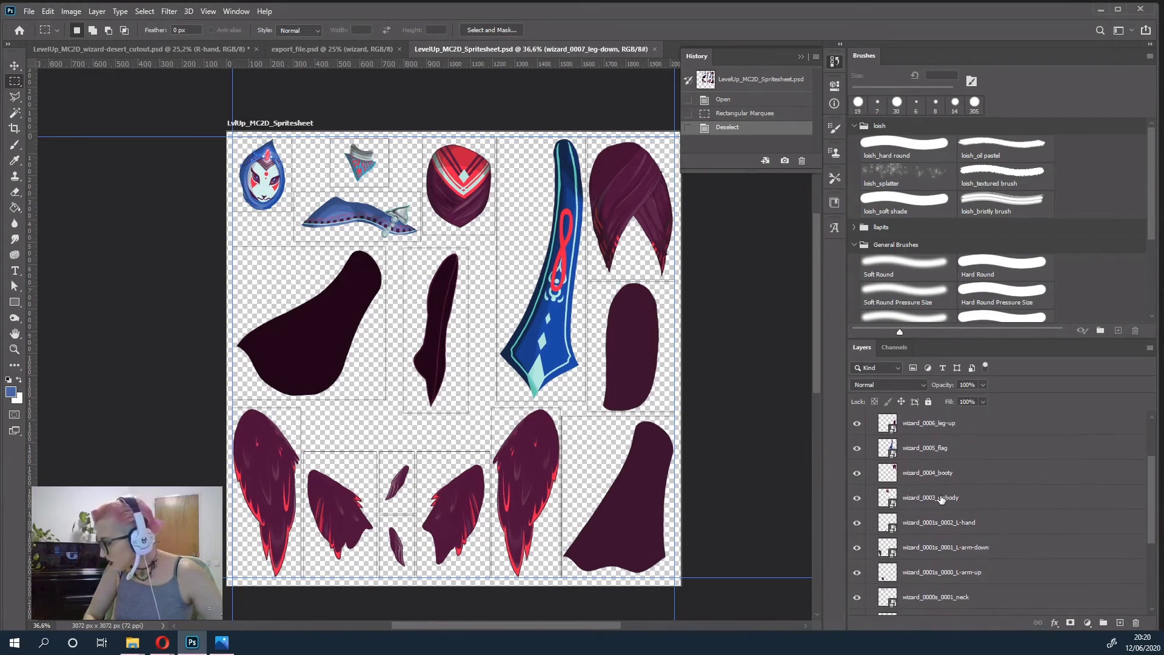
pyautogui.click(944, 450)
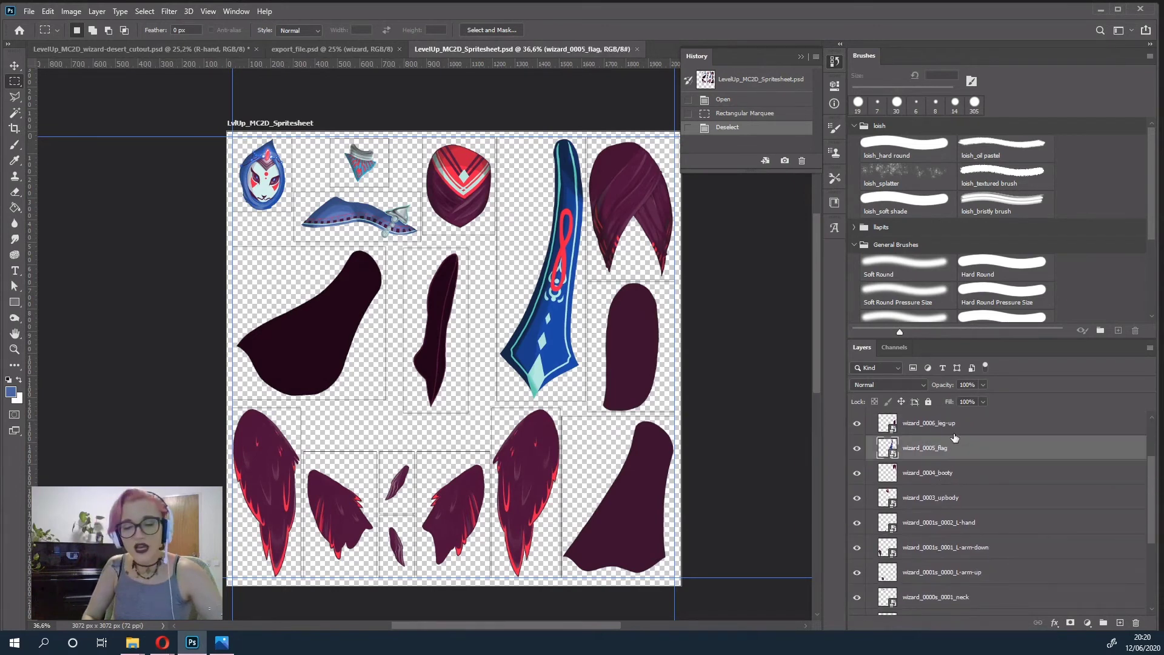
pyautogui.hotkey('ctrl', 't')
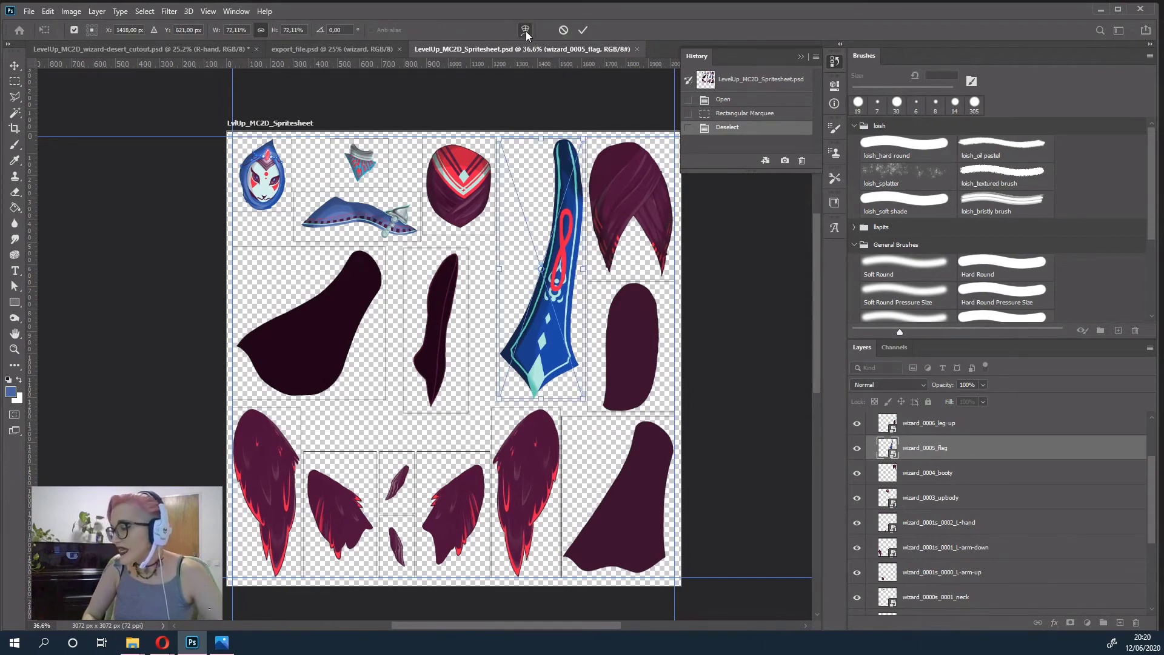
# - Warp the flag's red loop on a 5 x 5 grid, then cancel the warp
pyautogui.click(526, 31)
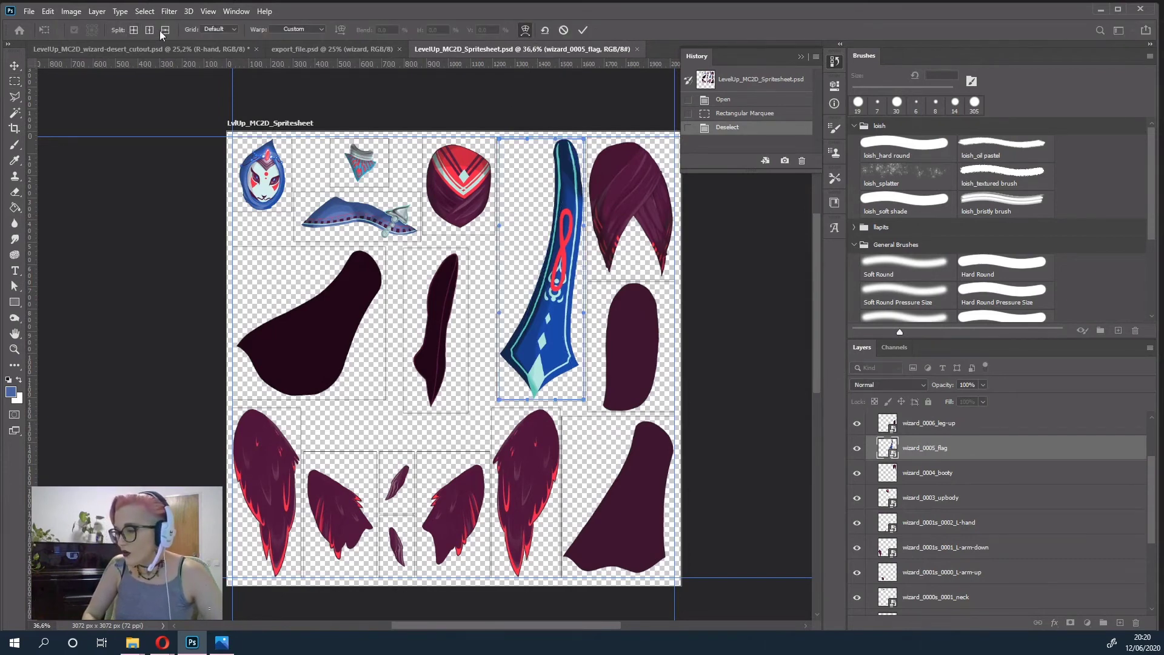
pyautogui.click(214, 30)
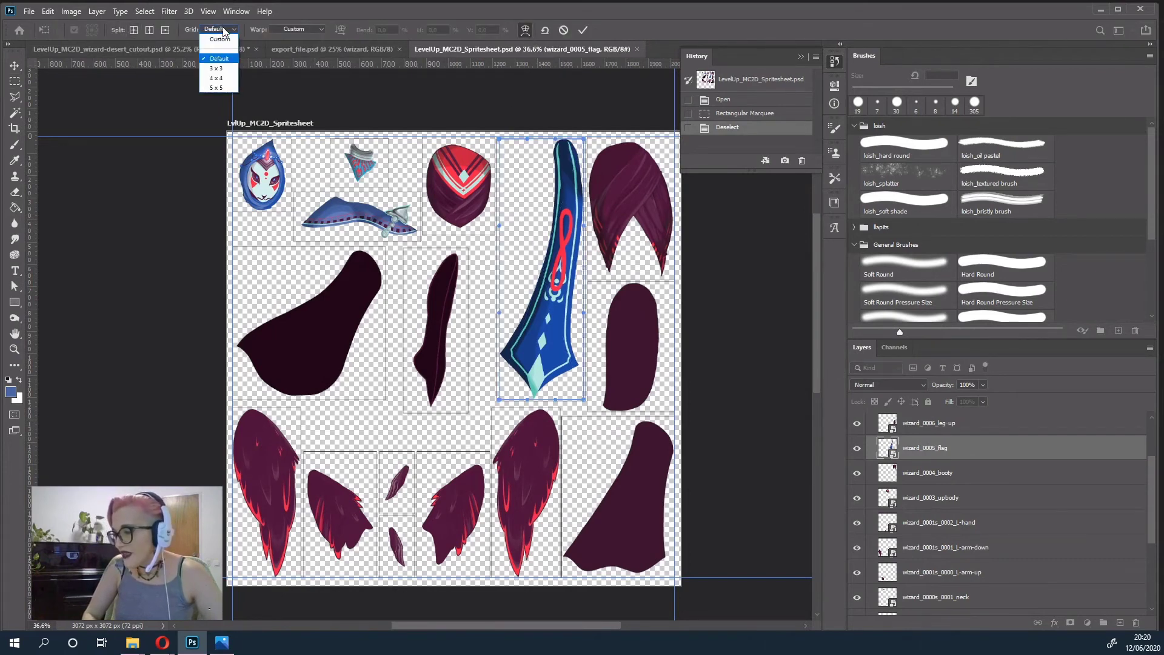
pyautogui.click(228, 89)
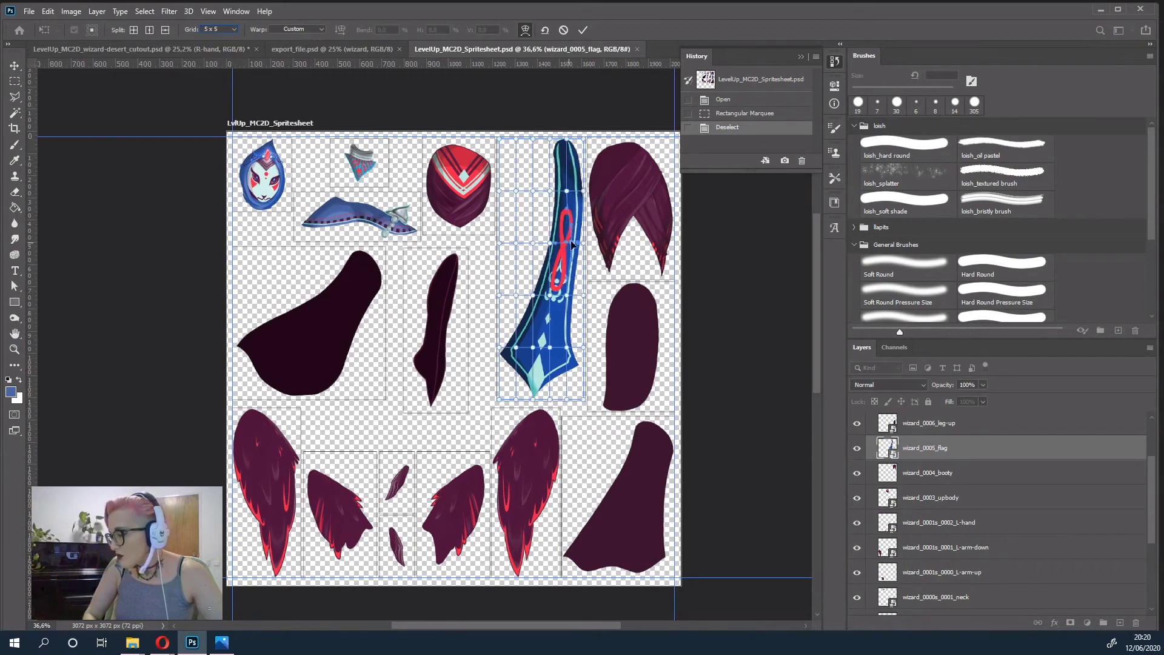
pyautogui.moveTo(572, 245); pyautogui.dragTo(563, 244)
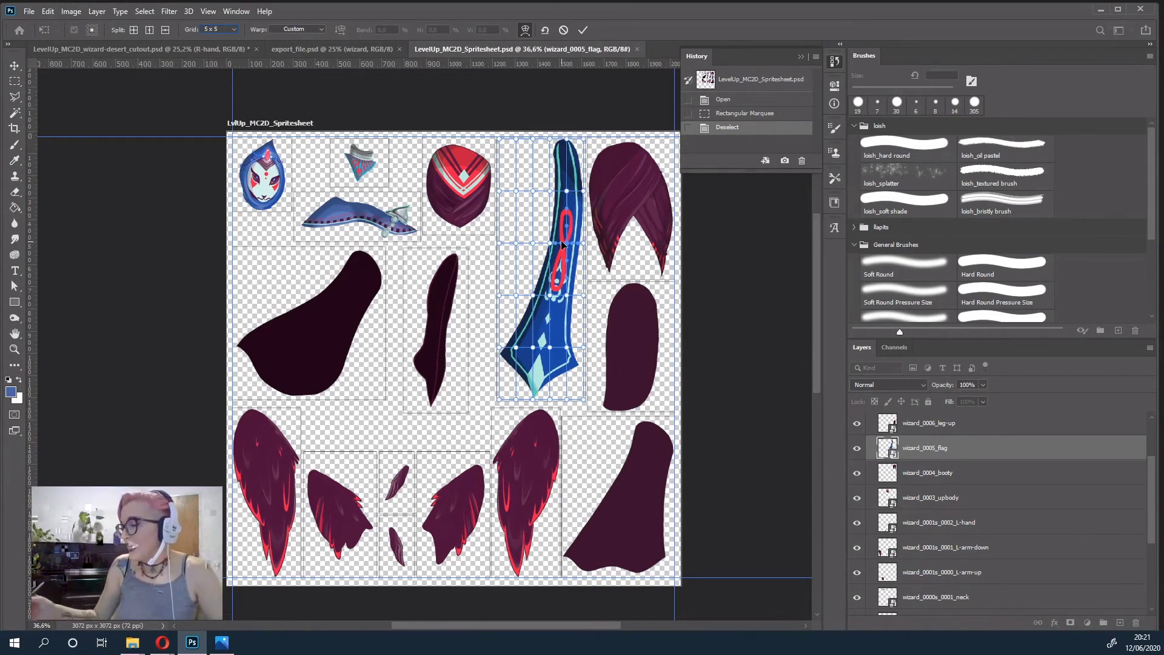
pyautogui.click(566, 31)
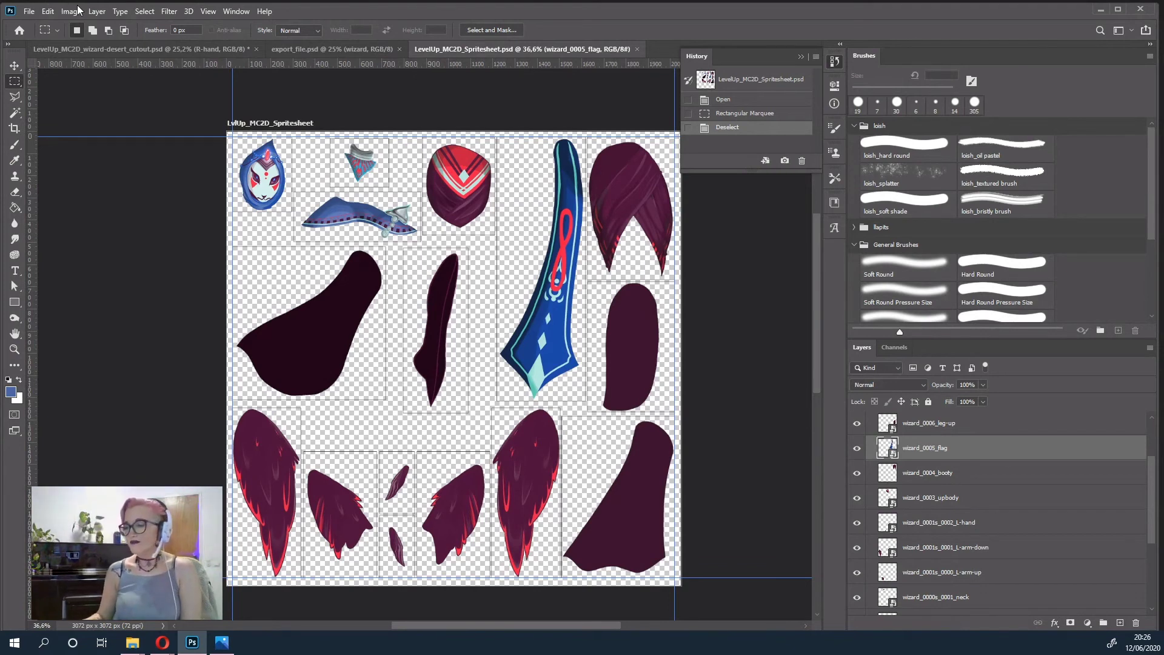
# - Close Photoshop, declining to save changes to the wizard cutout
pyautogui.click(1141, 9)
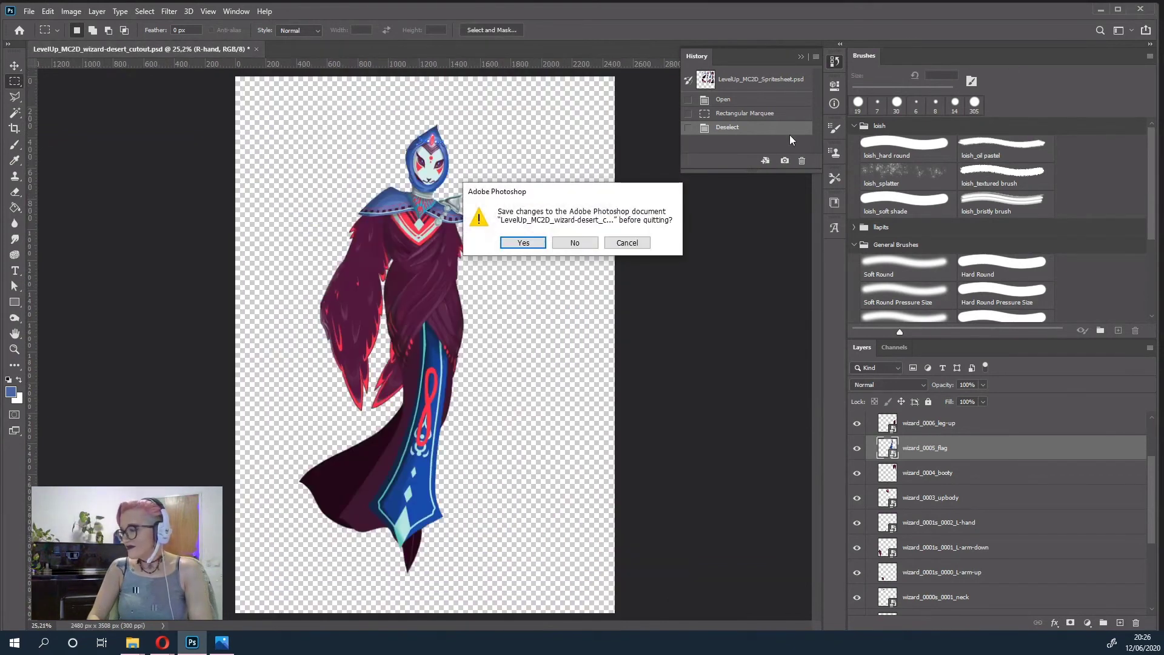
pyautogui.click(576, 244)
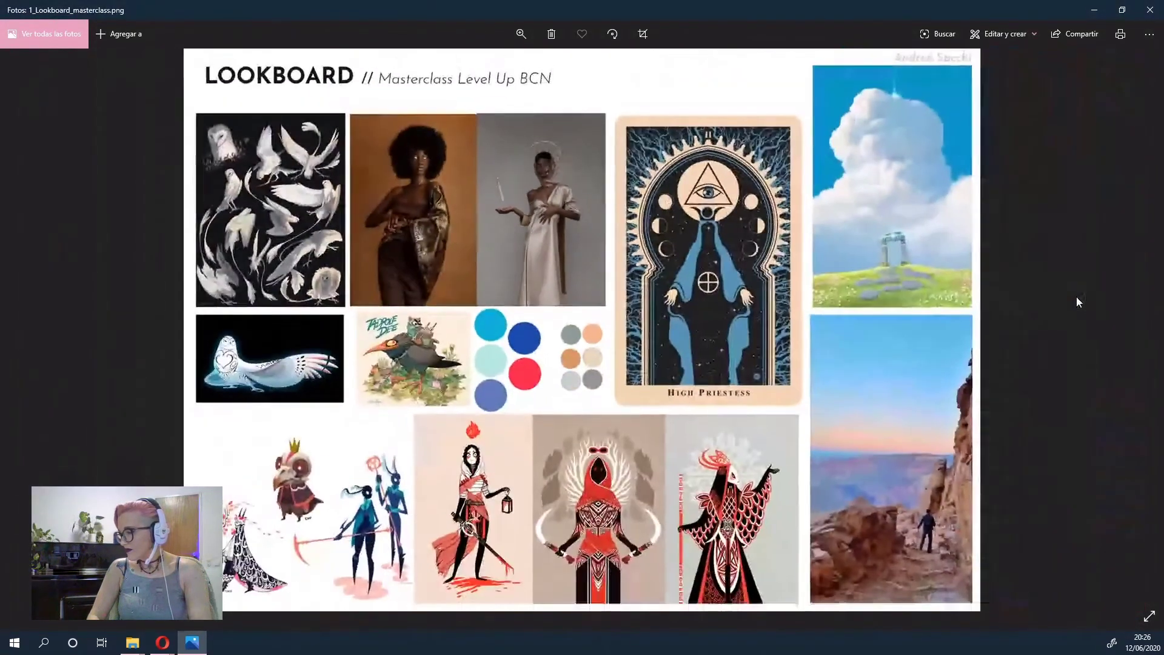
# - Browse the wizard concept images to 7_test_bkg.png, then return to 6_arte_final.png
pyautogui.click(1135, 332)
pyautogui.click(1135, 332)
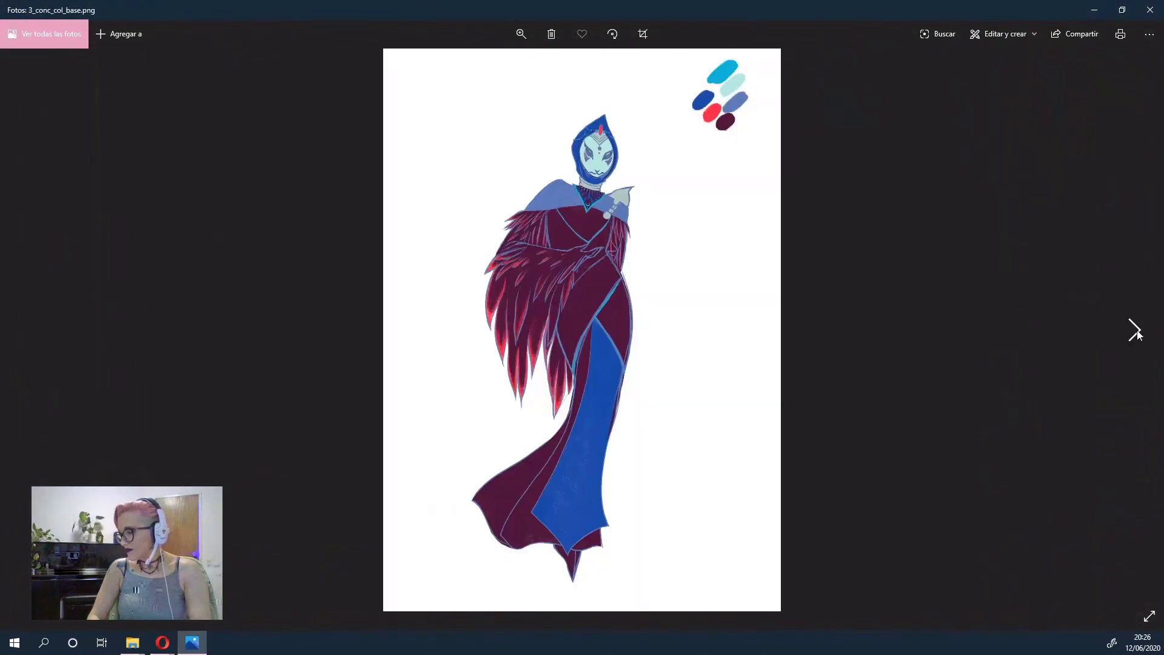
pyautogui.click(1135, 332)
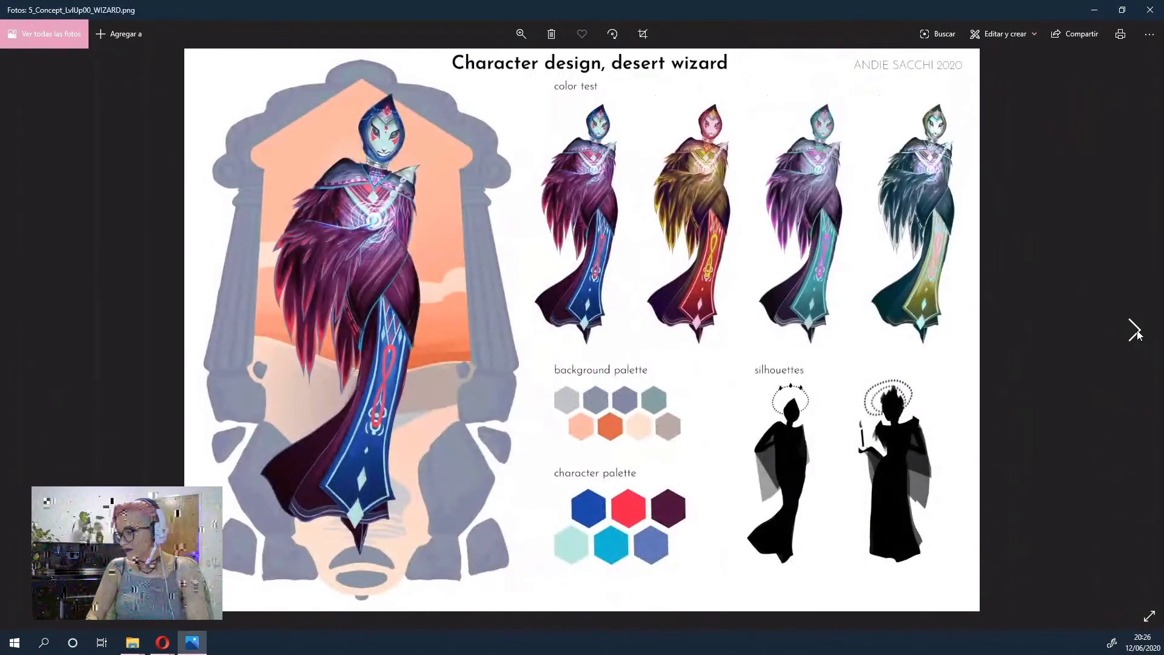
pyautogui.click(1137, 334)
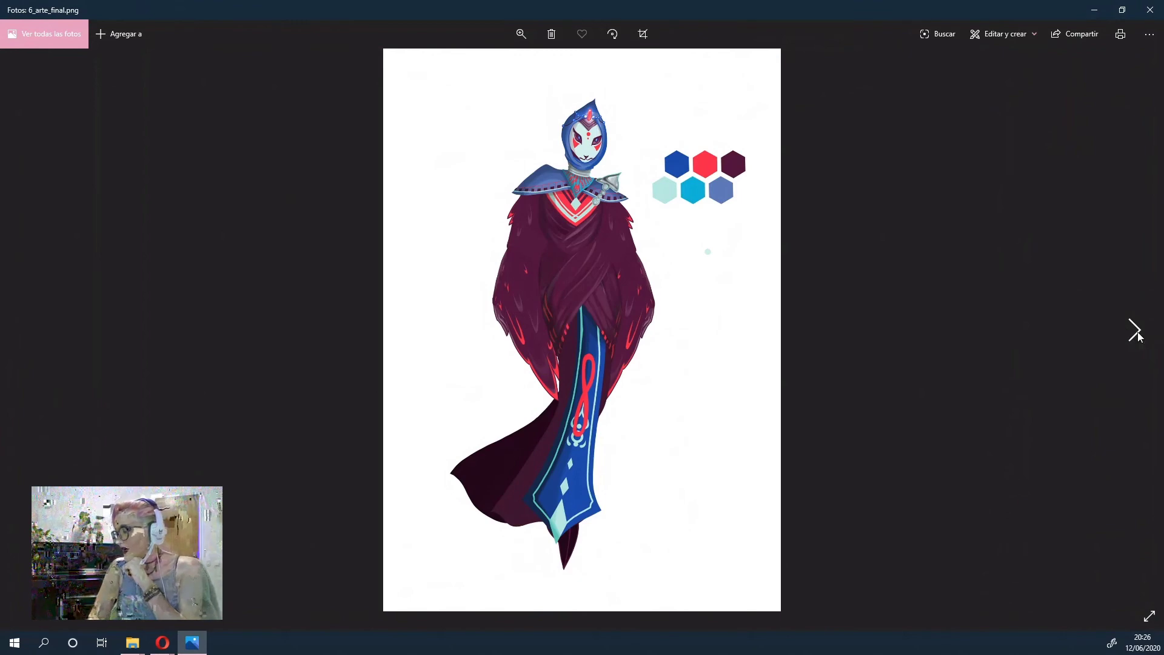
pyautogui.click(1131, 332)
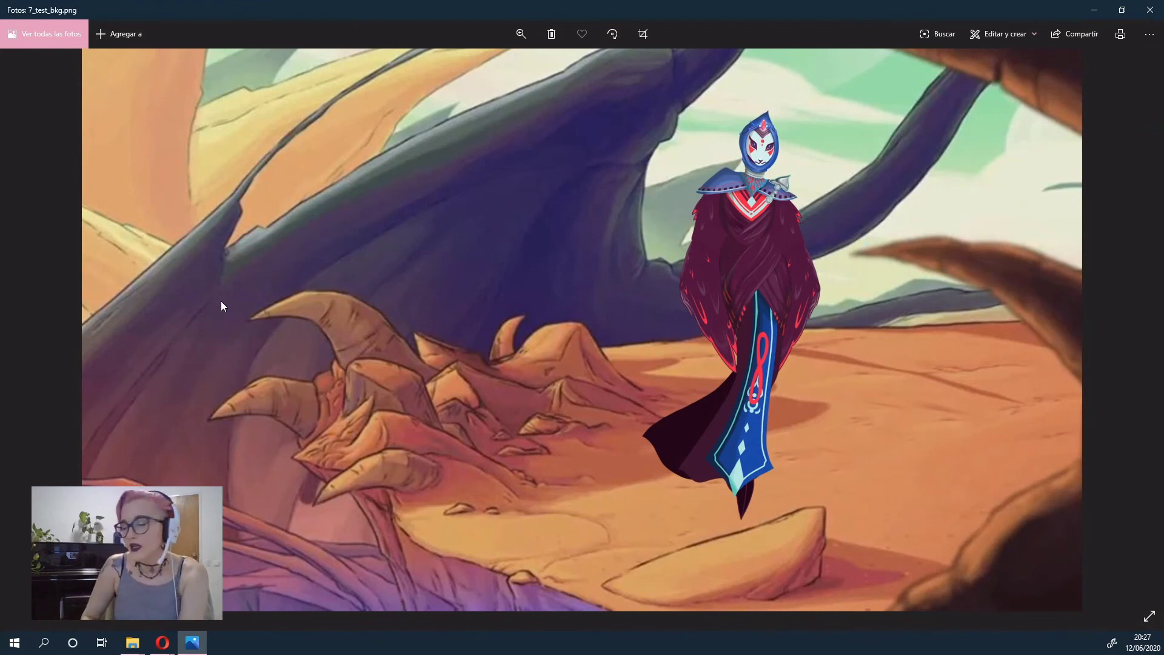
pyautogui.press('Left')
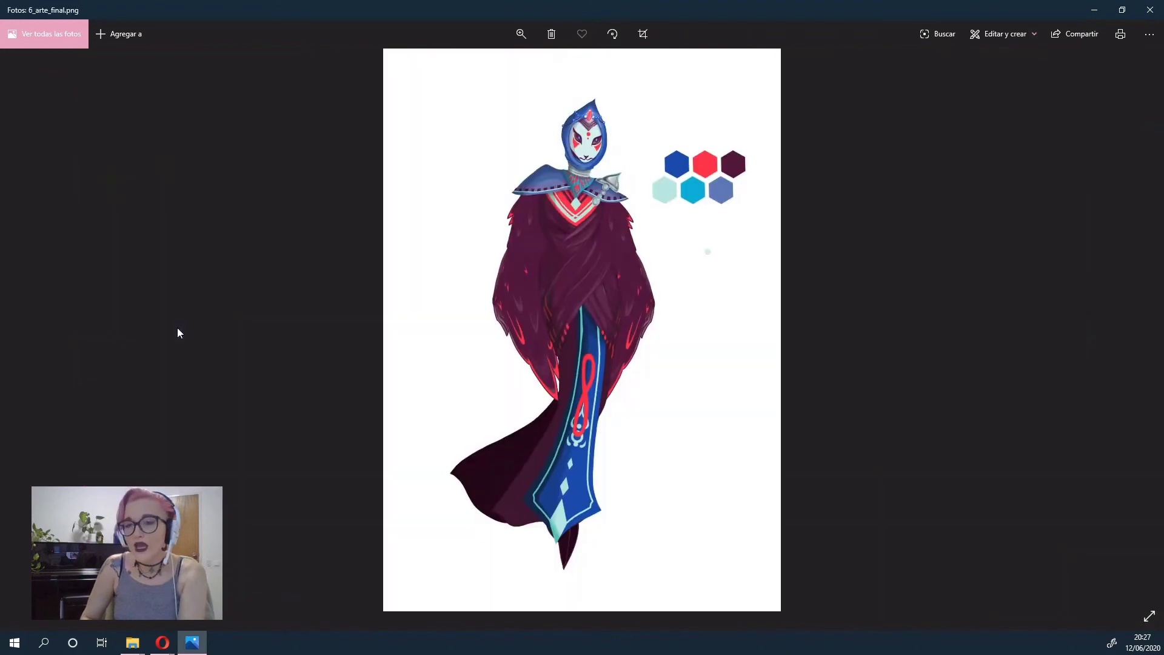